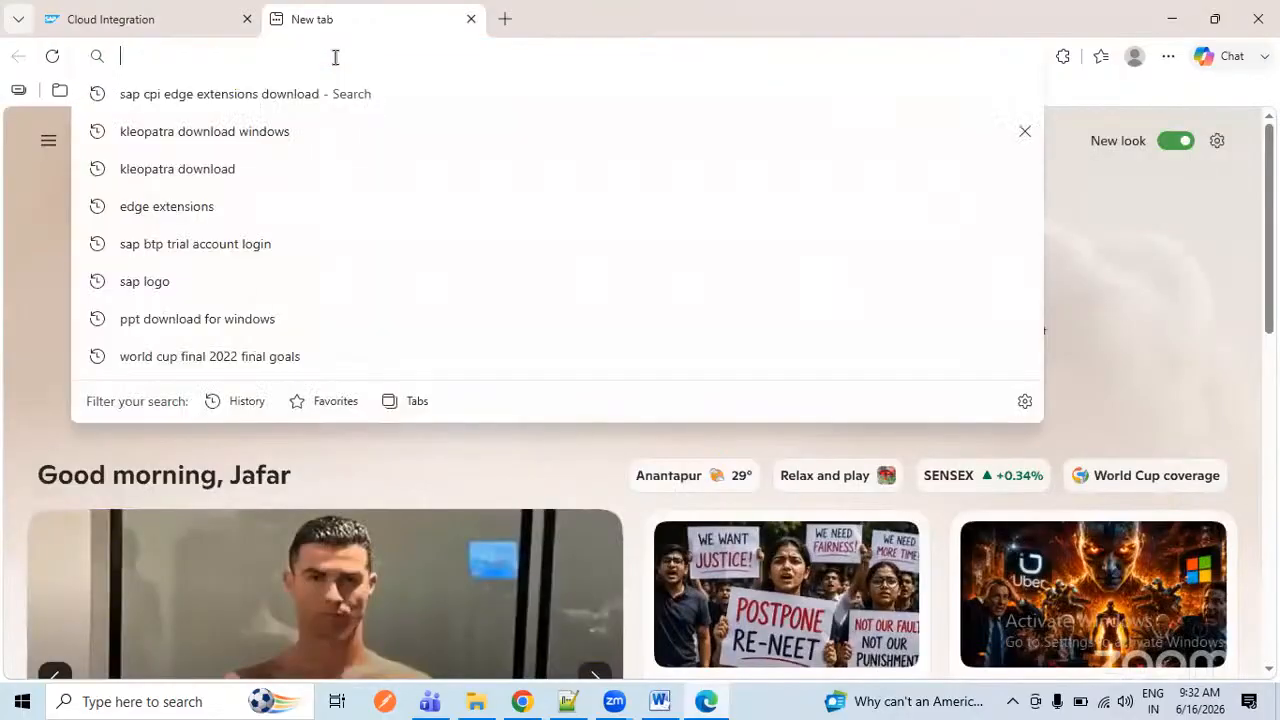
- Search the web for "sap btp login trial" and open the SAP Business Technology Platform Free Trial result
{"action": "type", "text": "SAP BTP"}
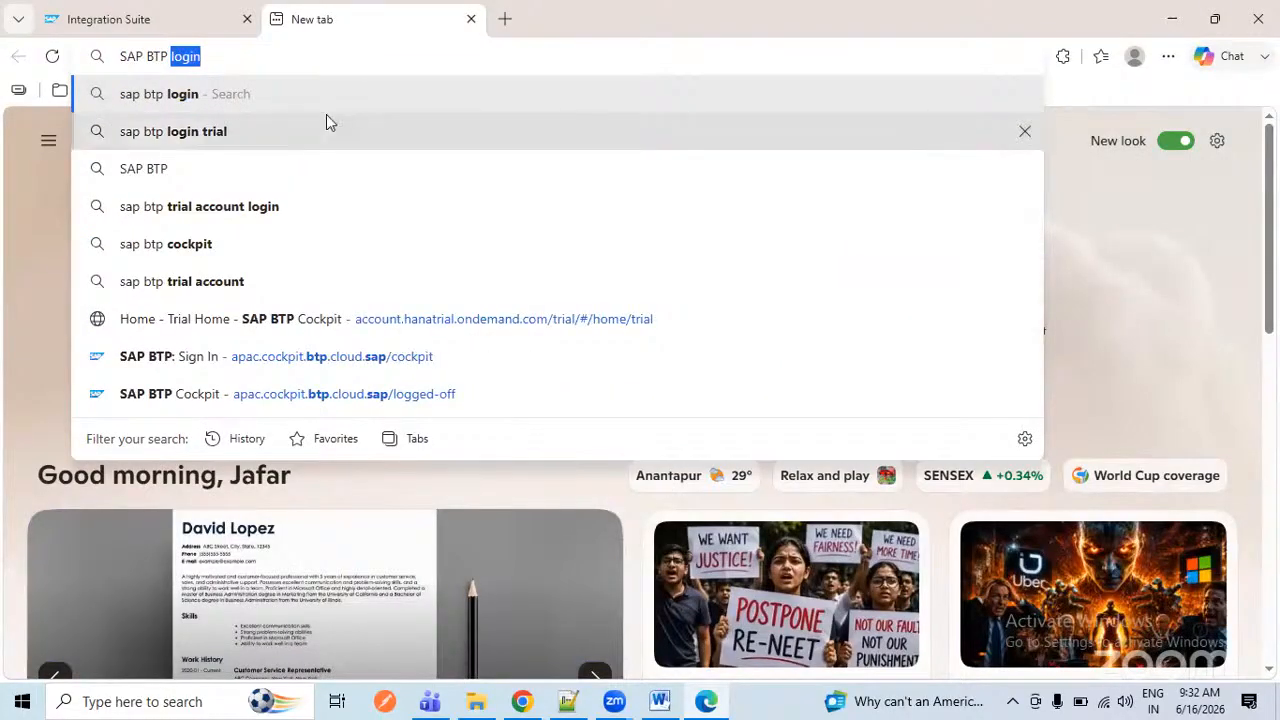
{"action": "left_click", "coordinate": [326, 120]}
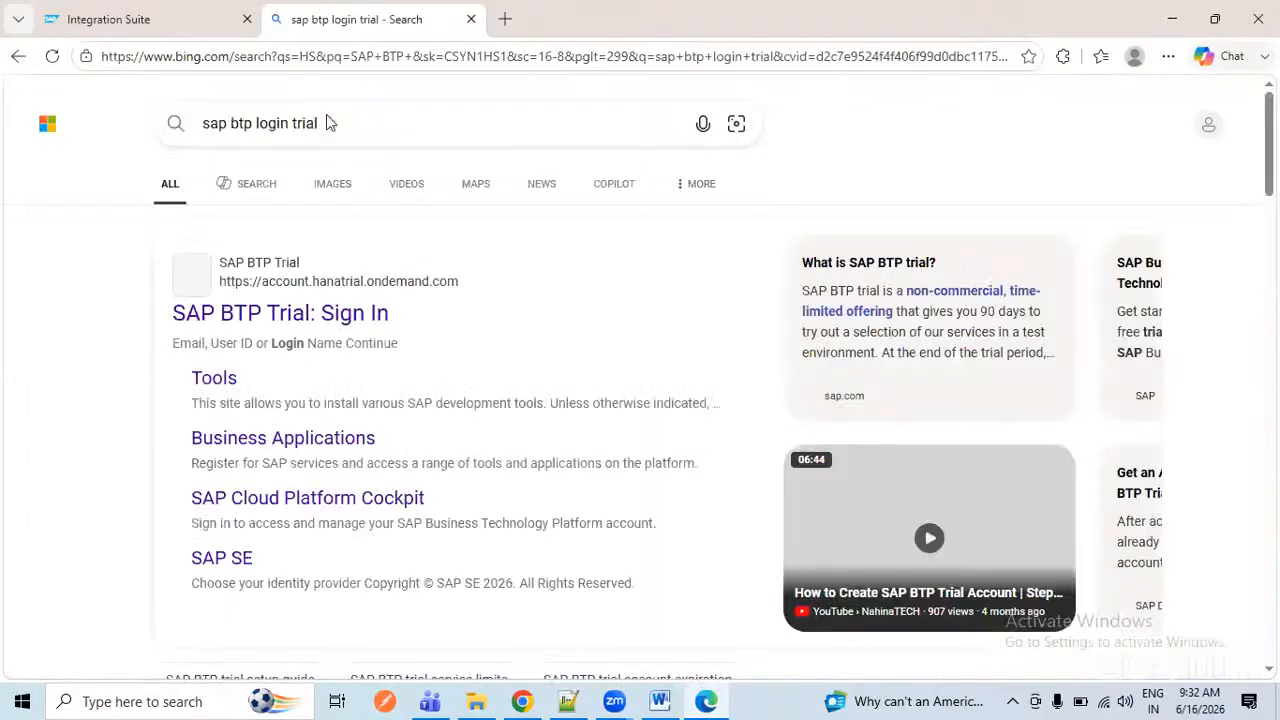
{"action": "scroll", "coordinate": [277, 350], "scroll_direction": "down", "scroll_amount": 8}
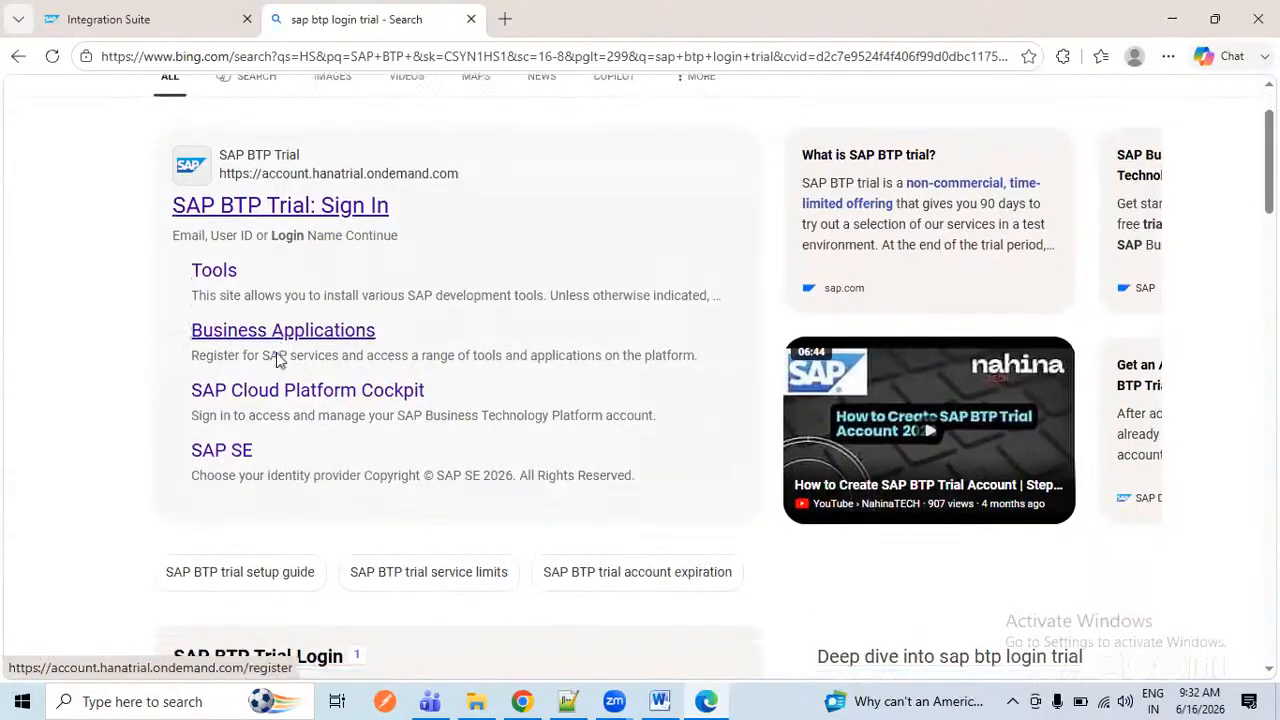
{"action": "scroll", "coordinate": [274, 354], "scroll_direction": "down", "scroll_amount": 3}
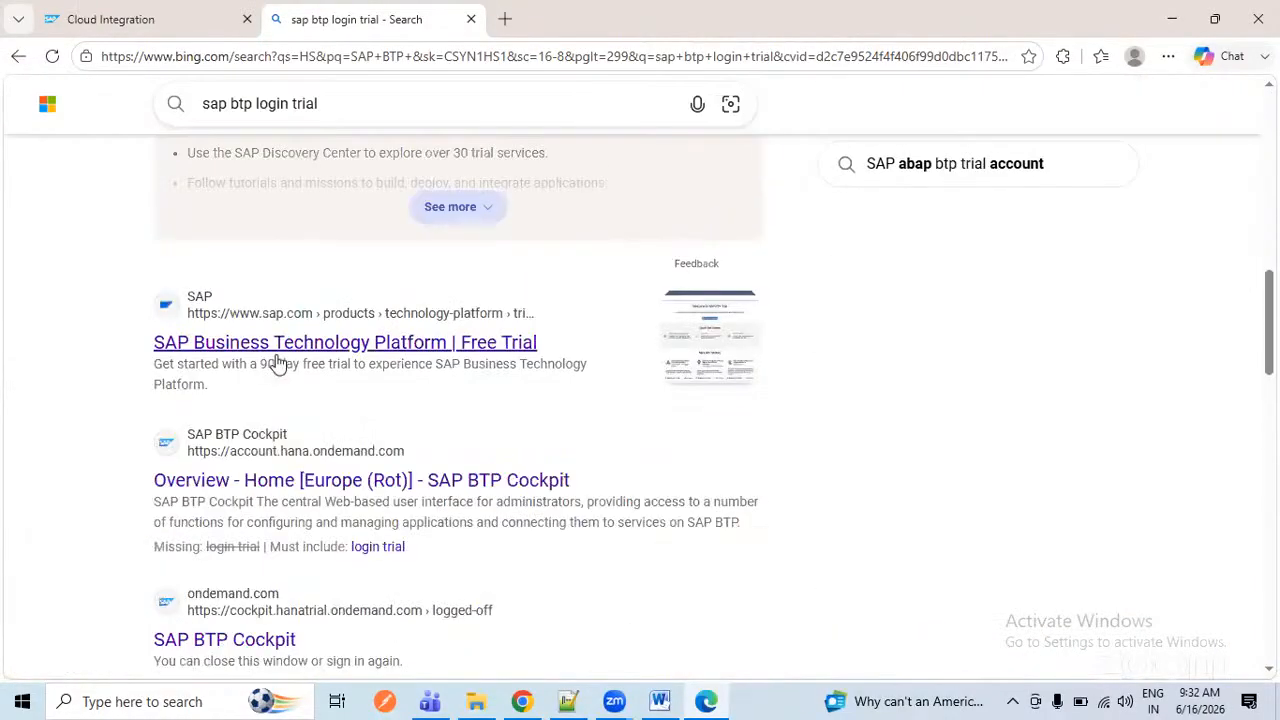
{"action": "left_click", "coordinate": [580, 356]}
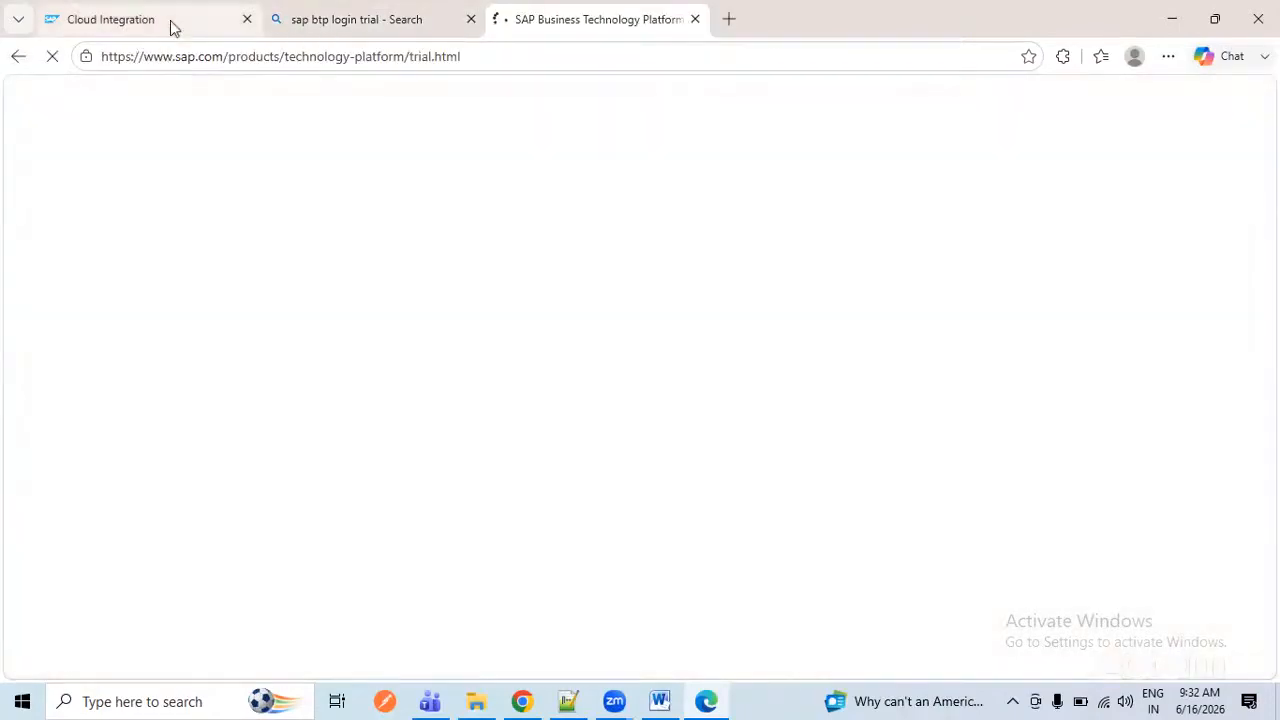
- Accept all cookies on the SAP Business Technology Platform trial page
{"action": "left_click", "coordinate": [170, 25]}
{"action": "left_click", "coordinate": [571, 24]}
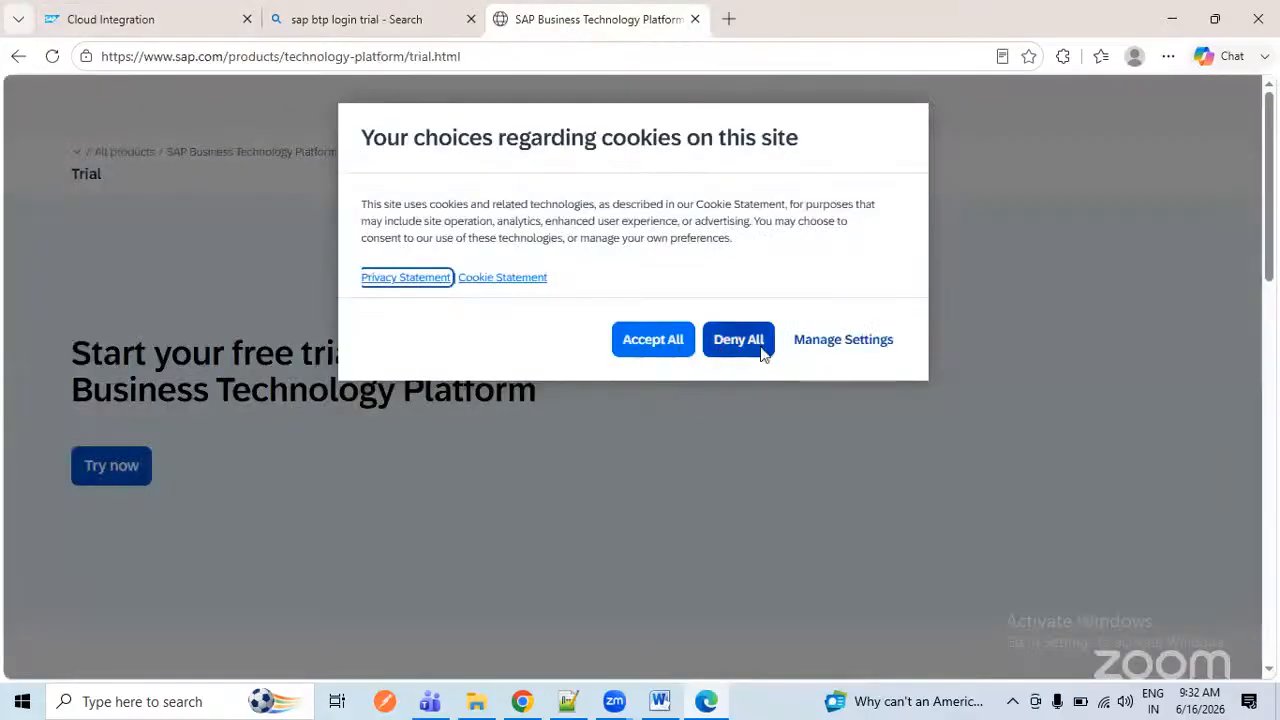
{"action": "left_click", "coordinate": [655, 342]}
- Examine the trial page's 90-day advanced trial benefits and its Frequently Asked Questions section
{"action": "scroll", "coordinate": [663, 421], "scroll_direction": "down", "scroll_amount": 3}
{"action": "scroll", "coordinate": [662, 421], "scroll_direction": "down", "scroll_amount": 10}
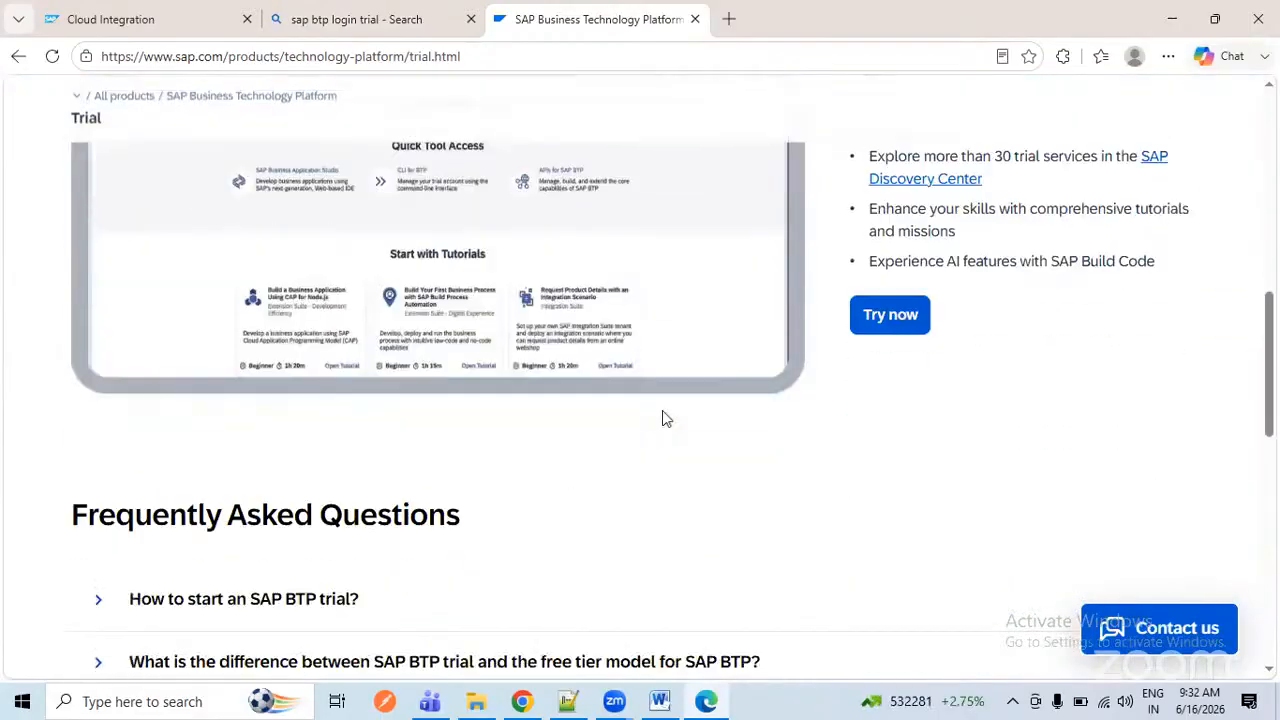
{"action": "scroll", "coordinate": [841, 323], "scroll_direction": "up", "scroll_amount": 3}
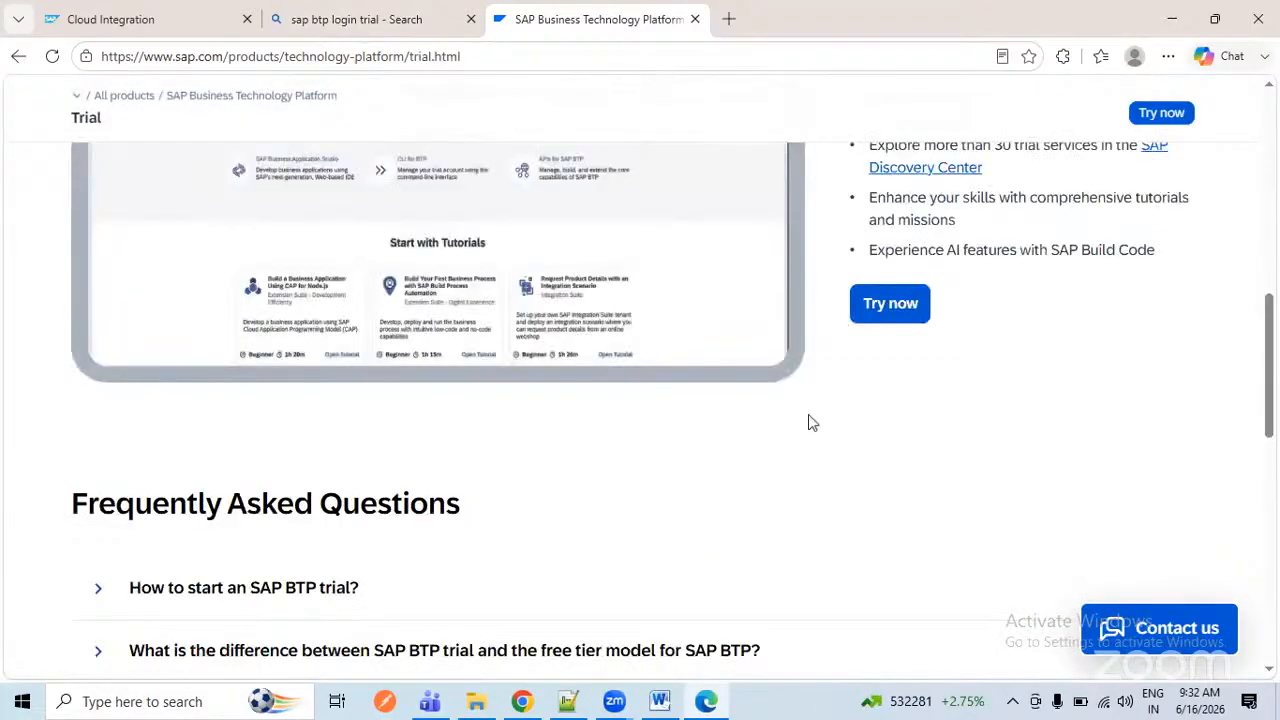
{"action": "scroll", "coordinate": [806, 425], "scroll_direction": "up", "scroll_amount": 3}
{"action": "scroll", "coordinate": [871, 329], "scroll_direction": "down", "scroll_amount": 2}
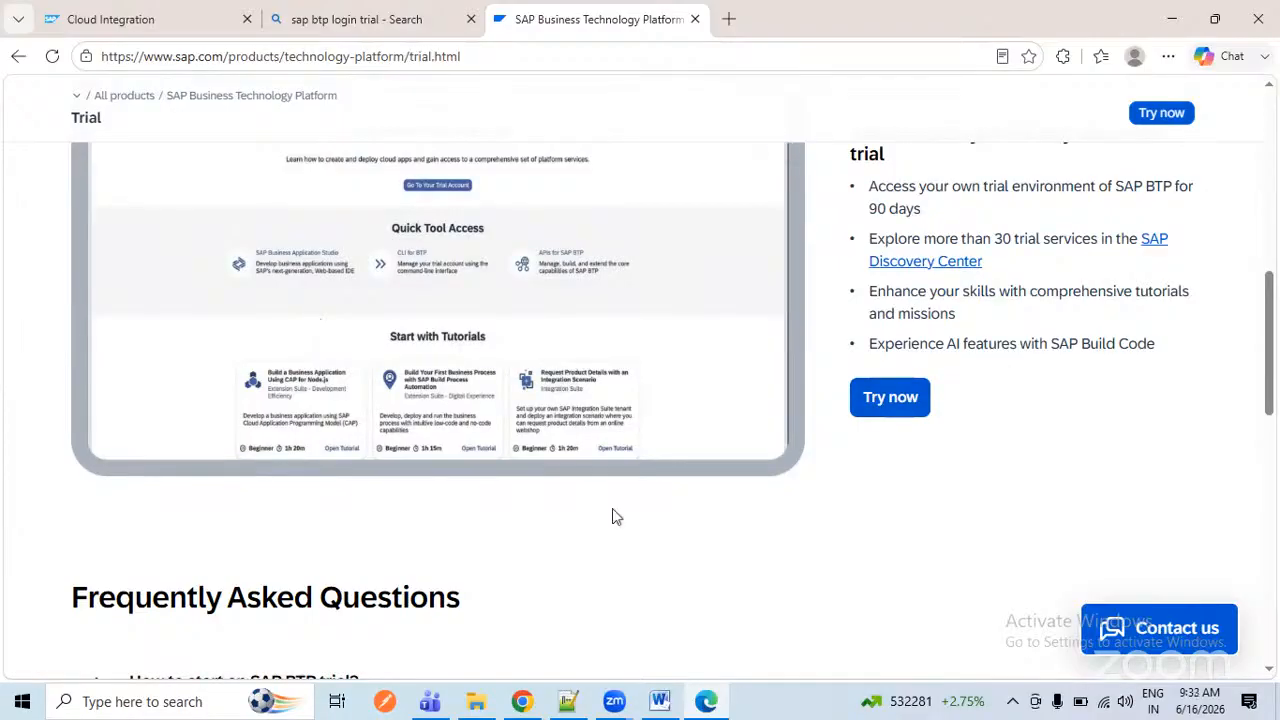
{"action": "scroll", "coordinate": [674, 309], "scroll_direction": "down", "scroll_amount": 3}
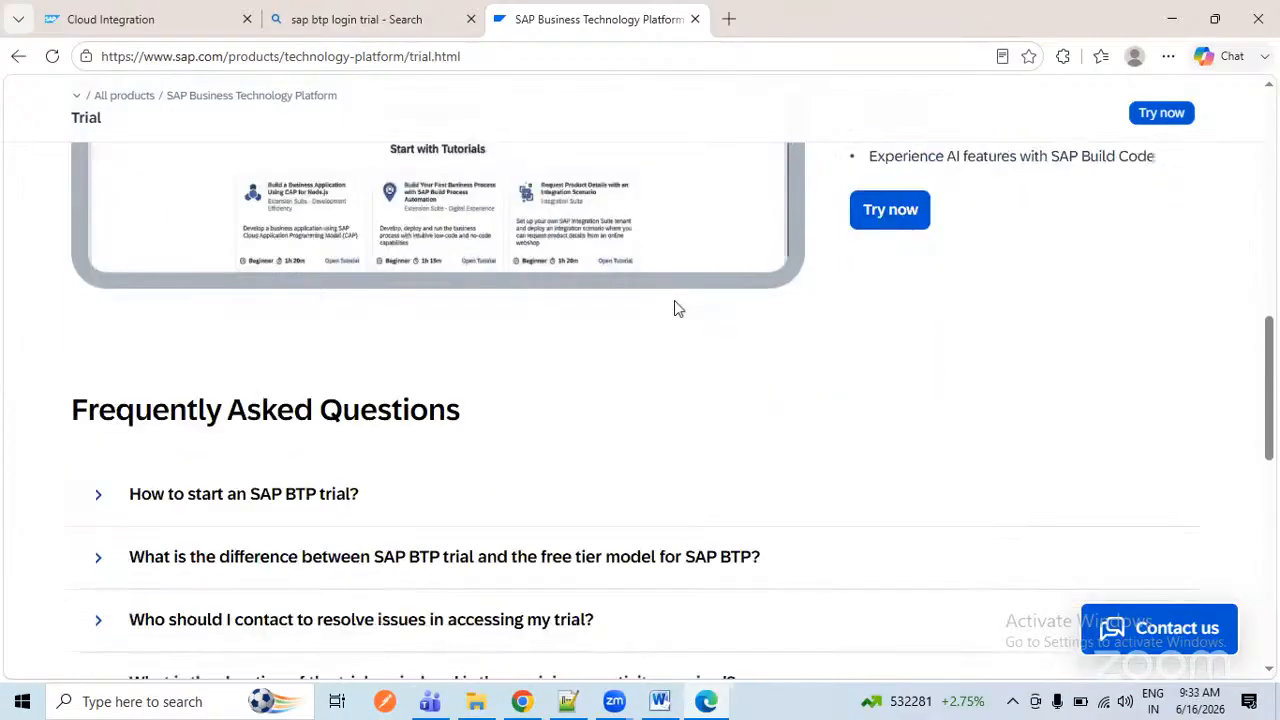
{"action": "scroll", "coordinate": [674, 309], "scroll_direction": "down", "scroll_amount": 2}
{"action": "scroll", "coordinate": [674, 309], "scroll_direction": "up", "scroll_amount": 7}
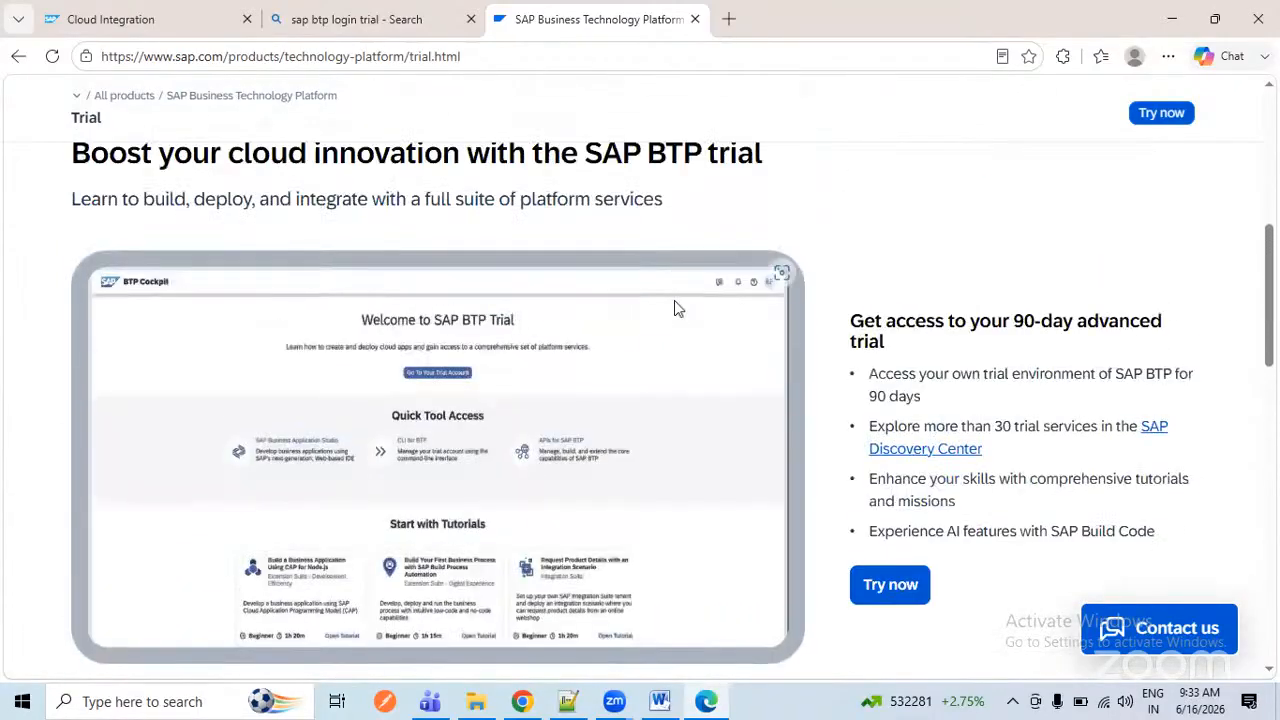
{"action": "scroll", "coordinate": [1034, 408], "scroll_direction": "down", "scroll_amount": 2}
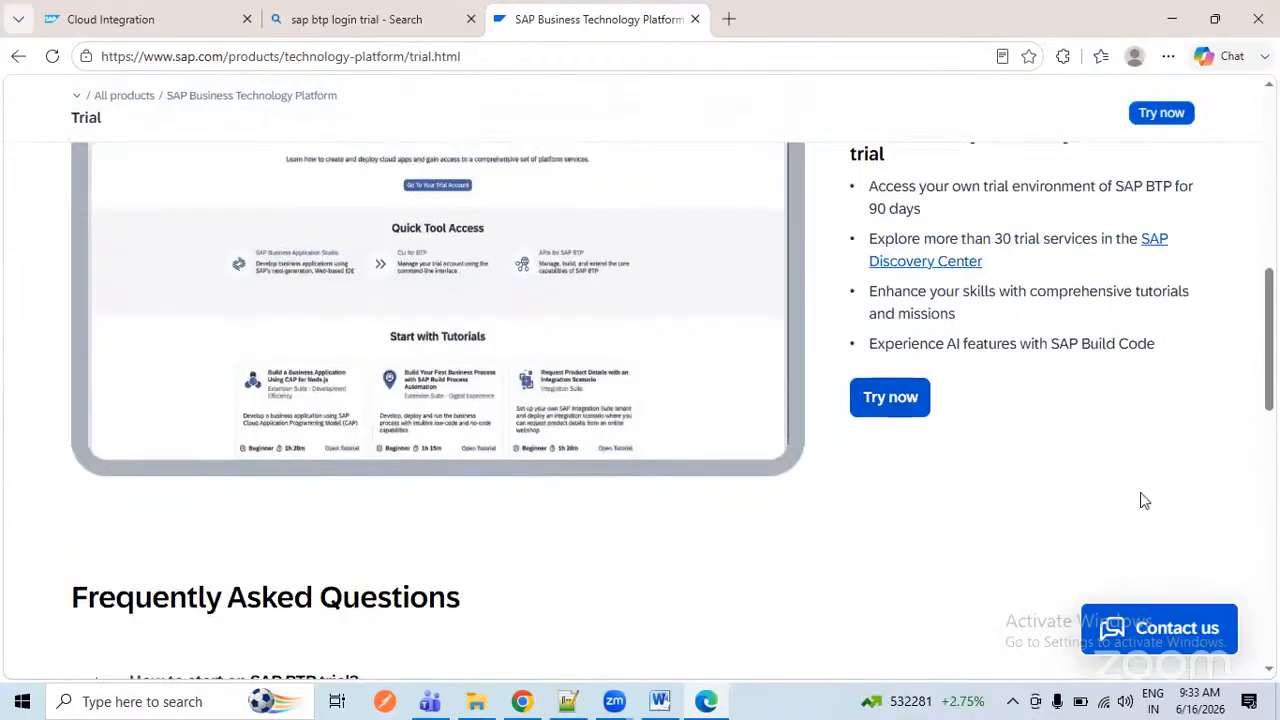
- Open the SAP Discovery Center link from the trial page and start the 90-day SAP BTP trial
{"action": "left_click", "coordinate": [938, 262]}
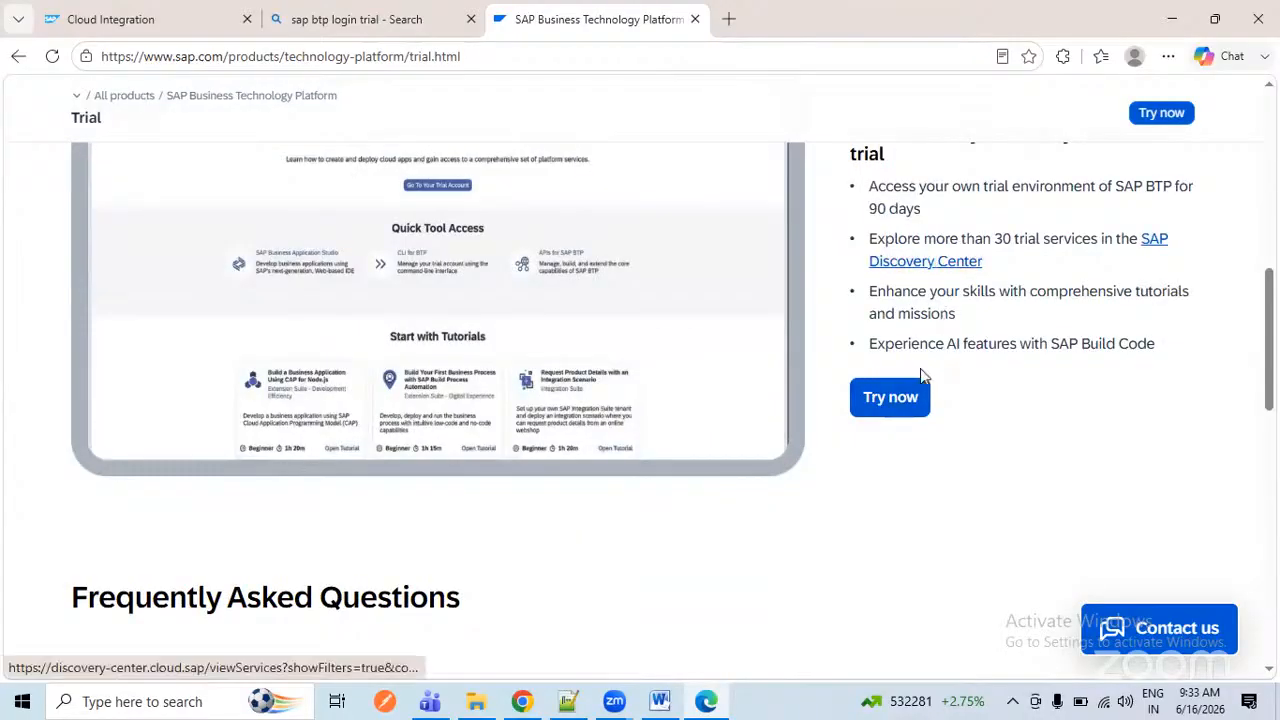
{"action": "left_click", "coordinate": [590, 22]}
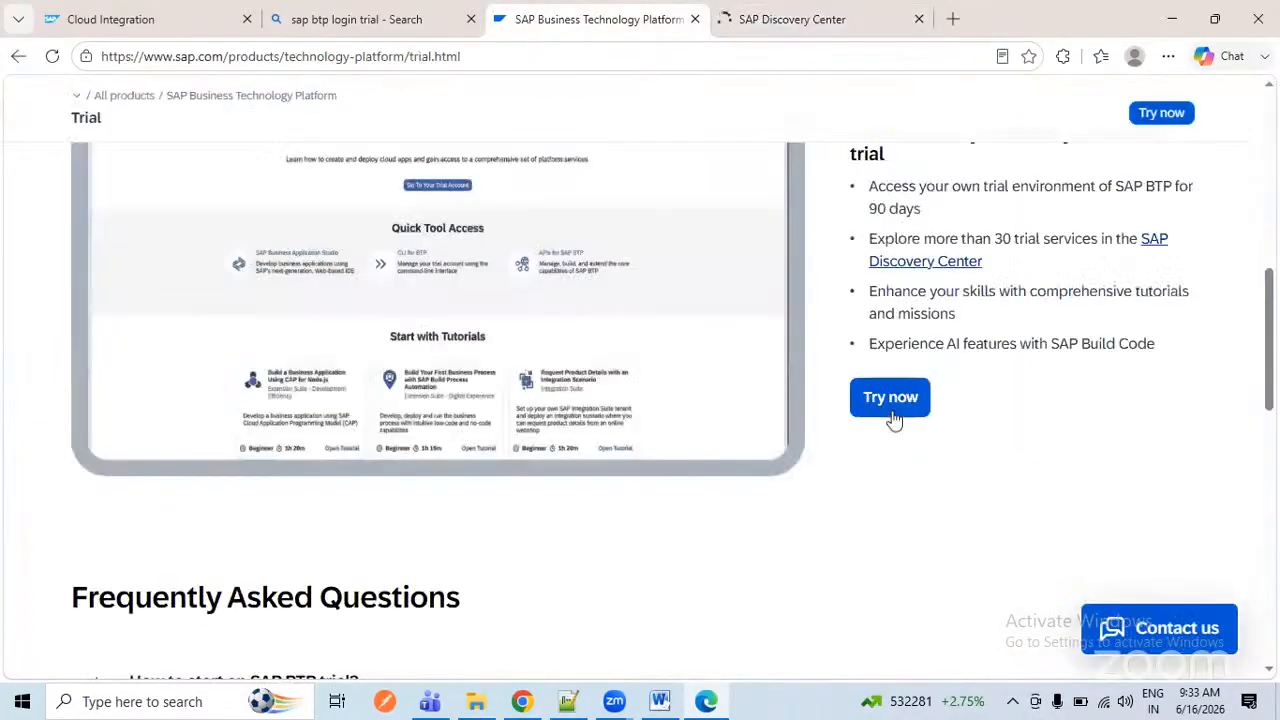
{"action": "left_click", "coordinate": [890, 417]}
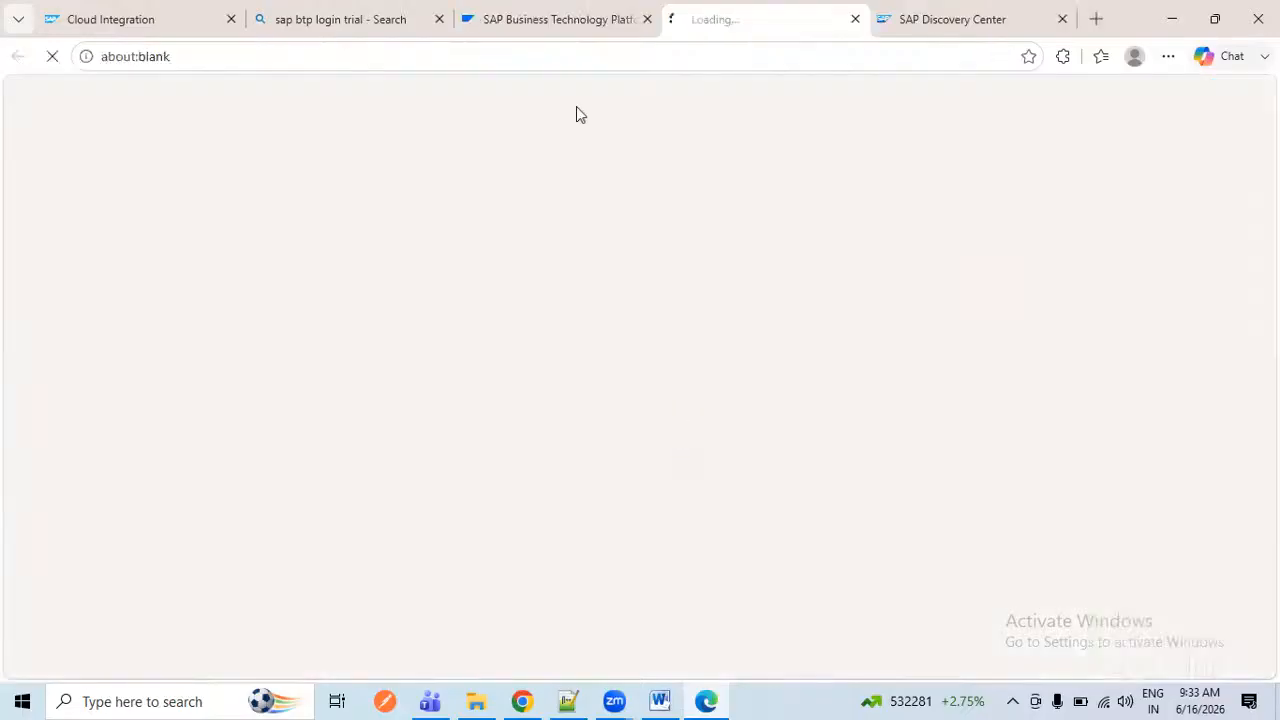
- Check the trial period details of the account in Integration Suite
{"action": "left_click", "coordinate": [174, 17]}
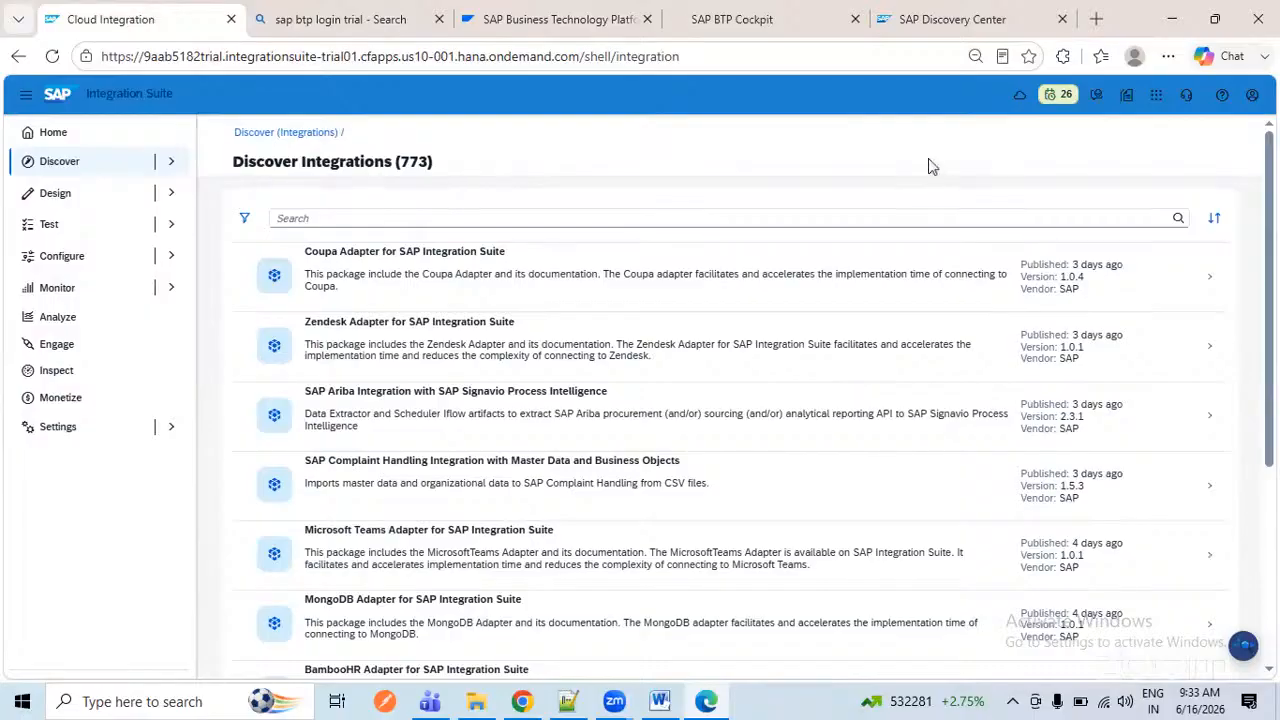
{"action": "left_click", "coordinate": [1068, 100]}
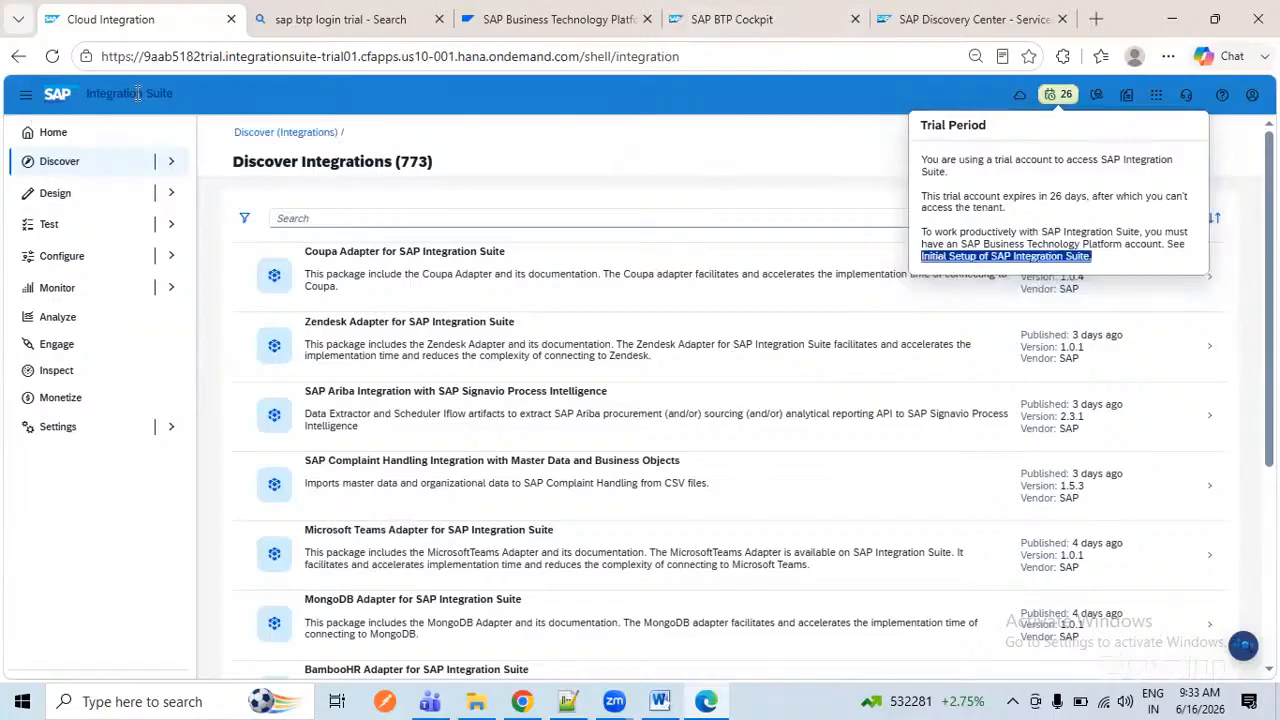
{"action": "left_click_drag", "start_coordinate": [183, 103], "coordinate": [589, 103]}
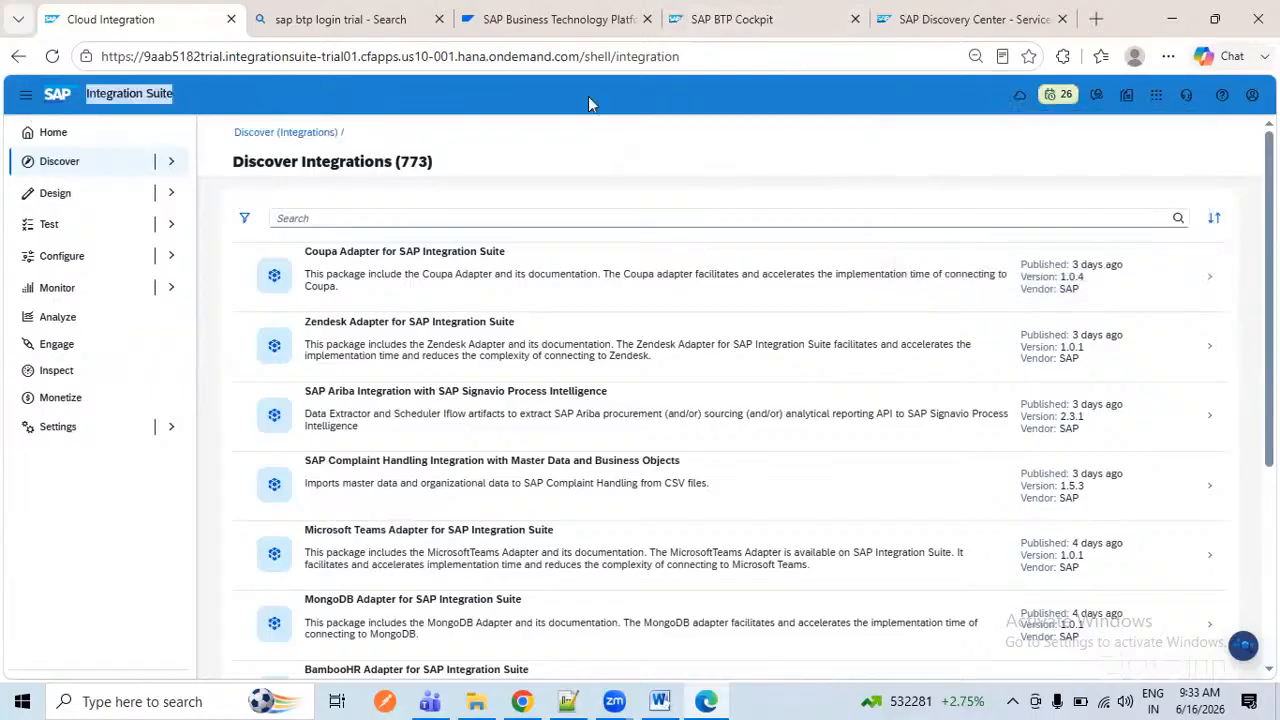
- Switch to BTP Cockpit and review the application subscriptions under the trial subaccount's Instances and Subscriptions
{"action": "left_click", "coordinate": [760, 19]}
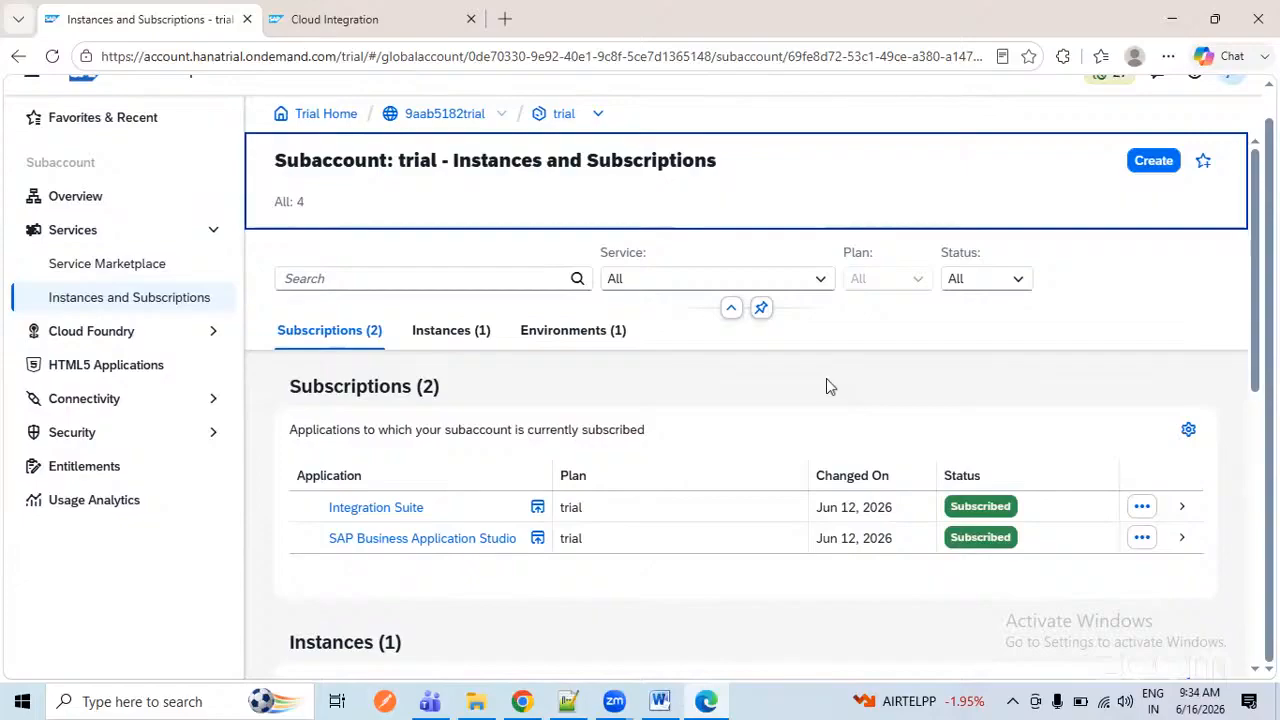
{"action": "left_click", "coordinate": [808, 384]}
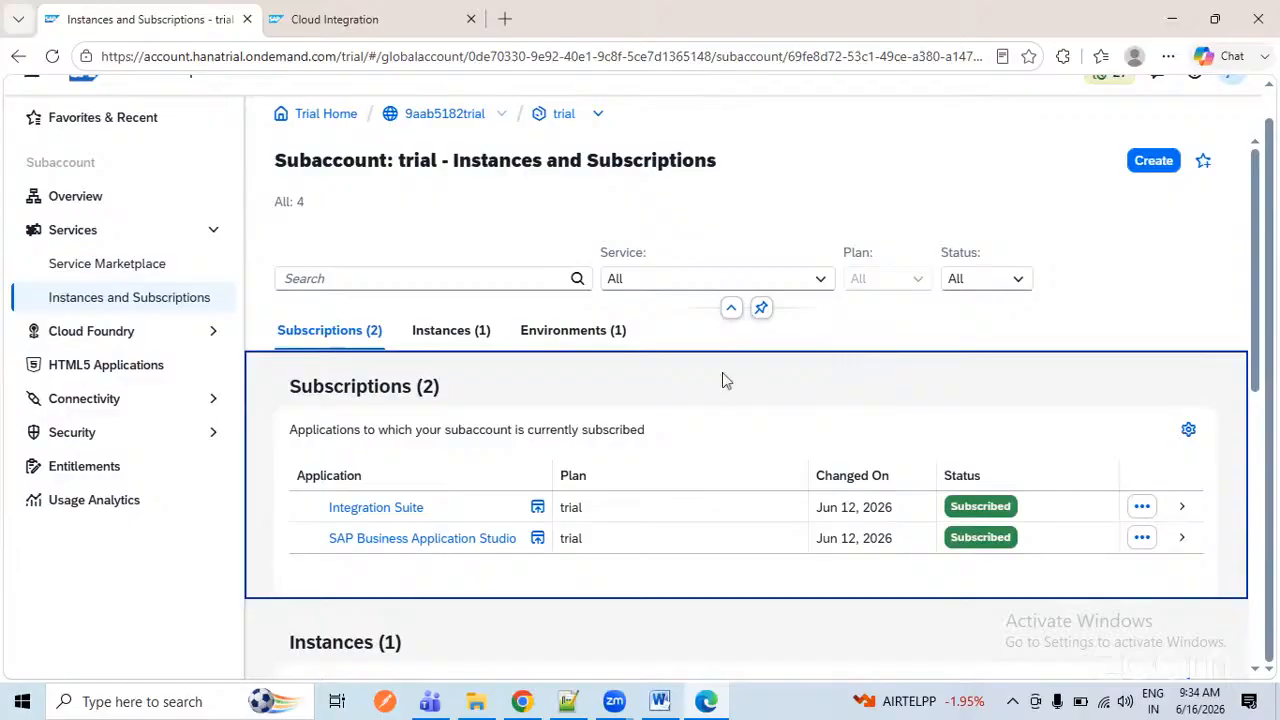
{"action": "scroll", "coordinate": [722, 374], "scroll_direction": "up", "scroll_amount": 1}
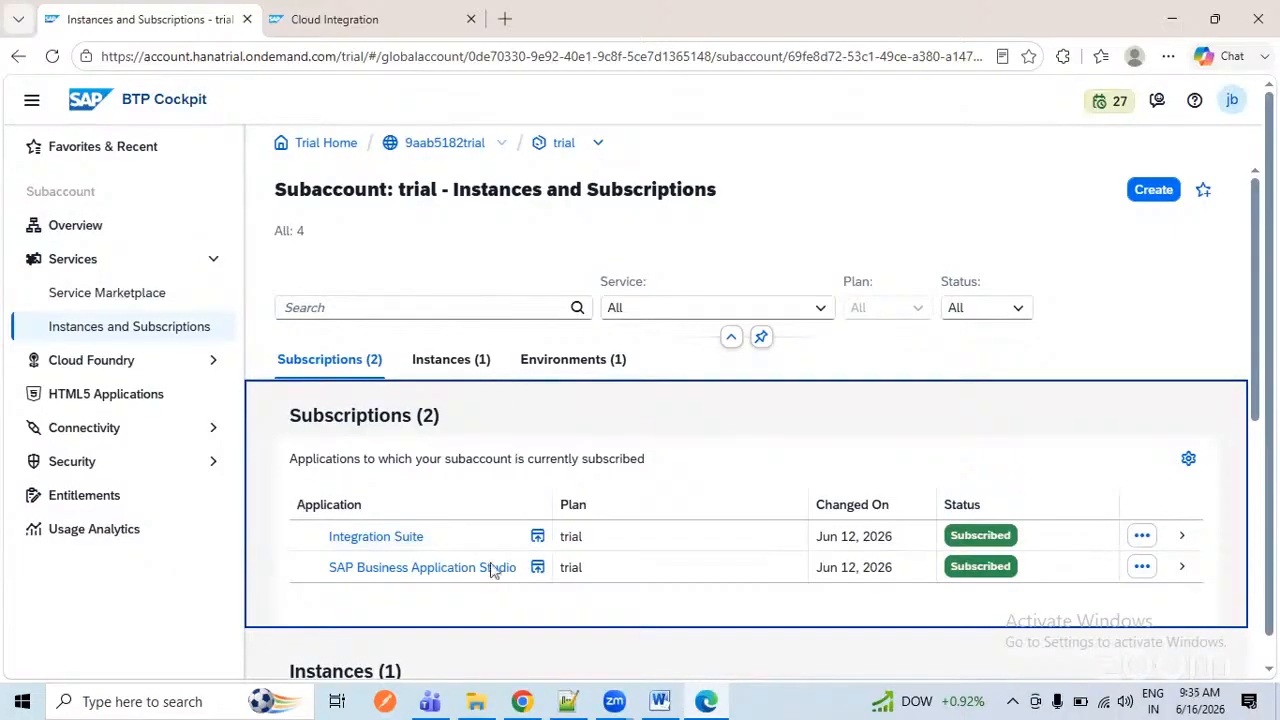
- Switch to File Explorer and look through the Policies folder inside SAP APIM
{"action": "left_click", "coordinate": [480, 700]}
{"action": "left_click", "coordinate": [72, 238]}
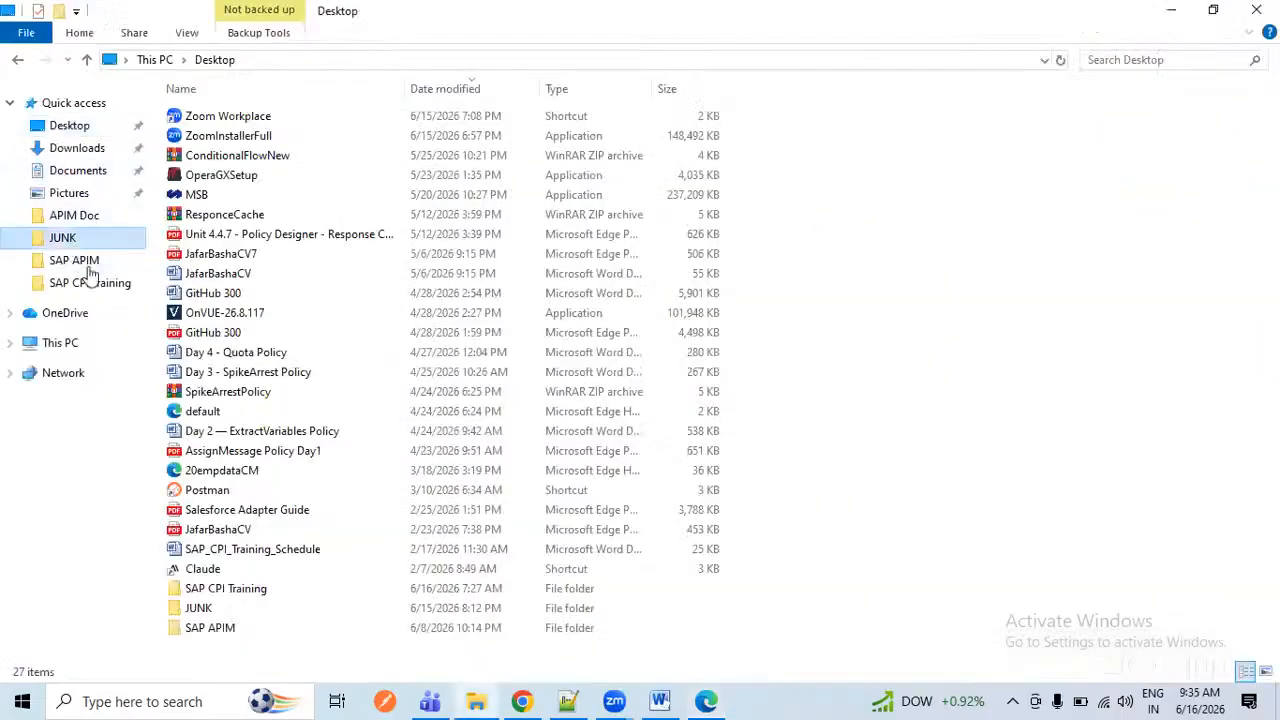
{"action": "left_click", "coordinate": [88, 264]}
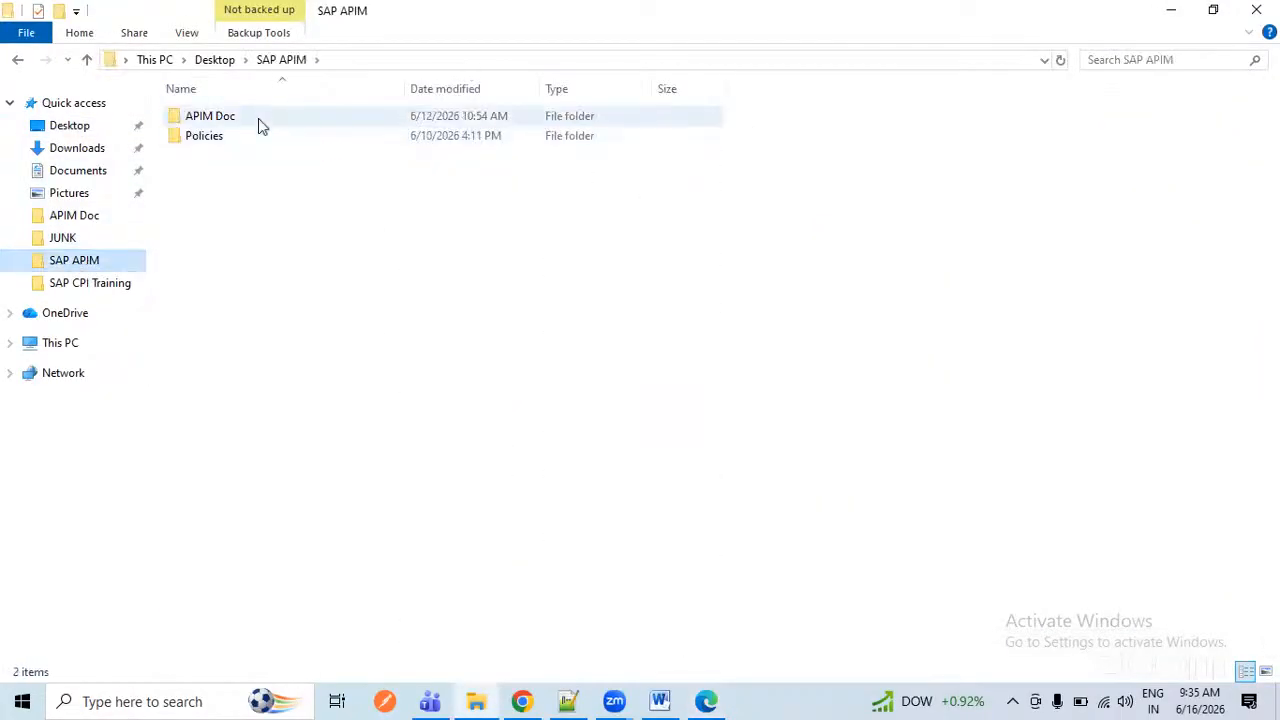
{"action": "left_click", "coordinate": [256, 134]}
{"action": "double_click", "coordinate": [256, 135]}
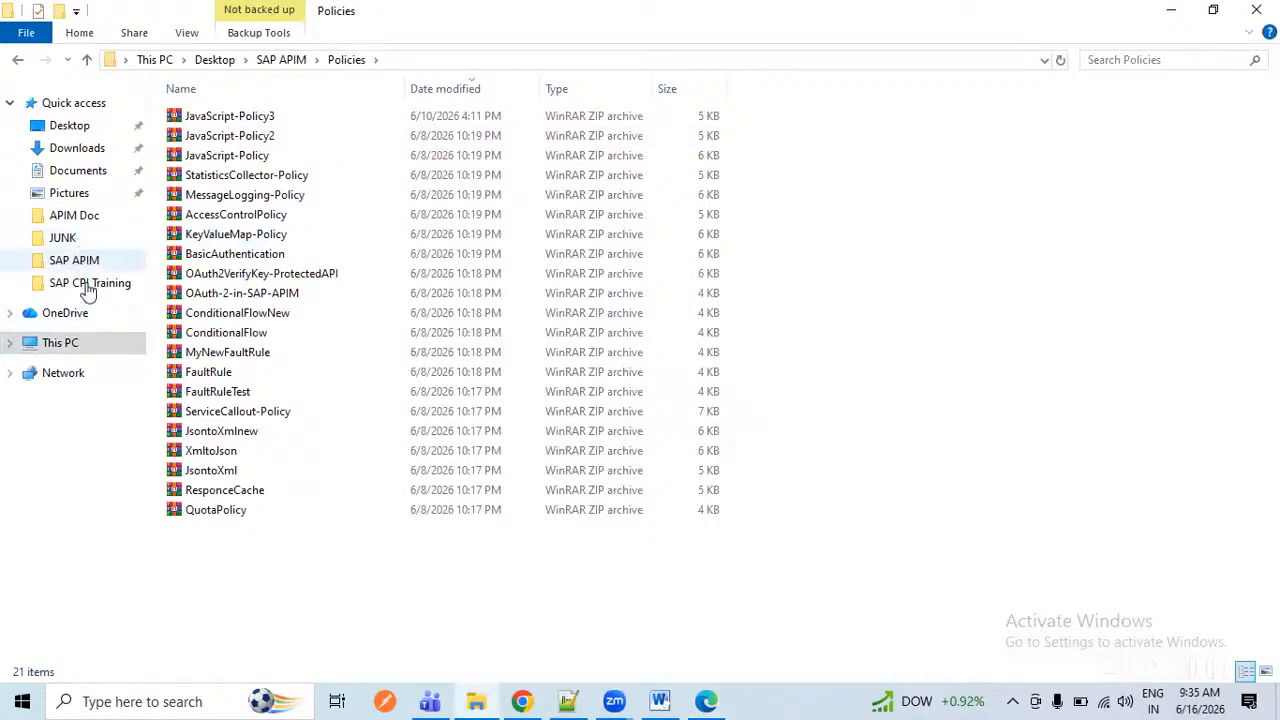
- Open the SAP CPI Trail Account Creation document from the SAP CPI Training folder in a maximized Word window
{"action": "left_click", "coordinate": [110, 283]}
{"action": "double_click", "coordinate": [254, 138]}
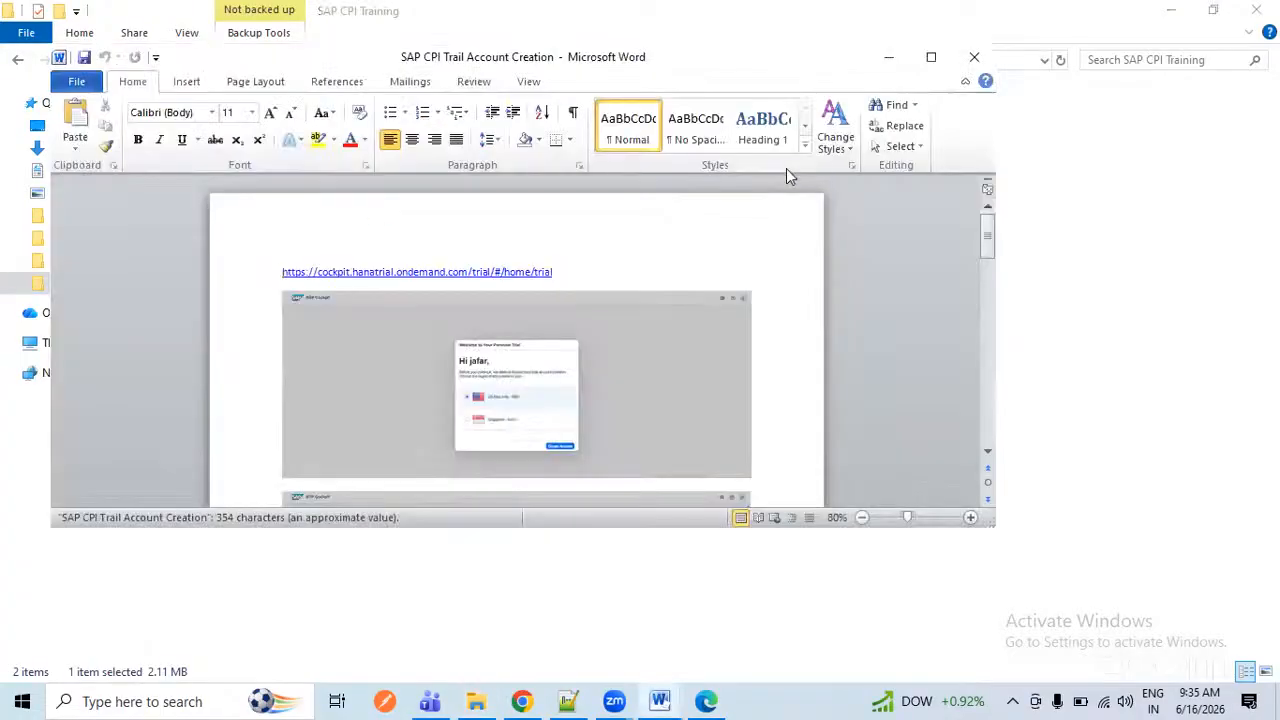
{"action": "left_click", "coordinate": [930, 57]}
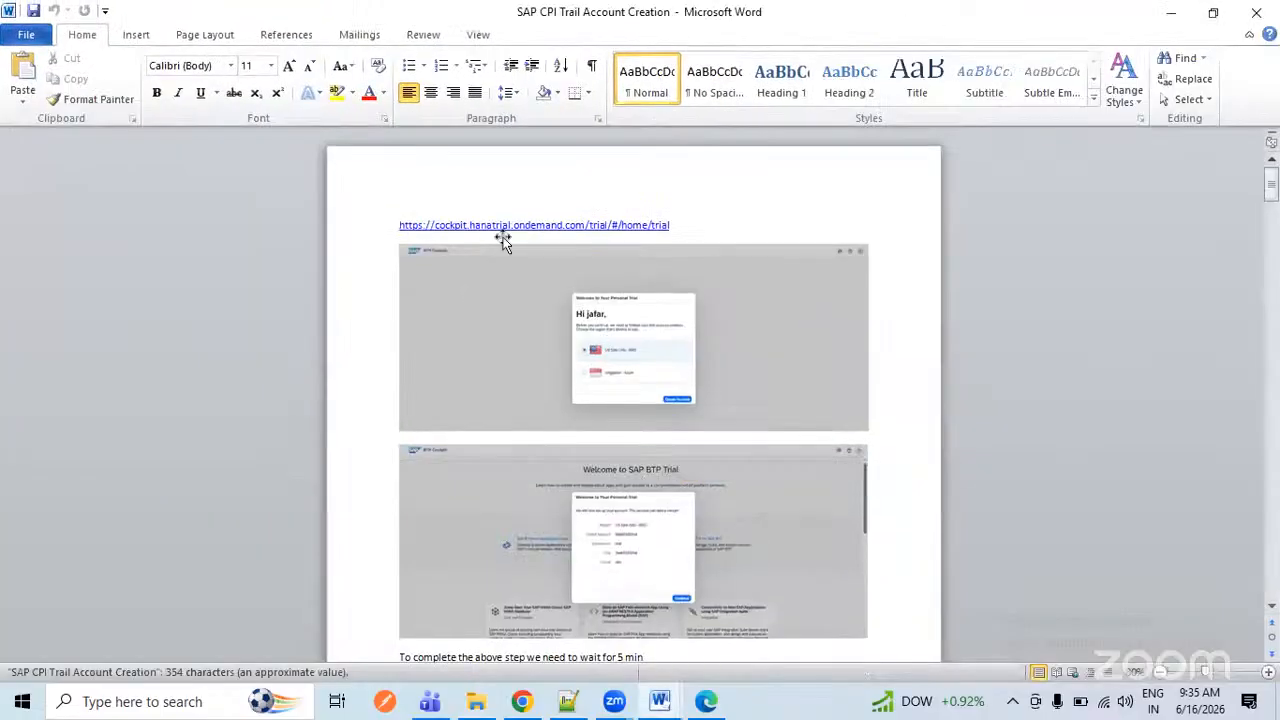
- Examine the document's cockpit trial link, the region choice for the personal trial and the account setup details
{"action": "left_click_drag", "start_coordinate": [681, 229], "coordinate": [398, 225]}
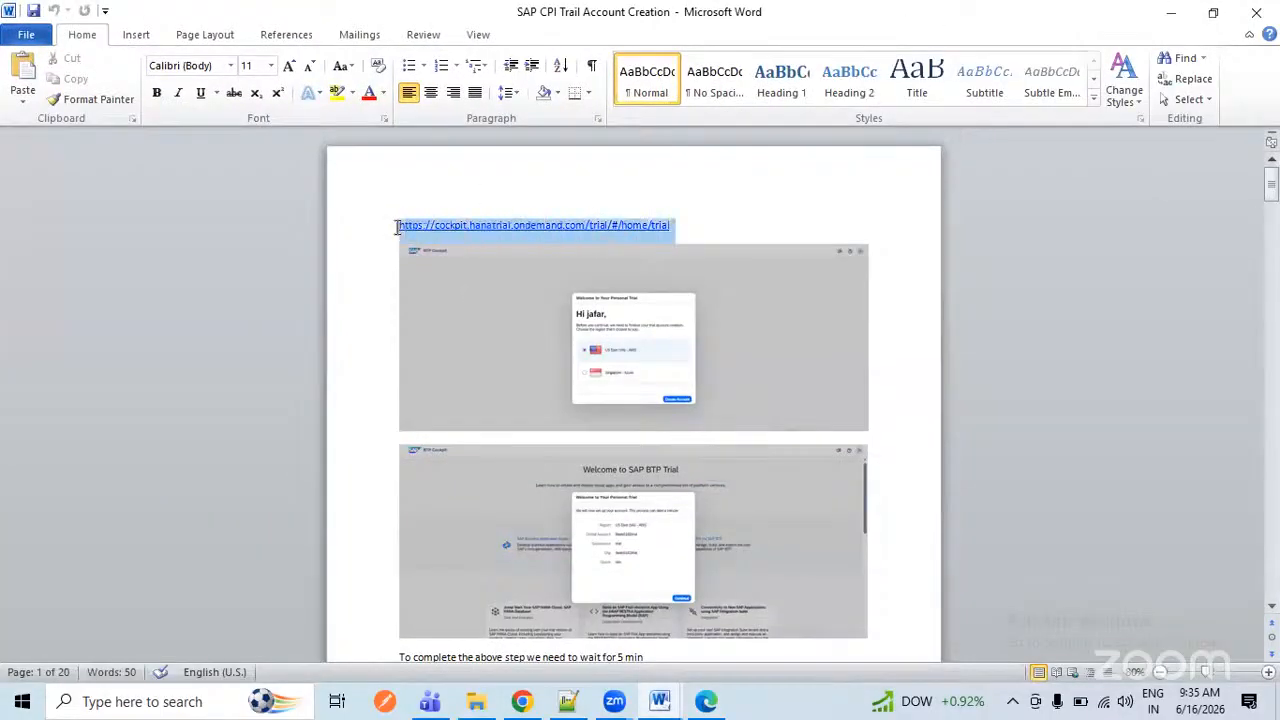
{"action": "left_click", "coordinate": [754, 233]}
{"action": "scroll", "coordinate": [613, 335], "scroll_direction": "down", "scroll_amount": 2}
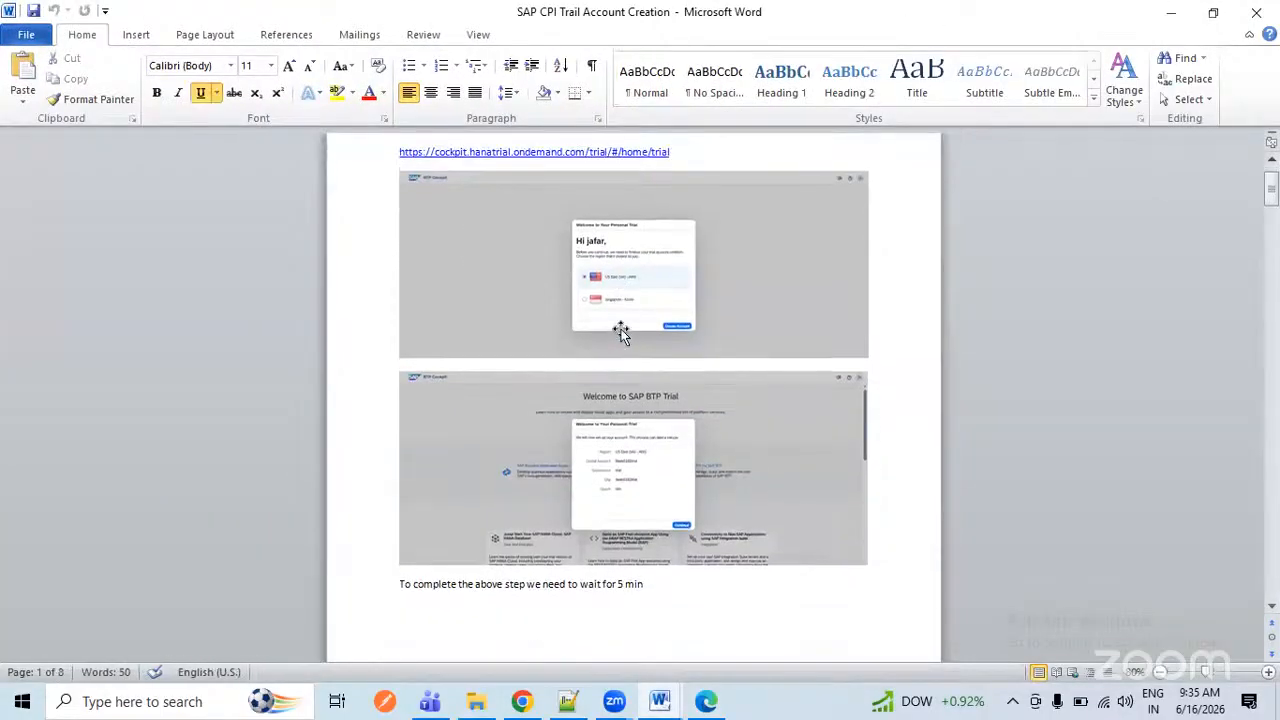
{"action": "scroll", "coordinate": [615, 336], "scroll_direction": "up", "scroll_amount": 5, "text": "ctrl"}
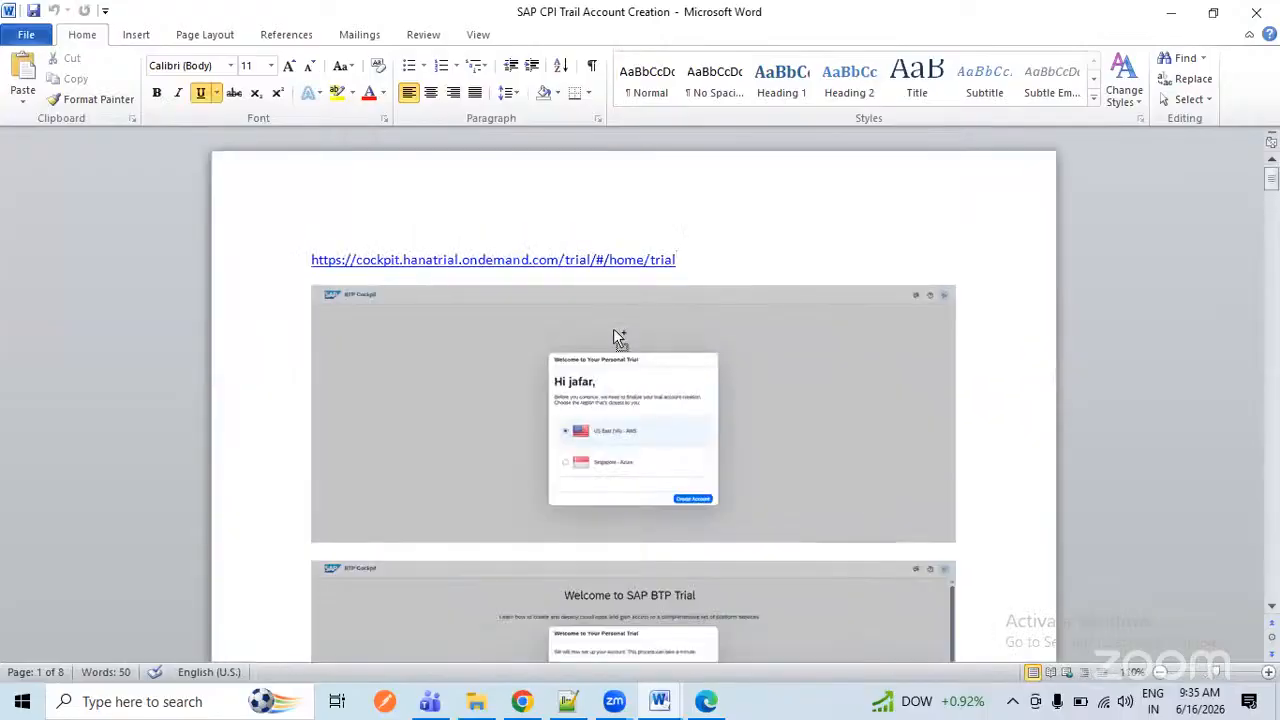
{"action": "scroll", "coordinate": [611, 329], "scroll_direction": "down", "scroll_amount": 1}
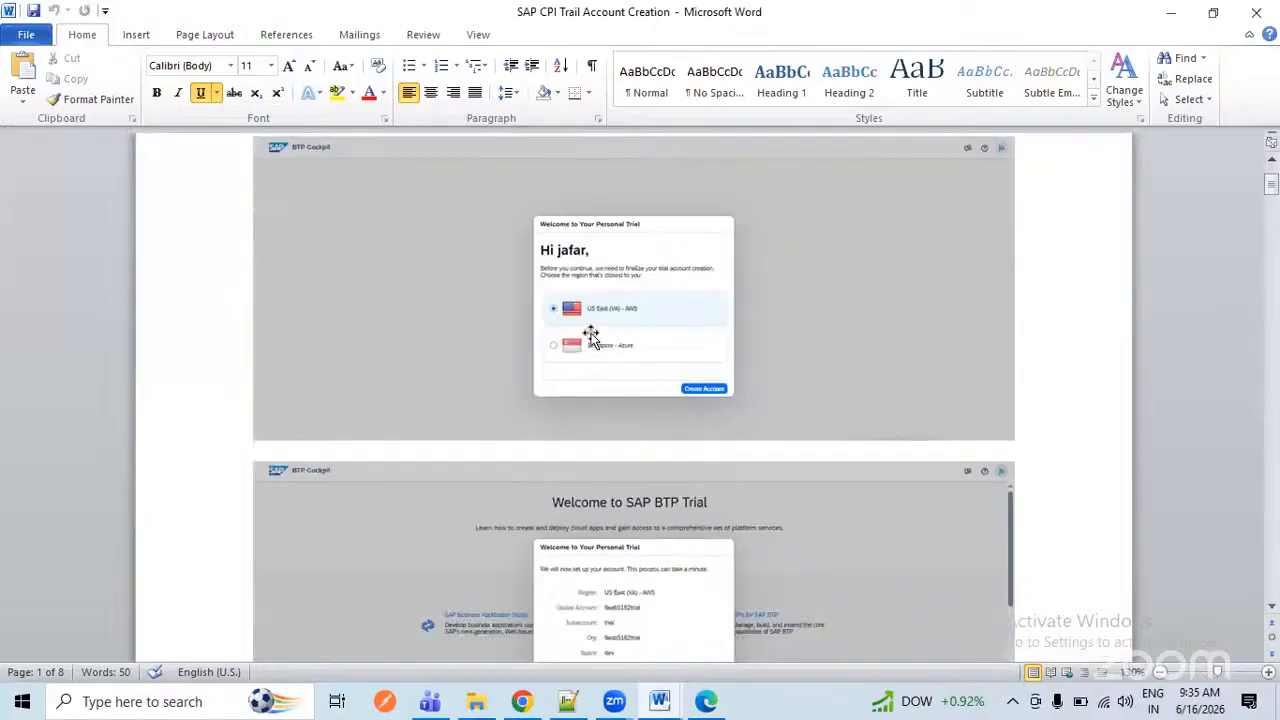
{"action": "scroll", "coordinate": [617, 293], "scroll_direction": "down", "scroll_amount": 2}
{"action": "scroll", "coordinate": [617, 291], "scroll_direction": "down", "scroll_amount": 1}
{"action": "scroll", "coordinate": [617, 291], "scroll_direction": "up", "scroll_amount": 1}
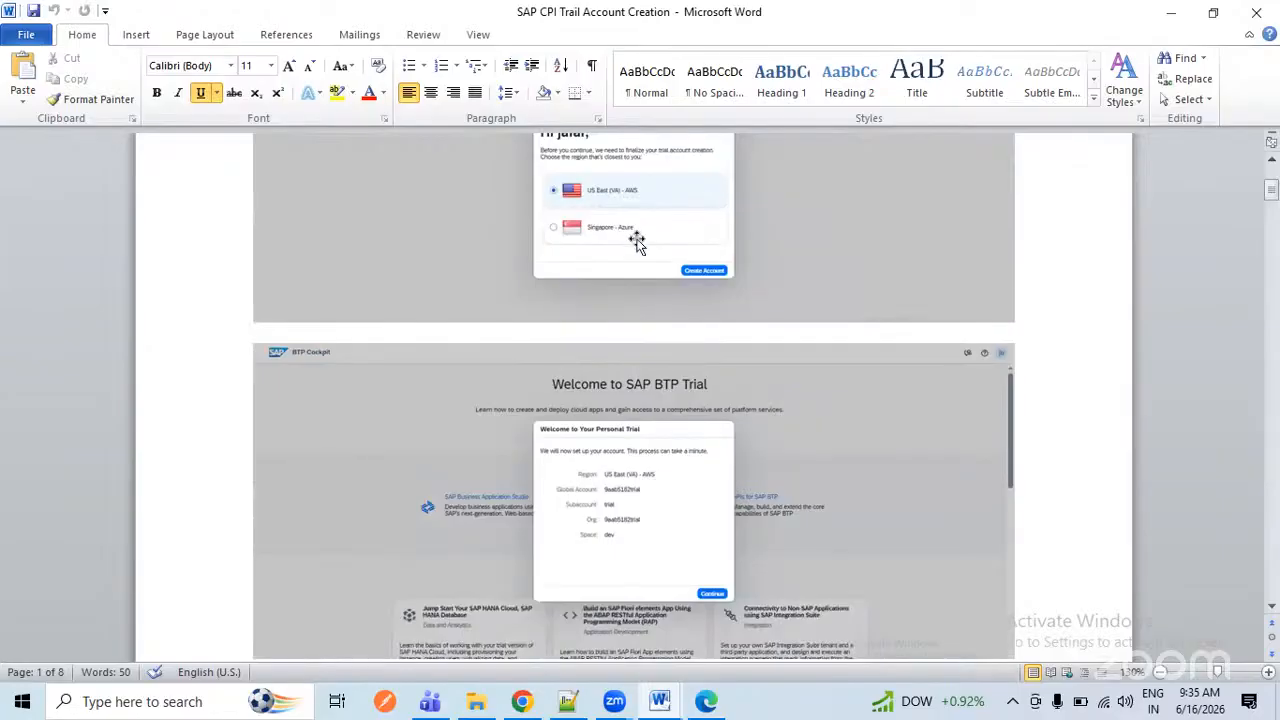
{"action": "scroll", "coordinate": [583, 220], "scroll_direction": "down", "scroll_amount": 3}
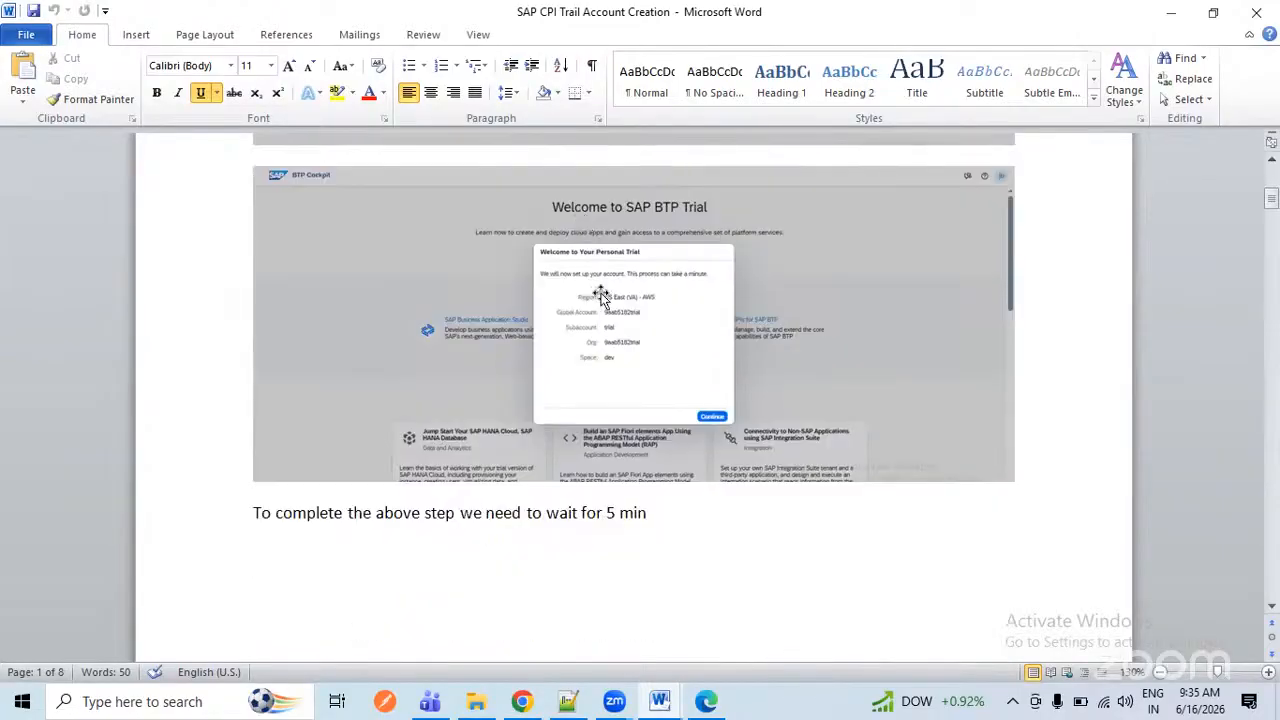
{"action": "scroll", "coordinate": [614, 330], "scroll_direction": "up", "scroll_amount": 3}
{"action": "scroll", "coordinate": [660, 340], "scroll_direction": "down", "scroll_amount": 4}
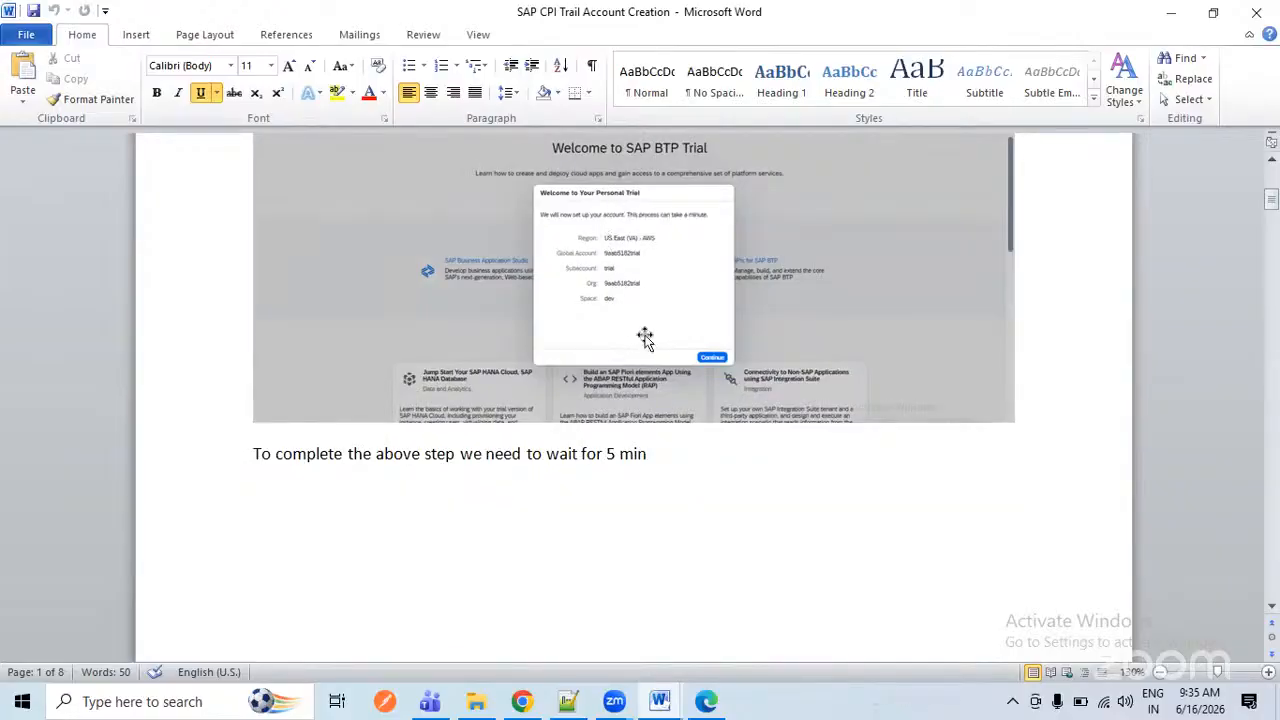
- Examine the guide's instructions for entering the trial account and creating an Integration Suite subscription with the trial plan
{"action": "scroll", "coordinate": [646, 342], "scroll_direction": "down", "scroll_amount": 1}
{"action": "scroll", "coordinate": [646, 342], "scroll_direction": "down", "scroll_amount": 2}
{"action": "scroll", "coordinate": [740, 270], "scroll_direction": "down", "scroll_amount": 8}
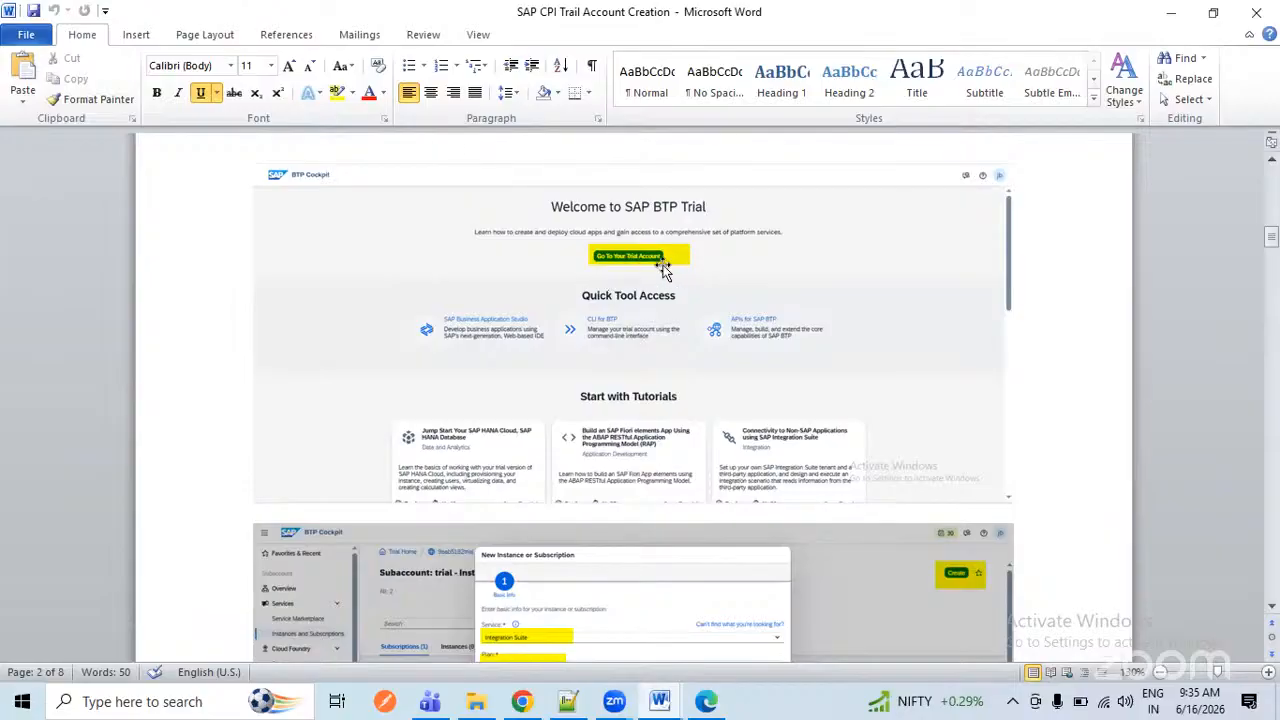
{"action": "scroll", "coordinate": [650, 280], "scroll_direction": "down", "scroll_amount": 5}
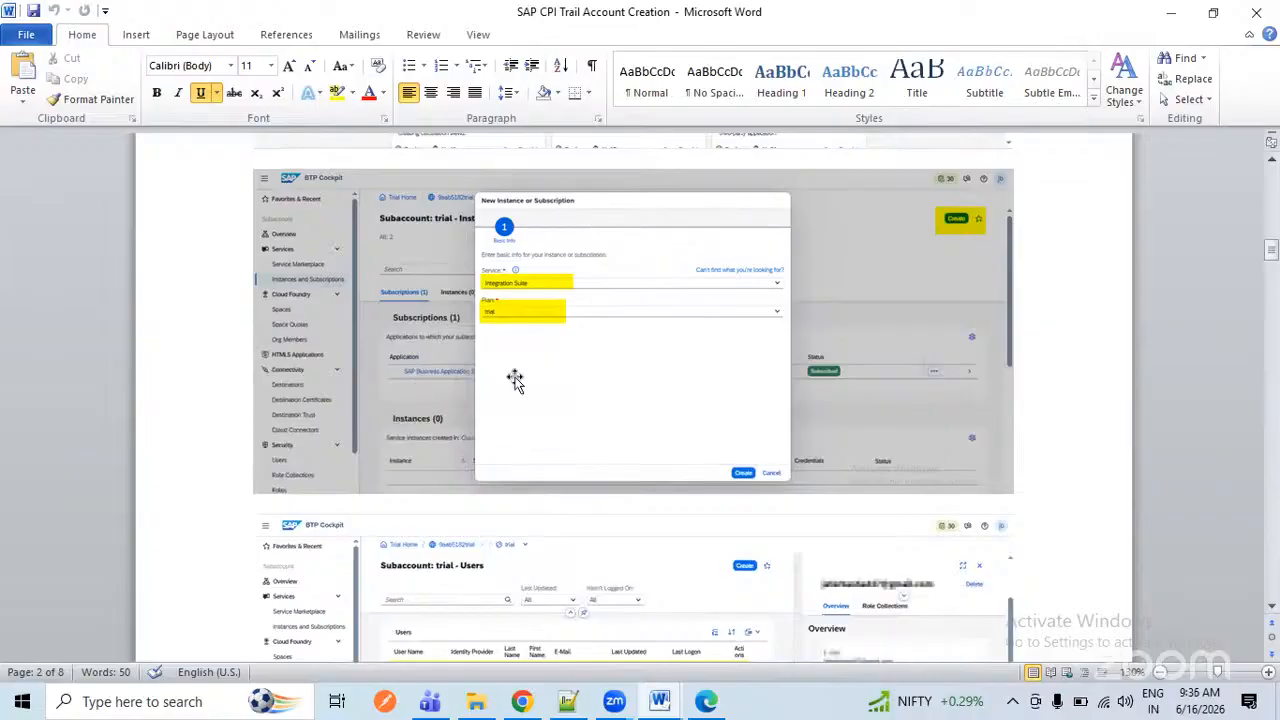
- Switch to BTP Cockpit and review the trial subaccount's subscriptions, service instances and environments
{"action": "left_click", "coordinate": [706, 701]}
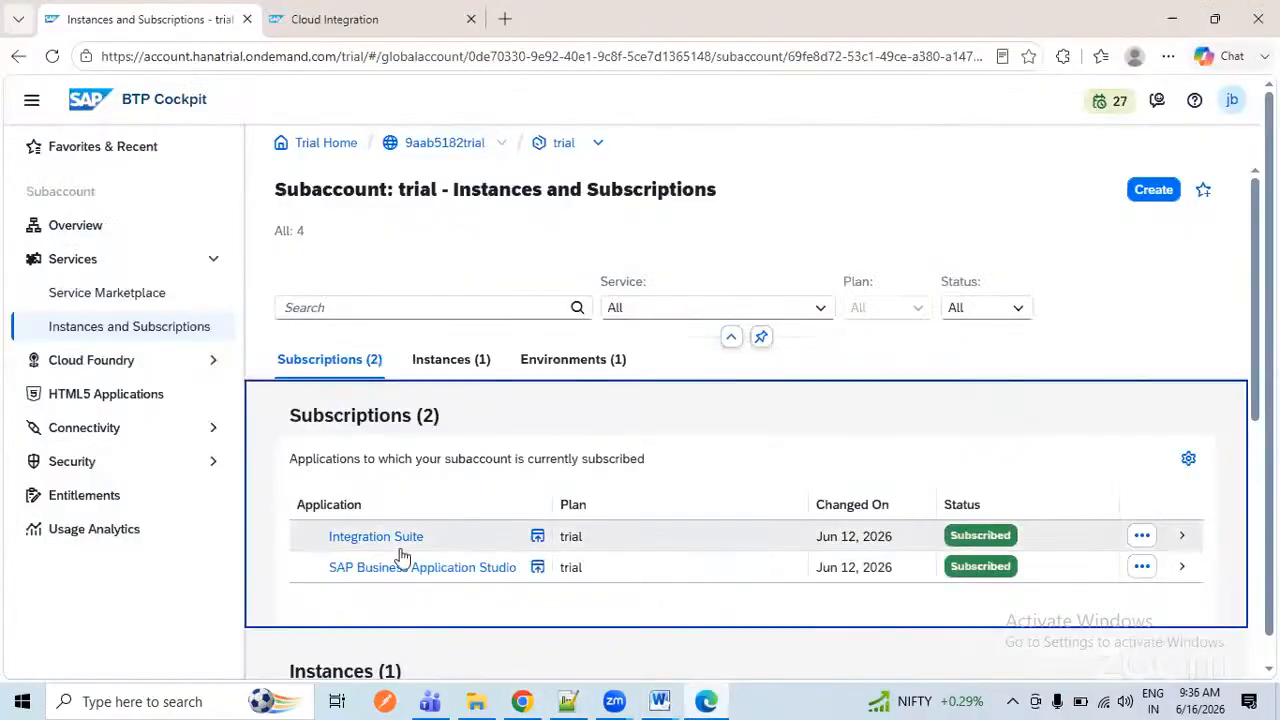
{"action": "scroll", "coordinate": [406, 520], "scroll_direction": "down", "scroll_amount": 1}
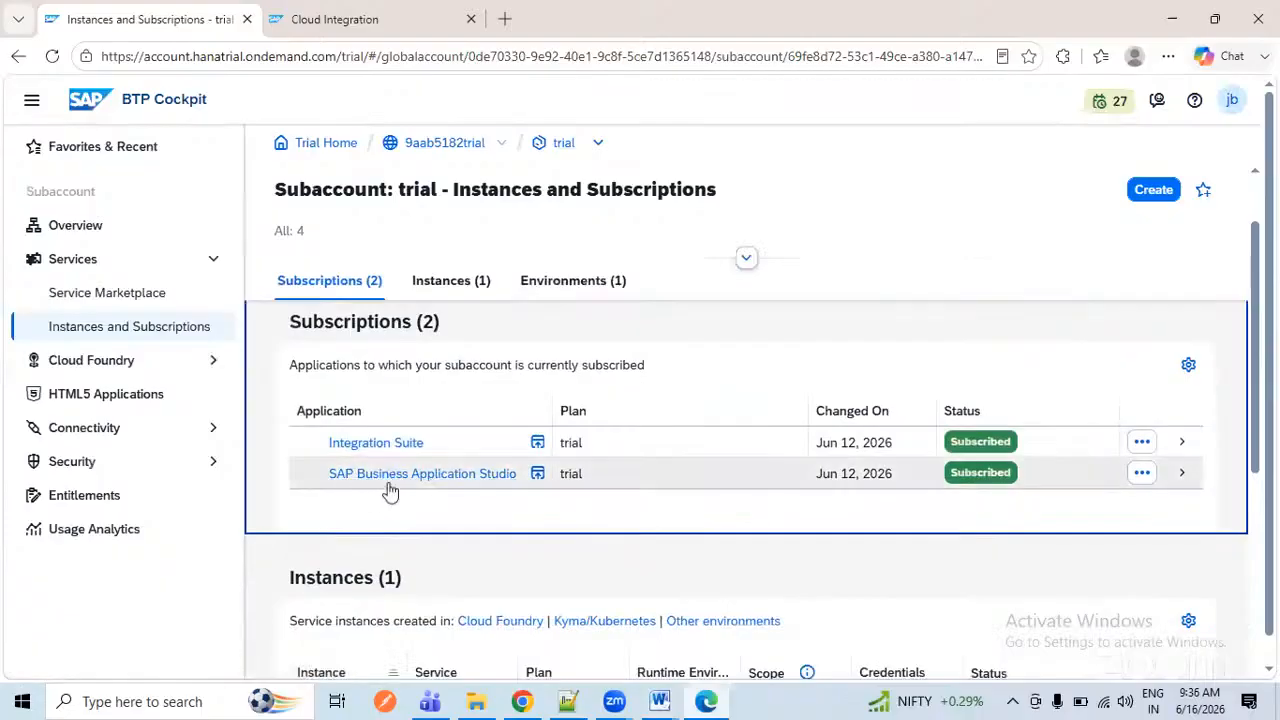
{"action": "scroll", "coordinate": [494, 487], "scroll_direction": "down", "scroll_amount": 2}
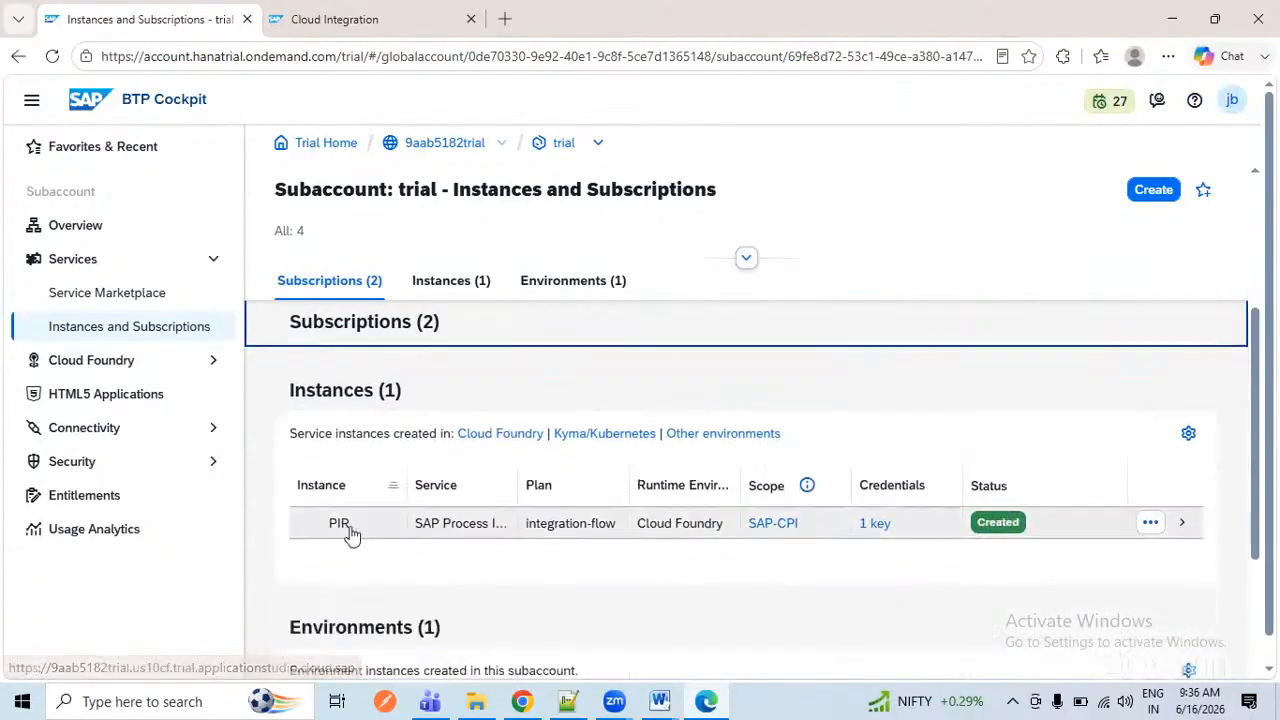
{"action": "scroll", "coordinate": [476, 543], "scroll_direction": "down", "scroll_amount": 2}
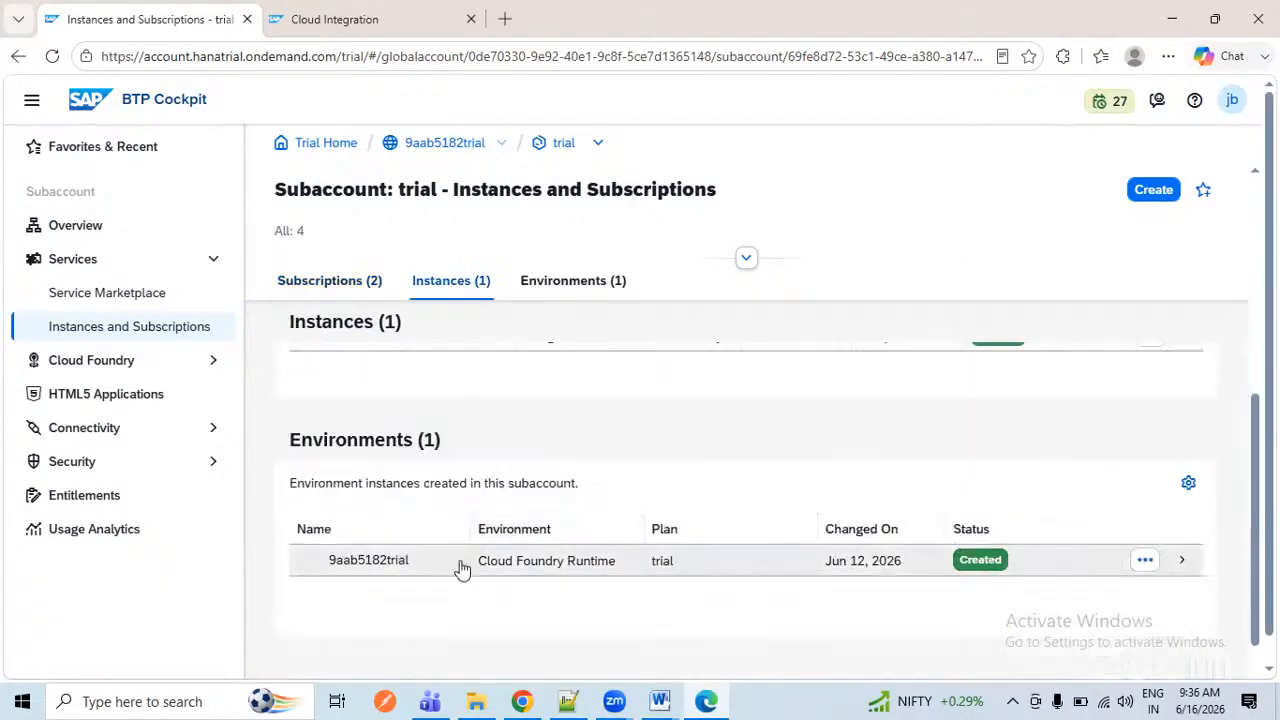
{"action": "left_click", "coordinate": [333, 563]}
{"action": "left_click_drag", "start_coordinate": [535, 565], "coordinate": [676, 563]}
{"action": "left_click", "coordinate": [520, 452]}
{"action": "scroll", "coordinate": [520, 452], "scroll_direction": "up", "scroll_amount": 2}
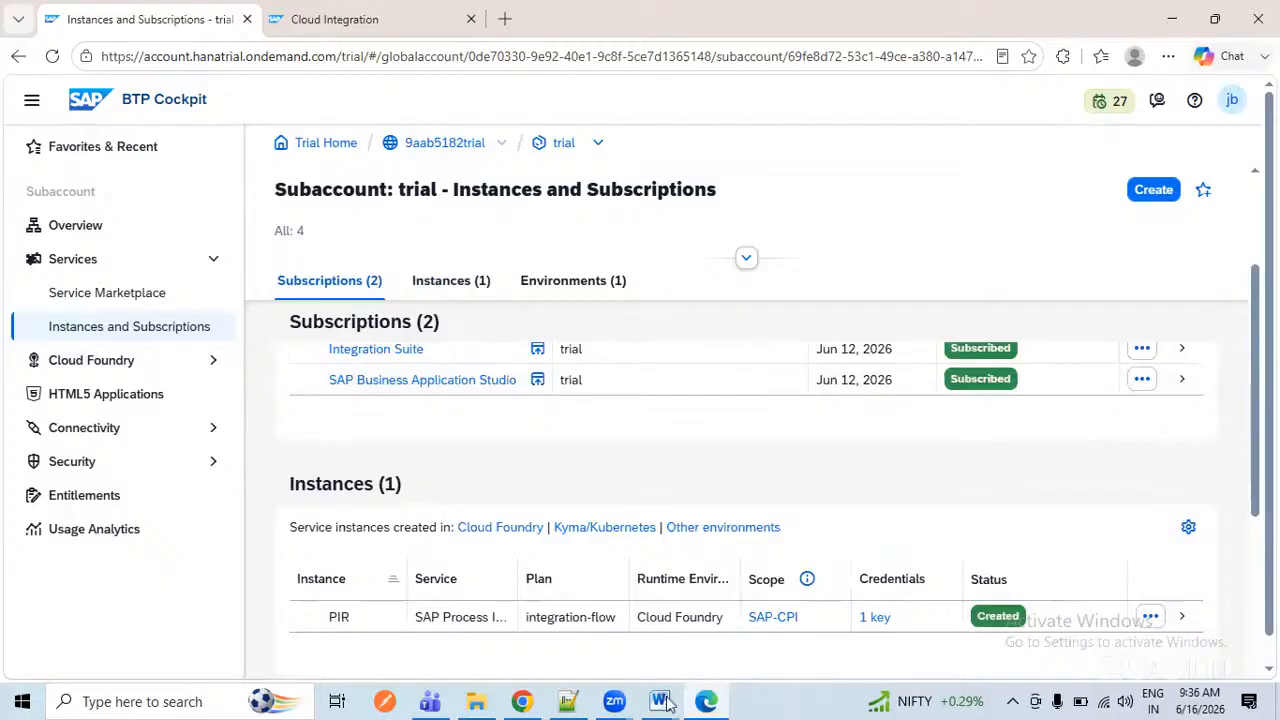
- Return to the Word guide and examine how to assign the Integration_Provisioner role collection to the subaccount user
{"action": "mouse_move", "coordinate": [664, 702]}
{"action": "left_click", "coordinate": [712, 634]}
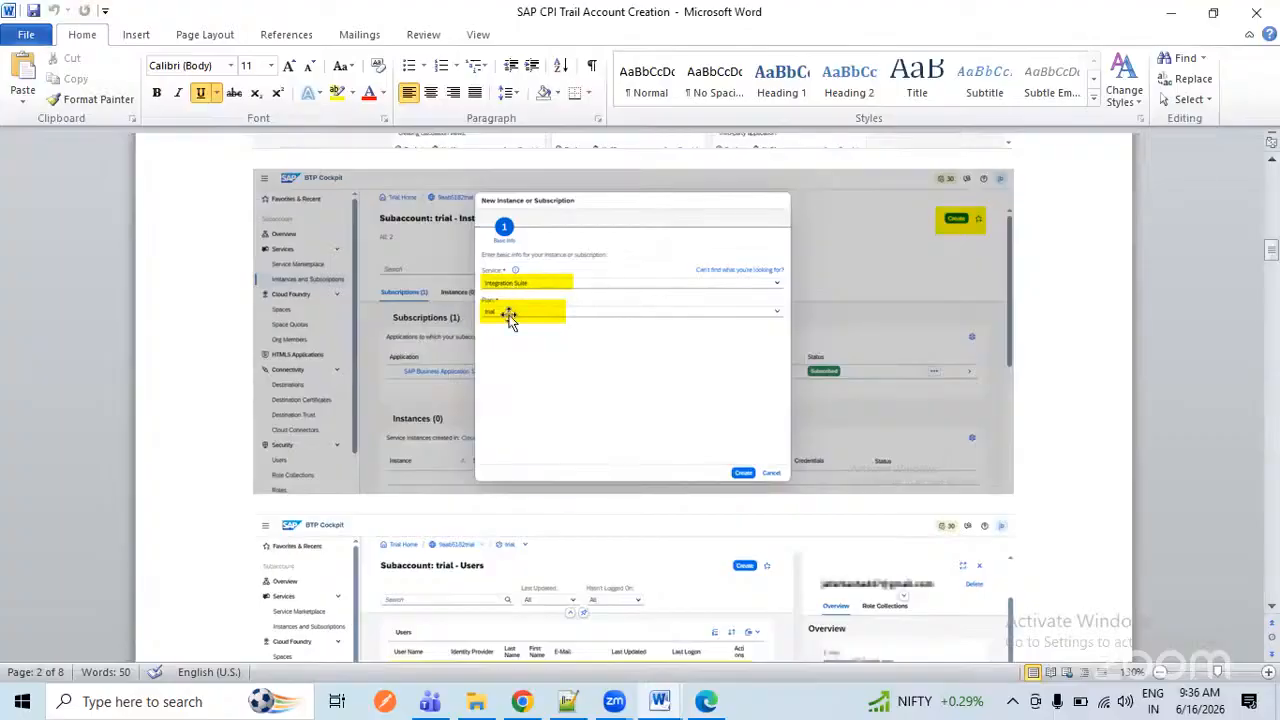
{"action": "scroll", "coordinate": [525, 317], "scroll_direction": "down", "scroll_amount": 6}
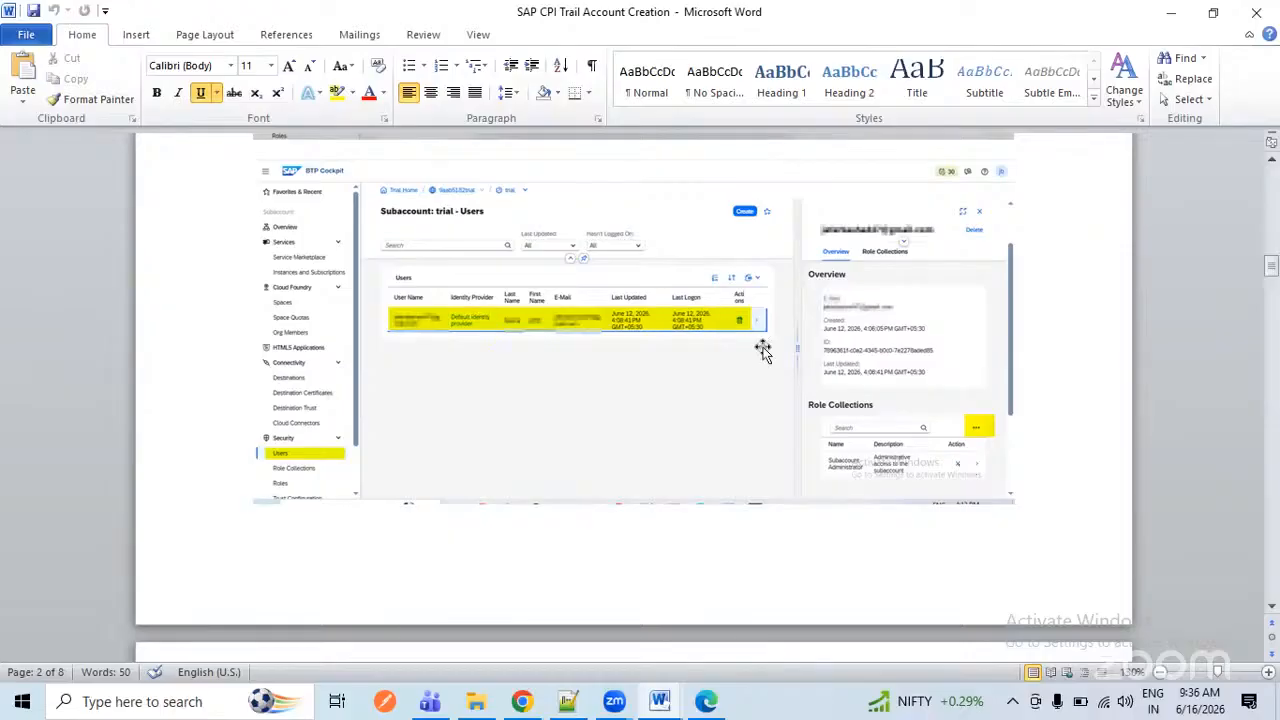
{"action": "scroll", "coordinate": [762, 350], "scroll_direction": "down", "scroll_amount": 3}
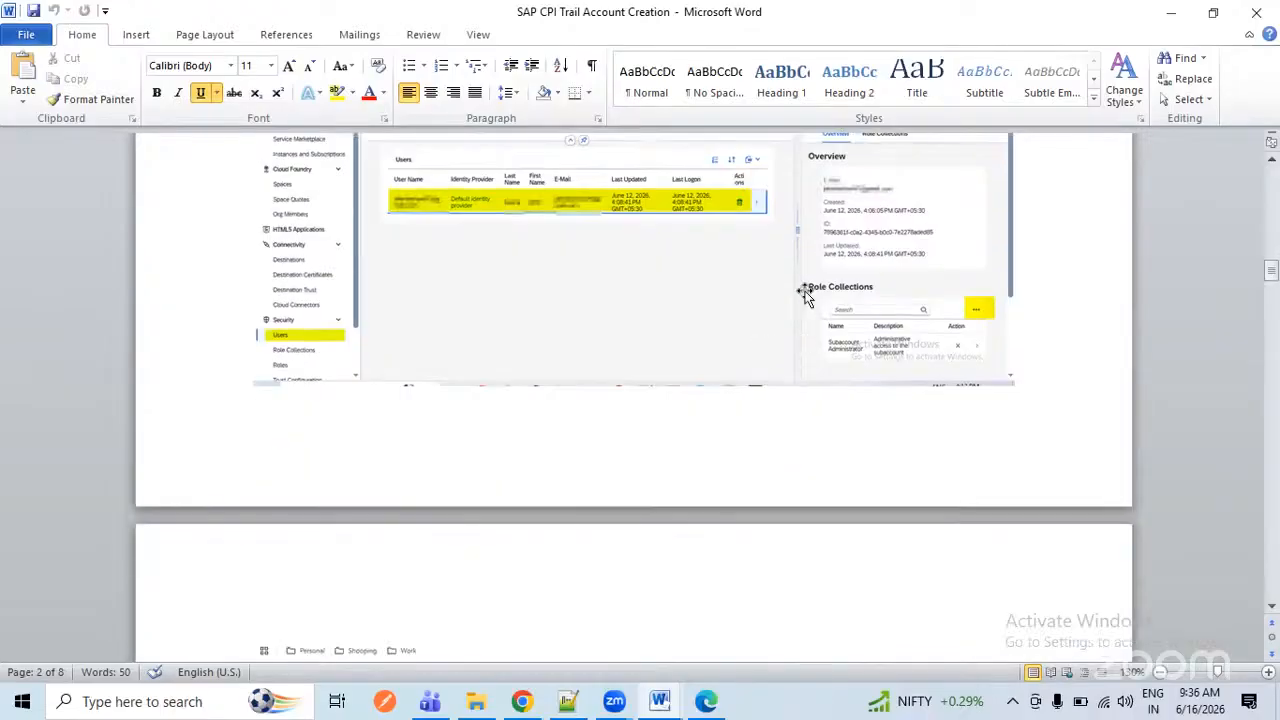
{"action": "scroll", "coordinate": [809, 289], "scroll_direction": "up", "scroll_amount": 3}
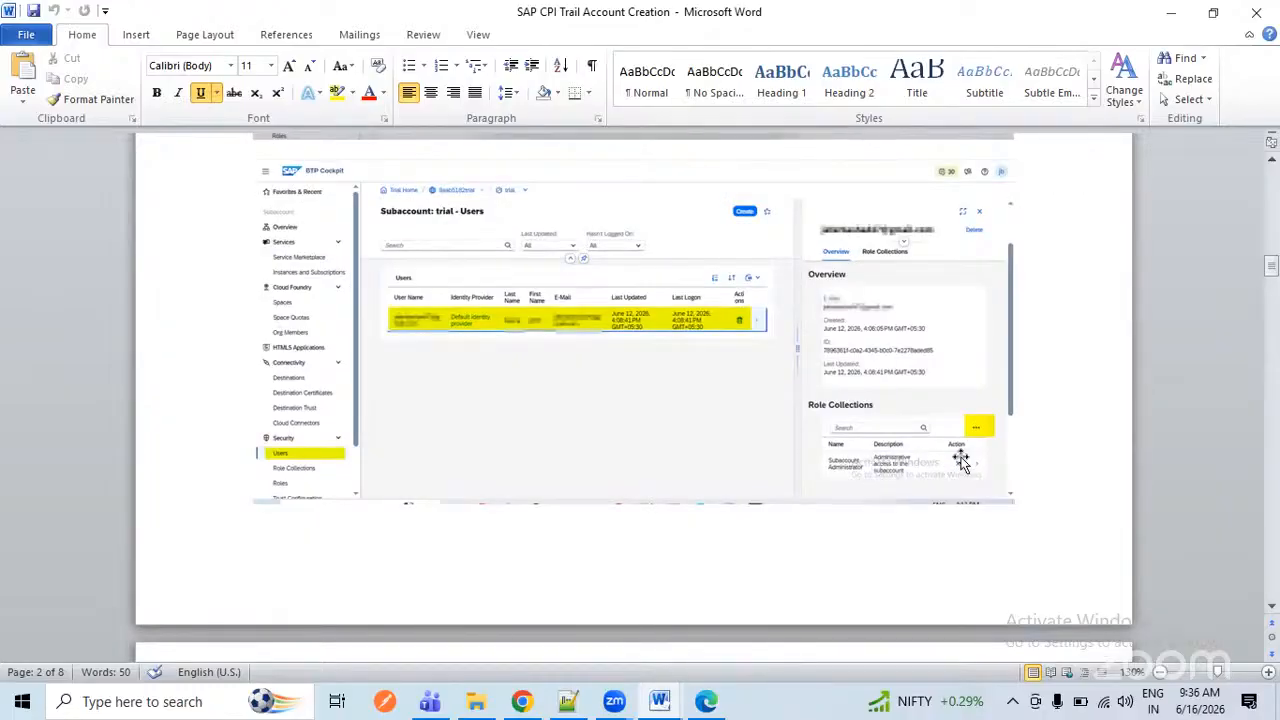
{"action": "scroll", "coordinate": [678, 360], "scroll_direction": "down", "scroll_amount": 10}
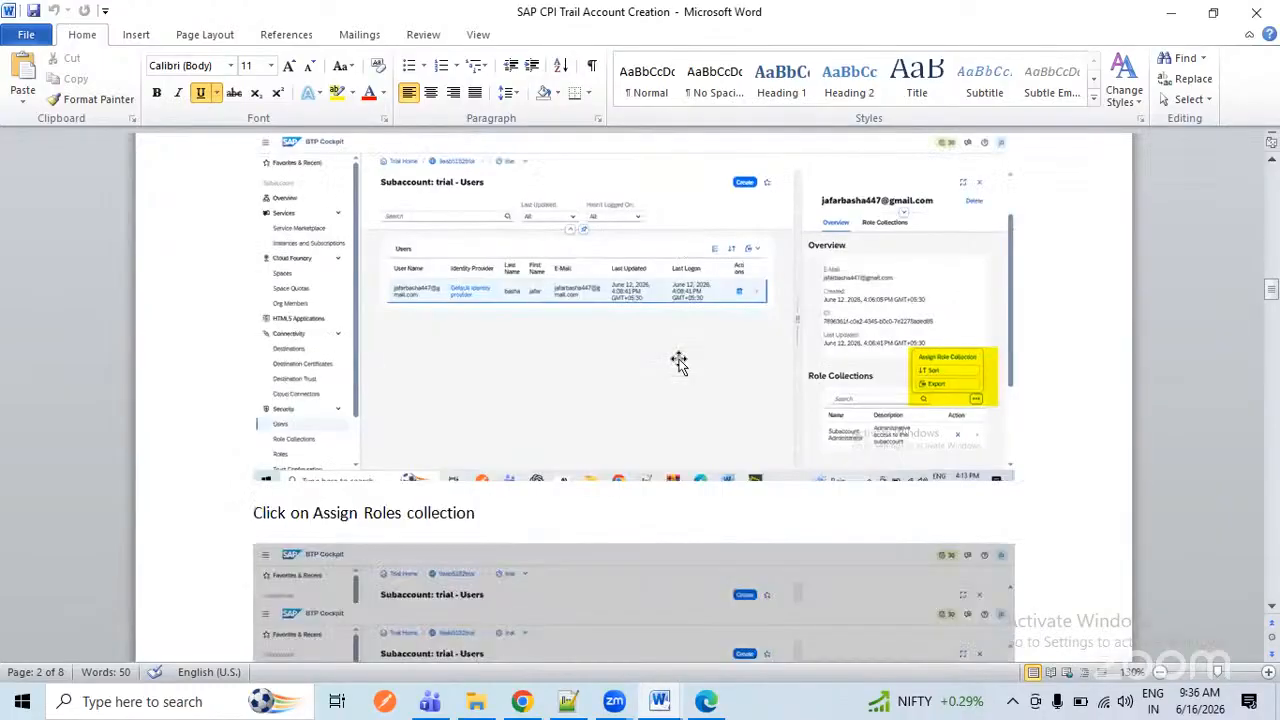
{"action": "scroll", "coordinate": [857, 371], "scroll_direction": "down", "scroll_amount": 3}
{"action": "scroll", "coordinate": [785, 405], "scroll_direction": "down", "scroll_amount": 3}
{"action": "scroll", "coordinate": [785, 405], "scroll_direction": "down", "scroll_amount": 3}
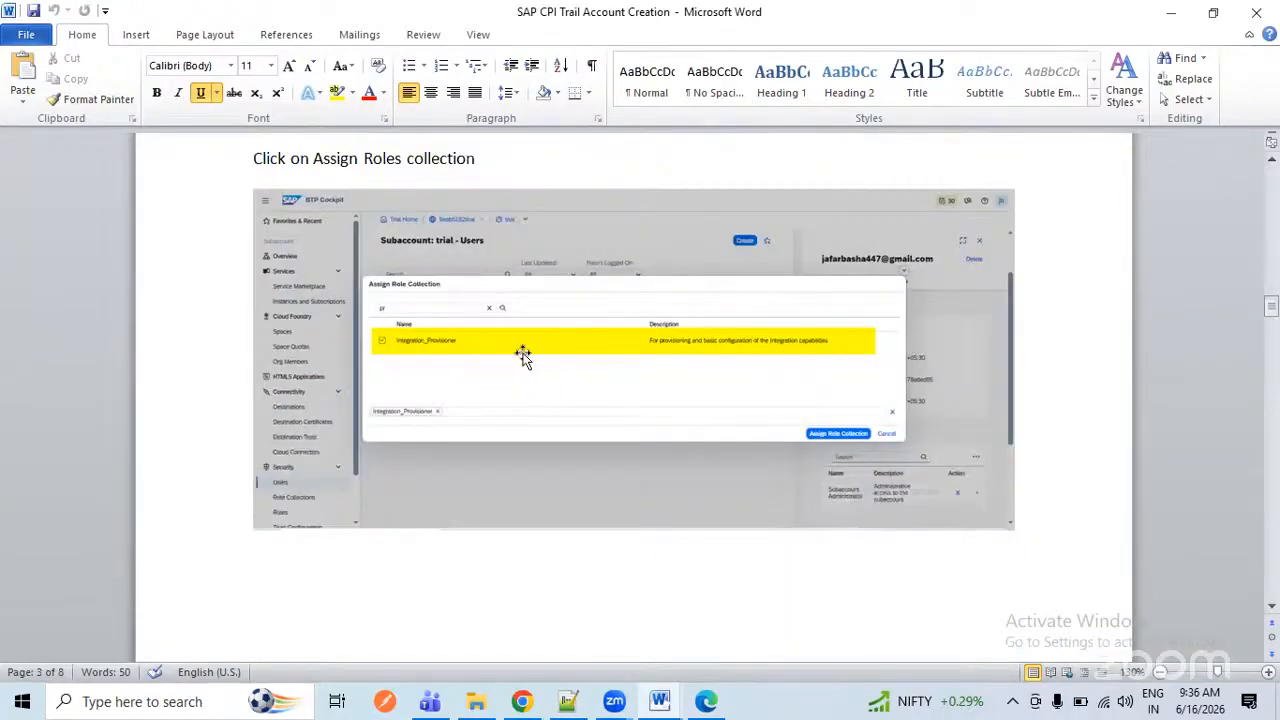
{"action": "scroll", "coordinate": [522, 355], "scroll_direction": "down", "scroll_amount": 6}
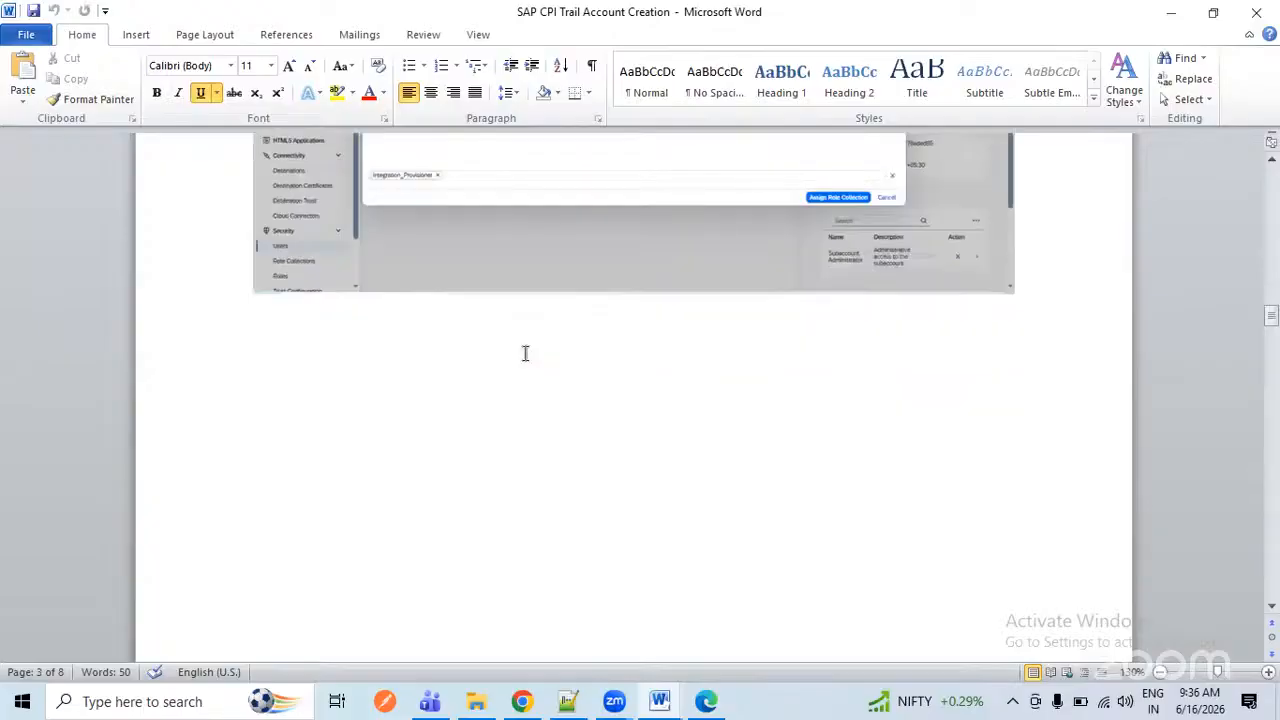
- Examine the guide's sections on opening Integration Suite from the subscriptions and adding capabilities on its home page
{"action": "scroll", "coordinate": [525, 353], "scroll_direction": "down", "scroll_amount": 15}
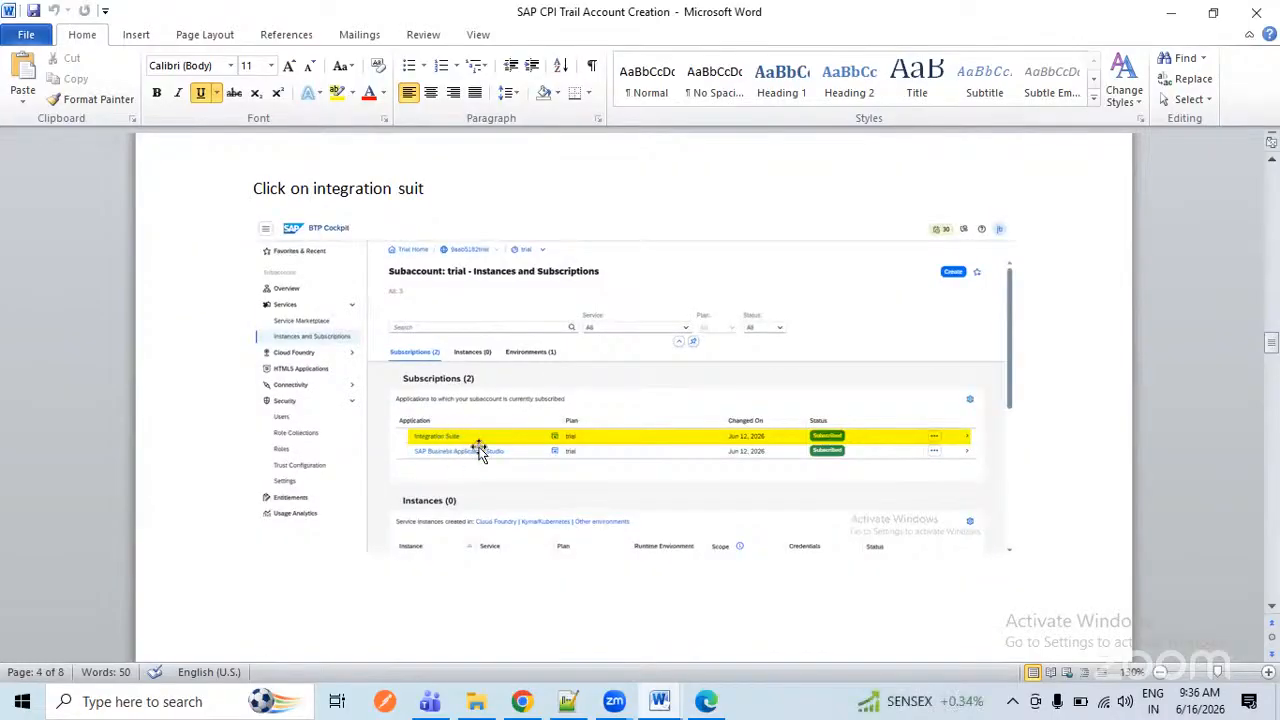
{"action": "scroll", "coordinate": [480, 450], "scroll_direction": "down", "scroll_amount": 9}
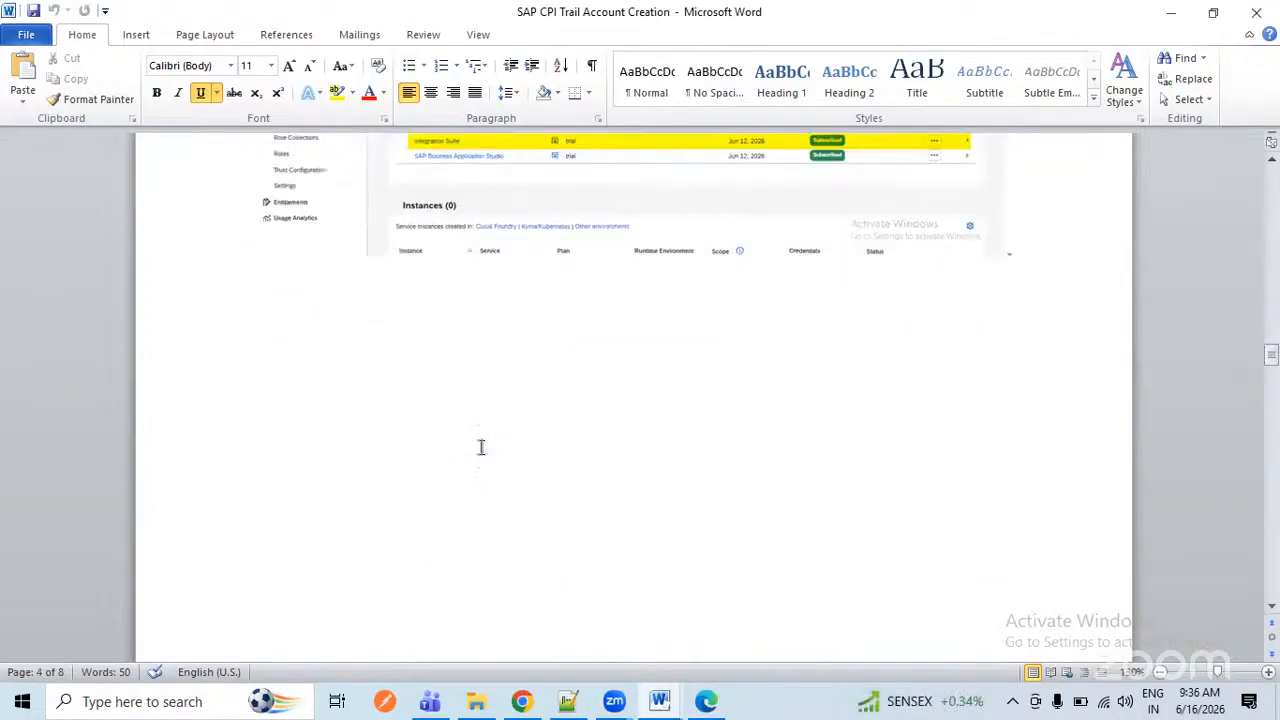
{"action": "scroll", "coordinate": [483, 437], "scroll_direction": "up", "scroll_amount": 6}
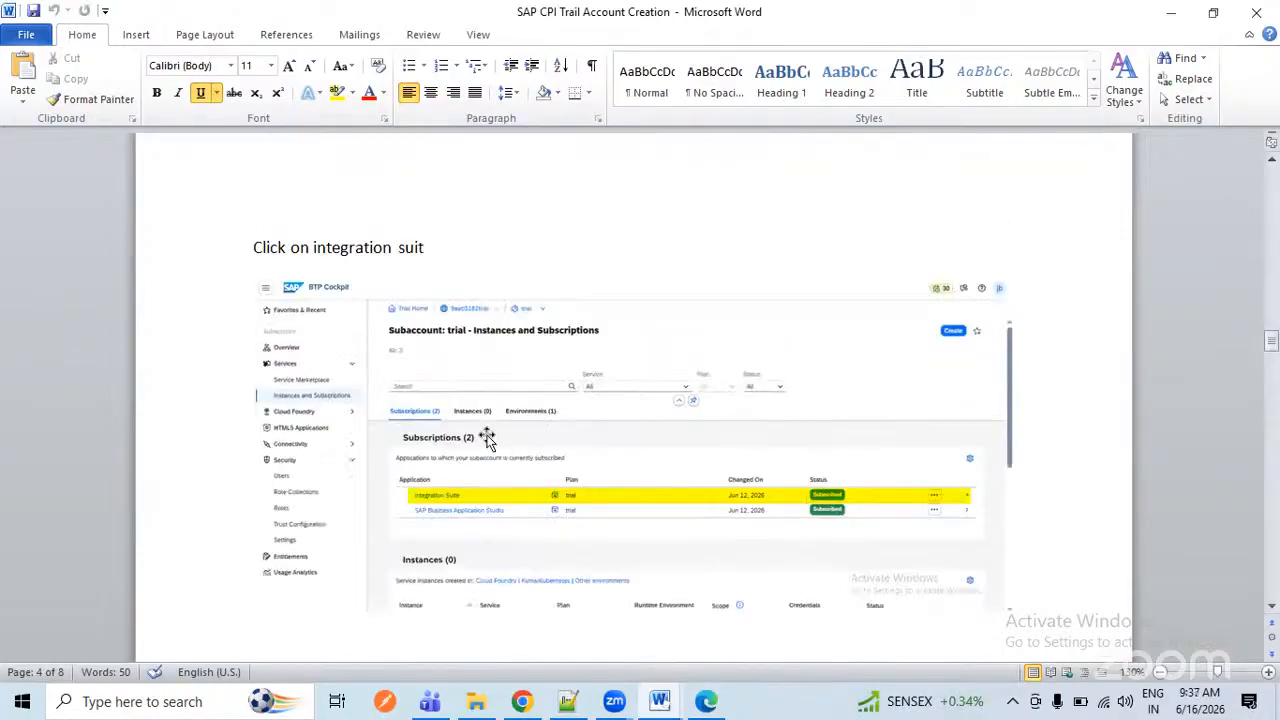
{"action": "scroll", "coordinate": [490, 436], "scroll_direction": "down", "scroll_amount": 8}
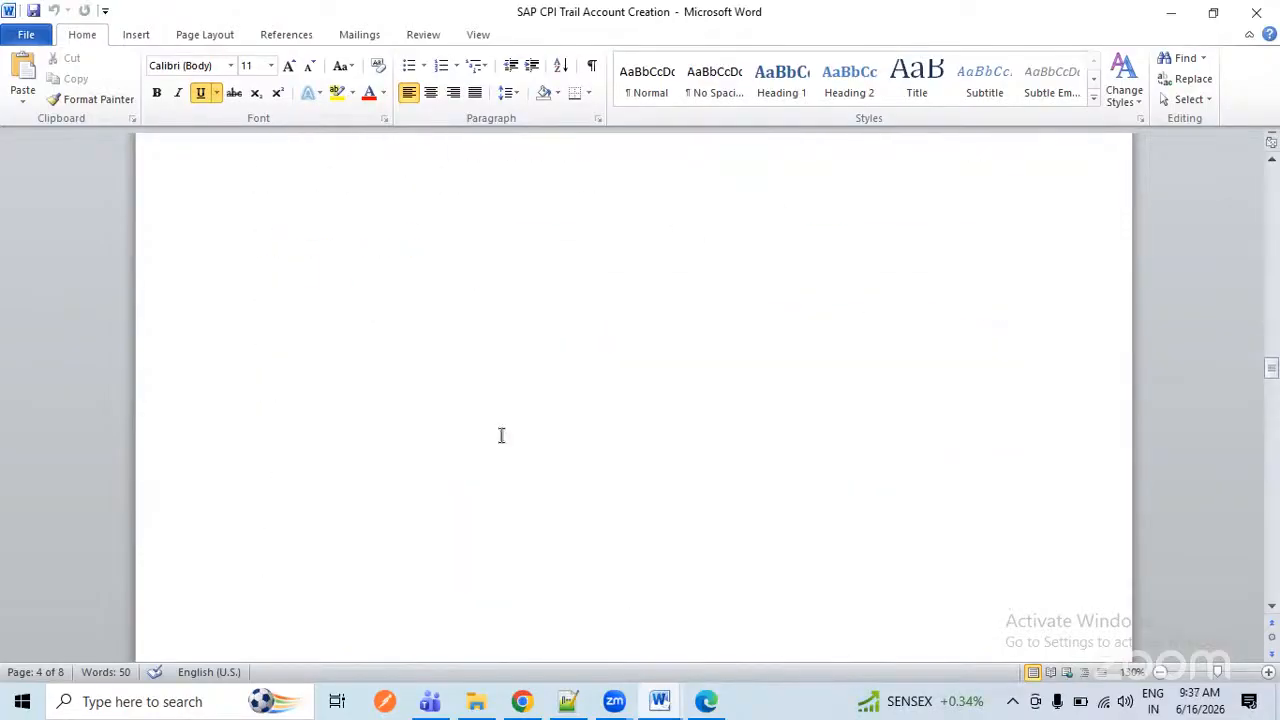
{"action": "scroll", "coordinate": [503, 435], "scroll_direction": "down", "scroll_amount": 6}
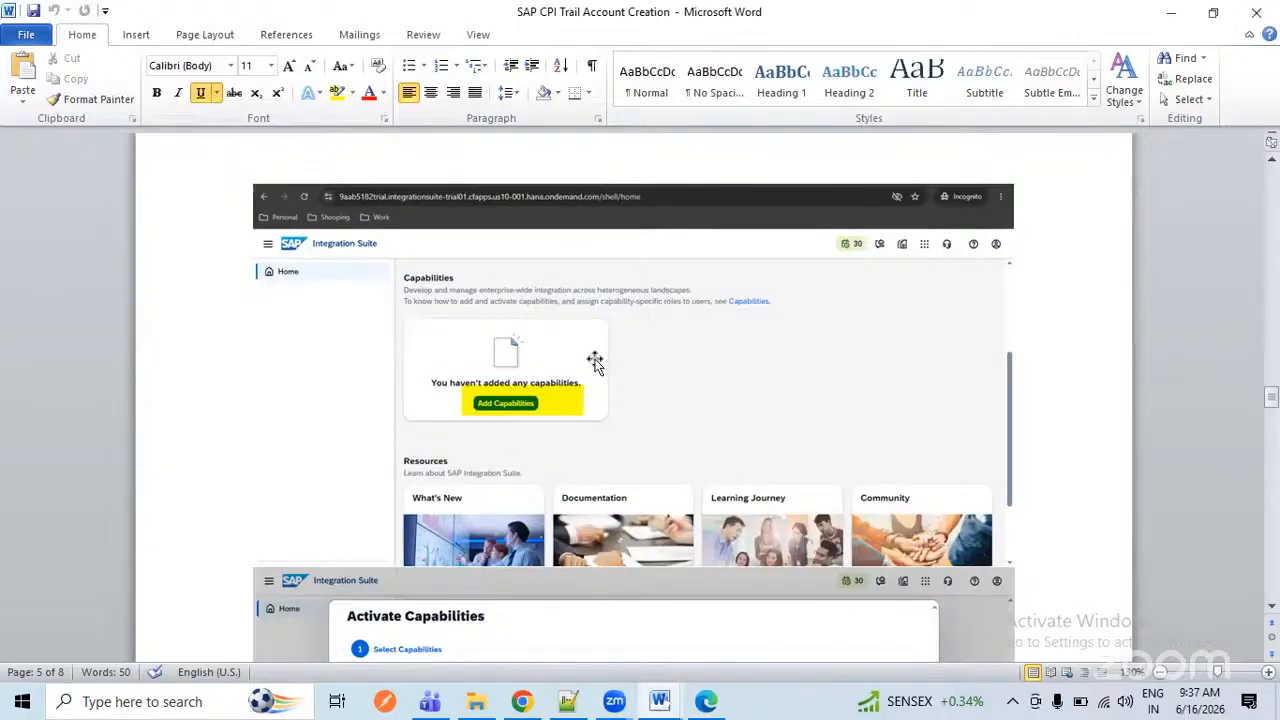
{"action": "scroll", "coordinate": [428, 432], "scroll_direction": "up", "scroll_amount": 5}
{"action": "scroll", "coordinate": [430, 430], "scroll_direction": "down", "scroll_amount": 6}
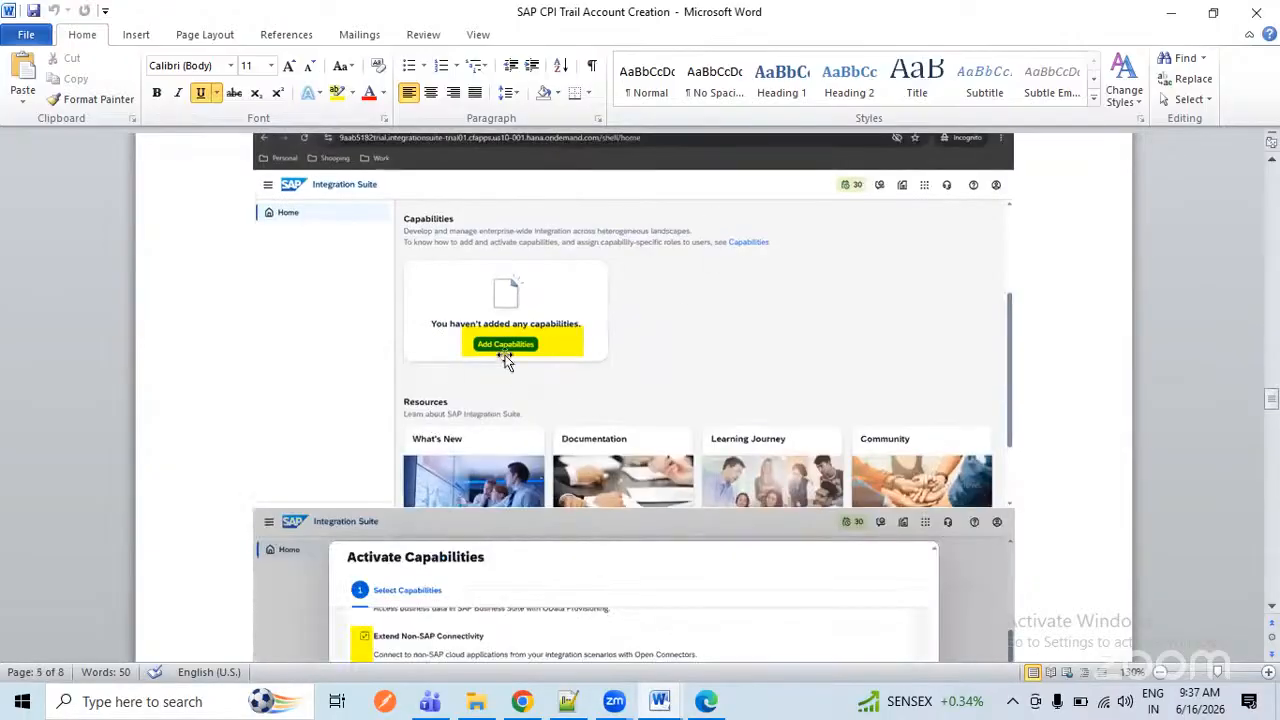
{"action": "scroll", "coordinate": [505, 362], "scroll_direction": "down", "scroll_amount": 1}
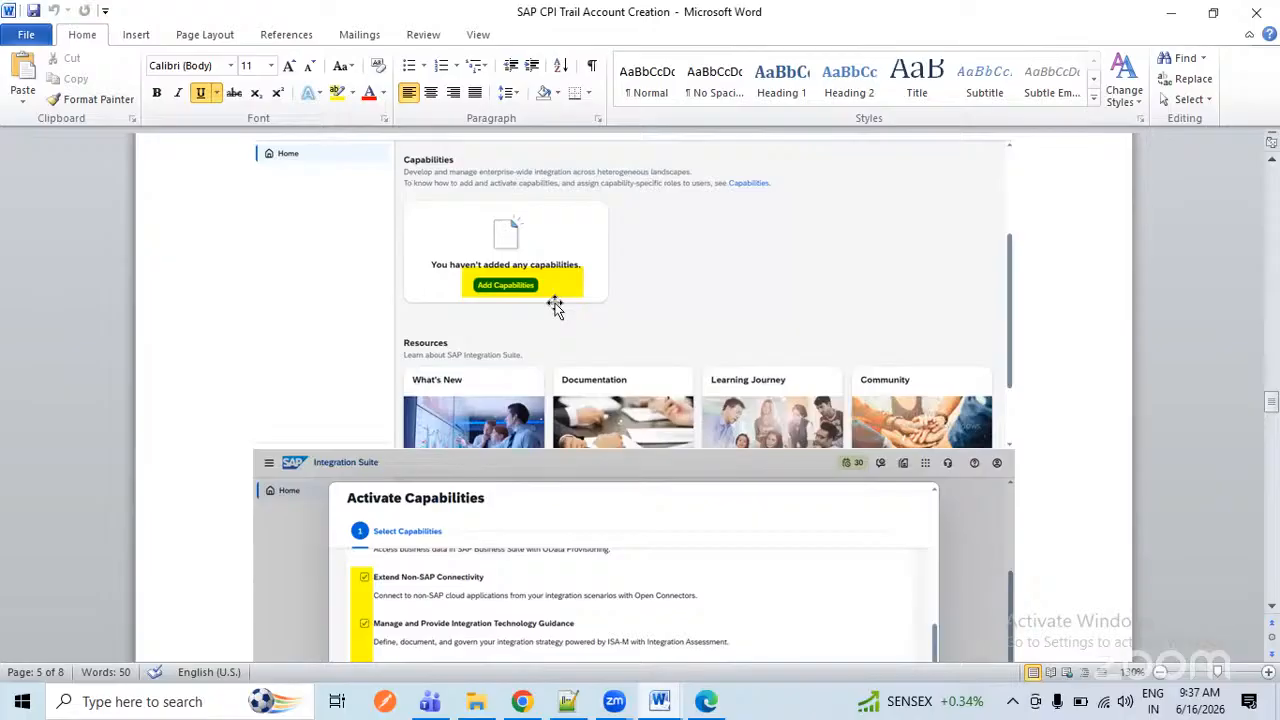
- Check the Cloud Integration page in Chrome, and return to the Word guide to examine the Select Capabilities stage
{"action": "left_click", "coordinate": [522, 701]}
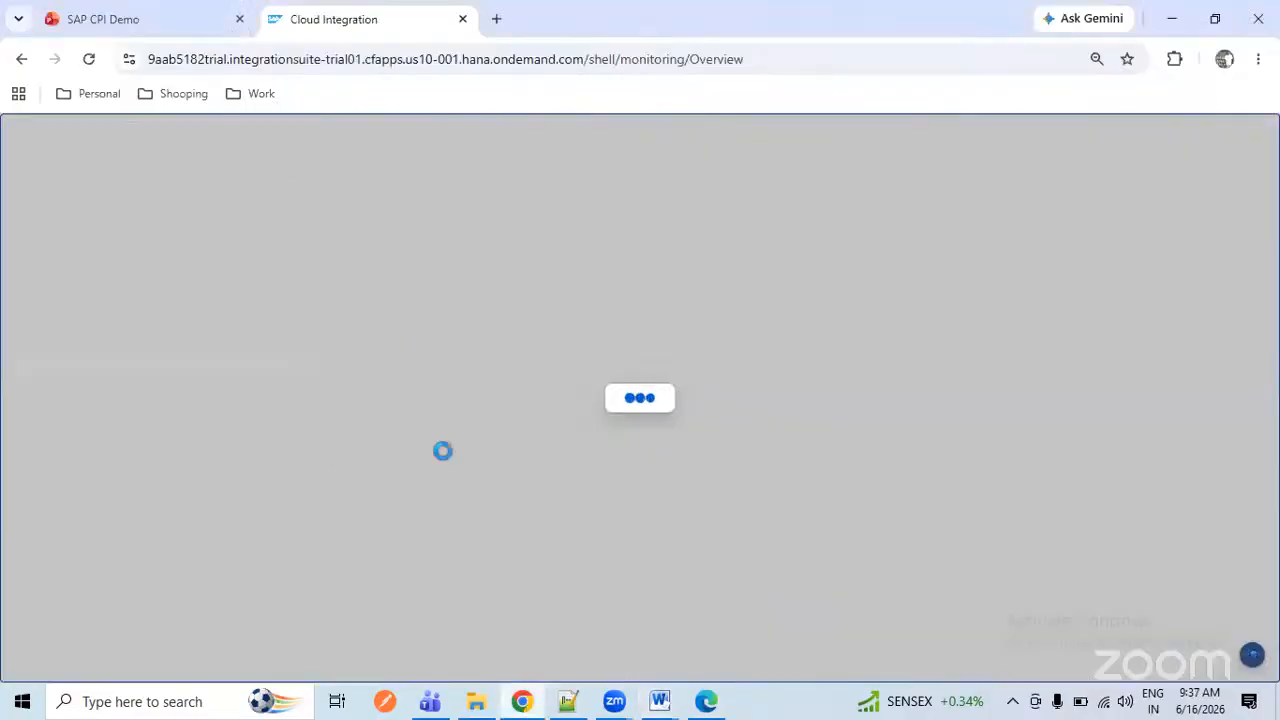
{"action": "left_click", "coordinate": [659, 701]}
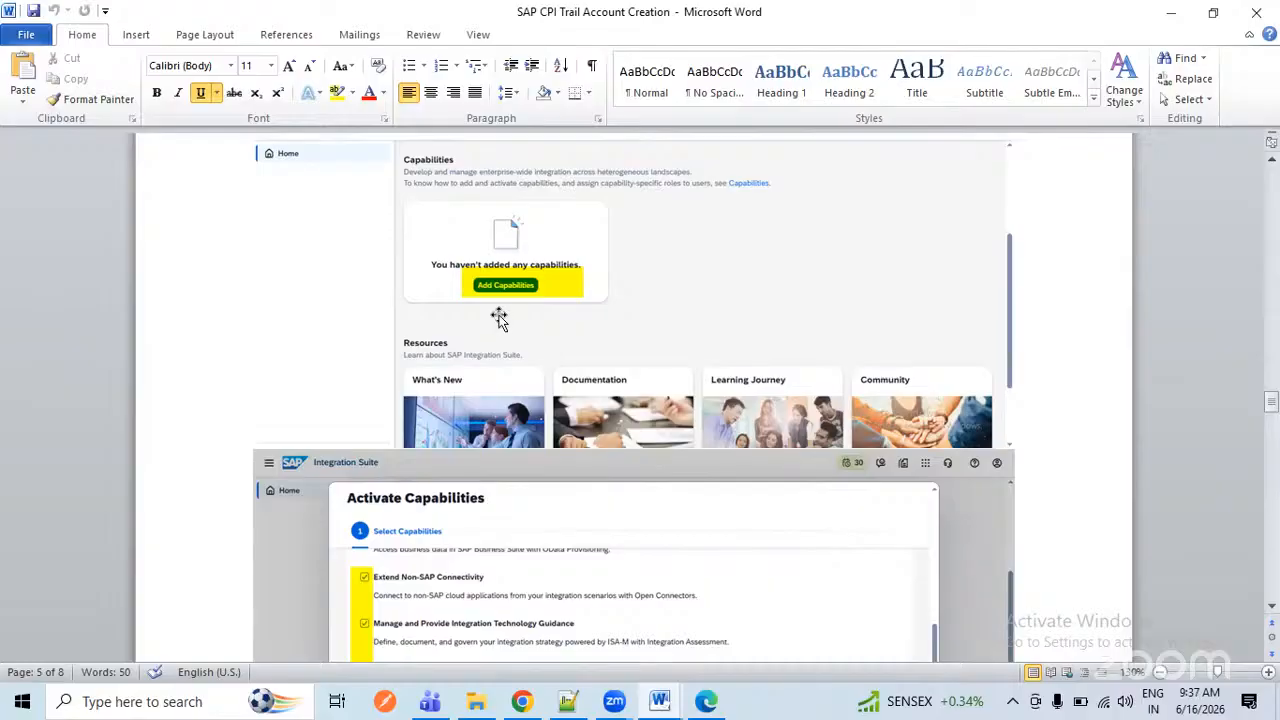
{"action": "scroll", "coordinate": [496, 320], "scroll_direction": "down", "scroll_amount": 5}
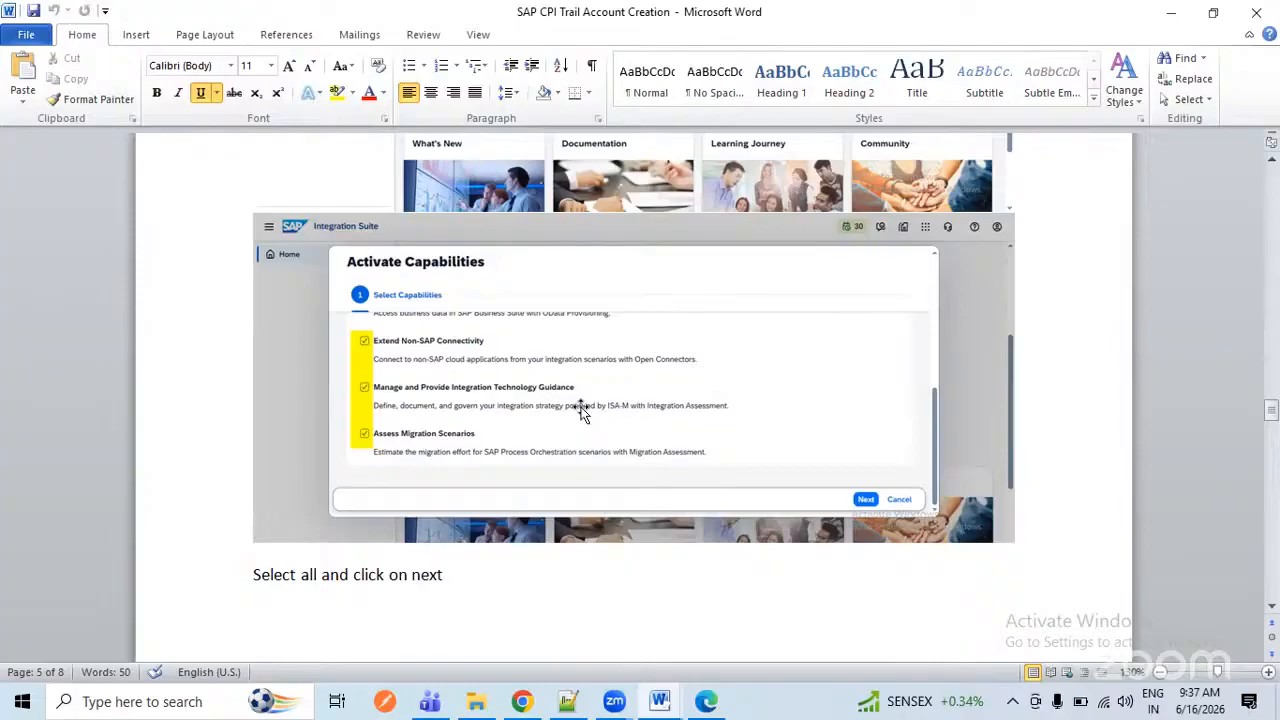
{"action": "scroll", "coordinate": [582, 412], "scroll_direction": "down", "scroll_amount": 6}
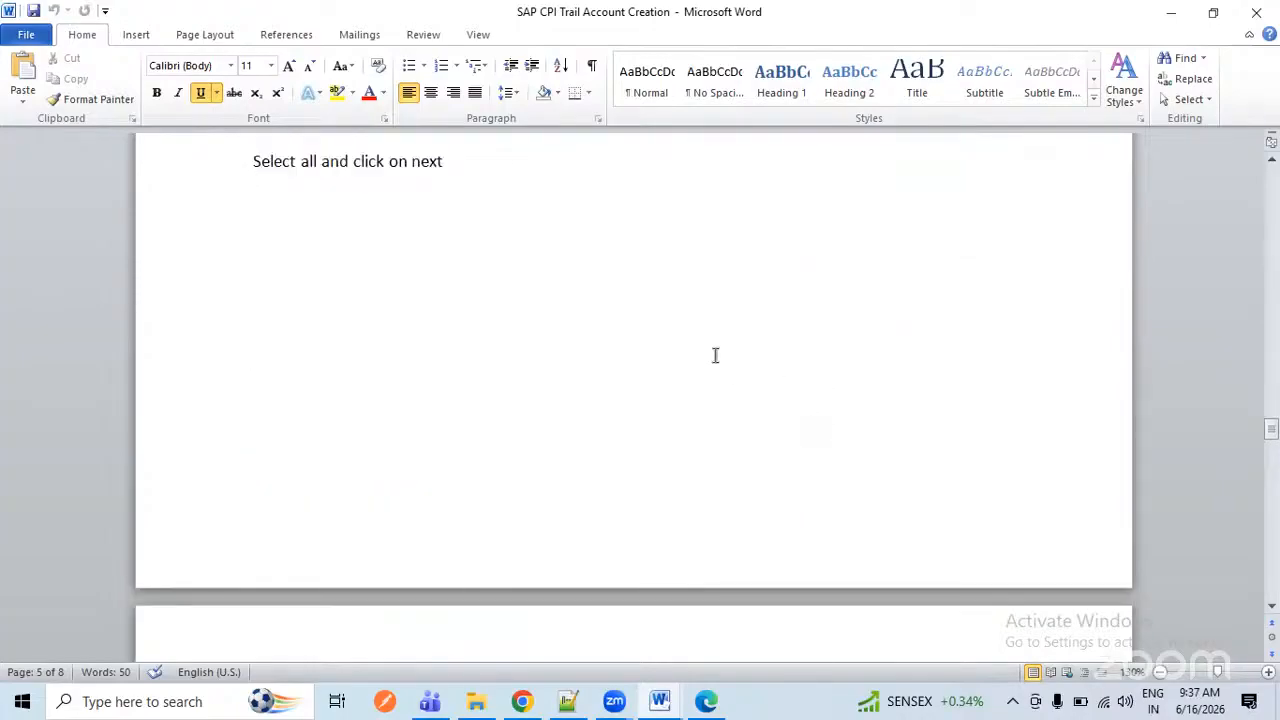
{"action": "scroll", "coordinate": [863, 303], "scroll_direction": "up", "scroll_amount": 3}
{"action": "scroll", "coordinate": [859, 325], "scroll_direction": "down", "scroll_amount": 8}
{"action": "scroll", "coordinate": [790, 300], "scroll_direction": "up", "scroll_amount": 6}
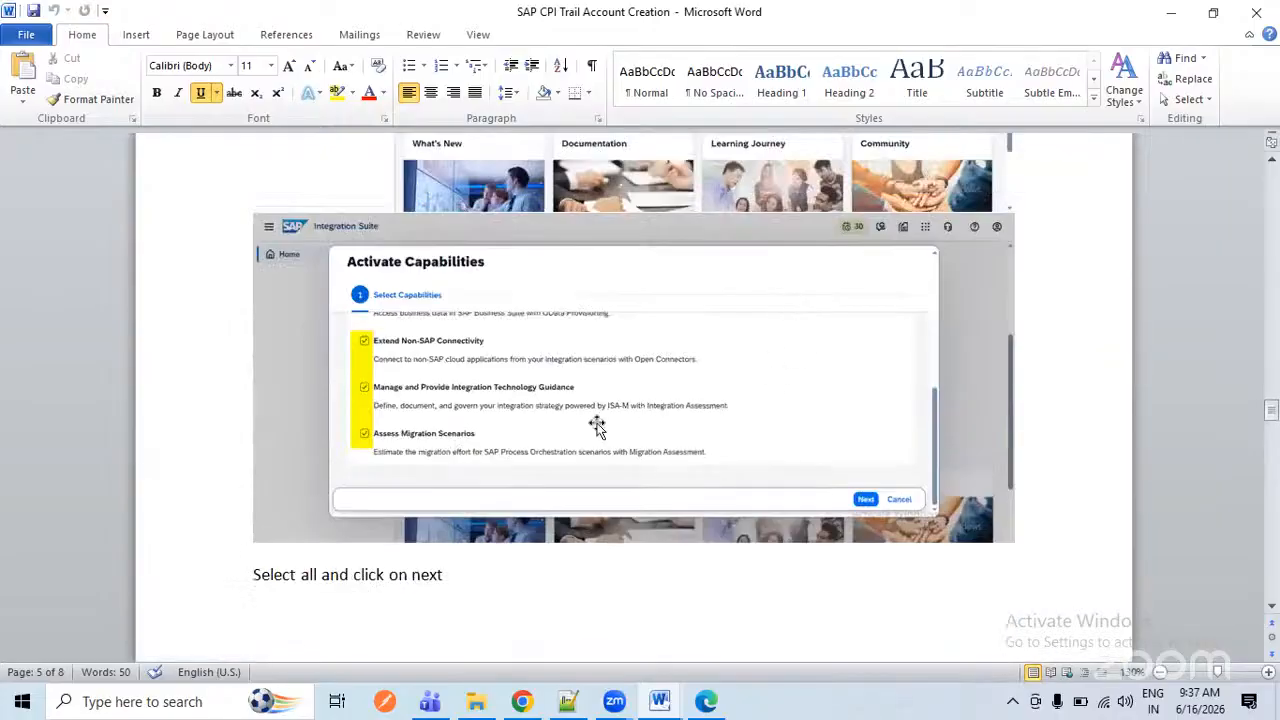
- Examine the guide's Cloud Integration, API Management and Summary stages for activating capabilities
{"action": "scroll", "coordinate": [634, 421], "scroll_direction": "down", "scroll_amount": 11}
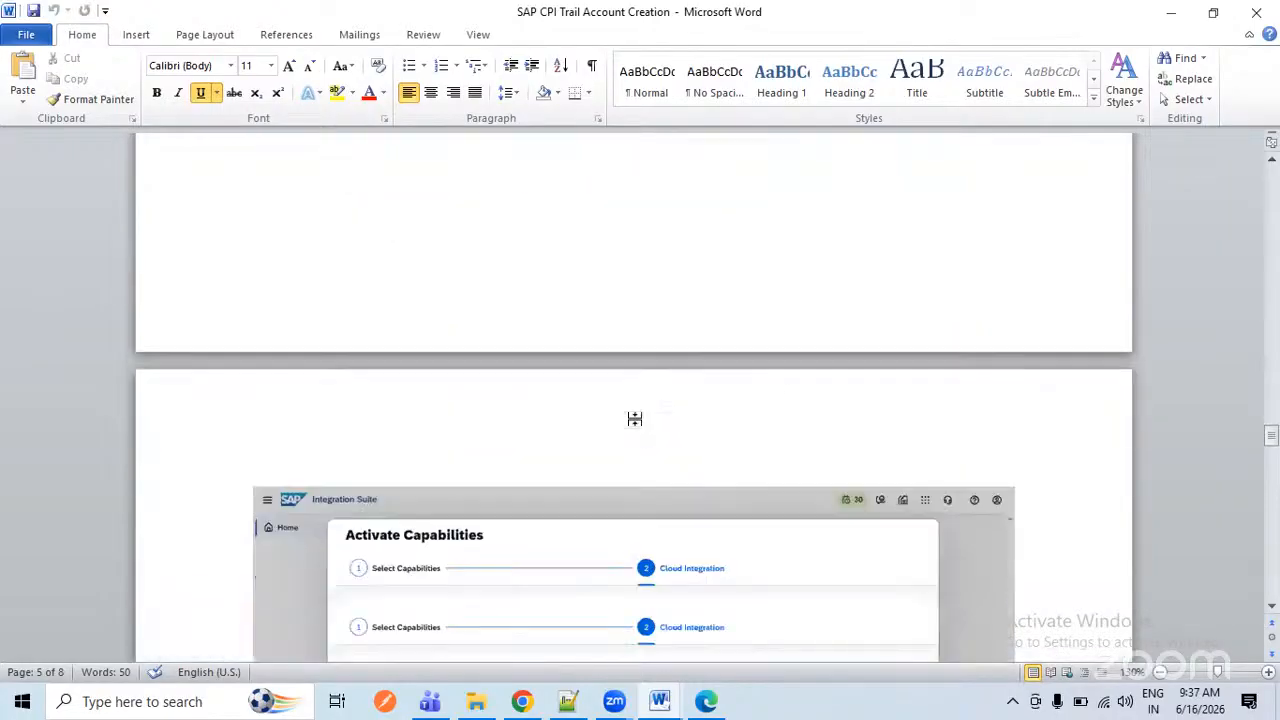
{"action": "scroll", "coordinate": [634, 421], "scroll_direction": "down", "scroll_amount": 2}
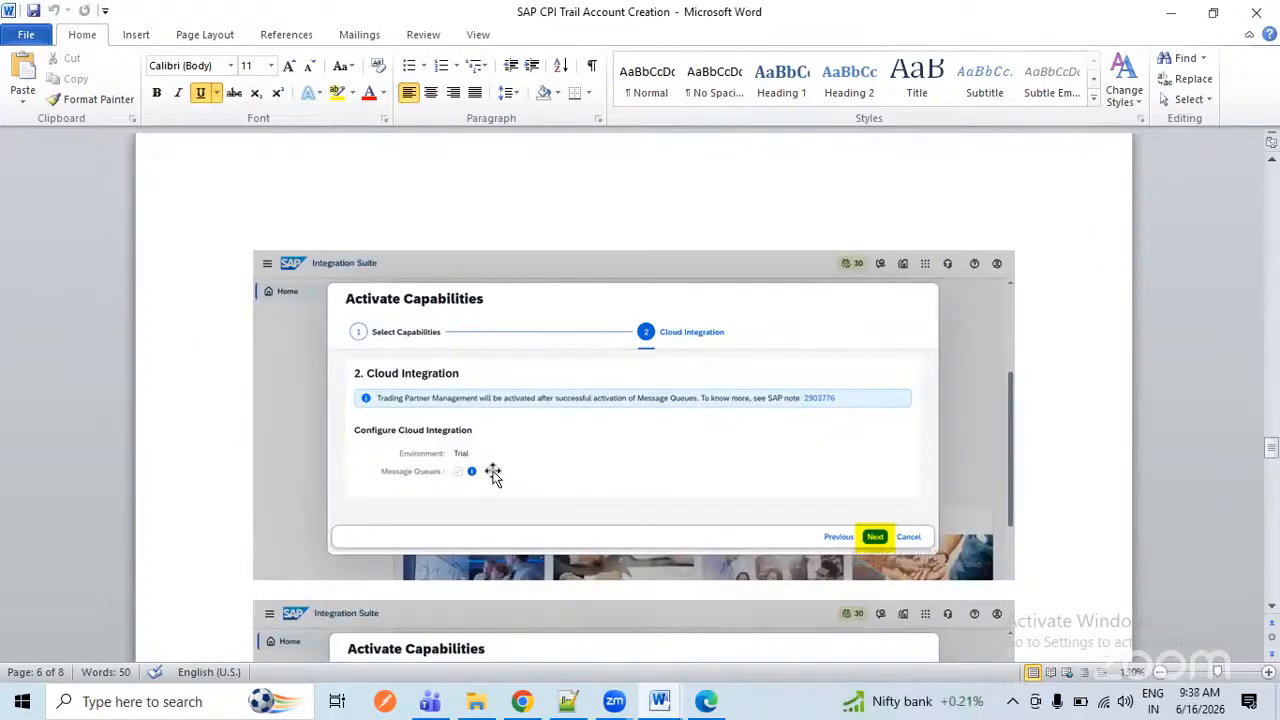
{"action": "scroll", "coordinate": [492, 475], "scroll_direction": "down", "scroll_amount": 3}
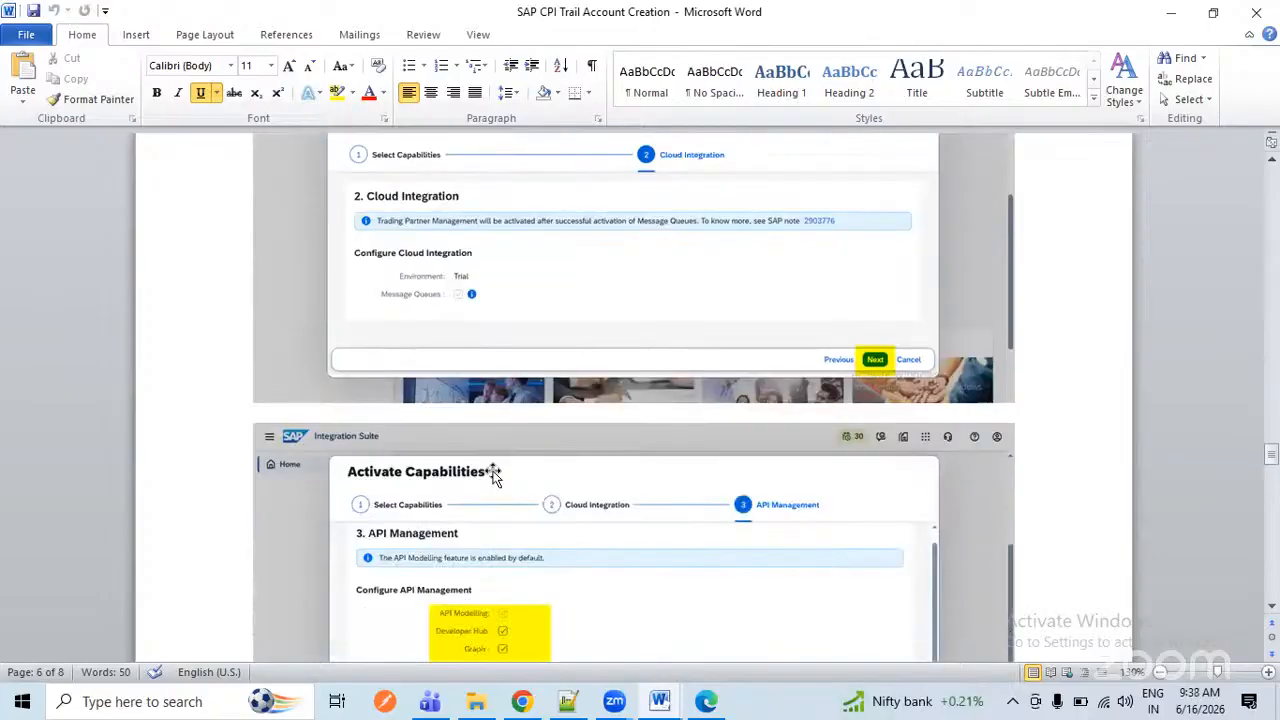
{"action": "scroll", "coordinate": [492, 475], "scroll_direction": "down", "scroll_amount": 3}
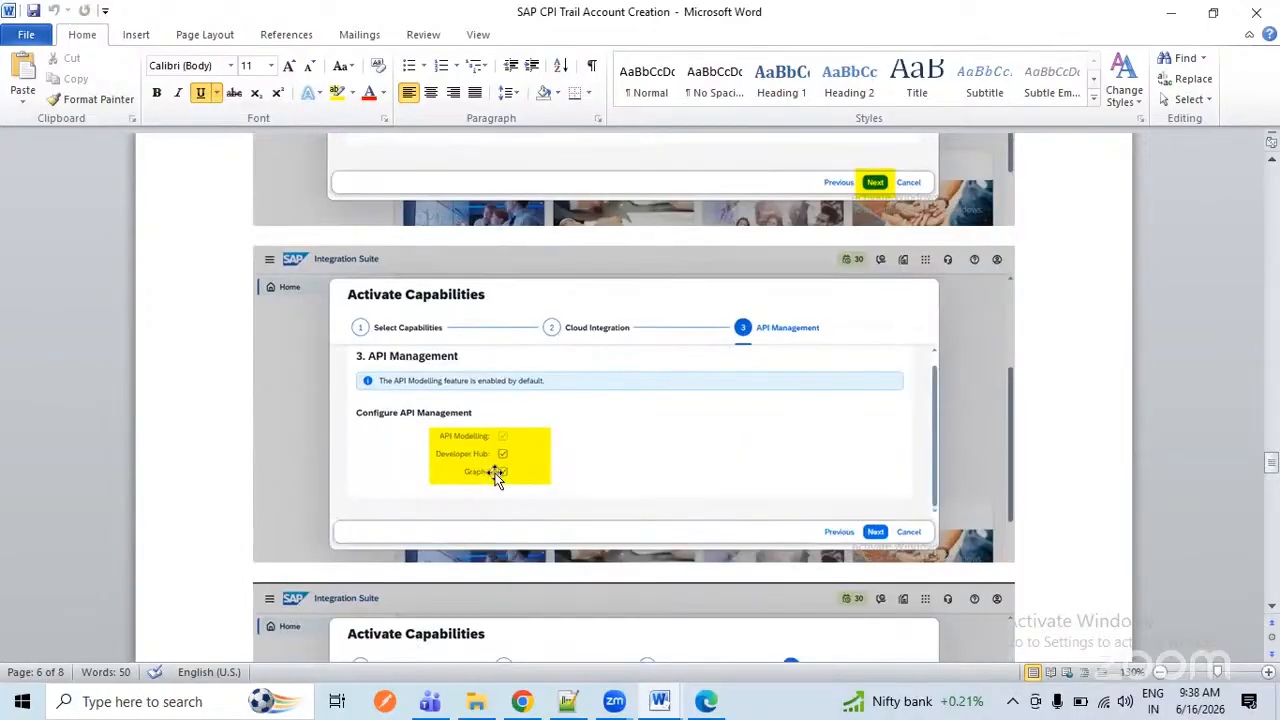
{"action": "scroll", "coordinate": [763, 241], "scroll_direction": "up", "scroll_amount": 4}
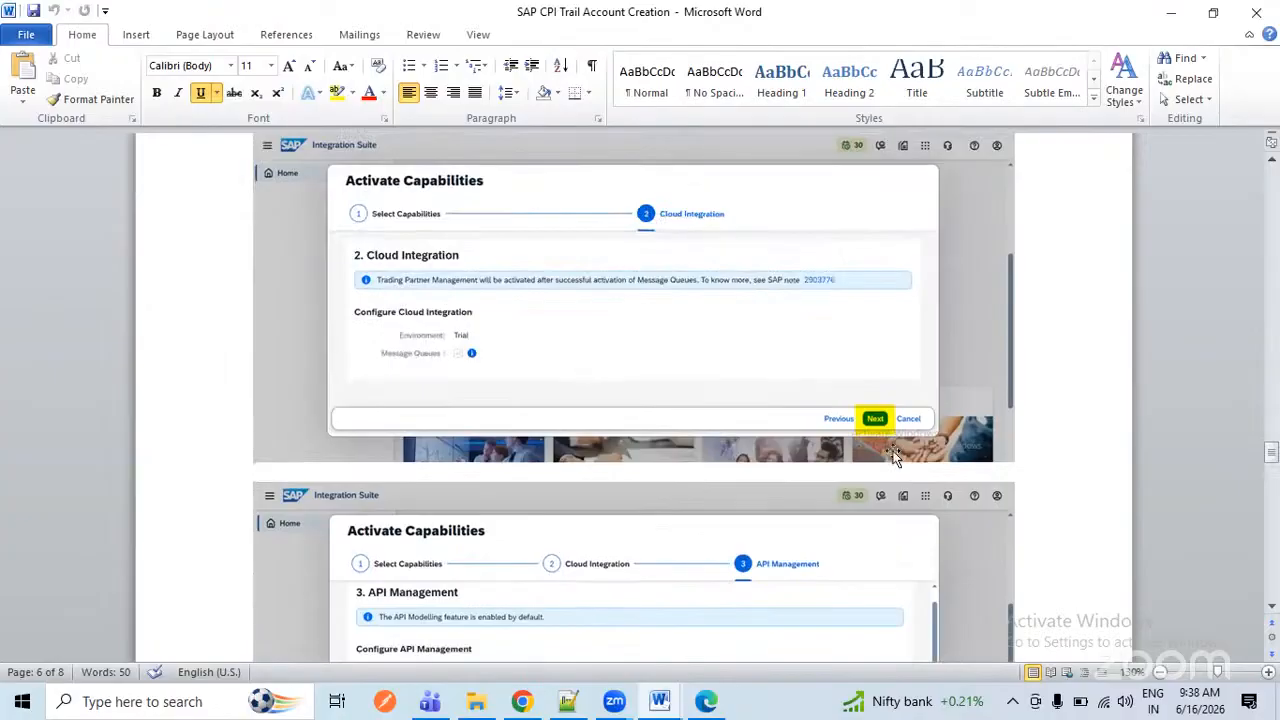
{"action": "scroll", "coordinate": [641, 366], "scroll_direction": "down", "scroll_amount": 8}
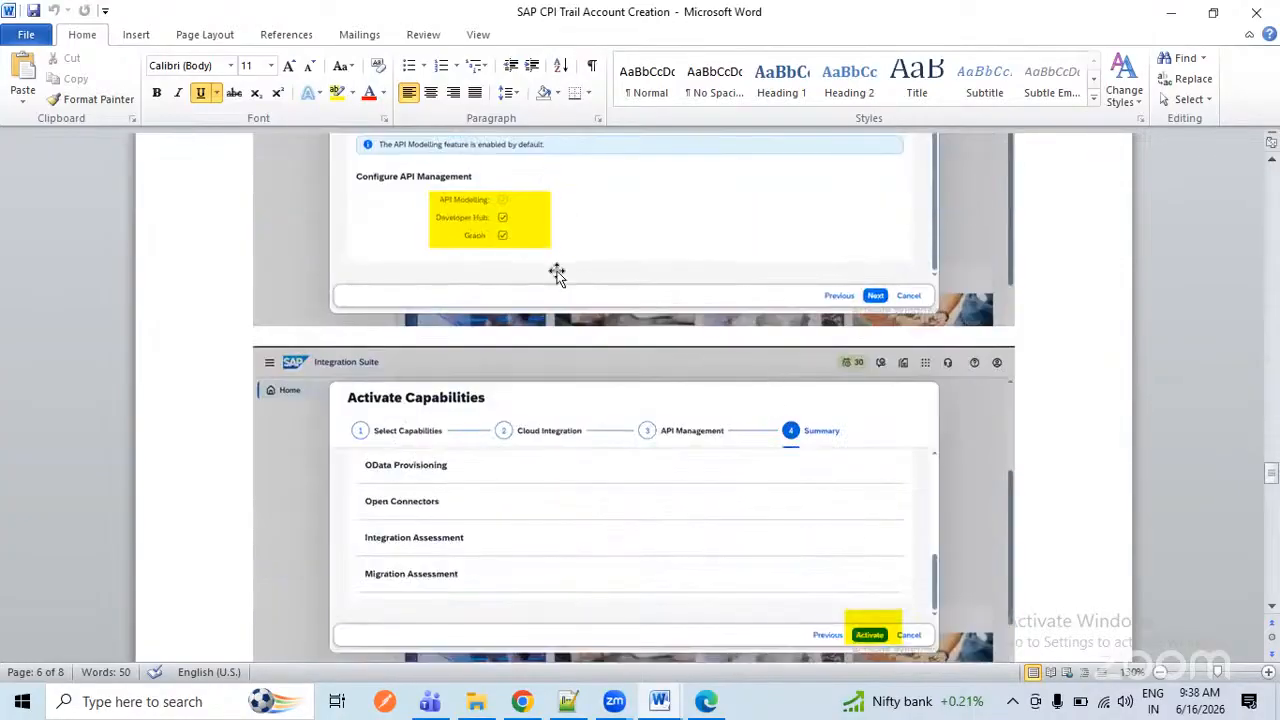
- Examine the guide's sections on capability provisioning progress and the role collections to add to the subaccount user
{"action": "scroll", "coordinate": [765, 380], "scroll_direction": "down", "scroll_amount": 12}
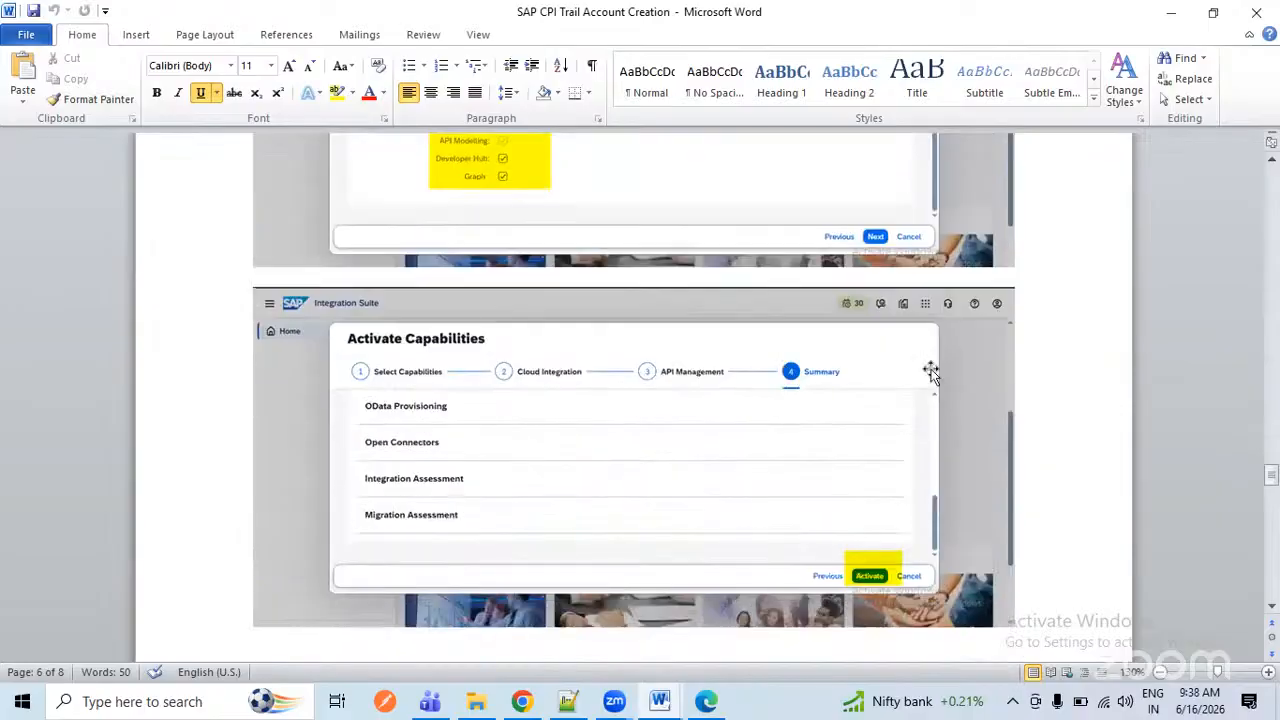
{"action": "scroll", "coordinate": [531, 380], "scroll_direction": "down", "scroll_amount": 2}
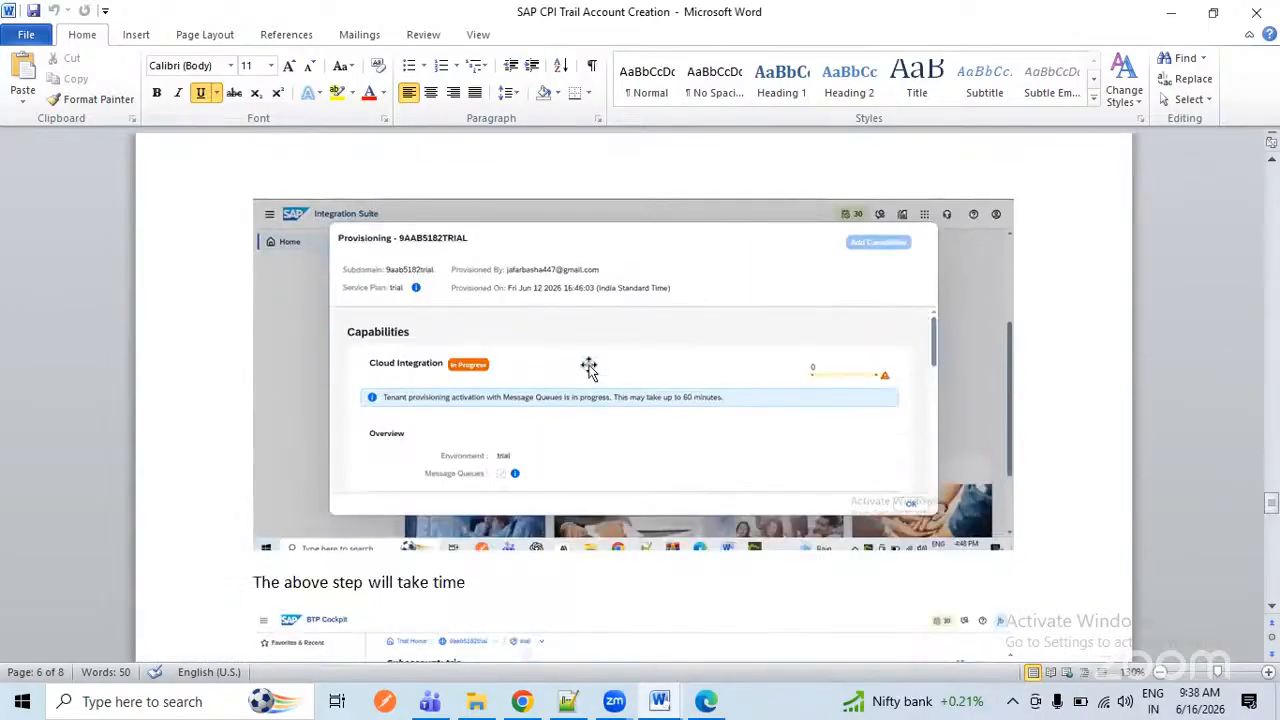
{"action": "scroll", "coordinate": [550, 380], "scroll_direction": "down", "scroll_amount": 1}
{"action": "scroll", "coordinate": [550, 380], "scroll_direction": "down", "scroll_amount": 3}
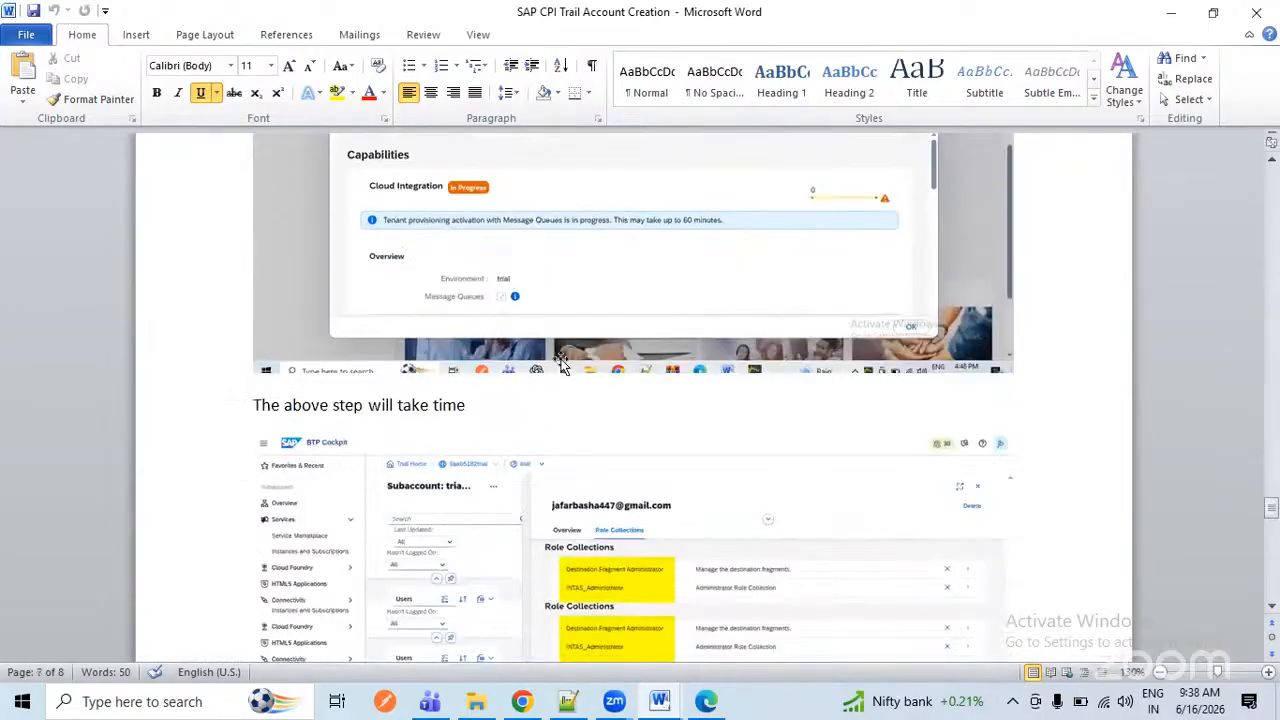
{"action": "scroll", "coordinate": [548, 362], "scroll_direction": "up", "scroll_amount": 3}
{"action": "scroll", "coordinate": [549, 366], "scroll_direction": "down", "scroll_amount": 4}
{"action": "scroll", "coordinate": [591, 331], "scroll_direction": "up", "scroll_amount": 3}
{"action": "scroll", "coordinate": [591, 331], "scroll_direction": "down", "scroll_amount": 4}
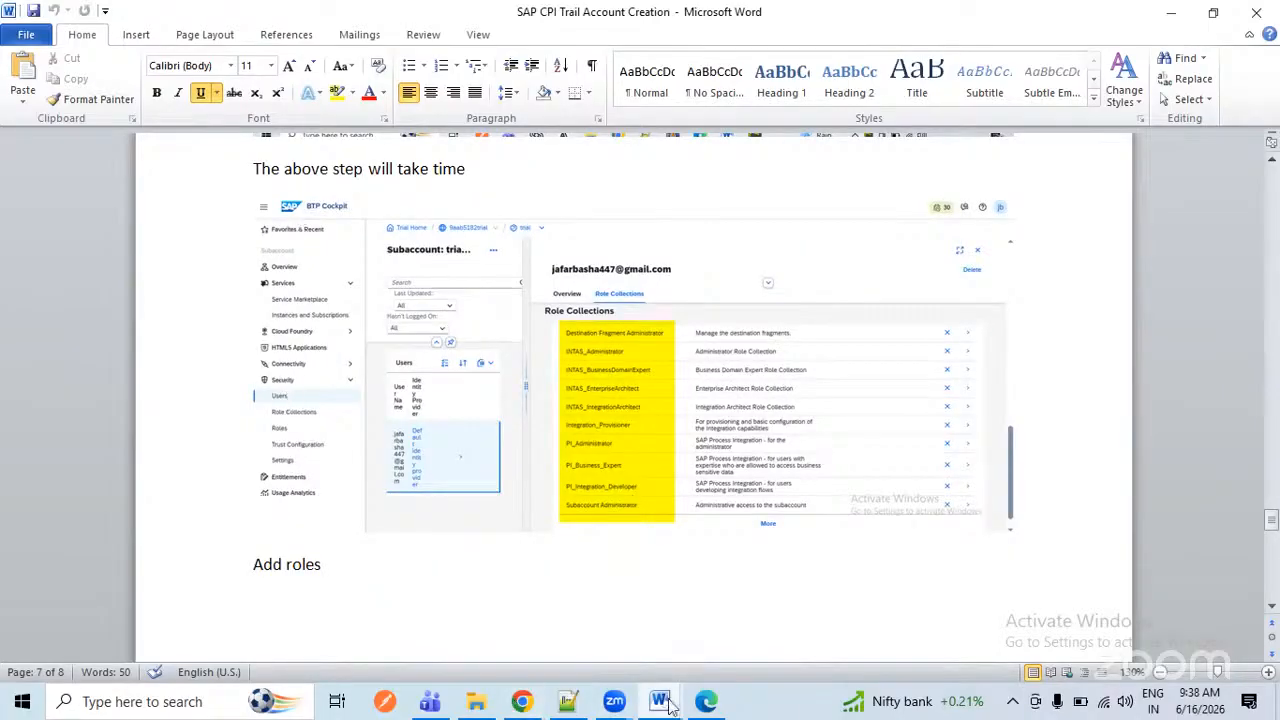
- Switch to the BTP Cockpit in Edge and open the role collections of the trial subaccount's user
{"action": "left_click", "coordinate": [698, 706]}
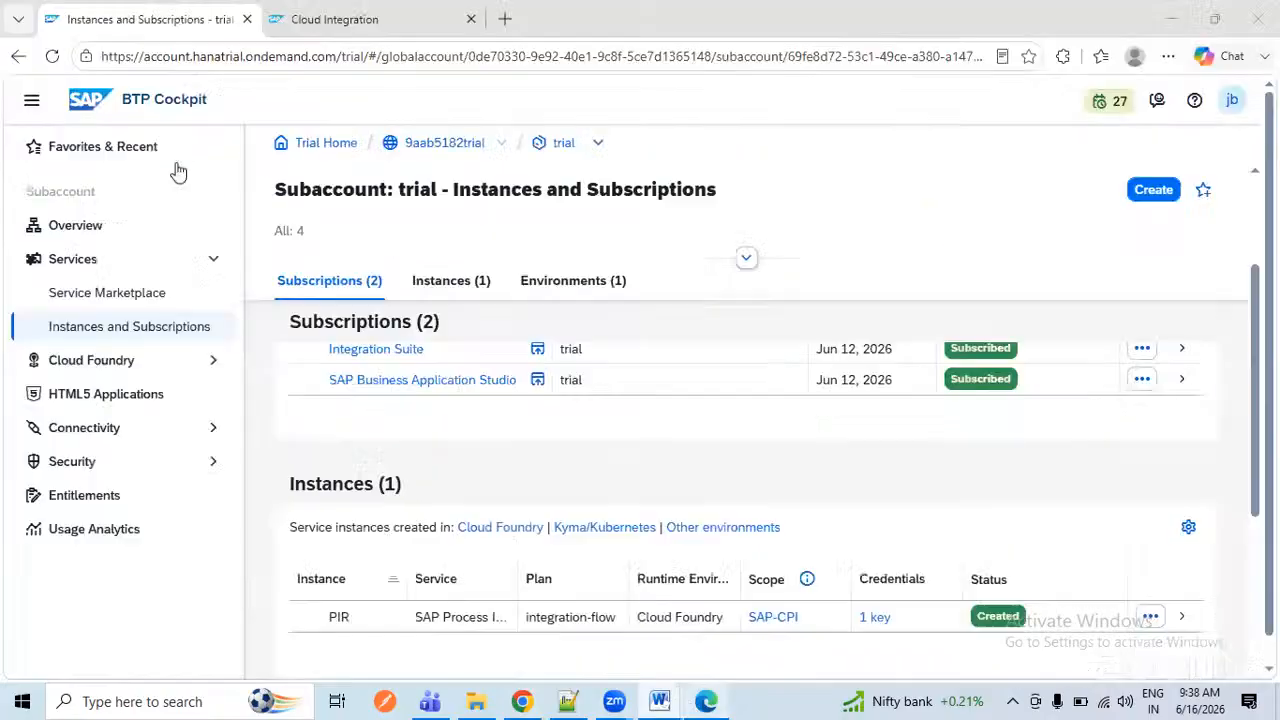
{"action": "left_click", "coordinate": [108, 465]}
{"action": "left_click", "coordinate": [200, 497]}
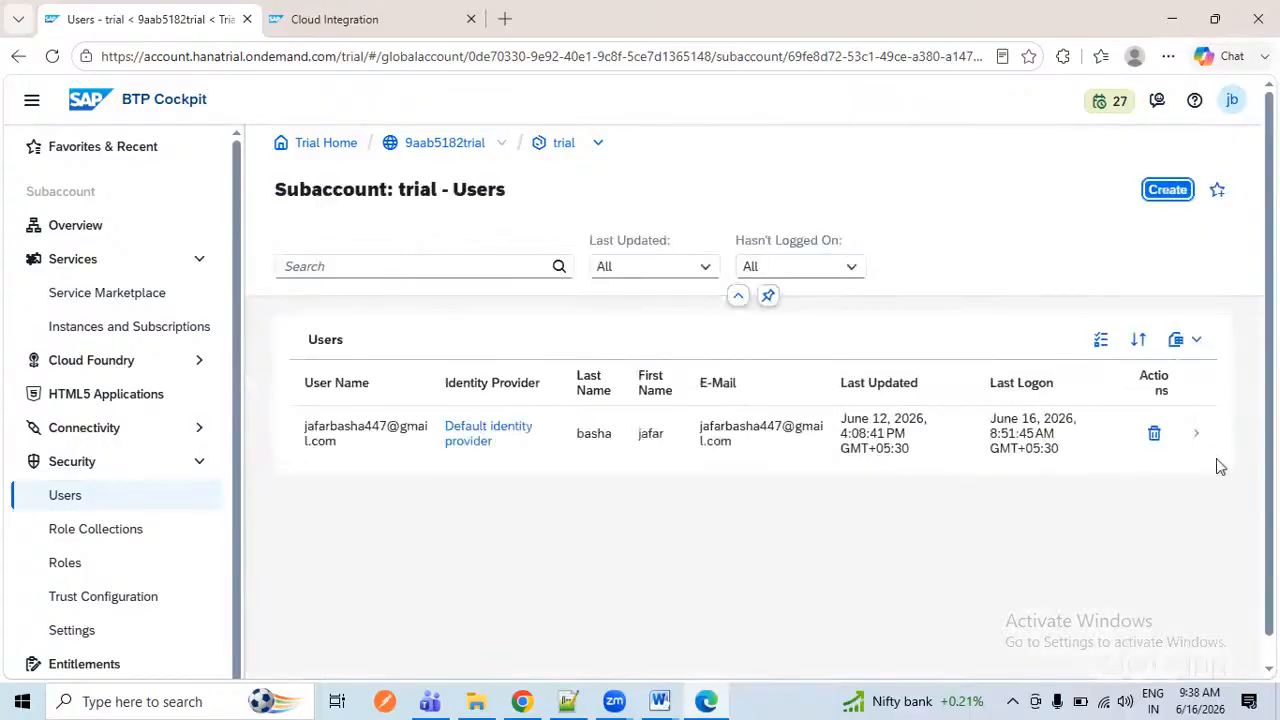
{"action": "left_click", "coordinate": [1216, 458]}
{"action": "scroll", "coordinate": [1036, 482], "scroll_direction": "down", "scroll_amount": 5}
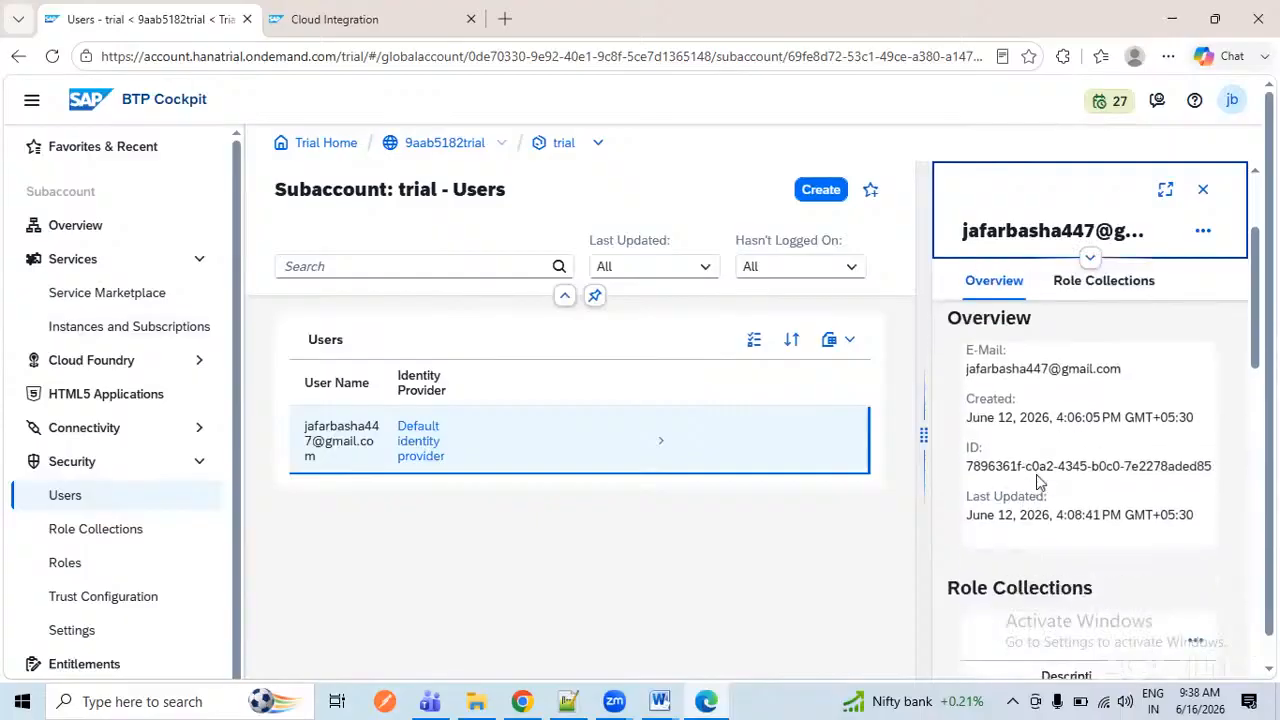
{"action": "scroll", "coordinate": [1040, 484], "scroll_direction": "down", "scroll_amount": 2}
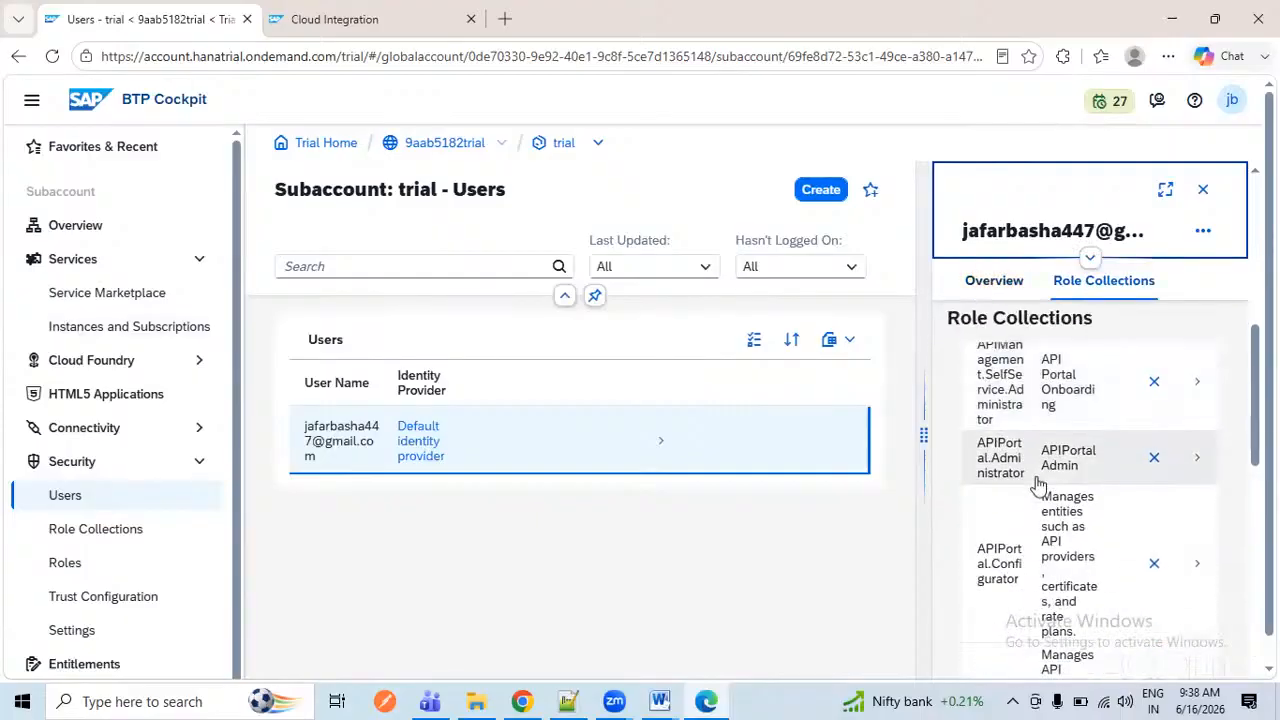
{"action": "left_click", "coordinate": [1077, 289]}
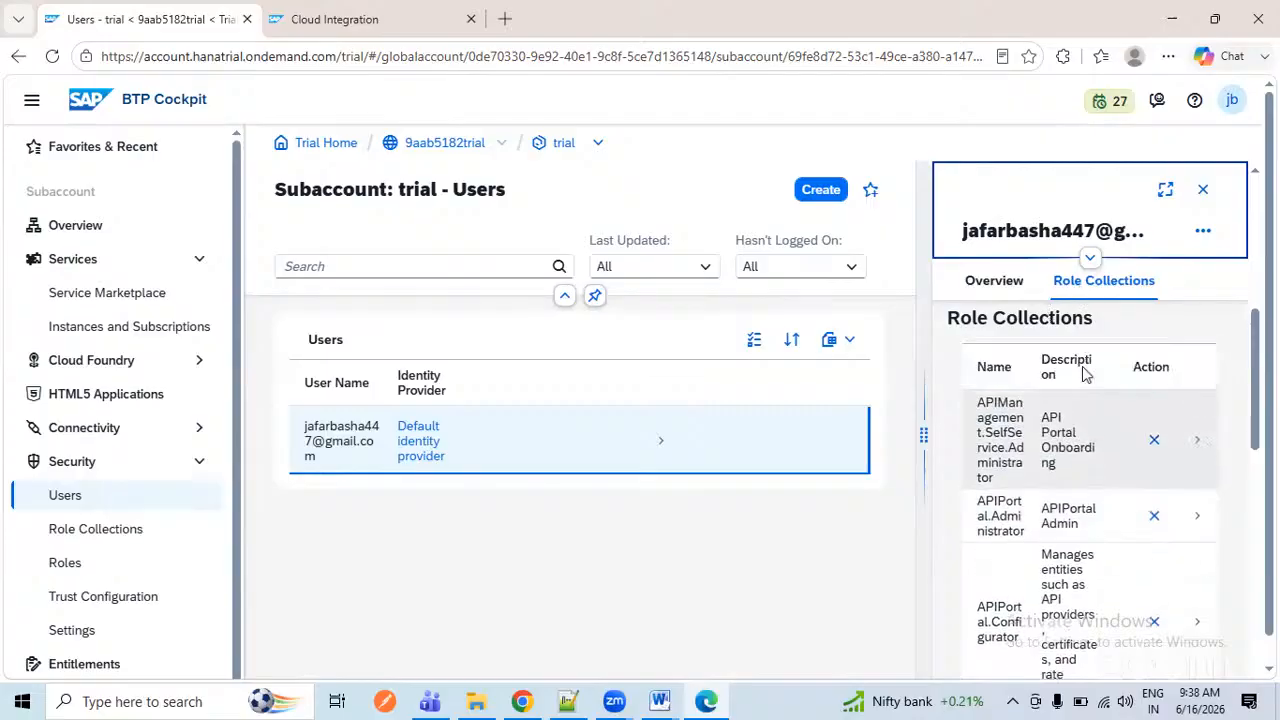
- Examine the role collections available for assignment to the user, and close the Assign Role Collection dialog without assigning any
{"action": "scroll", "coordinate": [1090, 368], "scroll_direction": "up", "scroll_amount": 3}
{"action": "left_click", "coordinate": [1196, 453]}
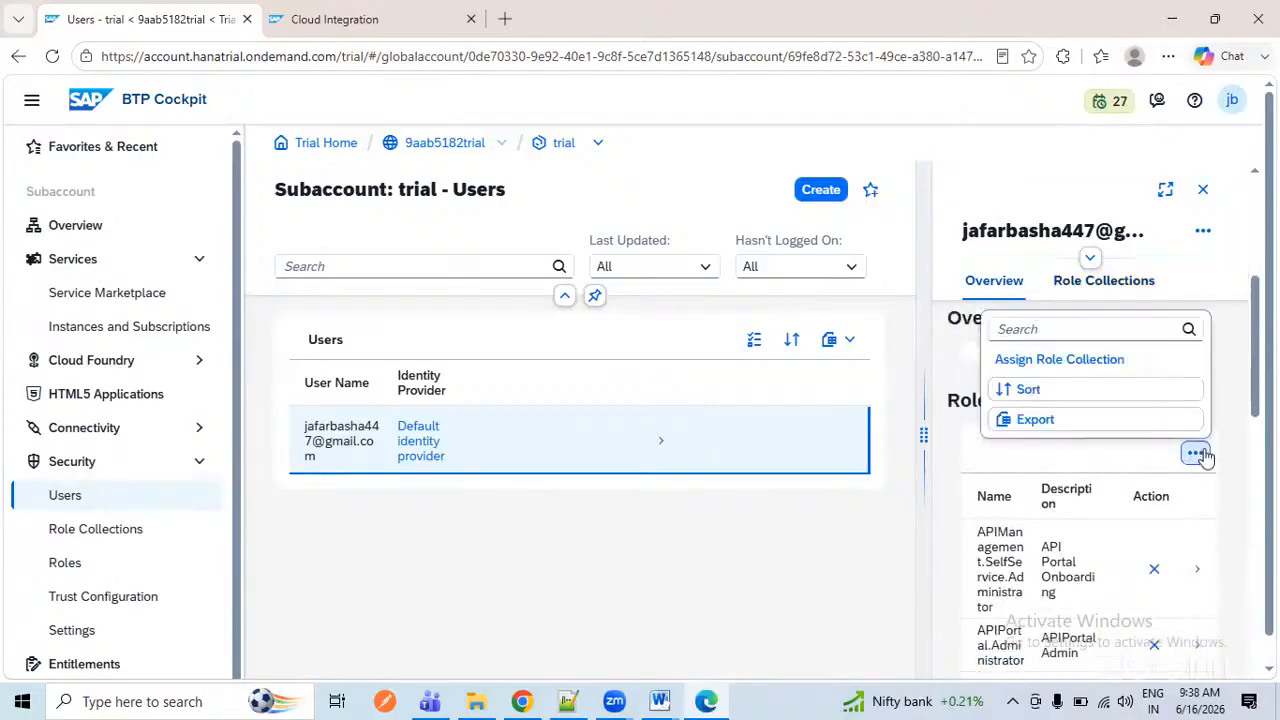
{"action": "left_click", "coordinate": [1077, 366]}
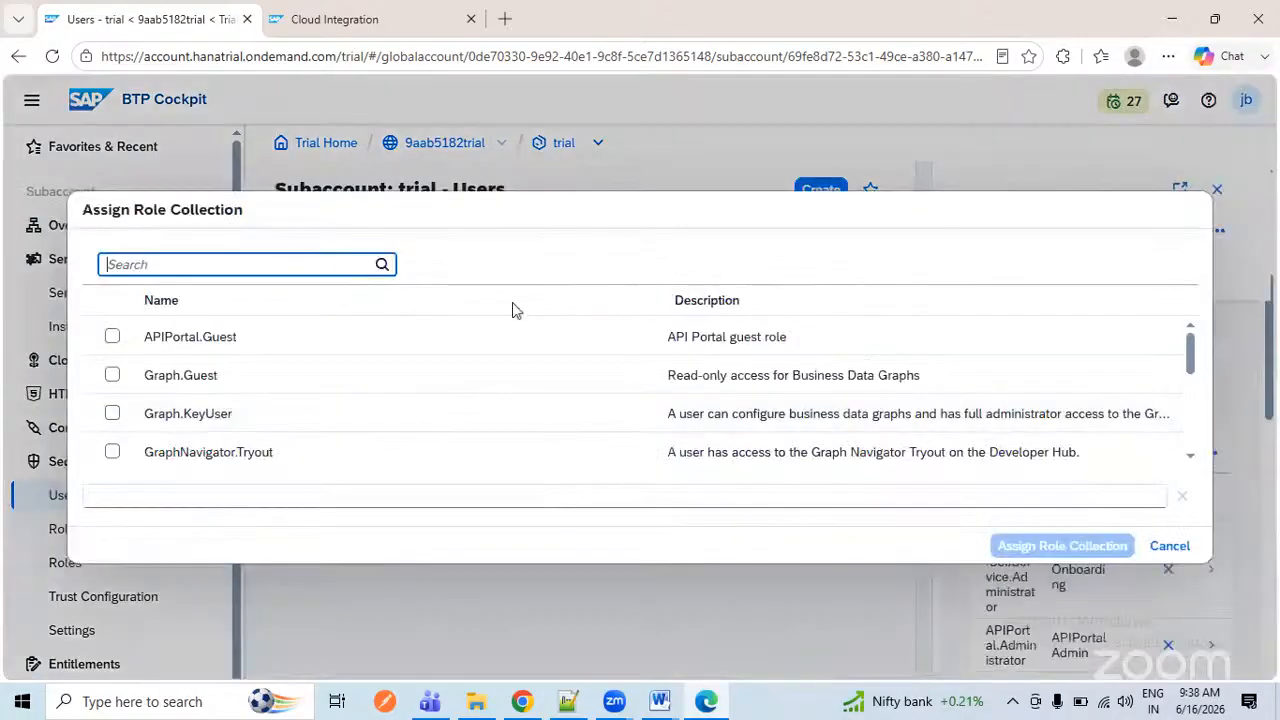
{"action": "scroll", "coordinate": [234, 445], "scroll_direction": "down", "scroll_amount": 5}
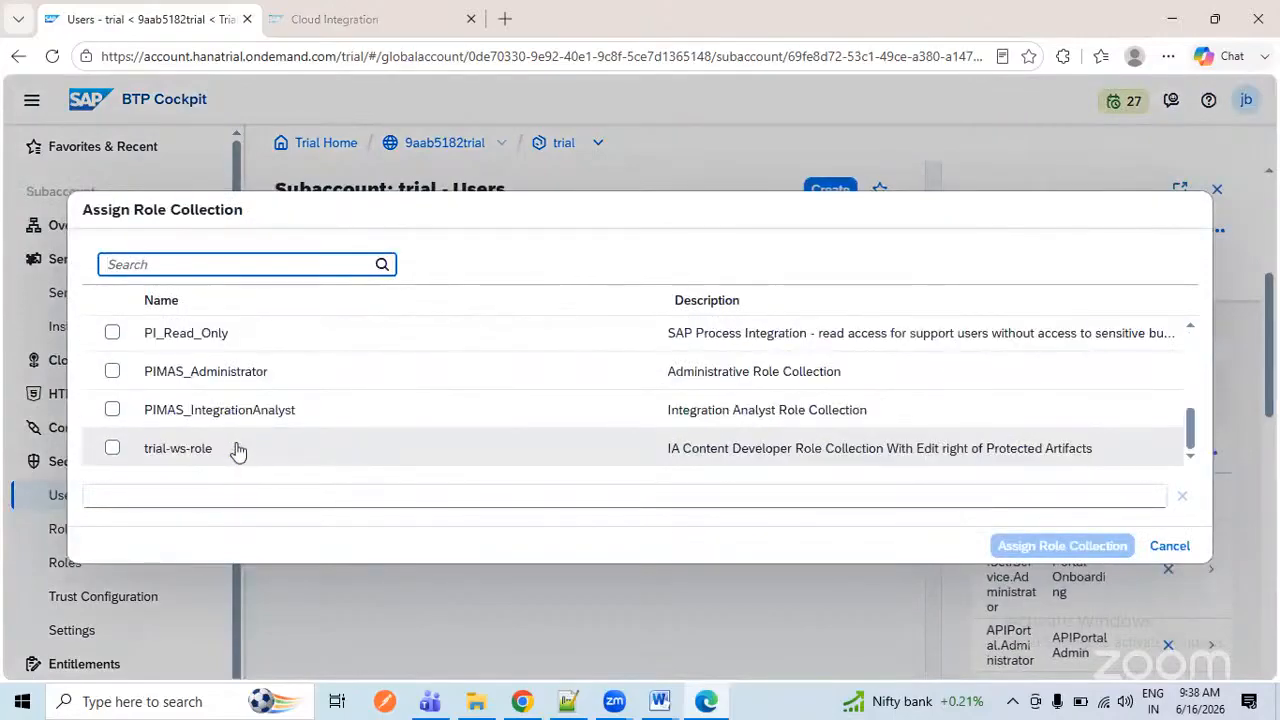
{"action": "scroll", "coordinate": [236, 450], "scroll_direction": "up", "scroll_amount": 5}
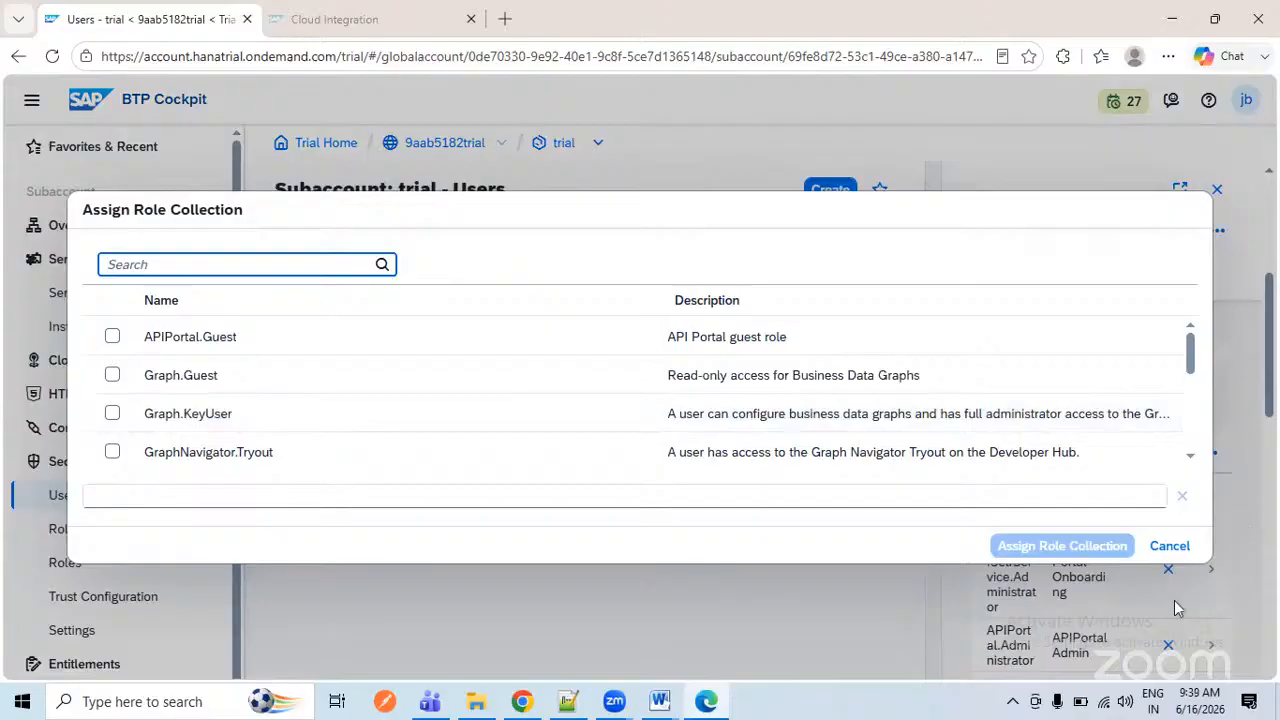
{"action": "key", "text": "Escape"}
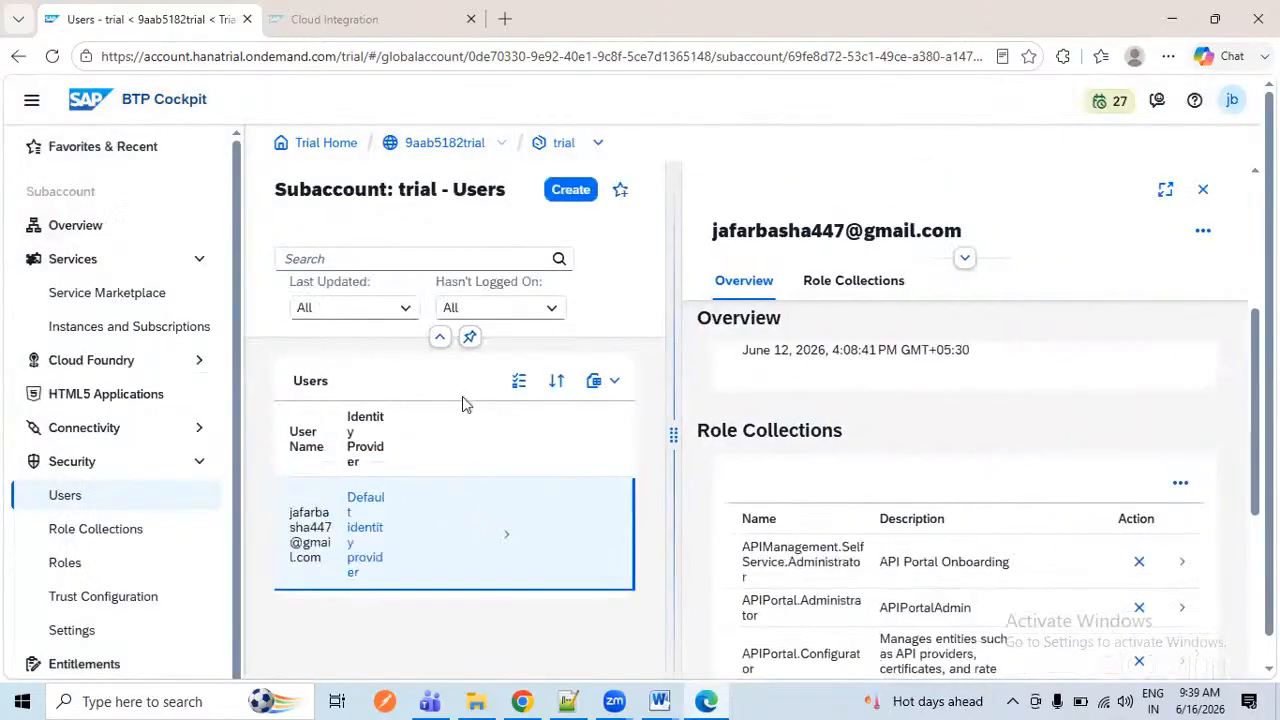
- Expand the user's assigned role collections twice to list further entries
{"action": "scroll", "coordinate": [723, 486], "scroll_direction": "down", "scroll_amount": 3}
{"action": "scroll", "coordinate": [728, 484], "scroll_direction": "down", "scroll_amount": 2}
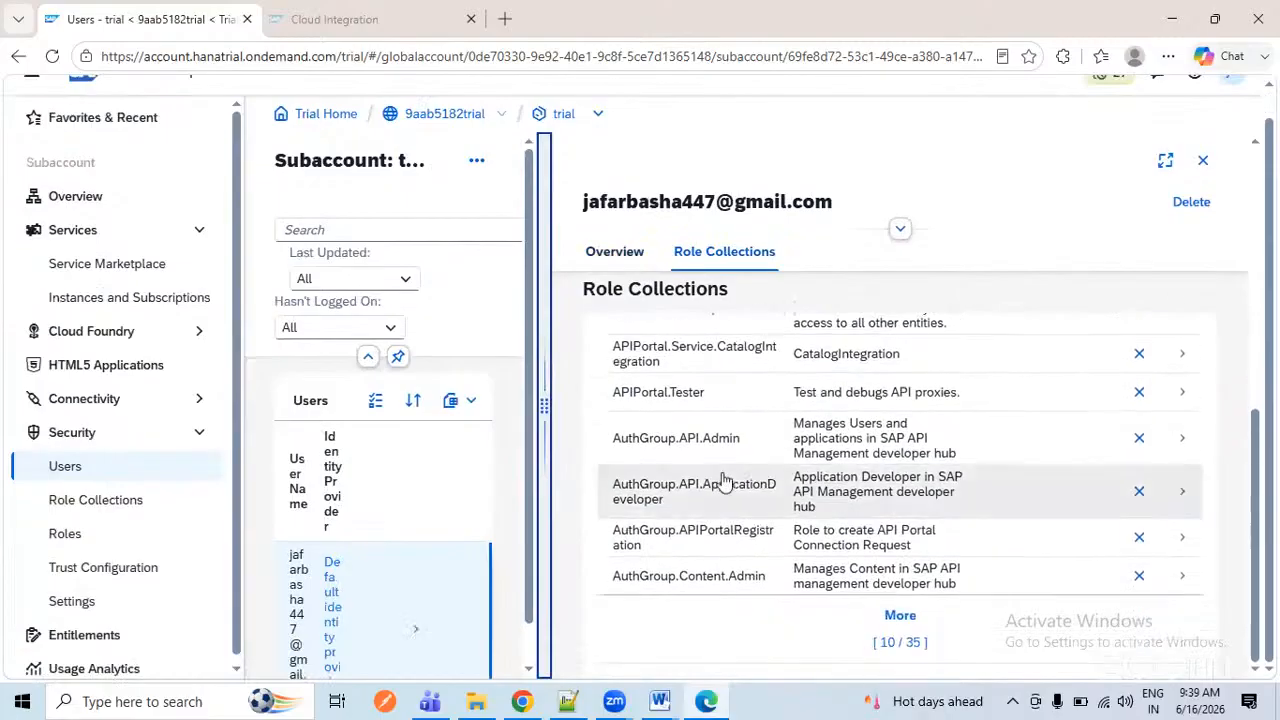
{"action": "left_click_drag", "start_coordinate": [882, 647], "coordinate": [928, 650]}
{"action": "left_click", "coordinate": [900, 620]}
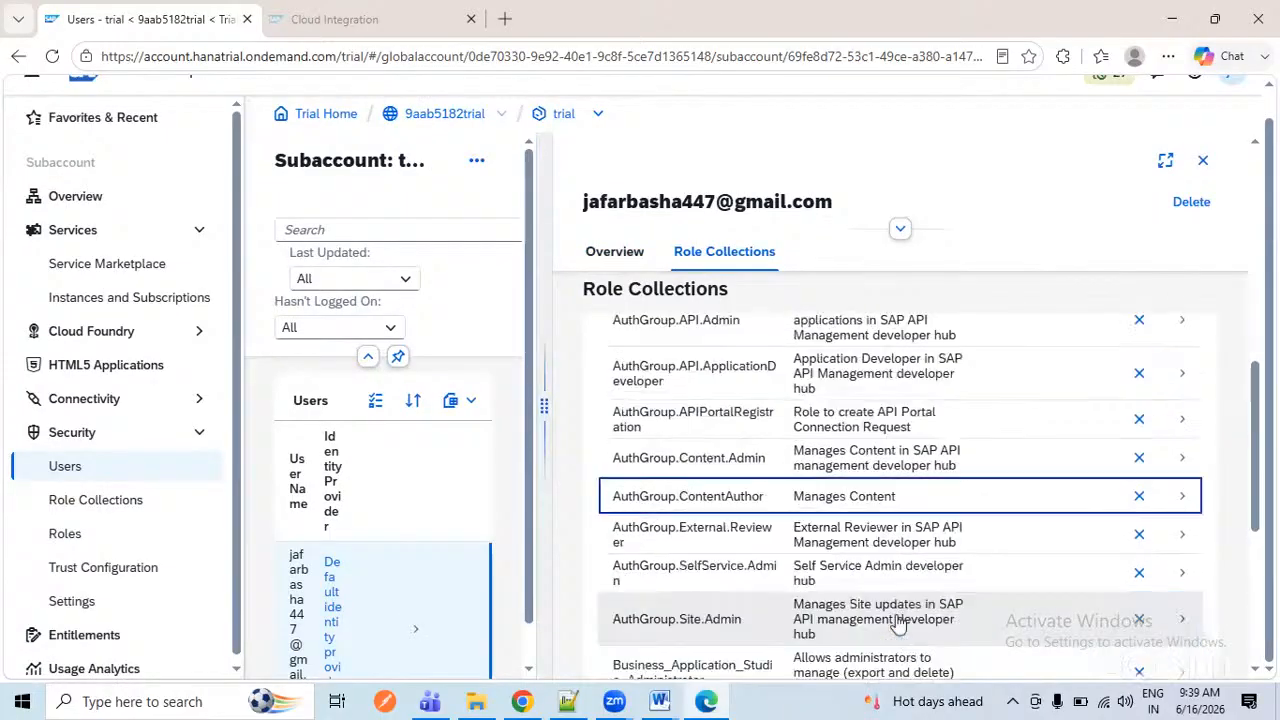
{"action": "scroll", "coordinate": [770, 594], "scroll_direction": "down", "scroll_amount": 5}
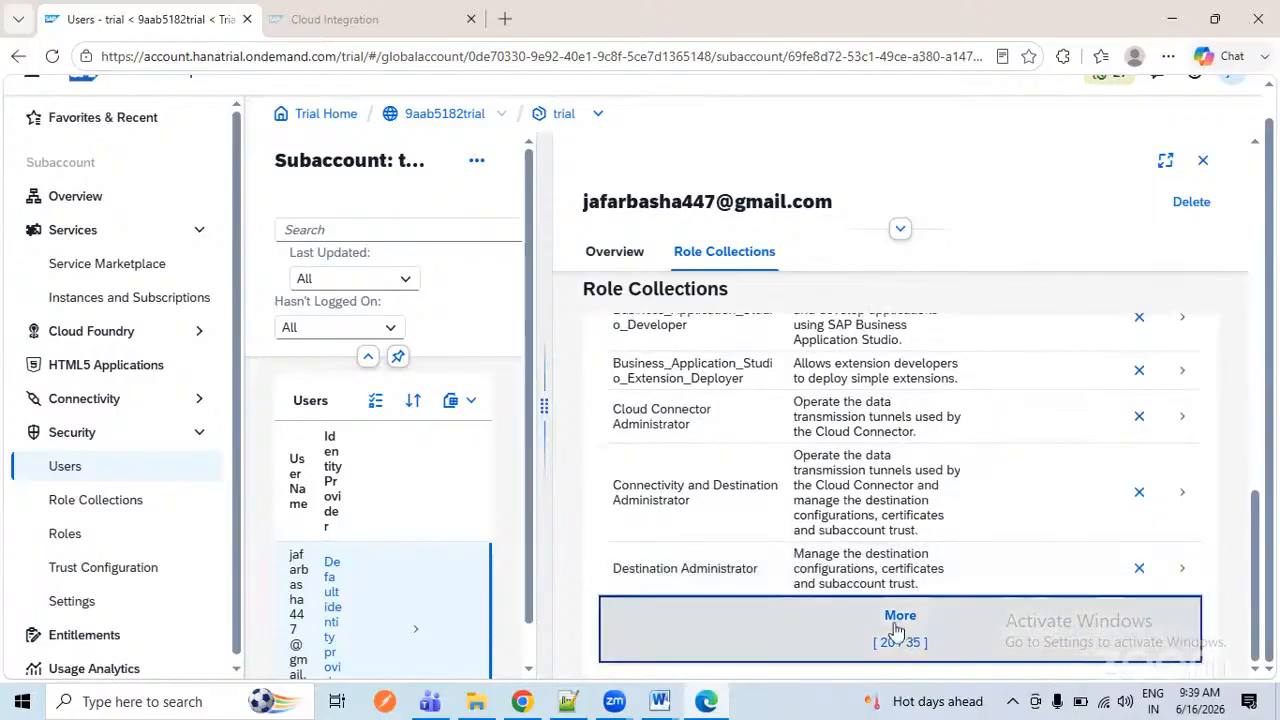
{"action": "left_click", "coordinate": [900, 620]}
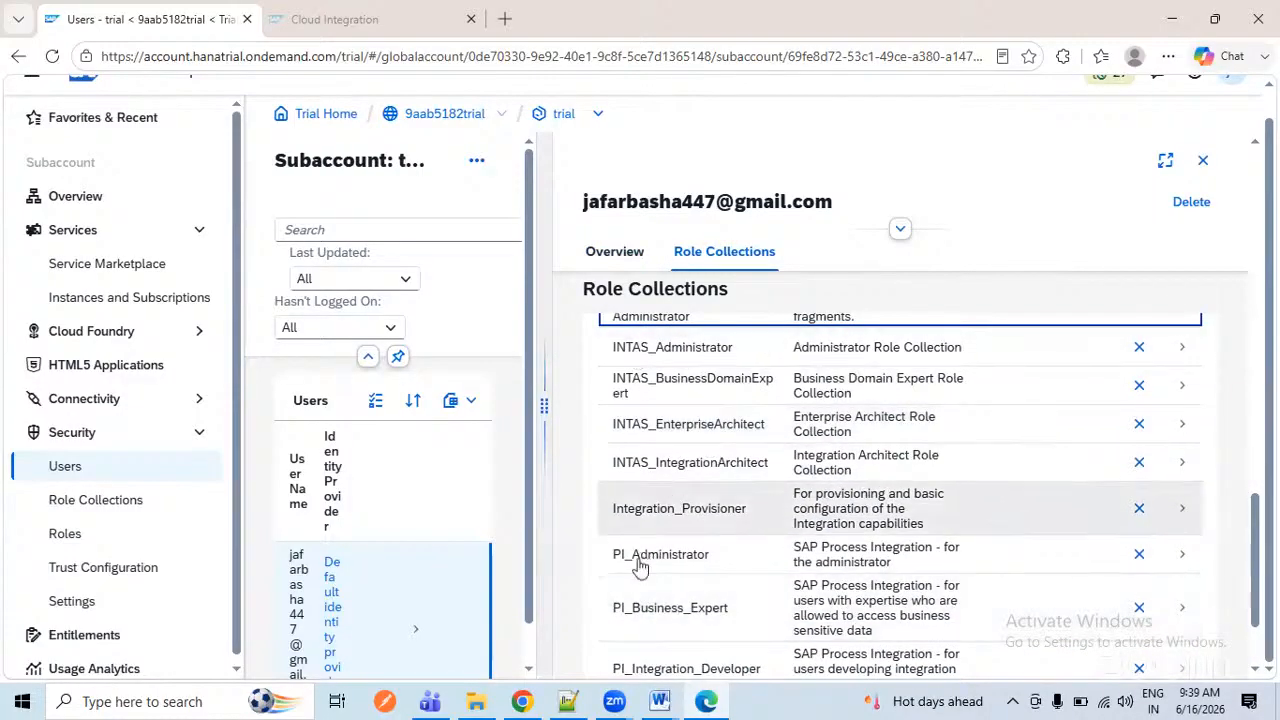
- Examine the PI and INTAS role collections assigned to the user, and return to the user's overview
{"action": "left_click_drag", "start_coordinate": [622, 556], "coordinate": [682, 556]}
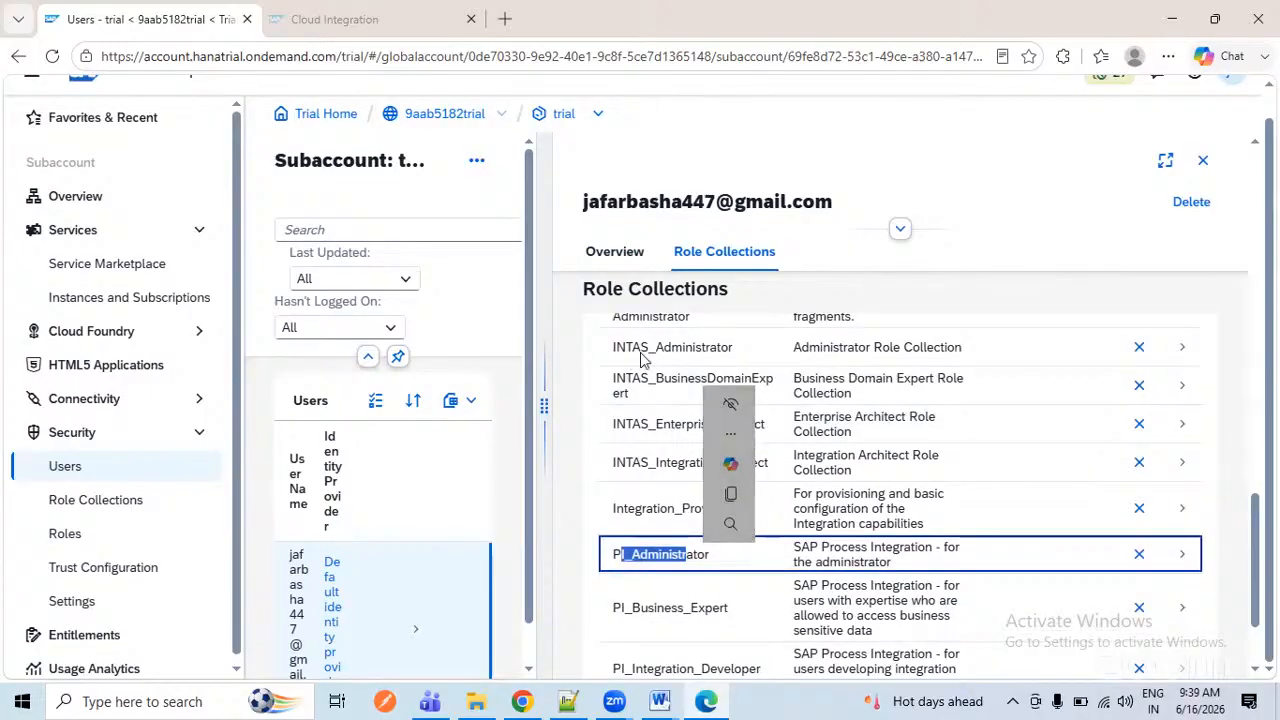
{"action": "left_click", "coordinate": [623, 565]}
{"action": "scroll", "coordinate": [623, 563], "scroll_direction": "down", "scroll_amount": 2}
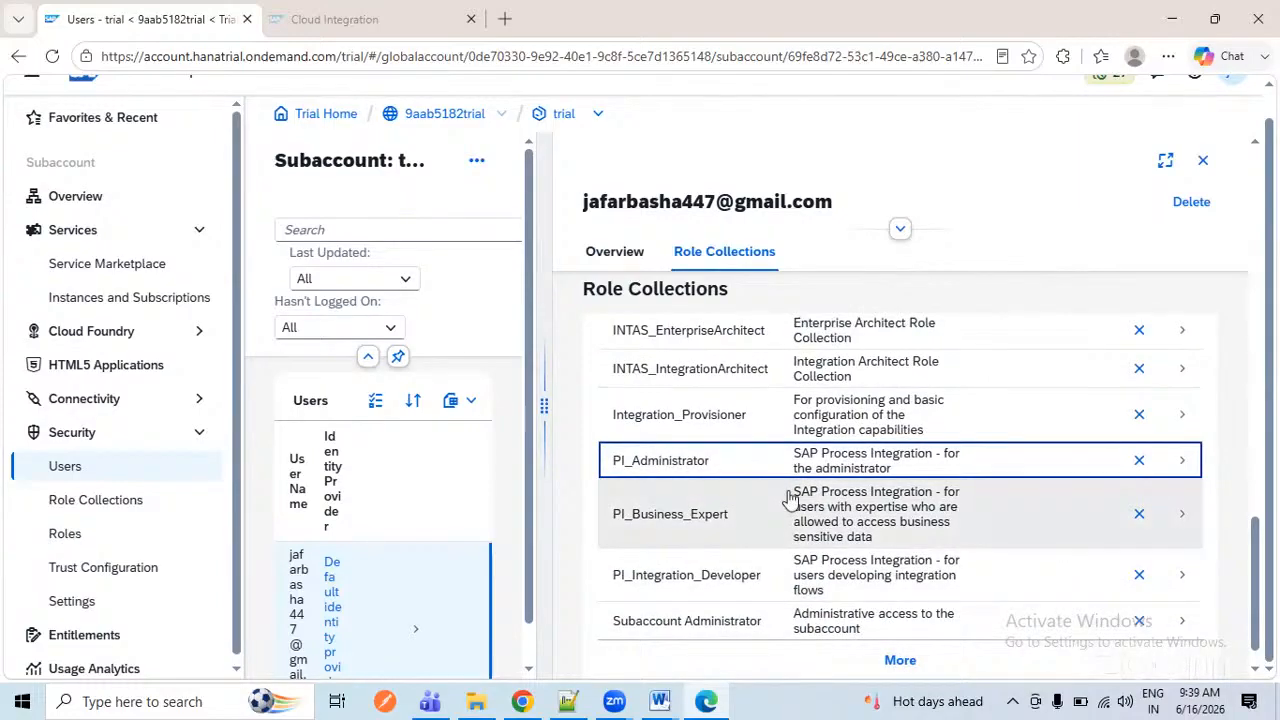
{"action": "scroll", "coordinate": [790, 497], "scroll_direction": "up", "scroll_amount": 6}
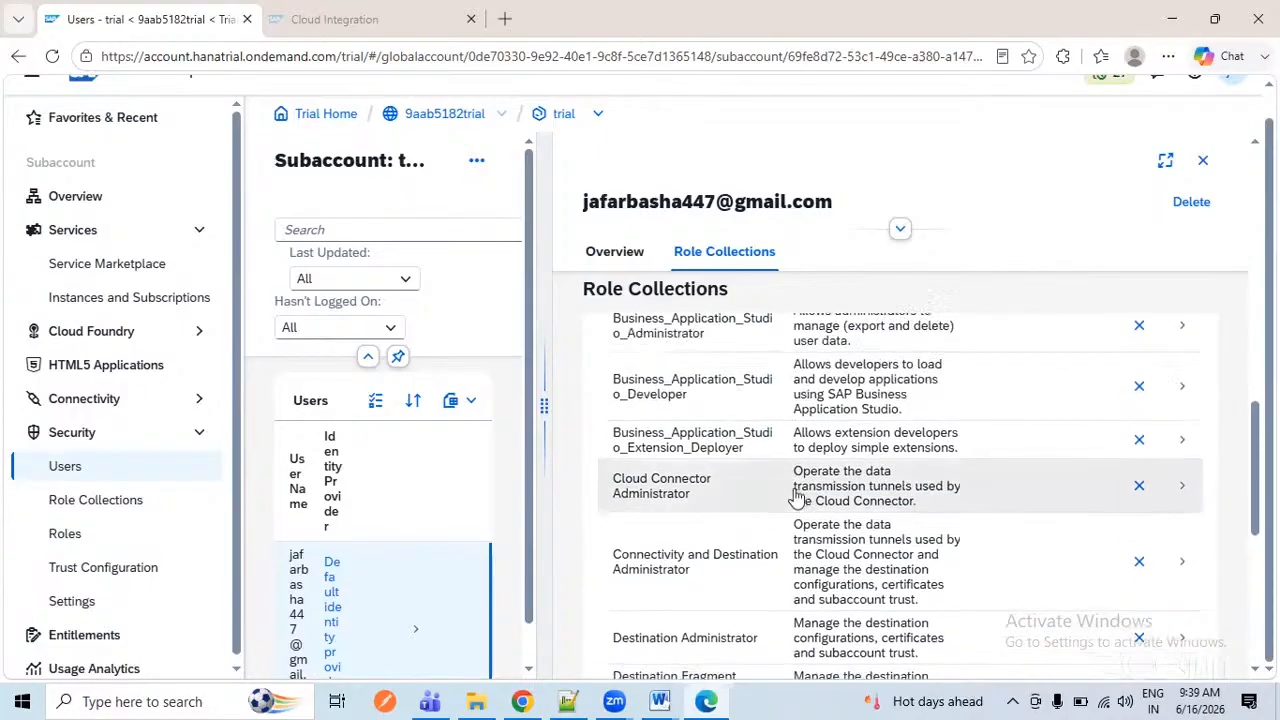
{"action": "scroll", "coordinate": [797, 497], "scroll_direction": "up", "scroll_amount": 10}
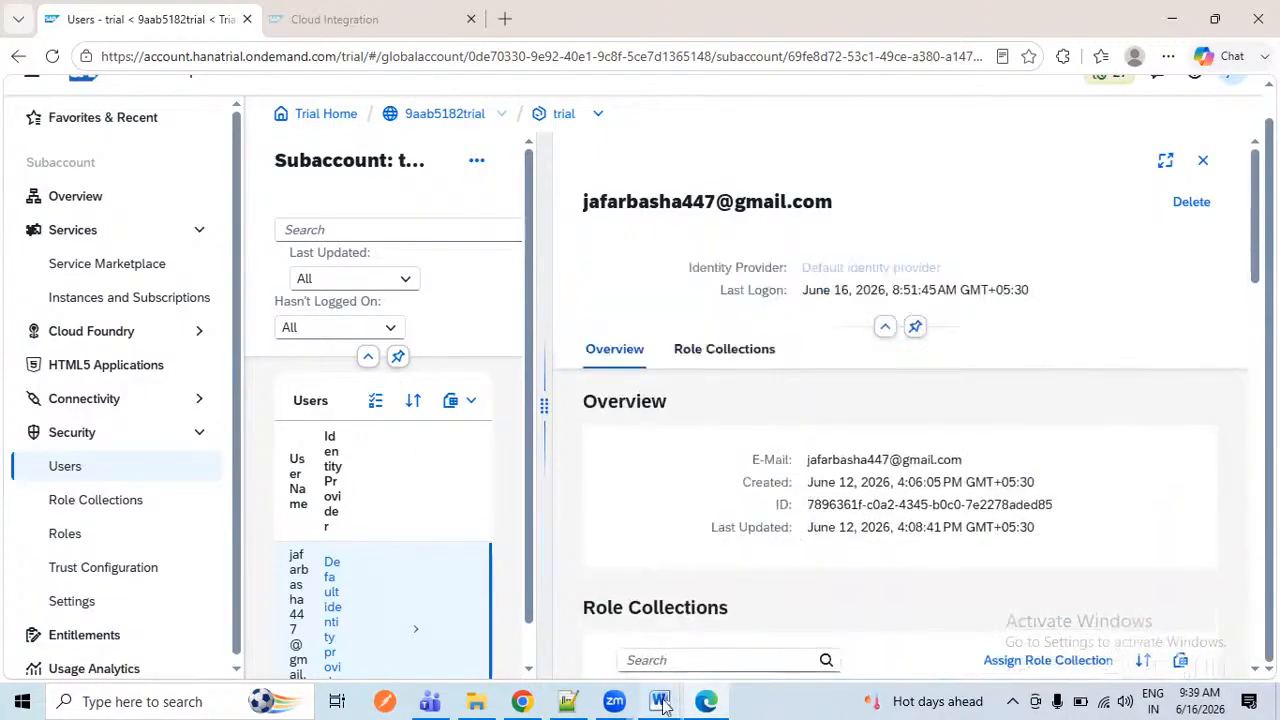
- Return to the Word guide and examine its final sections on opening Integration Suite from the subscriptions and its home page
{"action": "mouse_move", "coordinate": [690, 688]}
{"action": "left_click", "coordinate": [767, 591]}
{"action": "scroll", "coordinate": [604, 376], "scroll_direction": "down", "scroll_amount": 10}
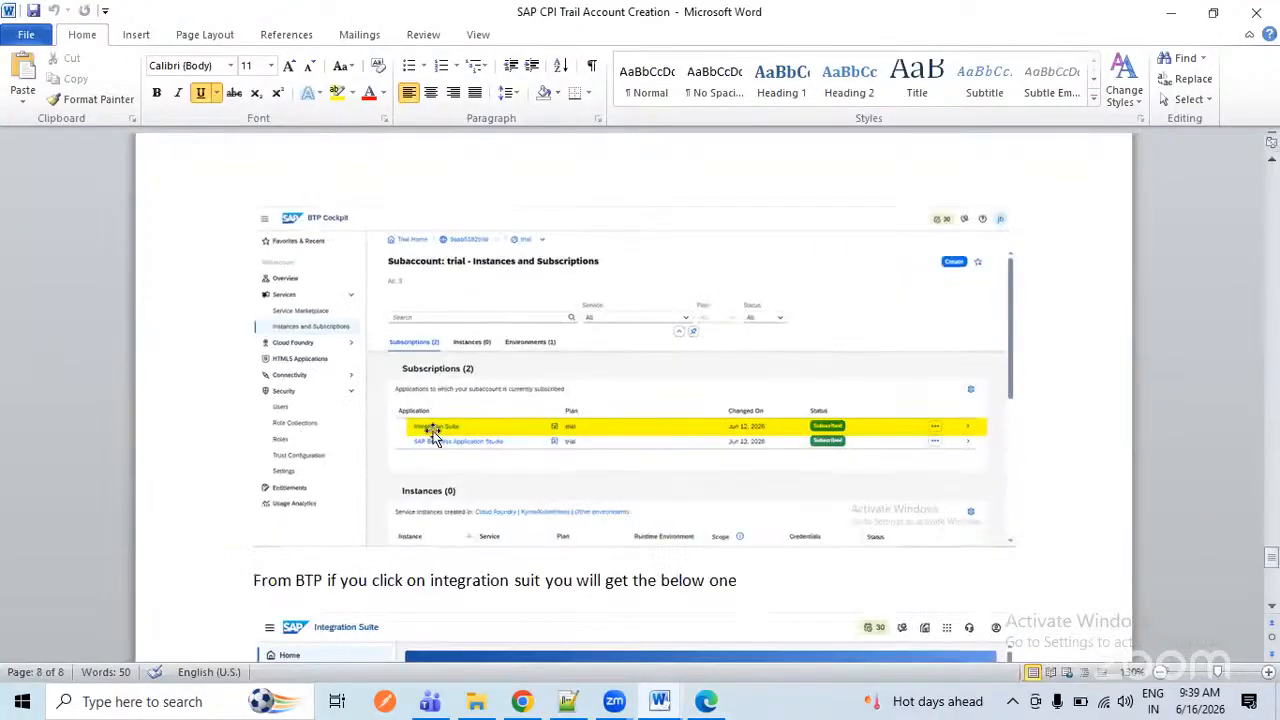
{"action": "scroll", "coordinate": [432, 436], "scroll_direction": "down", "scroll_amount": 3}
{"action": "scroll", "coordinate": [471, 323], "scroll_direction": "down", "scroll_amount": 6}
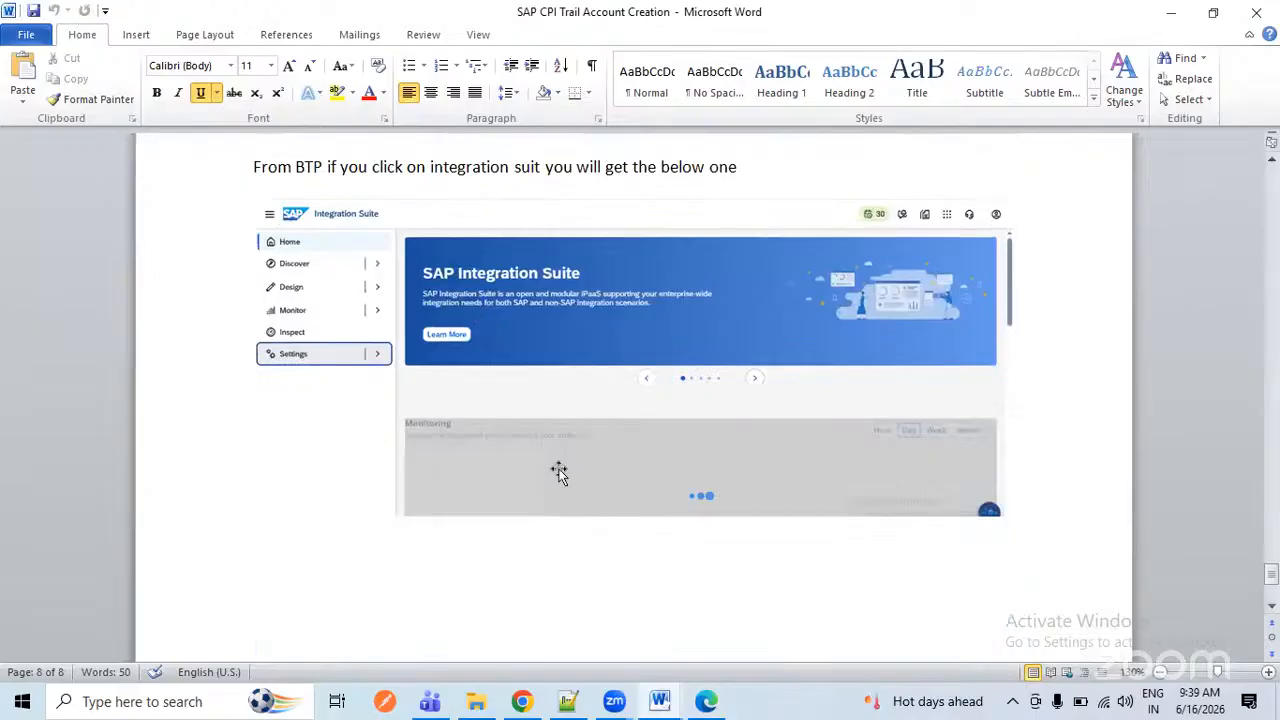
{"action": "scroll", "coordinate": [406, 317], "scroll_direction": "down", "scroll_amount": 5}
{"action": "scroll", "coordinate": [475, 373], "scroll_direction": "up", "scroll_amount": 5}
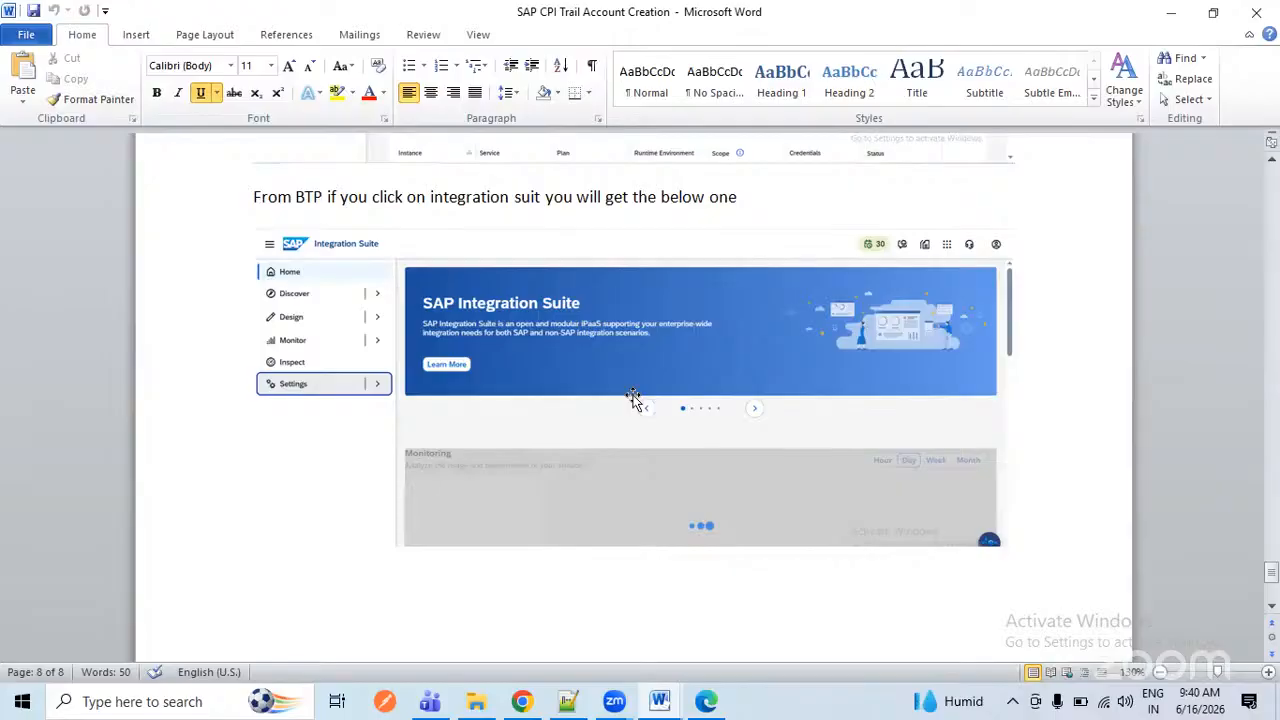
- Check the Cloud Integration page in Chrome, and open the trial subaccount's Instances and Subscriptions in the BTP Cockpit in Edge
{"action": "mouse_move", "coordinate": [530, 705]}
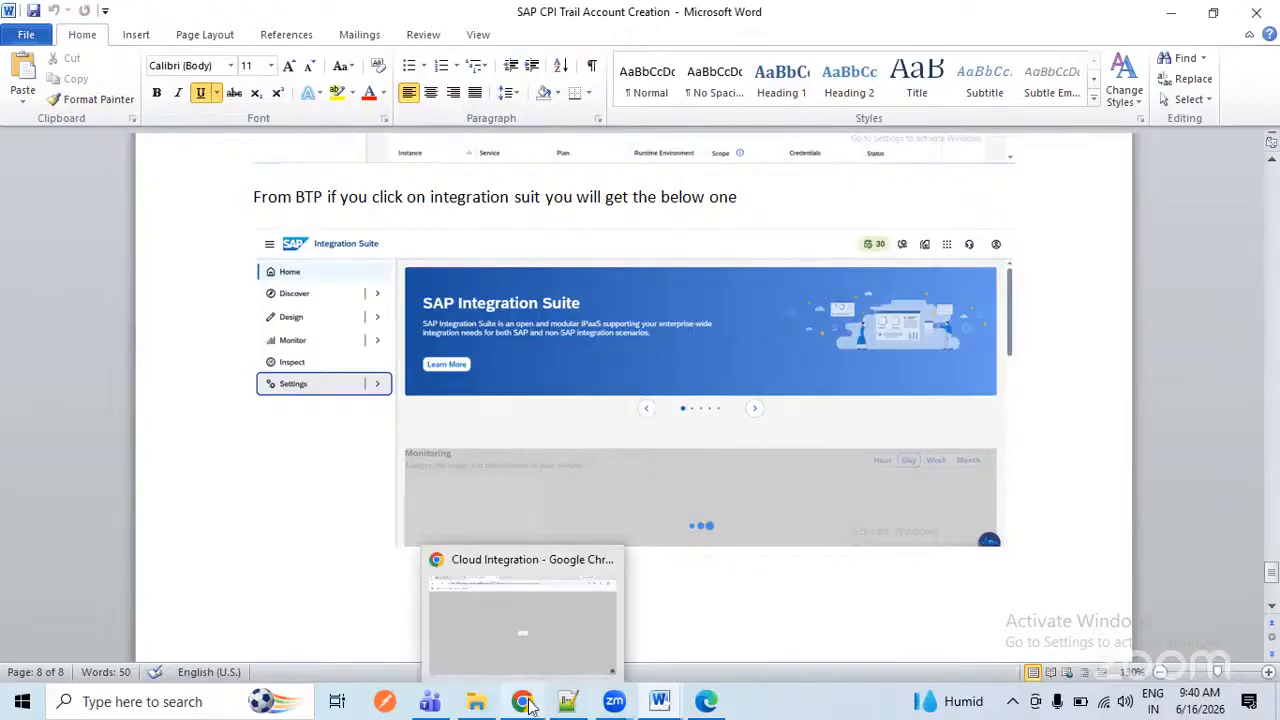
{"action": "left_click", "coordinate": [530, 705]}
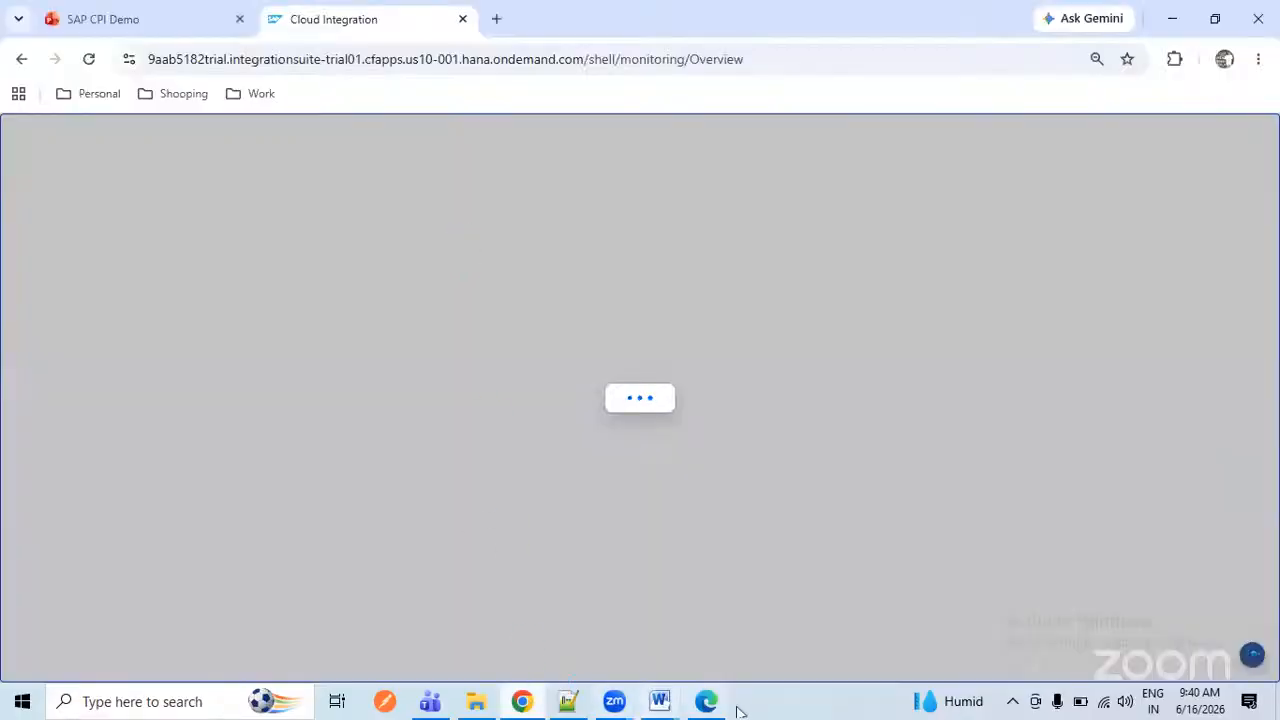
{"action": "key", "text": "alt+Tab"}
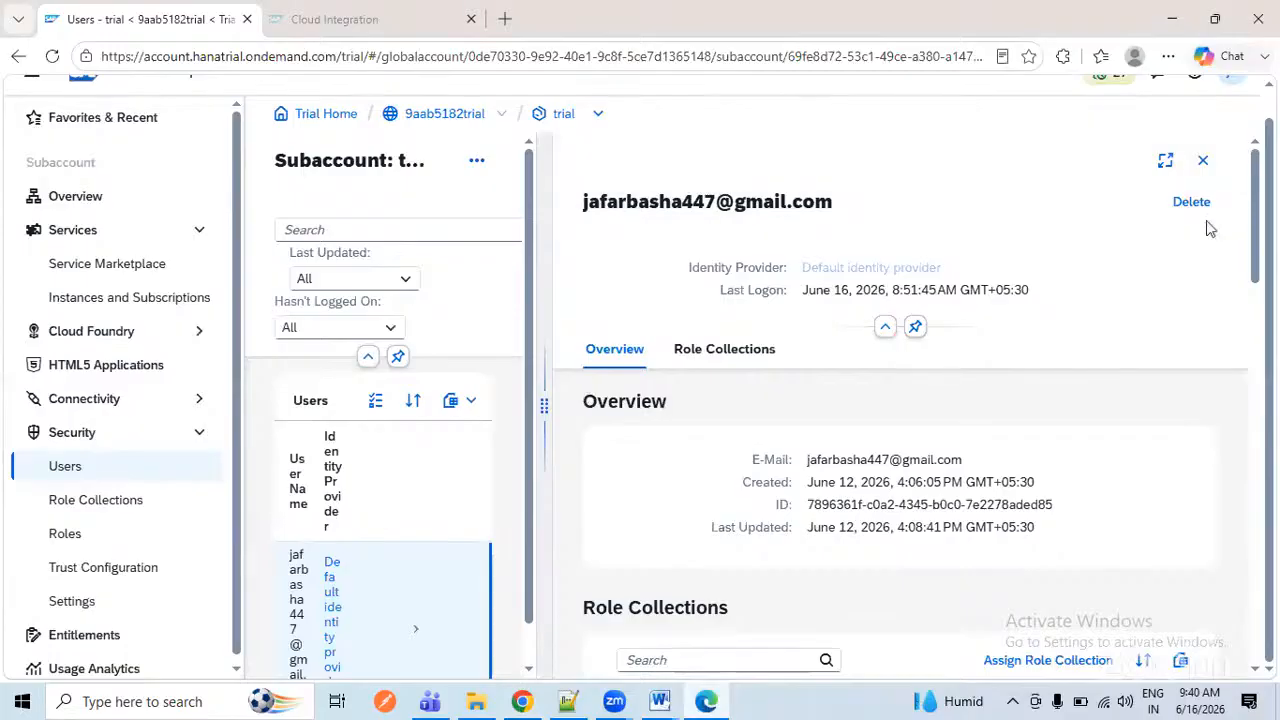
{"action": "left_click", "coordinate": [1203, 160]}
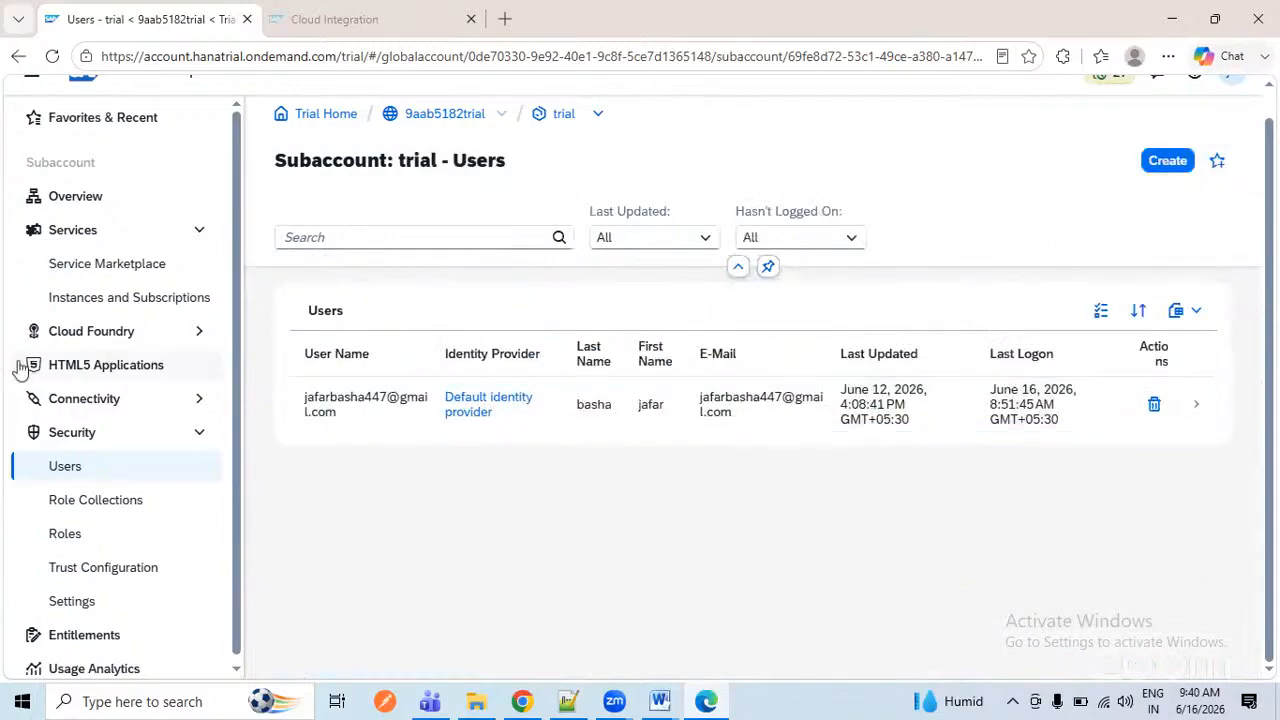
{"action": "scroll", "coordinate": [165, 470], "scroll_direction": "up", "scroll_amount": 1}
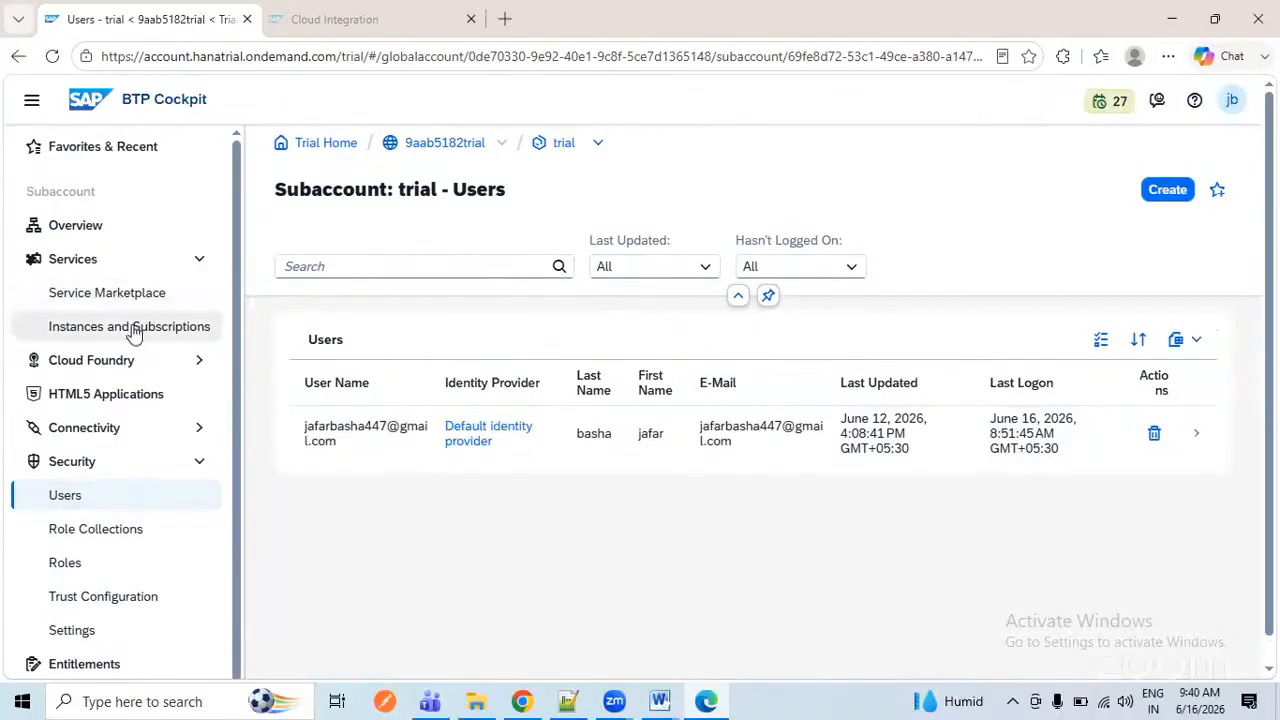
{"action": "left_click", "coordinate": [135, 328]}
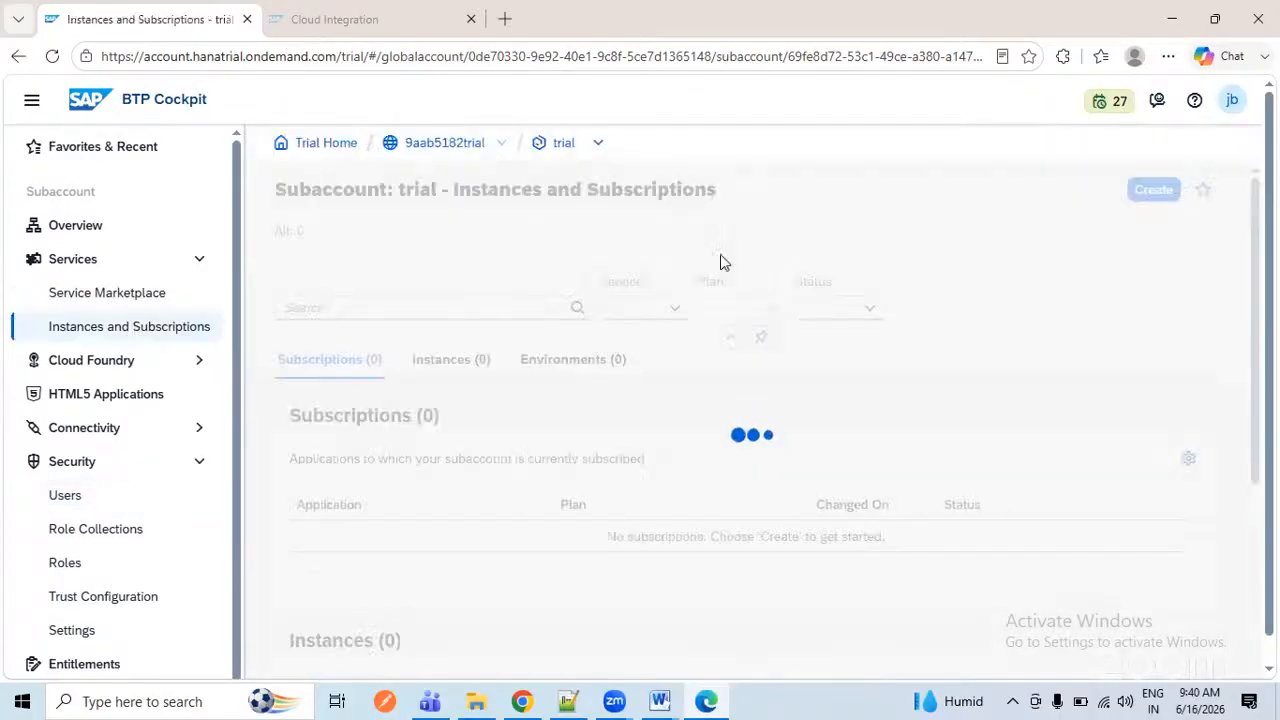
{"action": "left_click", "coordinate": [666, 366]}
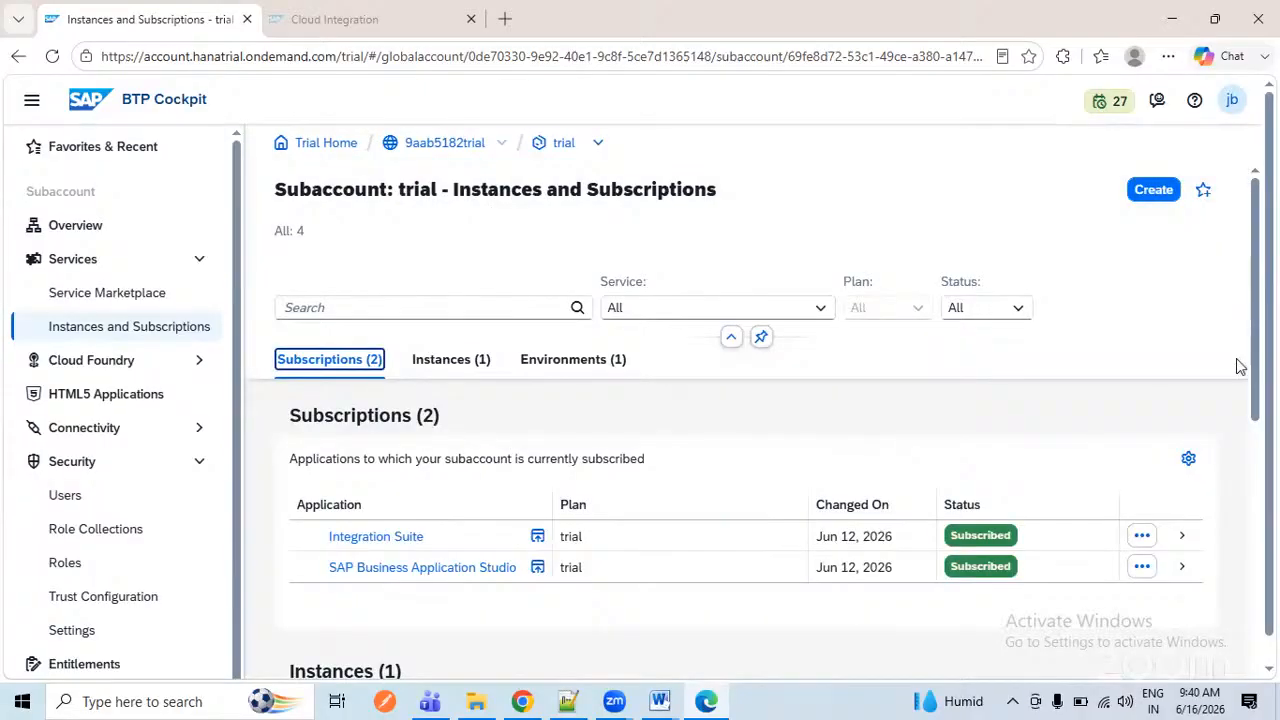
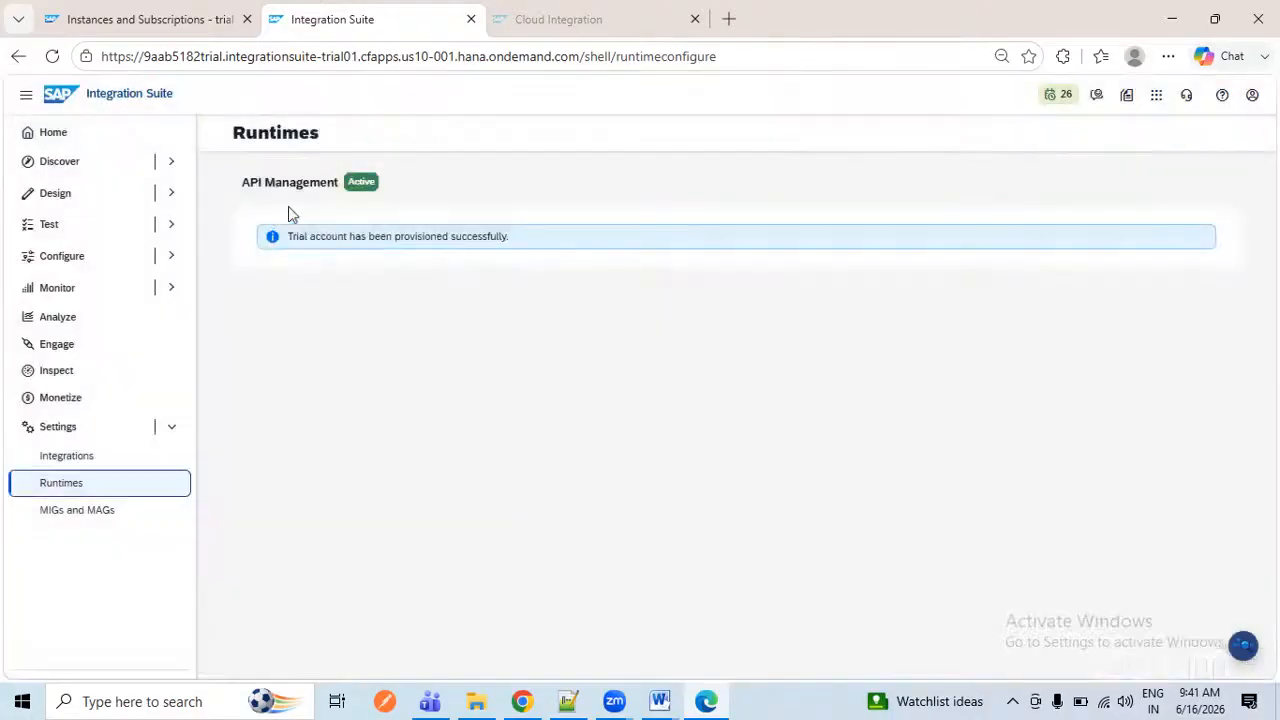
- Examine the API Management status on the Integration Suite Runtimes page, and collapse the Settings navigation group
{"action": "left_click_drag", "start_coordinate": [232, 192], "coordinate": [356, 260]}
{"action": "left_click", "coordinate": [285, 345]}
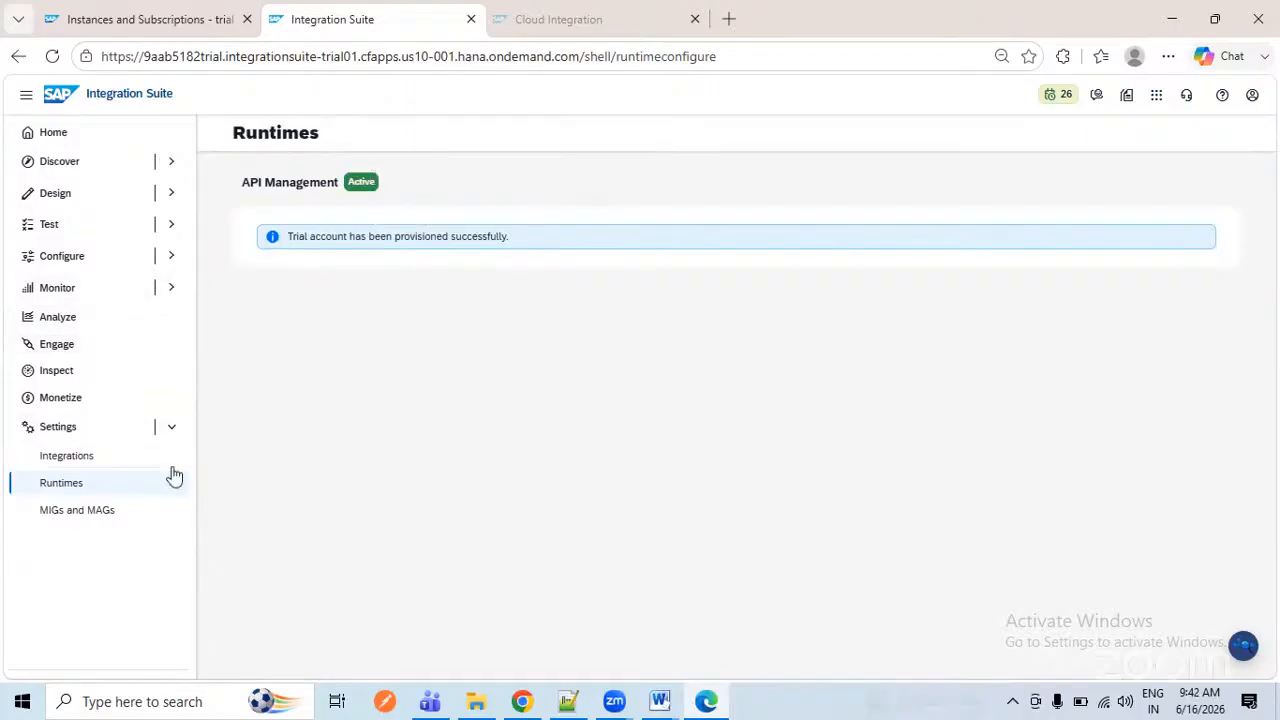
{"action": "left_click", "coordinate": [80, 435]}
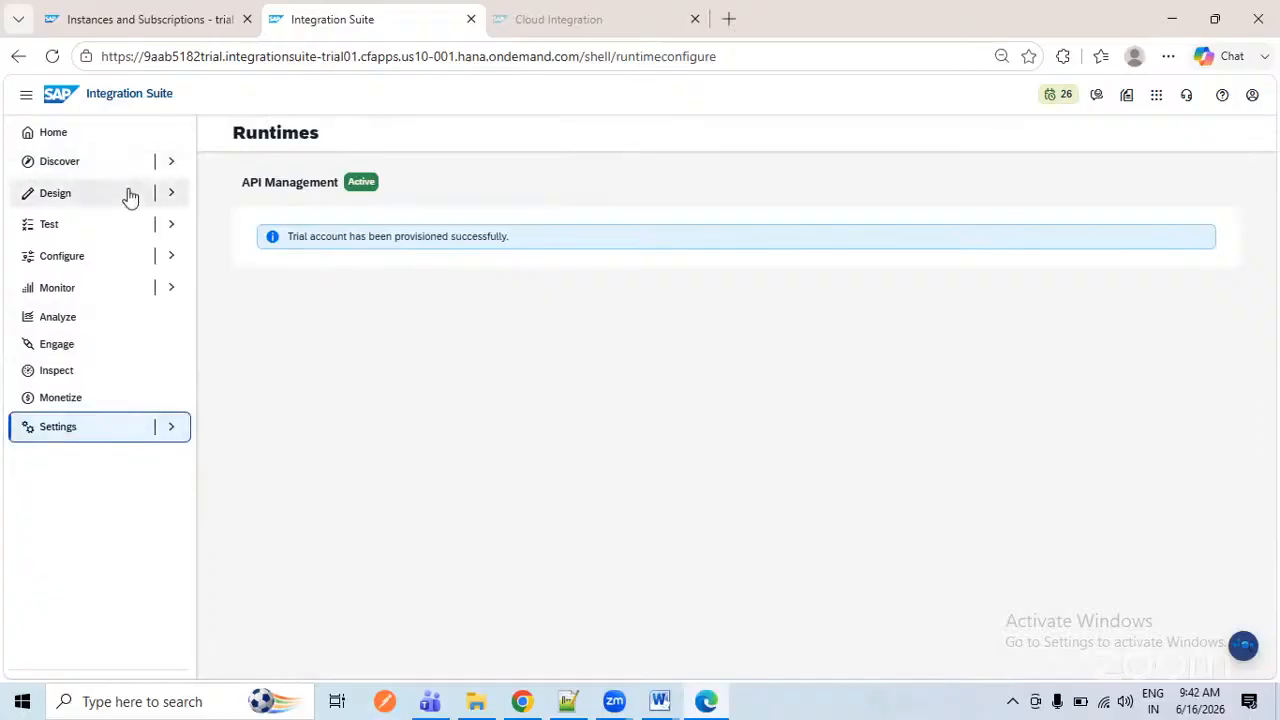
- Expand the Design and Discover navigation groups and examine the Discover Integrations catalog of prebuilt packages
{"action": "left_click", "coordinate": [128, 195]}
{"action": "left_click", "coordinate": [106, 170]}
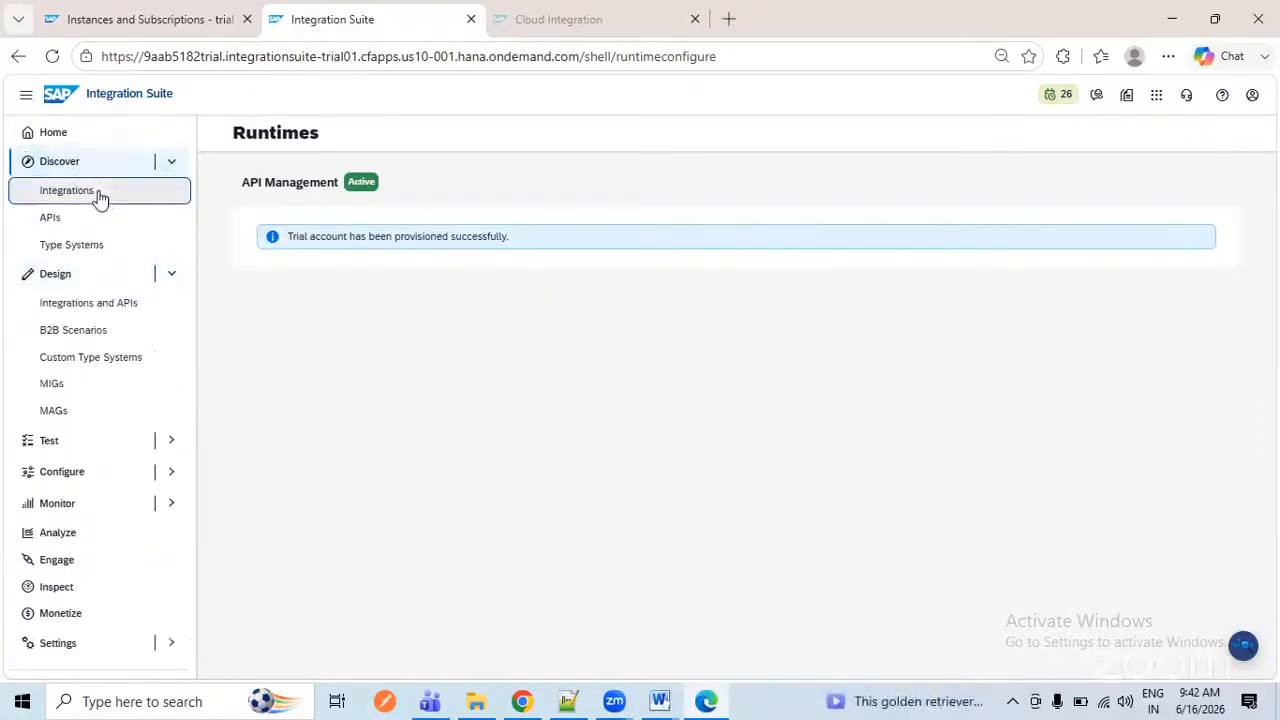
{"action": "left_click", "coordinate": [96, 192]}
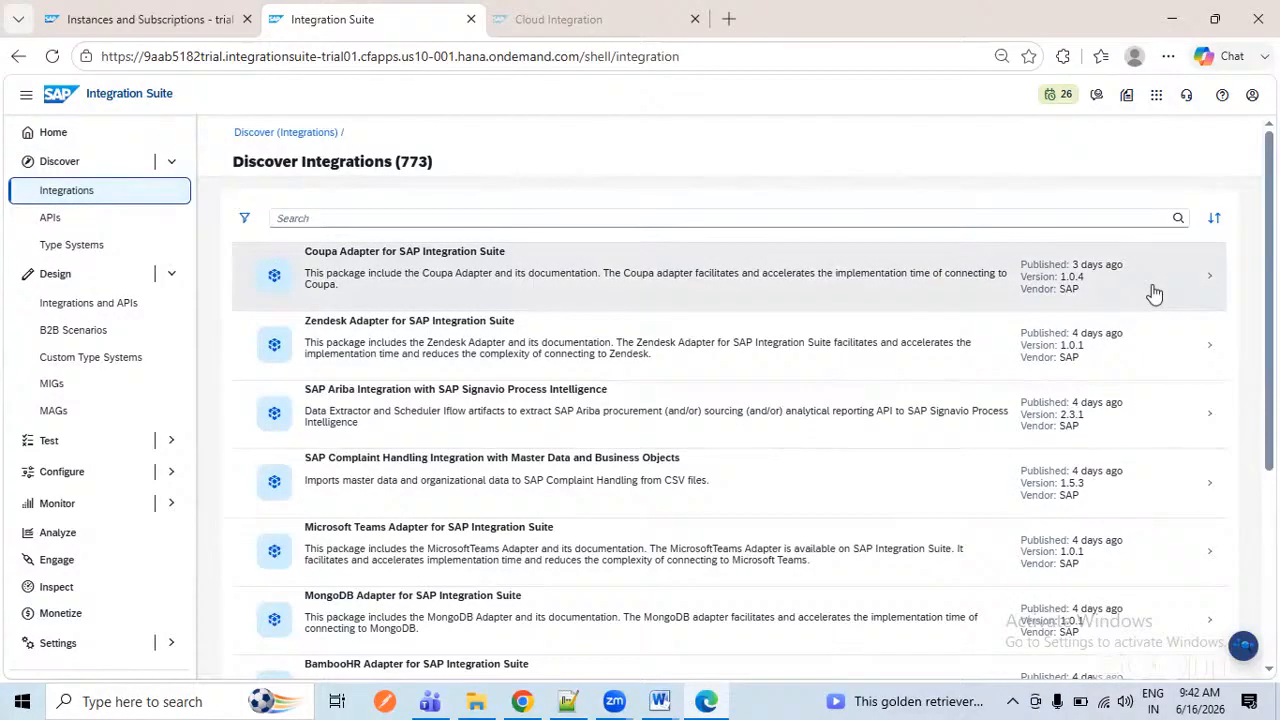
{"action": "left_click", "coordinate": [384, 218]}
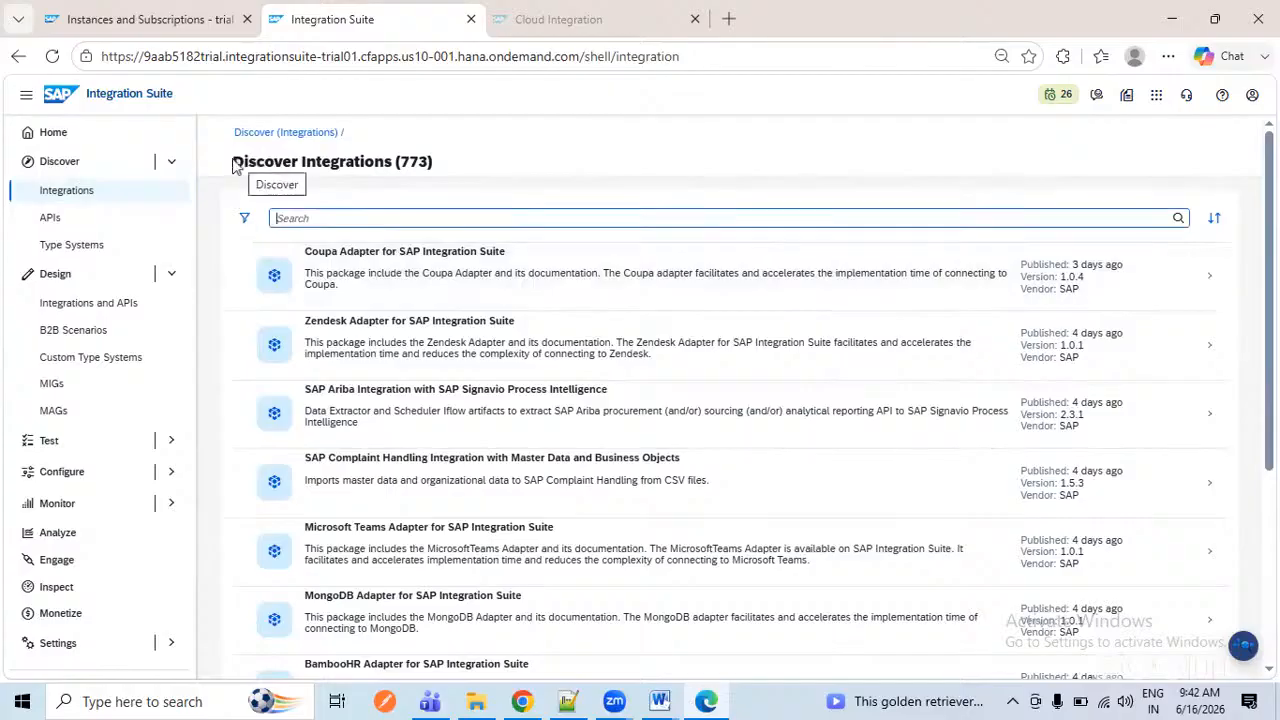
{"action": "left_click_drag", "start_coordinate": [240, 174], "coordinate": [451, 166]}
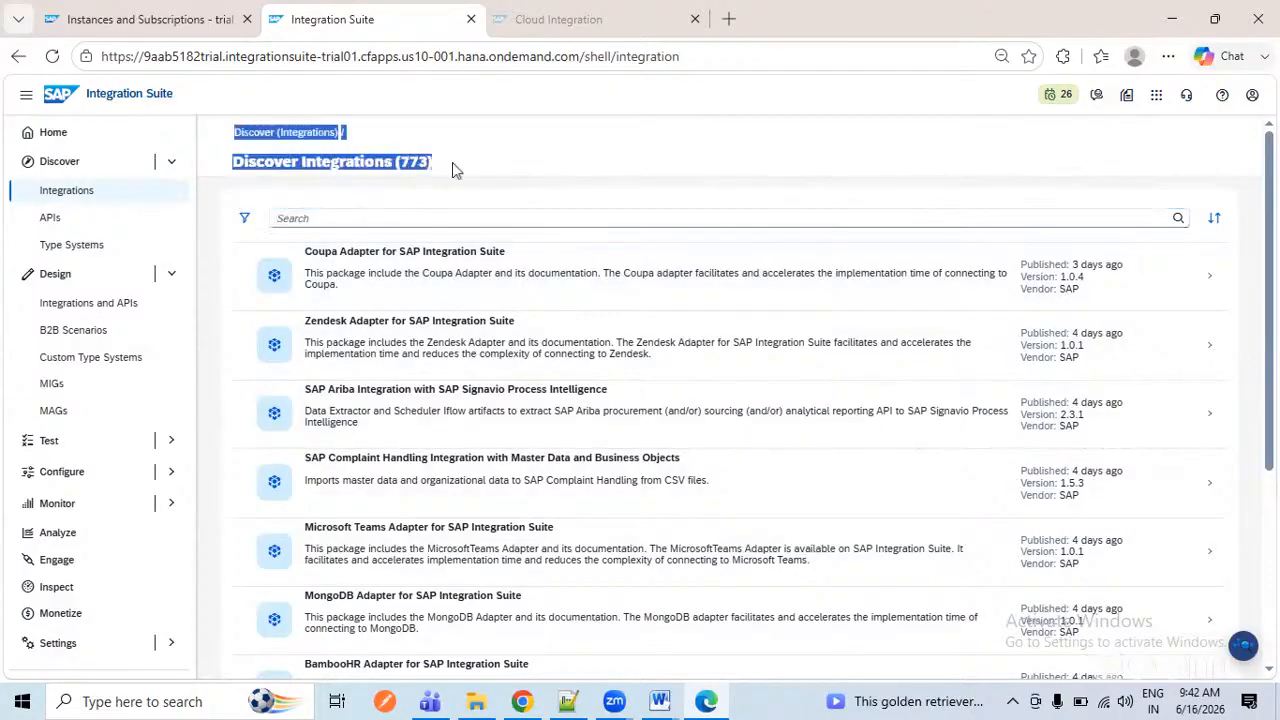
{"action": "left_click", "coordinate": [437, 165]}
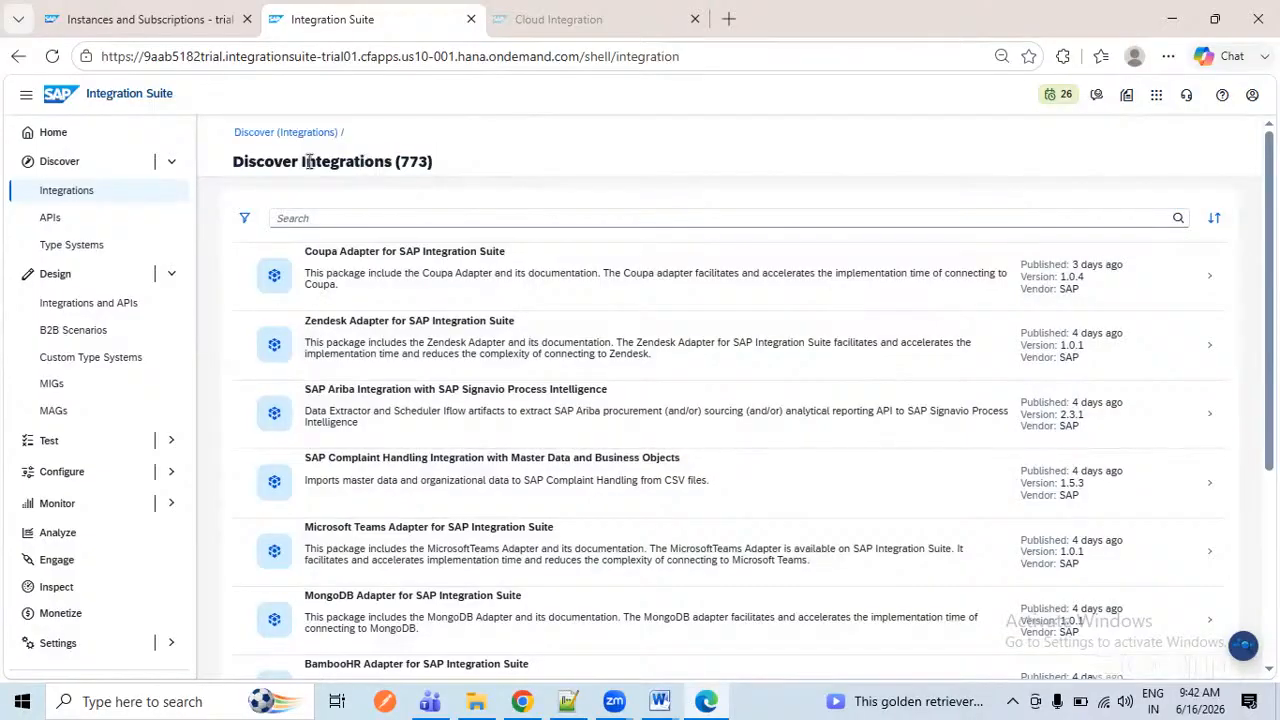
{"action": "left_click_drag", "start_coordinate": [303, 160], "coordinate": [432, 166]}
{"action": "left_click", "coordinate": [340, 158]}
{"action": "triple_click", "coordinate": [340, 158]}
{"action": "left_click", "coordinate": [282, 162]}
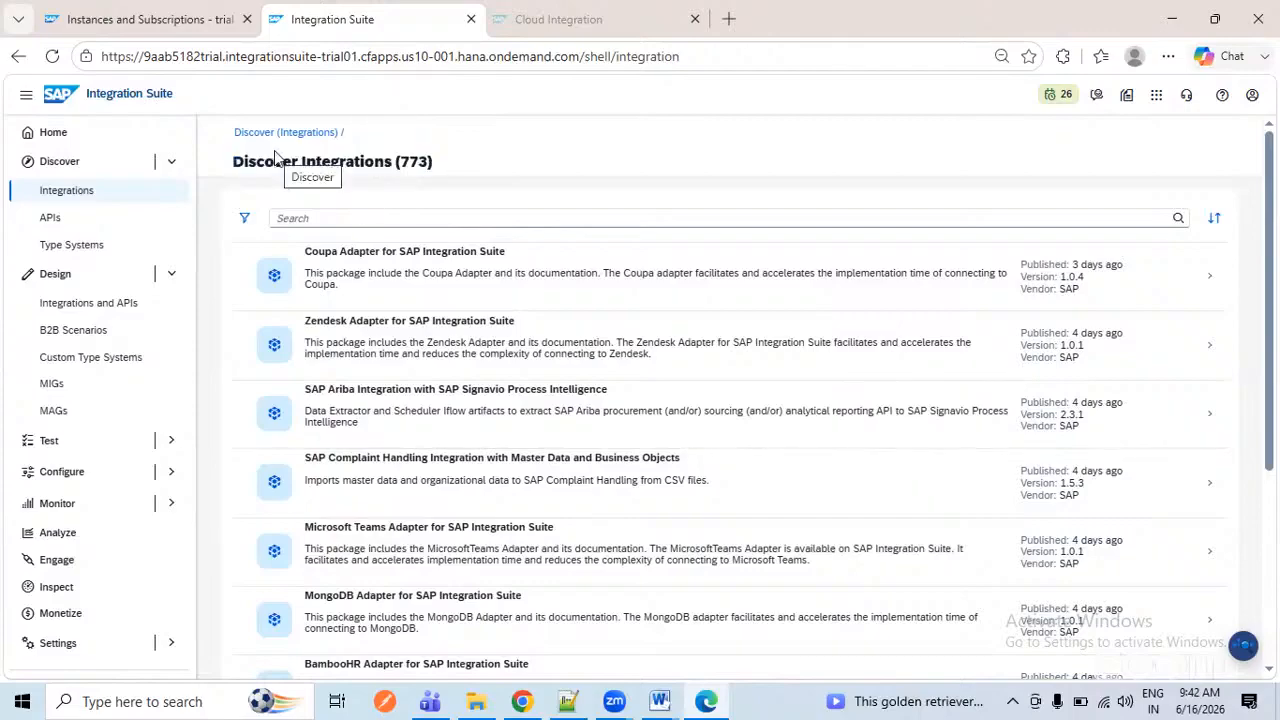
- Search the Discover Integrations catalog for ALIGHT
{"action": "left_click", "coordinate": [339, 218]}
{"action": "type", "text": "AL"}
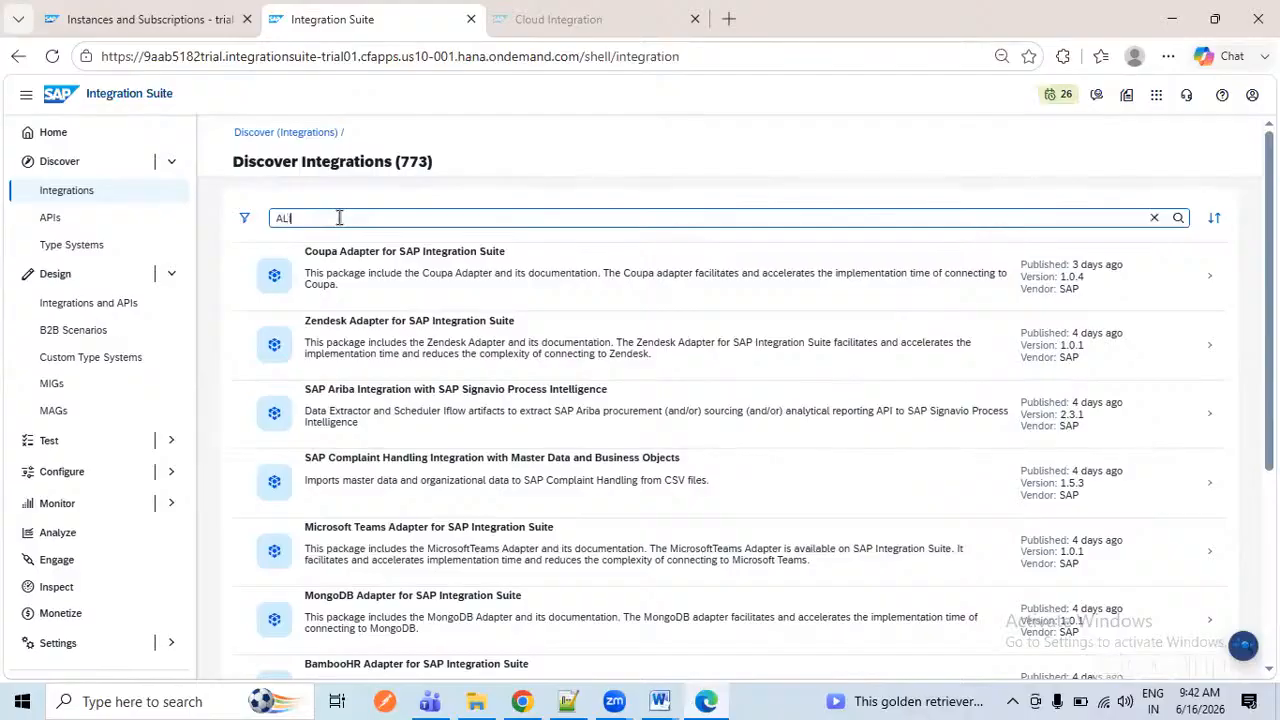
{"action": "type", "text": "IGHT"}
{"action": "key", "text": "Return"}
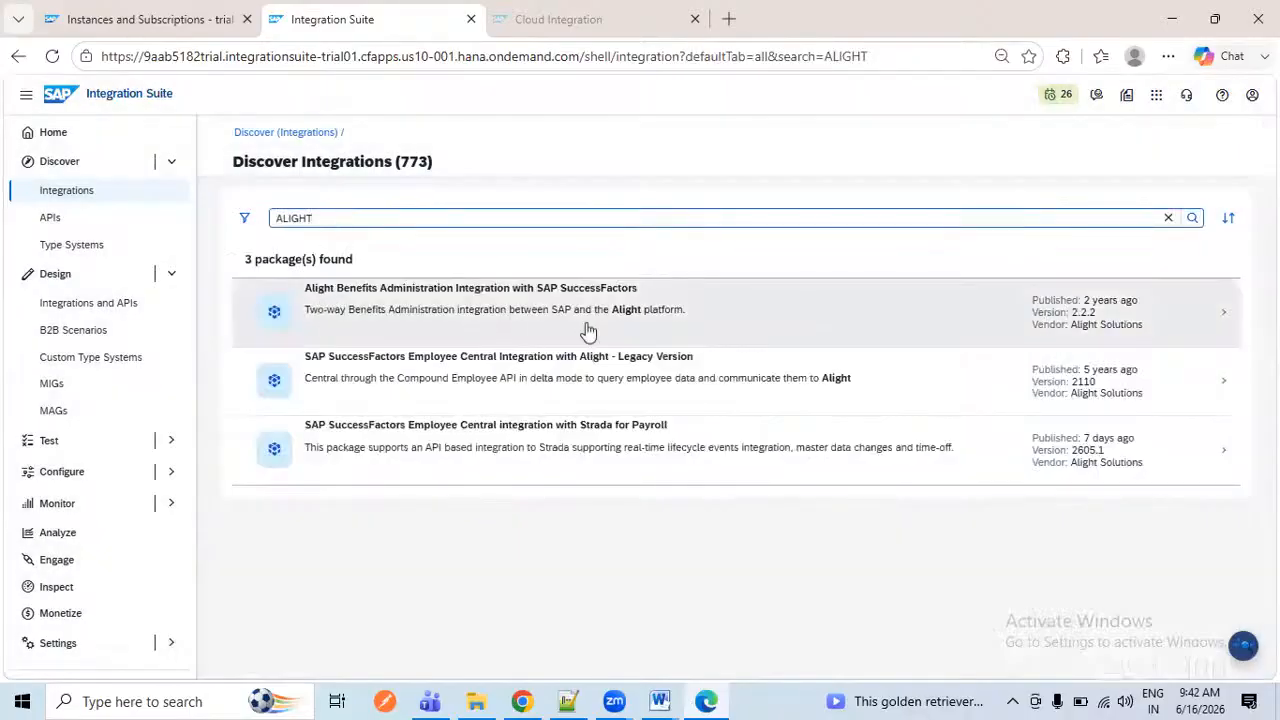
- Open the Alight Benefits Administration Integration with SAP SuccessFactors package and view its artifacts
{"action": "left_click", "coordinate": [430, 323]}
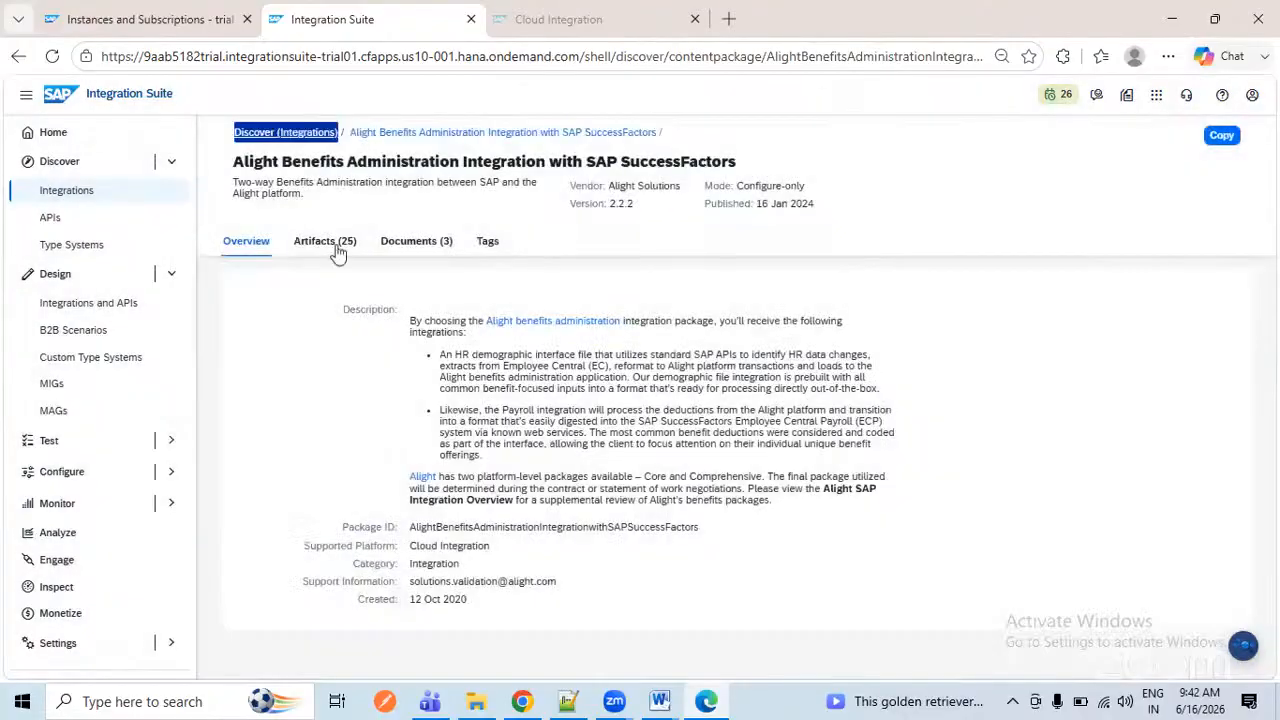
{"action": "left_click", "coordinate": [325, 241]}
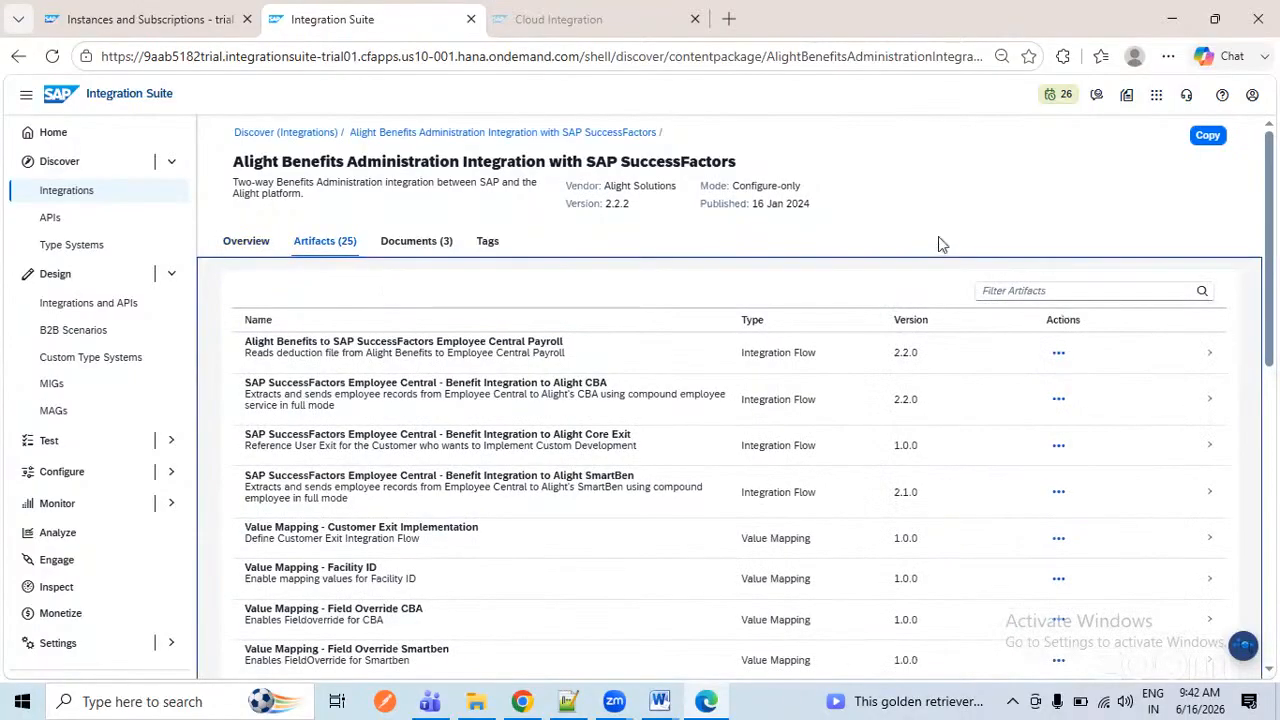
{"action": "left_click", "coordinate": [995, 291]}
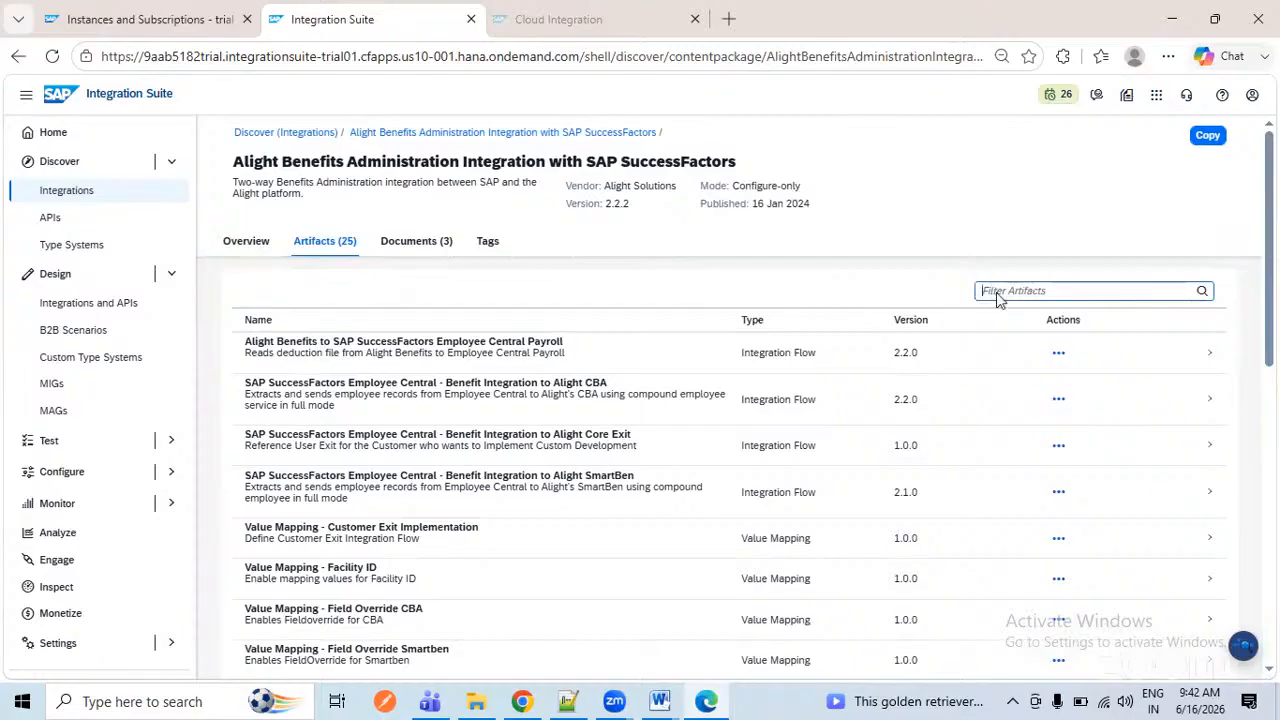
- Open the Alight Benefits to SAP SuccessFactors Employee Central Payroll integration flow and examine its diagram
{"action": "left_click", "coordinate": [440, 345]}
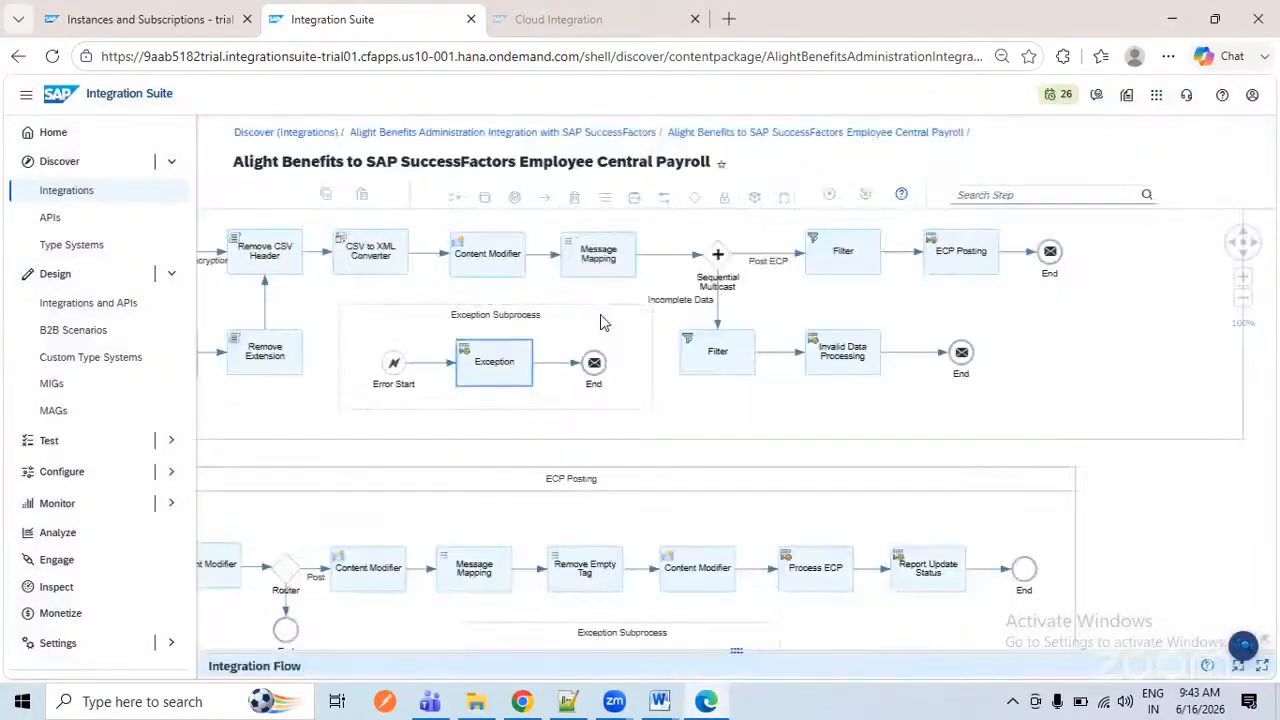
{"action": "scroll", "coordinate": [606, 320], "scroll_direction": "down", "scroll_amount": 3}
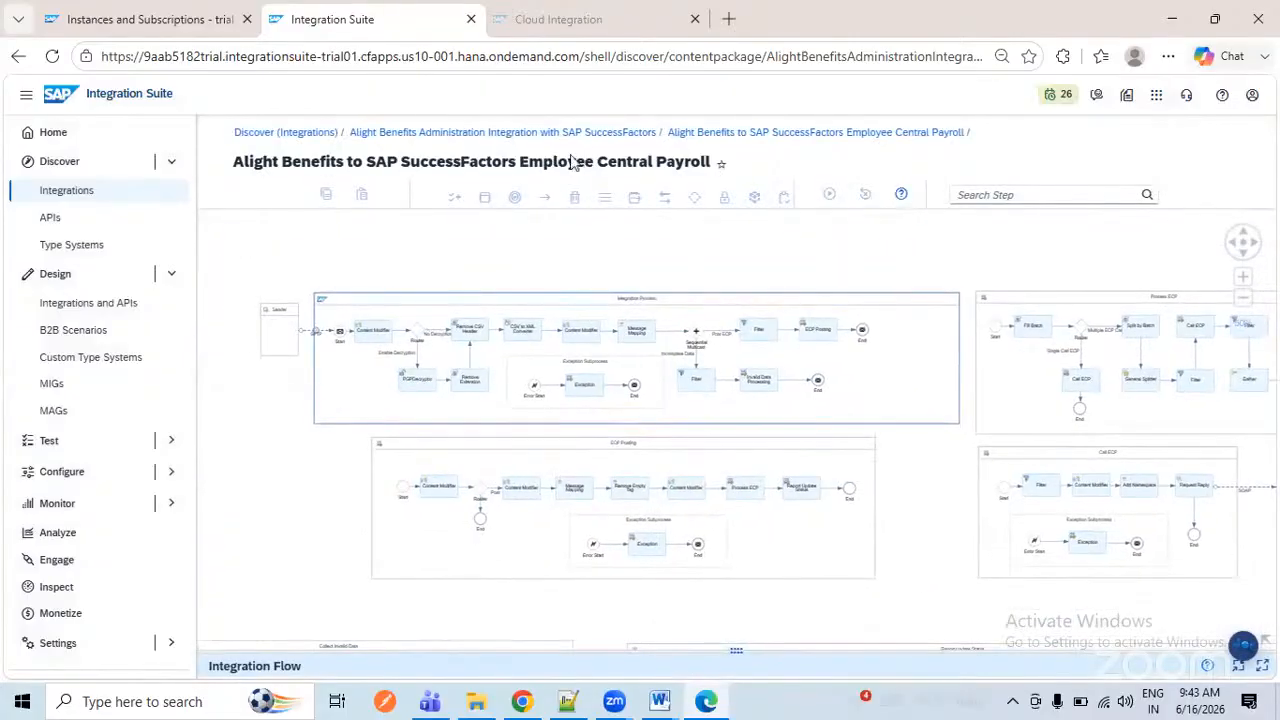
{"action": "left_click_drag", "start_coordinate": [524, 163], "coordinate": [323, 380]}
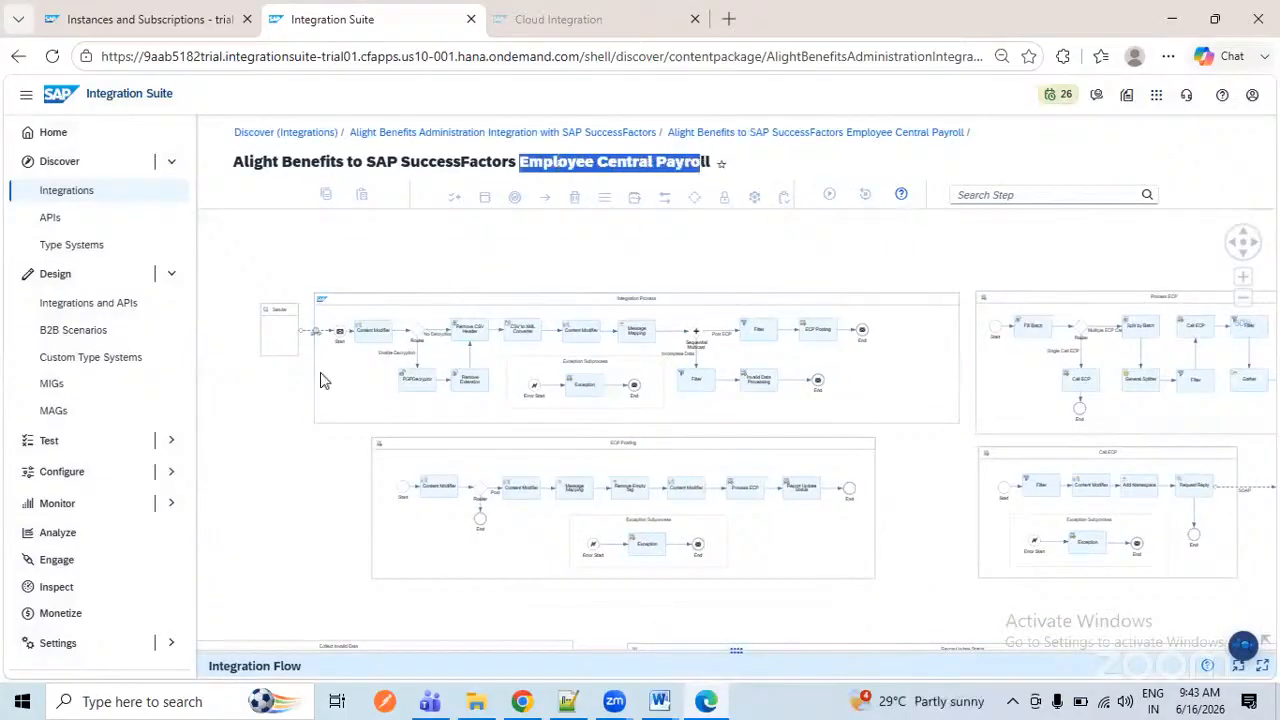
{"action": "scroll", "coordinate": [342, 374], "scroll_direction": "up", "scroll_amount": 4}
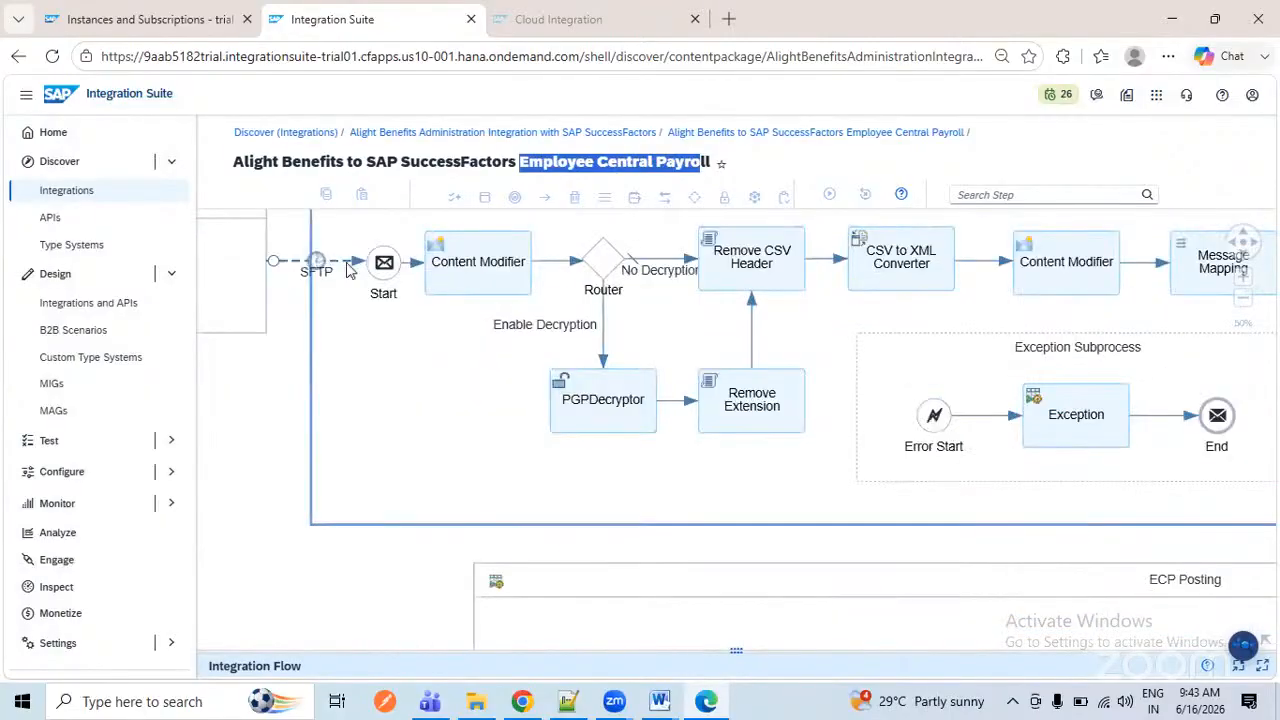
- Examine the source, processing and scheduler settings of the integration flow's SFTP sender channel
{"action": "left_click", "coordinate": [737, 651]}
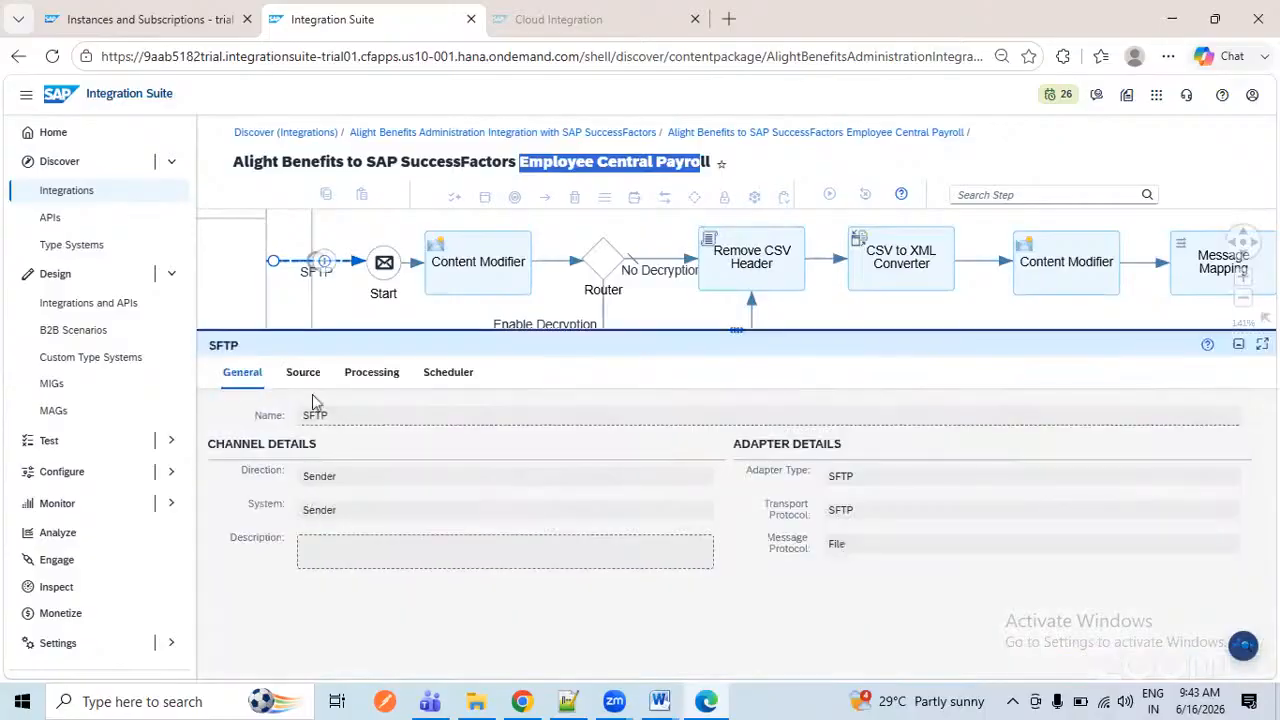
{"action": "left_click", "coordinate": [304, 373]}
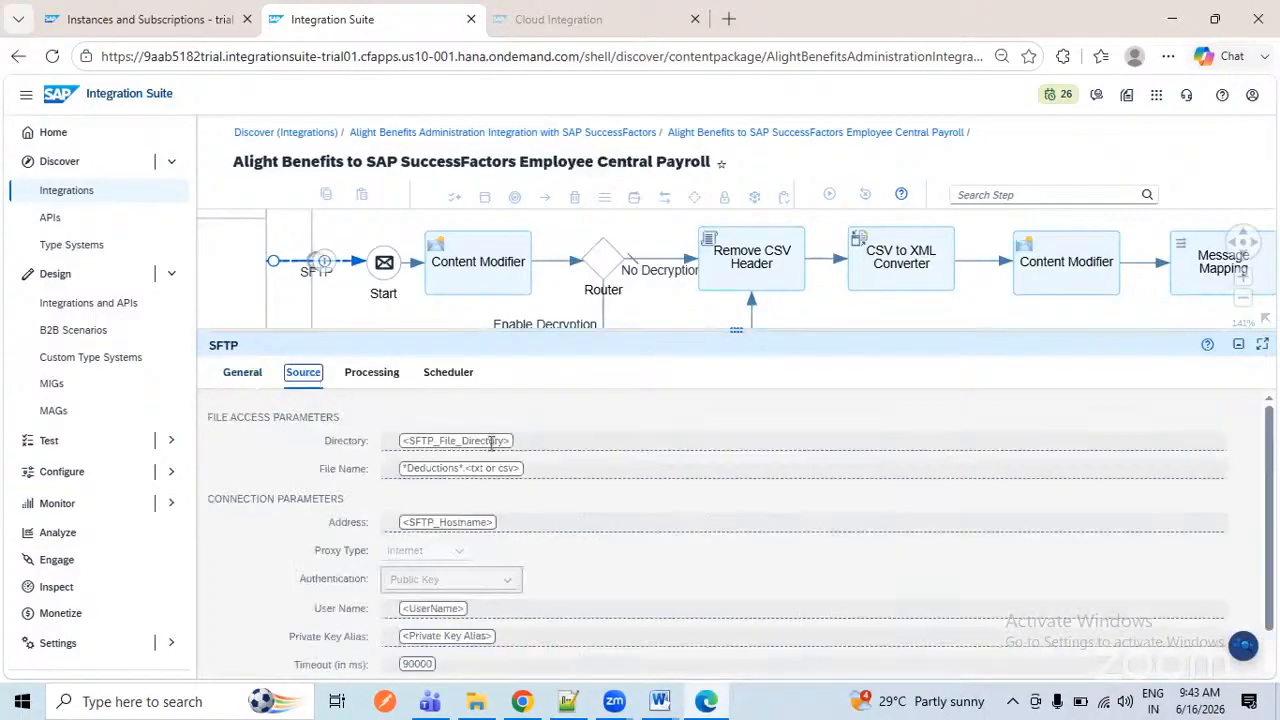
{"action": "scroll", "coordinate": [400, 468], "scroll_direction": "down", "scroll_amount": 2}
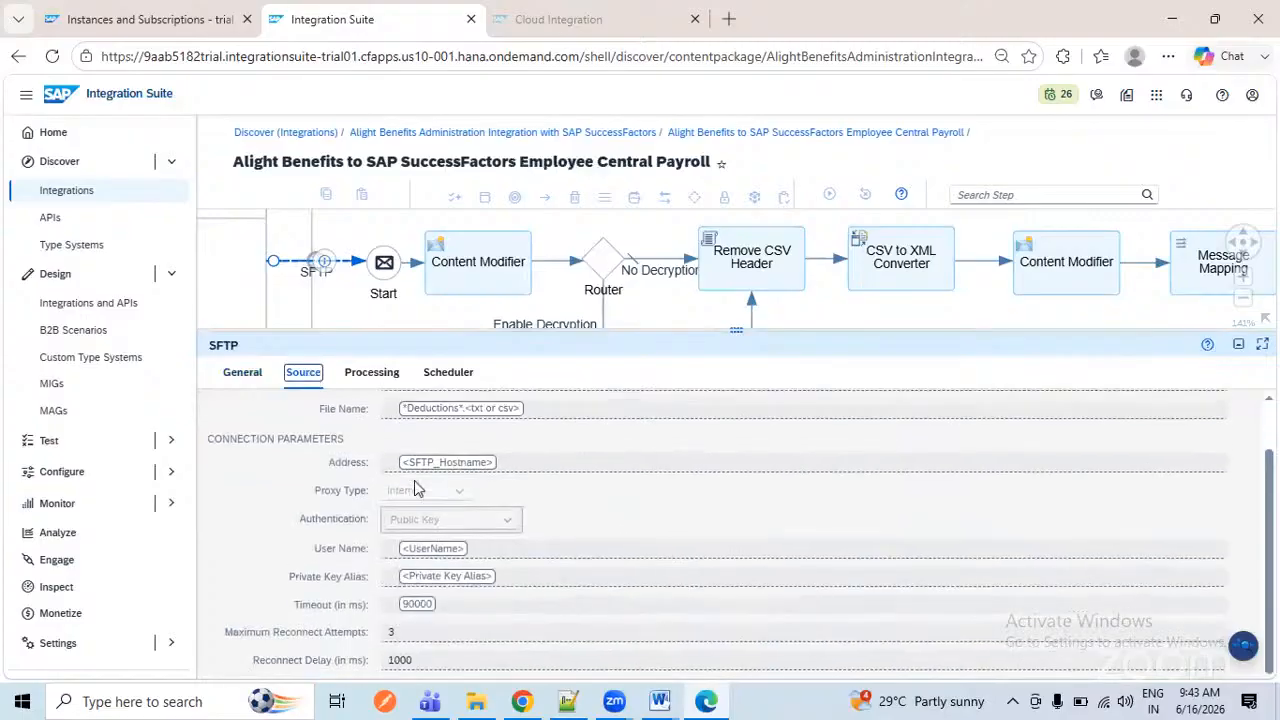
{"action": "left_click", "coordinate": [371, 373]}
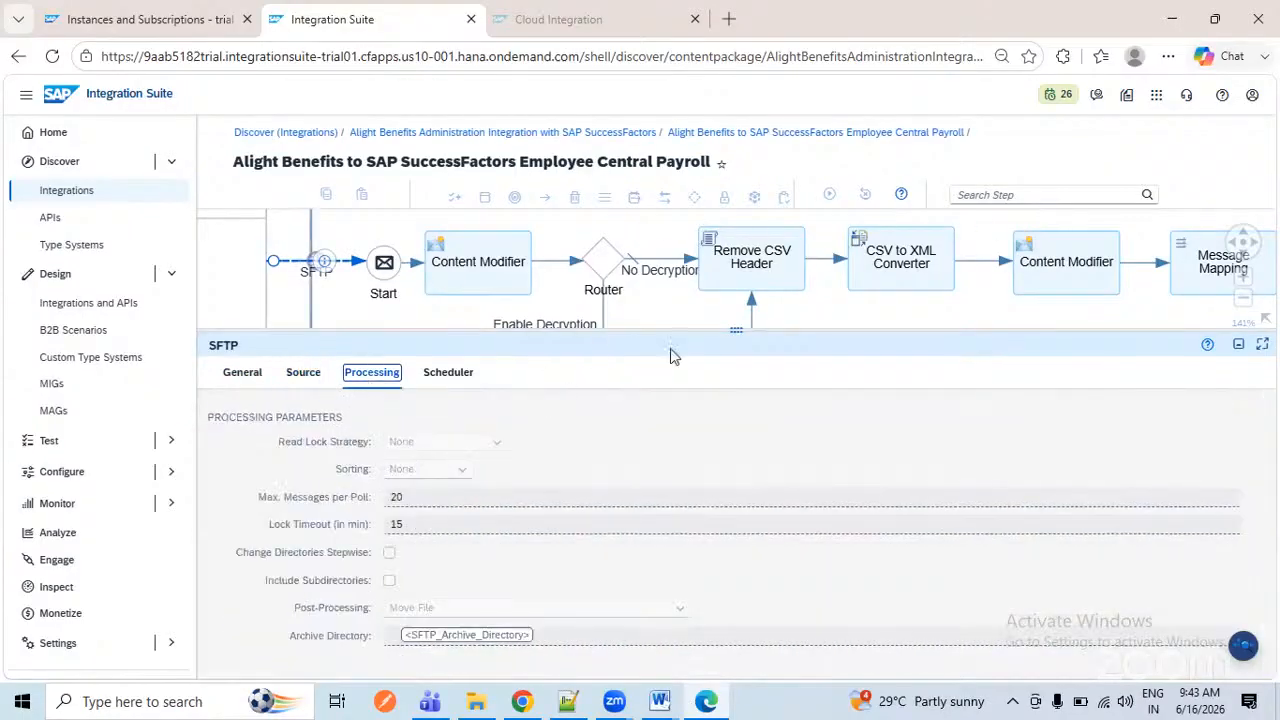
{"action": "left_click", "coordinate": [455, 378]}
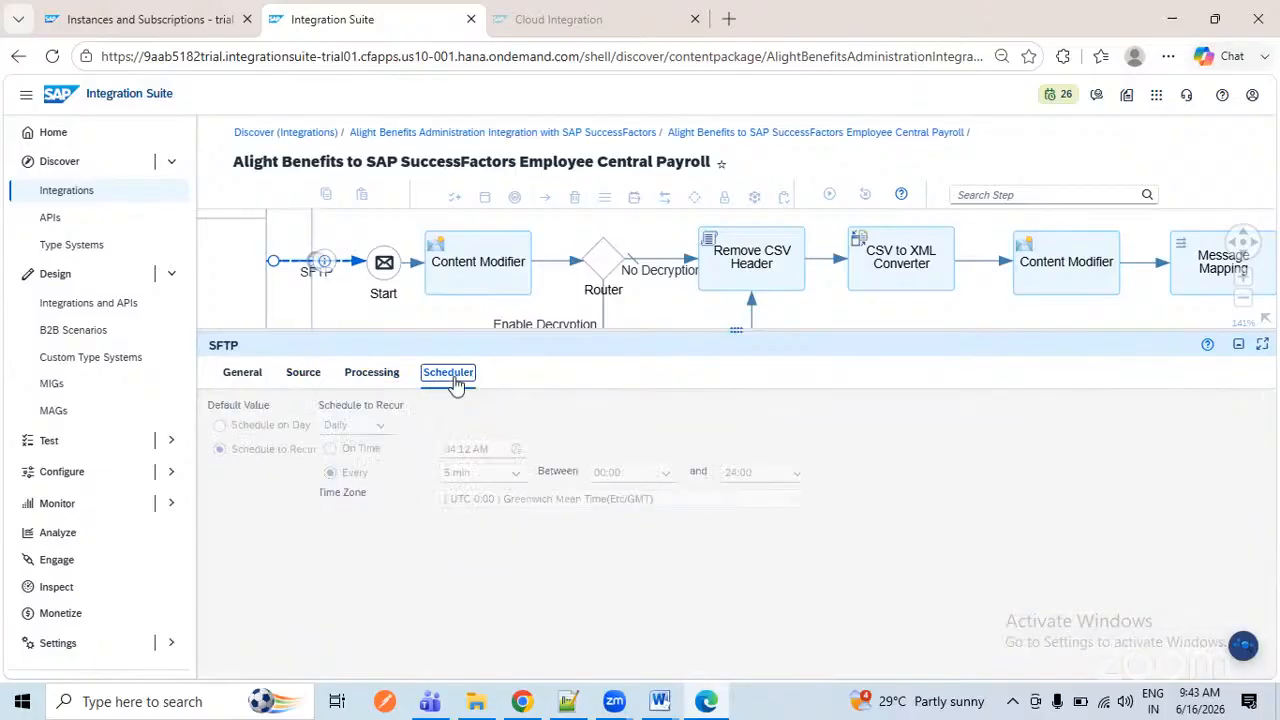
- Shrink the properties area, collapse the side navigation, and examine all processes of the Employee Central Payroll integration flow
{"action": "left_click_drag", "start_coordinate": [723, 331], "coordinate": [723, 549]}
{"action": "scroll", "coordinate": [508, 401], "scroll_direction": "down", "scroll_amount": 5}
{"action": "left_click", "coordinate": [23, 97]}
{"action": "scroll", "coordinate": [645, 395], "scroll_direction": "down", "scroll_amount": 3}
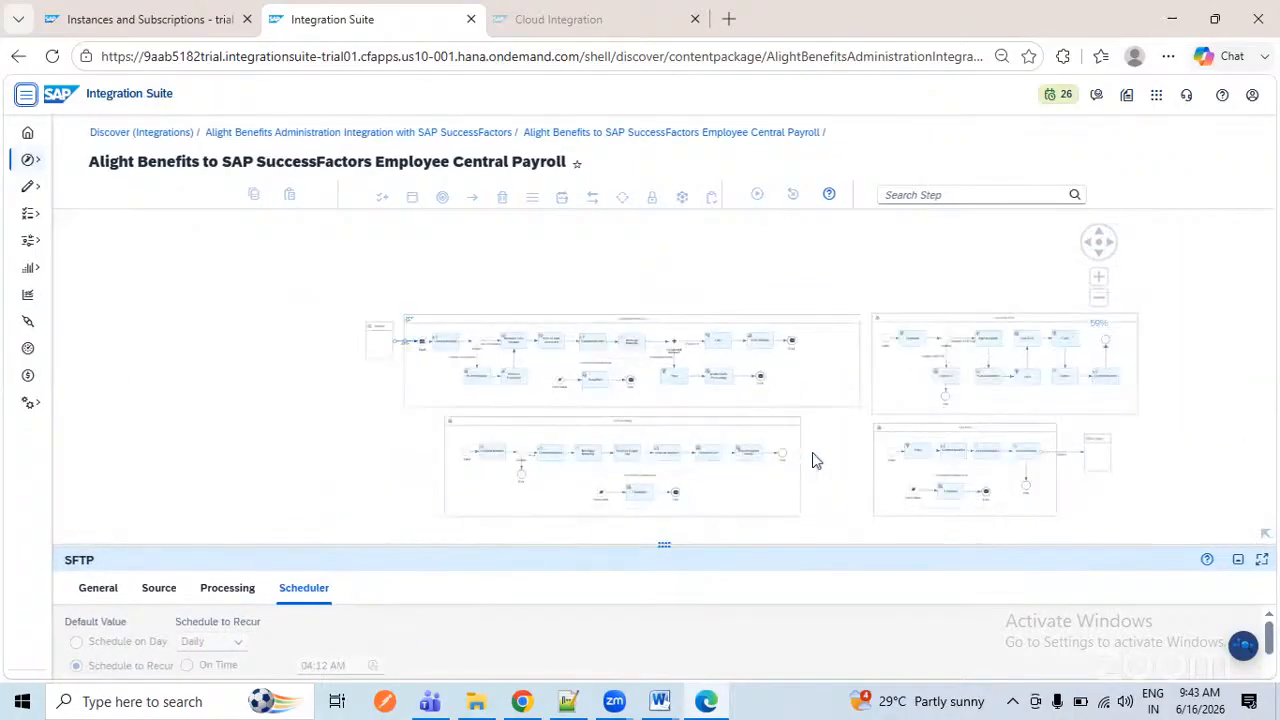
{"action": "left_click_drag", "start_coordinate": [611, 371], "coordinate": [718, 231]}
{"action": "scroll", "coordinate": [703, 331], "scroll_direction": "down", "scroll_amount": 4}
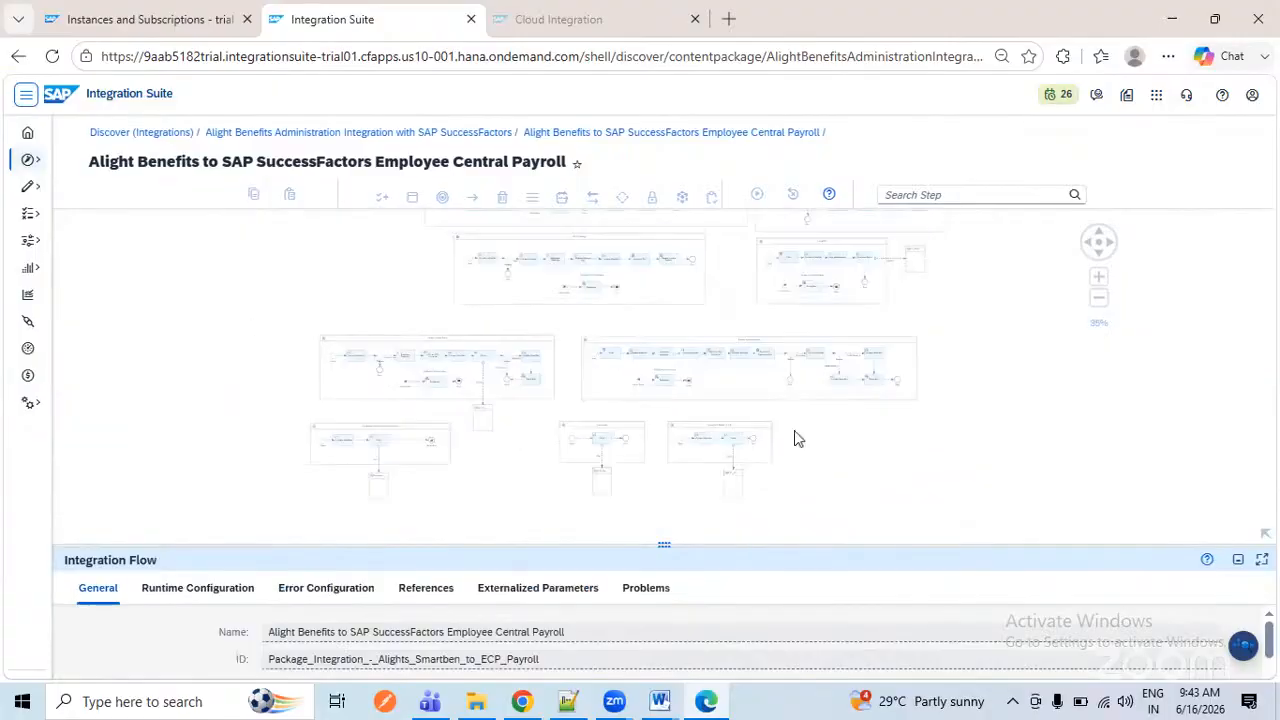
{"action": "scroll", "coordinate": [606, 329], "scroll_direction": "up", "scroll_amount": 4}
{"action": "scroll", "coordinate": [607, 325], "scroll_direction": "up", "scroll_amount": 3}
{"action": "left_click_drag", "start_coordinate": [590, 310], "coordinate": [769, 399]}
{"action": "scroll", "coordinate": [592, 368], "scroll_direction": "up", "scroll_amount": 2}
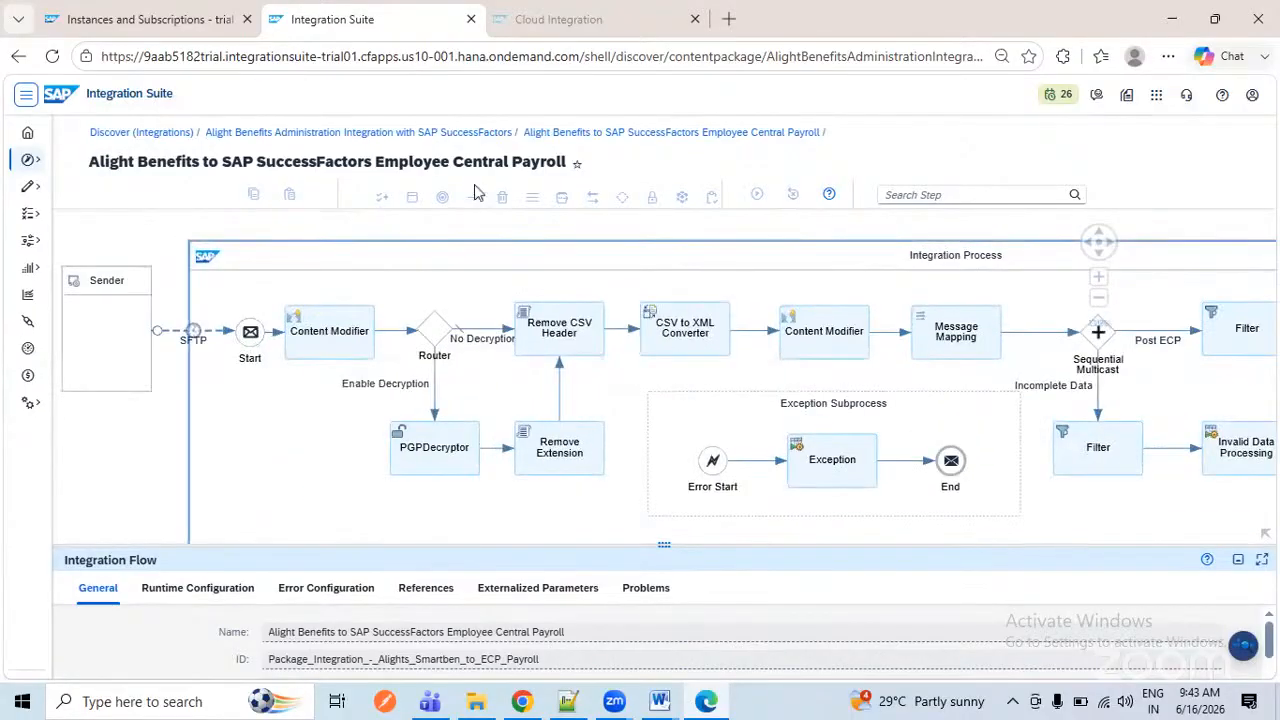
{"action": "left_click_drag", "start_coordinate": [569, 265], "coordinate": [462, 239]}
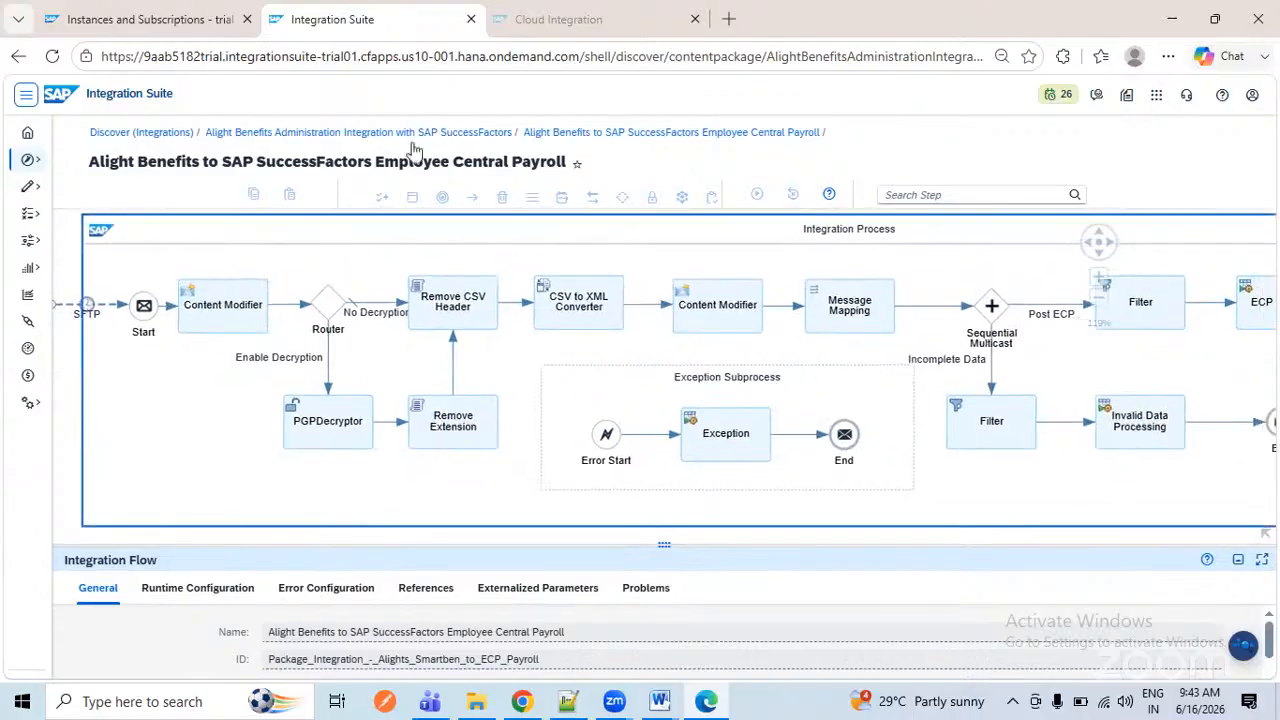
- Return to the package's artifacts and examine the SAP SuccessFactors Employee Central - Benefit Integration to Alight CBA flow and its title
{"action": "left_click", "coordinate": [411, 136]}
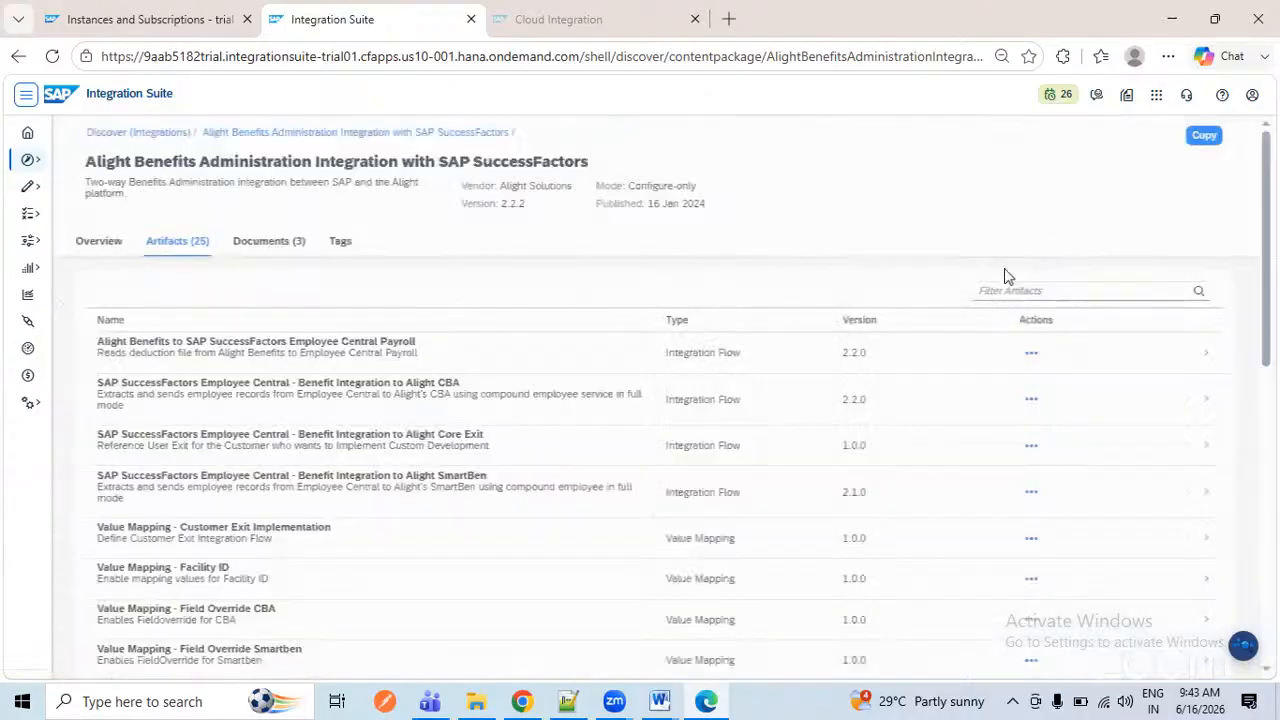
{"action": "left_click", "coordinate": [466, 406]}
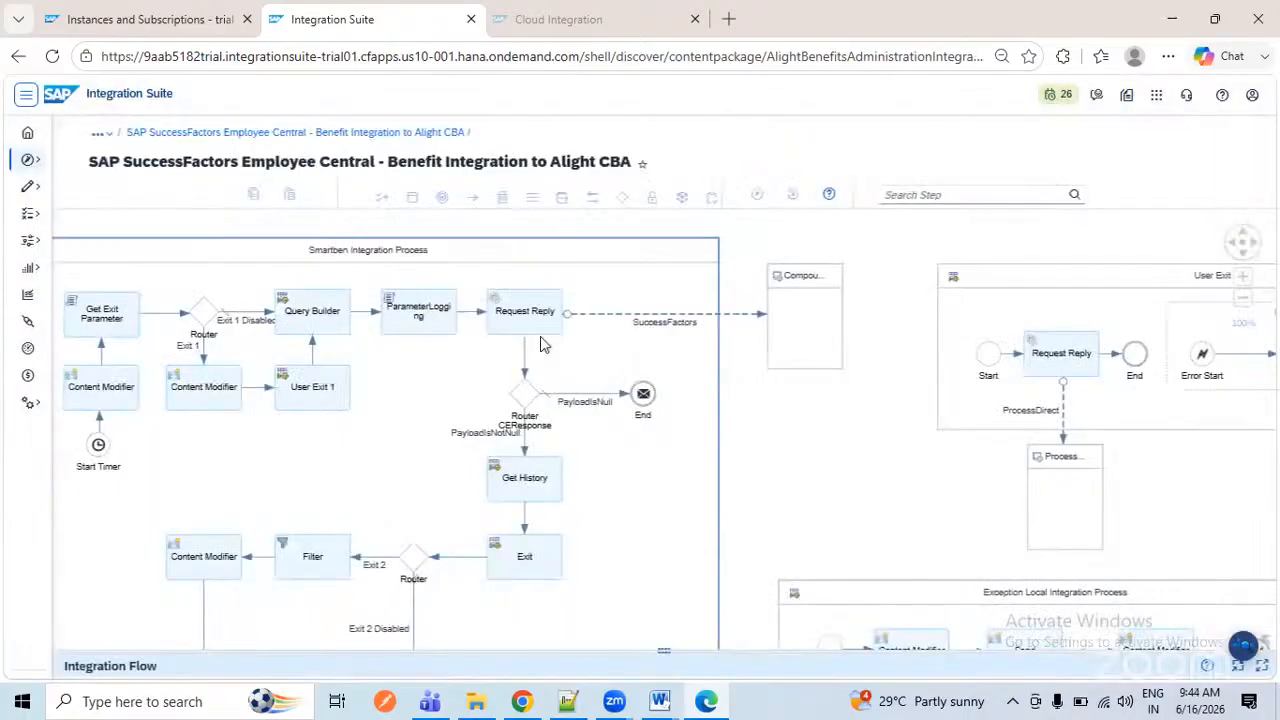
{"action": "left_click_drag", "start_coordinate": [646, 405], "coordinate": [637, 240]}
{"action": "scroll", "coordinate": [629, 420], "scroll_direction": "down", "scroll_amount": 3}
{"action": "left_click_drag", "start_coordinate": [658, 387], "coordinate": [861, 560]}
{"action": "scroll", "coordinate": [588, 428], "scroll_direction": "up", "scroll_amount": 5}
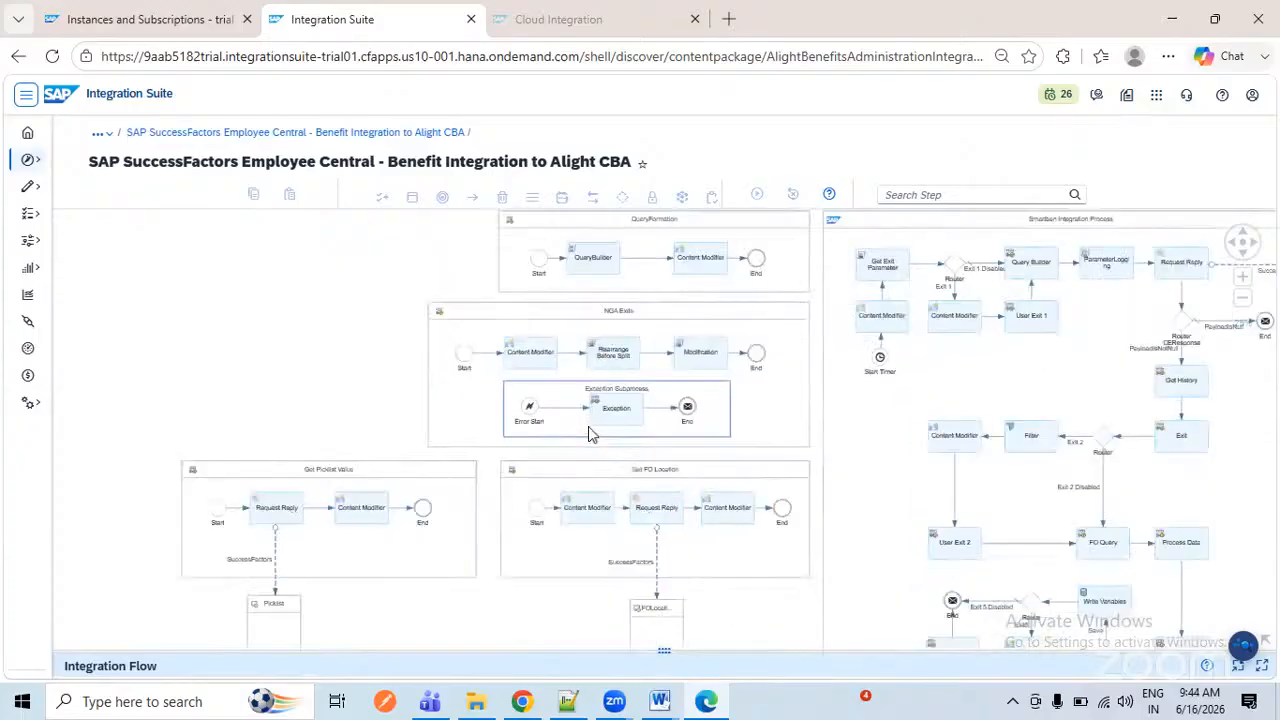
{"action": "left_click_drag", "start_coordinate": [617, 401], "coordinate": [492, 512]}
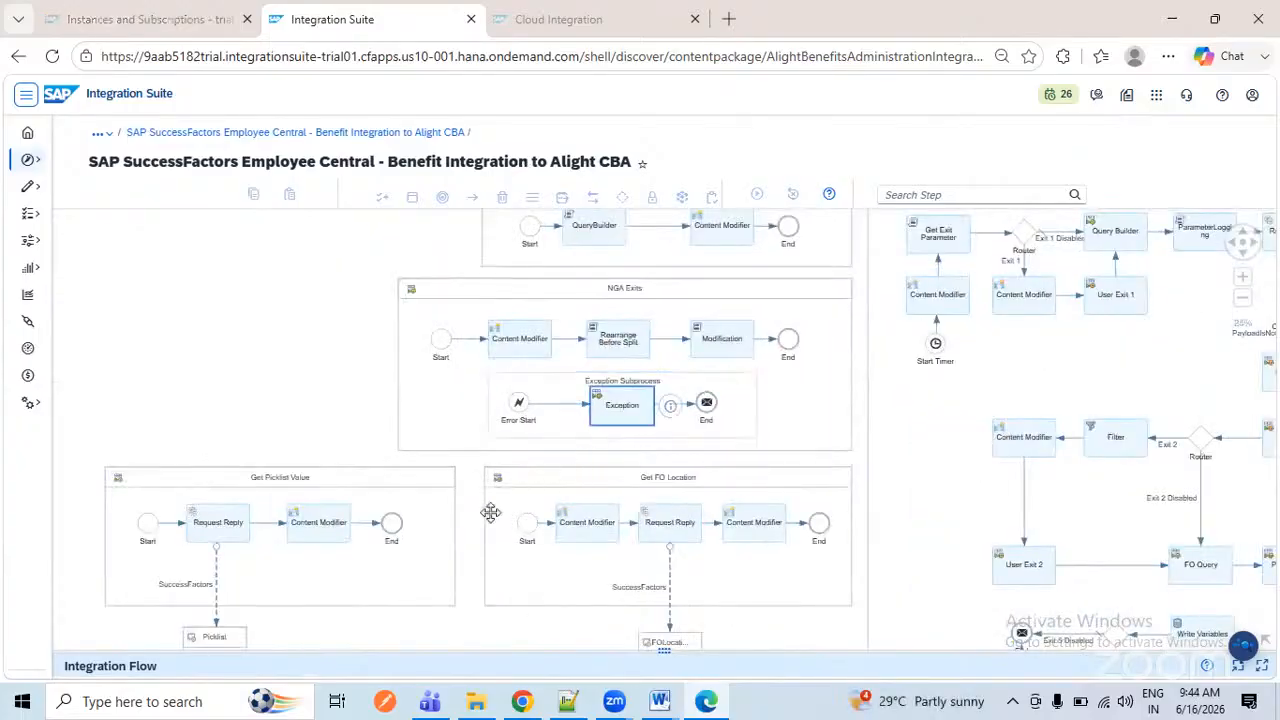
{"action": "left_click", "coordinate": [768, 248]}
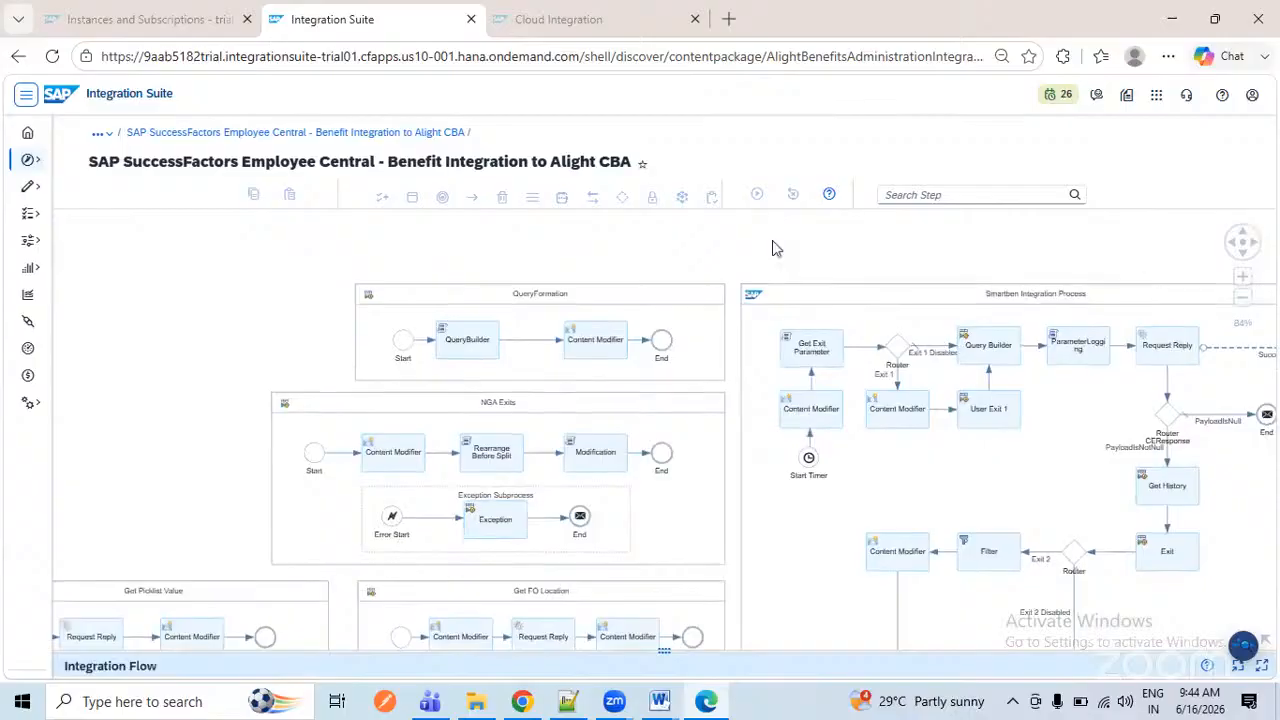
{"action": "left_click_drag", "start_coordinate": [339, 161], "coordinate": [640, 162]}
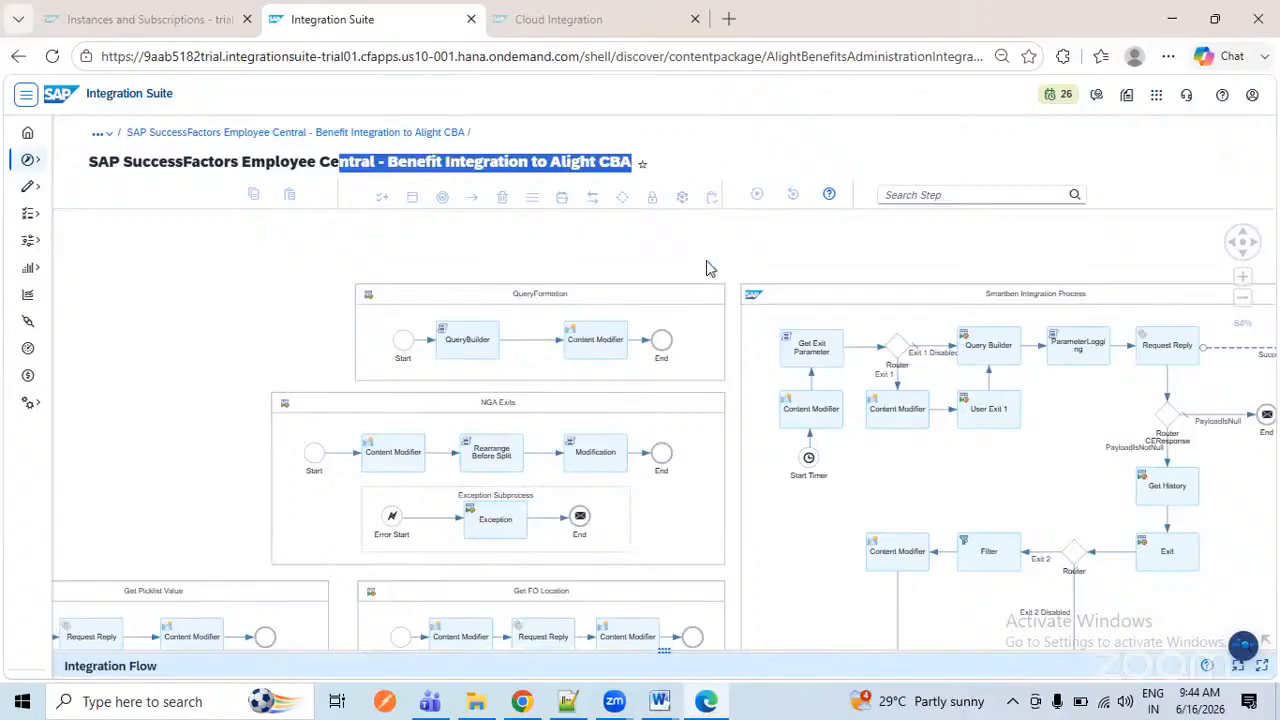
{"action": "left_click_drag", "start_coordinate": [252, 164], "coordinate": [648, 165]}
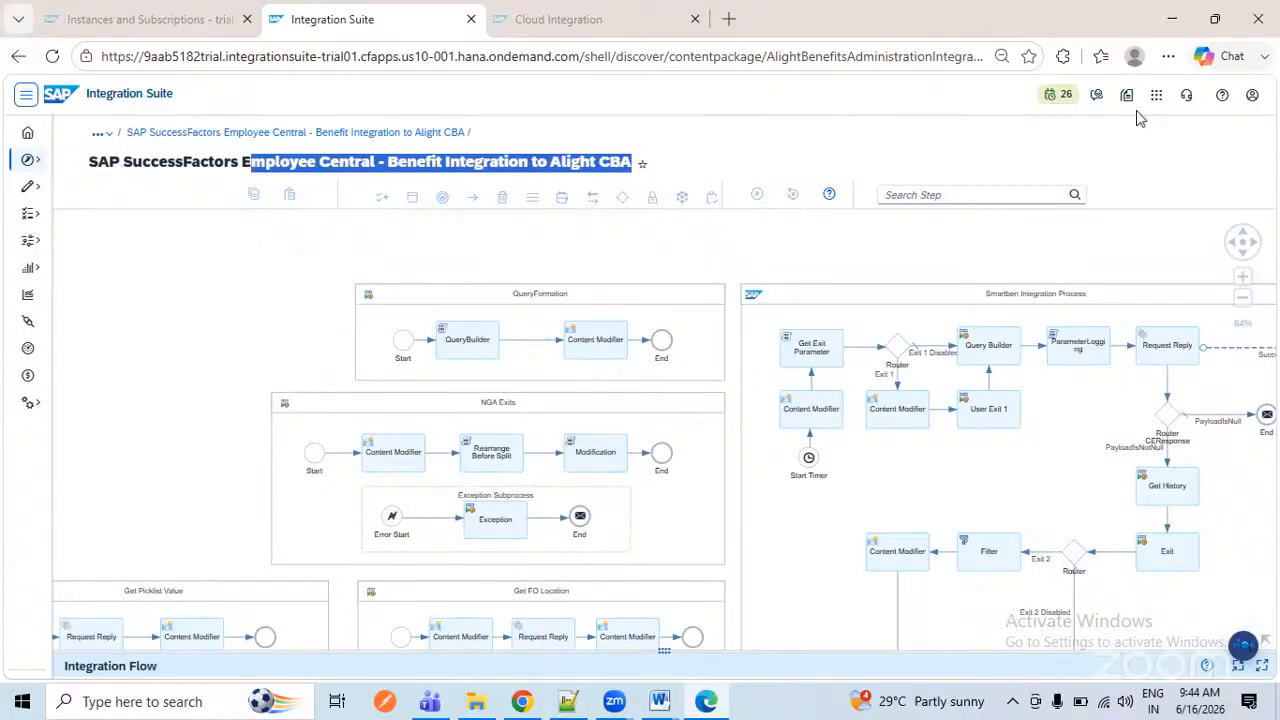
{"action": "double_click", "coordinate": [415, 162]}
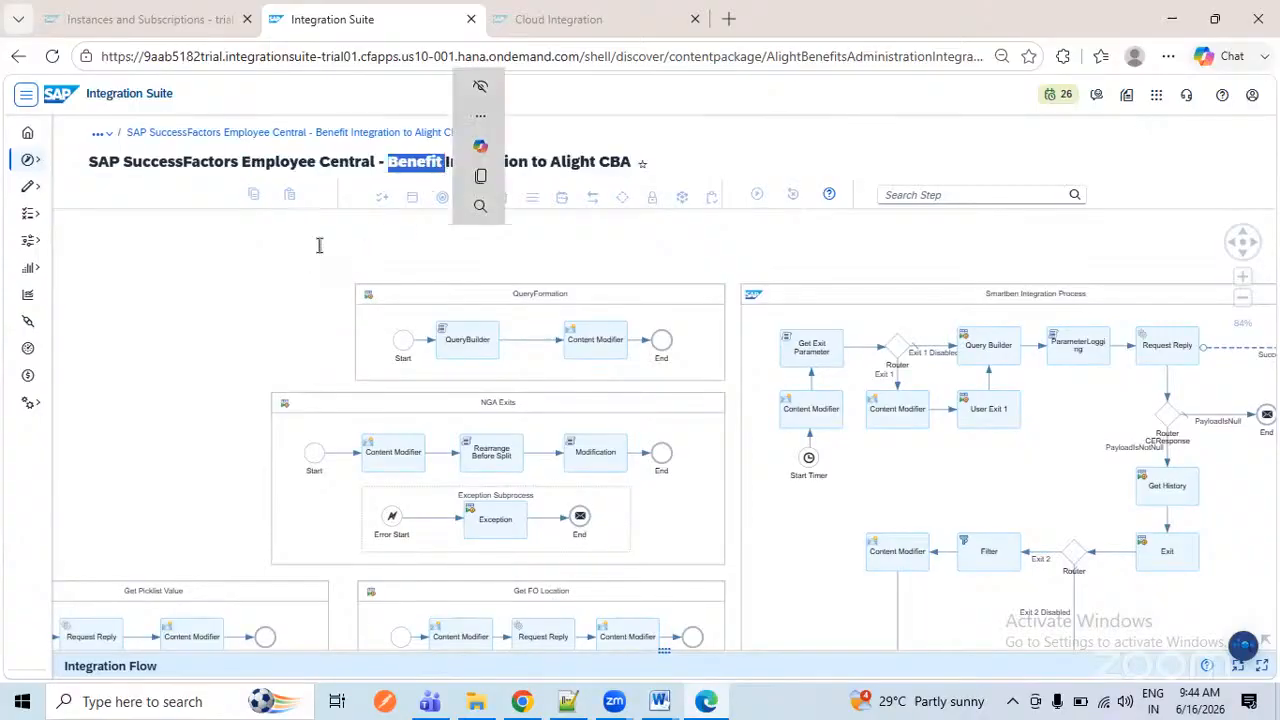
- Go back to the package's artifacts, return to the Discover Integrations catalog, and check its total package count
{"action": "left_click", "coordinate": [18, 56]}
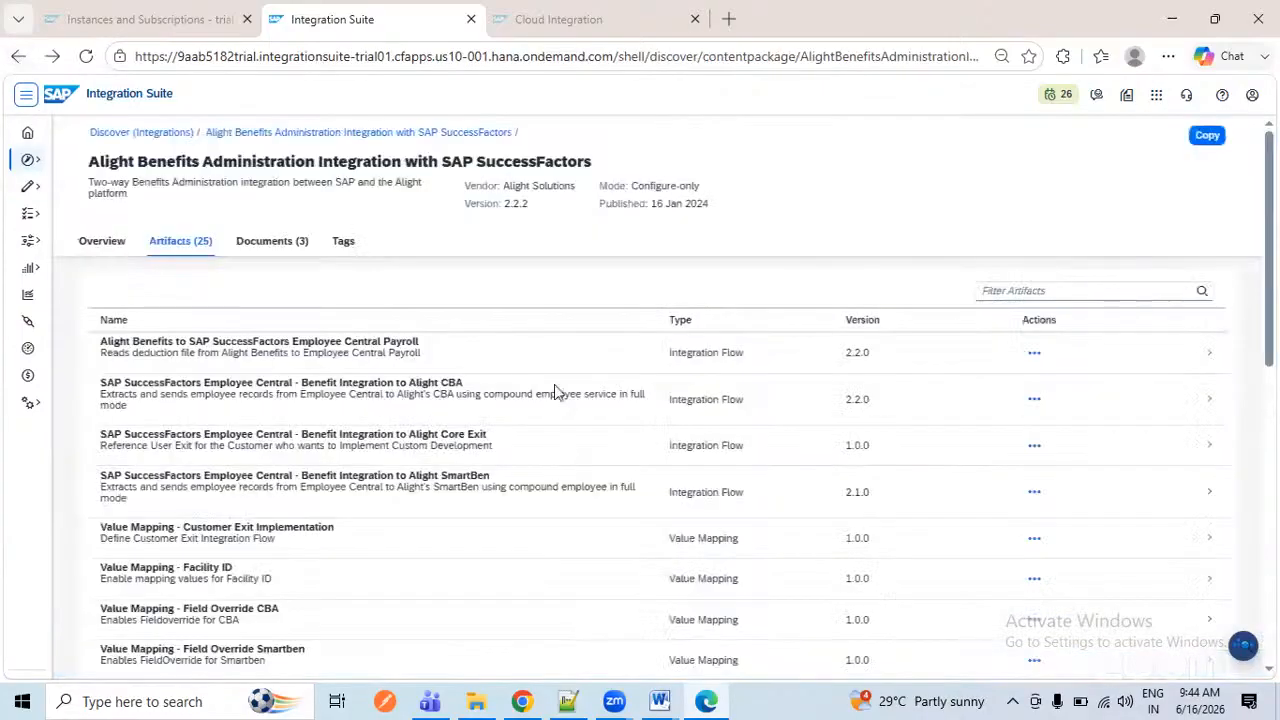
{"action": "left_click", "coordinate": [165, 133]}
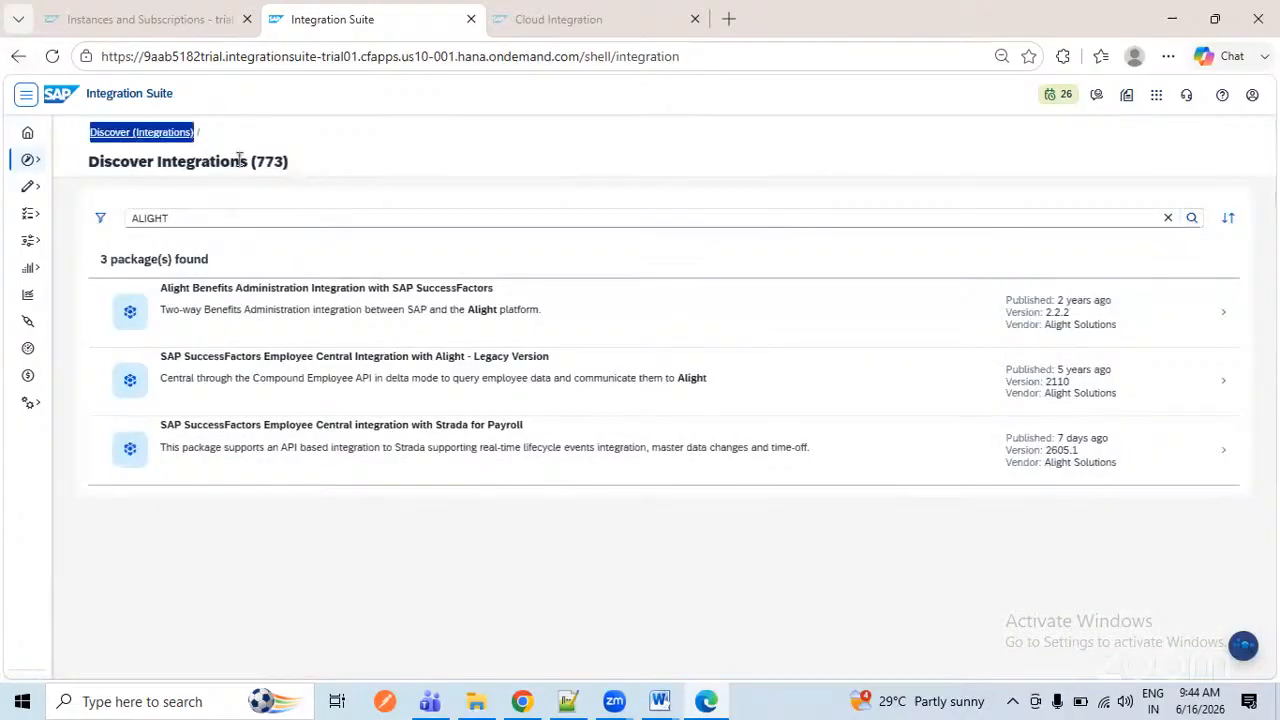
{"action": "double_click", "coordinate": [268, 161]}
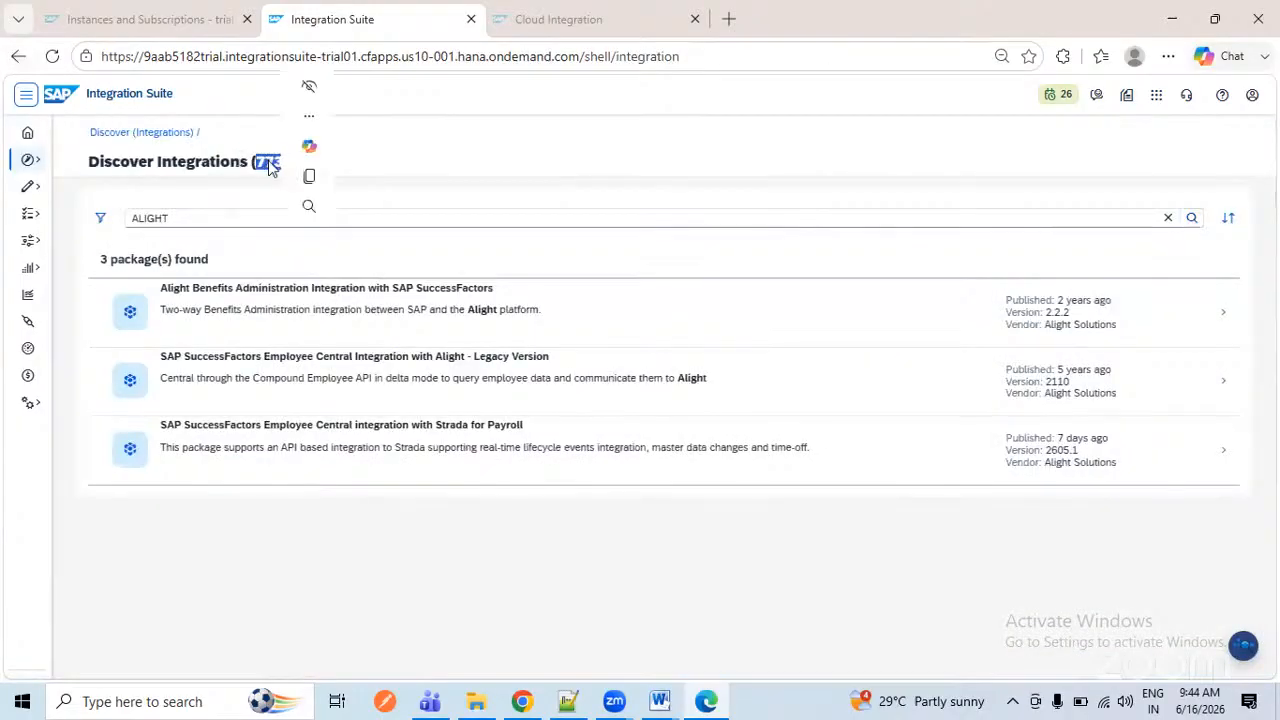
- Clear the ALIGHT search term from the Discover Integrations catalog
{"action": "left_click", "coordinate": [186, 216]}
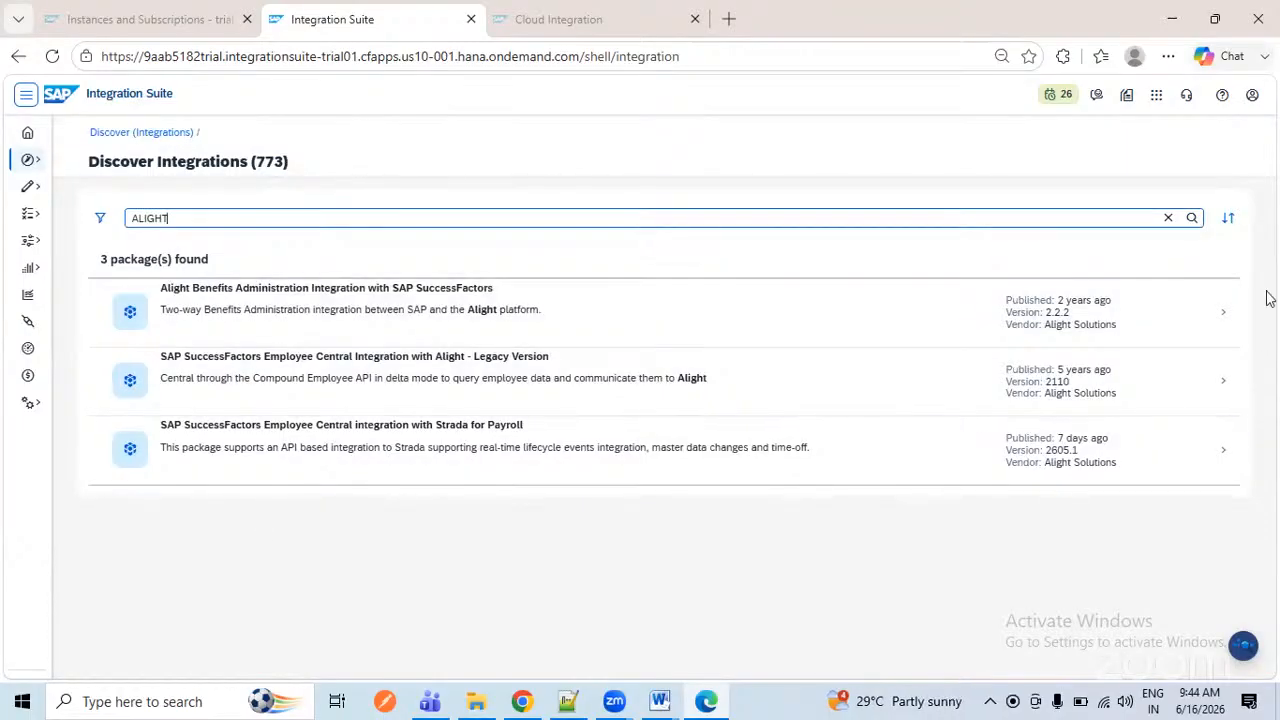
{"action": "left_click_drag", "start_coordinate": [376, 211], "coordinate": [133, 222]}
{"action": "key", "text": "BackSpace"}
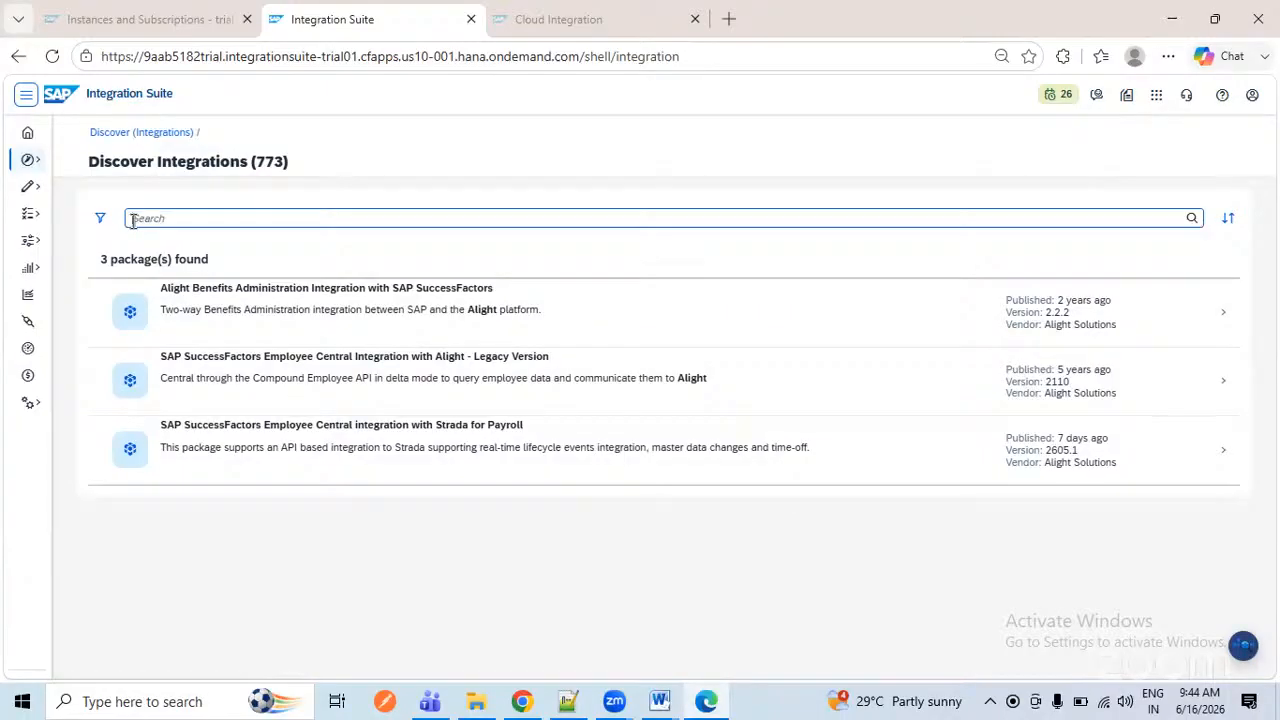
- Open the Integrations and APIs design area and collapse the Discover group in the side navigation
{"action": "left_click", "coordinate": [30, 160]}
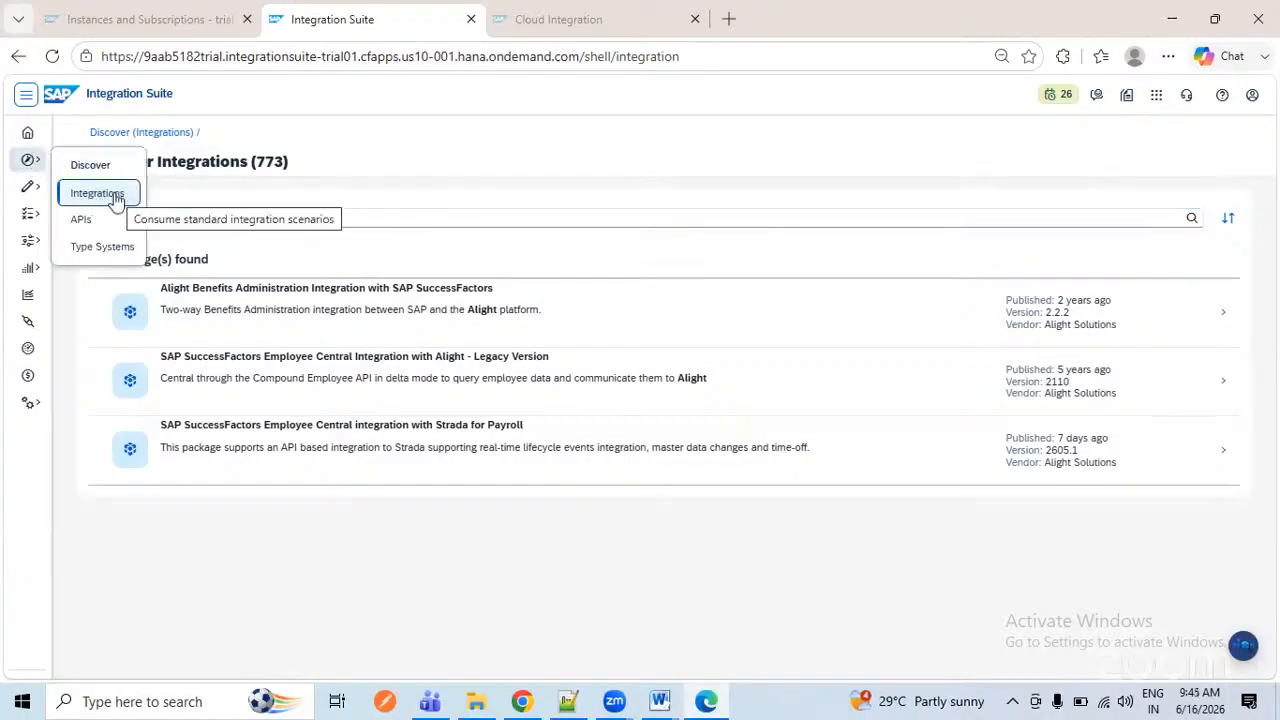
{"action": "left_click", "coordinate": [30, 187]}
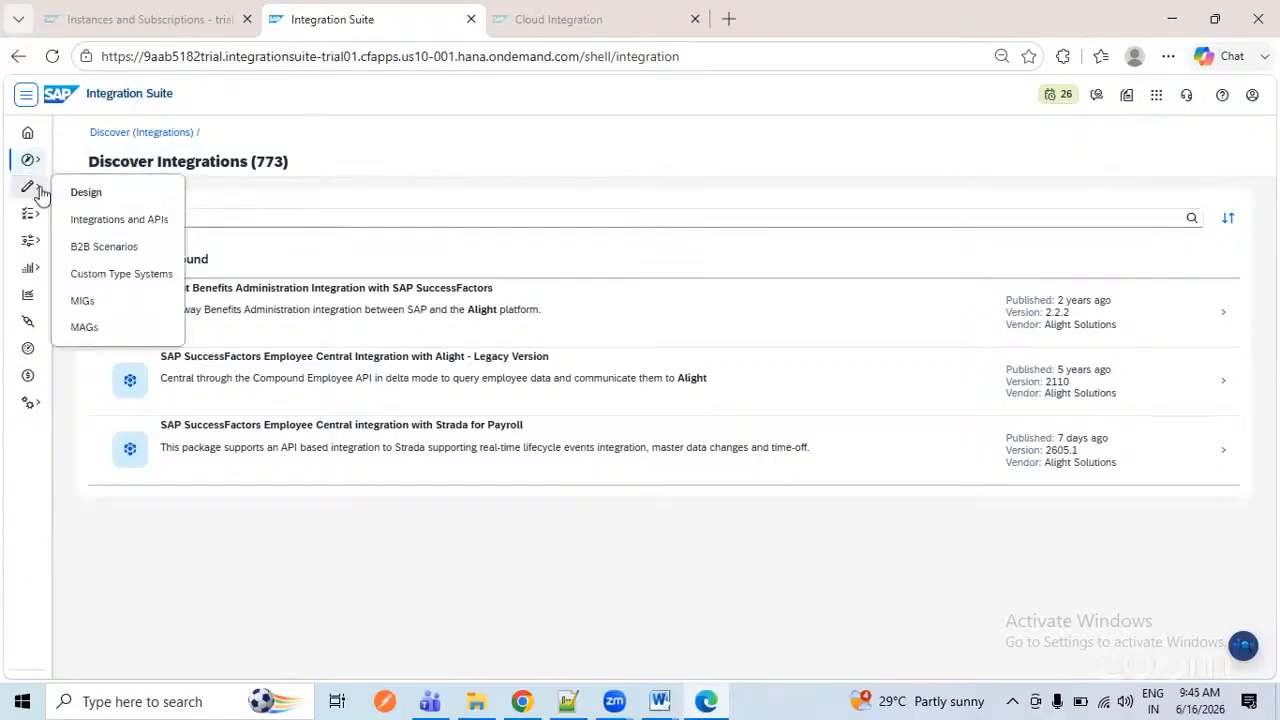
{"action": "left_click", "coordinate": [101, 222]}
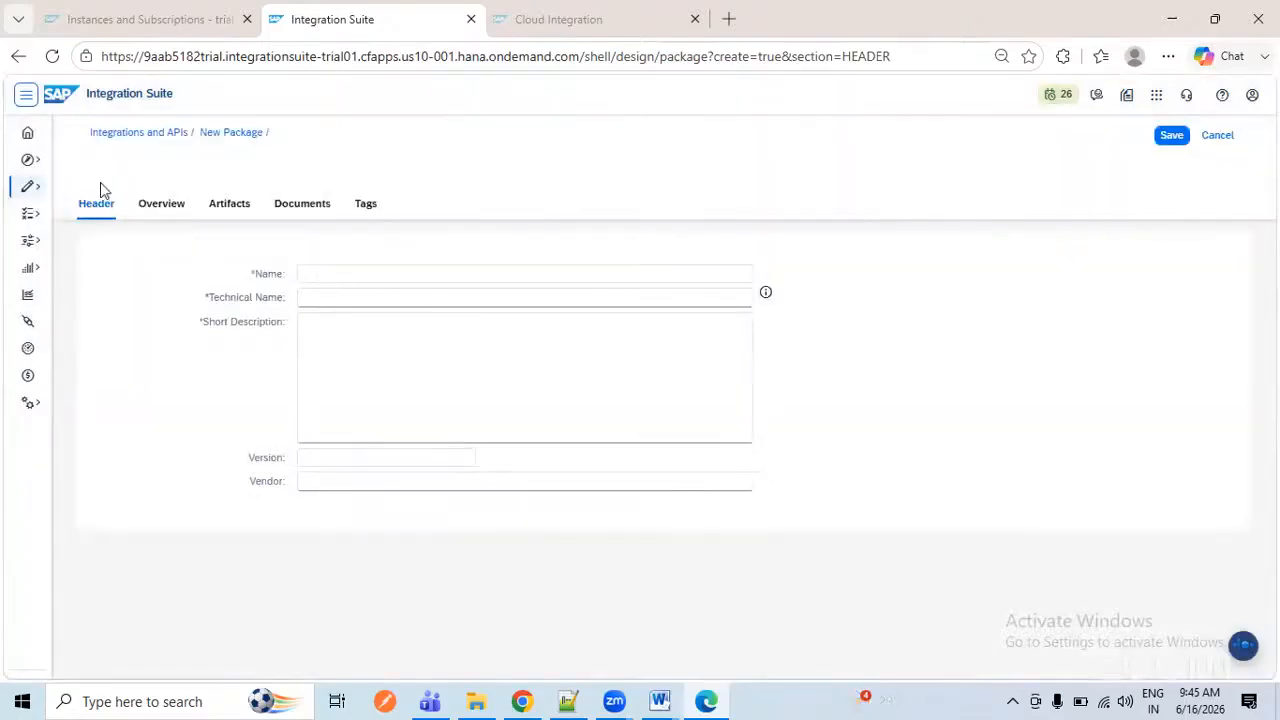
{"action": "left_click", "coordinate": [28, 186]}
{"action": "left_click", "coordinate": [97, 223]}
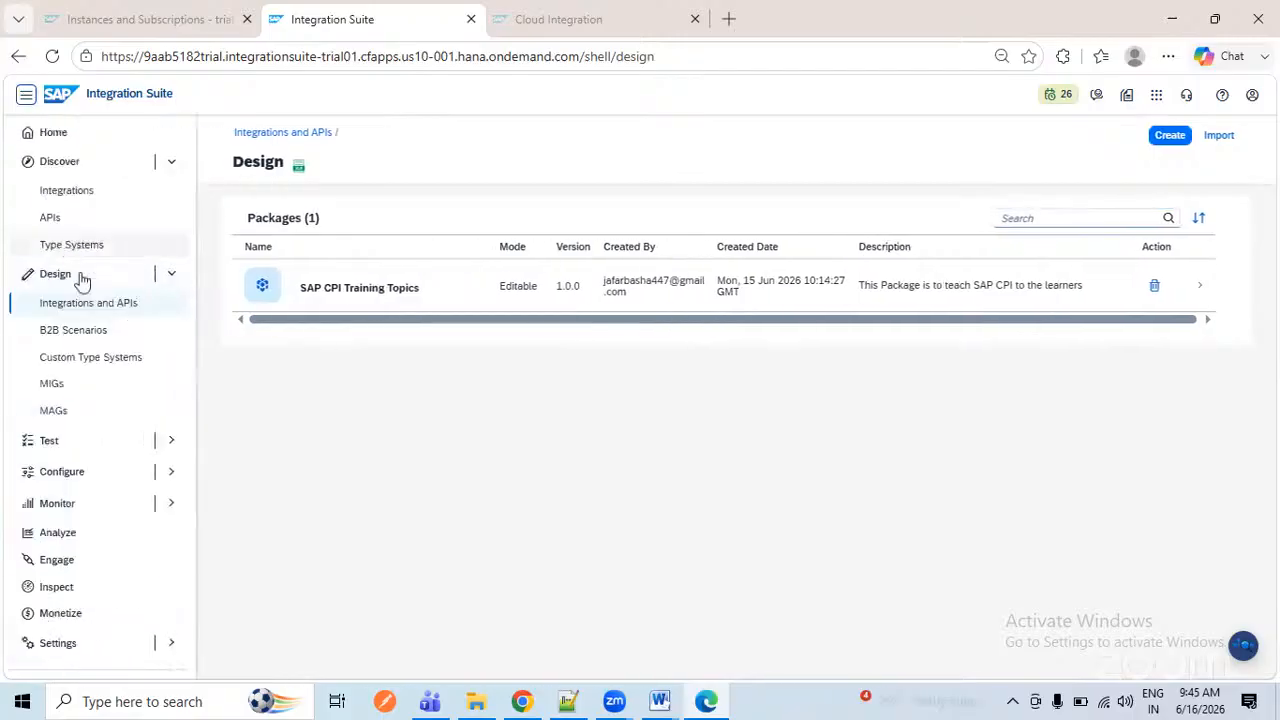
{"action": "left_click", "coordinate": [176, 164]}
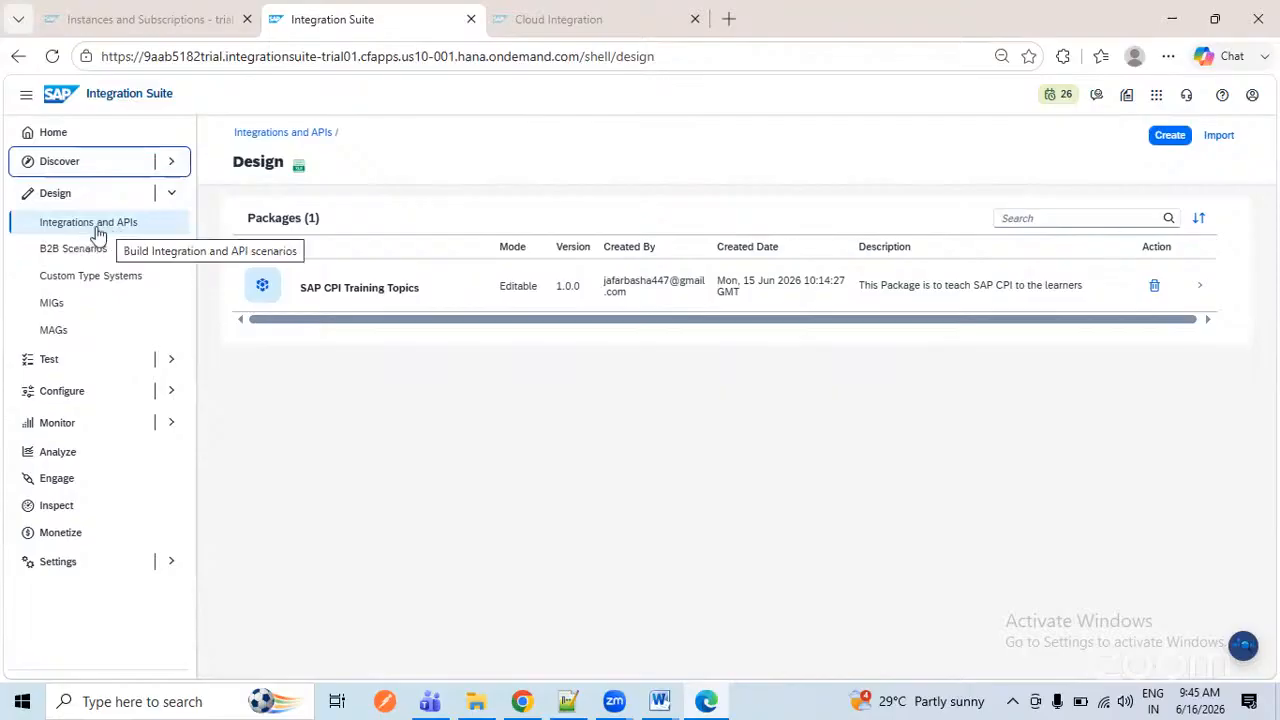
{"action": "left_click", "coordinate": [97, 232]}
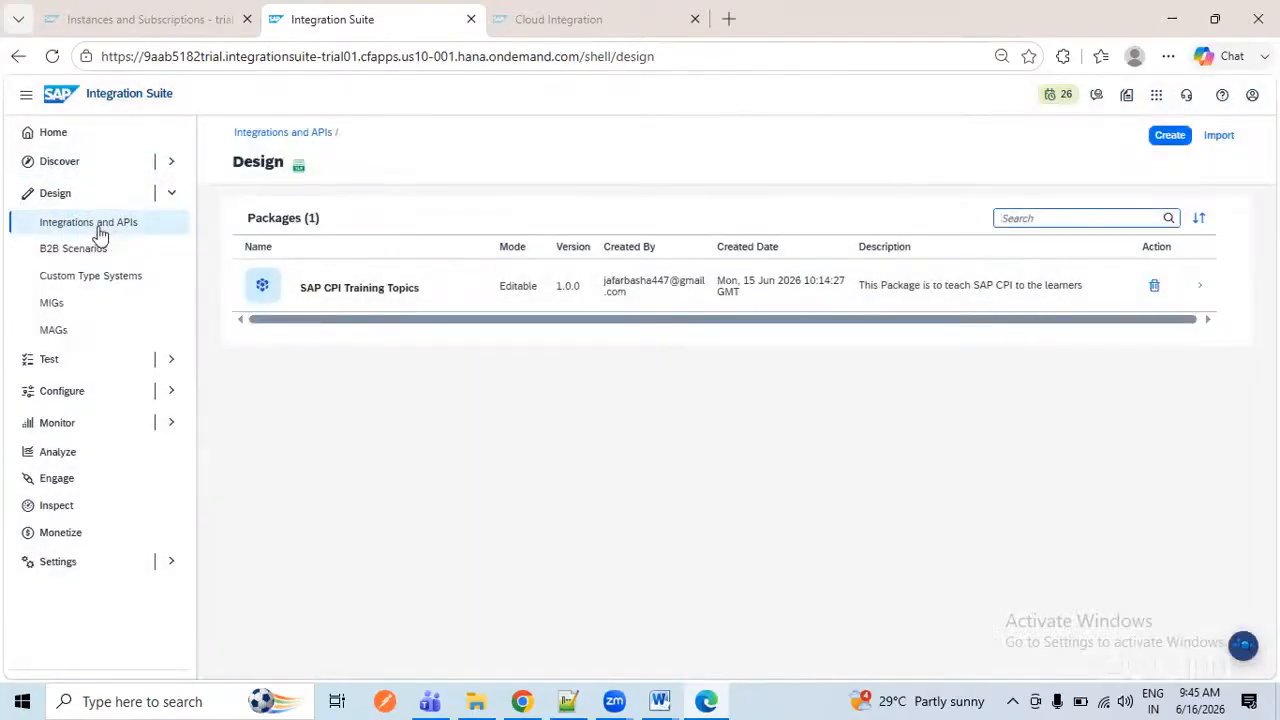
- Start a new integration package and name it SAP CPI Training New Batch
{"action": "left_click", "coordinate": [1170, 139]}
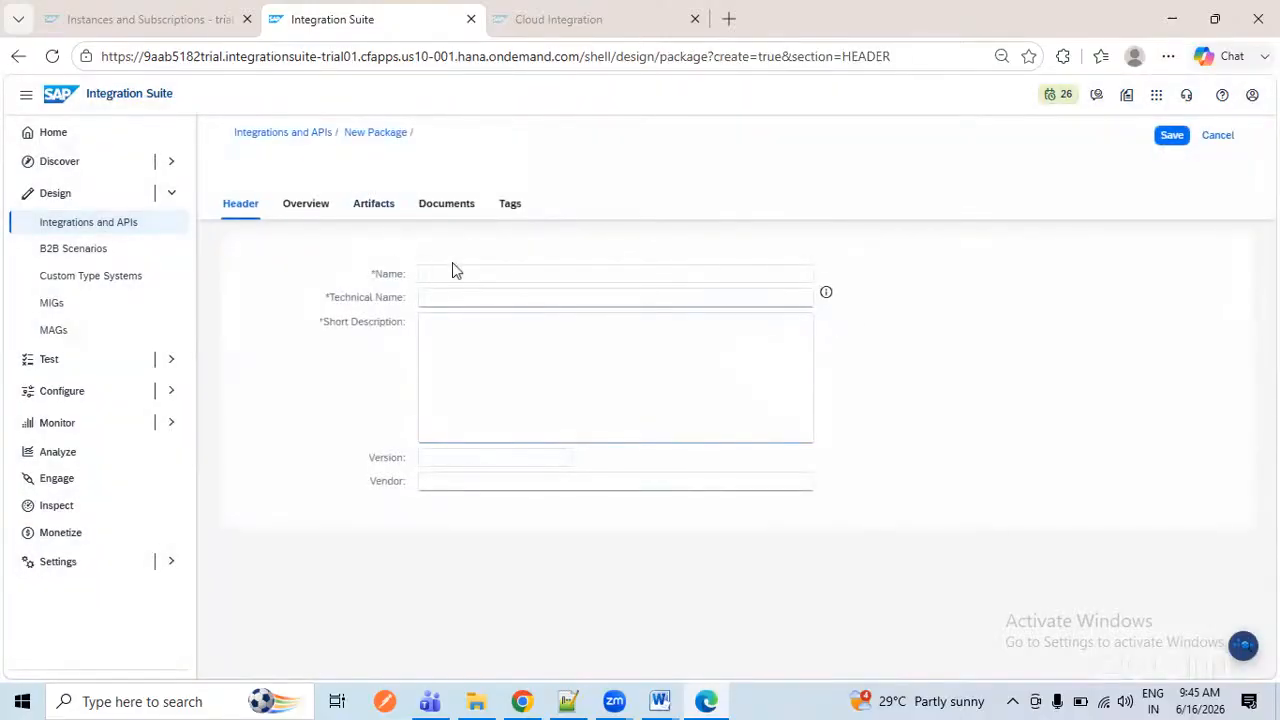
{"action": "left_click", "coordinate": [453, 274]}
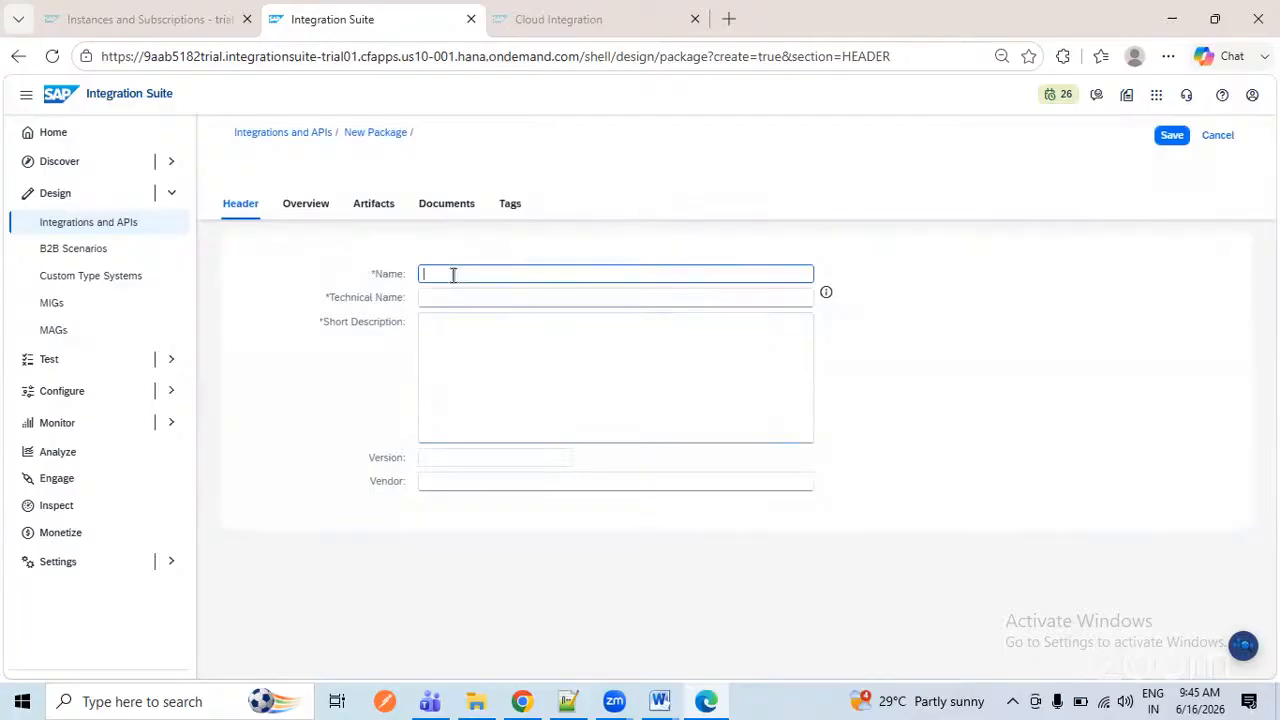
{"action": "type", "text": "SAP CPI Trainin"}
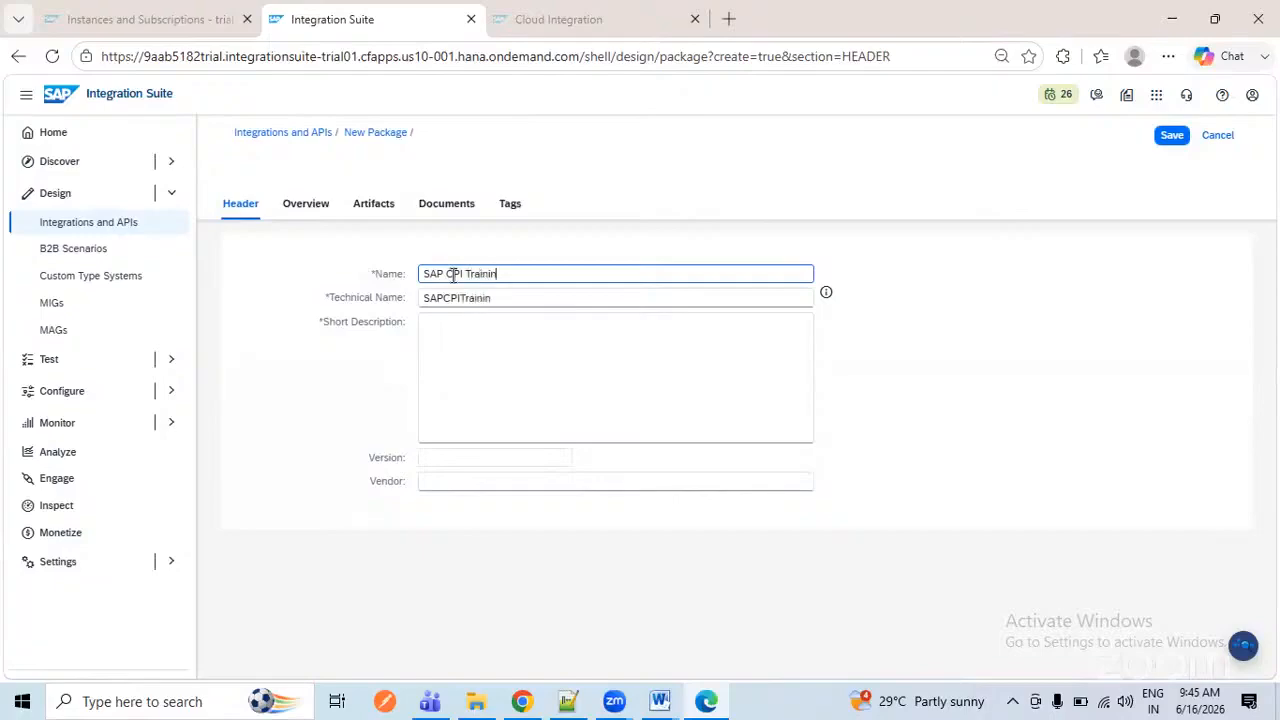
{"action": "type", "text": "g New Batch"}
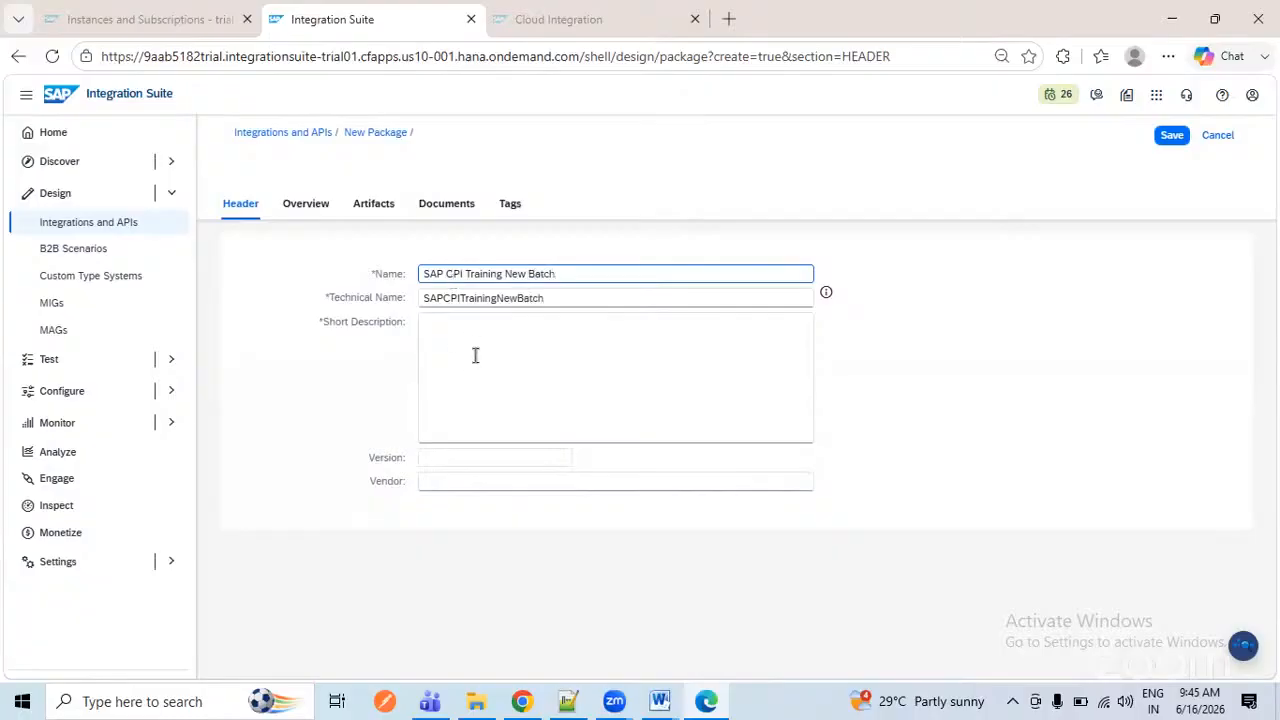
- Set the package's short description to "This is to learn SAP CPI" and save the package
{"action": "left_click", "coordinate": [475, 355]}
{"action": "type", "text": "This si"}
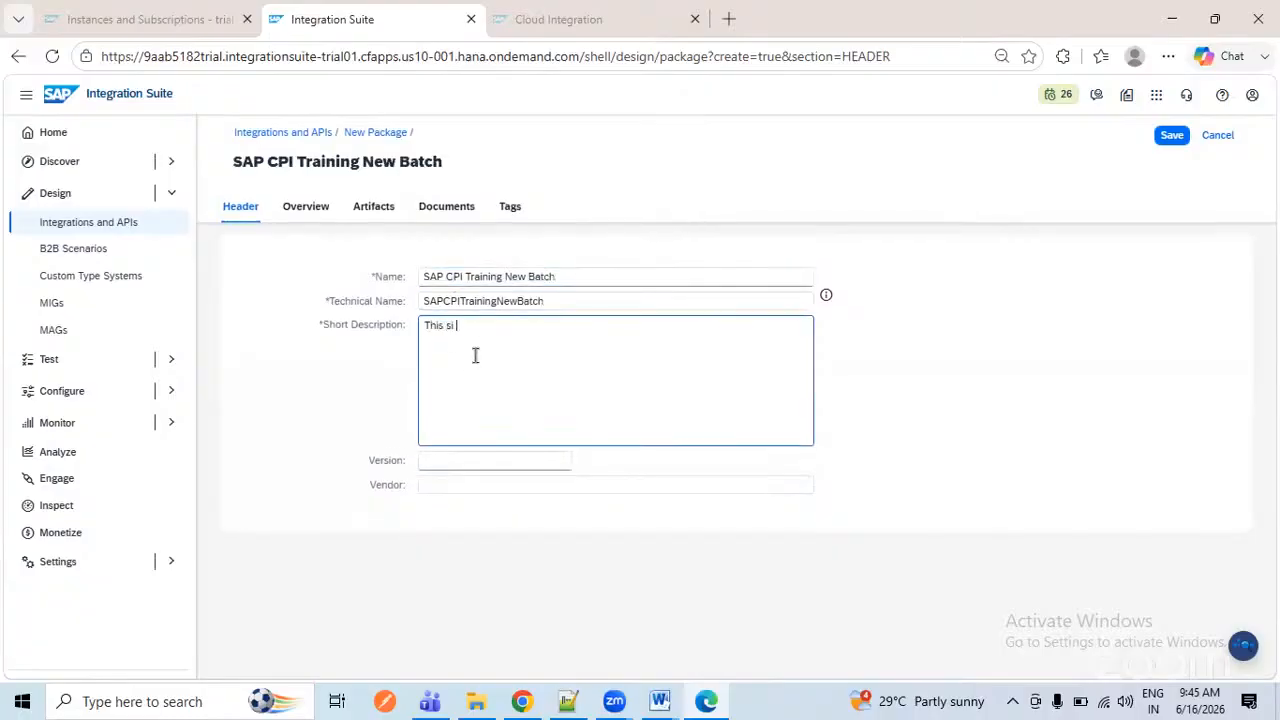
{"action": "type", "text": " to learn SAP CPI"}
{"action": "right_click", "coordinate": [449, 325]}
{"action": "left_click", "coordinate": [373, 388]}
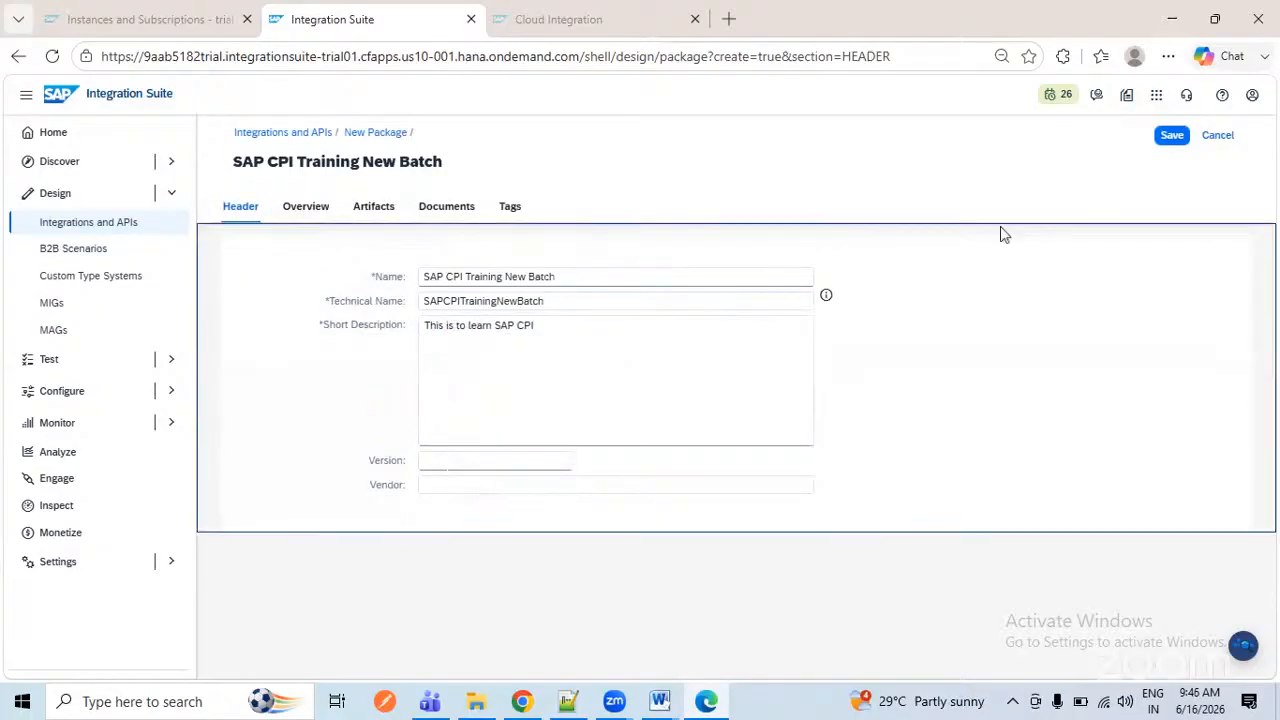
{"action": "left_click", "coordinate": [1163, 141]}
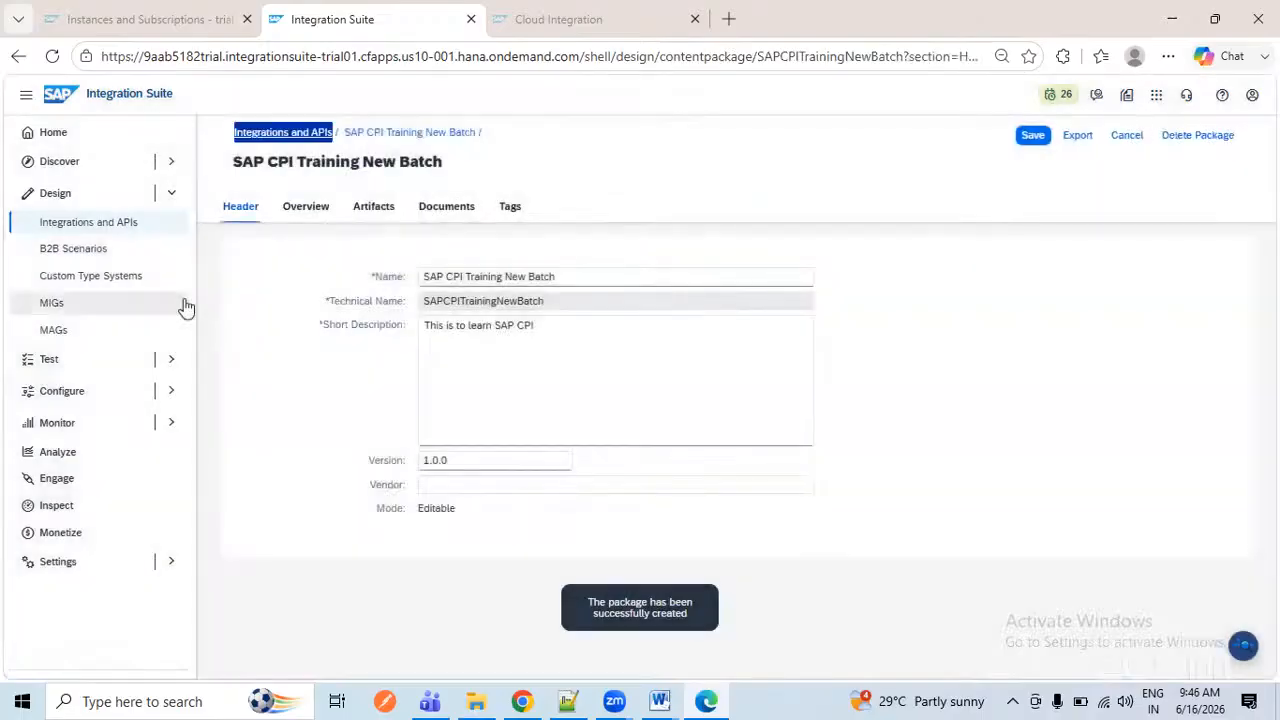
- Leave the package's edit mode and return to the list of design packages
{"action": "left_click", "coordinate": [1143, 139]}
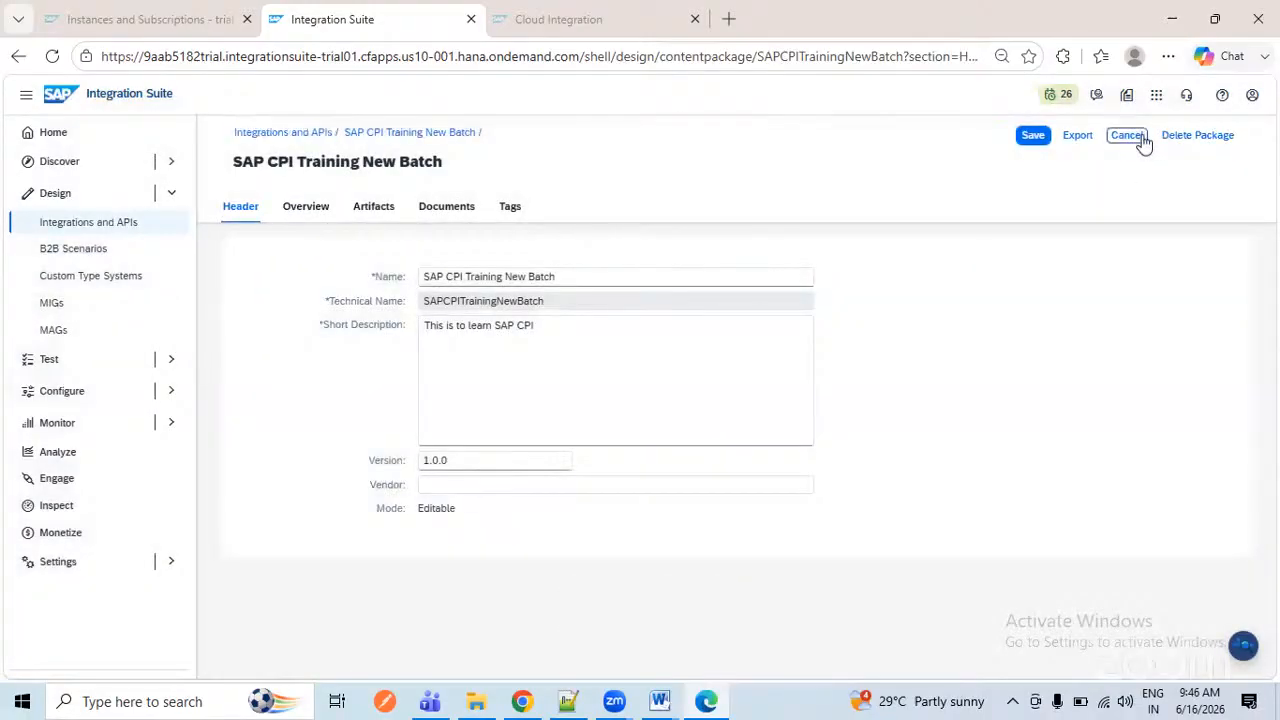
{"action": "left_click", "coordinate": [318, 133]}
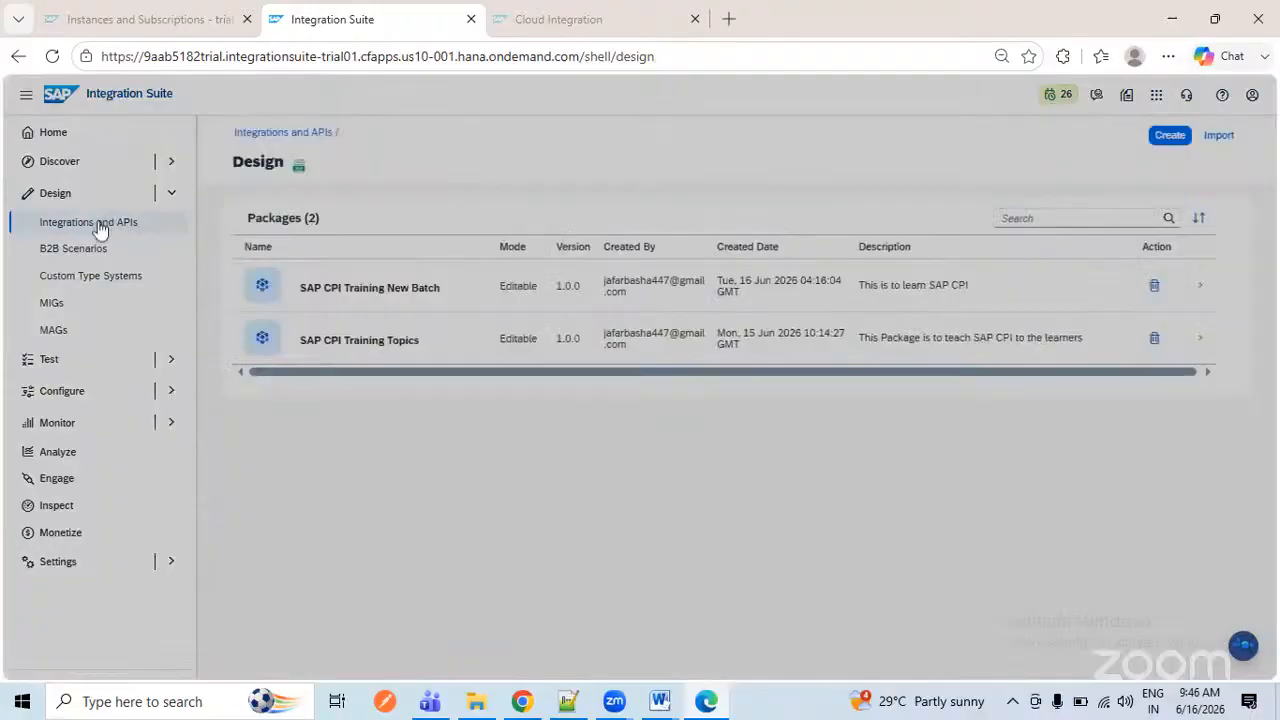
{"action": "left_click", "coordinate": [98, 226]}
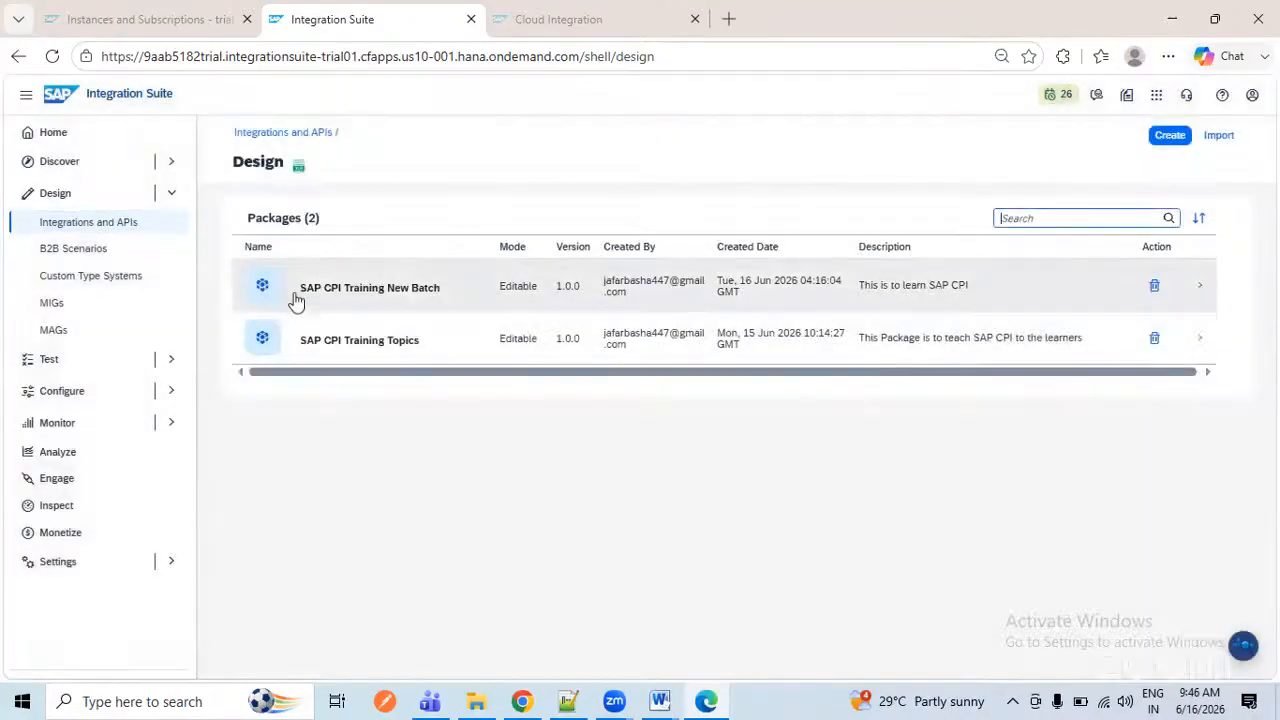
- Open the SAP CPI Training New Batch package and collapse the side navigation
{"action": "left_click", "coordinate": [325, 298]}
{"action": "left_click_drag", "start_coordinate": [325, 298], "coordinate": [449, 300]}
{"action": "left_click", "coordinate": [514, 577]}
{"action": "left_click", "coordinate": [524, 298]}
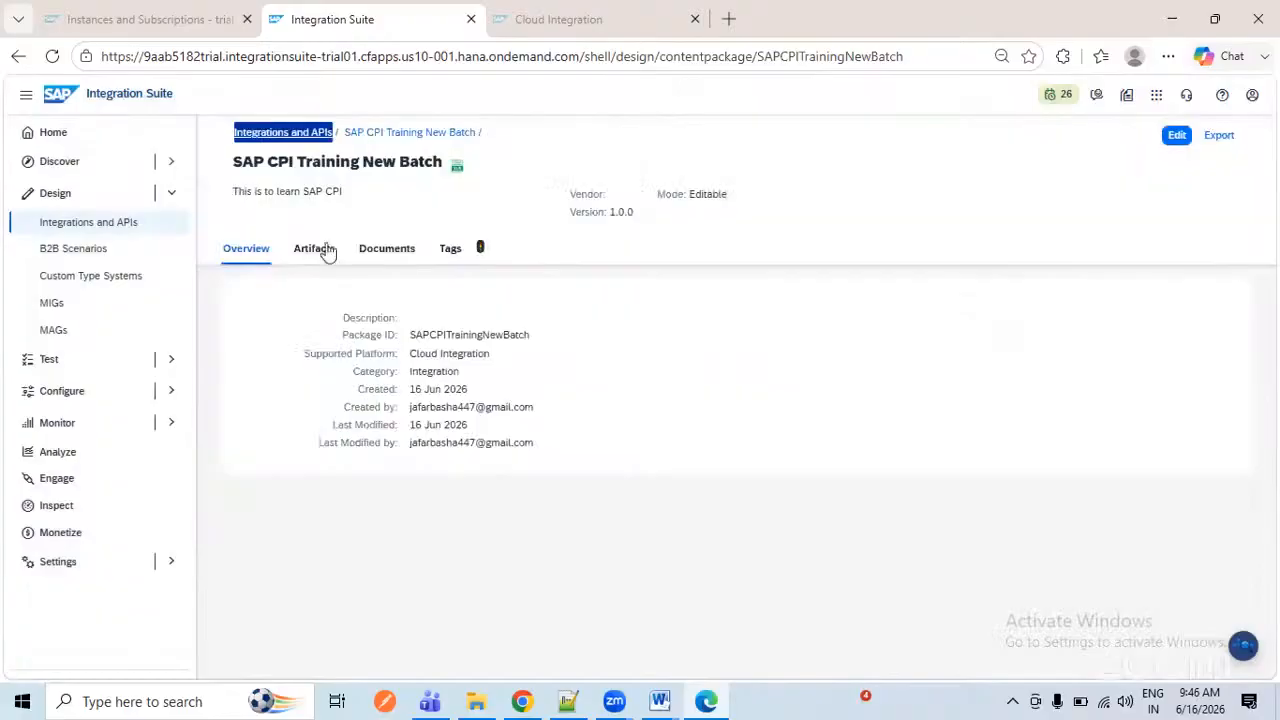
{"action": "left_click", "coordinate": [27, 95]}
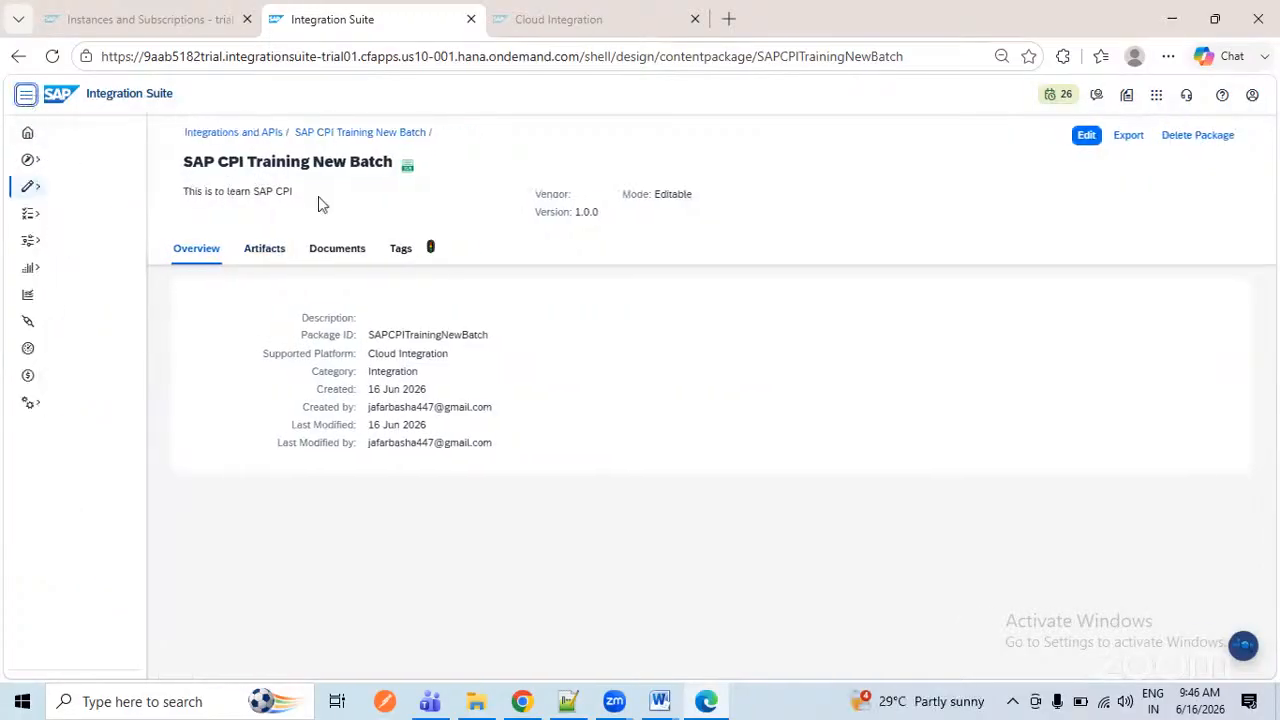
{"action": "left_click_drag", "start_coordinate": [209, 163], "coordinate": [424, 206]}
{"action": "left_click", "coordinate": [424, 206]}
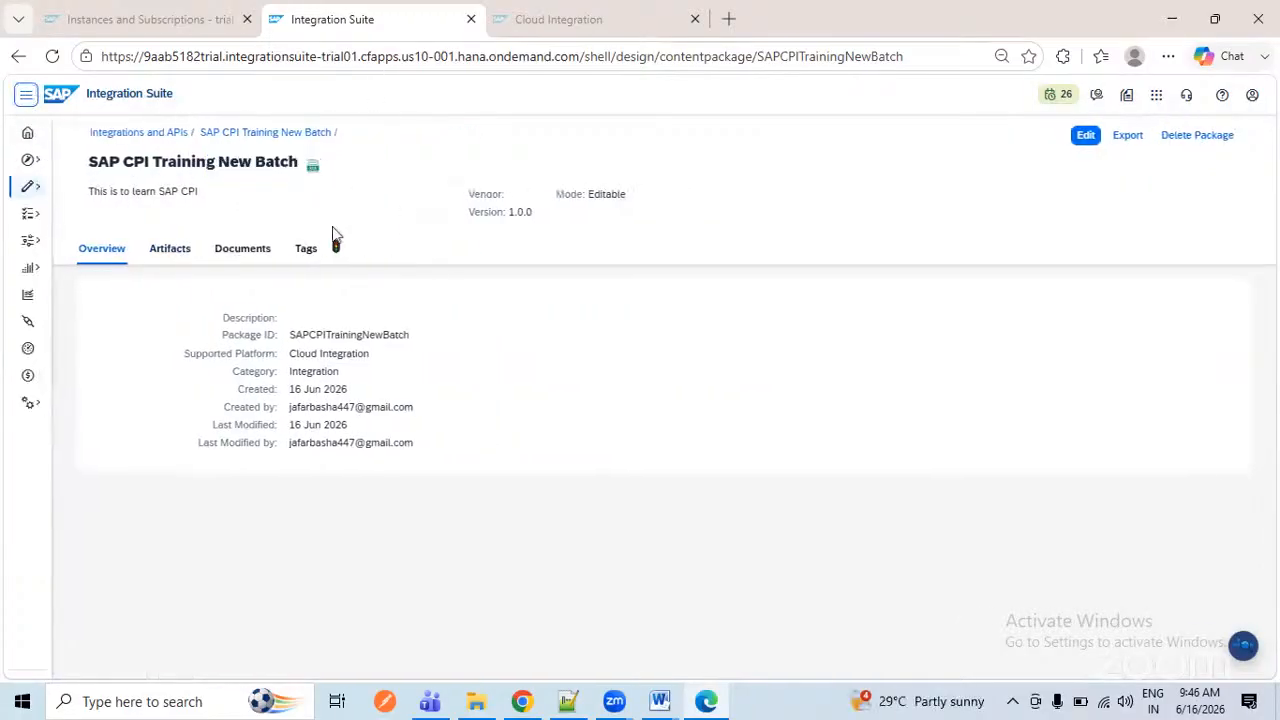
- Put the package's artifacts into edit mode and show the artifact types that can be added
{"action": "left_click", "coordinate": [183, 254]}
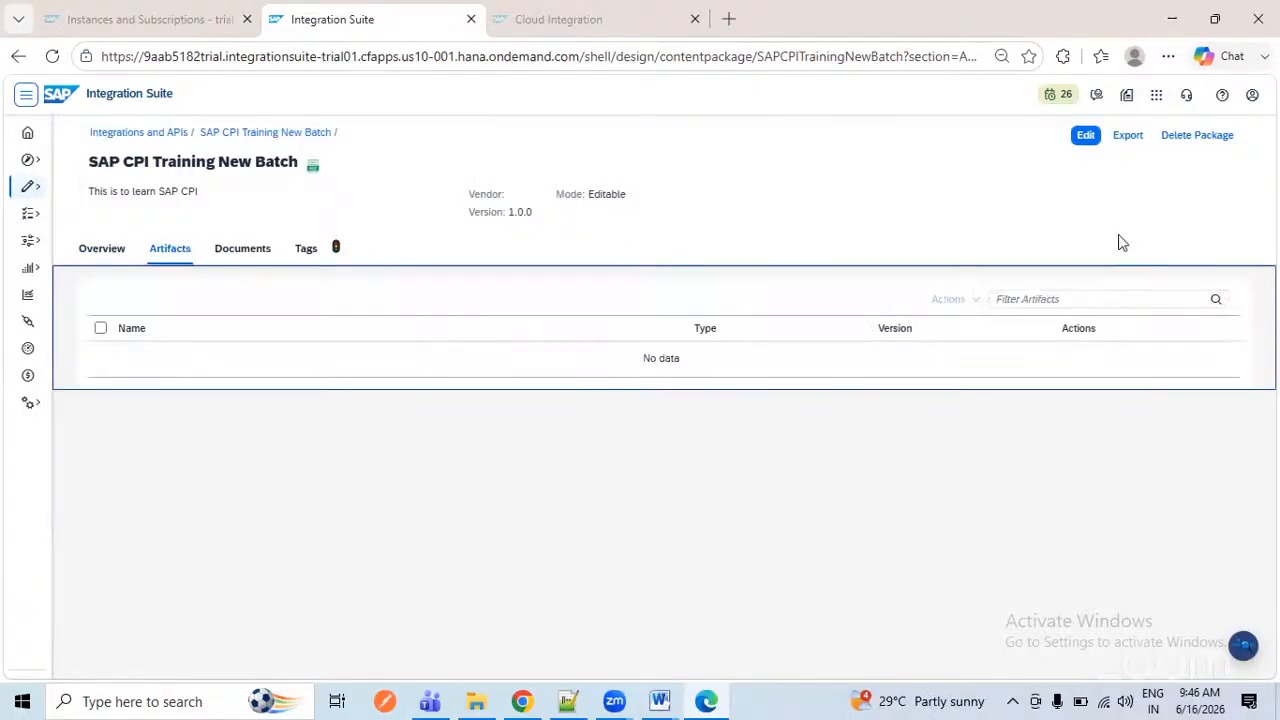
{"action": "left_click", "coordinate": [1085, 136]}
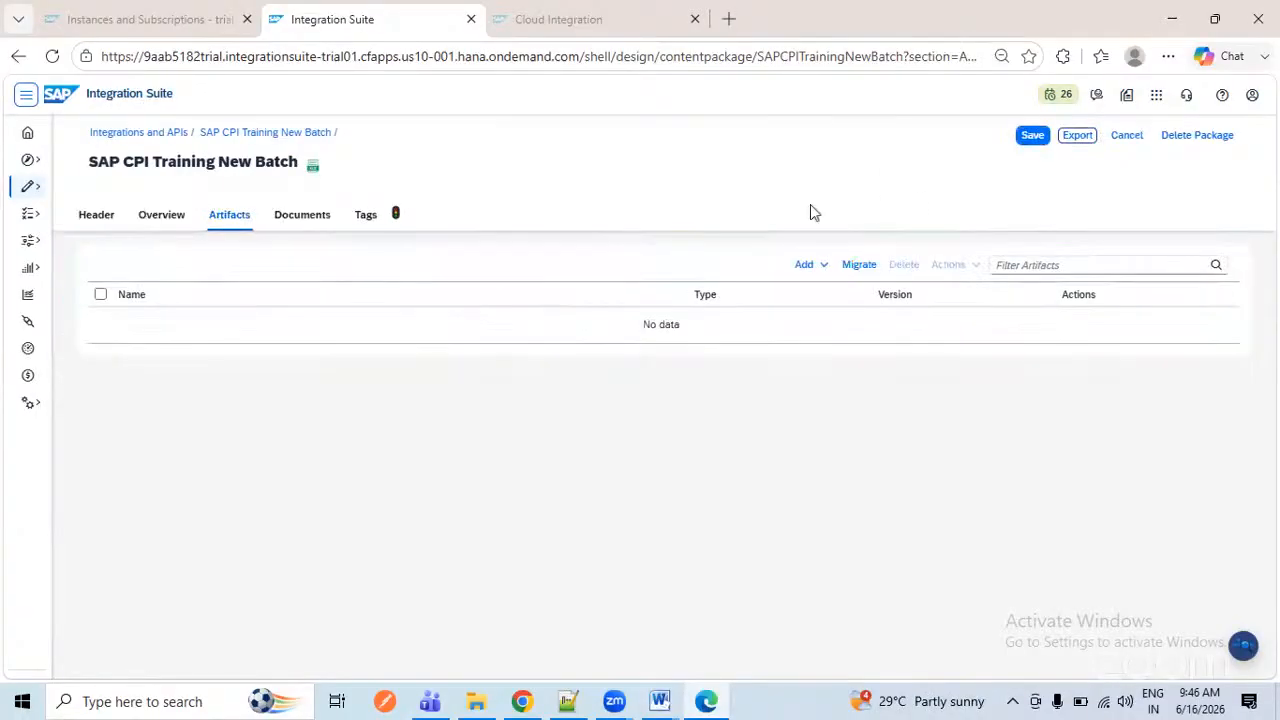
{"action": "left_click", "coordinate": [823, 268]}
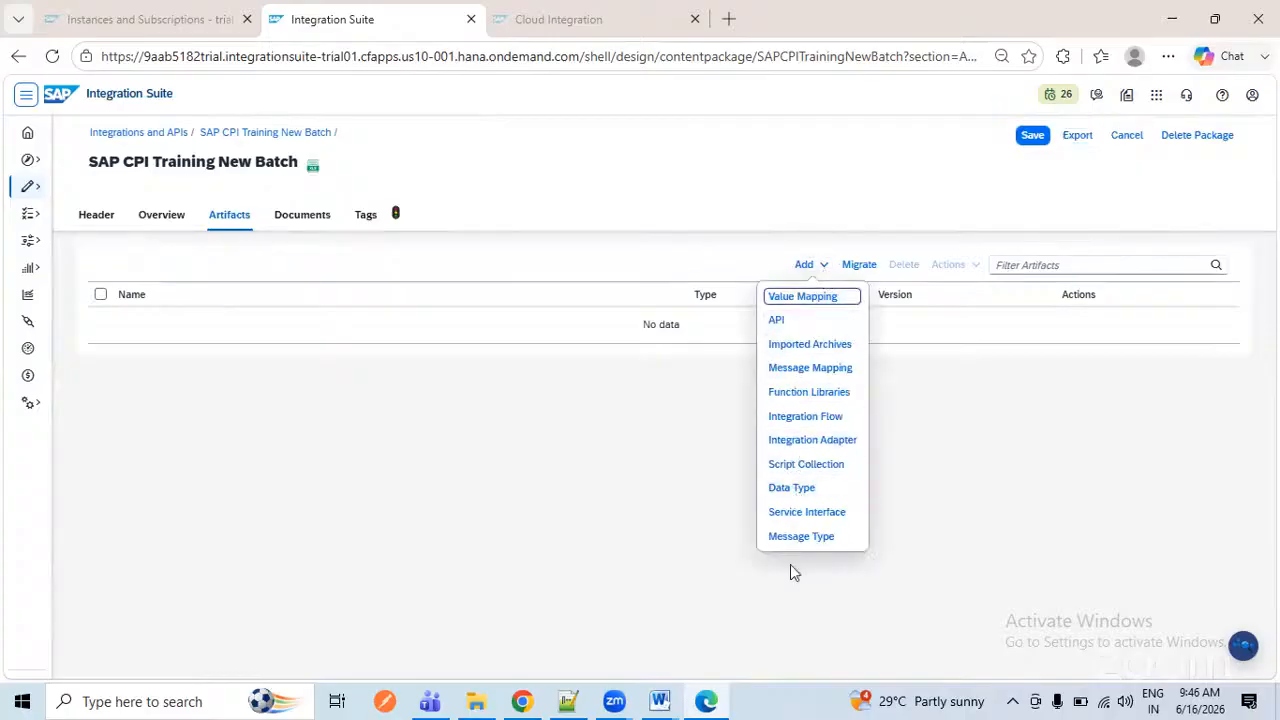
- Start a new integration flow artifact and name it EndPoint Generation Demo-1
{"action": "left_click", "coordinate": [829, 423]}
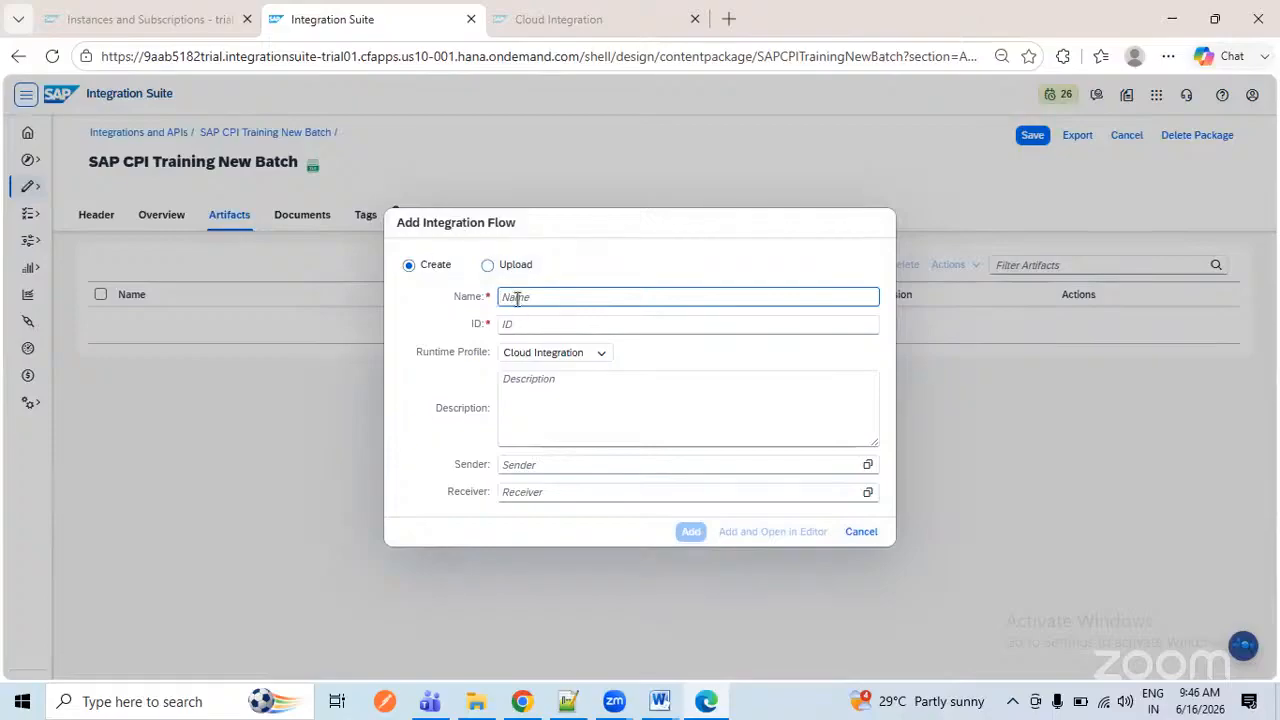
{"action": "type", "text": "S"}
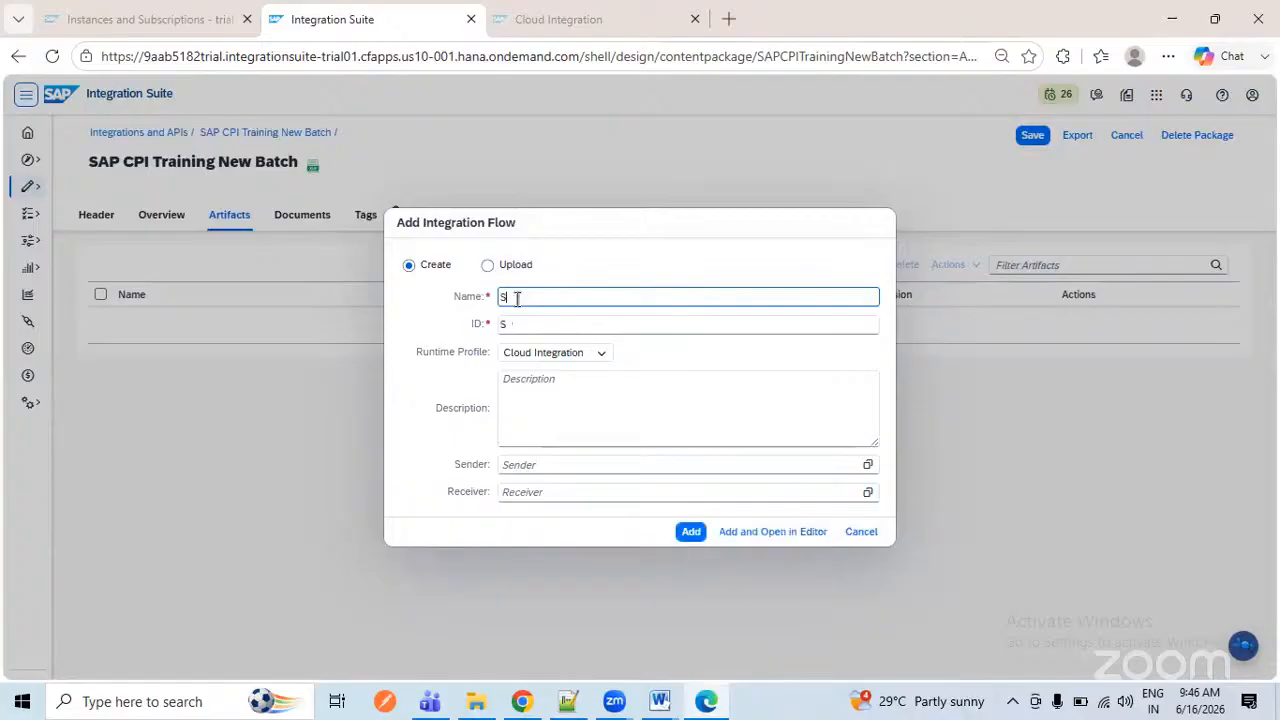
{"action": "key", "text": "BackSpace"}
{"action": "type", "text": "Demo1"}
{"action": "key", "text": "ctrl+a"}
{"action": "type", "text": "EndPoint Generation Demo"}
{"action": "type", "text": "1"}
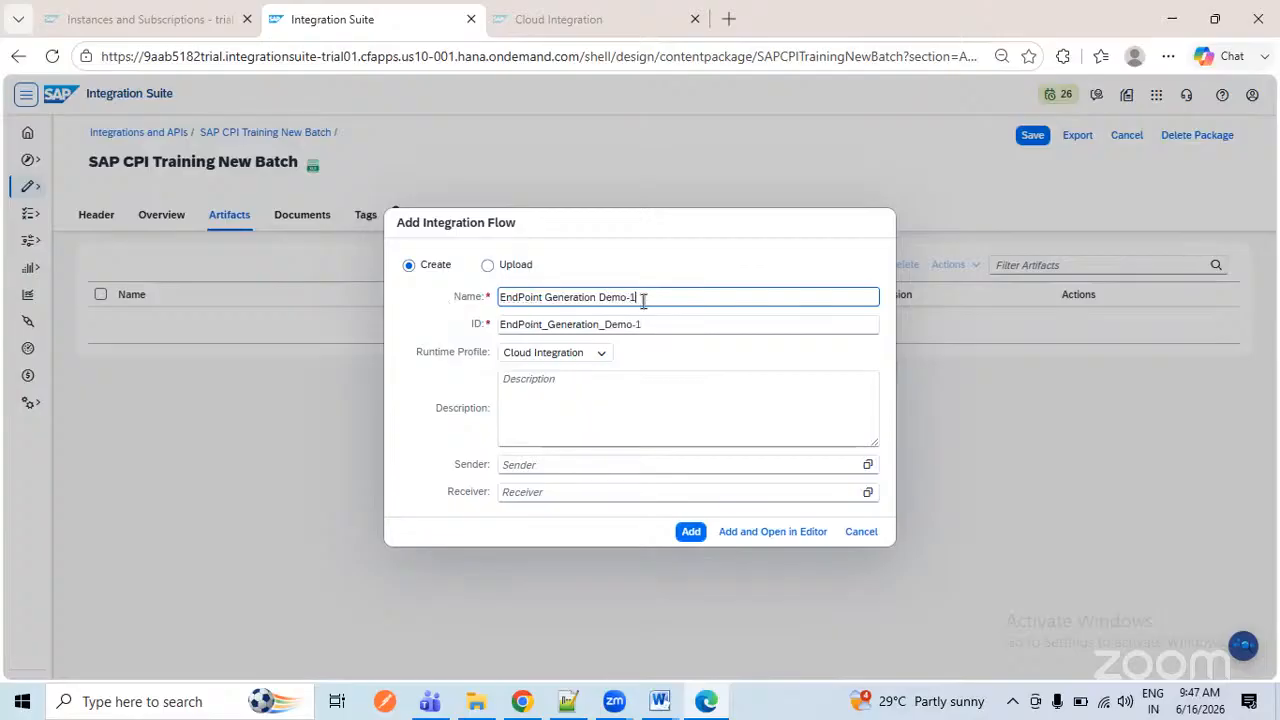
- Describe the integration flow as "This interface is to generate the endpoint and trigger the interface from postman."
{"action": "left_click", "coordinate": [643, 387]}
{"action": "type", "text": "This In"}
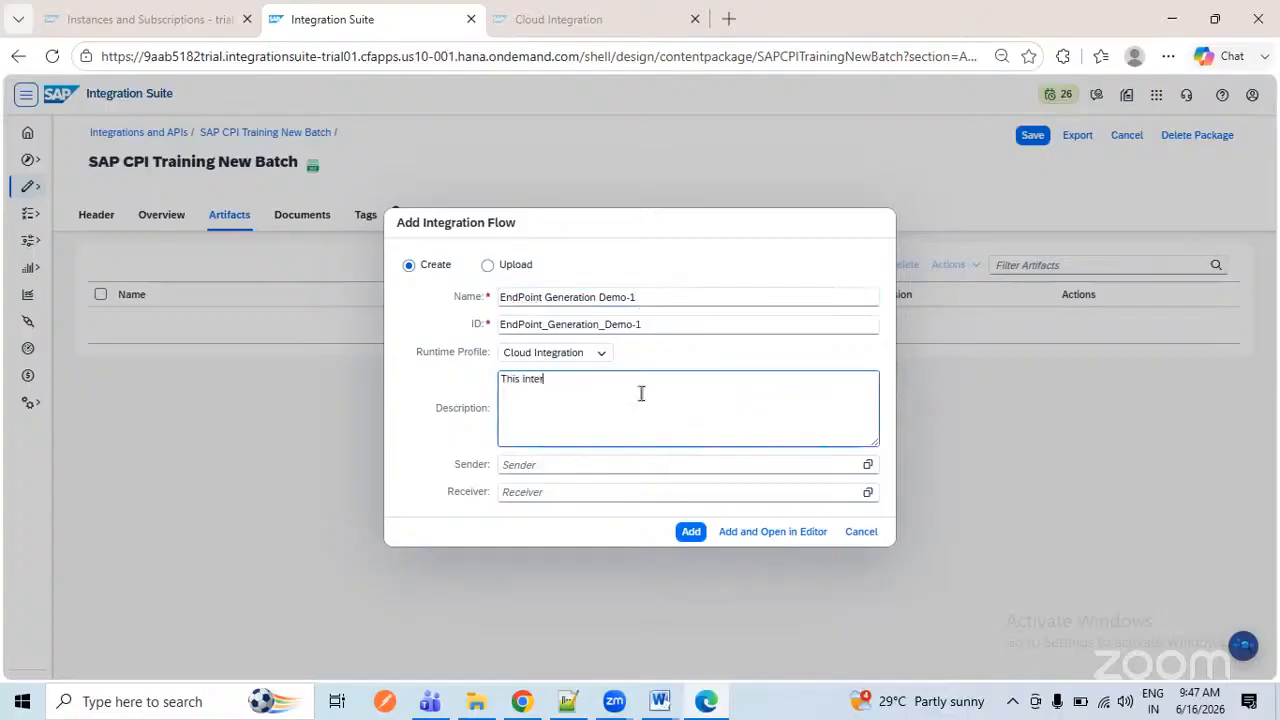
{"action": "type", "text": "terface is to generate"}
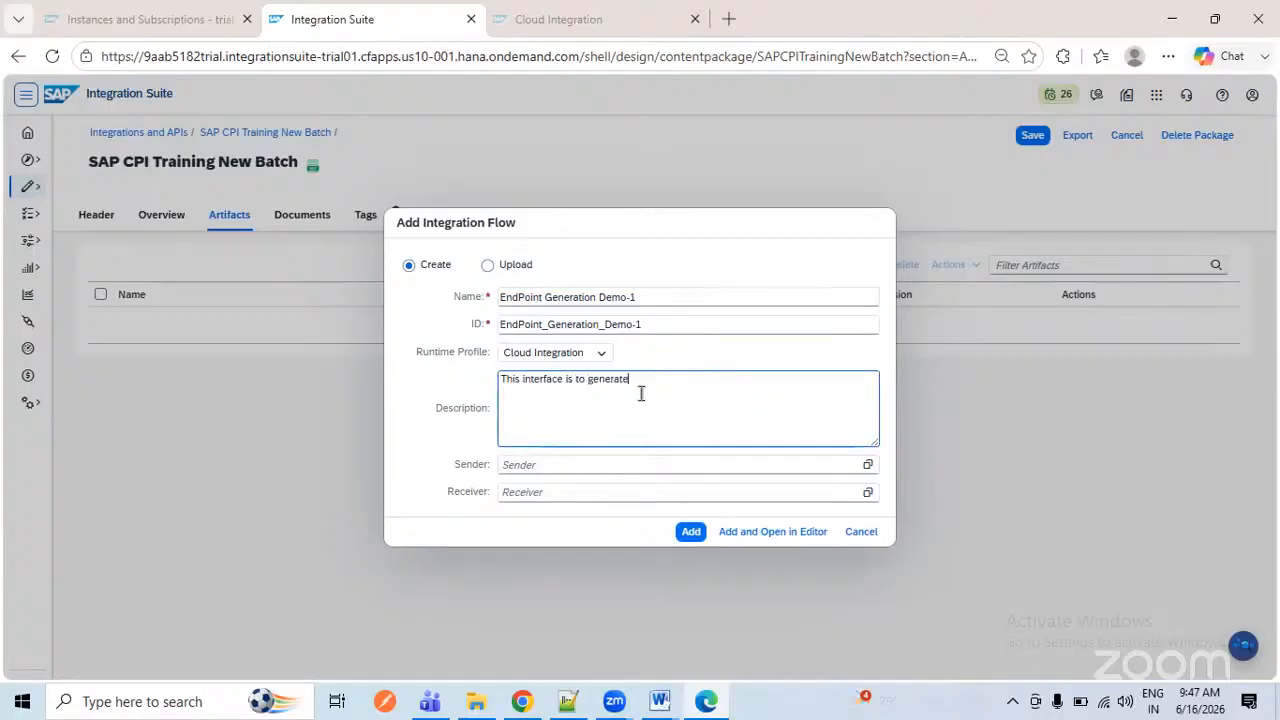
{"action": "type", "text": " the endpoint and trigger the in"}
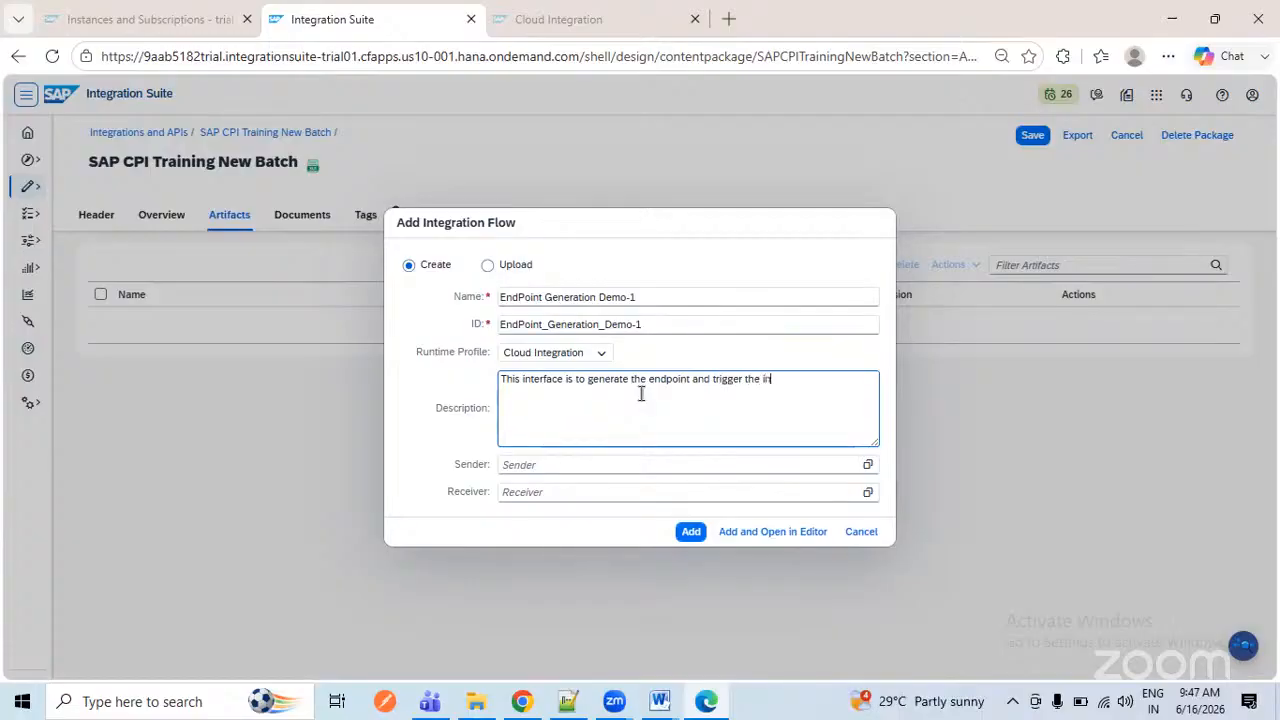
{"action": "type", "text": "terface from postman."}
{"action": "left_click", "coordinate": [667, 322]}
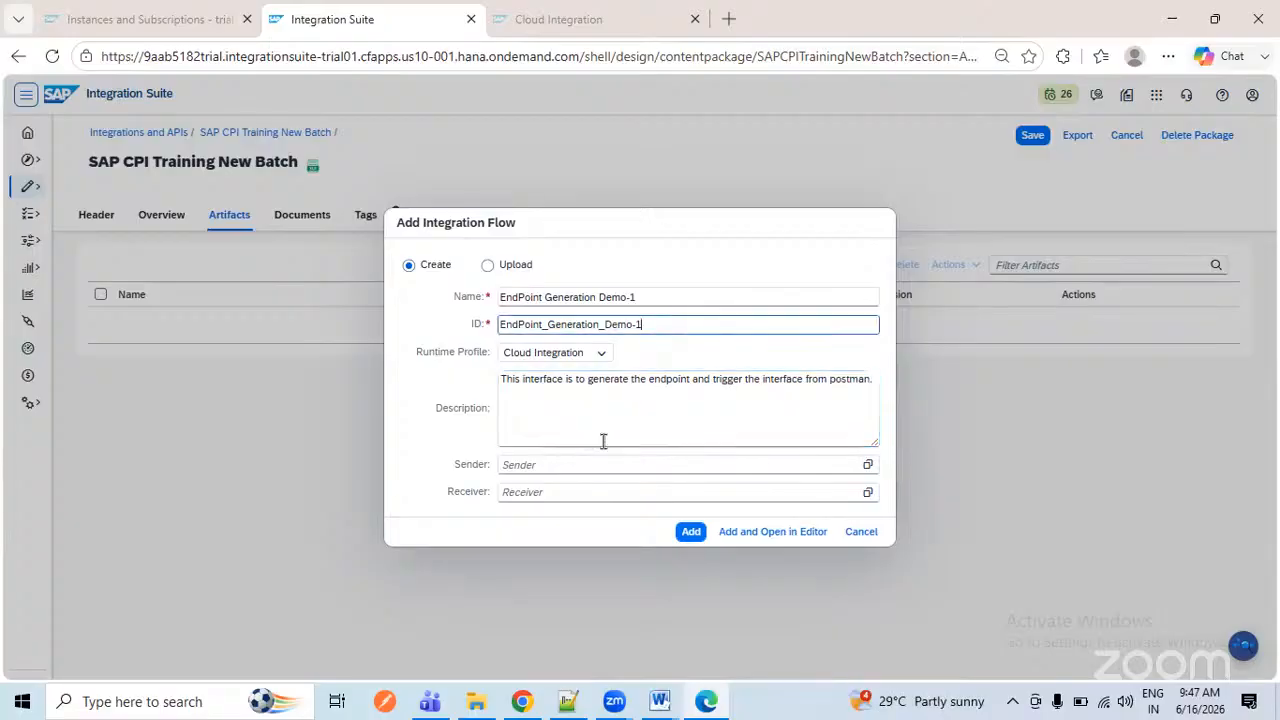
- Launch Postman, add the EndPoint Generation Demo-1 integration flow to the package, and highlight its name among the artifacts
{"action": "left_click", "coordinate": [389, 705]}
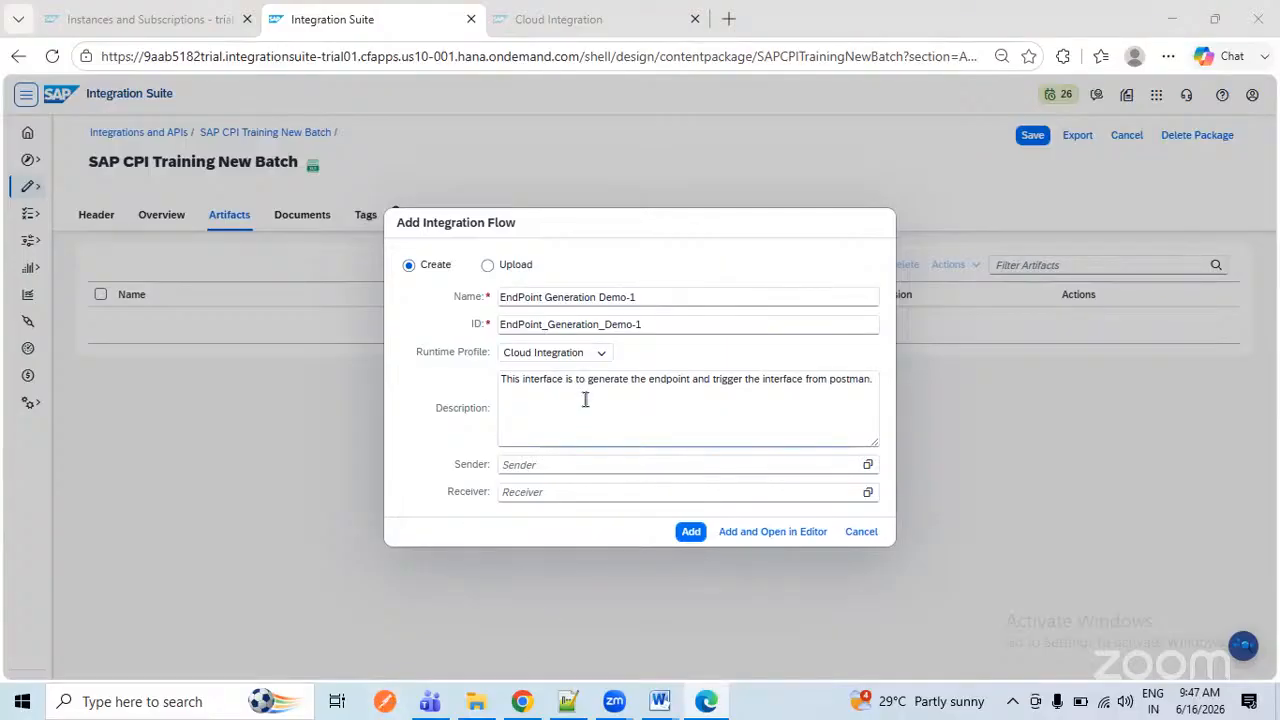
{"action": "left_click", "coordinate": [791, 295]}
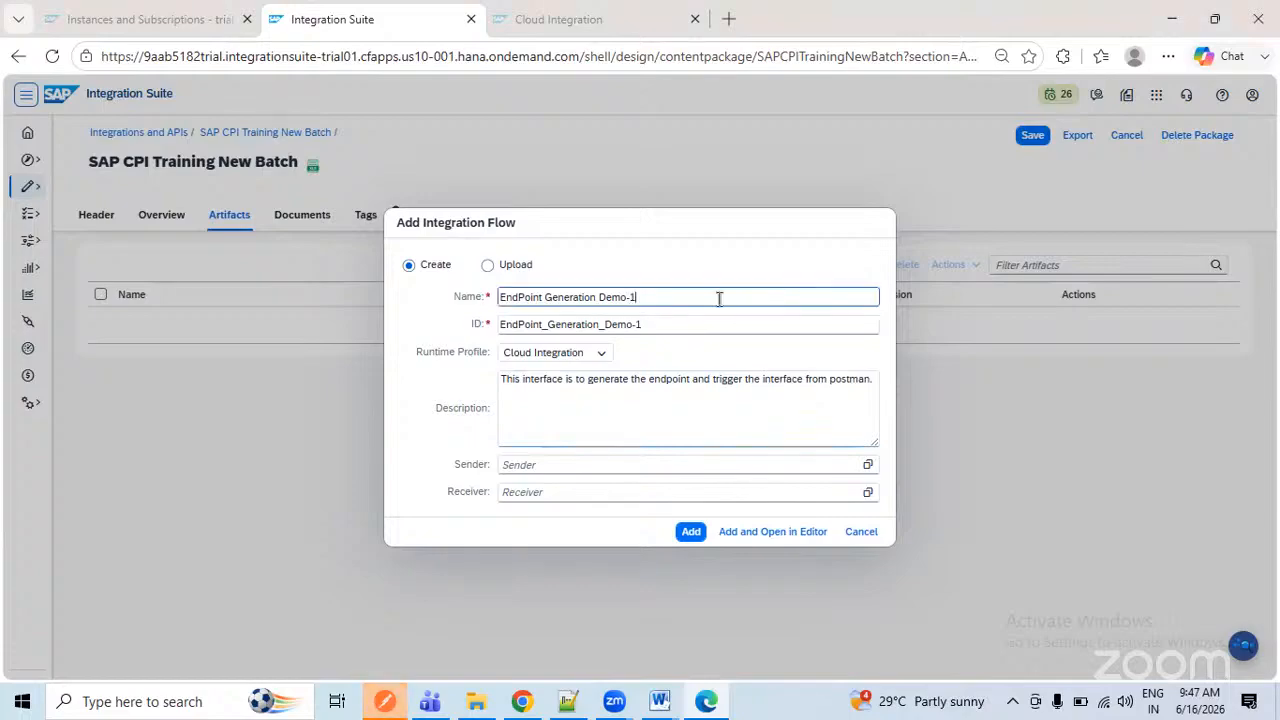
{"action": "left_click", "coordinate": [691, 531]}
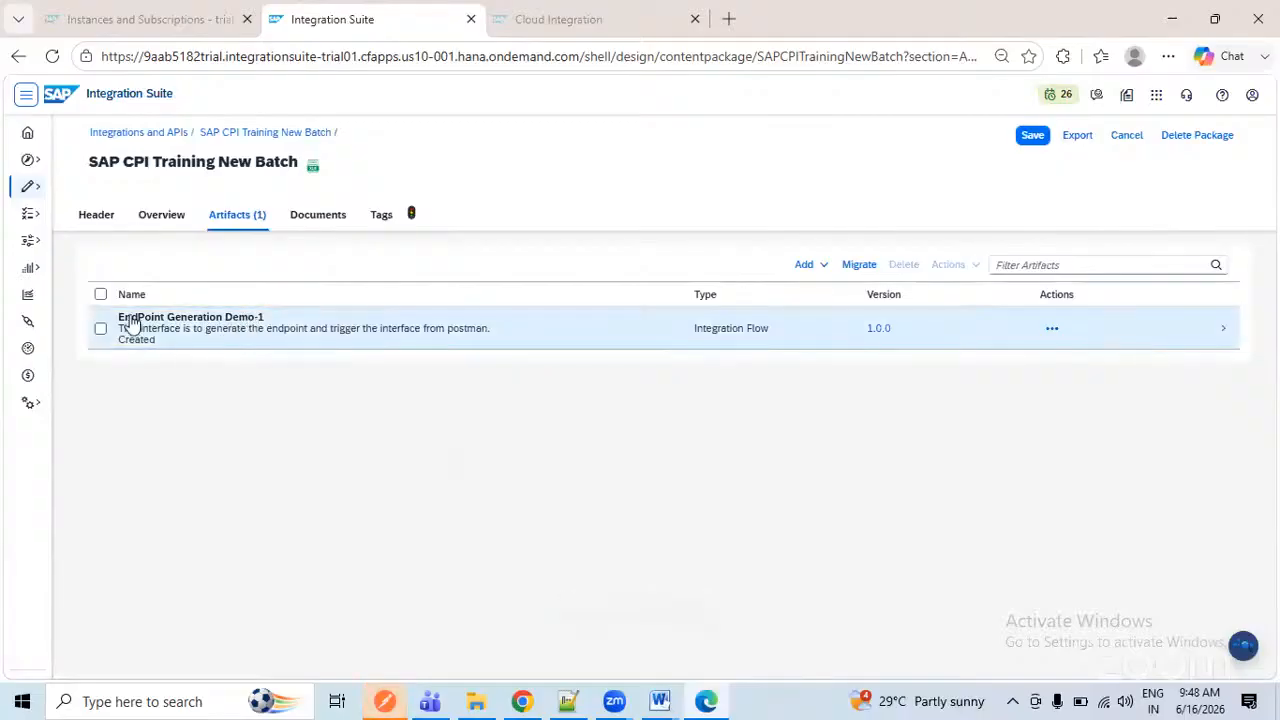
{"action": "left_click_drag", "start_coordinate": [114, 319], "coordinate": [294, 326]}
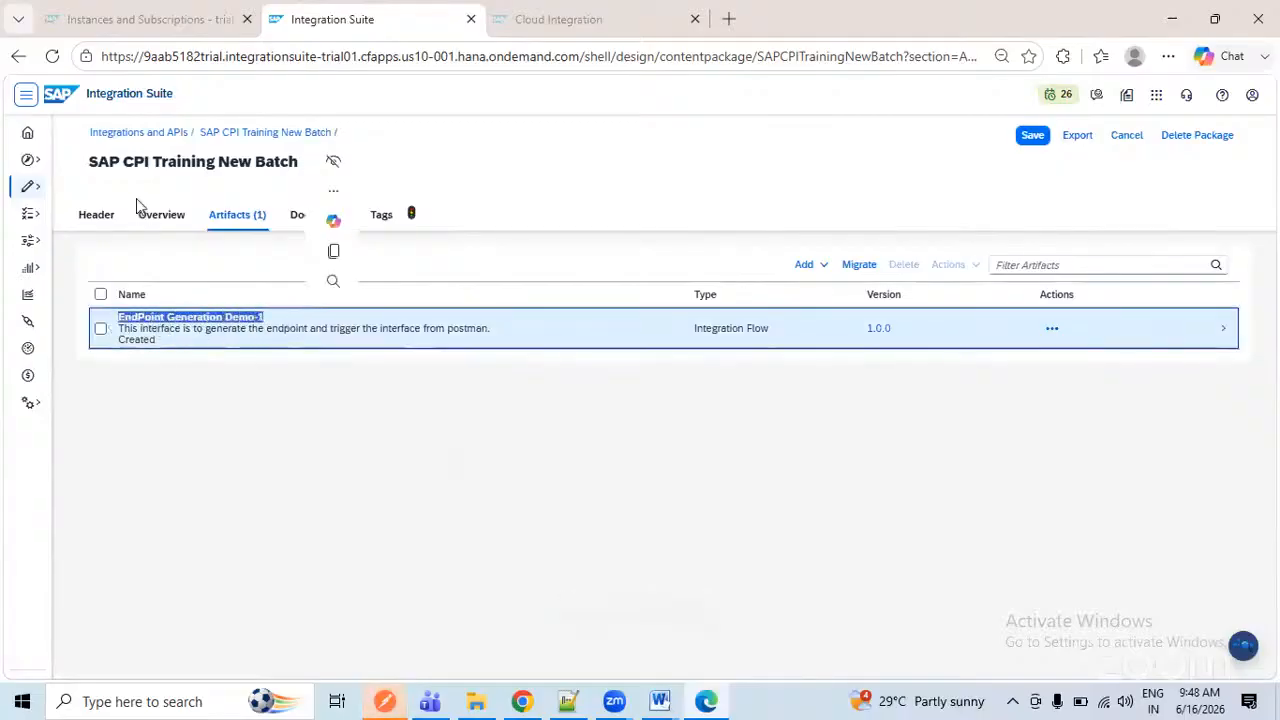
- Highlight the SAP CPI Training New Batch package title and open the EndPoint Generation Demo-1 integration flow
{"action": "left_click", "coordinate": [168, 162]}
{"action": "left_click_drag", "start_coordinate": [299, 163], "coordinate": [342, 164]}
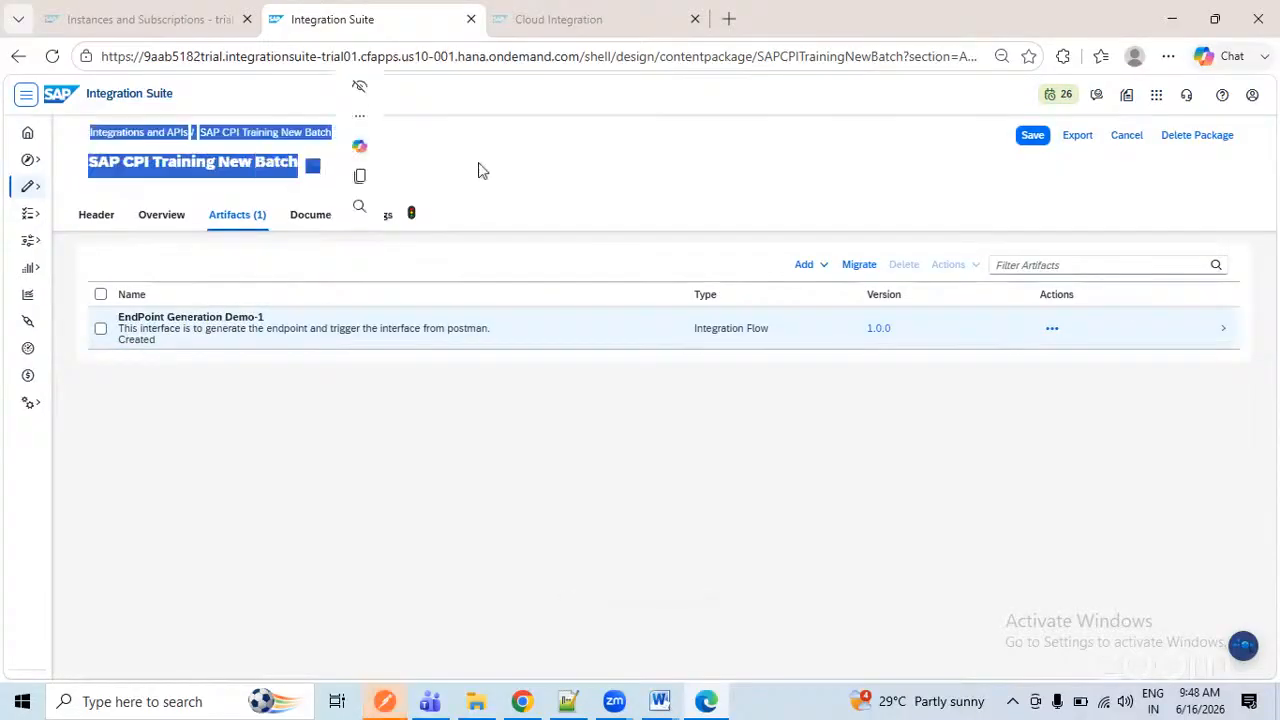
{"action": "left_click", "coordinate": [478, 170]}
{"action": "left_click", "coordinate": [706, 330]}
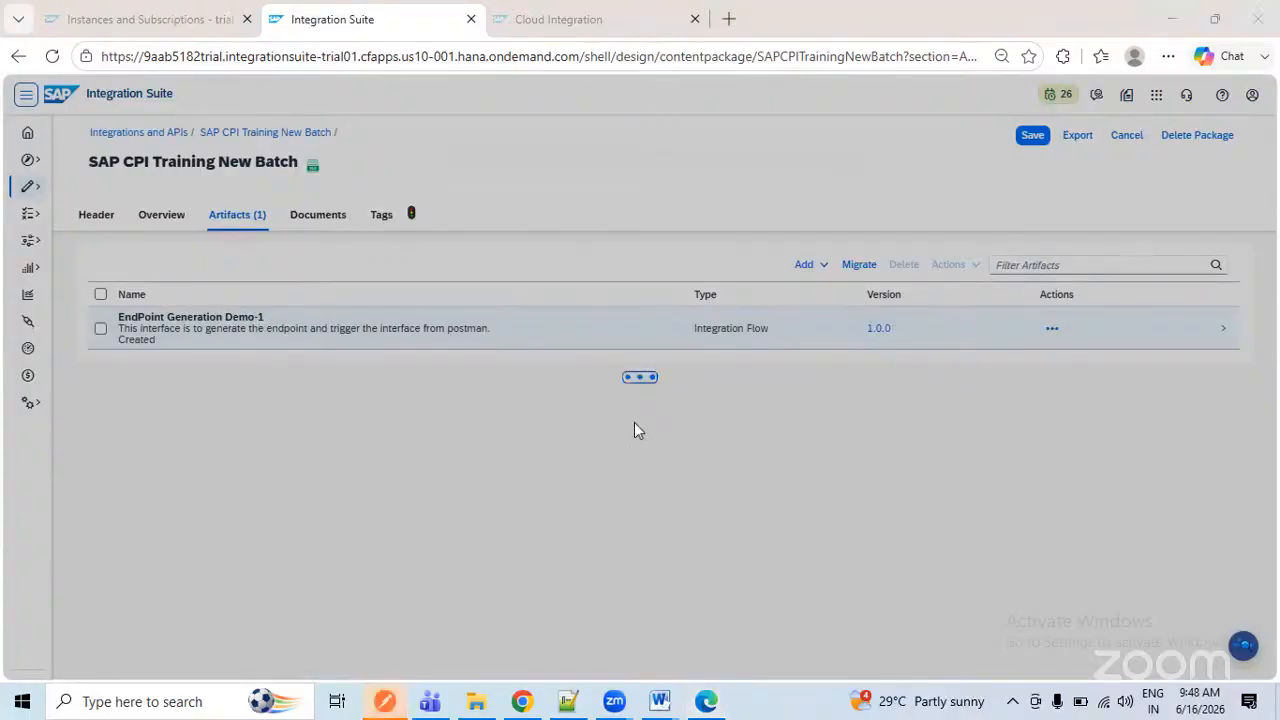
- In the BTP Cockpit, open the PIR instance's details, view the credentials of its CPIKeys service key, and close them
{"action": "left_click", "coordinate": [205, 20]}
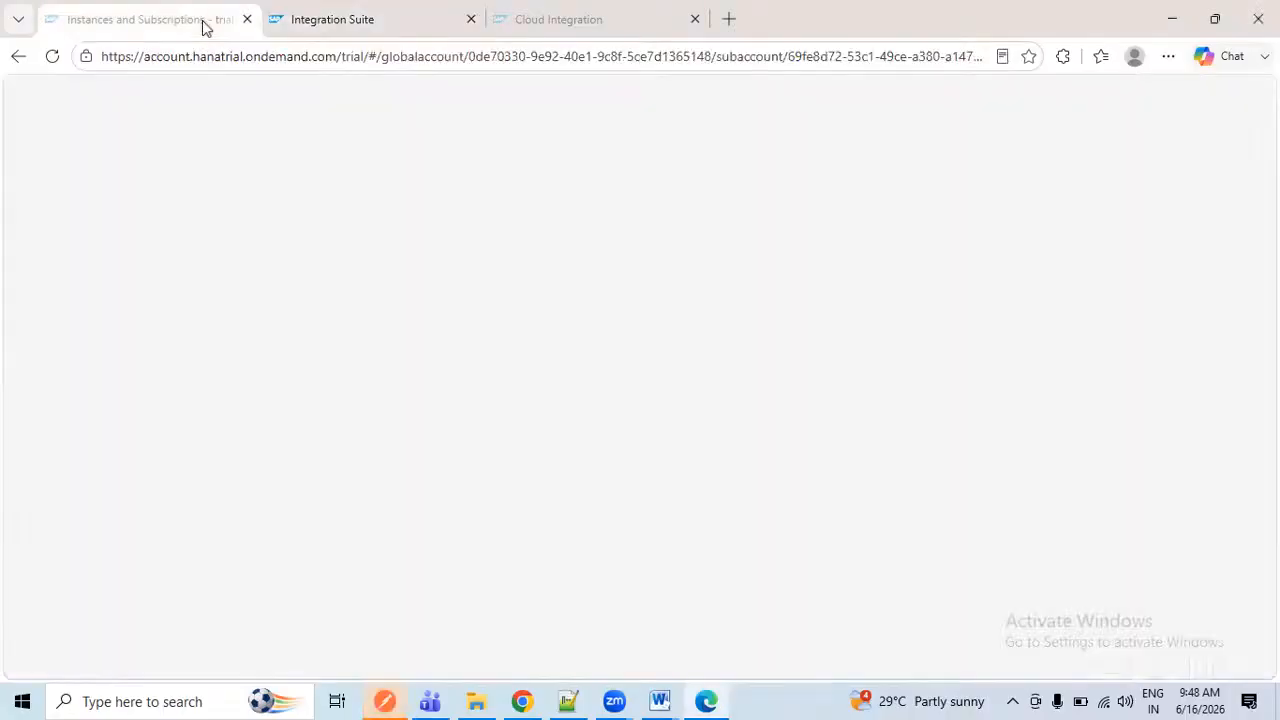
{"action": "scroll", "coordinate": [454, 490], "scroll_direction": "down", "scroll_amount": 2}
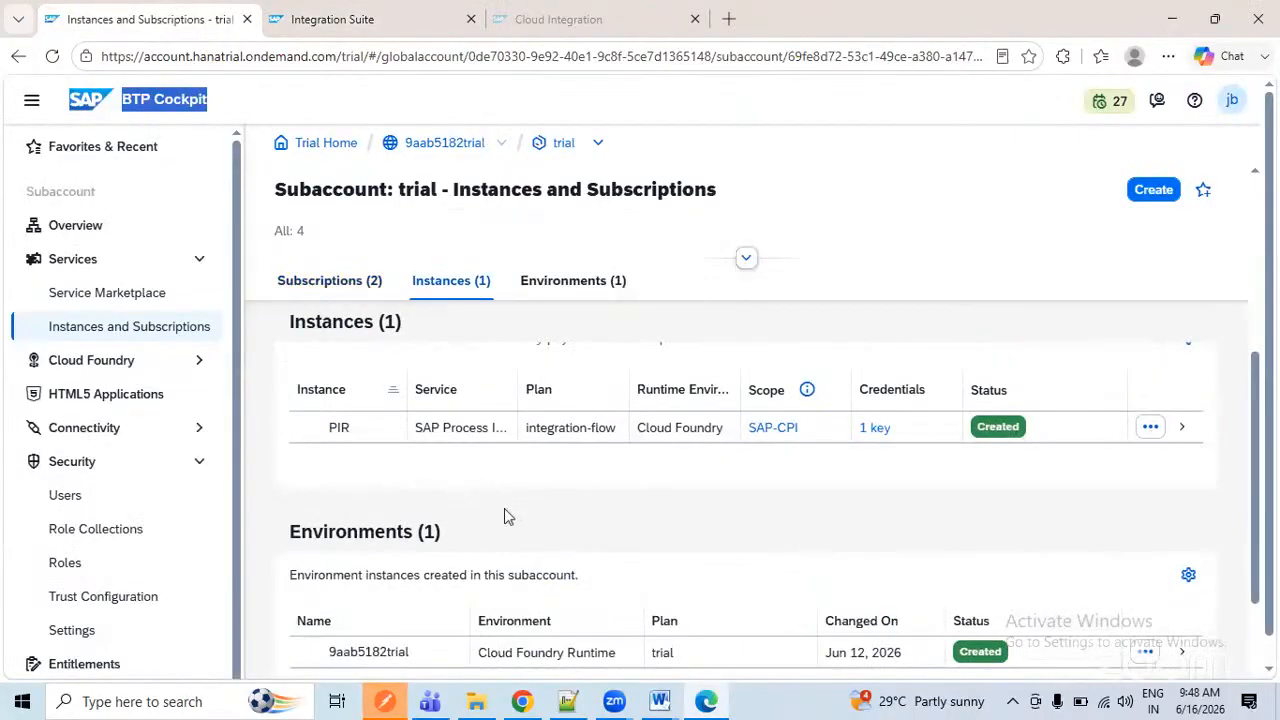
{"action": "left_click", "coordinate": [1168, 427]}
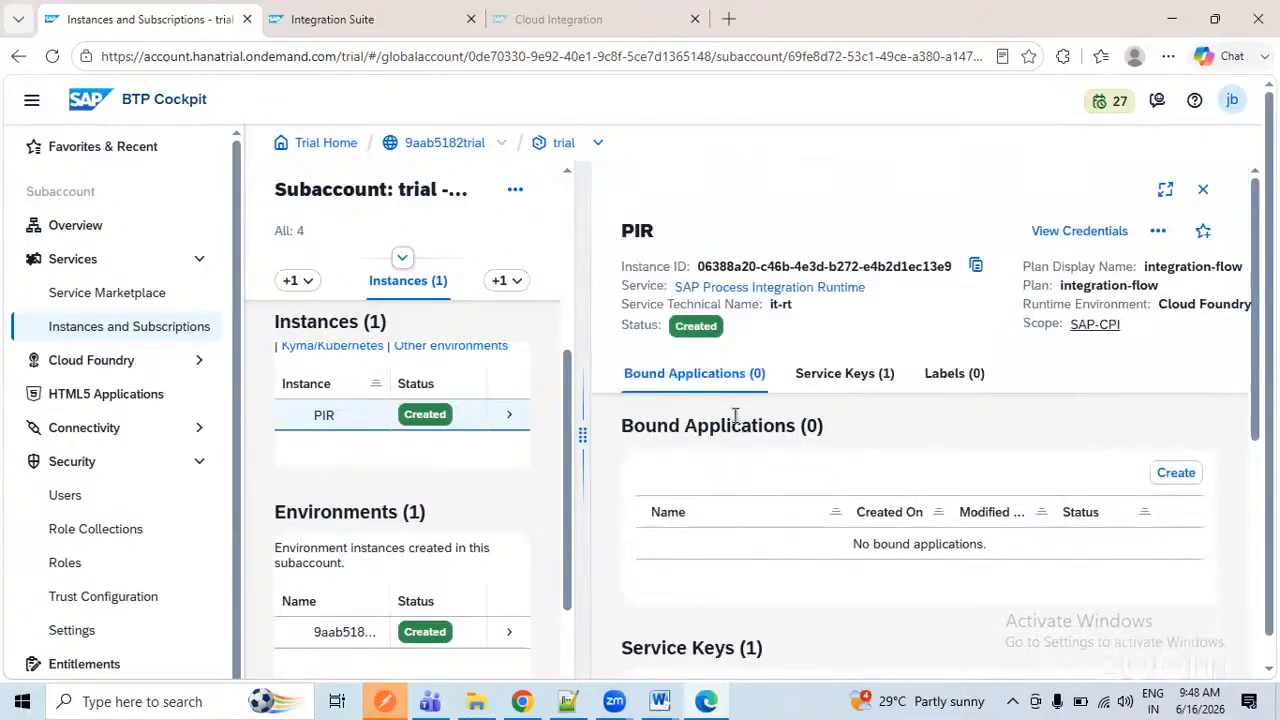
{"action": "scroll", "coordinate": [735, 420], "scroll_direction": "down", "scroll_amount": 2}
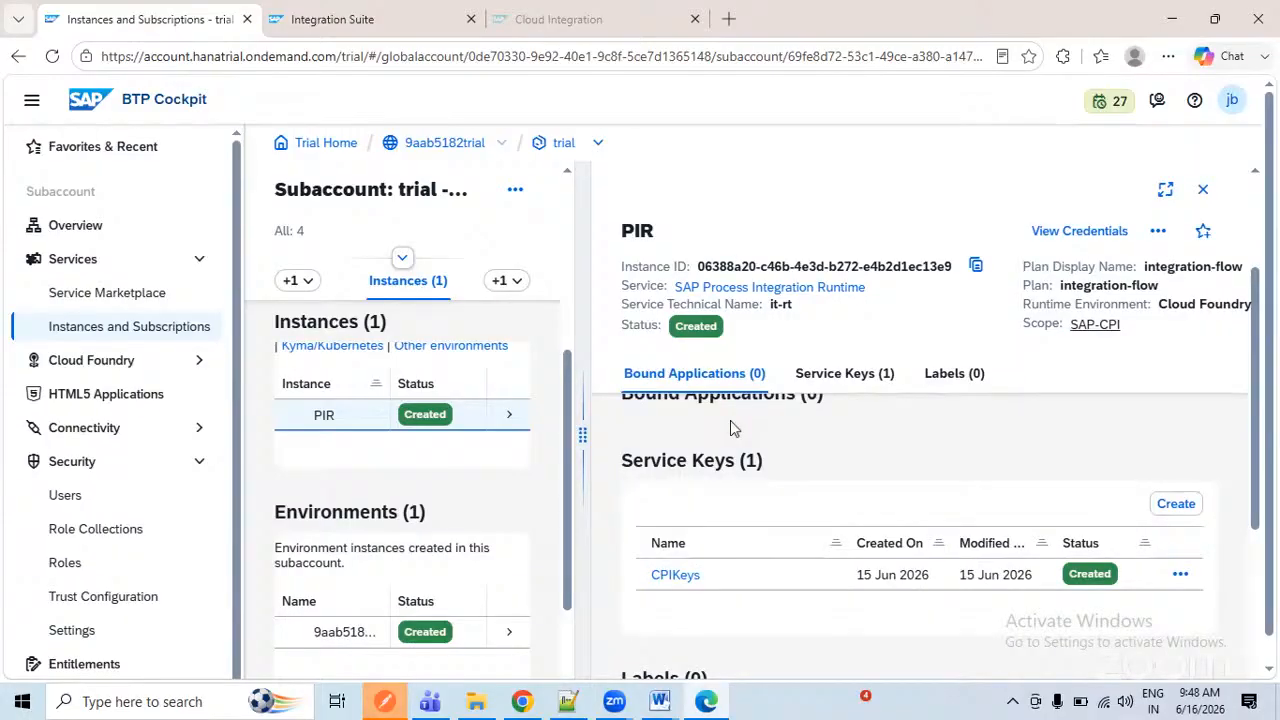
{"action": "scroll", "coordinate": [735, 440], "scroll_direction": "down", "scroll_amount": 1}
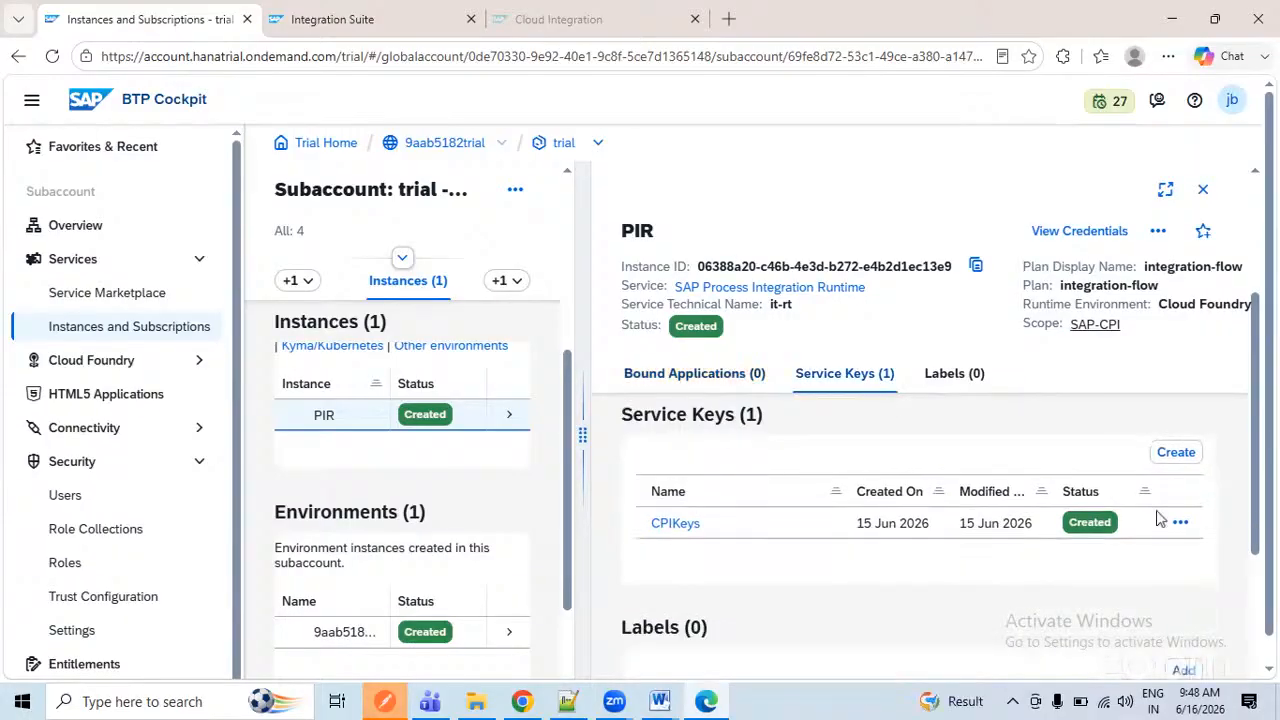
{"action": "scroll", "coordinate": [1175, 500], "scroll_direction": "down", "scroll_amount": 1}
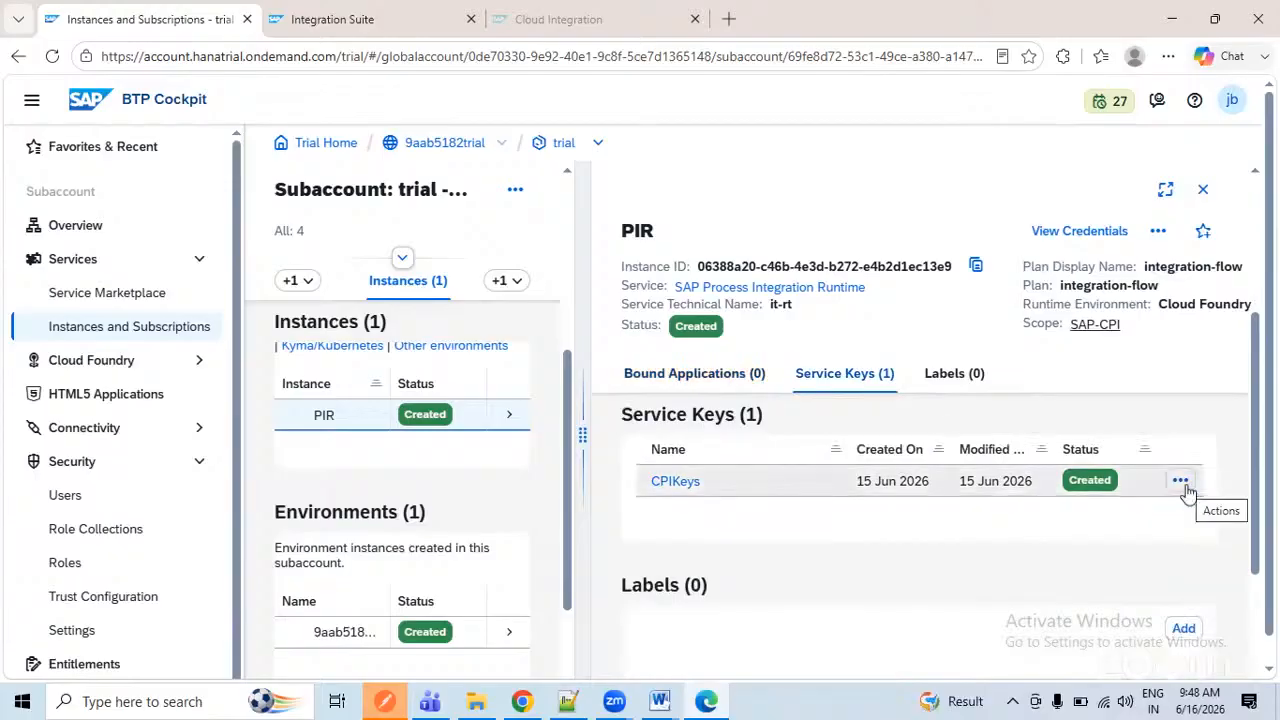
{"action": "double_click", "coordinate": [699, 483]}
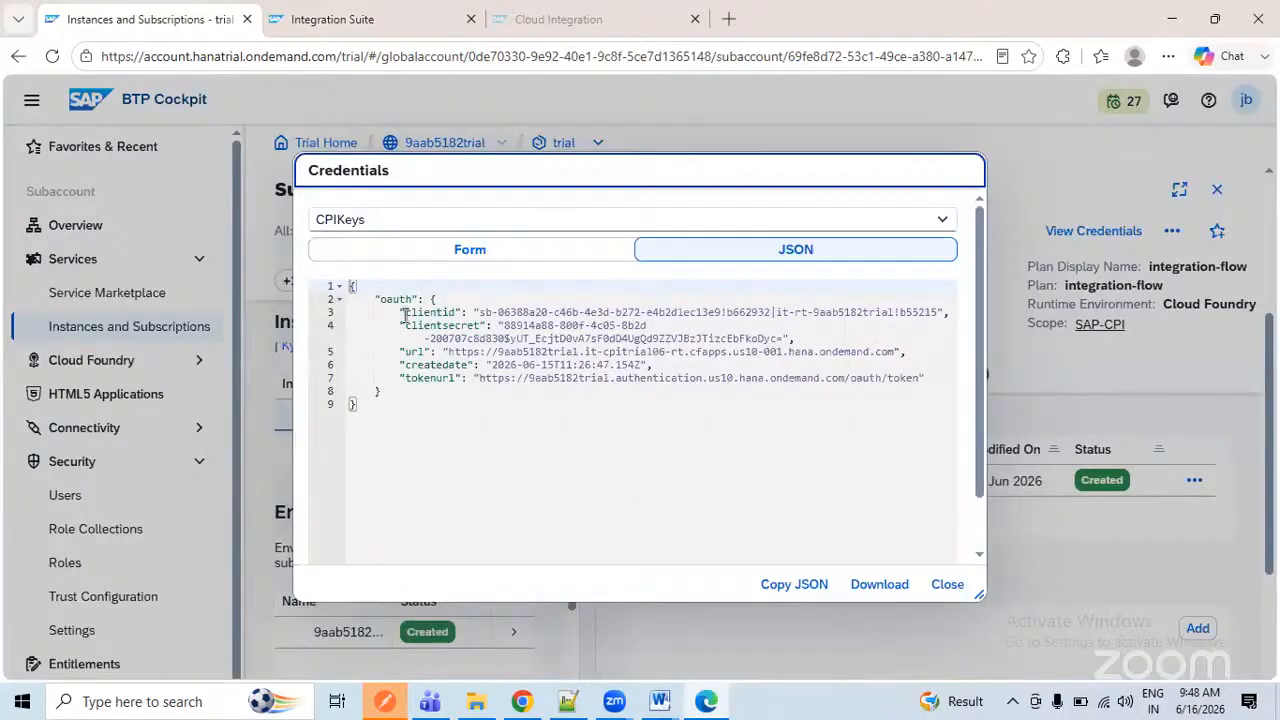
{"action": "left_click_drag", "start_coordinate": [399, 313], "coordinate": [748, 330]}
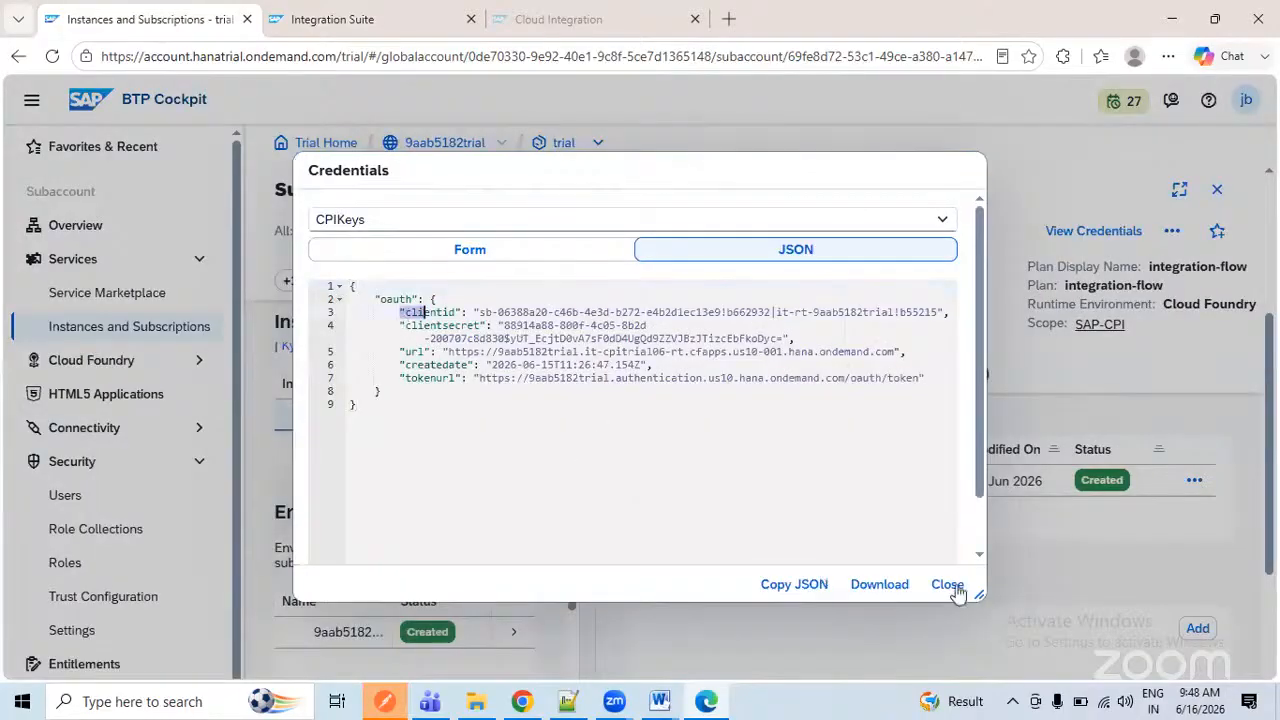
{"action": "key", "text": "Escape"}
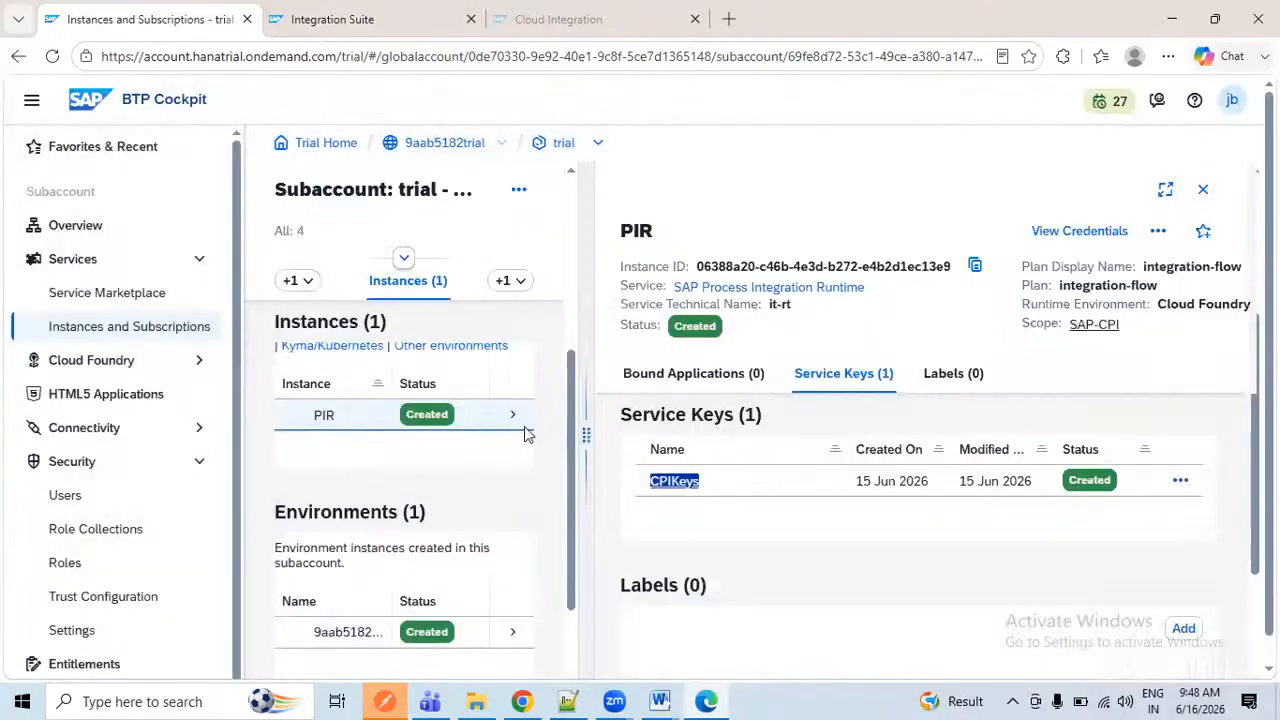
- Reopen the CPIKeys credentials and highlight the clientid and clientsecret entries in the JSON
{"action": "left_click", "coordinate": [680, 485]}
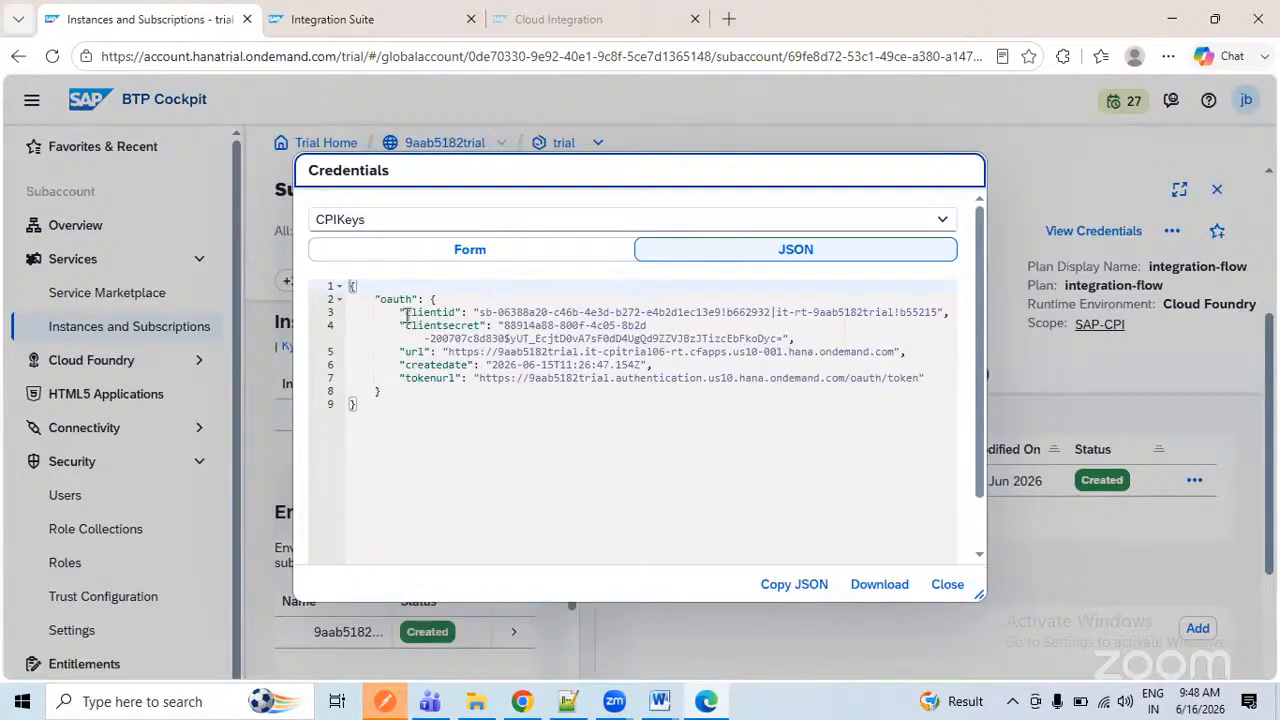
{"action": "left_click_drag", "start_coordinate": [401, 316], "coordinate": [549, 326]}
{"action": "left_click_drag", "start_coordinate": [760, 338], "coordinate": [798, 341]}
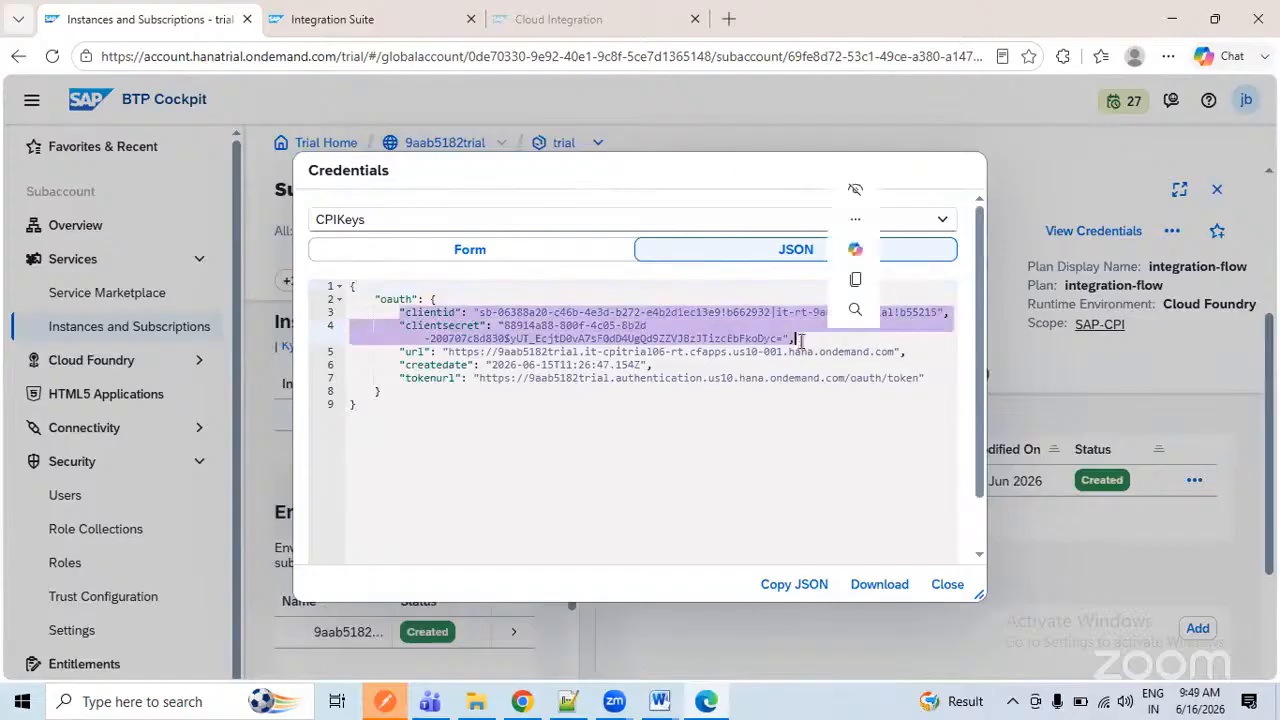
{"action": "left_click", "coordinate": [800, 341]}
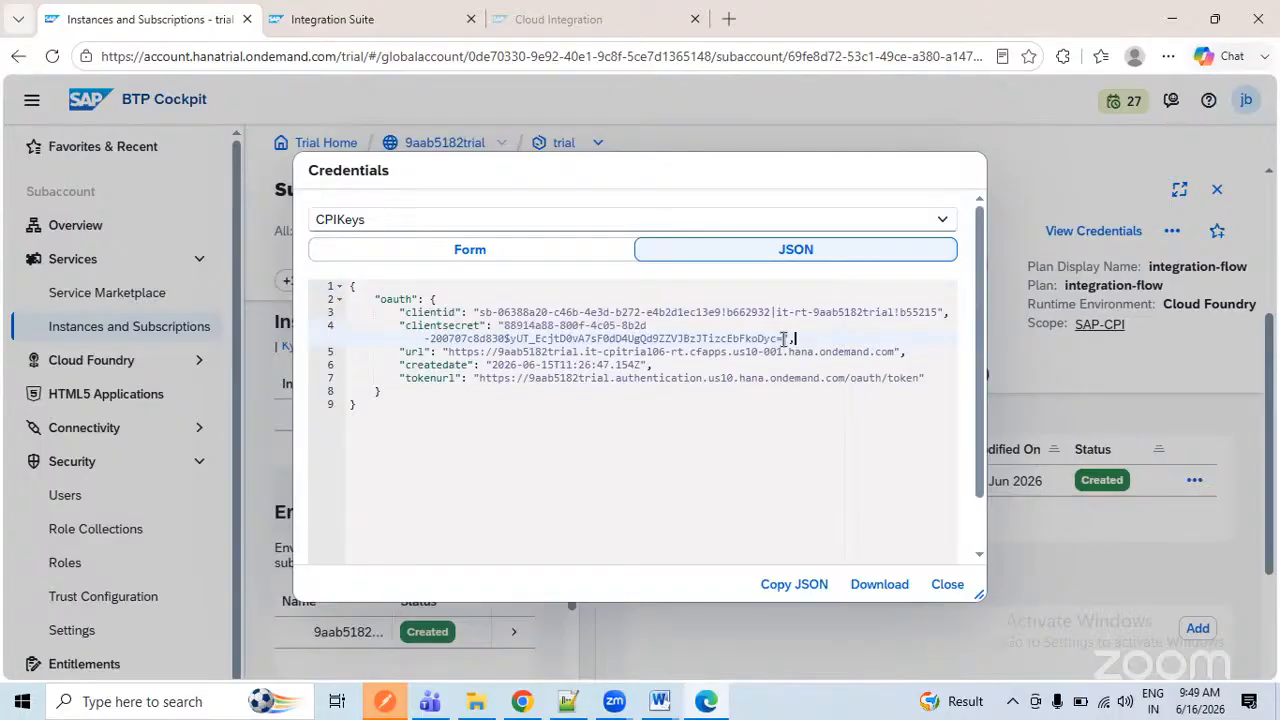
{"action": "left_click_drag", "start_coordinate": [785, 340], "coordinate": [508, 341]}
{"action": "left_click", "coordinate": [432, 312]}
{"action": "double_click", "coordinate": [432, 312]}
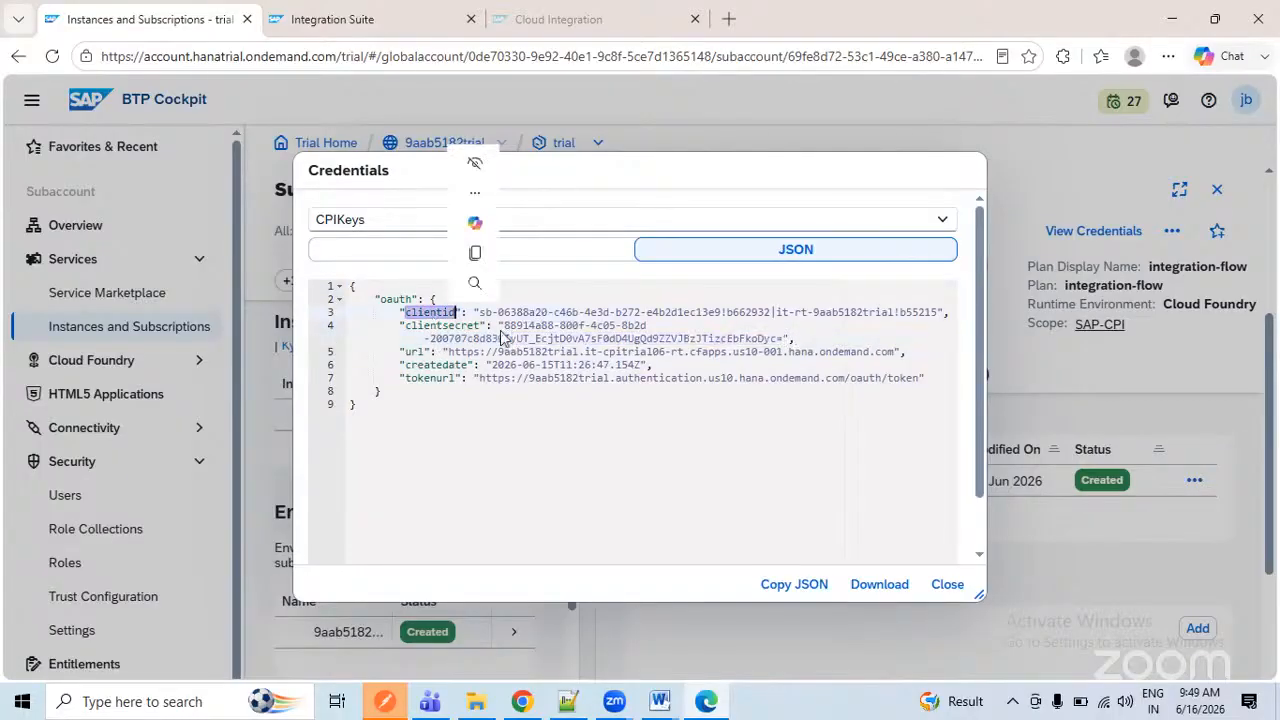
{"action": "left_click", "coordinate": [505, 312]}
{"action": "double_click", "coordinate": [433, 327]}
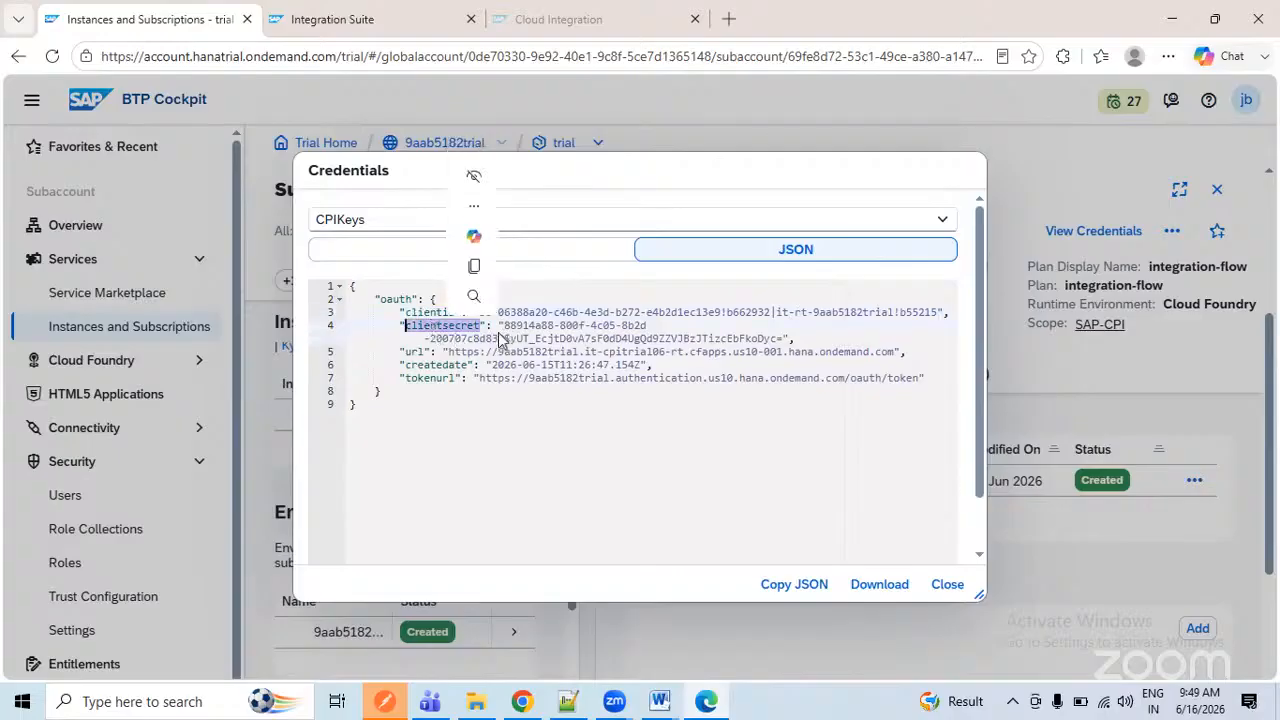
{"action": "left_click", "coordinate": [516, 326]}
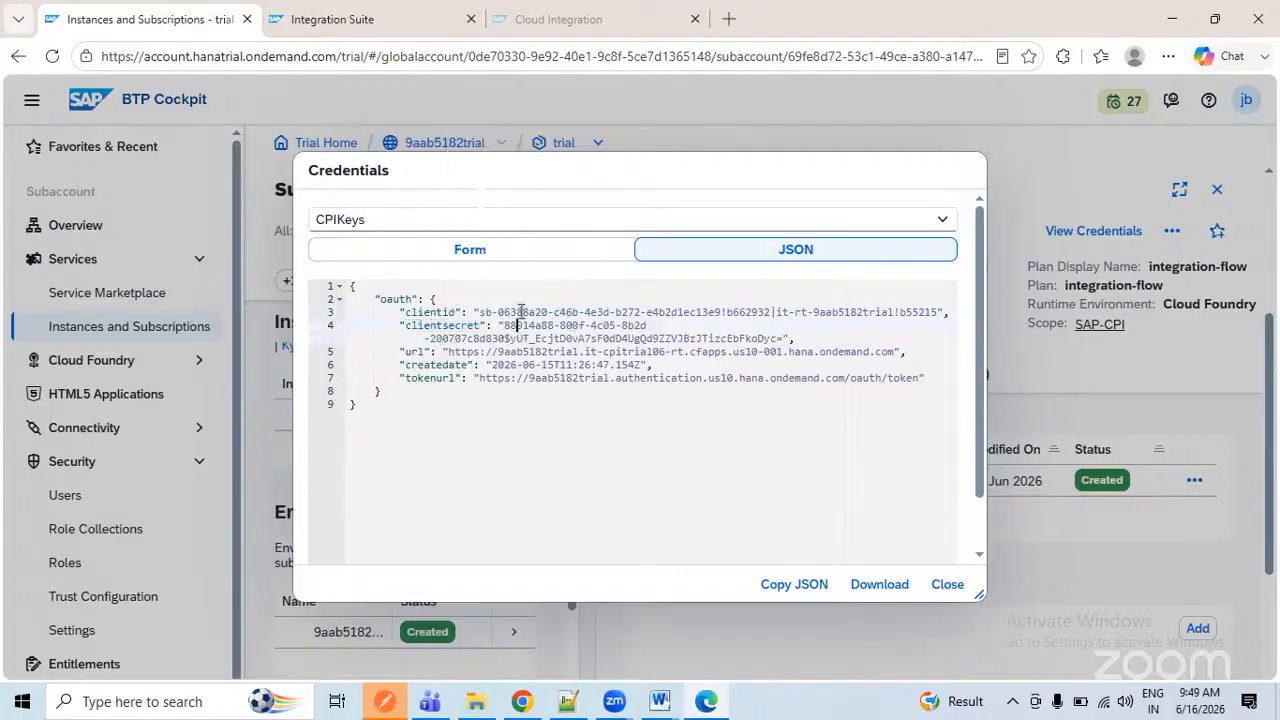
- Switch to Postman and examine the Basic Auth username, password and endpoint URL of the New Request
{"action": "left_click", "coordinate": [386, 703]}
{"action": "double_click", "coordinate": [945, 252]}
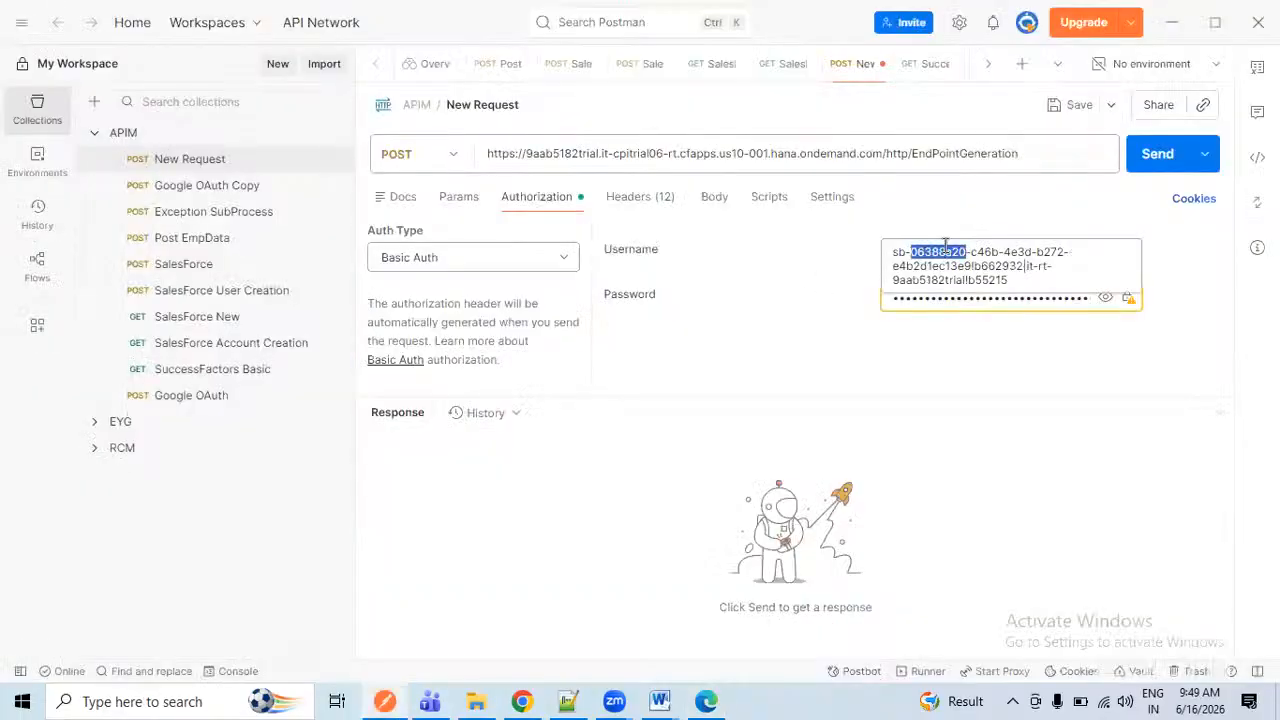
{"action": "key", "text": "ctrl+a"}
{"action": "left_click", "coordinate": [968, 294]}
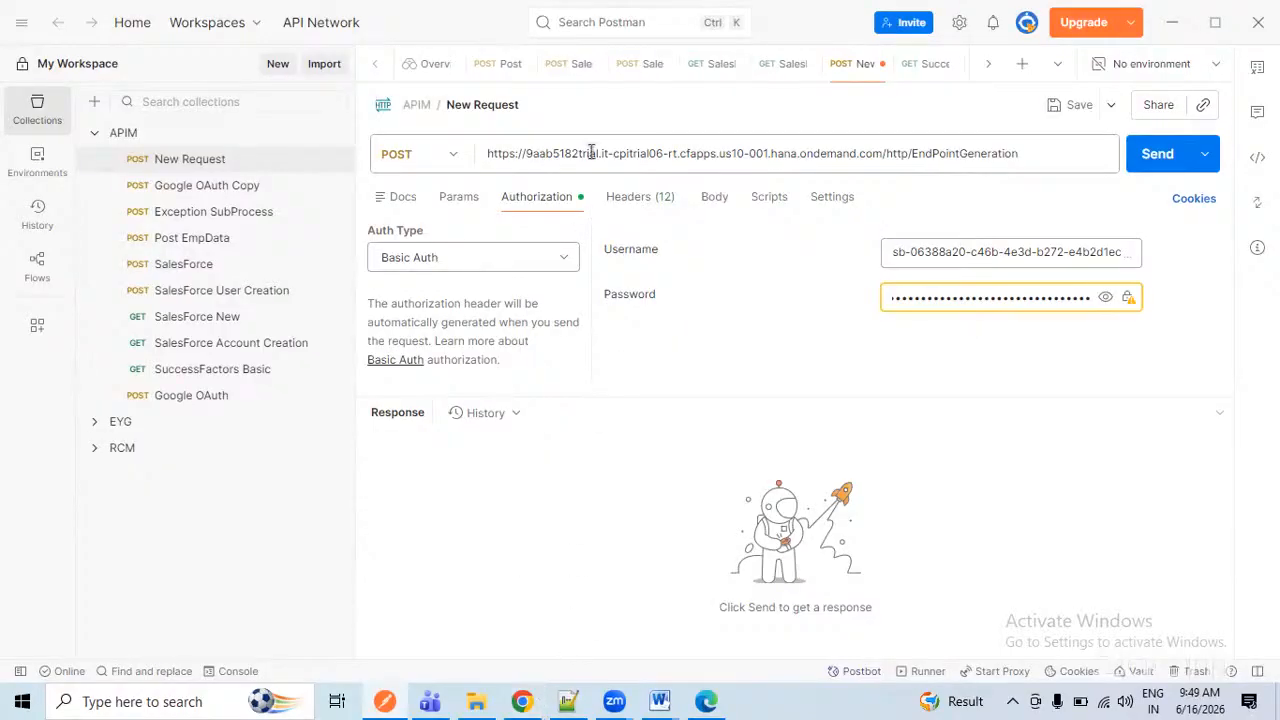
{"action": "left_click_drag", "start_coordinate": [559, 153], "coordinate": [1029, 143]}
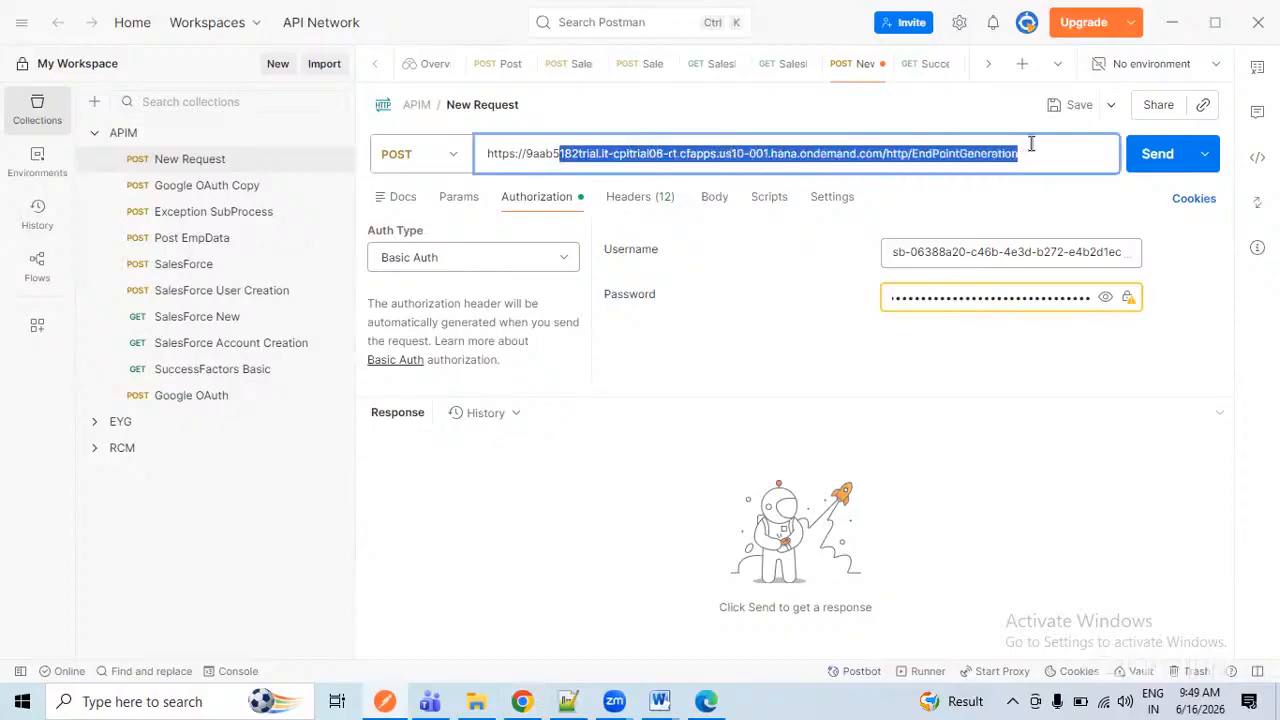
{"action": "left_click", "coordinate": [688, 335]}
- Go back to the BTP Cockpit in Edge, close the CPIKeys credentials, and return to the integration flow in Integration Suite
{"action": "left_click", "coordinate": [523, 702]}
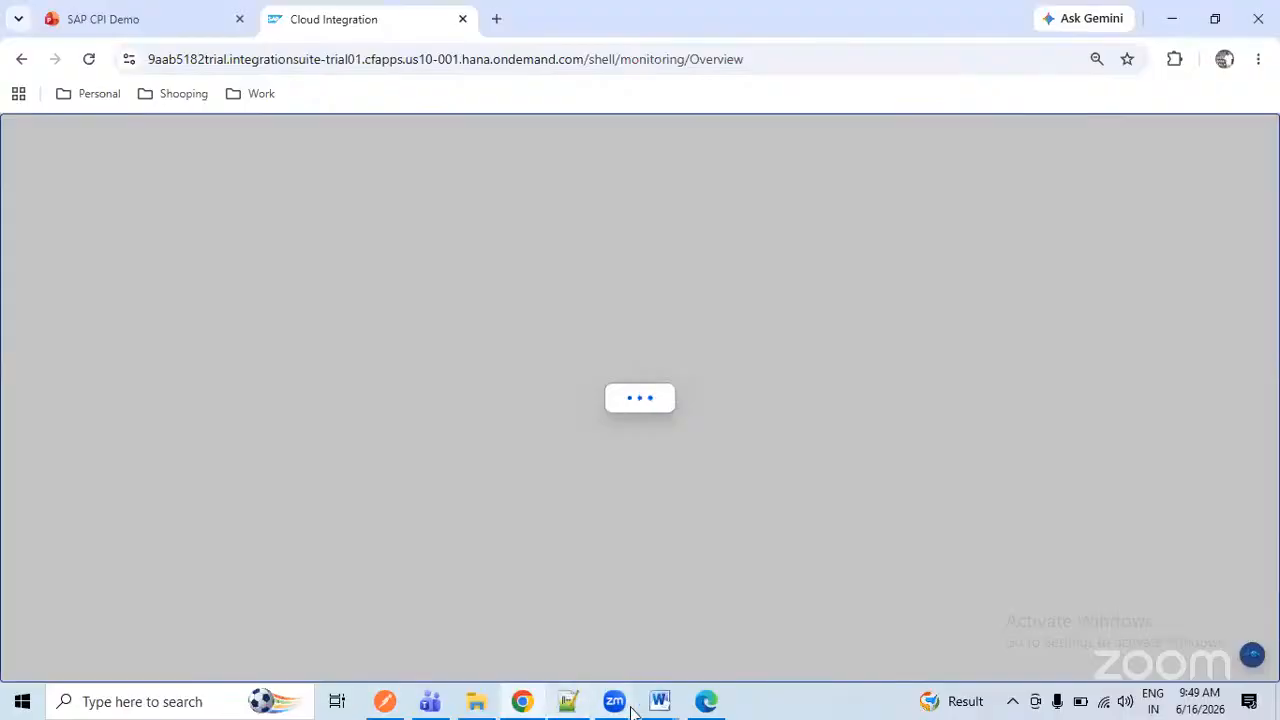
{"action": "left_click", "coordinate": [706, 702]}
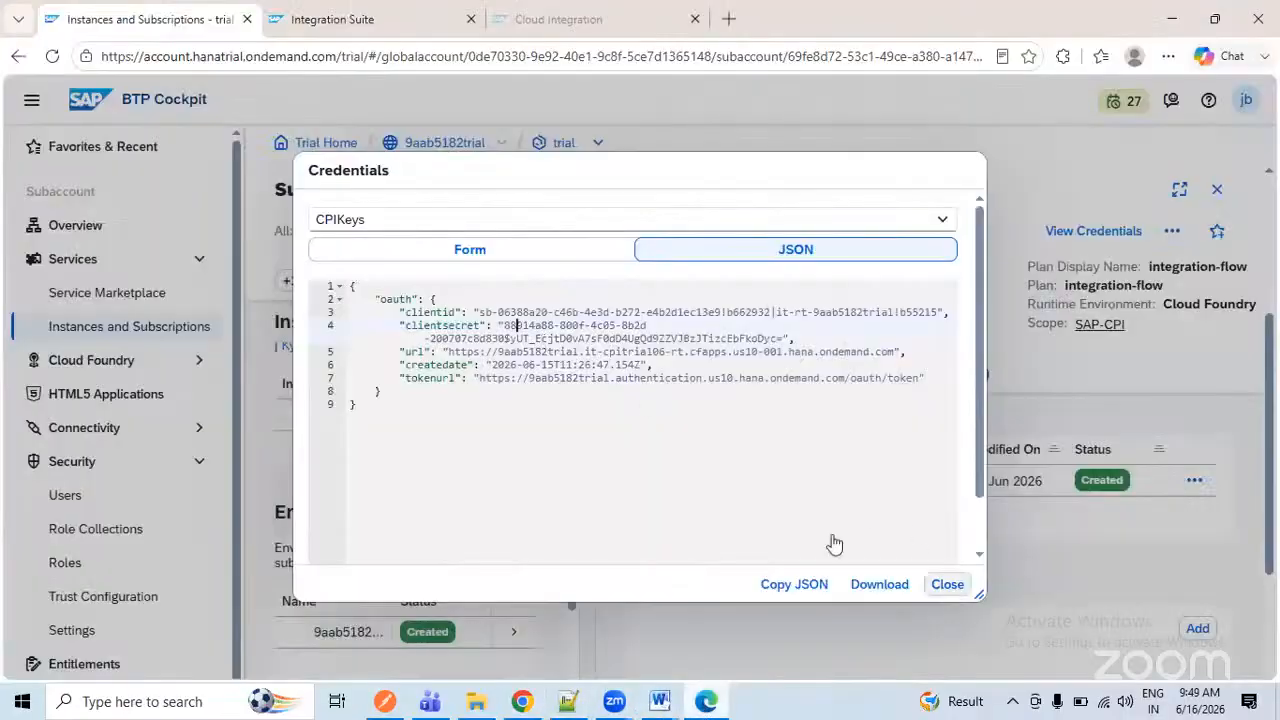
{"action": "left_click", "coordinate": [946, 588]}
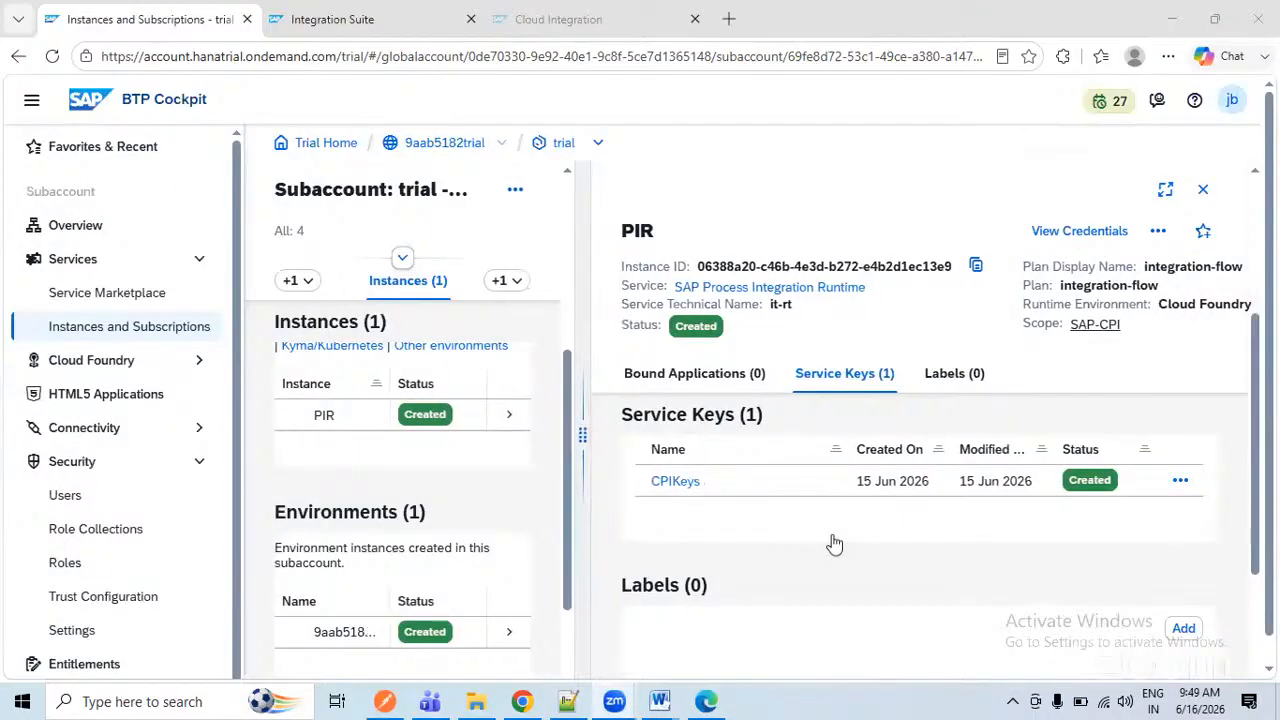
{"action": "key", "text": "ctrl+Tab"}
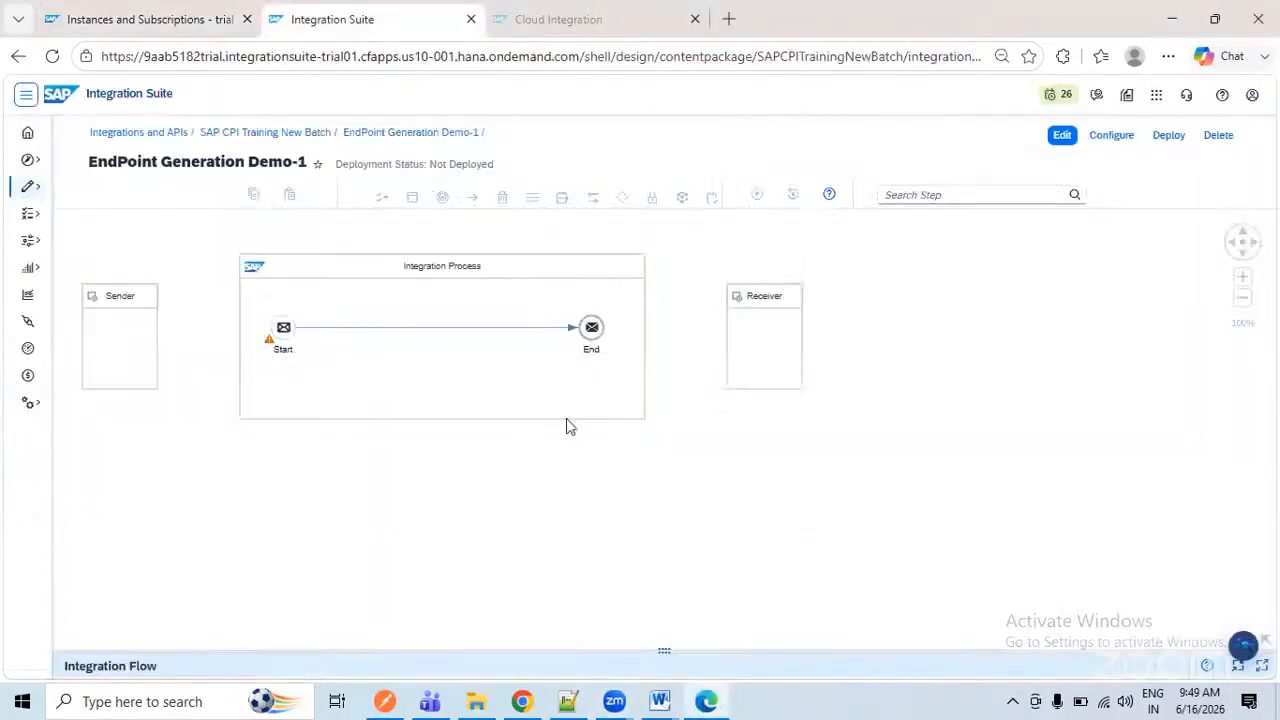
- Highlight the EndPoint Generation Demo-1 title and put the integration flow into edit mode
{"action": "left_click_drag", "start_coordinate": [549, 465], "coordinate": [775, 476]}
{"action": "left_click_drag", "start_coordinate": [129, 158], "coordinate": [310, 160]}
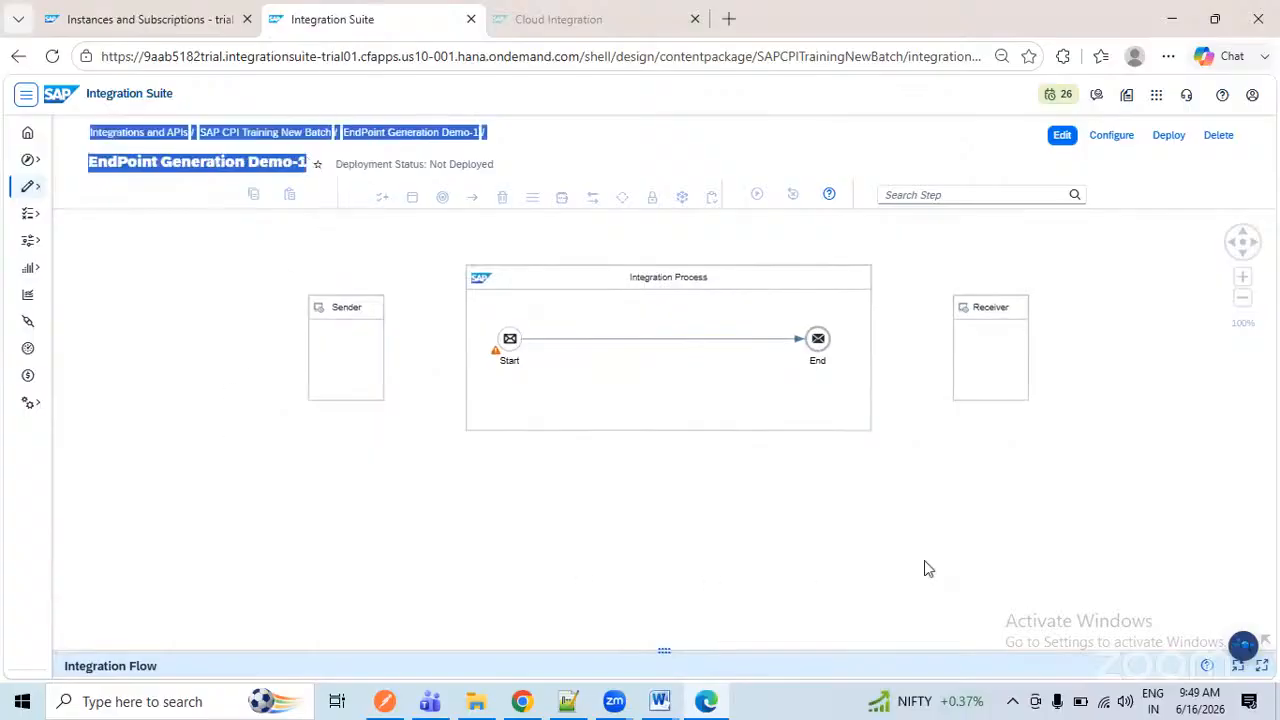
{"action": "left_click", "coordinate": [237, 168]}
{"action": "left_click_drag", "start_coordinate": [653, 519], "coordinate": [605, 527]}
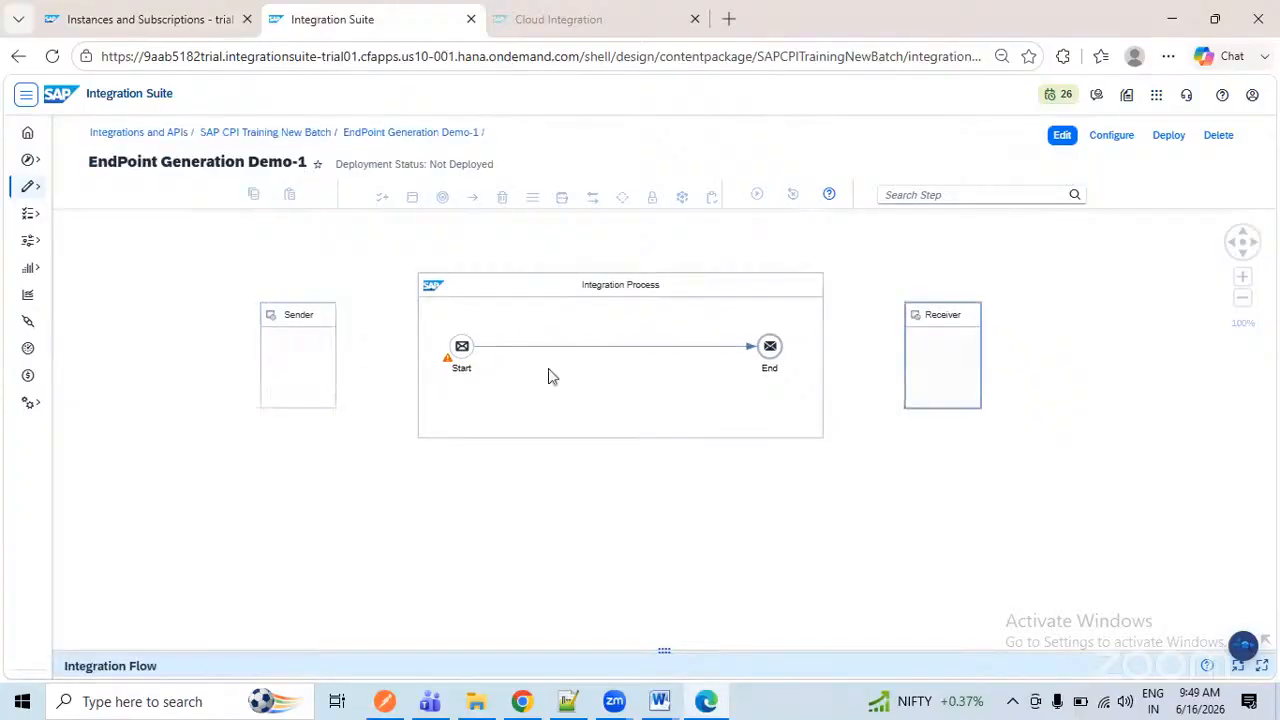
{"action": "left_click_drag", "start_coordinate": [742, 409], "coordinate": [768, 435]}
{"action": "left_click", "coordinate": [1062, 142]}
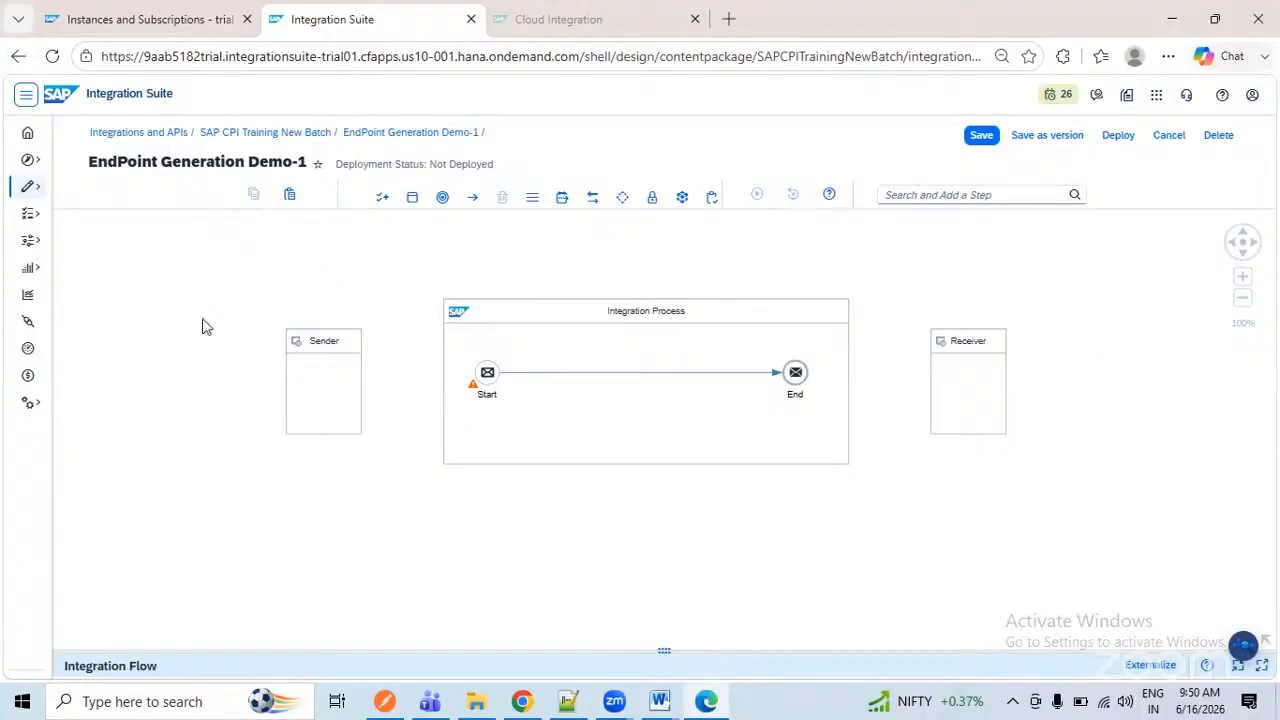
- Connect the Sender to the Start event with an HTTPS adapter
{"action": "left_click", "coordinate": [358, 394]}
{"action": "left_click_drag", "start_coordinate": [382, 384], "coordinate": [487, 375]}
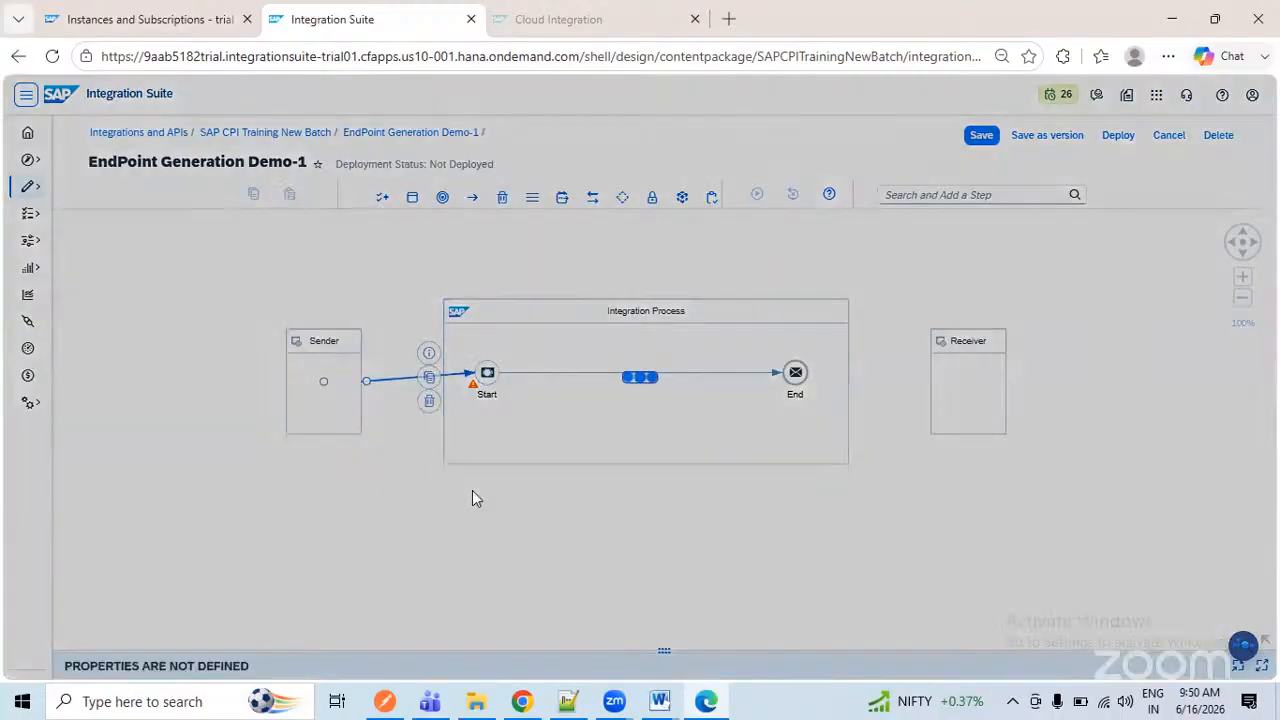
{"action": "scroll", "coordinate": [580, 420], "scroll_direction": "down", "scroll_amount": 10}
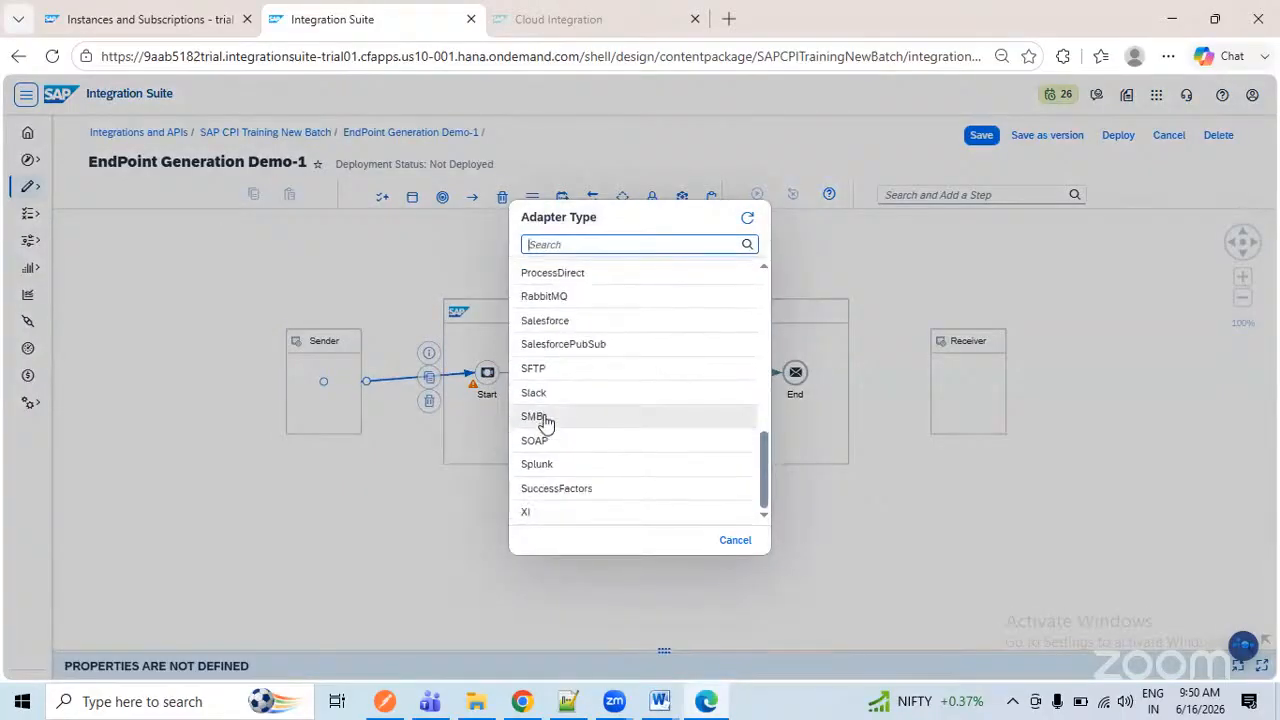
{"action": "scroll", "coordinate": [579, 371], "scroll_direction": "up", "scroll_amount": 3}
{"action": "scroll", "coordinate": [580, 370], "scroll_direction": "up", "scroll_amount": 3}
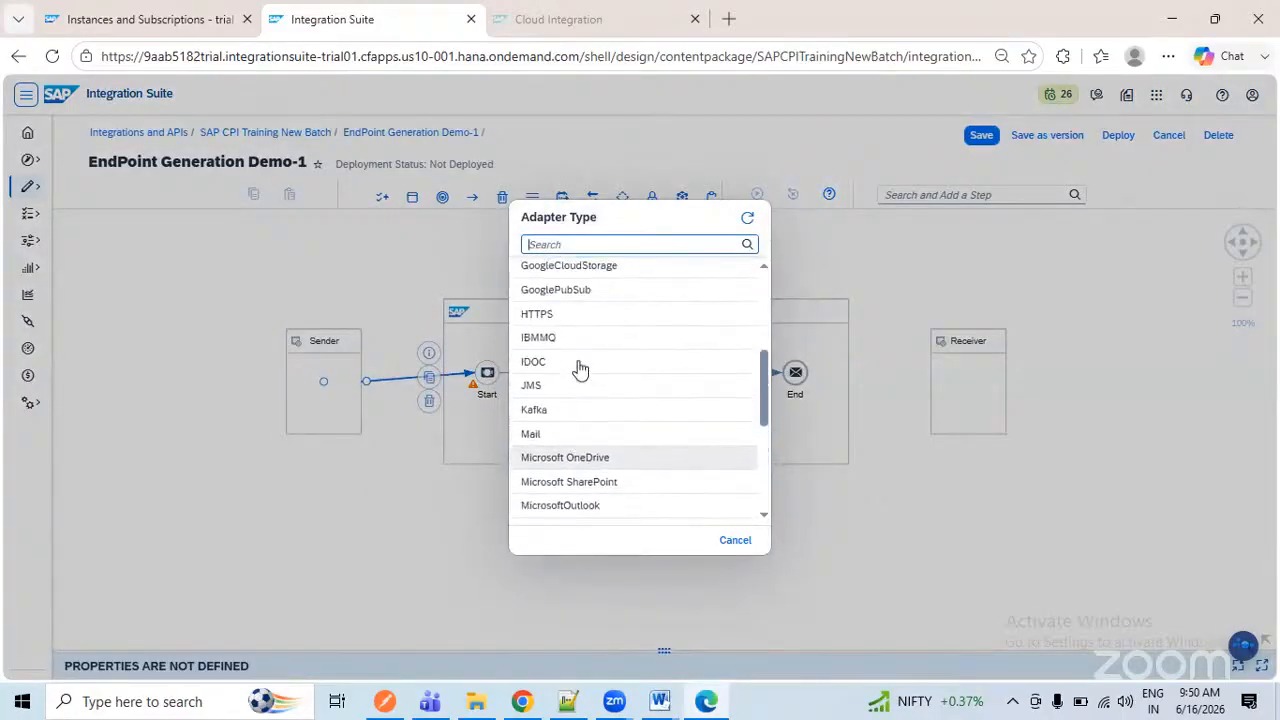
{"action": "left_click", "coordinate": [582, 318]}
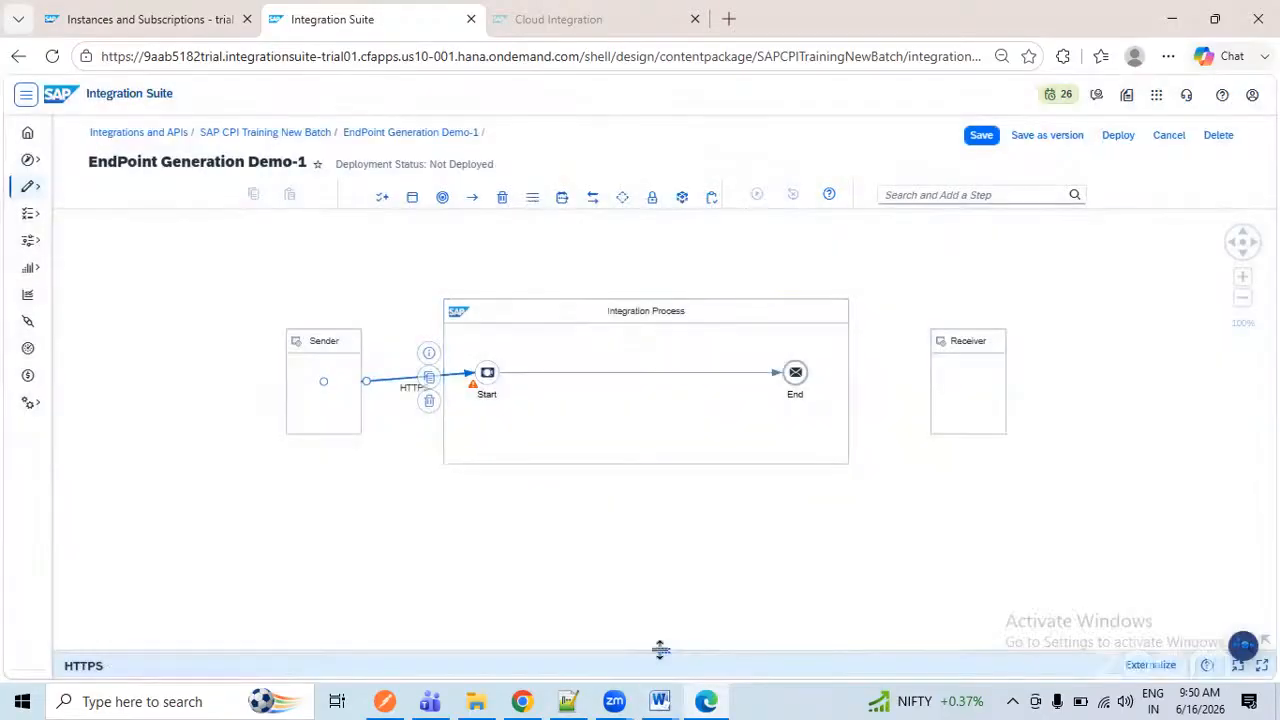
- Expand the HTTPS adapter's properties, show its connection settings, and point out the CSRF Protected option
{"action": "left_click_drag", "start_coordinate": [660, 650], "coordinate": [663, 435]}
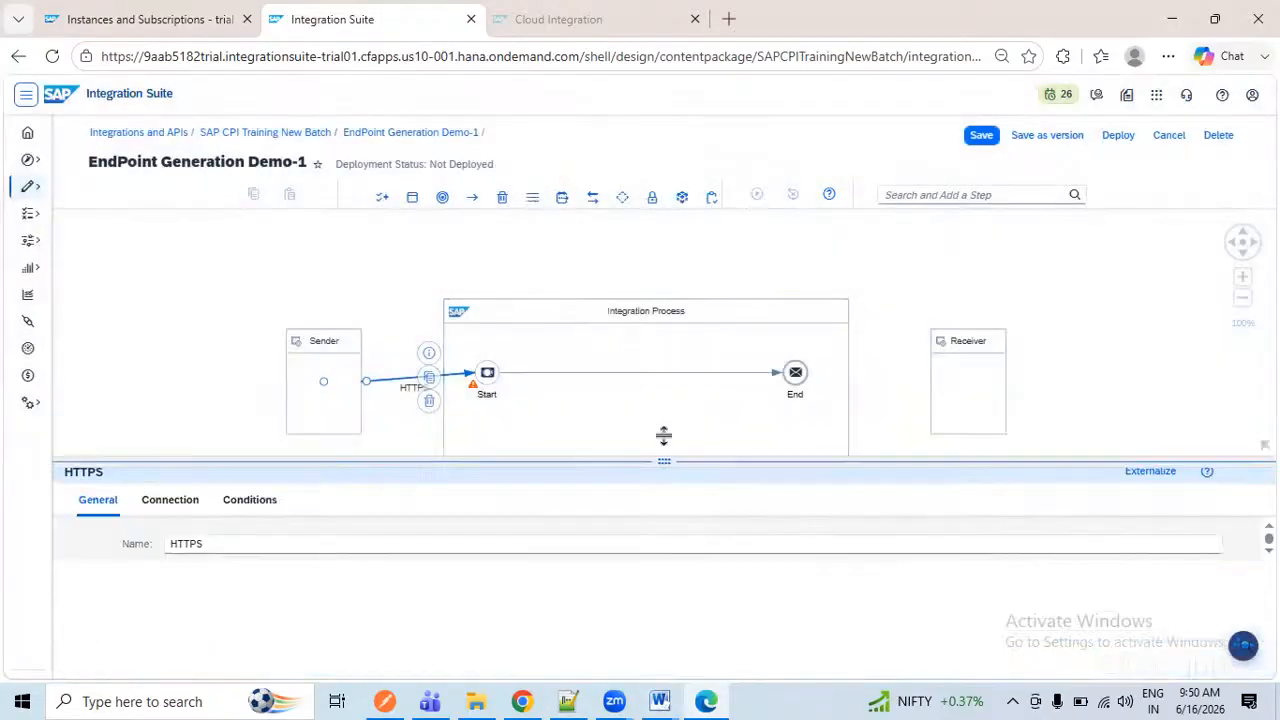
{"action": "left_click", "coordinate": [245, 480]}
{"action": "left_click", "coordinate": [170, 479]}
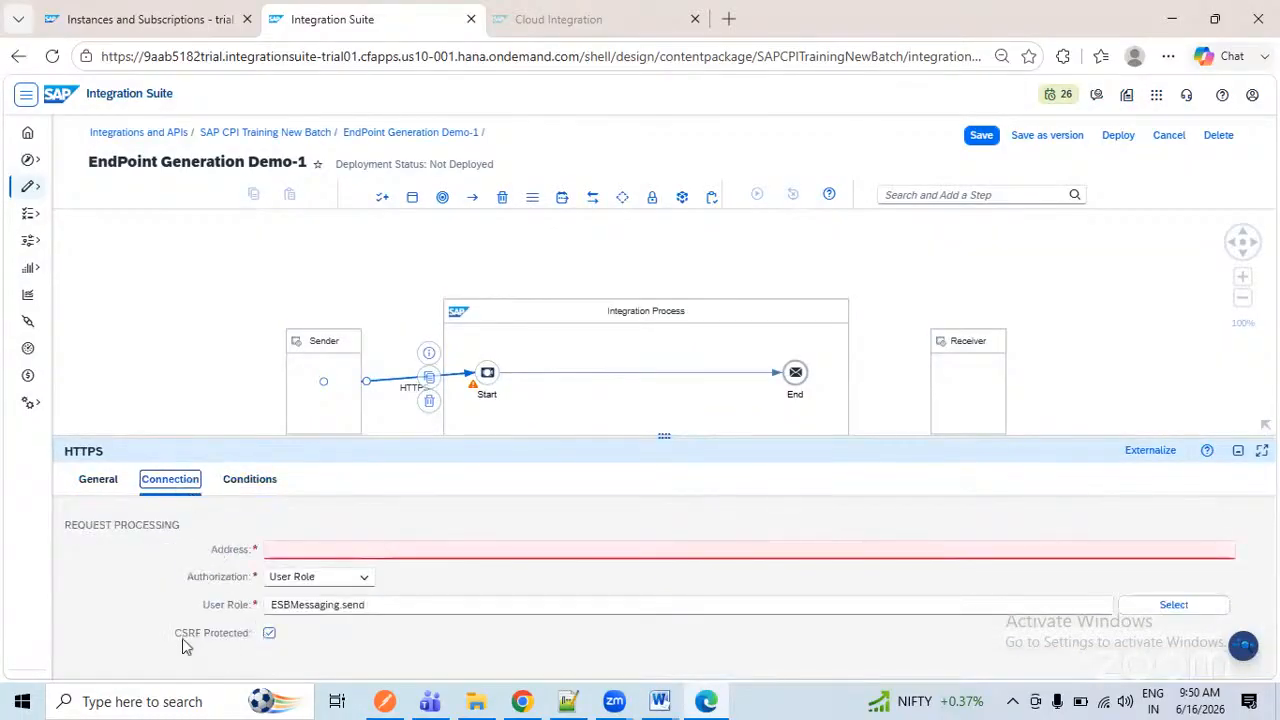
{"action": "left_click_drag", "start_coordinate": [176, 634], "coordinate": [262, 636]}
{"action": "left_click", "coordinate": [305, 663]}
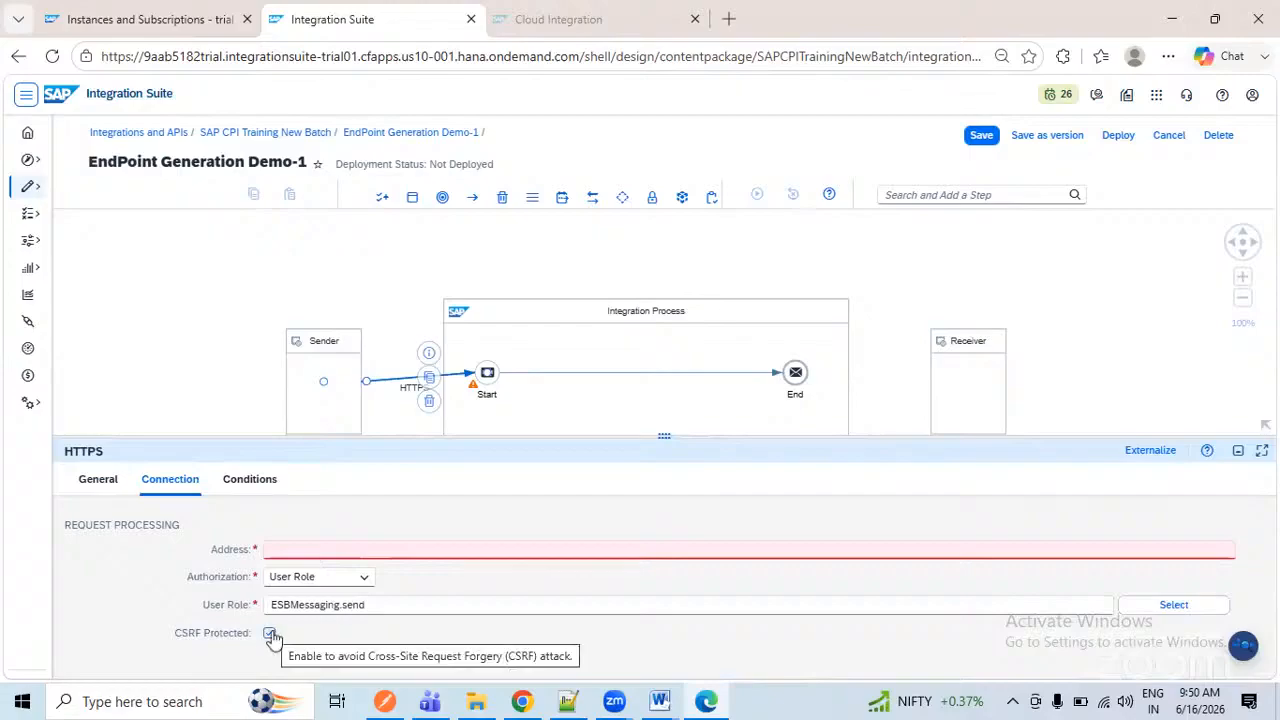
- Glance at the POST request in Postman, return to the flow, disable CSRF protection, and set the HTTPS adapter's address to /SAPCPIDemo1
{"action": "left_click", "coordinate": [386, 703]}
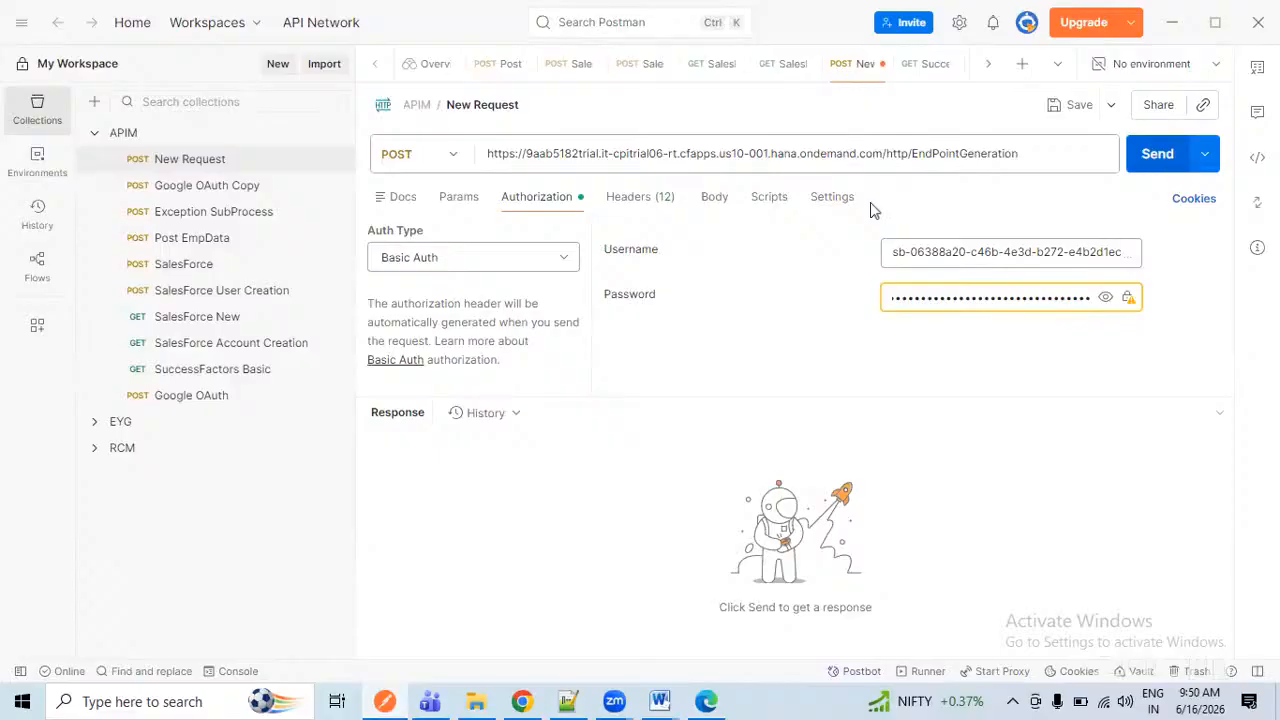
{"action": "left_click", "coordinate": [386, 702]}
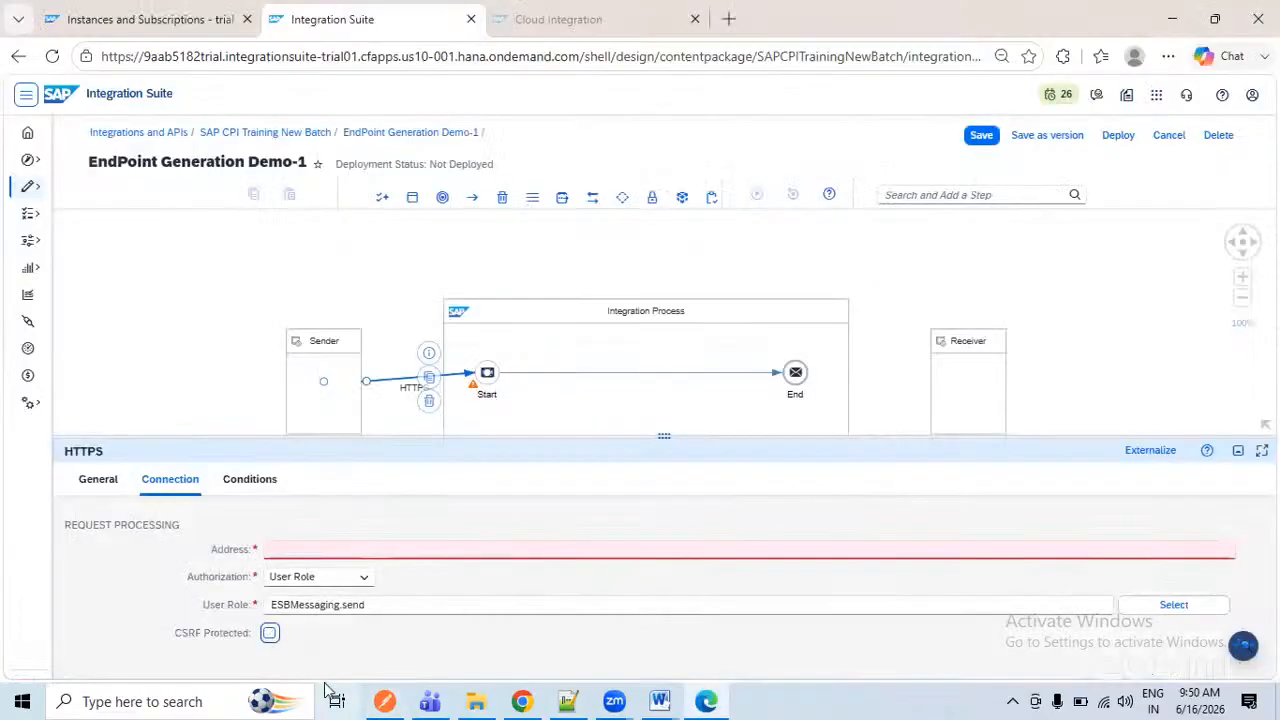
{"action": "left_click", "coordinate": [297, 550]}
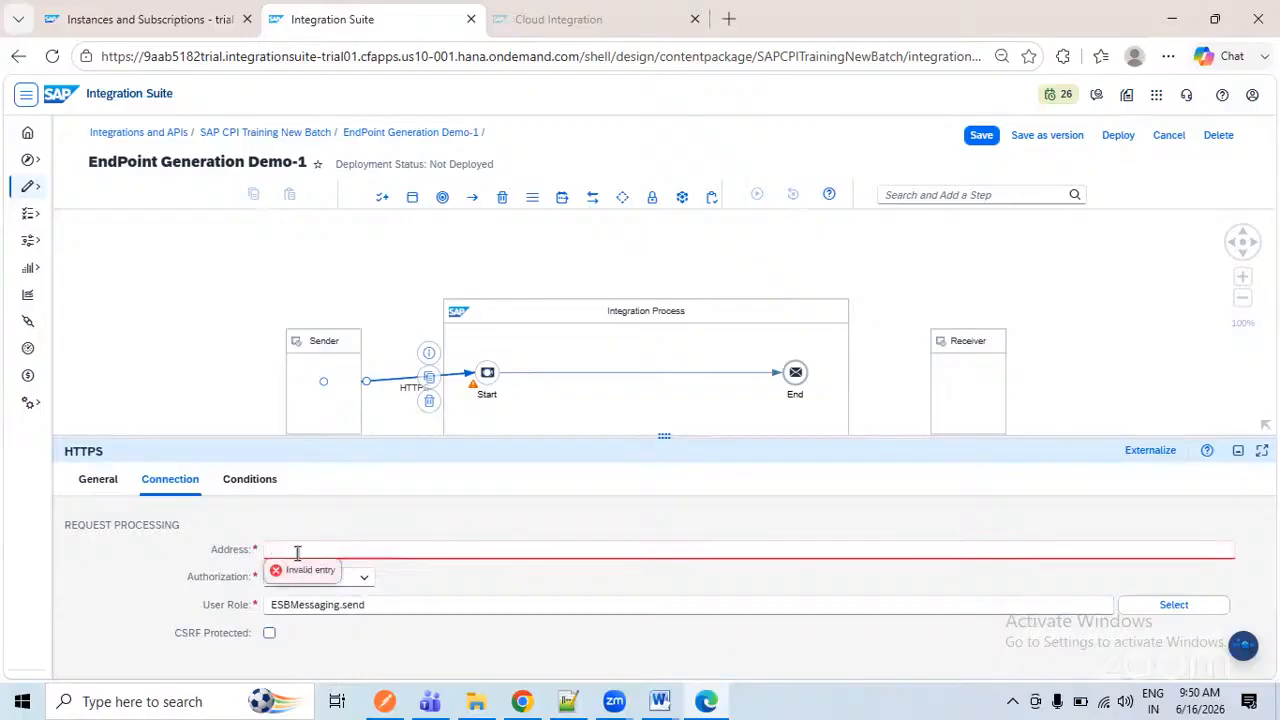
{"action": "type", "text": "/SAPCPIDemo1"}
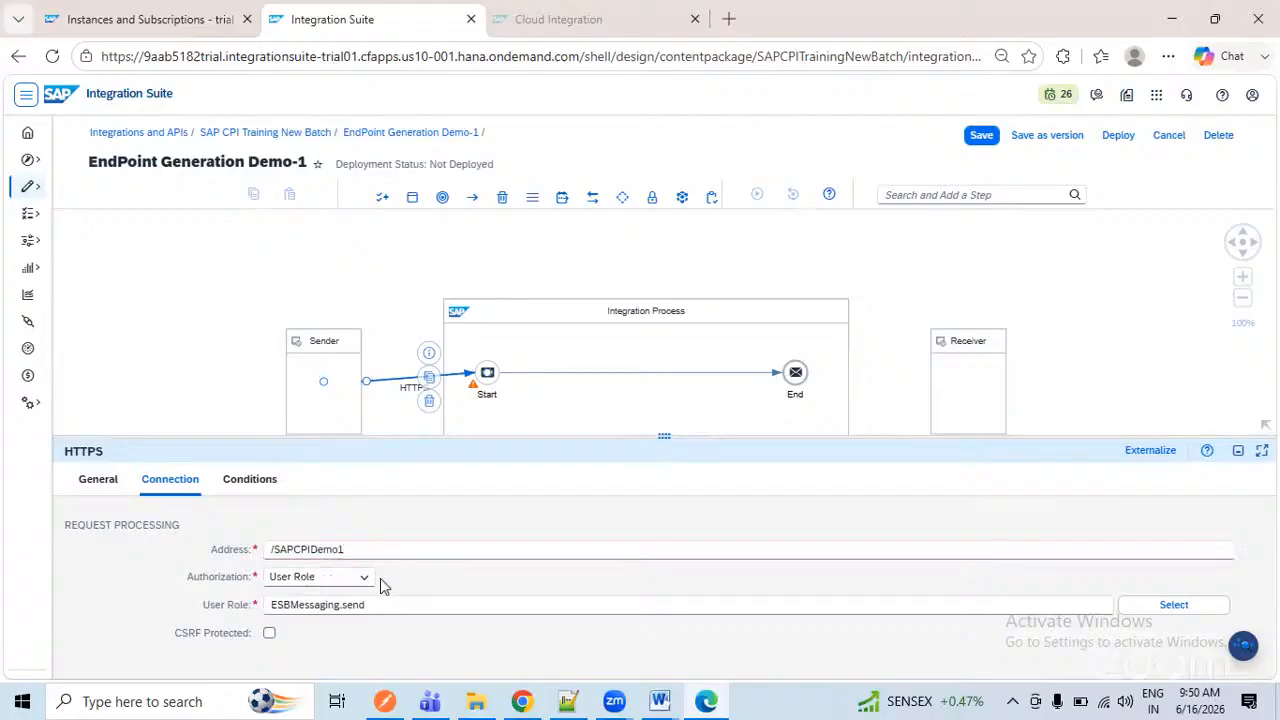
{"action": "triple_click", "coordinate": [313, 552]}
{"action": "left_click", "coordinate": [352, 532]}
- Save and deploy the integration flow on the Cloud Integration runtime profile and dismiss the resulting message
{"action": "left_click", "coordinate": [170, 316]}
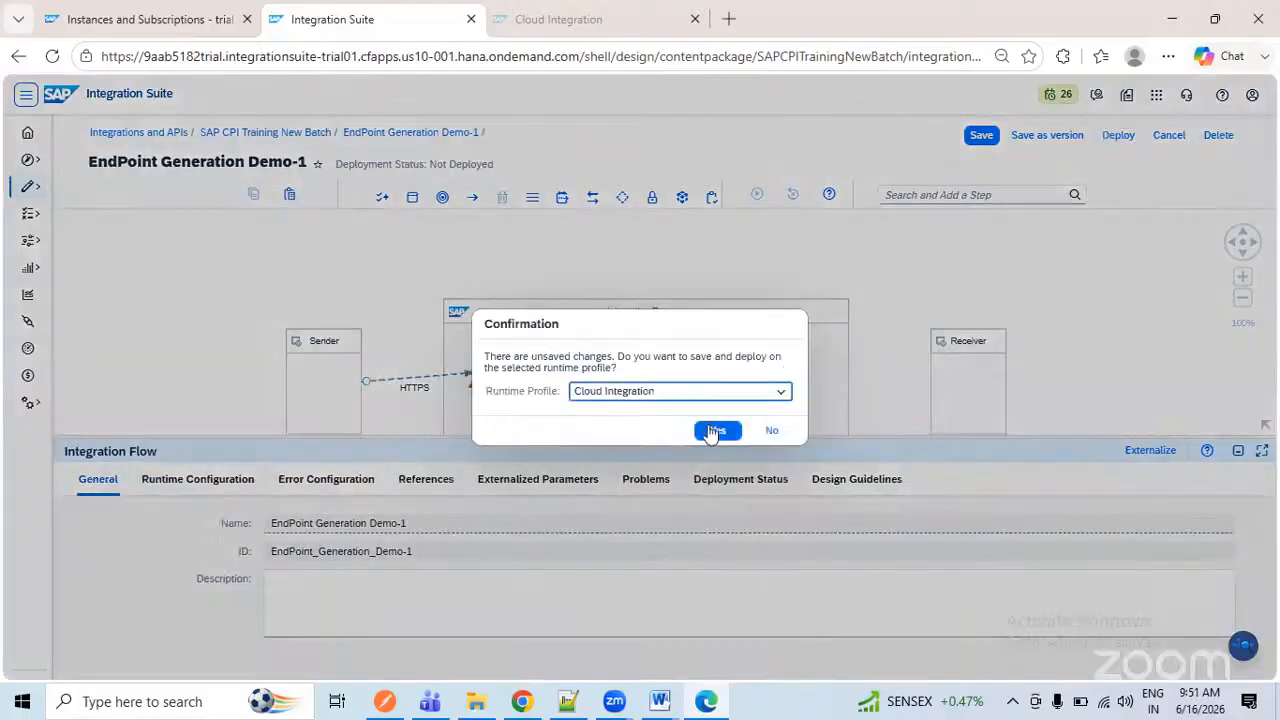
{"action": "left_click", "coordinate": [714, 431]}
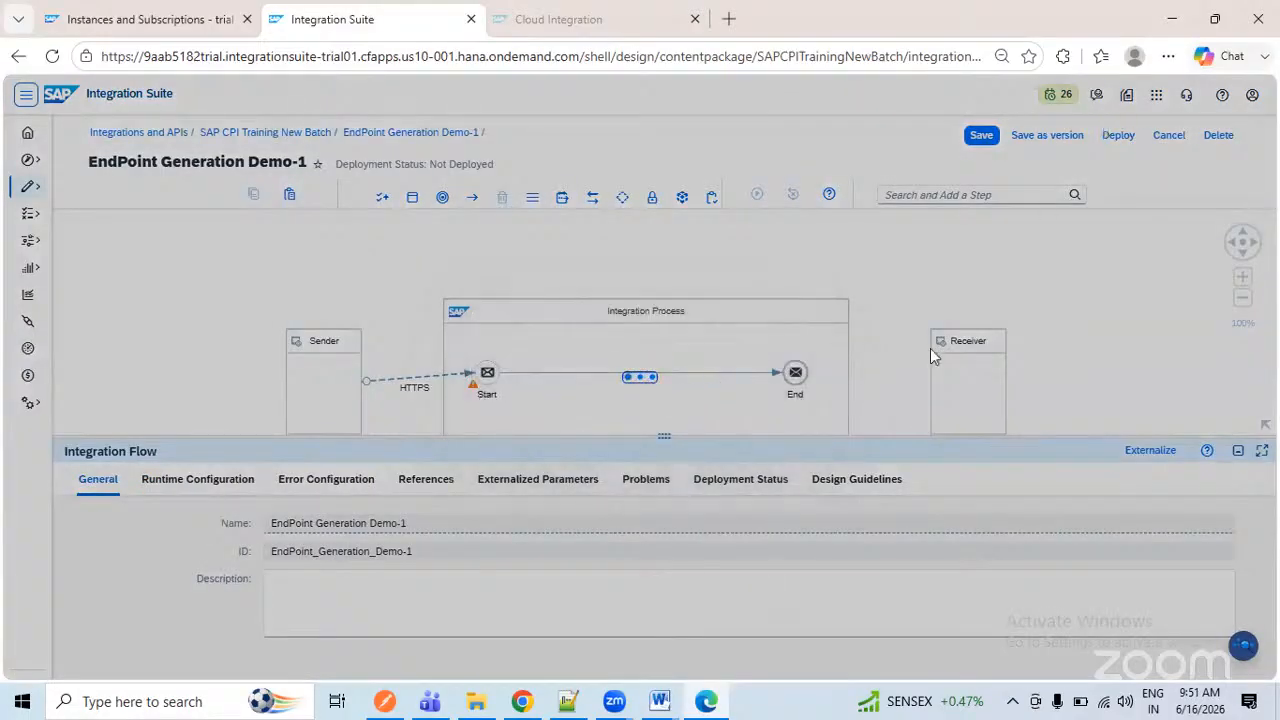
{"action": "left_click", "coordinate": [750, 412]}
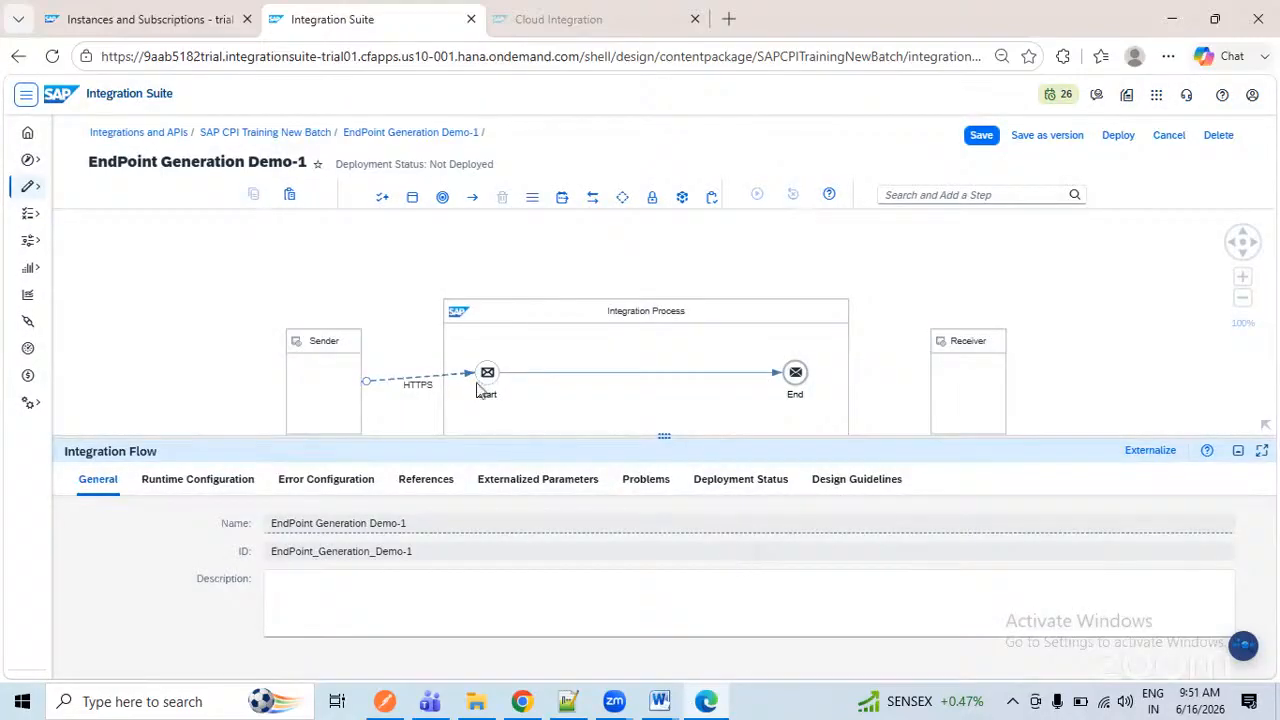
{"action": "key", "text": "ctrl+Tab"}
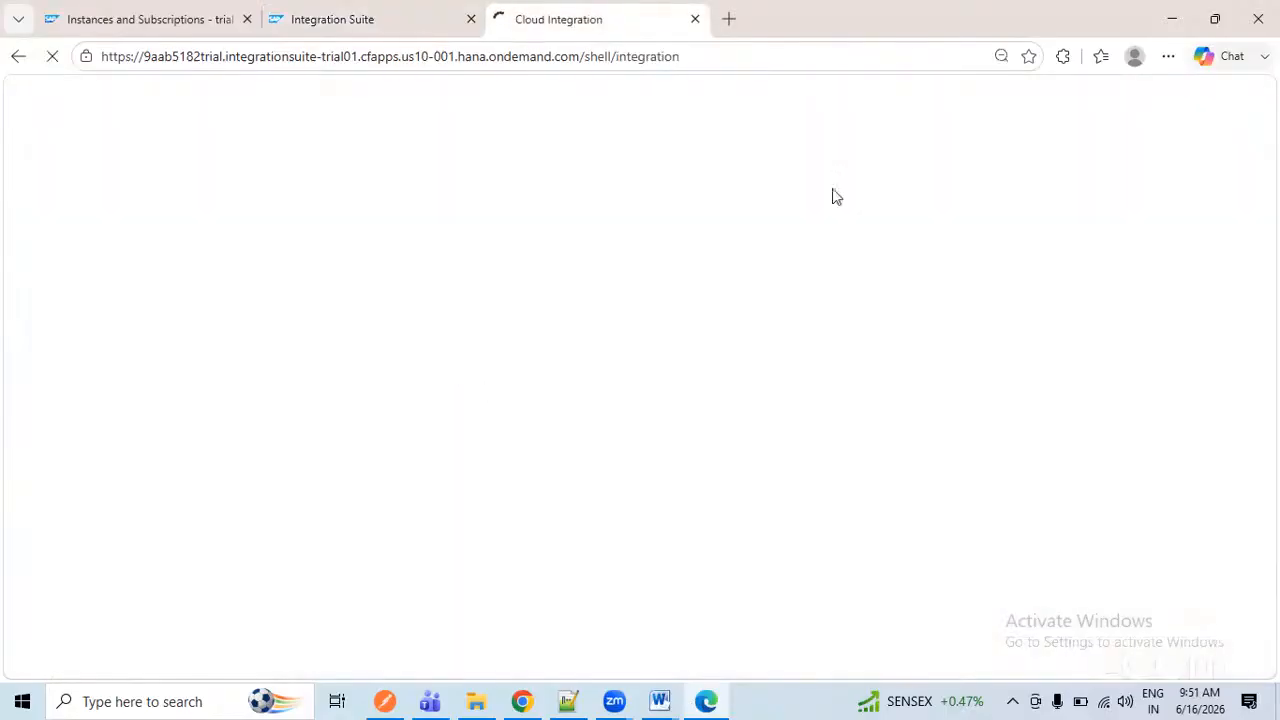
{"action": "key", "text": "ctrl+shift+Tab"}
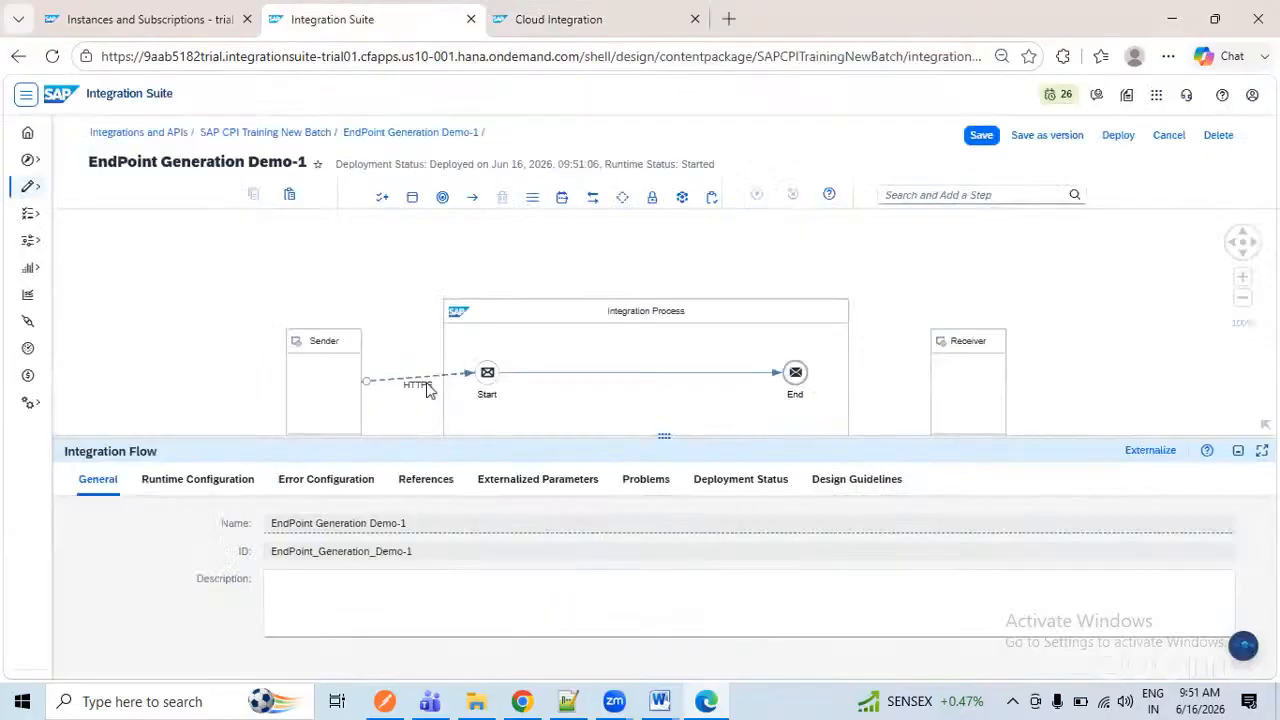
- Show the connection settings of the HTTPS channel between Sender and Start and highlight its address
{"action": "left_click", "coordinate": [425, 385]}
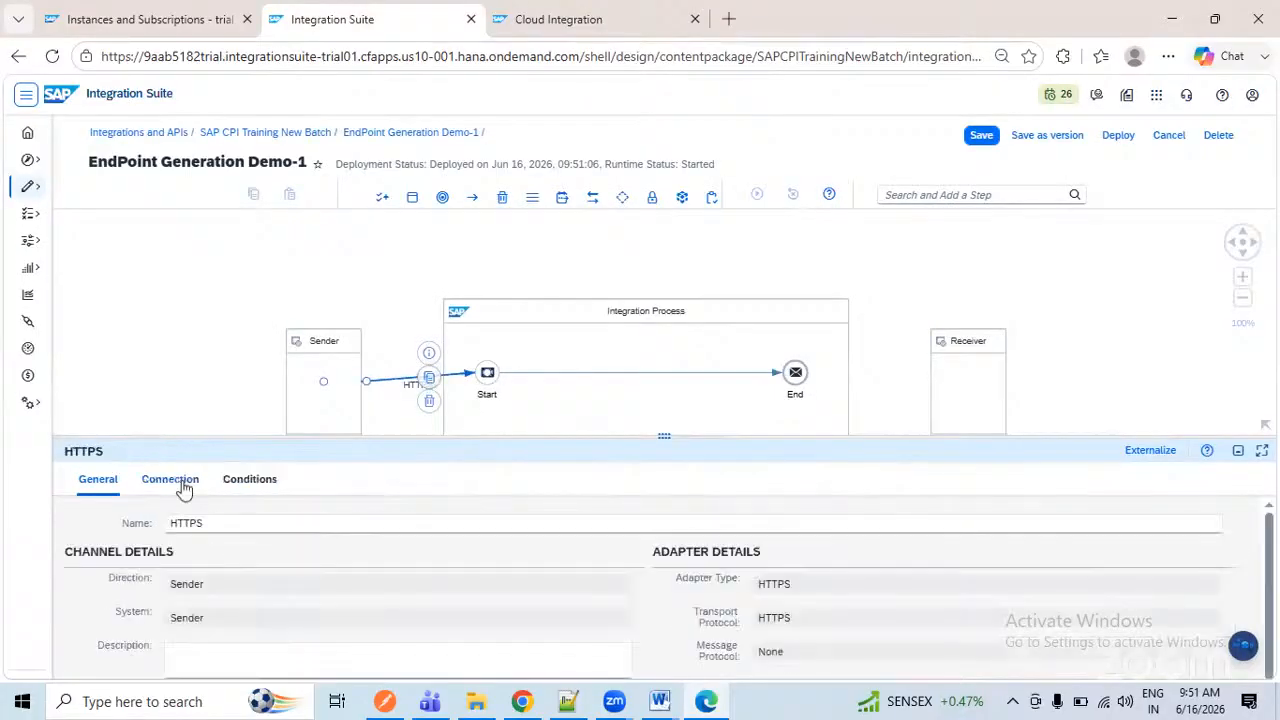
{"action": "left_click", "coordinate": [170, 479]}
{"action": "left_click_drag", "start_coordinate": [345, 549], "coordinate": [294, 547]}
{"action": "left_click", "coordinate": [256, 523]}
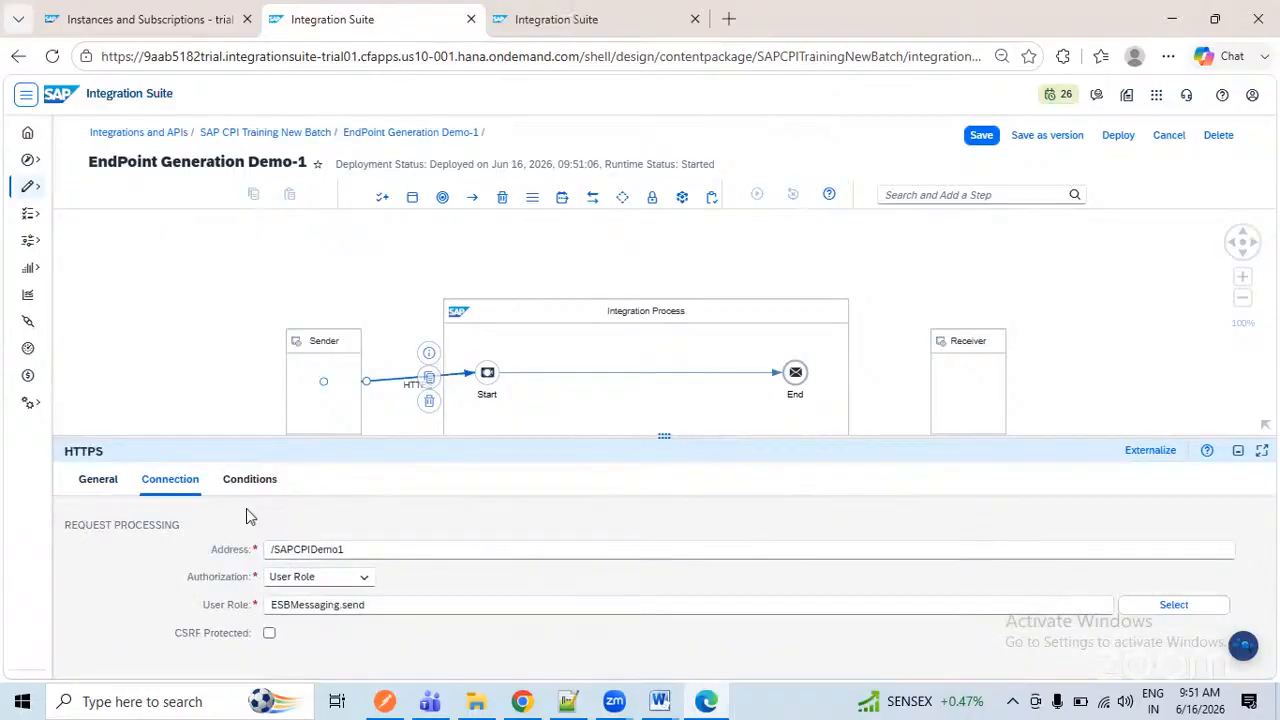
- Switch to the Cloud Integration browser tab, open the monitoring overview for Integrations and APIs, and collapse the side navigation
{"action": "left_click", "coordinate": [534, 22]}
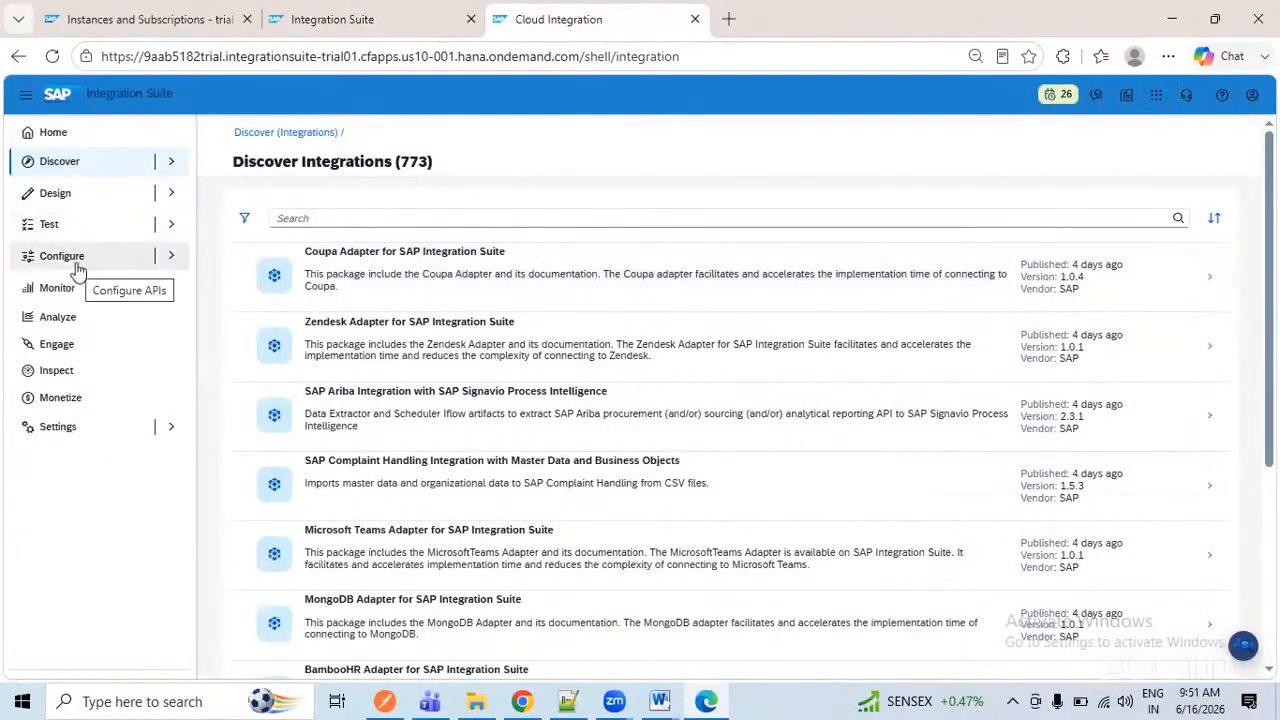
{"action": "left_click", "coordinate": [80, 260]}
{"action": "left_click", "coordinate": [80, 318]}
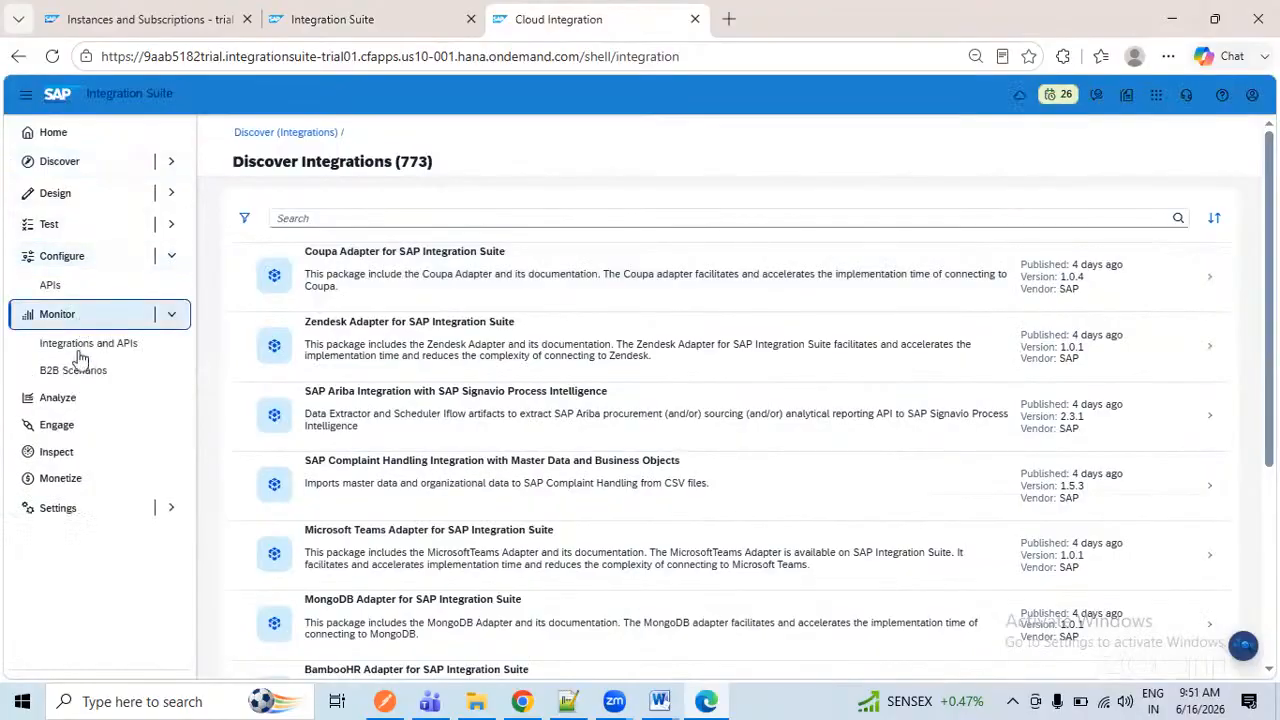
{"action": "left_click", "coordinate": [85, 345]}
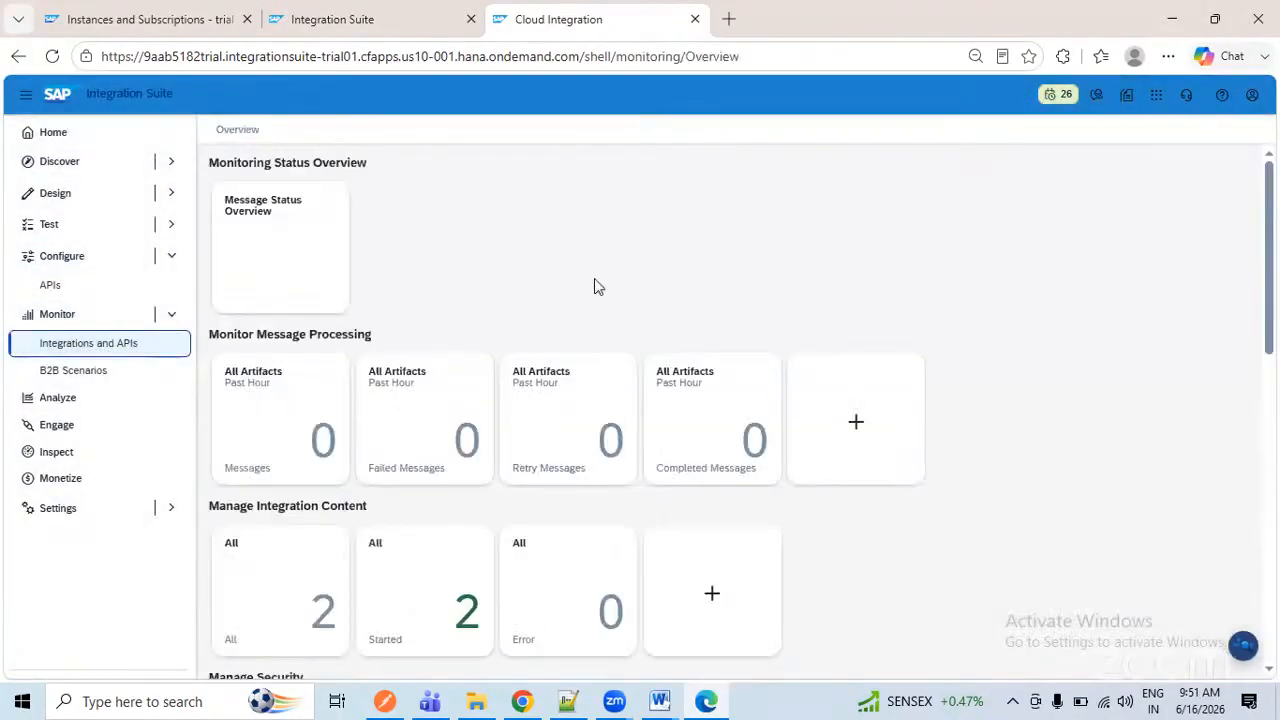
{"action": "left_click", "coordinate": [25, 94]}
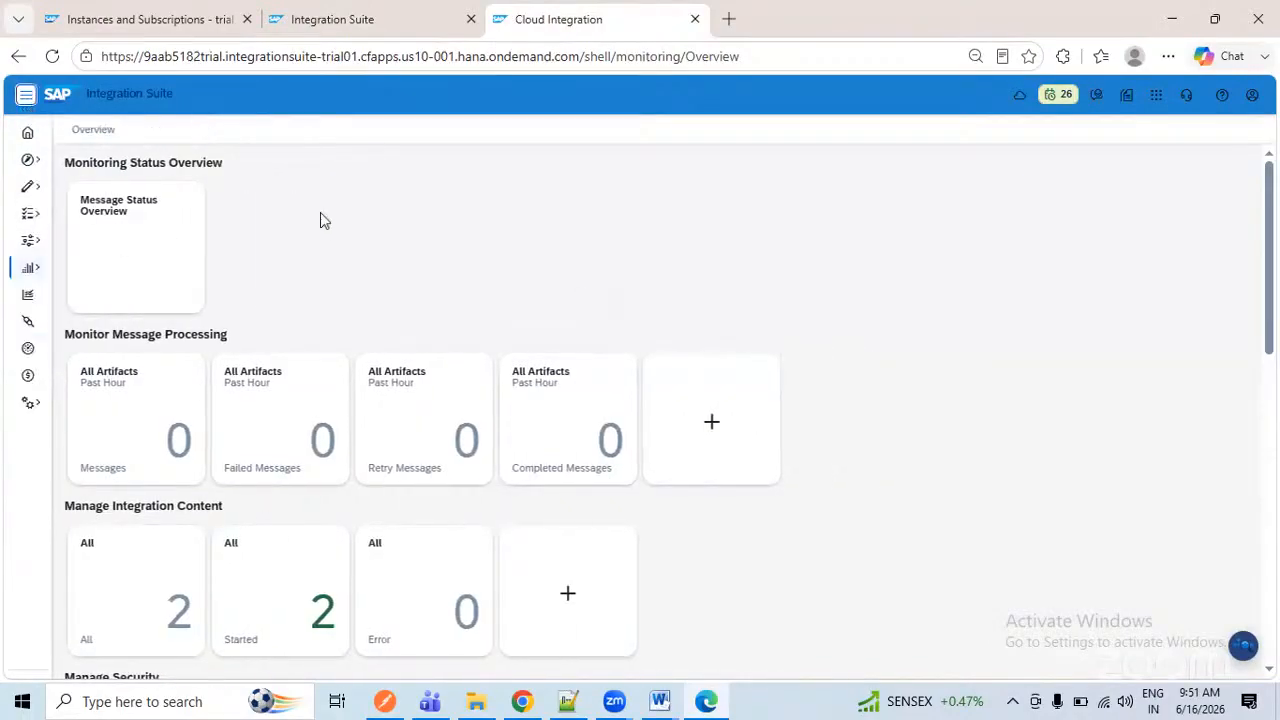
- Open the list of all deployed integration content and select the EndPoint Generation Demo-1 flow to view its details
{"action": "scroll", "coordinate": [268, 297], "scroll_direction": "down", "scroll_amount": 1}
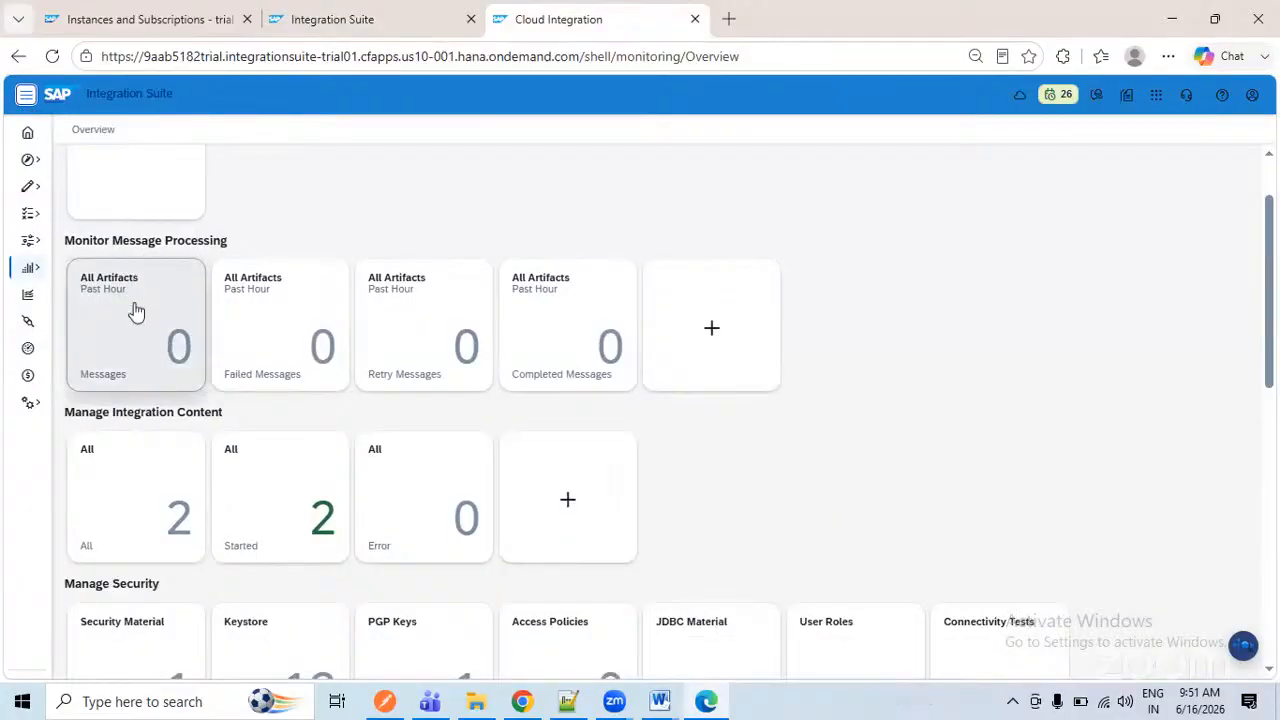
{"action": "scroll", "coordinate": [148, 448], "scroll_direction": "down", "scroll_amount": 1}
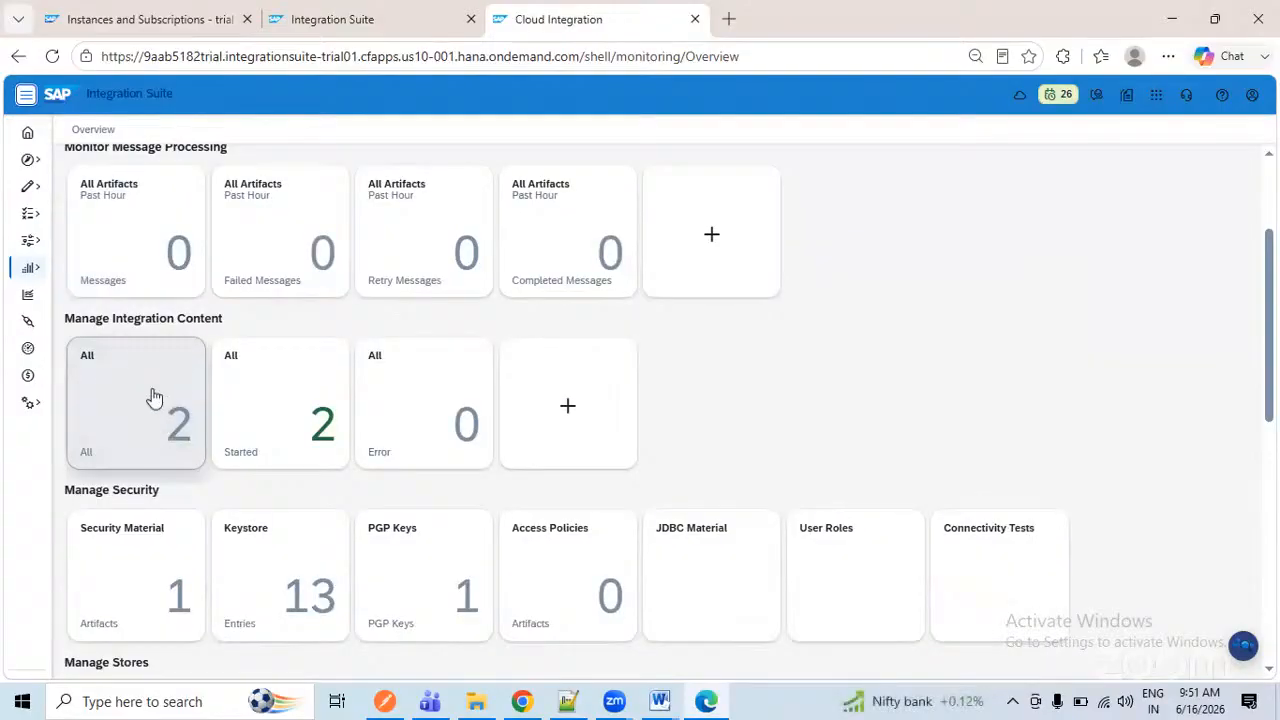
{"action": "left_click", "coordinate": [147, 410]}
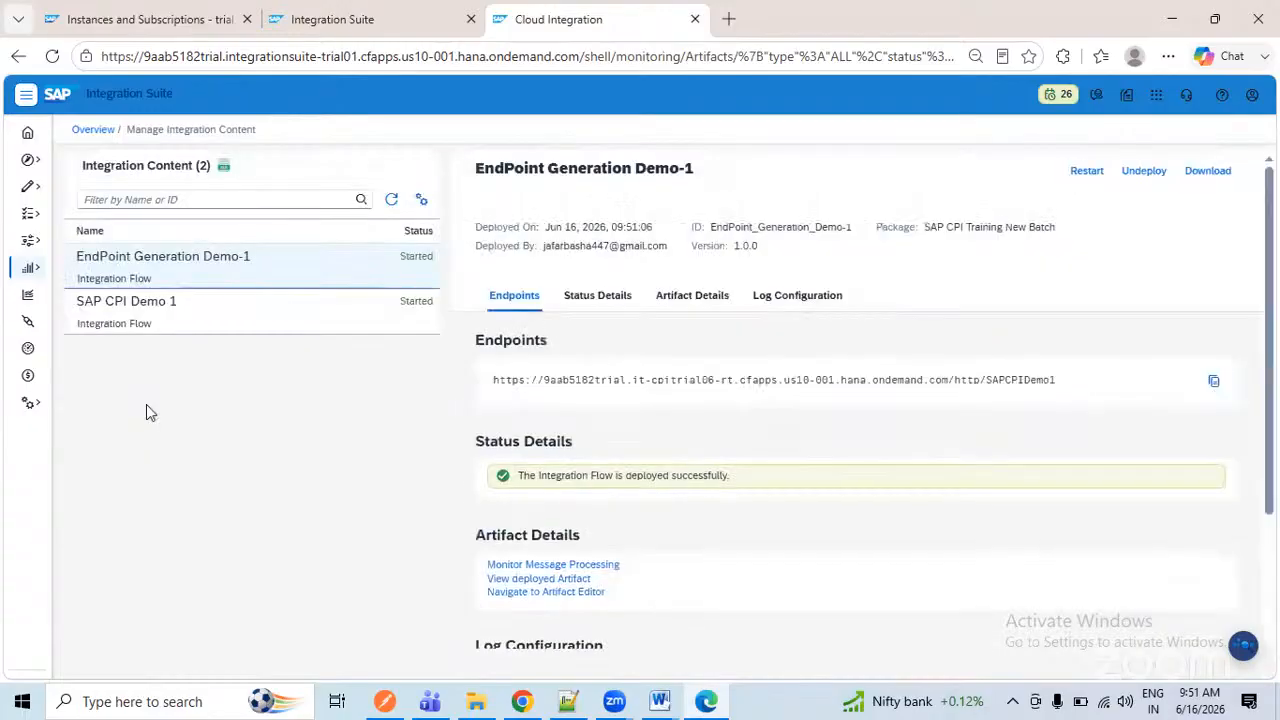
{"action": "left_click", "coordinate": [90, 266]}
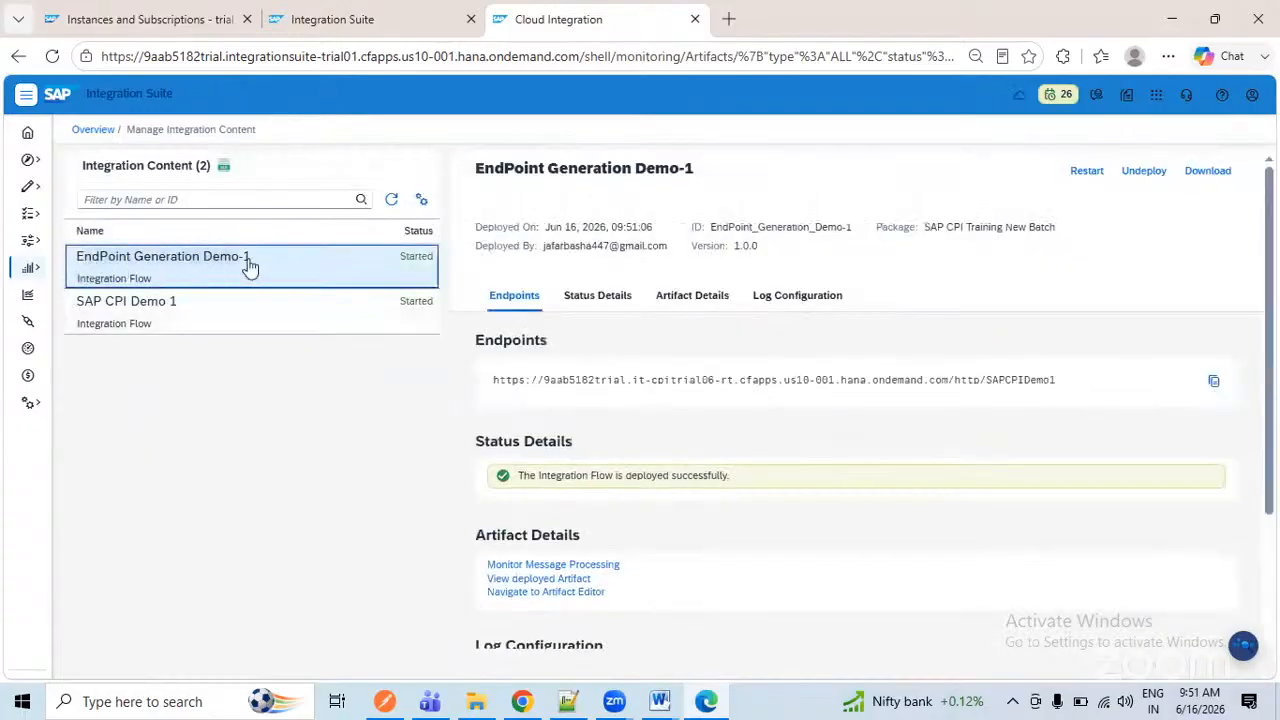
{"action": "left_click", "coordinate": [260, 445]}
{"action": "scroll", "coordinate": [617, 295], "scroll_direction": "down", "scroll_amount": 2}
{"action": "scroll", "coordinate": [619, 291], "scroll_direction": "up", "scroll_amount": 2}
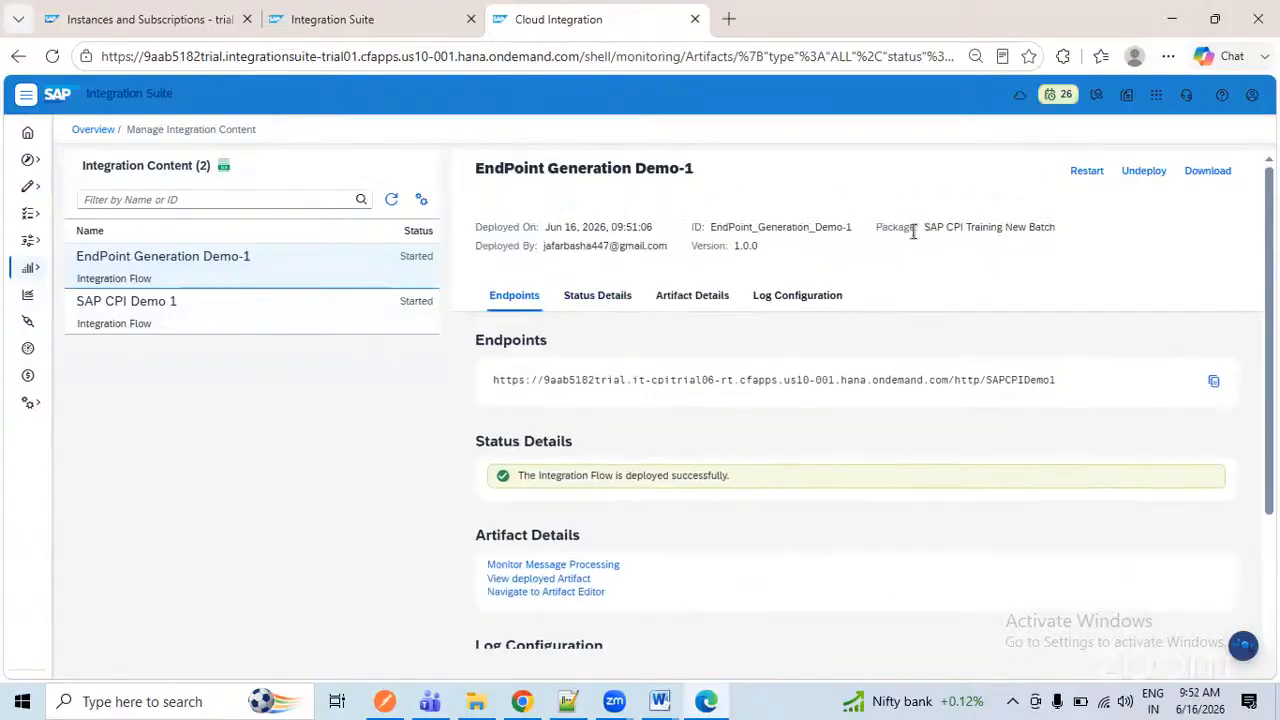
- Point out the deployed flow's package, ID, version and deployment information
{"action": "left_click_drag", "start_coordinate": [922, 231], "coordinate": [1066, 229]}
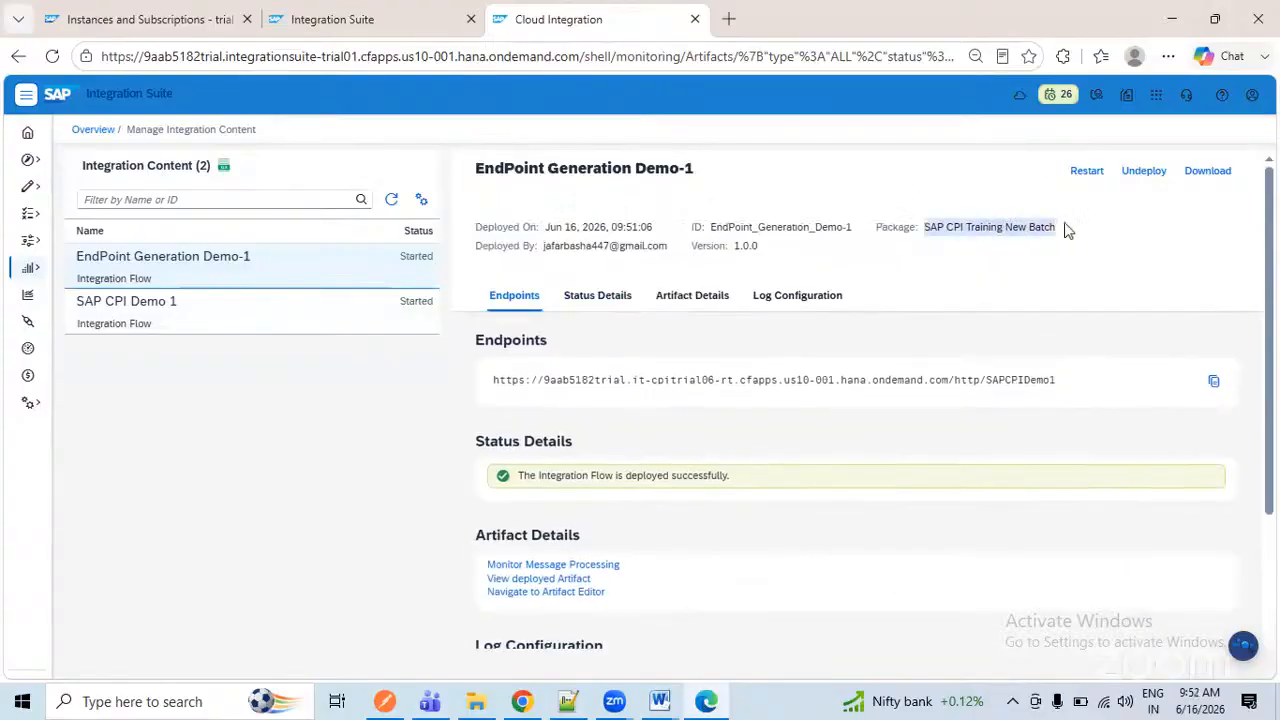
{"action": "left_click_drag", "start_coordinate": [743, 227], "coordinate": [871, 229]}
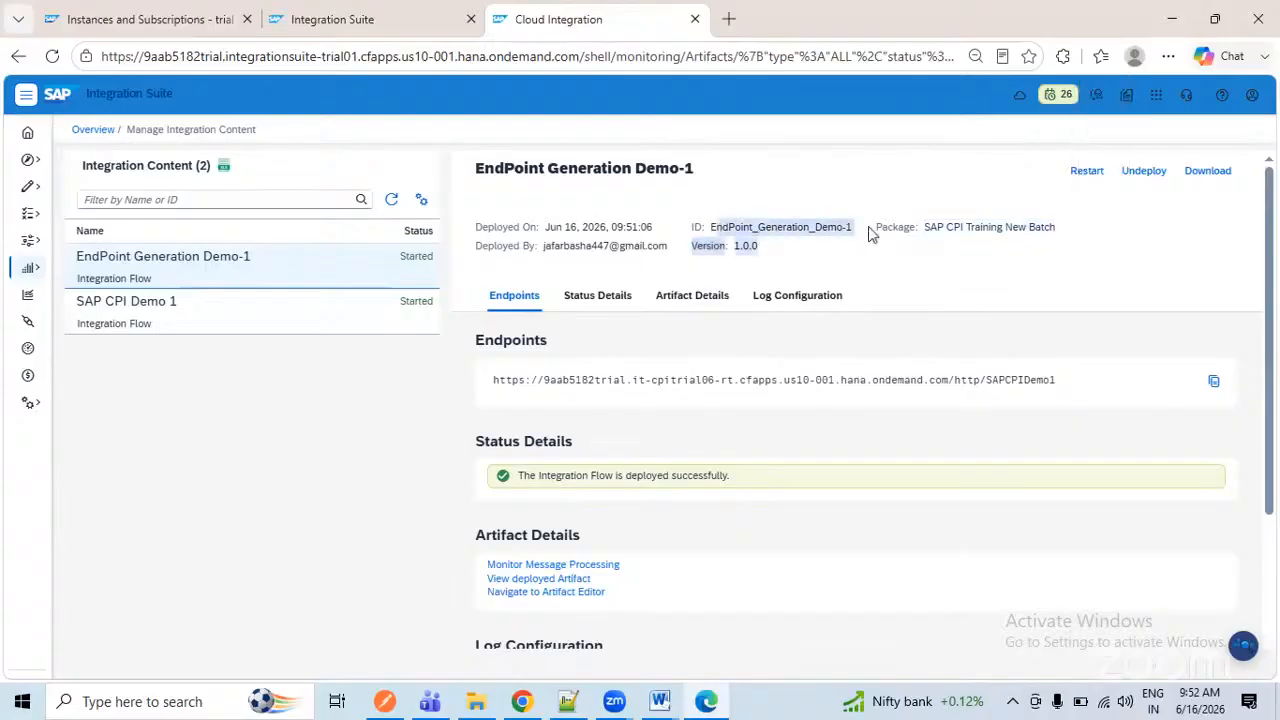
{"action": "left_click_drag", "start_coordinate": [548, 226], "coordinate": [700, 245]}
{"action": "left_click", "coordinate": [712, 308]}
{"action": "scroll", "coordinate": [712, 335], "scroll_direction": "up", "scroll_amount": 3}
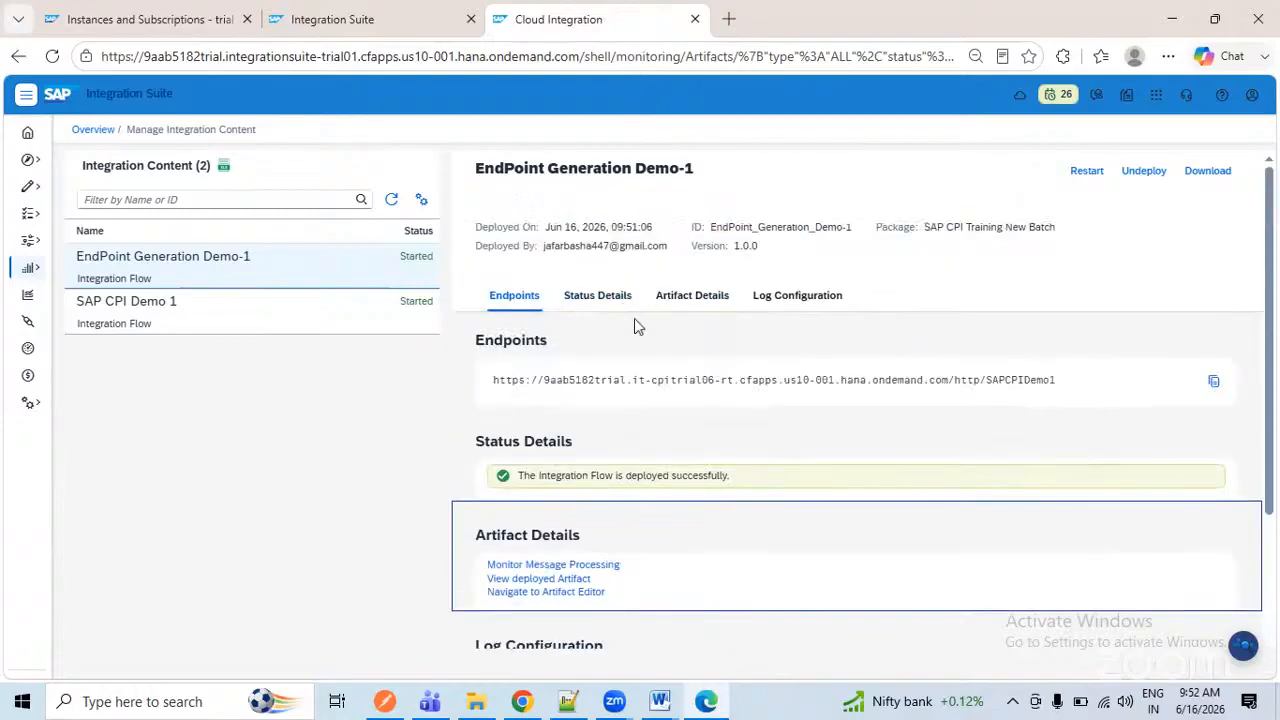
- Show the Endpoints section of the deployed flow and highlight the full endpoint URL and its SAPCPIDemo1 ending
{"action": "left_click", "coordinate": [515, 300]}
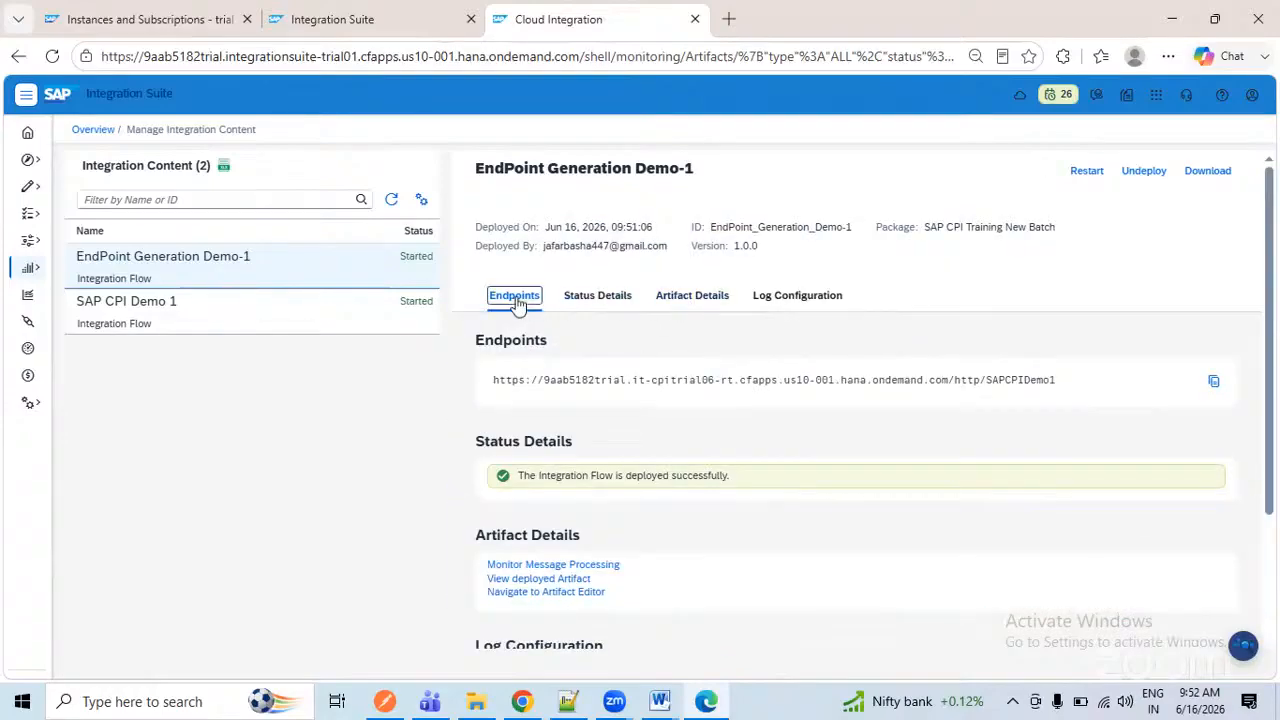
{"action": "left_click_drag", "start_coordinate": [478, 341], "coordinate": [568, 340]}
{"action": "double_click", "coordinate": [508, 380]}
{"action": "triple_click", "coordinate": [1040, 380]}
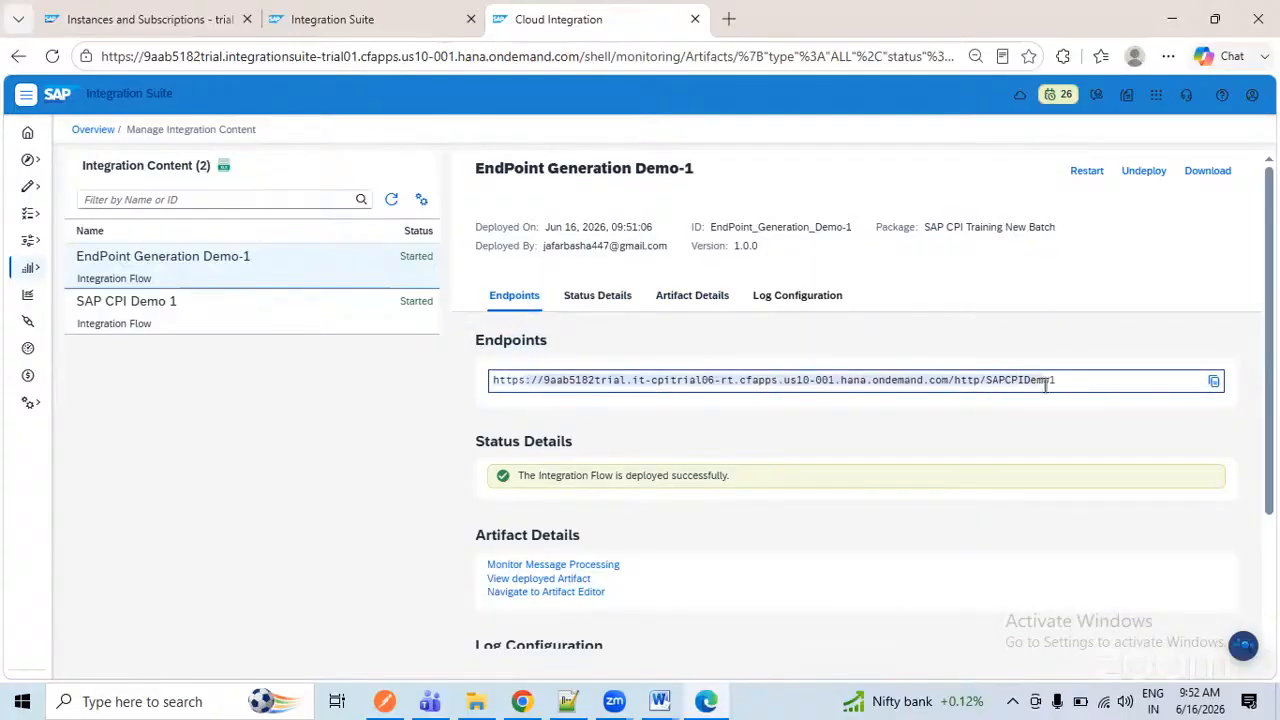
{"action": "left_click", "coordinate": [1040, 434]}
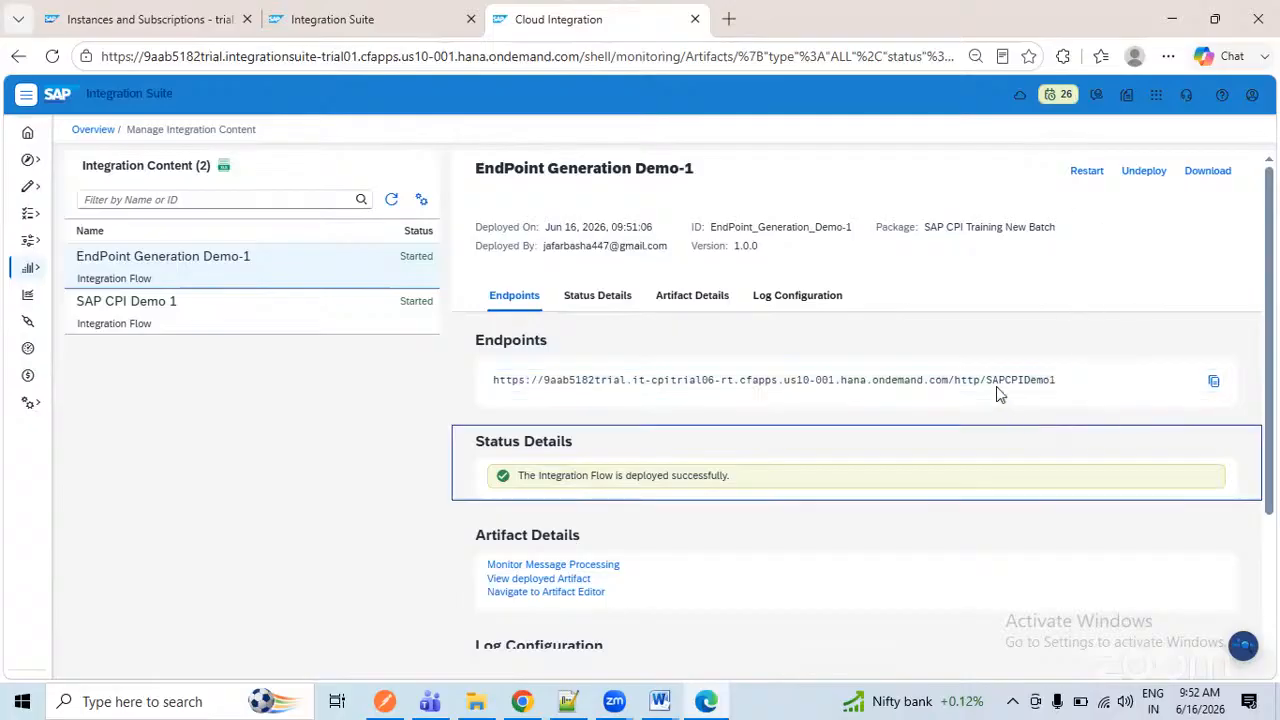
{"action": "left_click_drag", "start_coordinate": [991, 381], "coordinate": [1066, 392]}
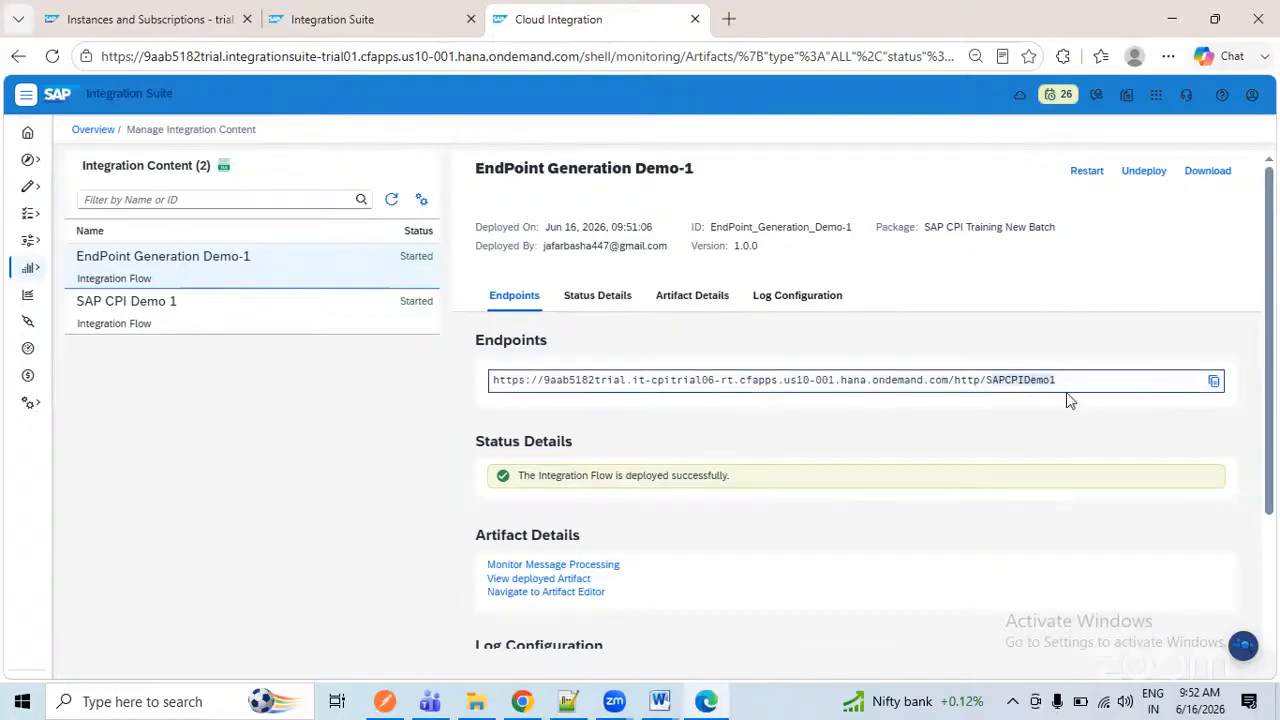
- Compare the endpoint's ending with the address in the flow's HTTPS adapter, then return to the deployed flow's endpoint details
{"action": "left_click", "coordinate": [381, 30]}
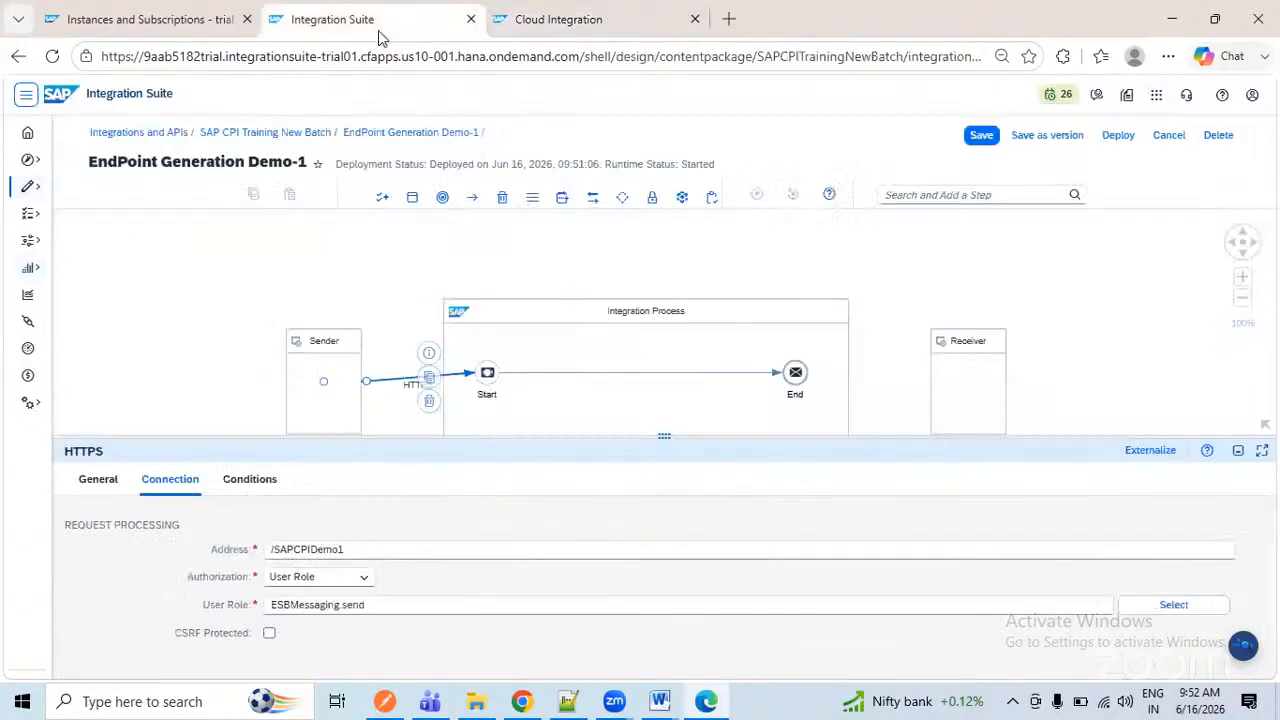
{"action": "double_click", "coordinate": [312, 551]}
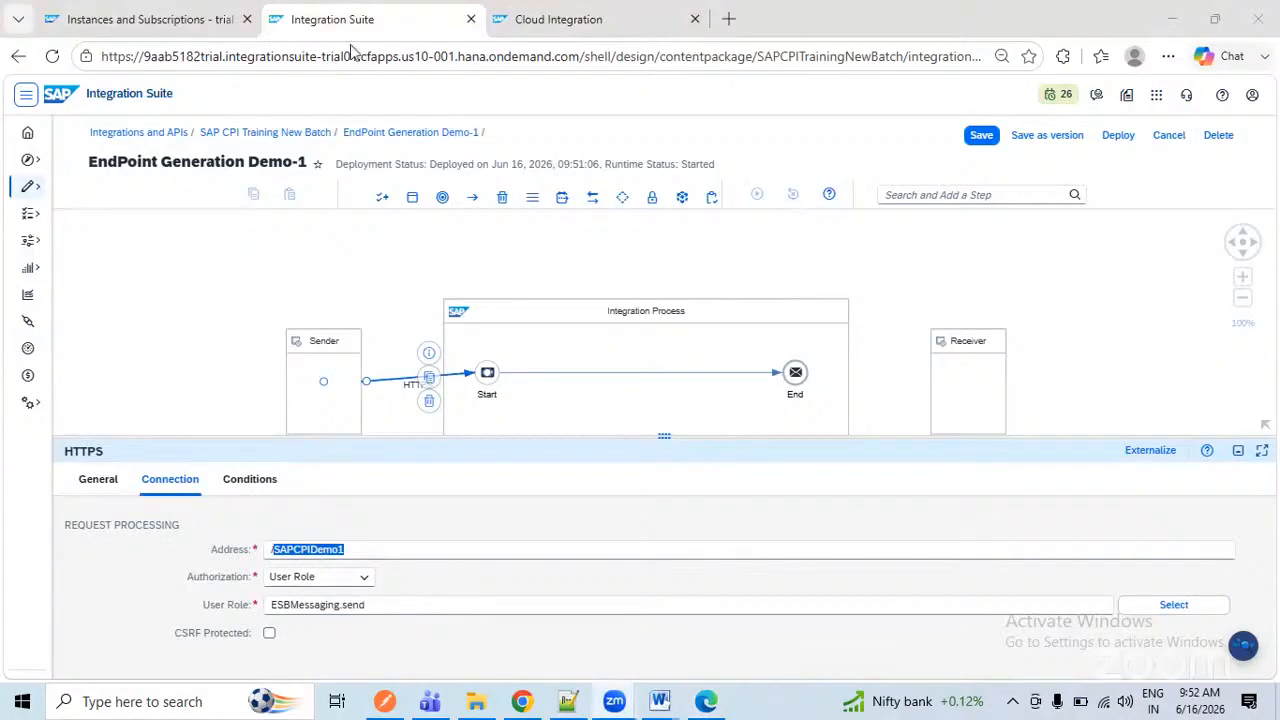
{"action": "left_click", "coordinate": [362, 8]}
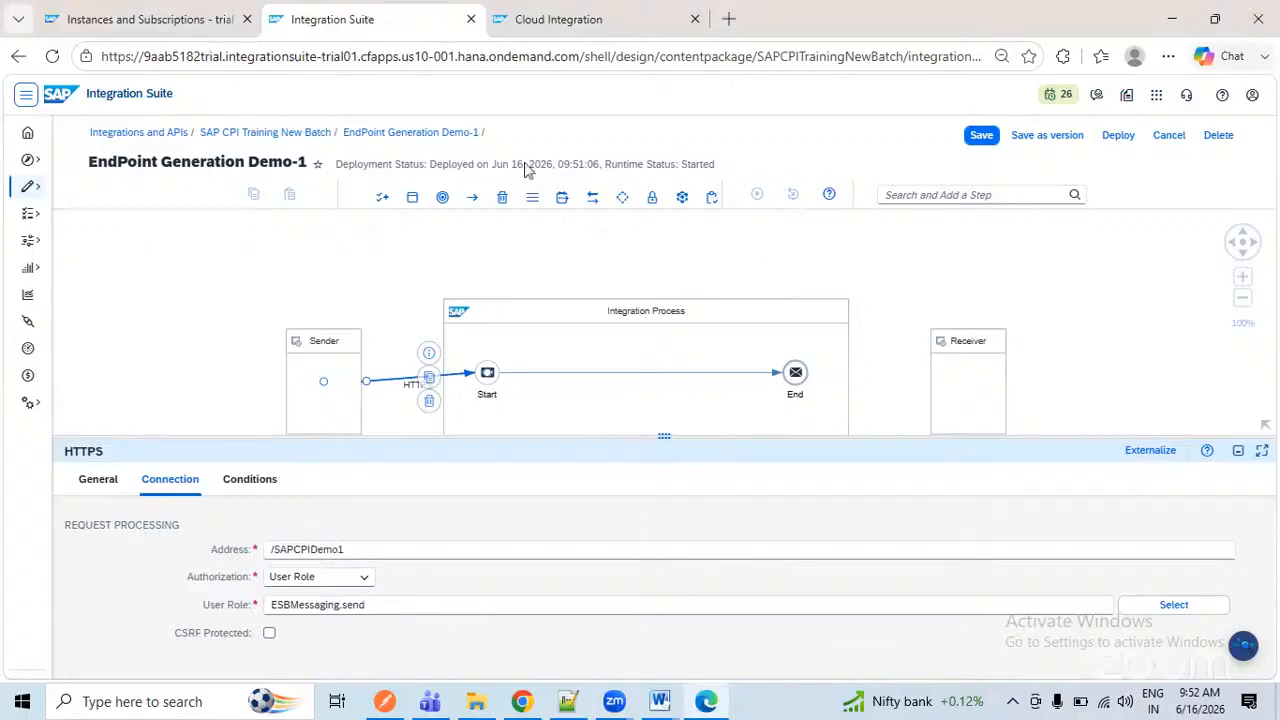
{"action": "key", "text": "ctrl+Tab"}
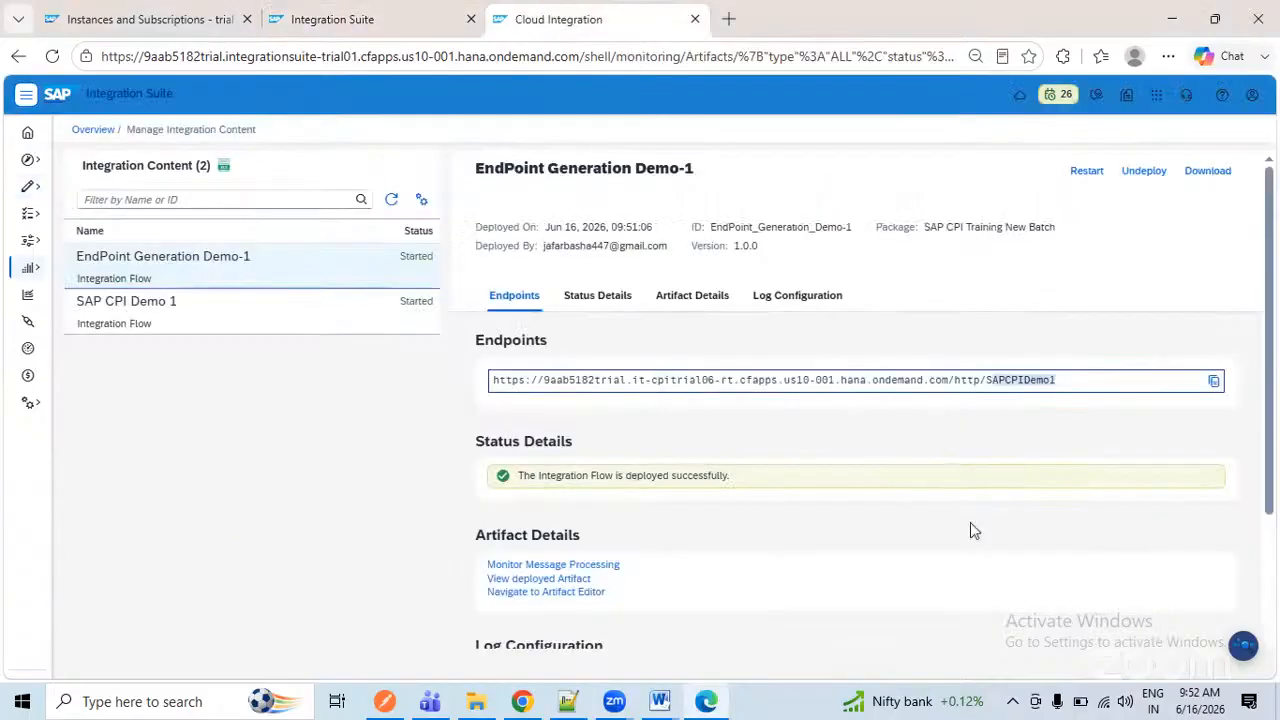
{"action": "left_click", "coordinate": [1012, 419]}
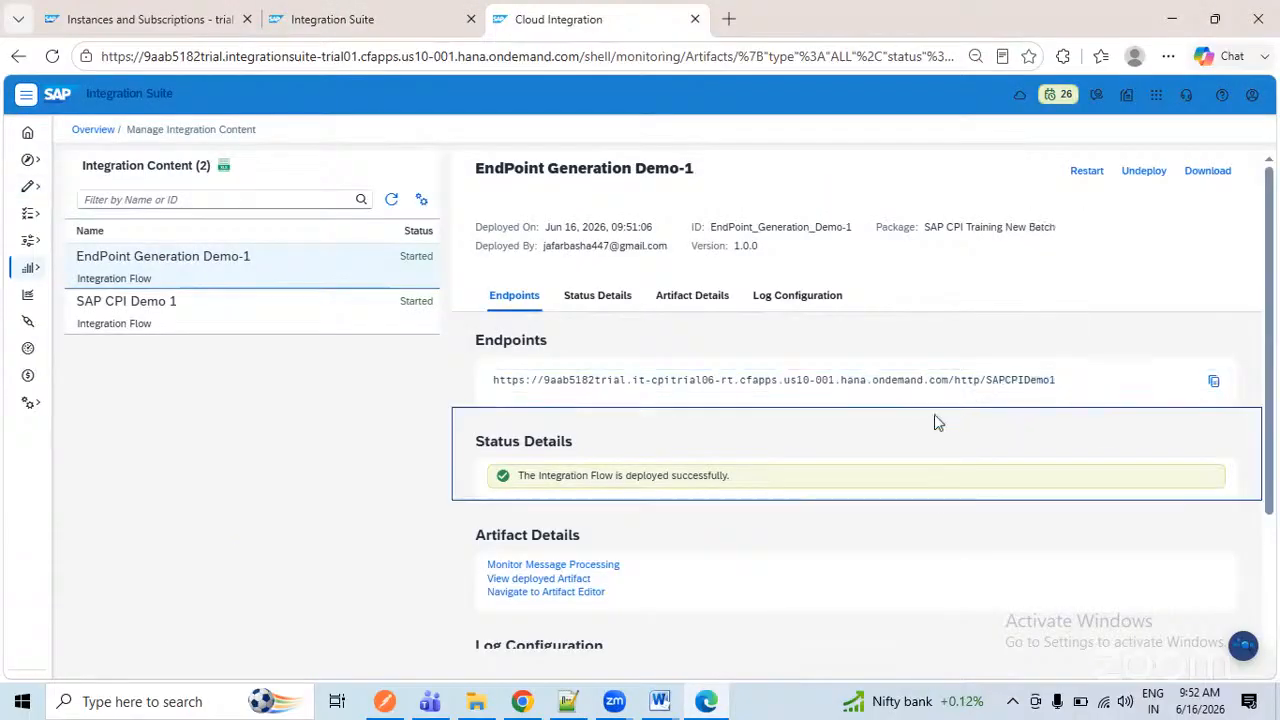
- Highlight the tenant host portion of the monitoring page's web address for comparison with the endpoint URL
{"action": "left_click", "coordinate": [174, 56]}
{"action": "left_click", "coordinate": [190, 56]}
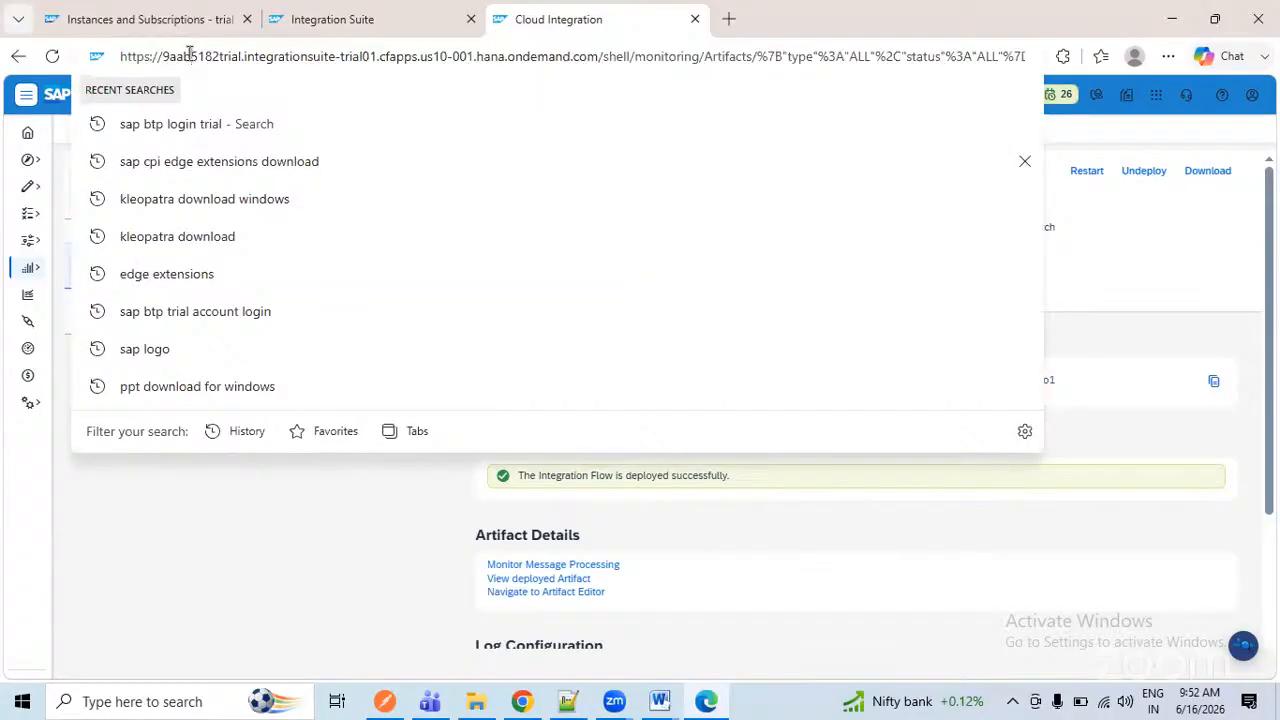
{"action": "left_click_drag", "start_coordinate": [164, 57], "coordinate": [476, 52]}
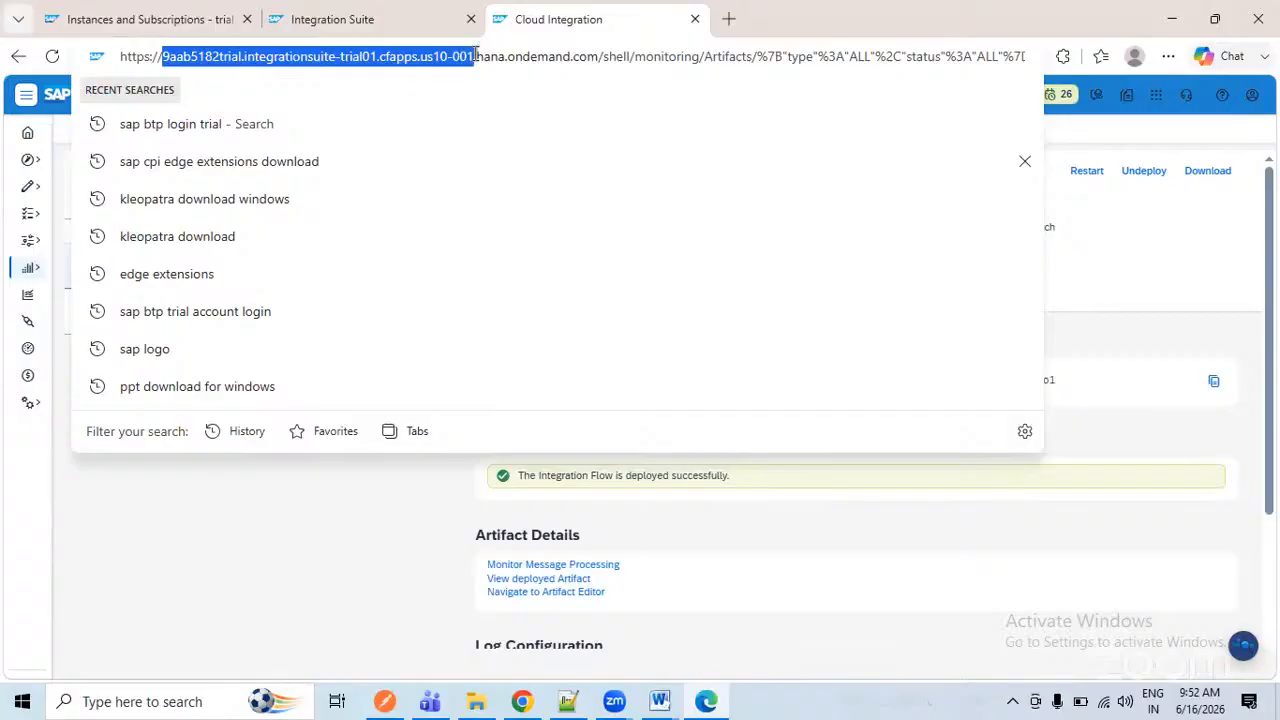
{"action": "left_click", "coordinate": [318, 503]}
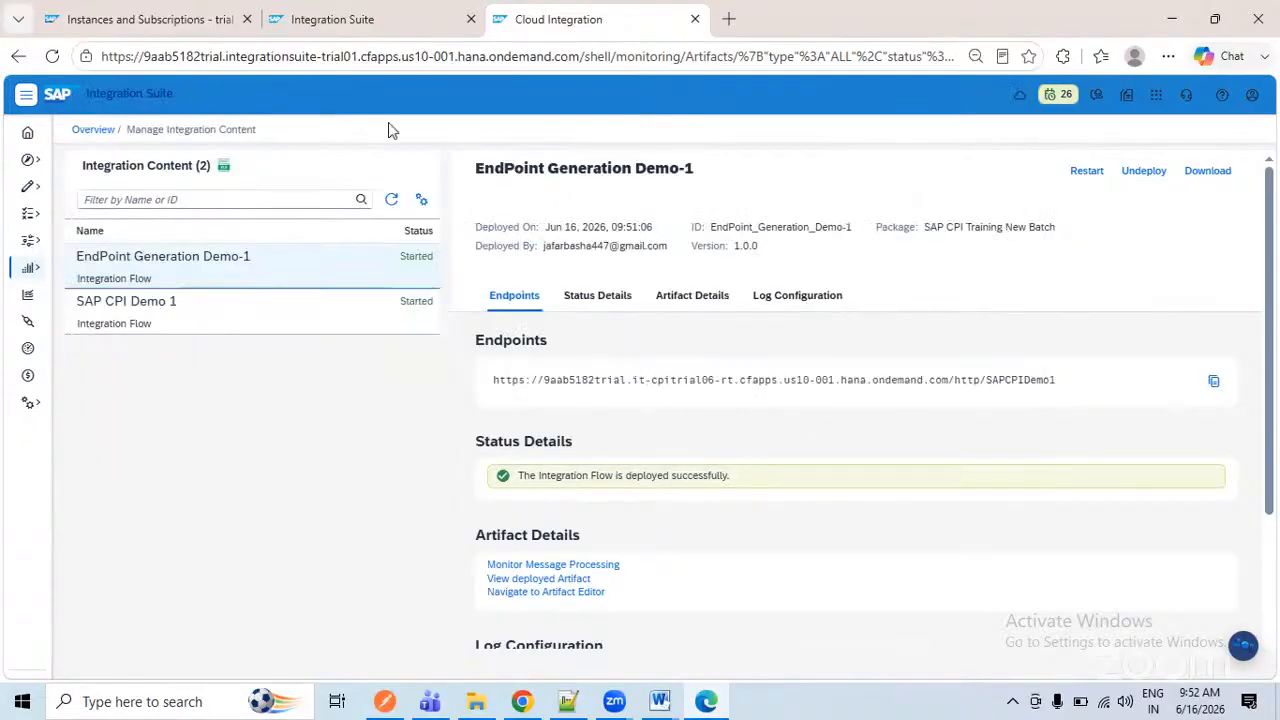
- Highlight the host portion of the monitoring page's web address and compare it with the HTTPS adapter's address in the flow editor
{"action": "left_click", "coordinate": [557, 57]}
{"action": "left_click", "coordinate": [565, 57]}
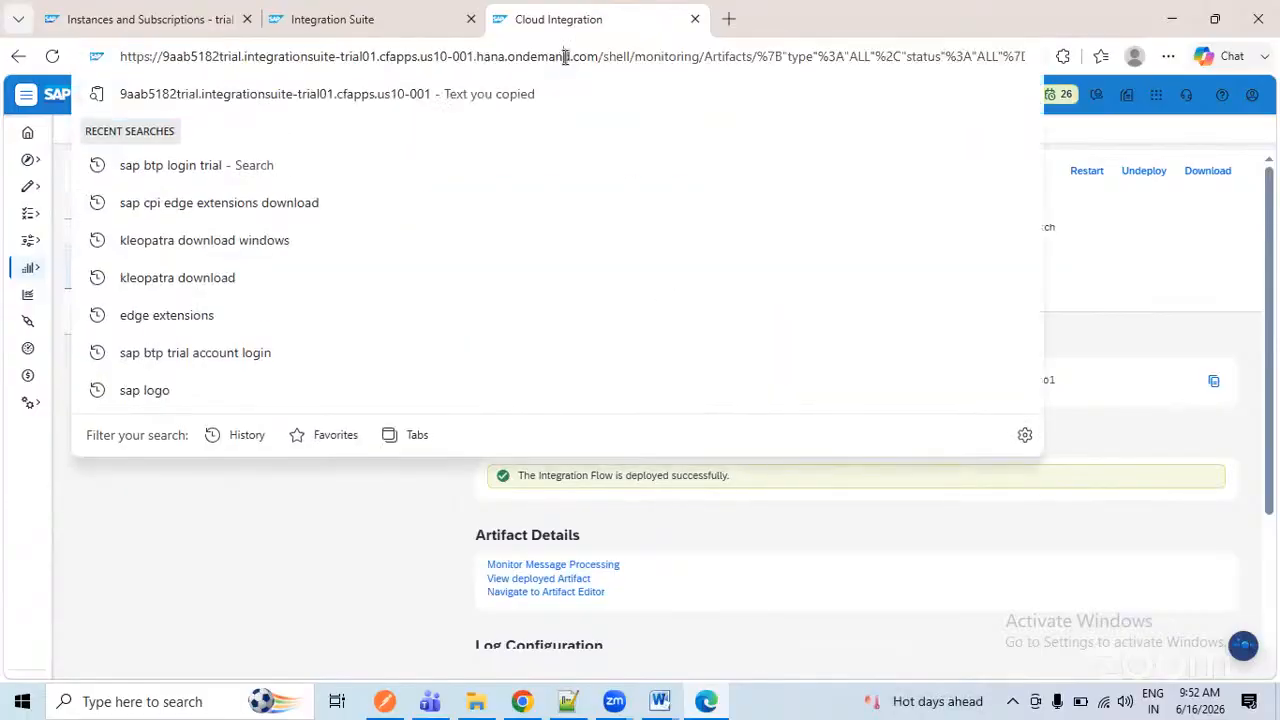
{"action": "left_click_drag", "start_coordinate": [162, 57], "coordinate": [595, 65]}
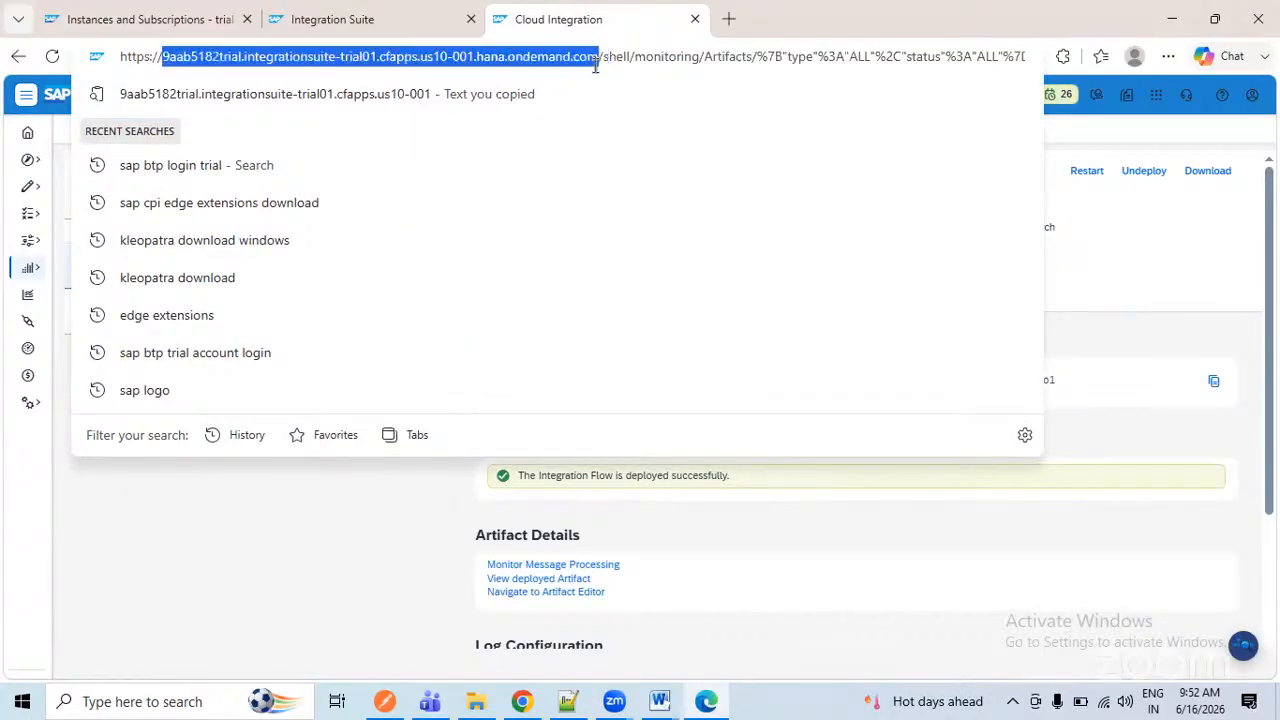
{"action": "left_click", "coordinate": [469, 31]}
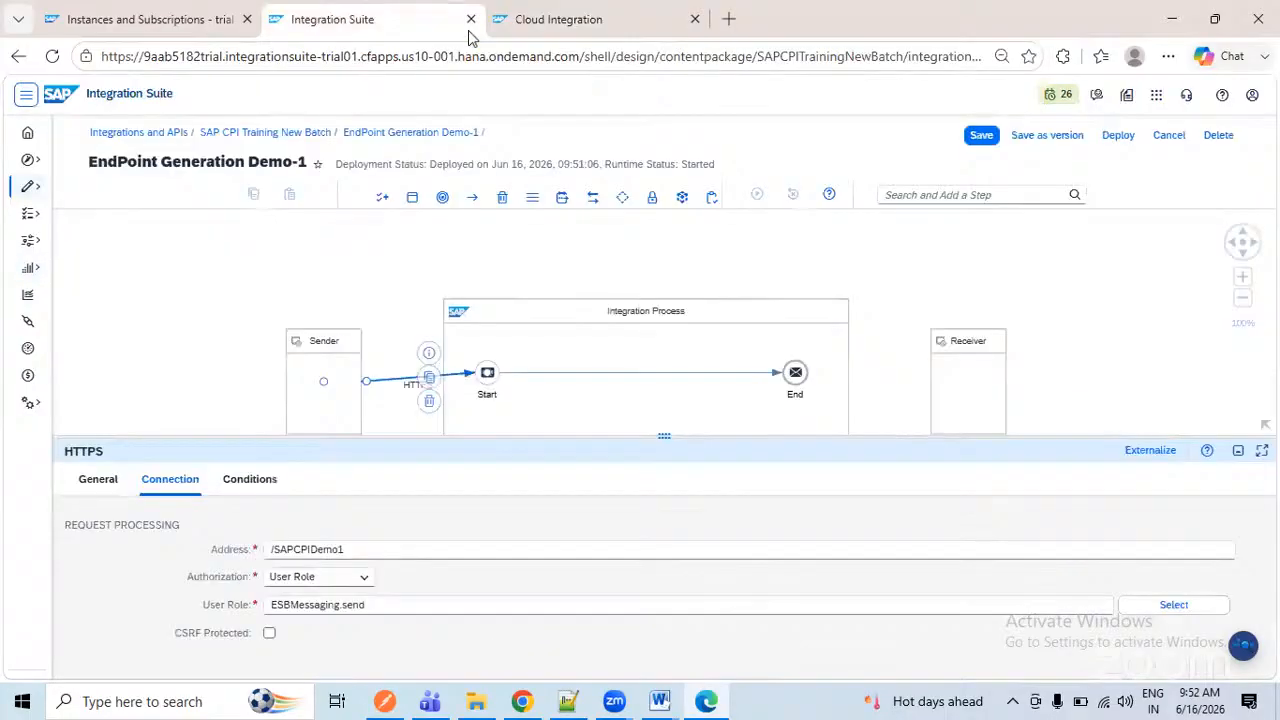
{"action": "double_click", "coordinate": [313, 550]}
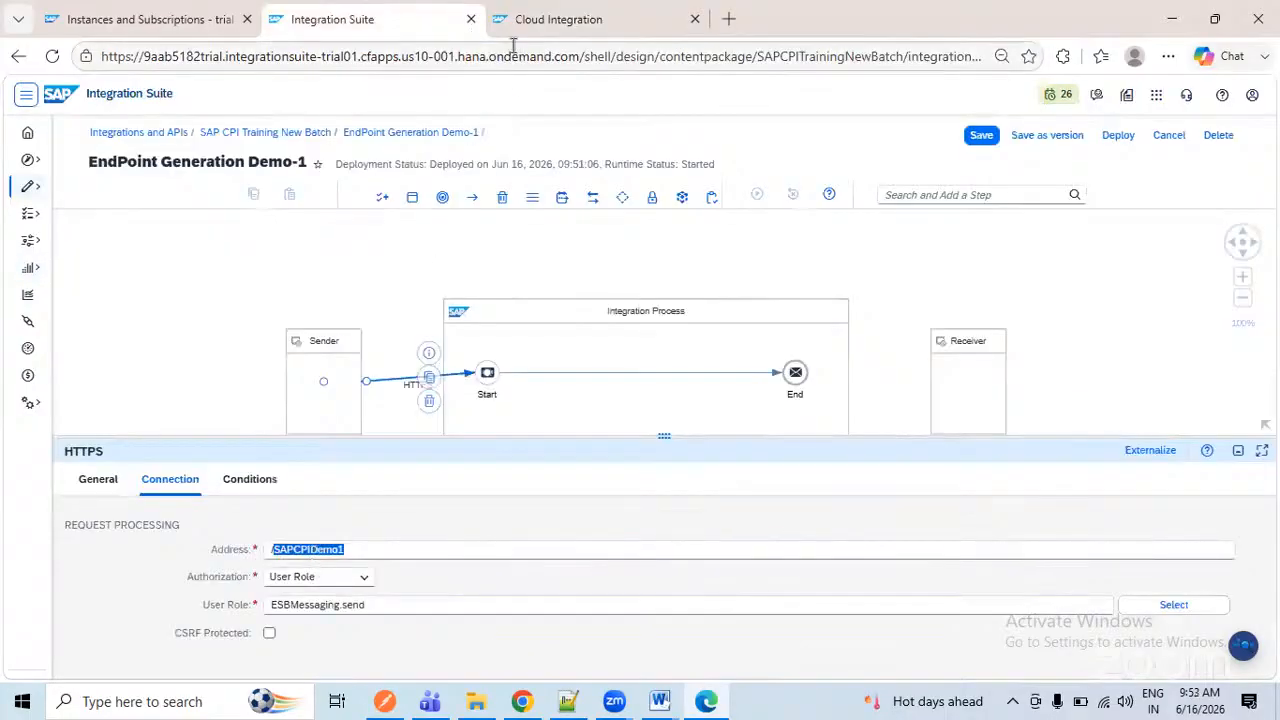
{"action": "left_click", "coordinate": [555, 20]}
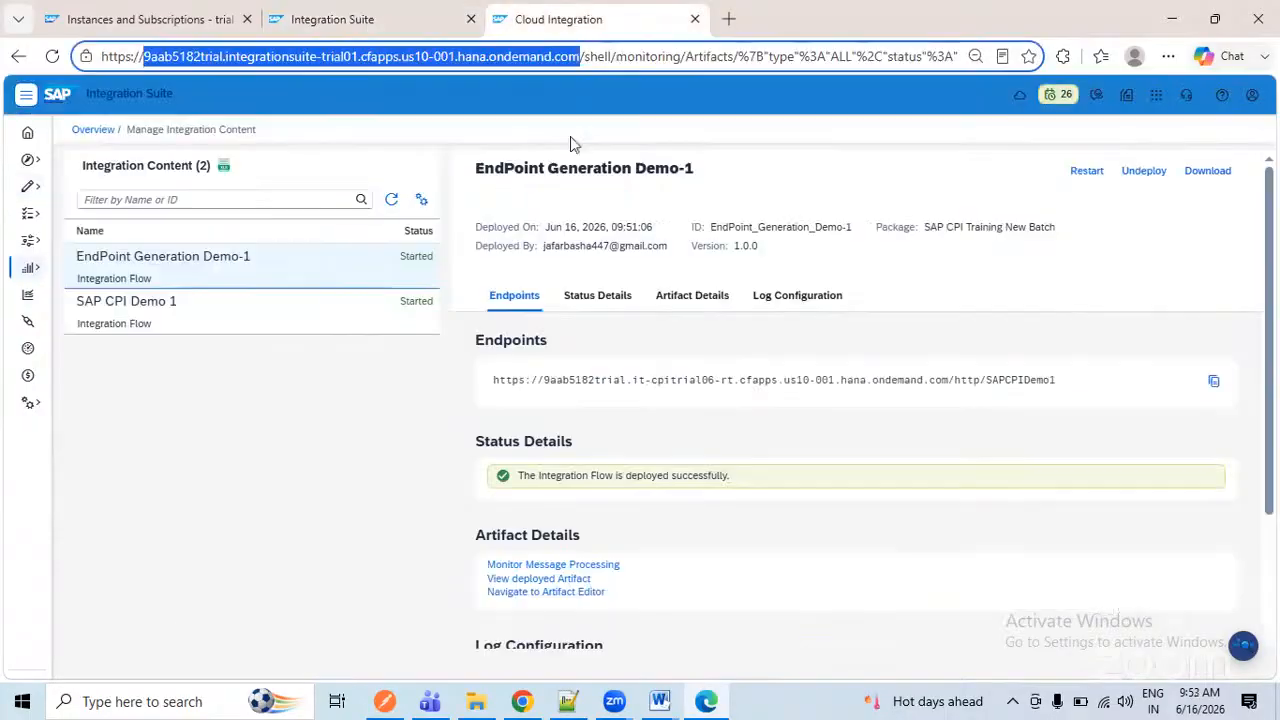
- Copy the endpoint URL of the deployed EndPoint Generation Demo-1 flow
{"action": "left_click", "coordinate": [986, 441]}
{"action": "left_click", "coordinate": [1213, 381]}
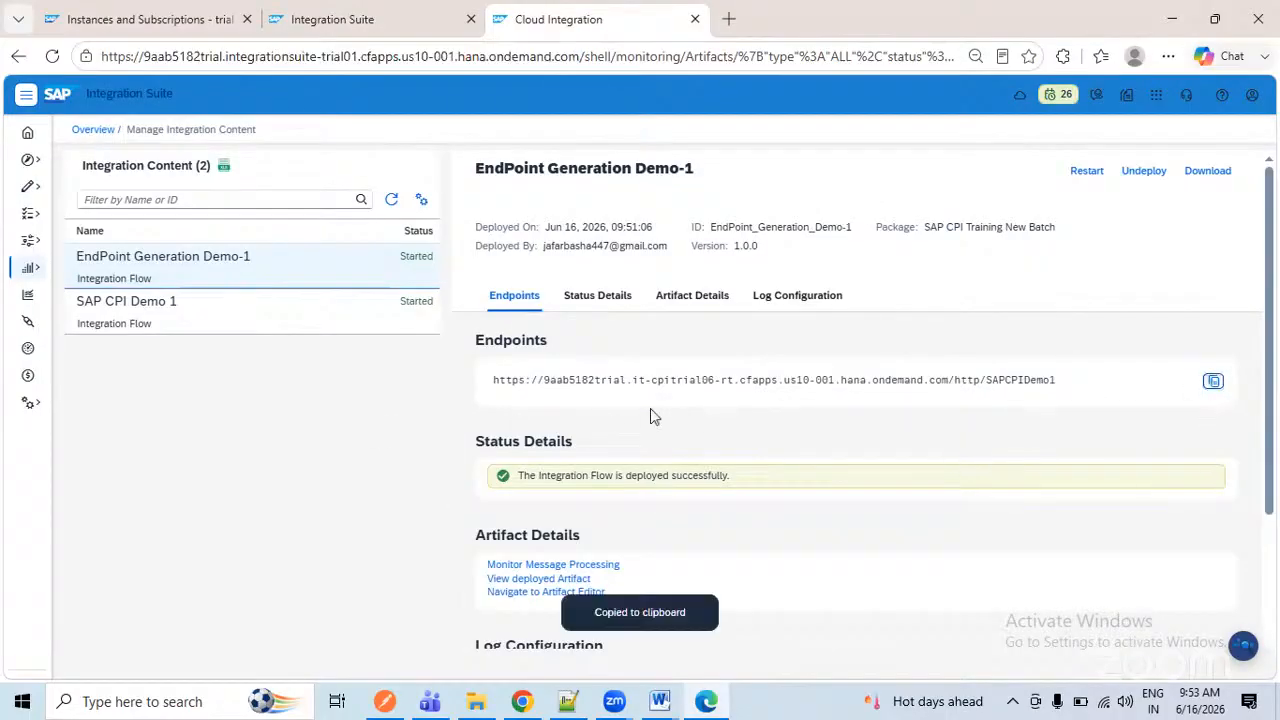
{"action": "left_click", "coordinate": [1213, 386]}
- Switch to Postman, replace the New Request URL with the copied endpoint ending in /http/SAPCPIDemo1, and save the request
{"action": "left_click", "coordinate": [385, 703]}
{"action": "left_click_drag", "start_coordinate": [1035, 157], "coordinate": [559, 155]}
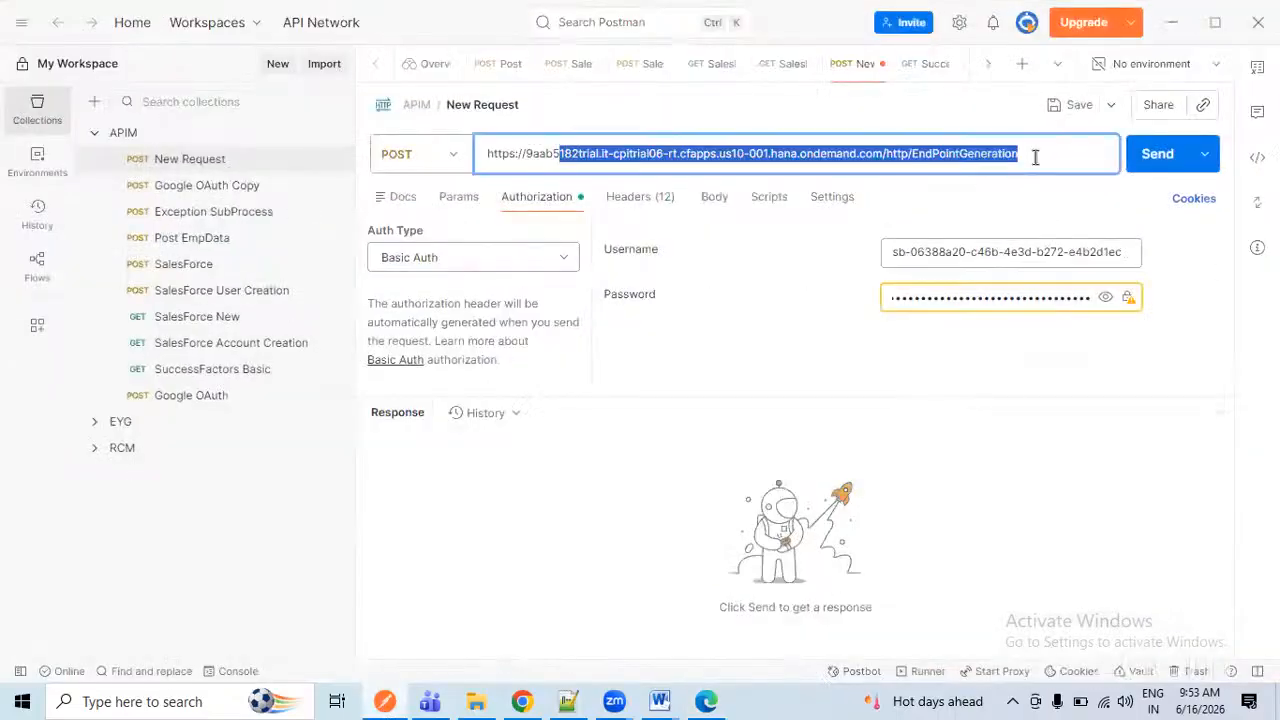
{"action": "key", "text": "ctrl+a"}
{"action": "key", "text": "BackSpace"}
{"action": "key", "text": "ctrl+v"}
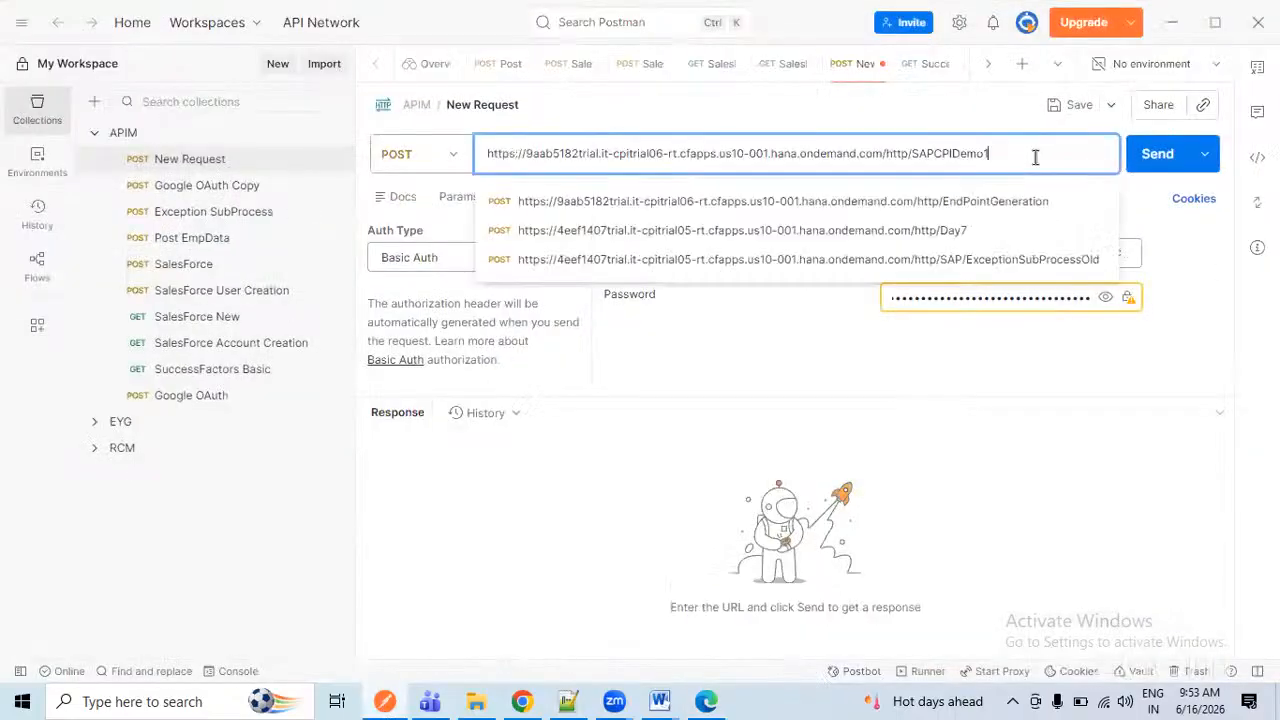
{"action": "left_click", "coordinate": [748, 358]}
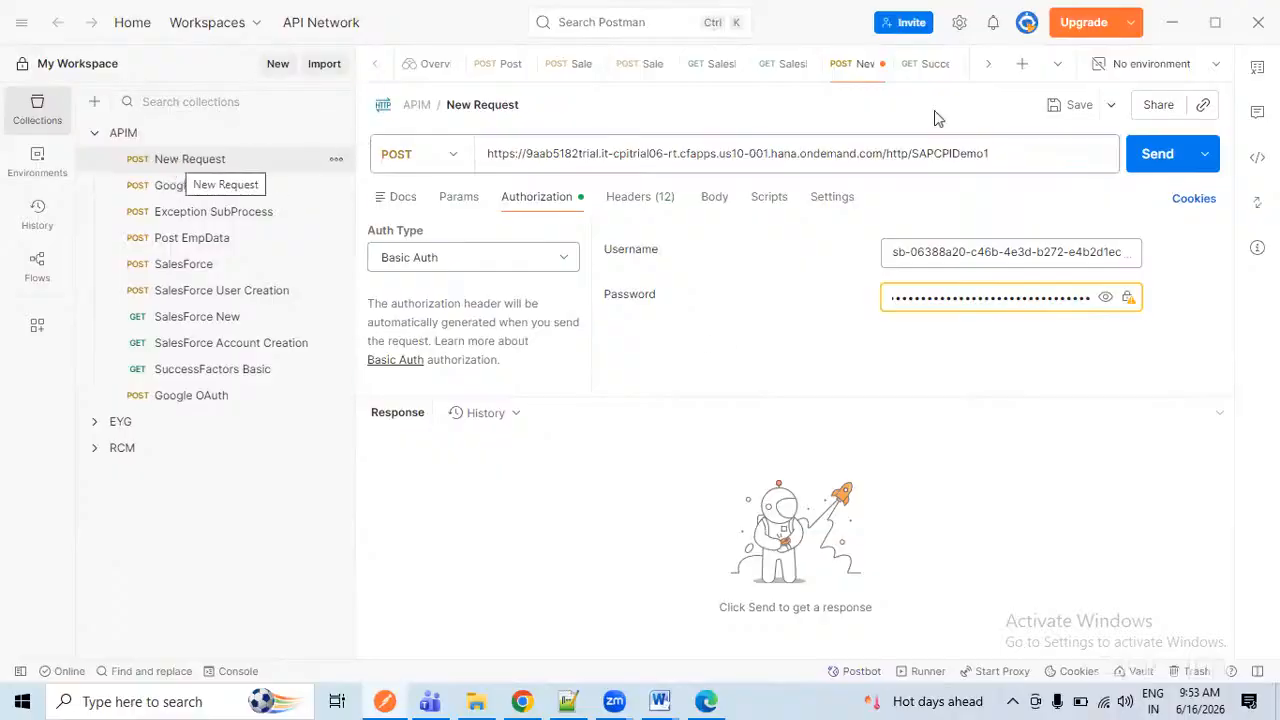
{"action": "key", "text": "ctrl+s"}
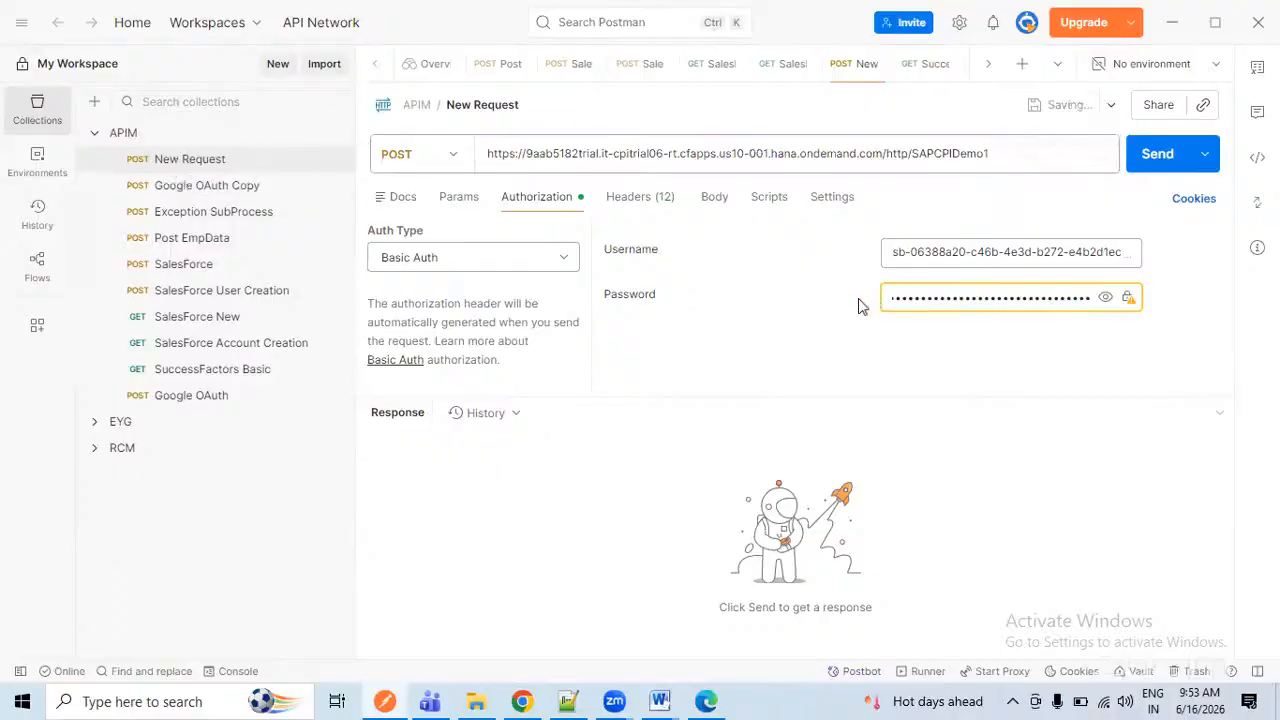
- Return to the EndPoint Generation Demo-1 flow in Integration Suite and leave its edit mode
{"action": "left_click", "coordinate": [522, 699]}
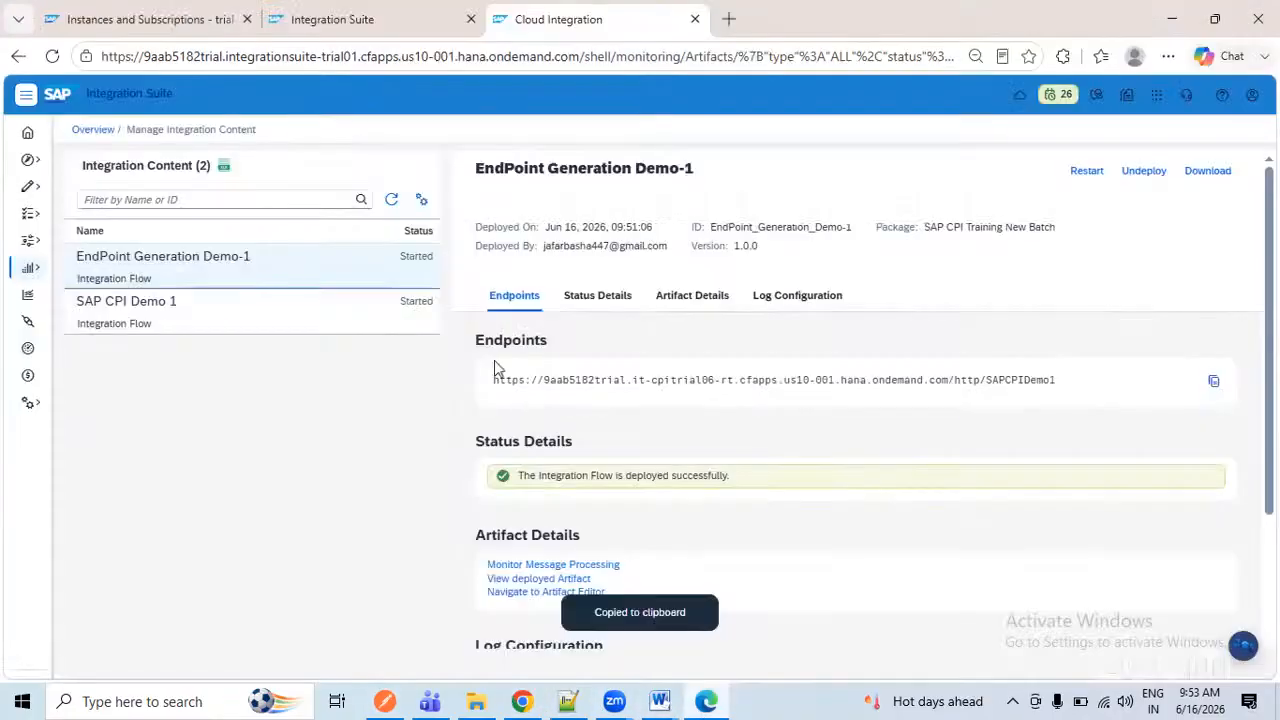
{"action": "left_click", "coordinate": [352, 20]}
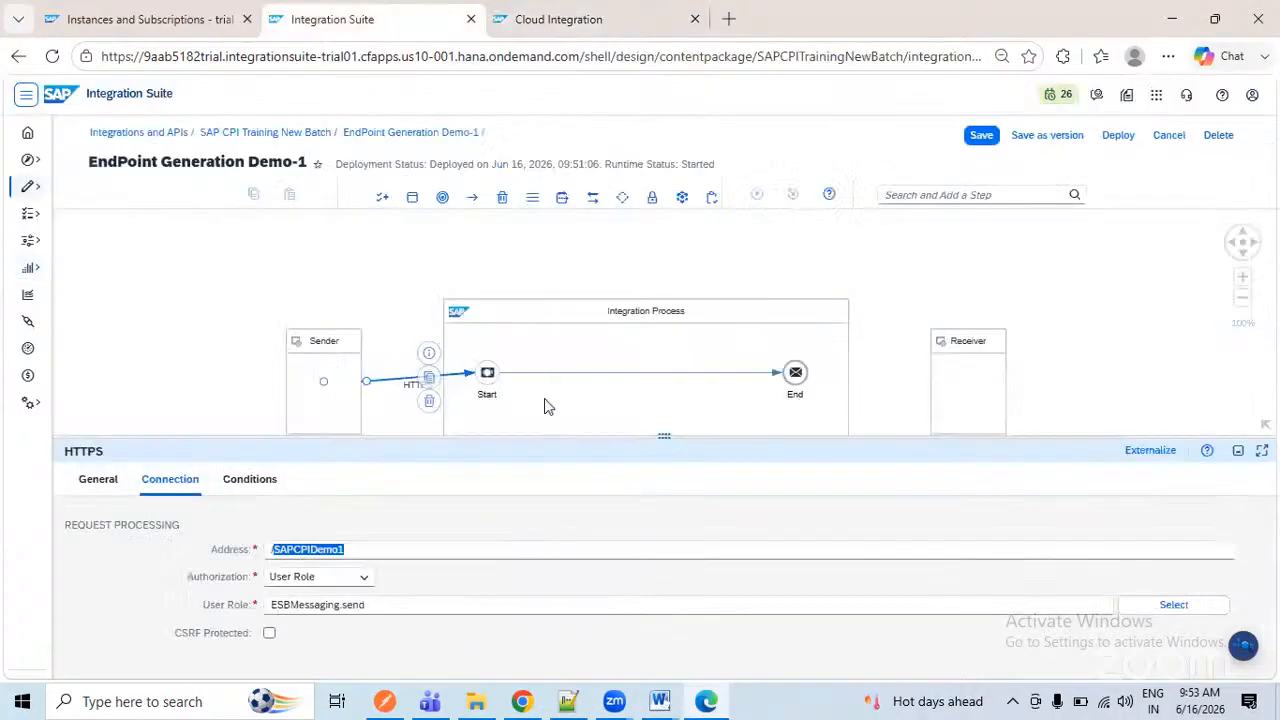
{"action": "left_click", "coordinate": [128, 322]}
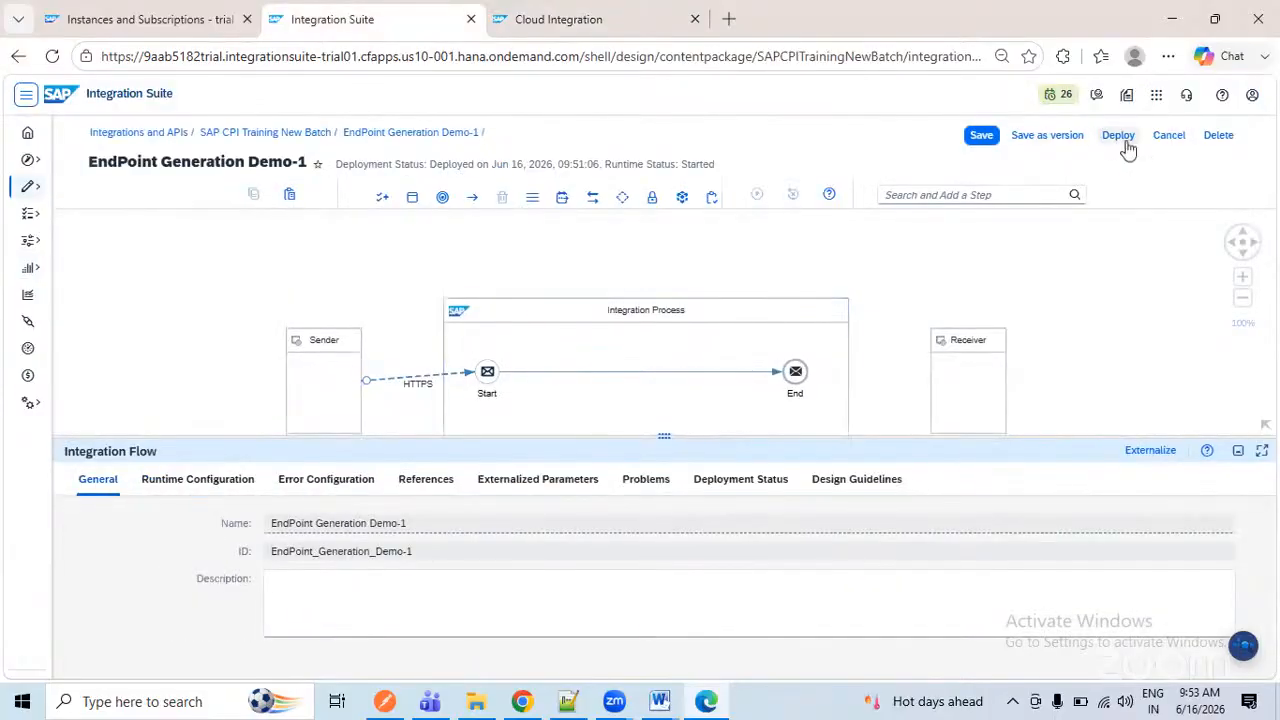
{"action": "left_click", "coordinate": [1166, 142]}
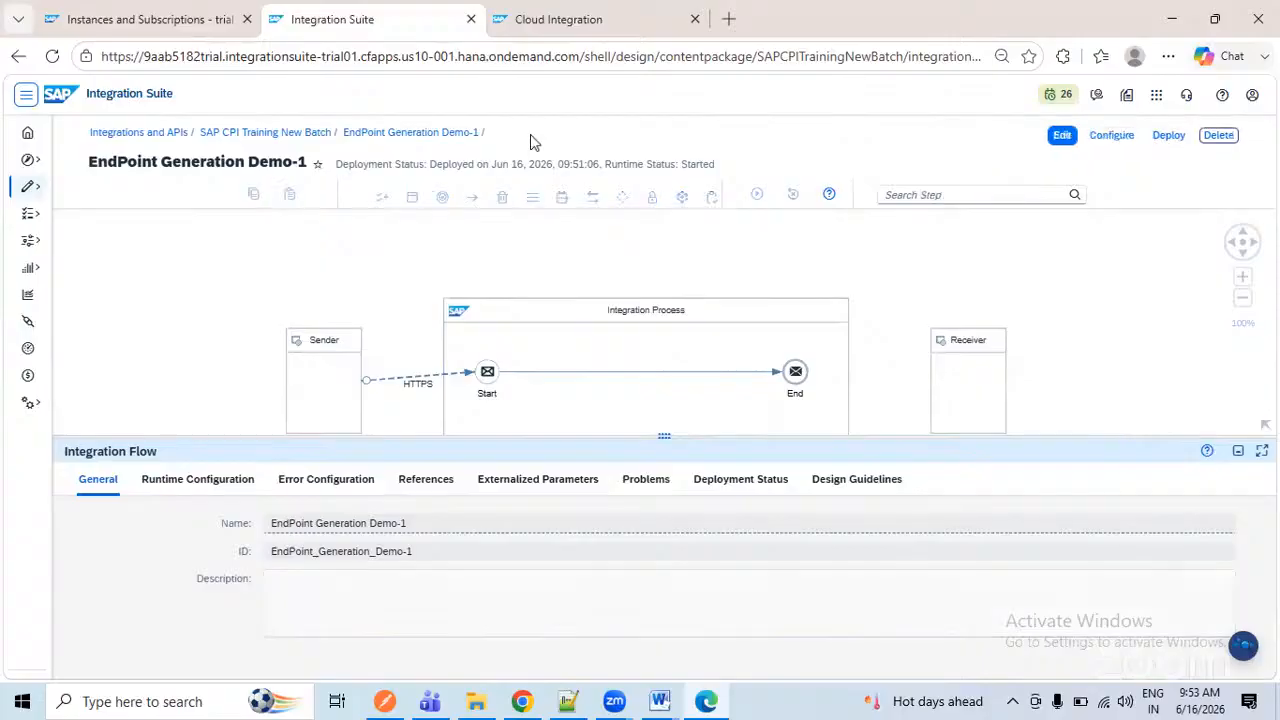
- Reload the flow page, enable Trace for the flow, and inspect the HTTPS sender connection
{"action": "left_click", "coordinate": [52, 56]}
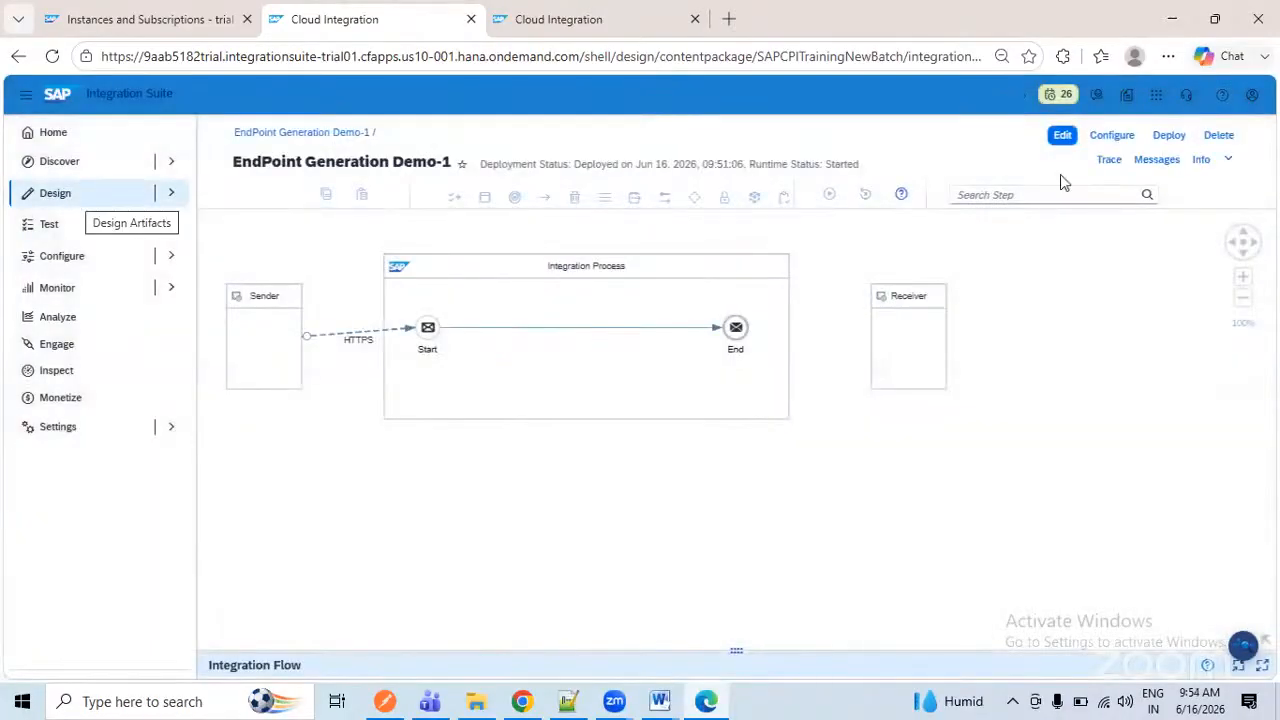
{"action": "left_click", "coordinate": [1110, 163]}
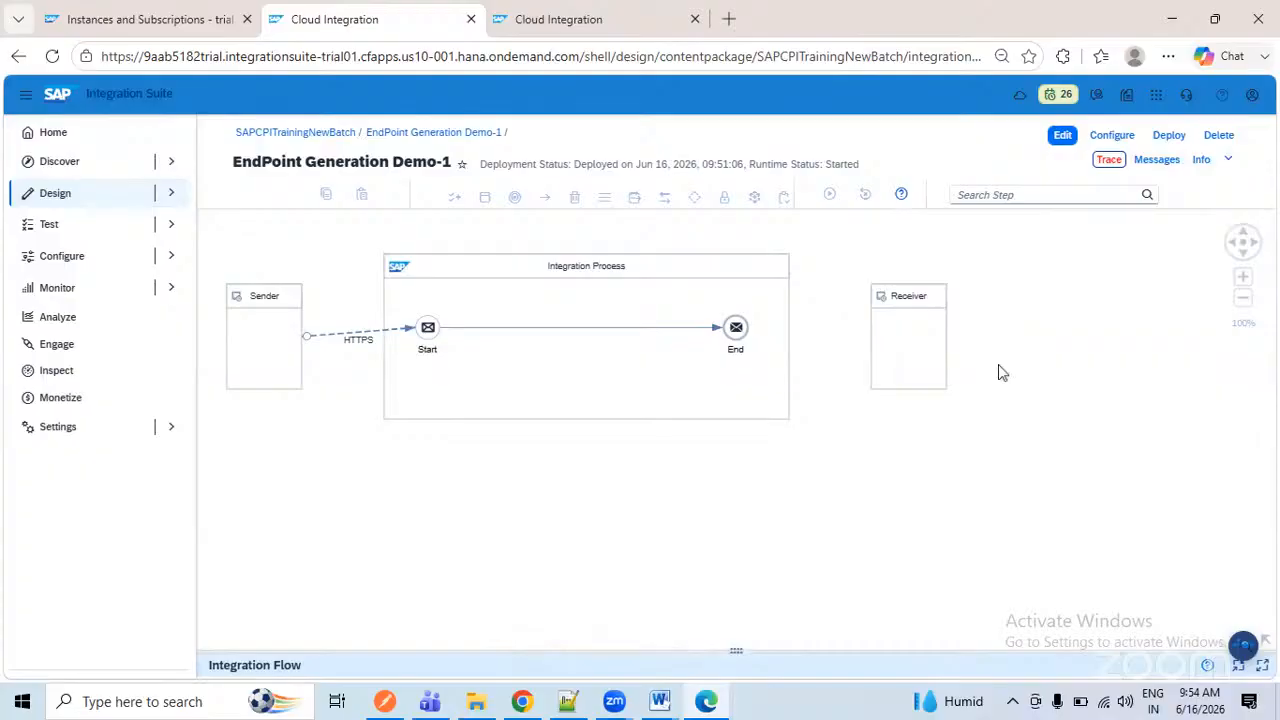
{"action": "left_click", "coordinate": [25, 95]}
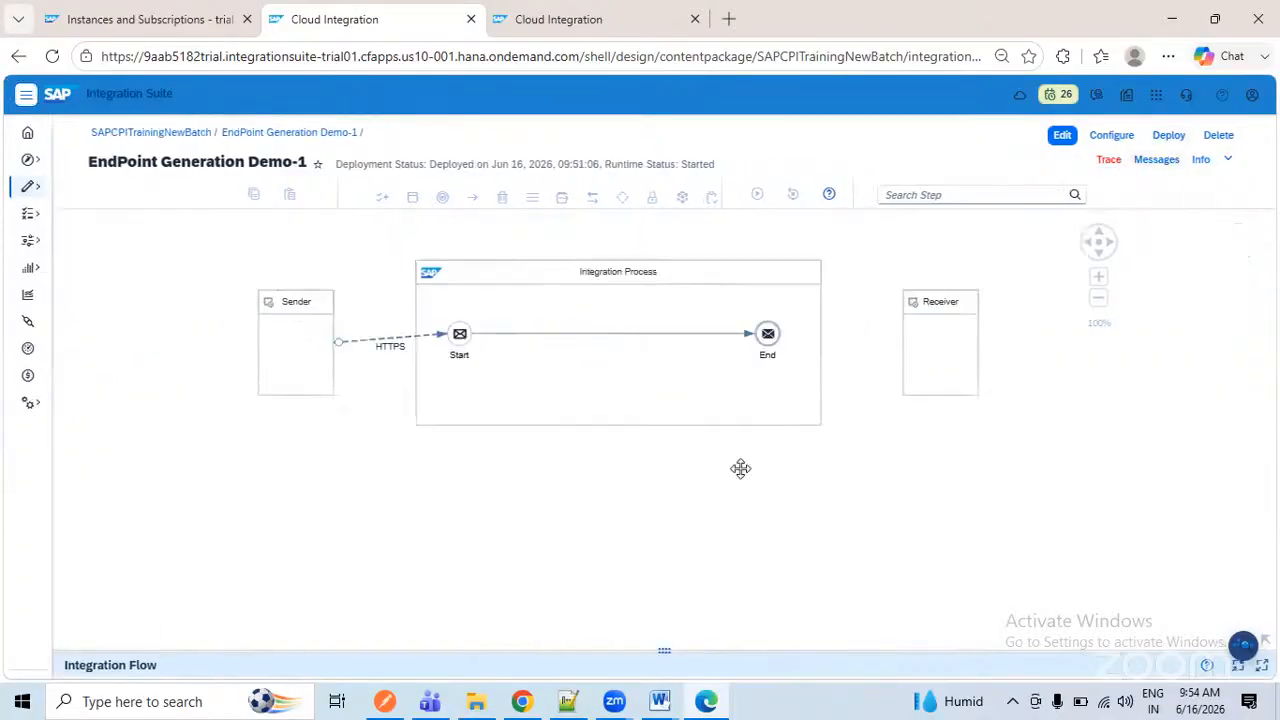
{"action": "scroll", "coordinate": [363, 369], "scroll_direction": "up", "scroll_amount": 3}
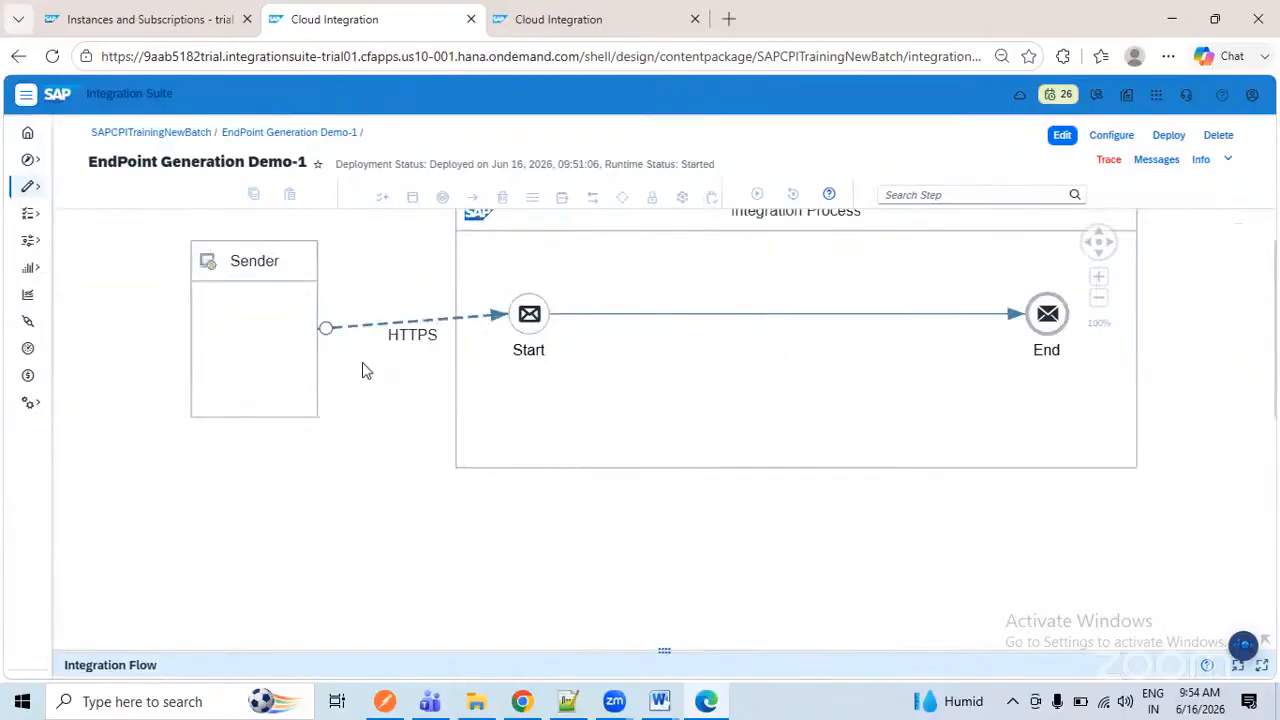
{"action": "left_click_drag", "start_coordinate": [374, 378], "coordinate": [336, 448]}
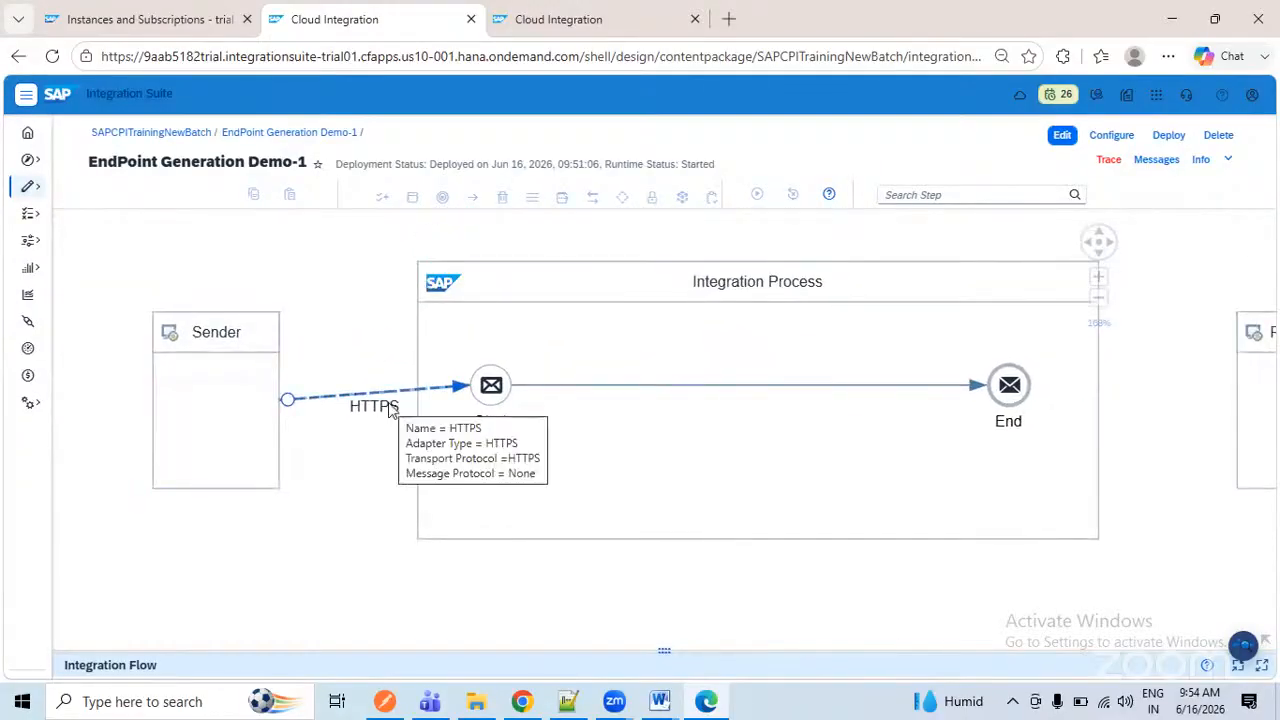
- Switch to Postman and review the request's endpoint URL, Basic Auth type and username
{"action": "left_click", "coordinate": [386, 702]}
{"action": "double_click", "coordinate": [659, 153]}
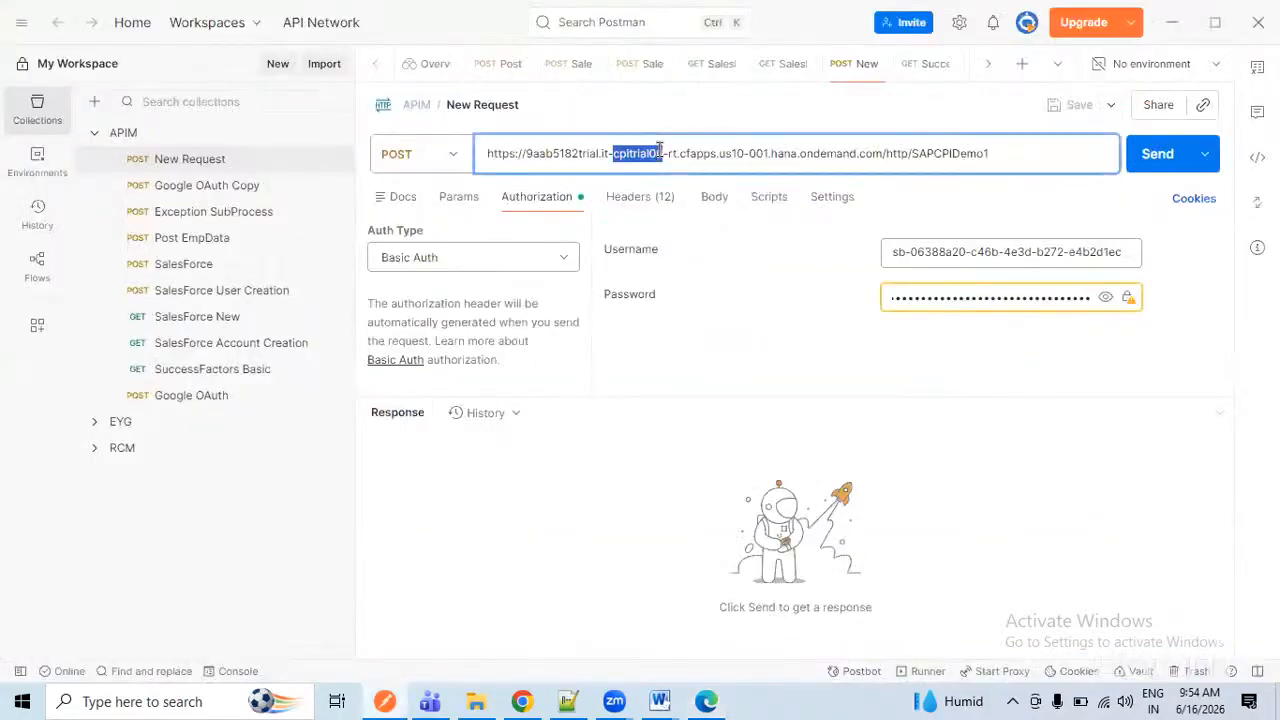
{"action": "left_click", "coordinate": [698, 280]}
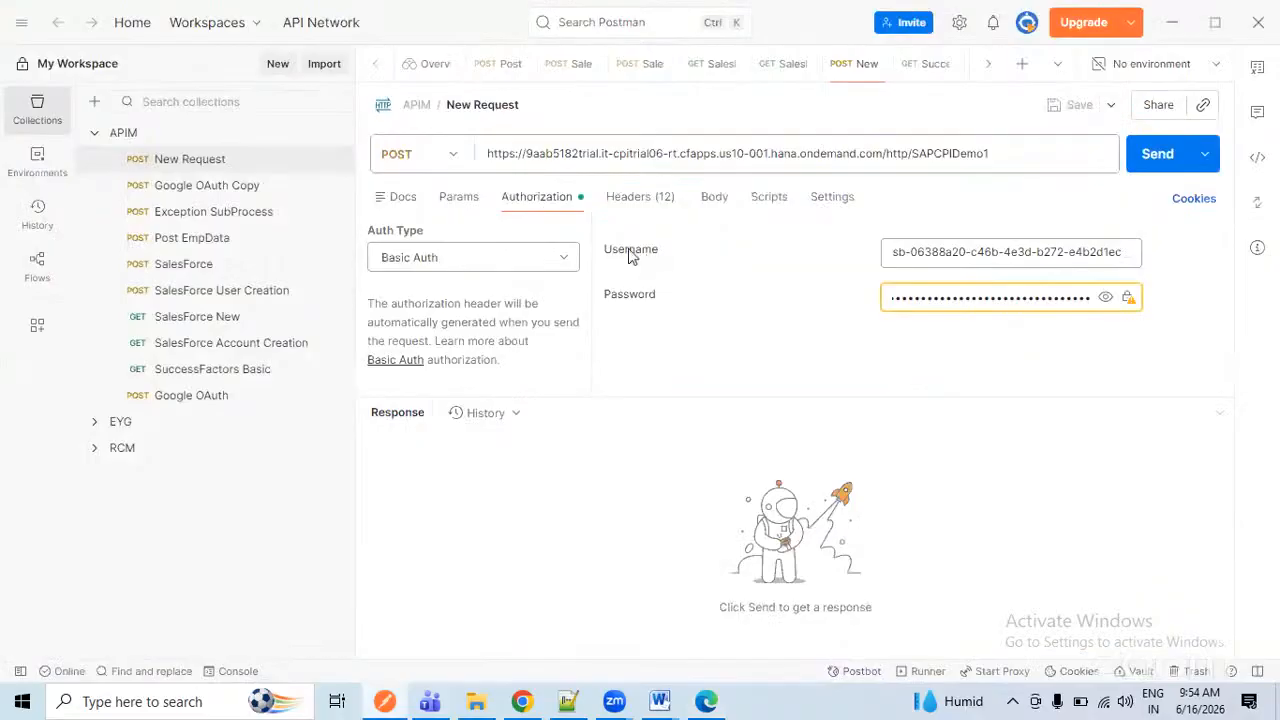
{"action": "left_click_drag", "start_coordinate": [367, 233], "coordinate": [437, 234]}
{"action": "left_click", "coordinate": [767, 291]}
{"action": "triple_click", "coordinate": [988, 242]}
{"action": "double_click", "coordinate": [627, 153]}
{"action": "left_click_drag", "start_coordinate": [1003, 152], "coordinate": [425, 155]}
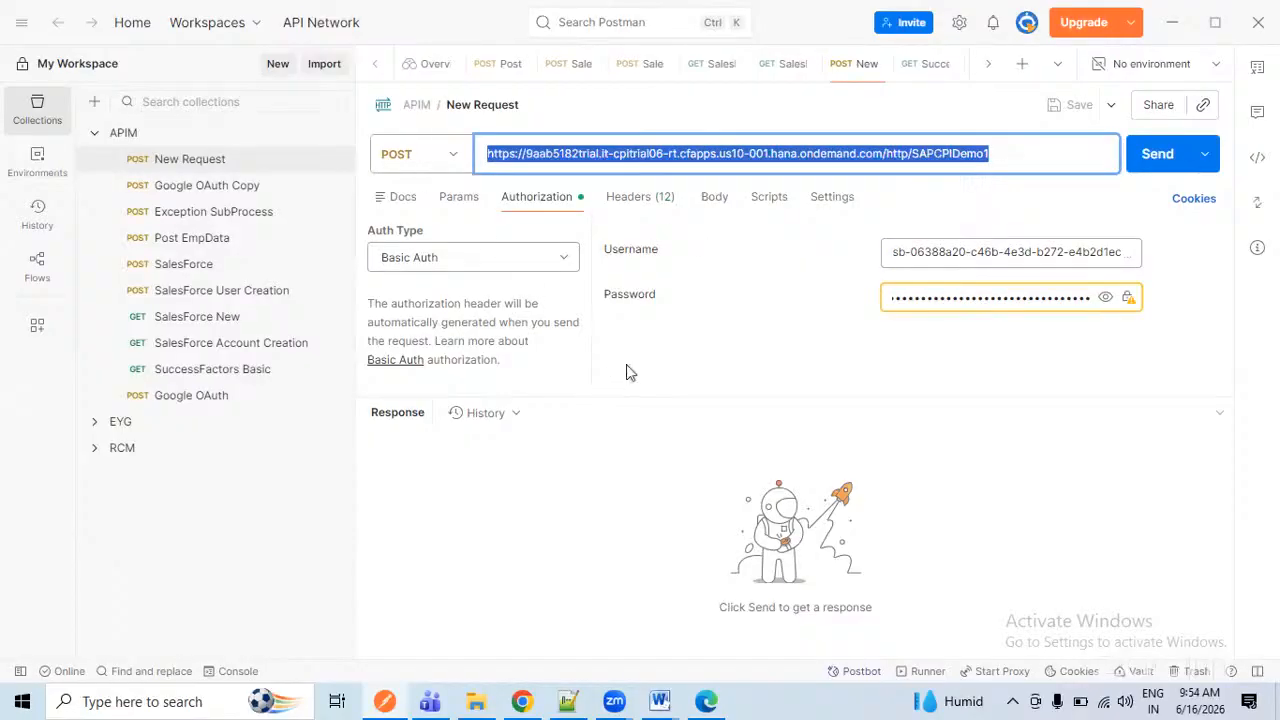
{"action": "left_click", "coordinate": [694, 336]}
- Try sending the POST request with the raw body "This is SAP CPI Demo Class Day 1"
{"action": "left_click", "coordinate": [716, 198]}
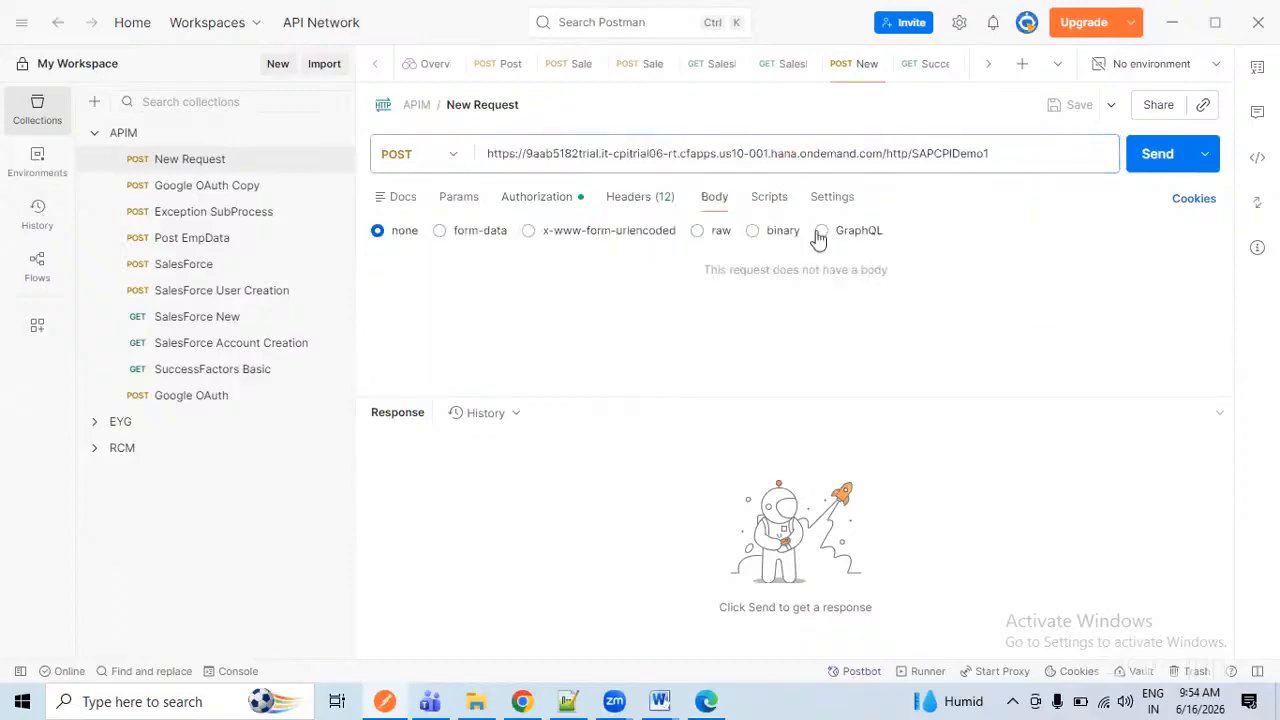
{"action": "left_click", "coordinate": [706, 236]}
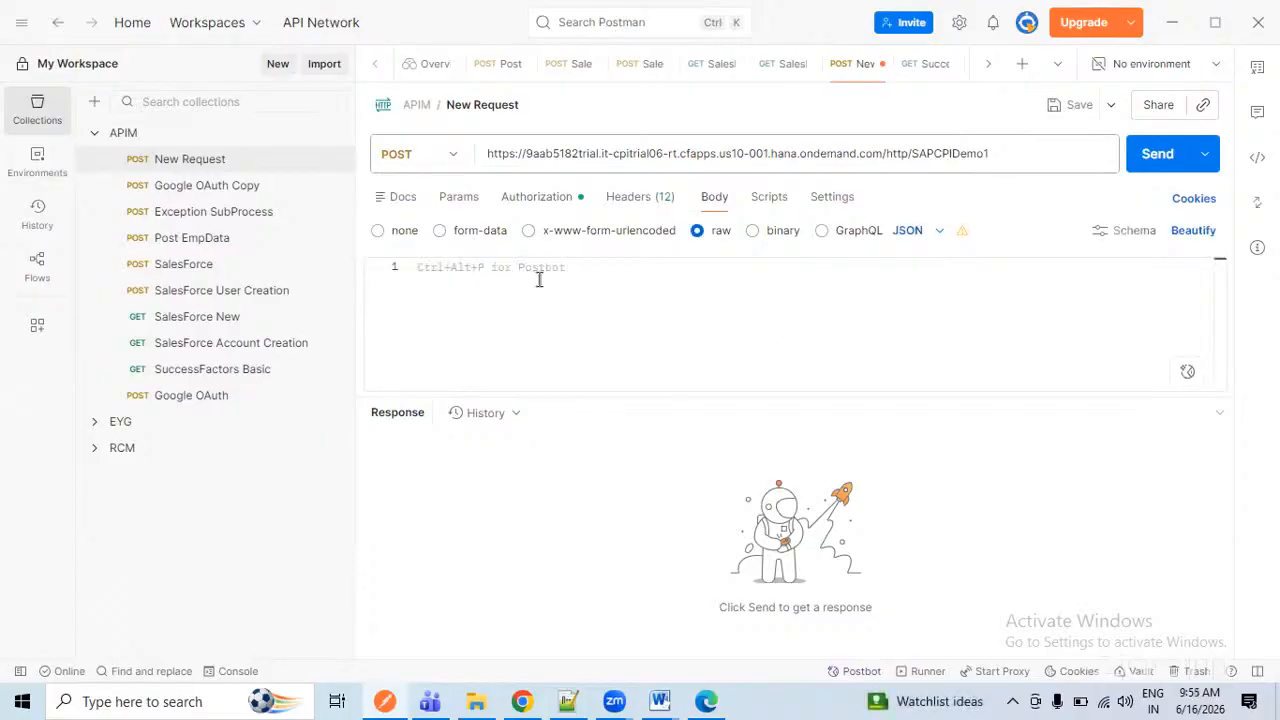
{"action": "type", "text": "This is SAP CPI Demo Class Day 1"}
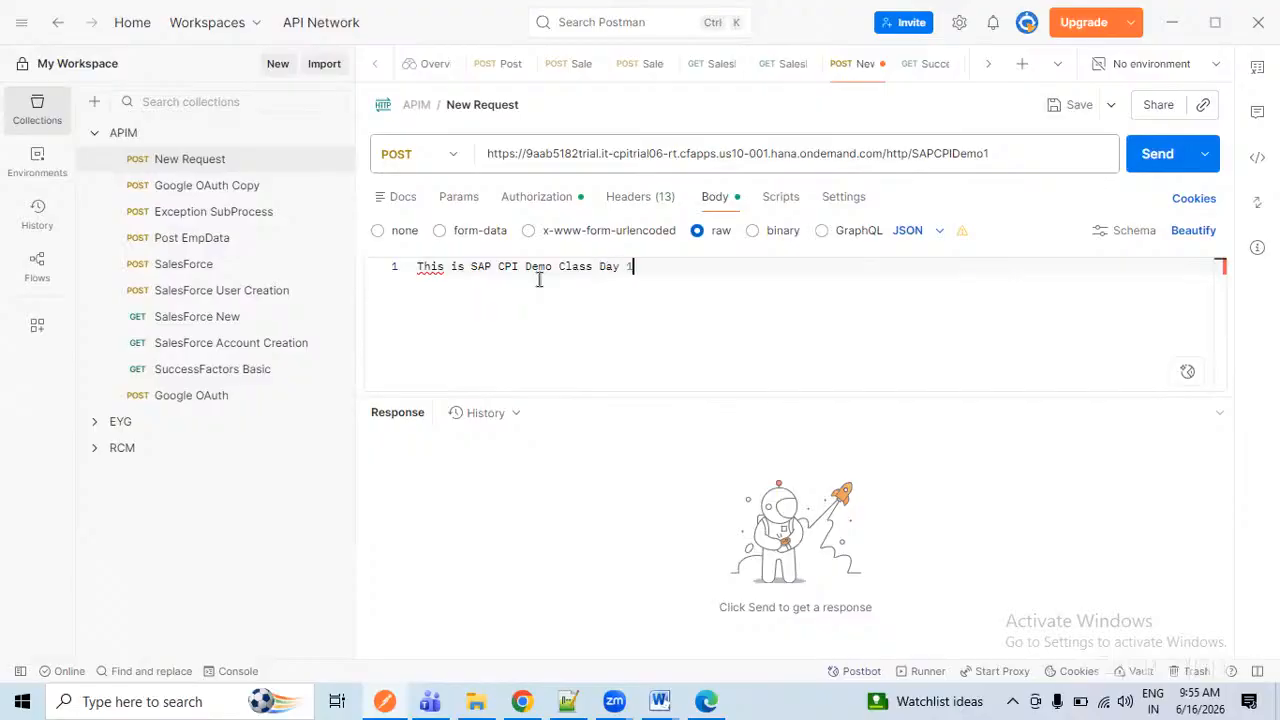
{"action": "left_click", "coordinate": [1157, 153]}
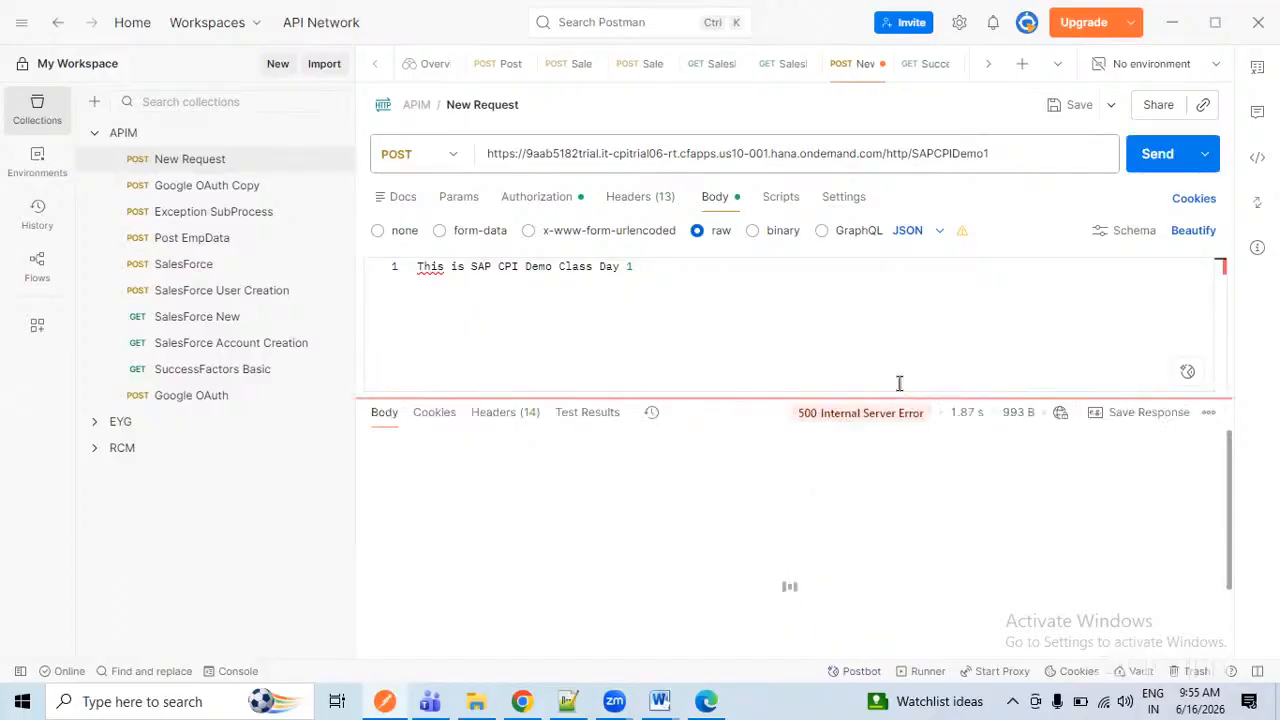
{"action": "left_click", "coordinate": [522, 701]}
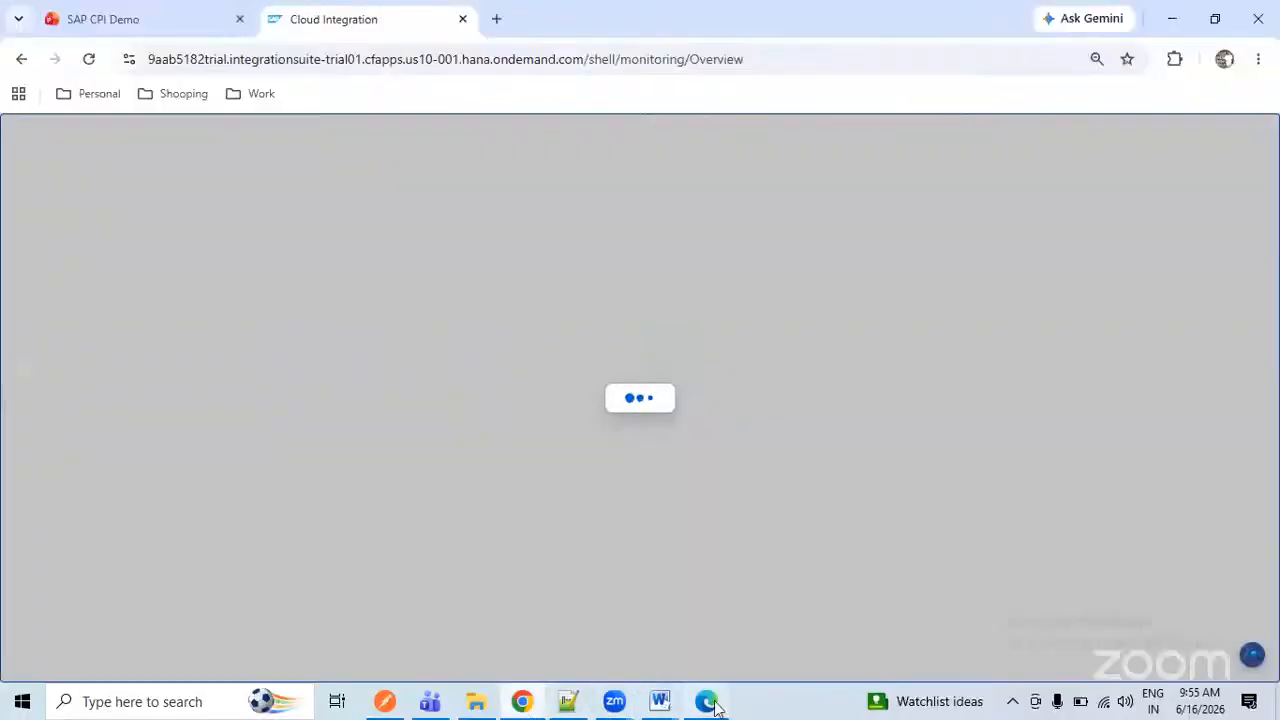
{"action": "left_click", "coordinate": [707, 701]}
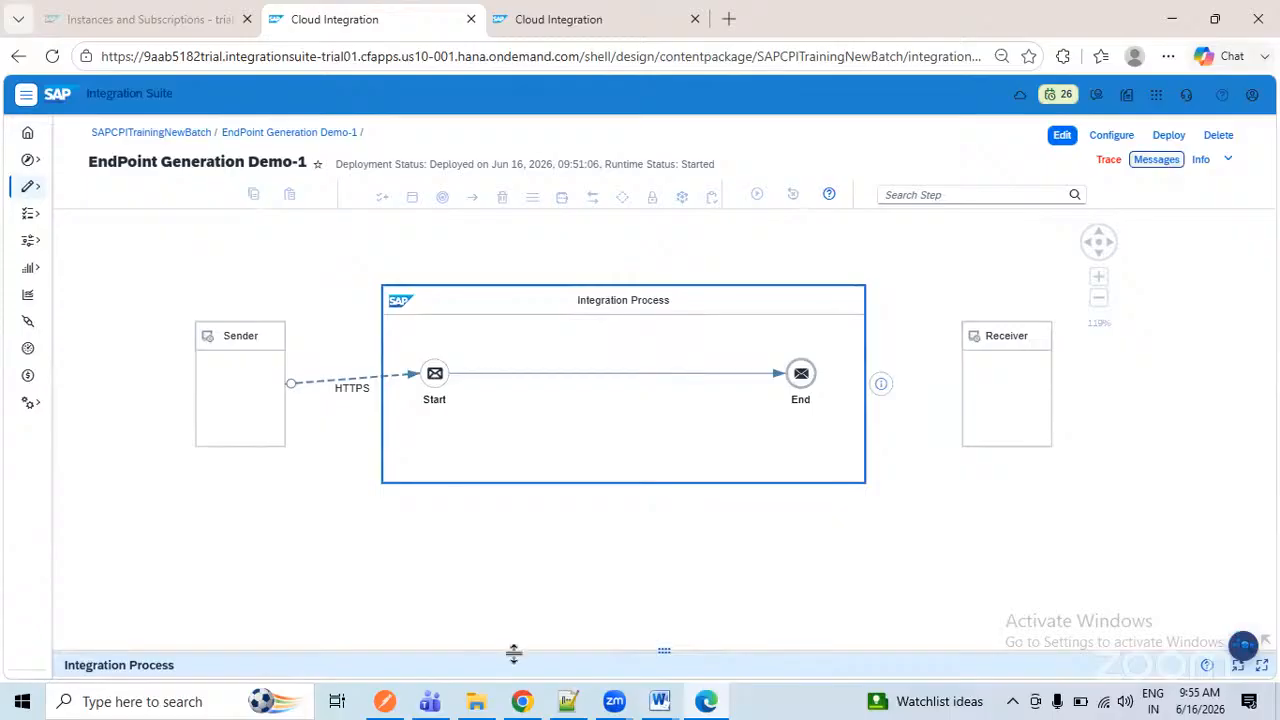
{"action": "left_click", "coordinate": [522, 701]}
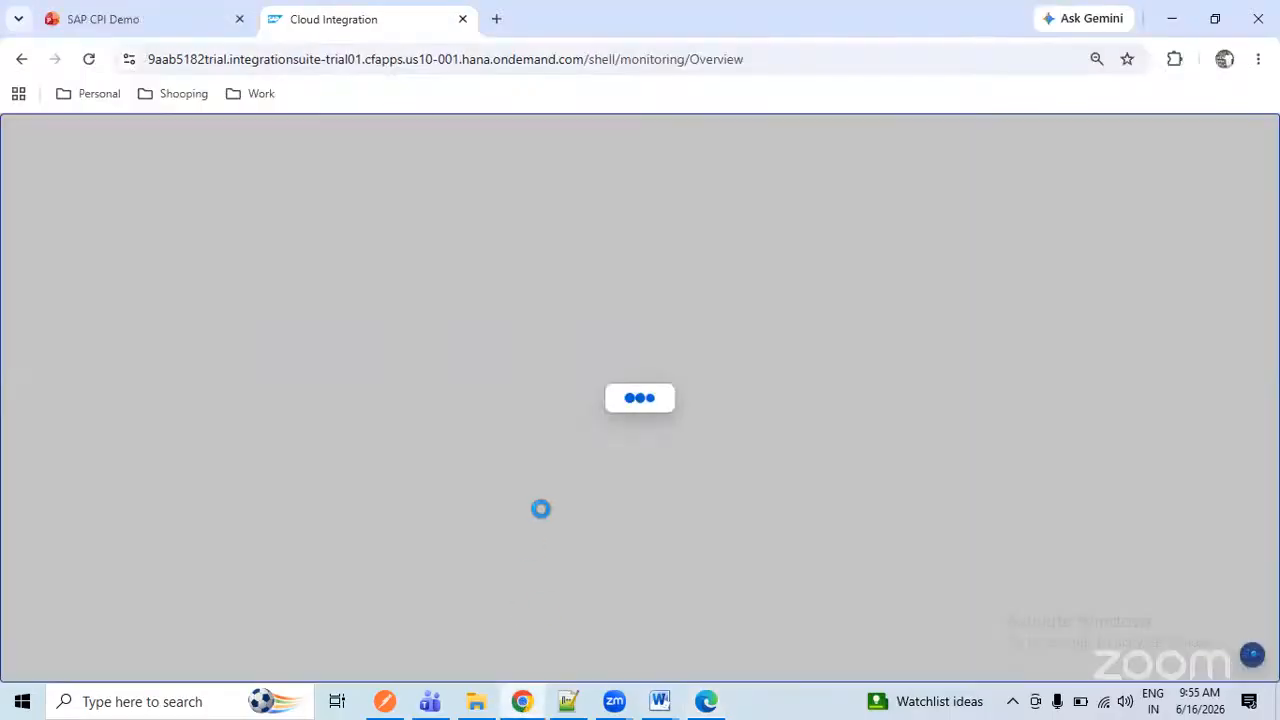
- Return to Postman, set the request body to none, and send the POST request again
{"action": "left_click", "coordinate": [388, 699]}
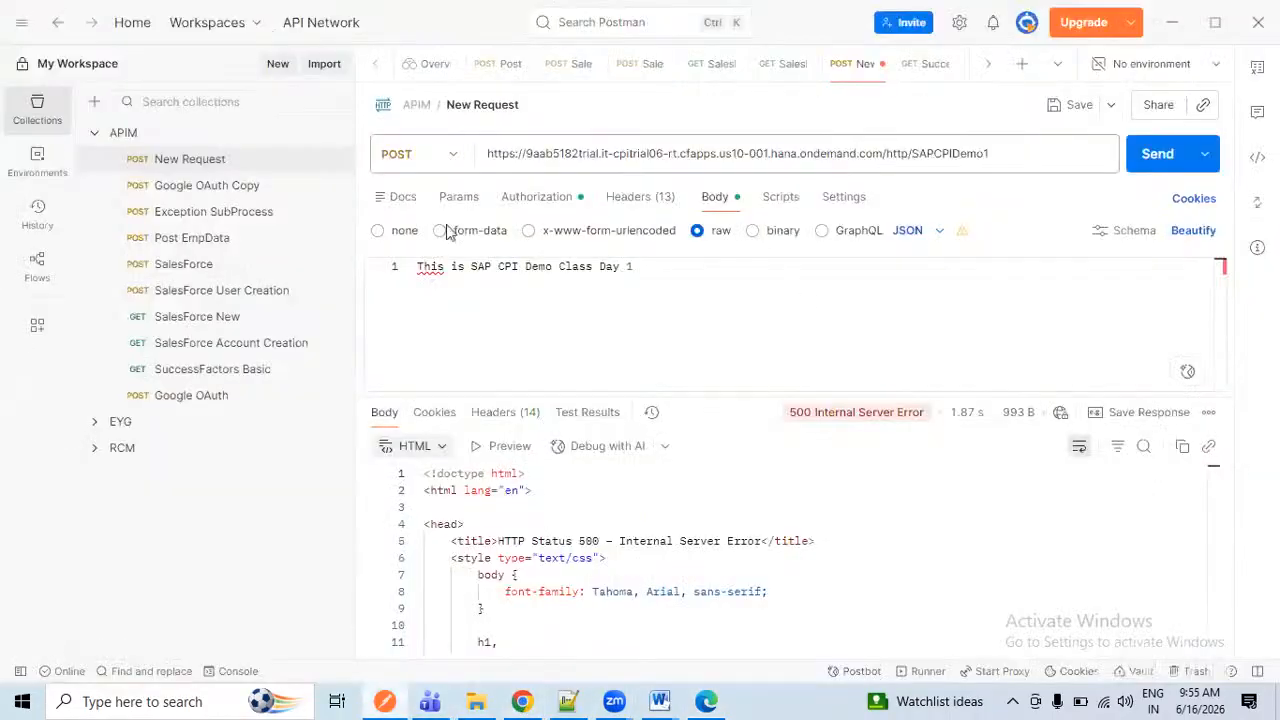
{"action": "left_click", "coordinate": [379, 232]}
{"action": "left_click", "coordinate": [1155, 155]}
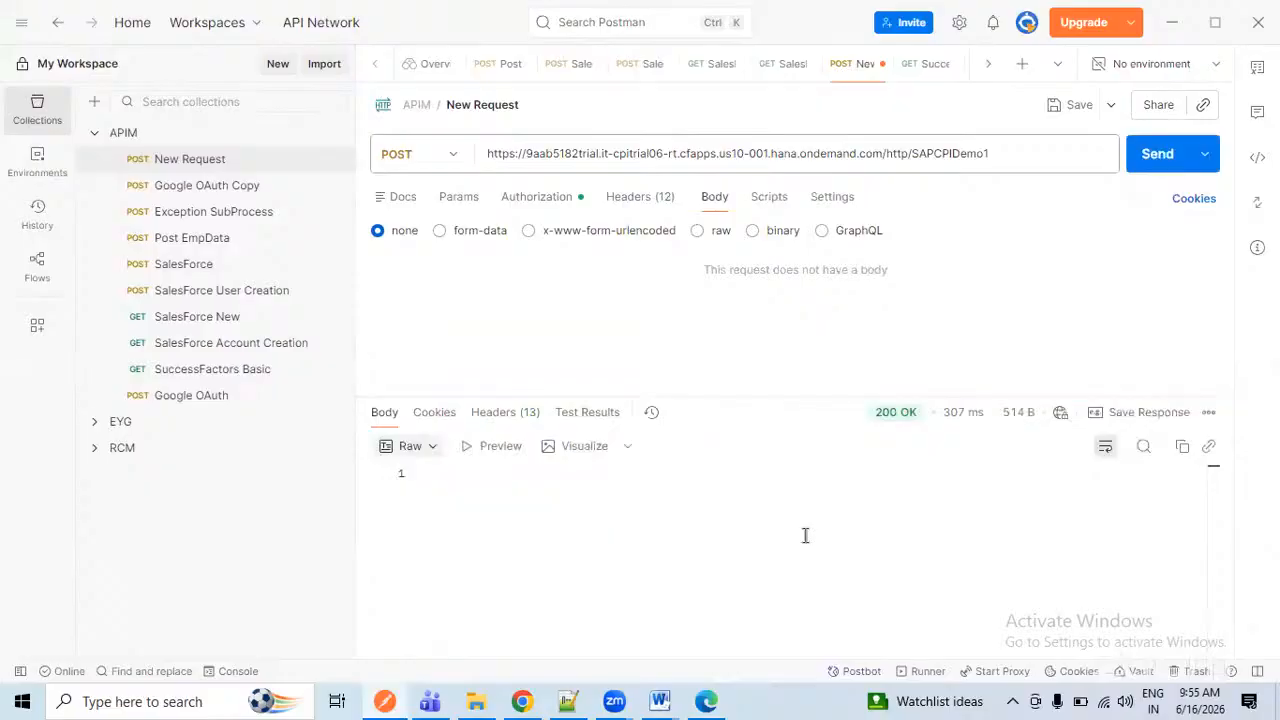
- Switch back to the flow in Edge, view its message runs in CPI Helper, and close the message list
{"action": "left_click", "coordinate": [528, 702]}
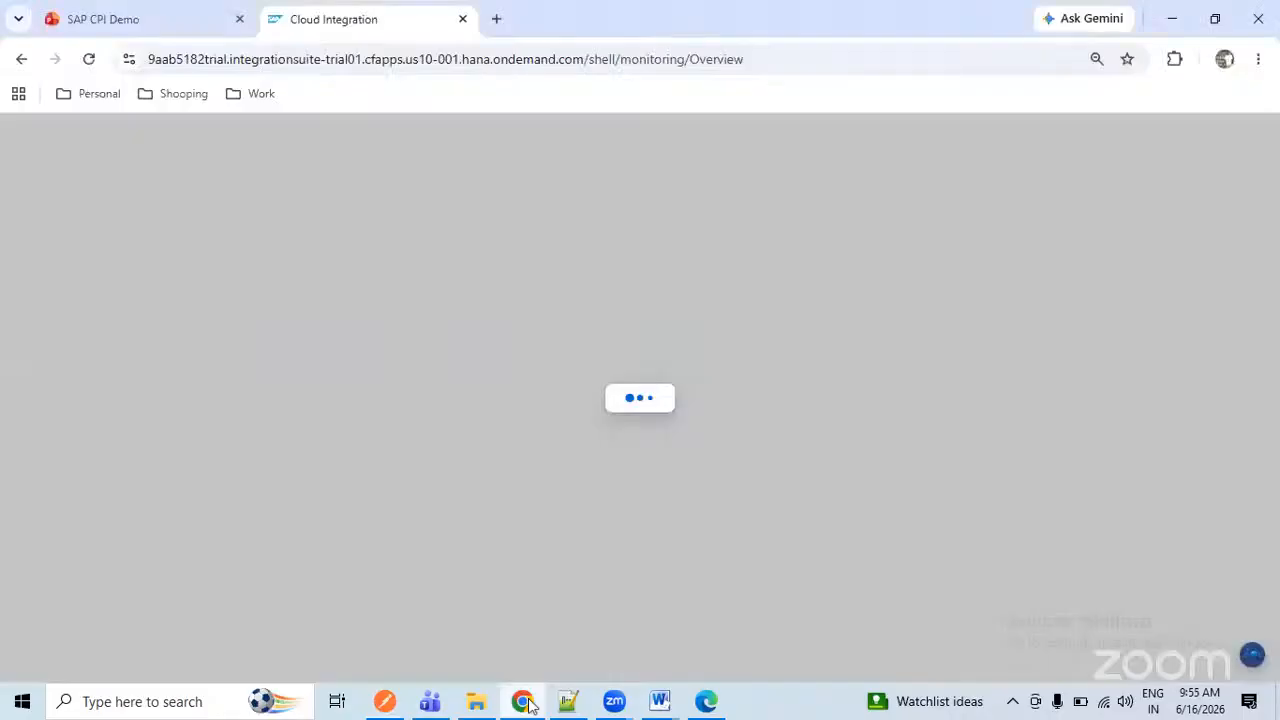
{"action": "key", "text": "alt+Tab"}
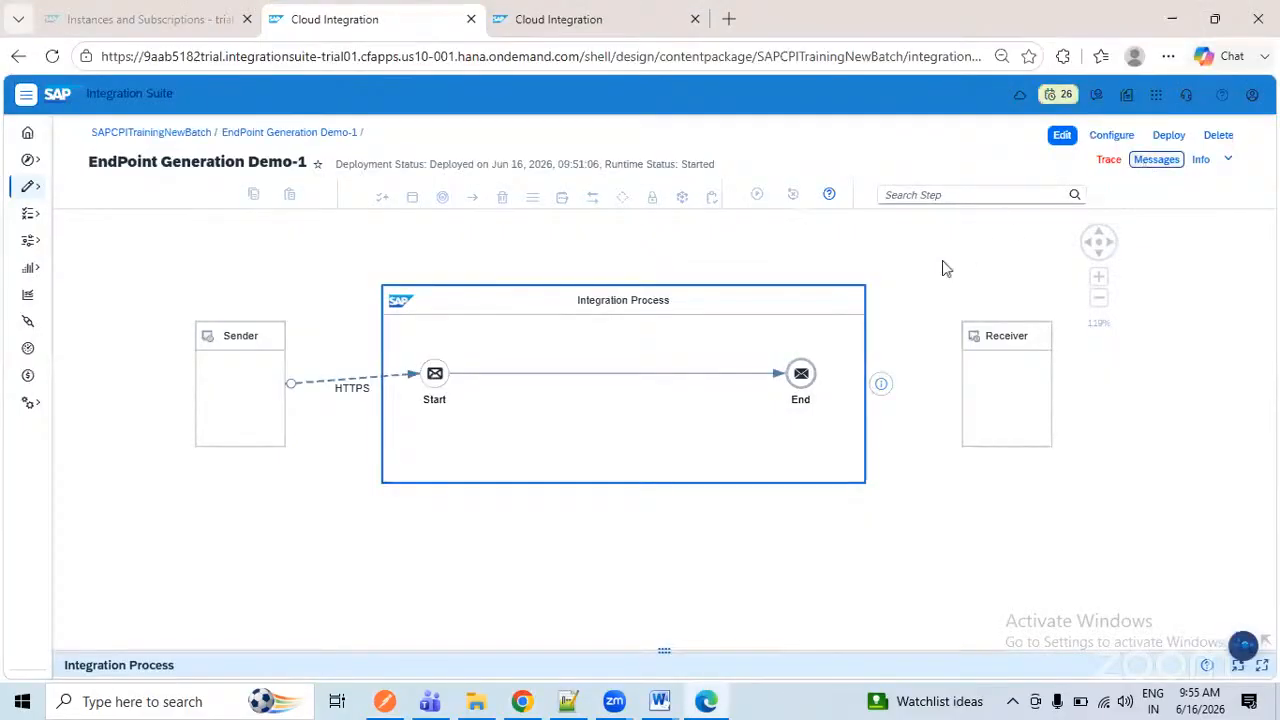
{"action": "left_click", "coordinate": [1160, 166]}
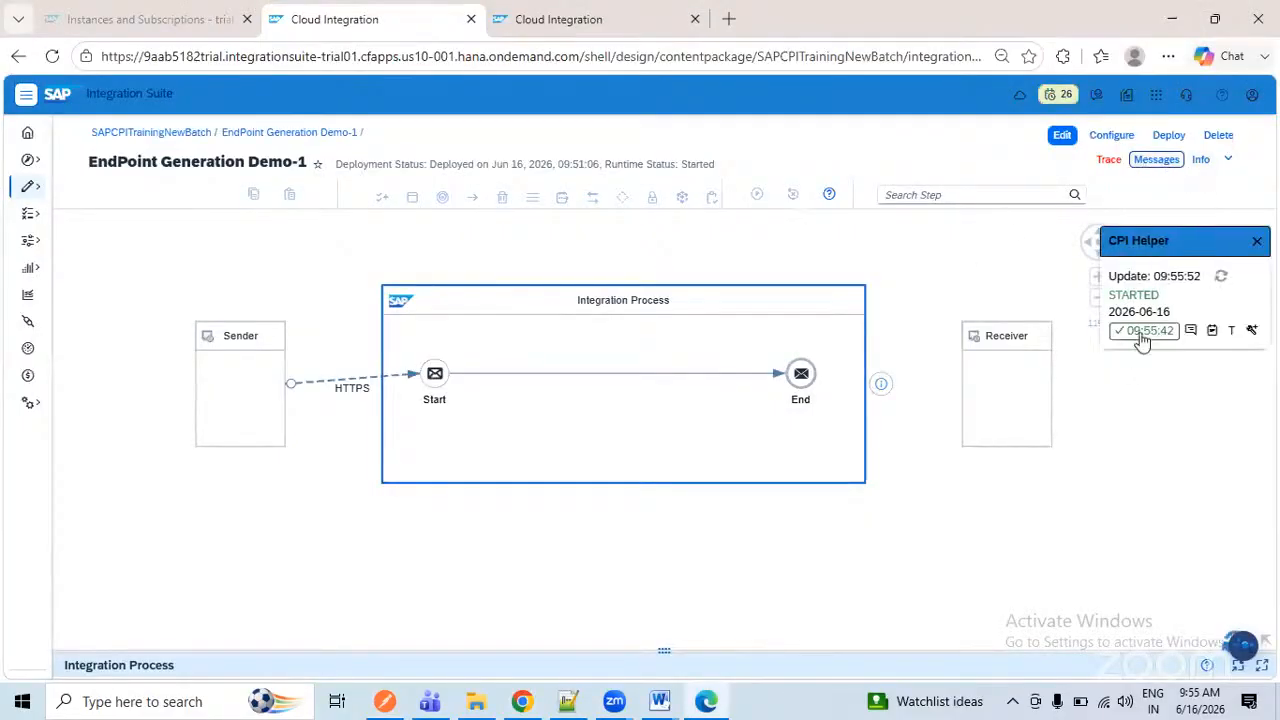
{"action": "left_click_drag", "start_coordinate": [1170, 245], "coordinate": [1125, 220]}
{"action": "left_click", "coordinate": [1155, 163]}
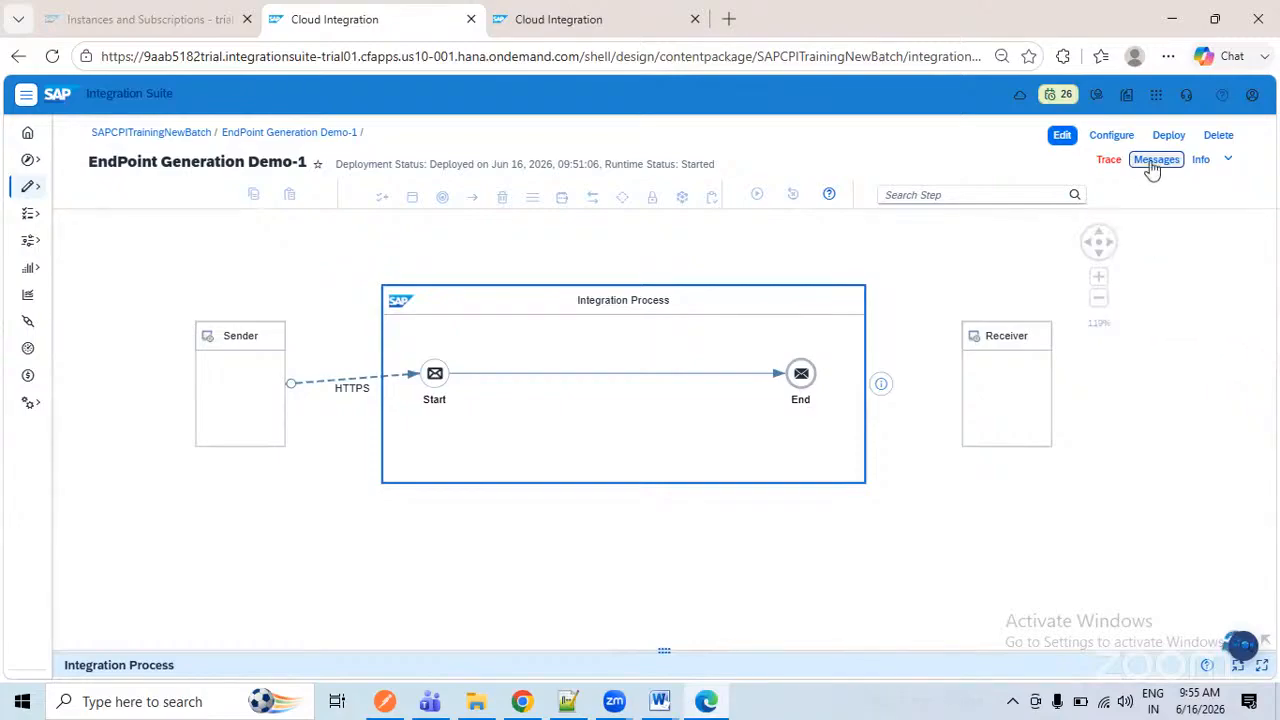
- Show the flow's messages in CPI Helper, then switch to Postman and compare the request's raw and none body options
{"action": "left_click", "coordinate": [1154, 163]}
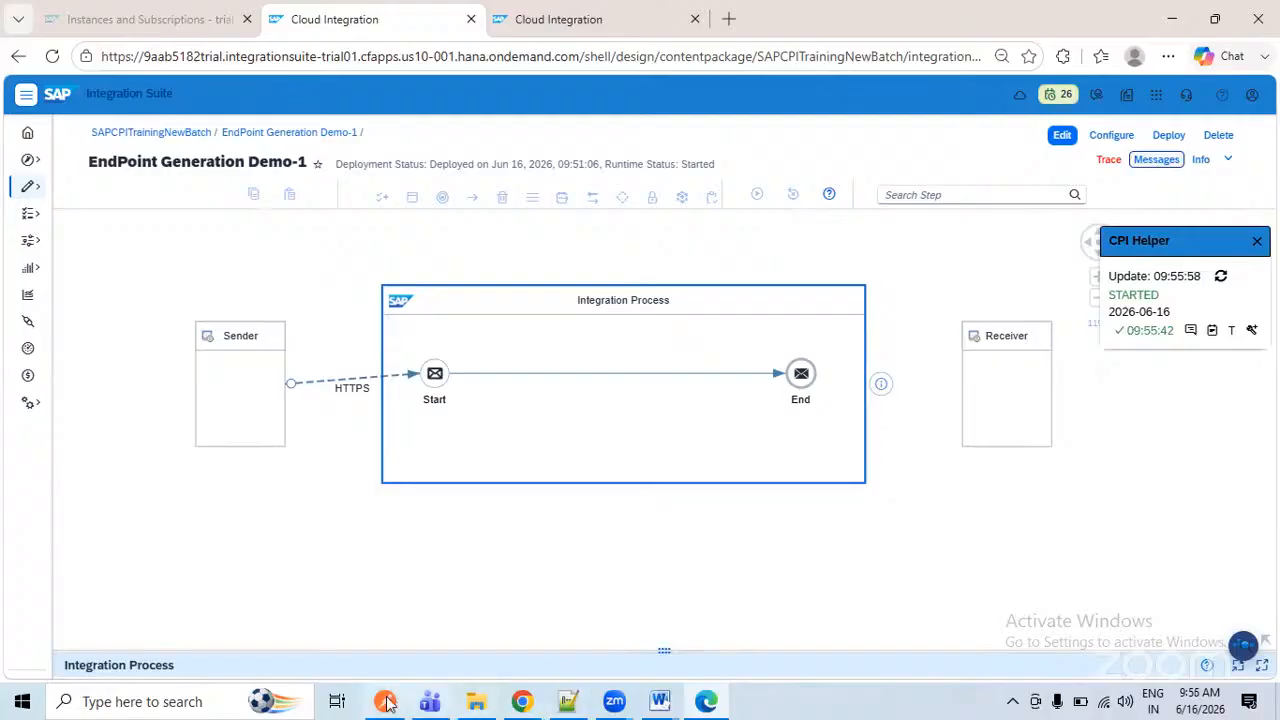
{"action": "left_click", "coordinate": [386, 702]}
{"action": "left_click", "coordinate": [698, 231]}
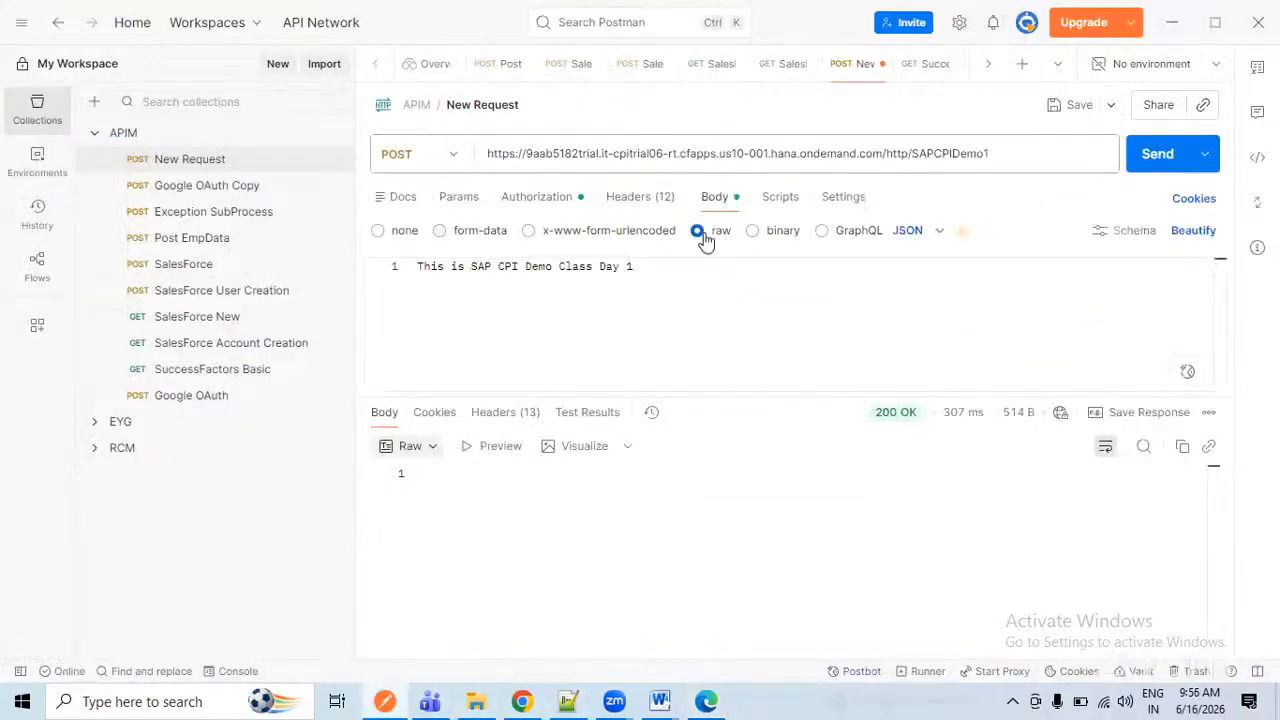
{"action": "left_click", "coordinate": [378, 231]}
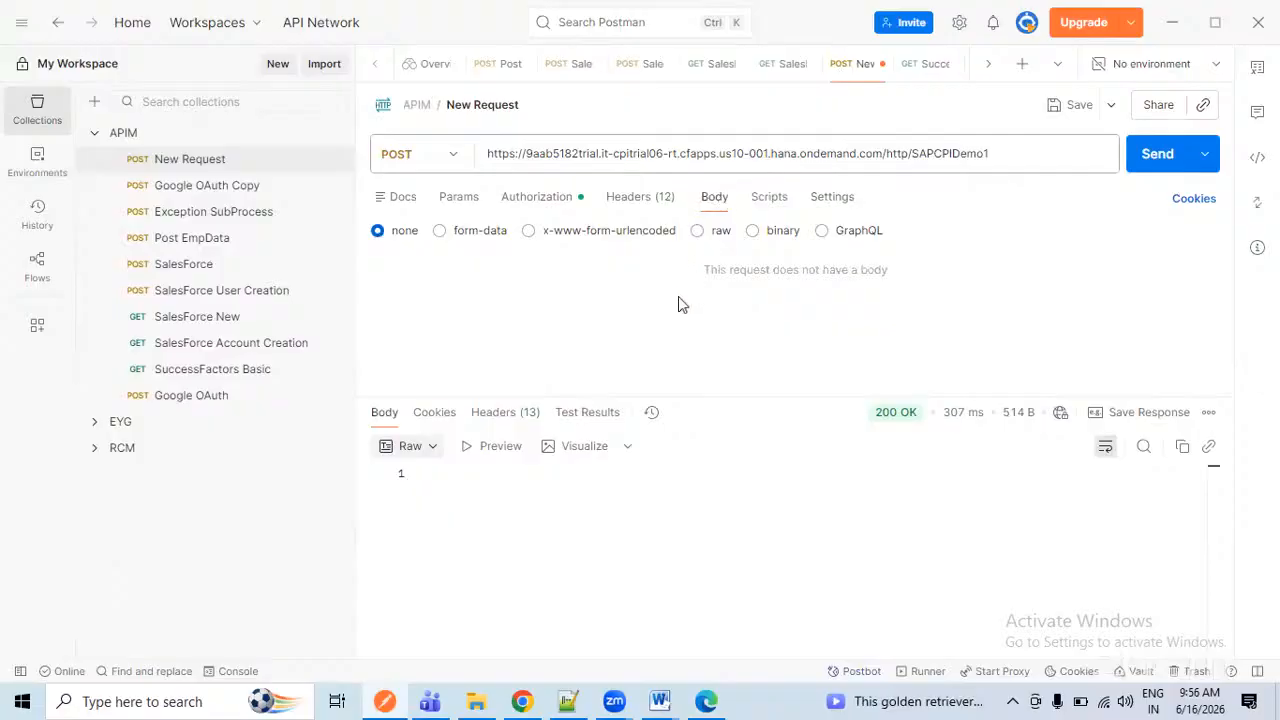
- Return to the flow in Edge, trace the latest message run with CPI Helper inline debugging, deactivate it, and close the message list
{"action": "left_click", "coordinate": [520, 703]}
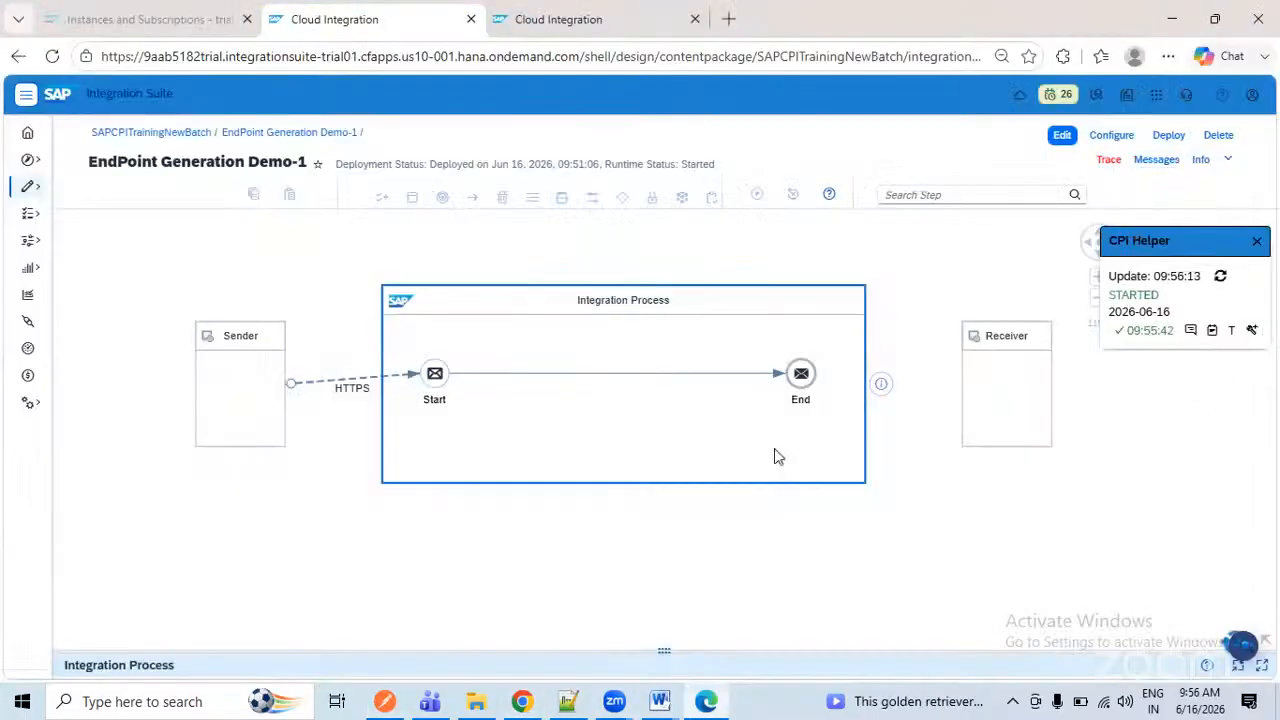
{"action": "scroll", "coordinate": [343, 406], "scroll_direction": "up", "scroll_amount": 3}
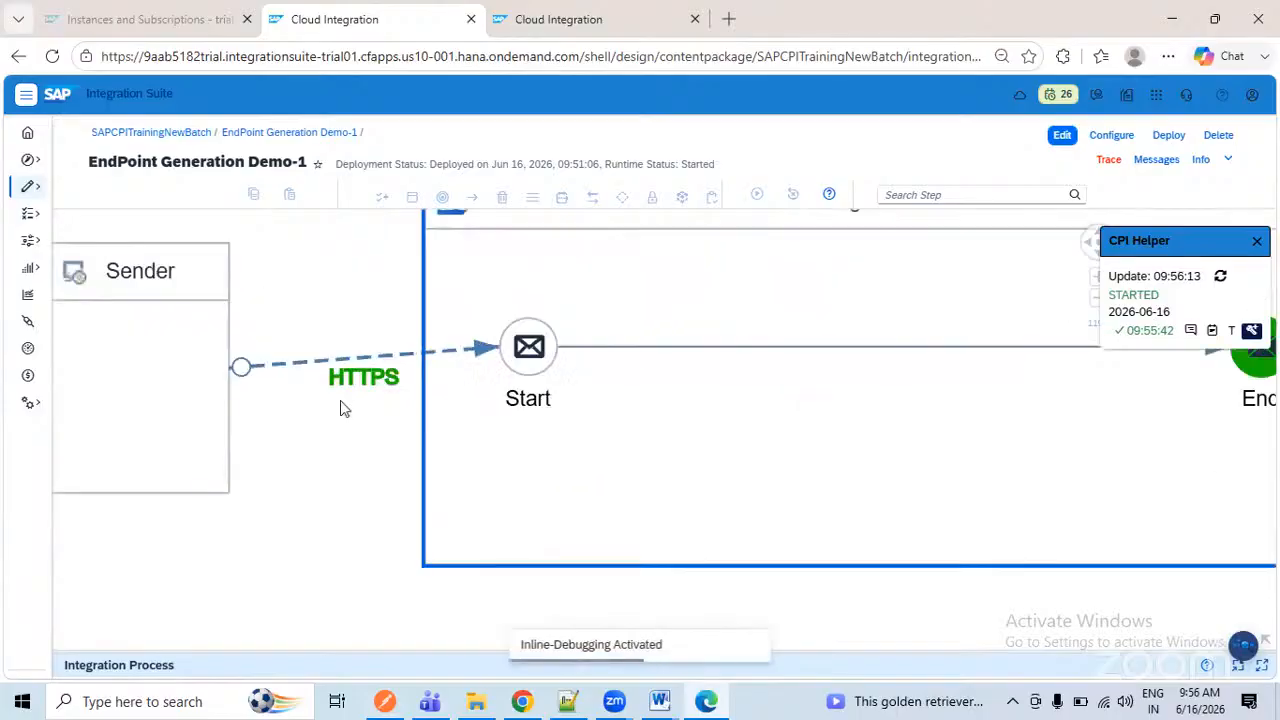
{"action": "scroll", "coordinate": [600, 447], "scroll_direction": "down", "scroll_amount": 2}
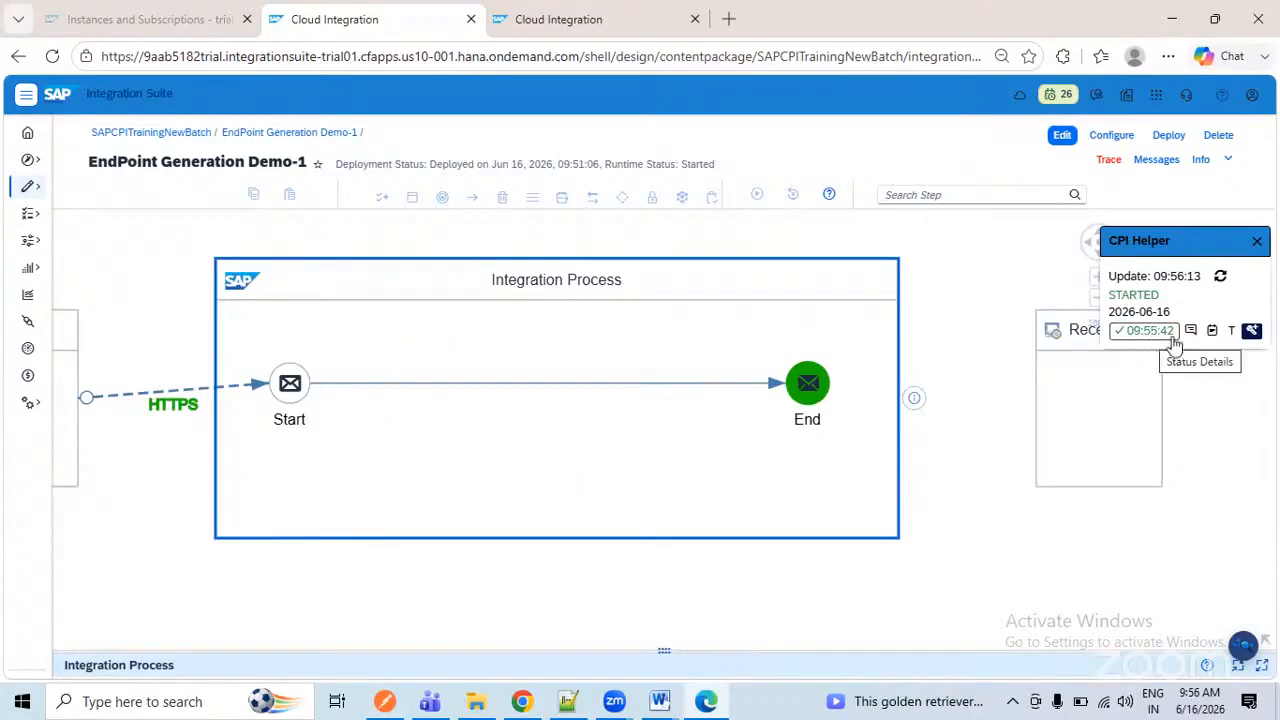
{"action": "left_click", "coordinate": [1252, 333]}
{"action": "left_click_drag", "start_coordinate": [600, 474], "coordinate": [786, 403]}
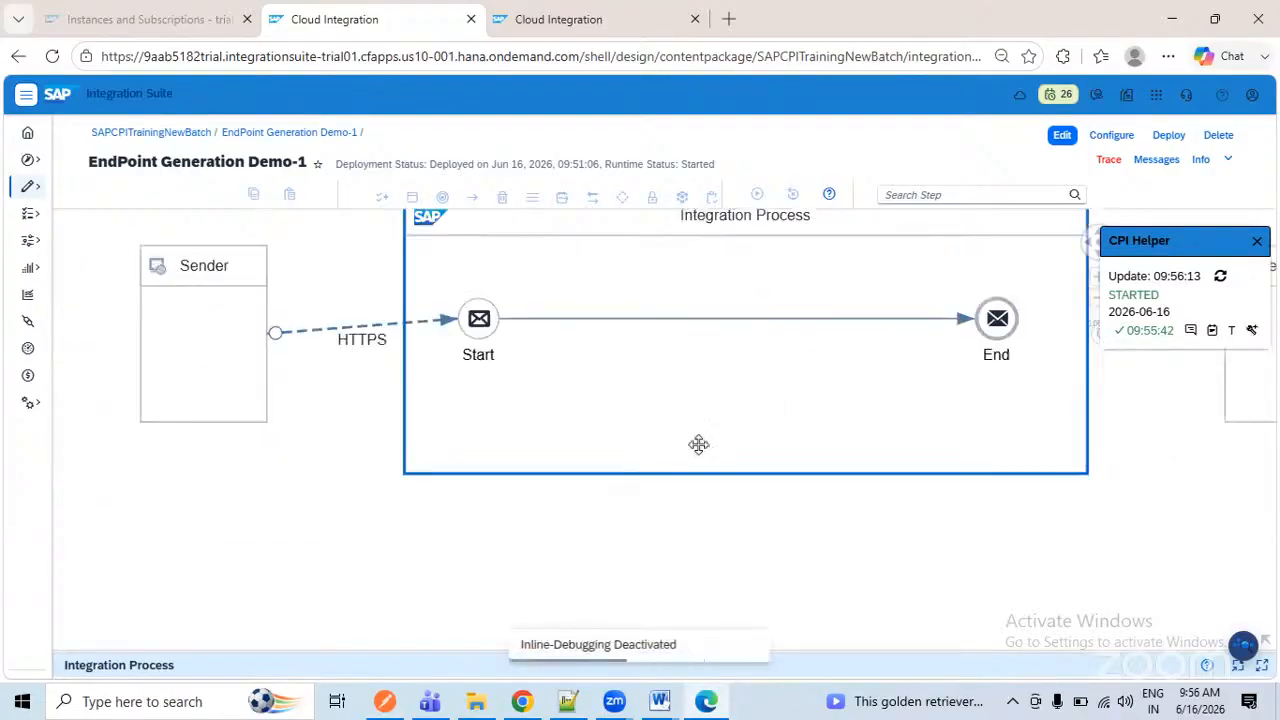
{"action": "left_click", "coordinate": [1257, 240]}
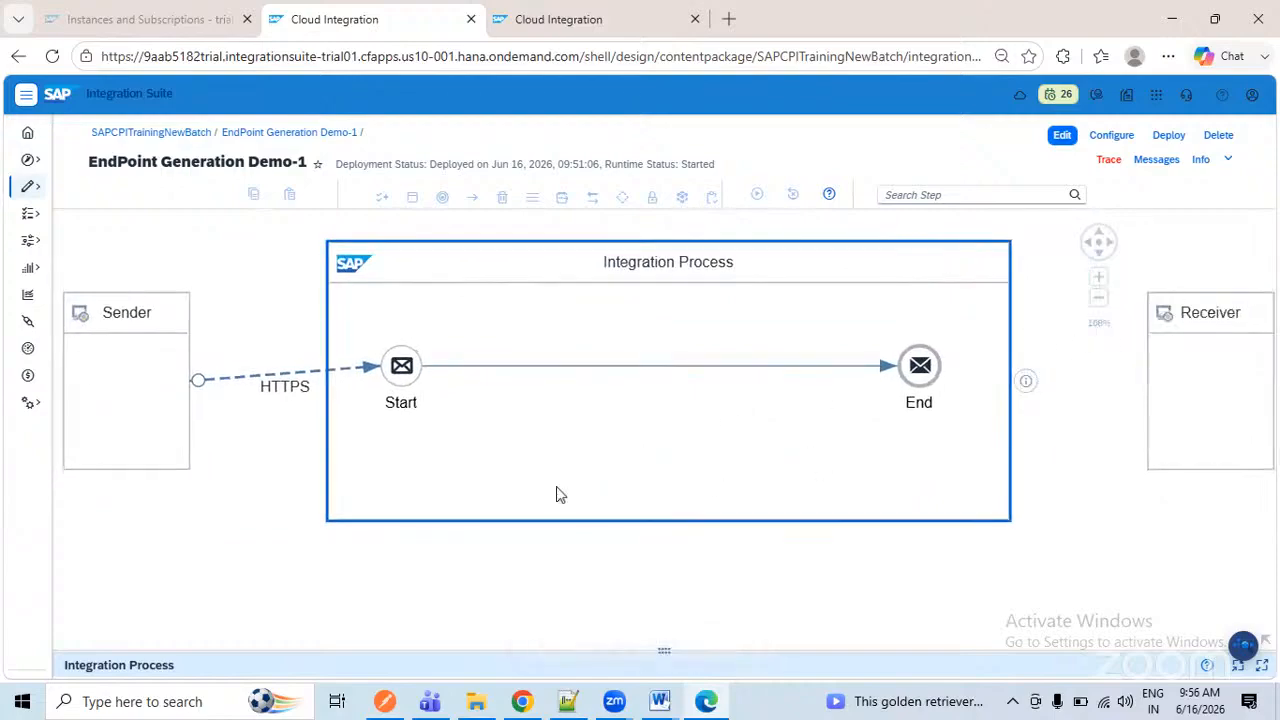
{"action": "left_click_drag", "start_coordinate": [581, 443], "coordinate": [521, 475]}
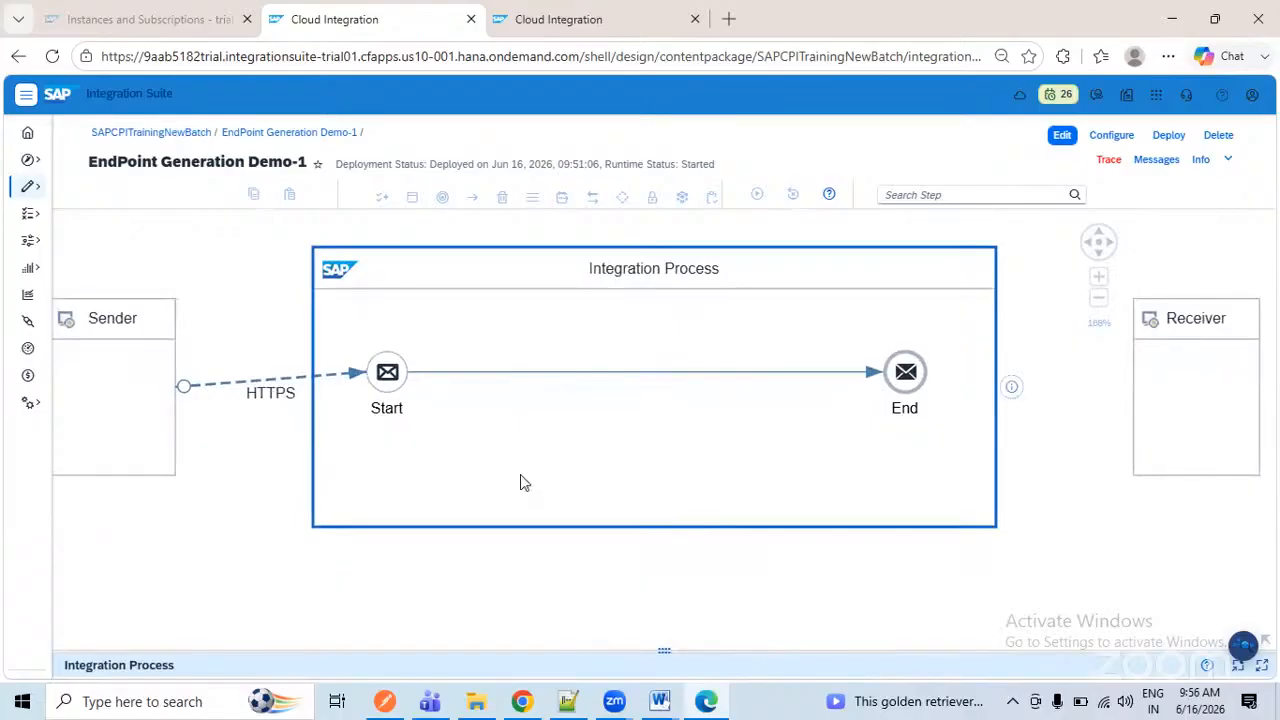
{"action": "scroll", "coordinate": [634, 374], "scroll_direction": "down", "scroll_amount": 2}
{"action": "left_click_drag", "start_coordinate": [643, 397], "coordinate": [632, 458]}
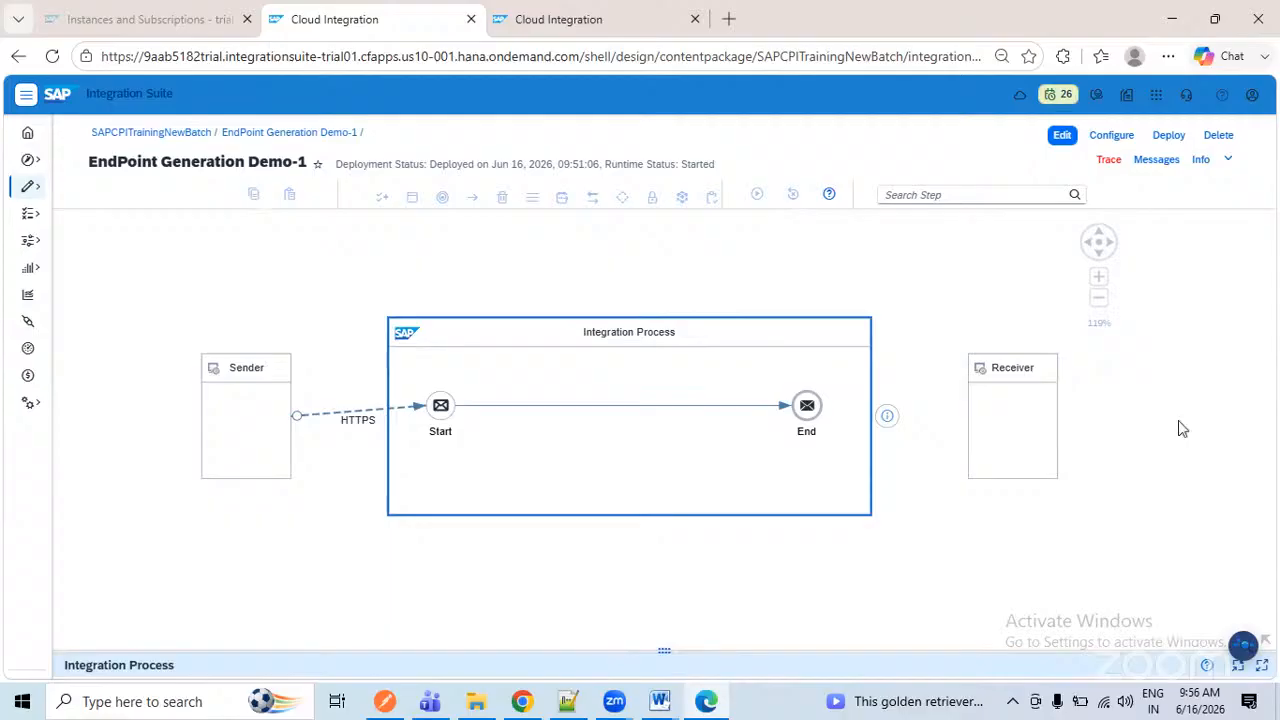
{"action": "left_click", "coordinate": [764, 264]}
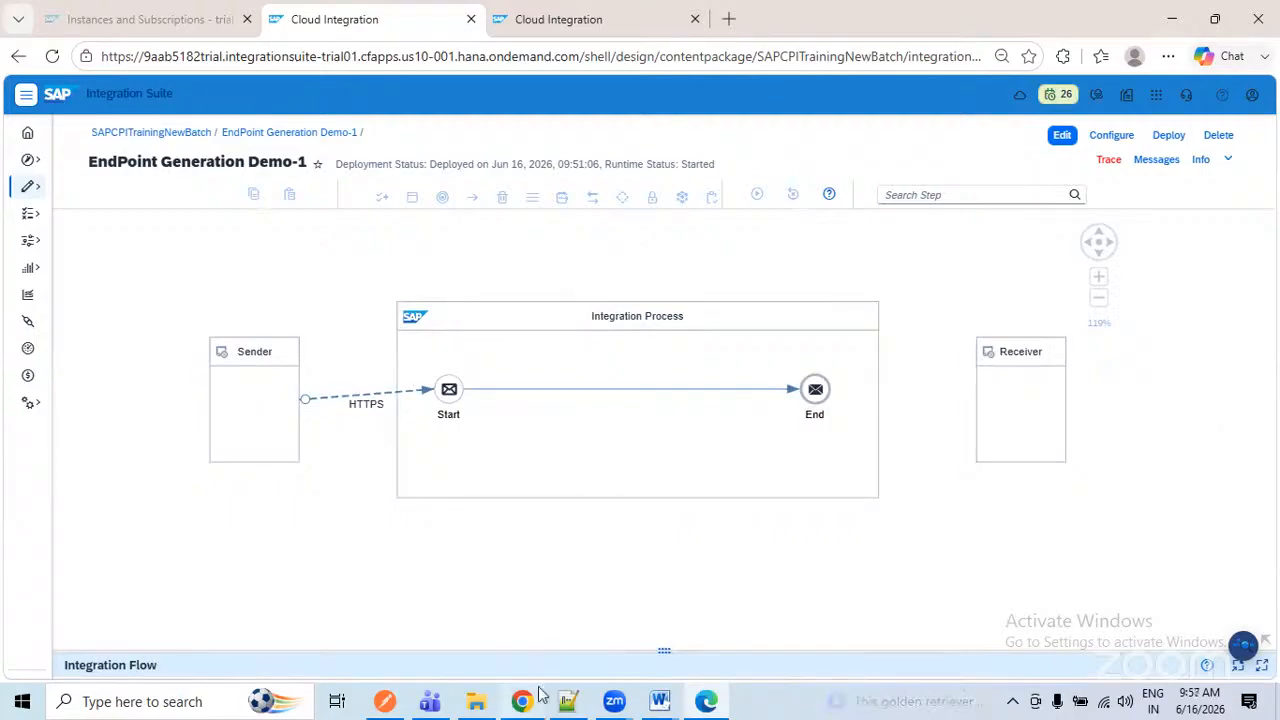
- Switch to Postman and on to Chrome, and reload the Integration Suite monitoring overview page
{"action": "left_click", "coordinate": [386, 702]}
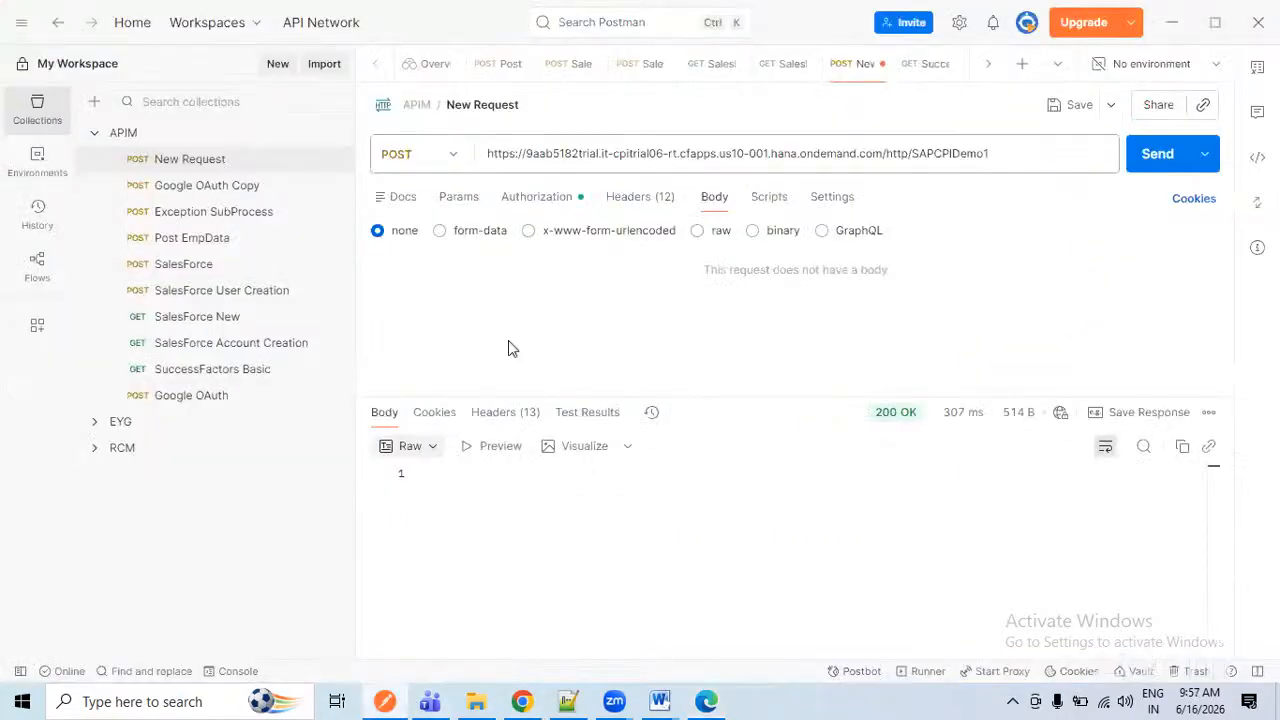
{"action": "left_click", "coordinate": [522, 701]}
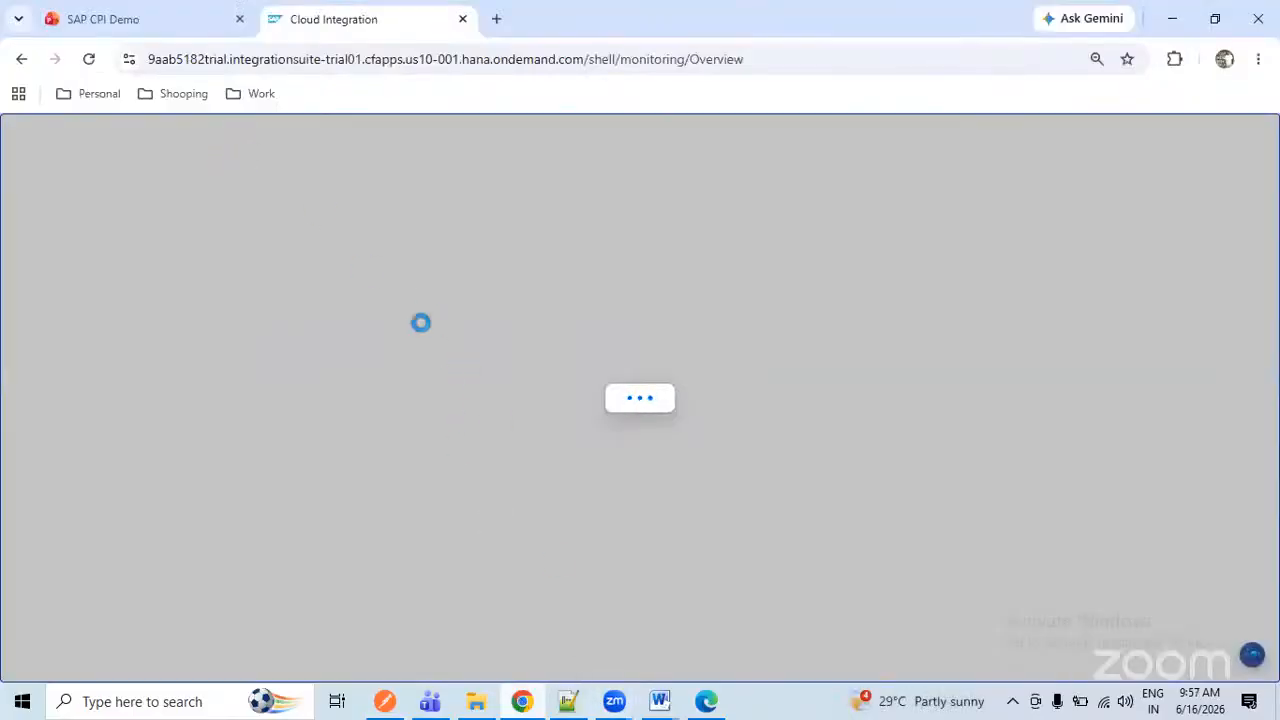
{"action": "left_click", "coordinate": [90, 60]}
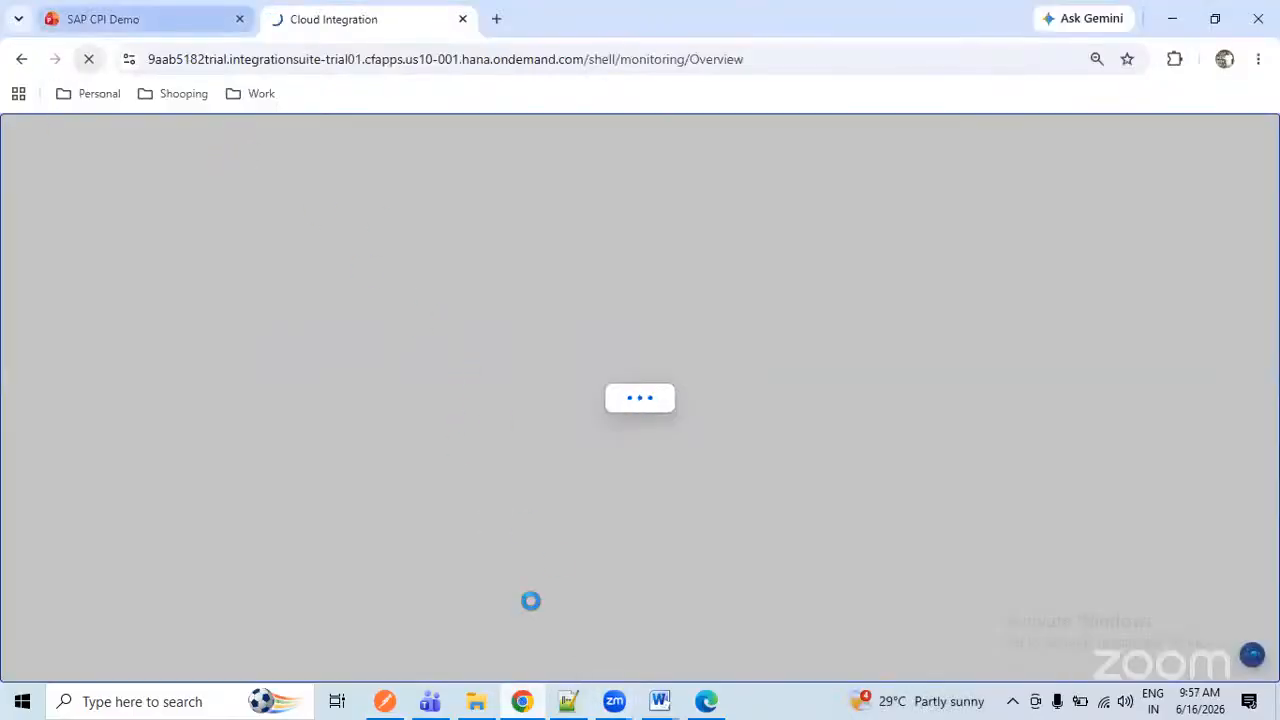
- Switch back to Edge and duplicate the browser tab showing the EndPoint Generation Demo-1 deployment in Manage Integration Content
{"action": "left_click", "coordinate": [708, 703]}
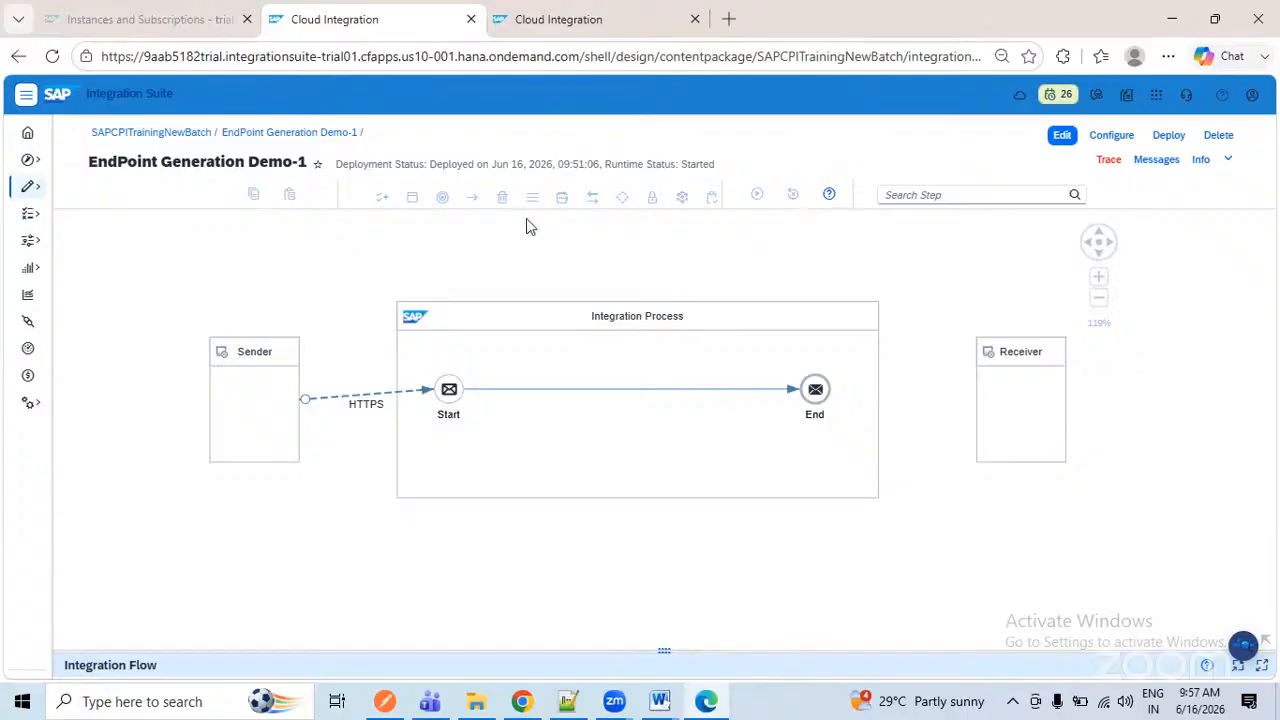
{"action": "left_click", "coordinate": [532, 32]}
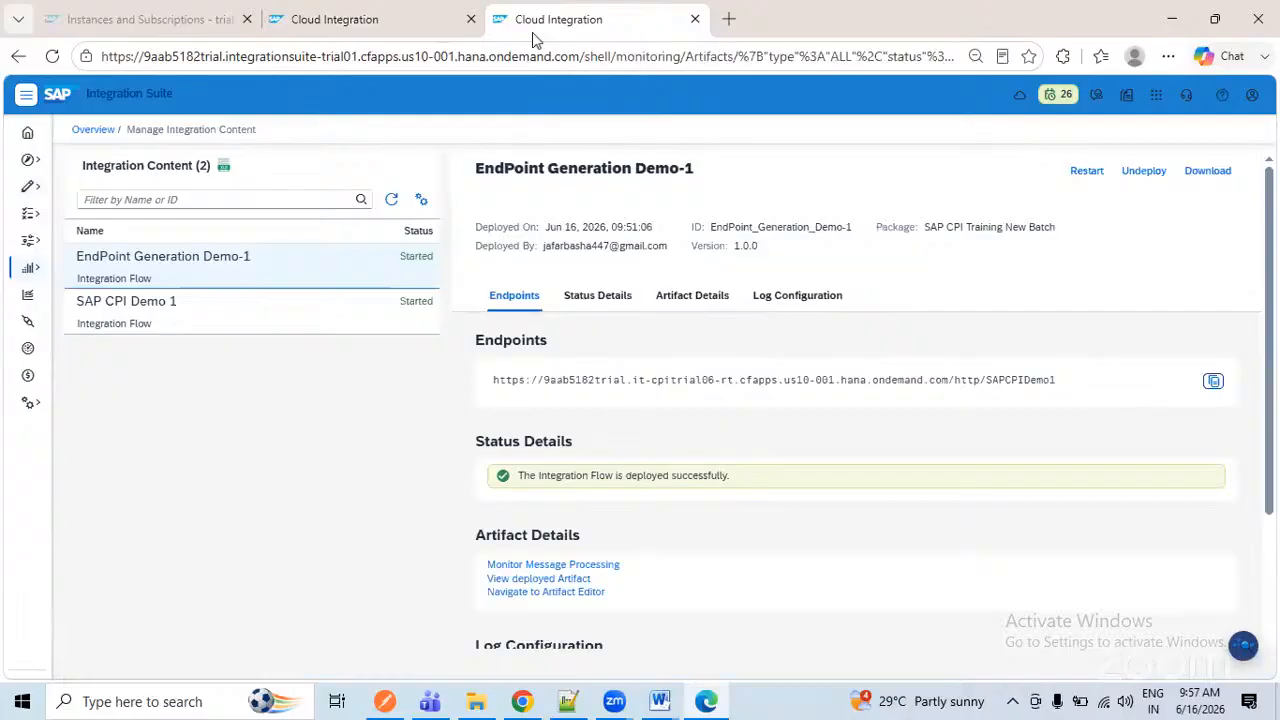
{"action": "left_click", "coordinate": [337, 18]}
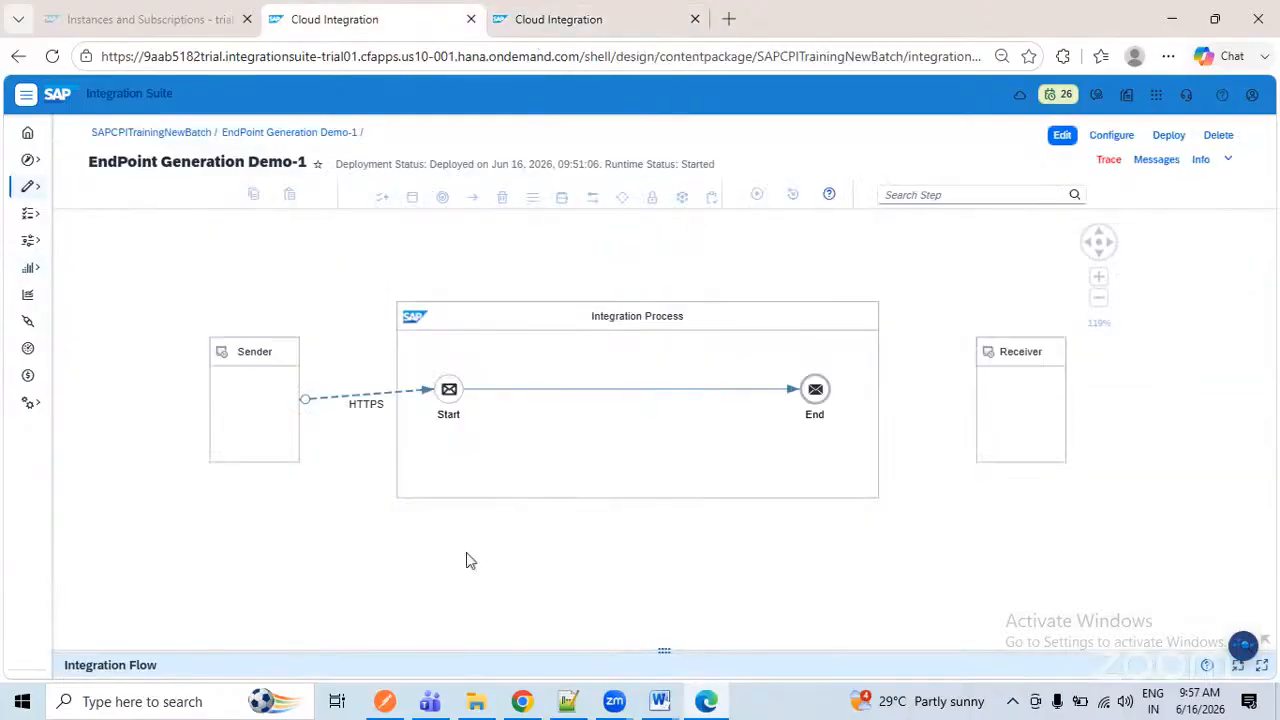
{"action": "left_click", "coordinate": [546, 30]}
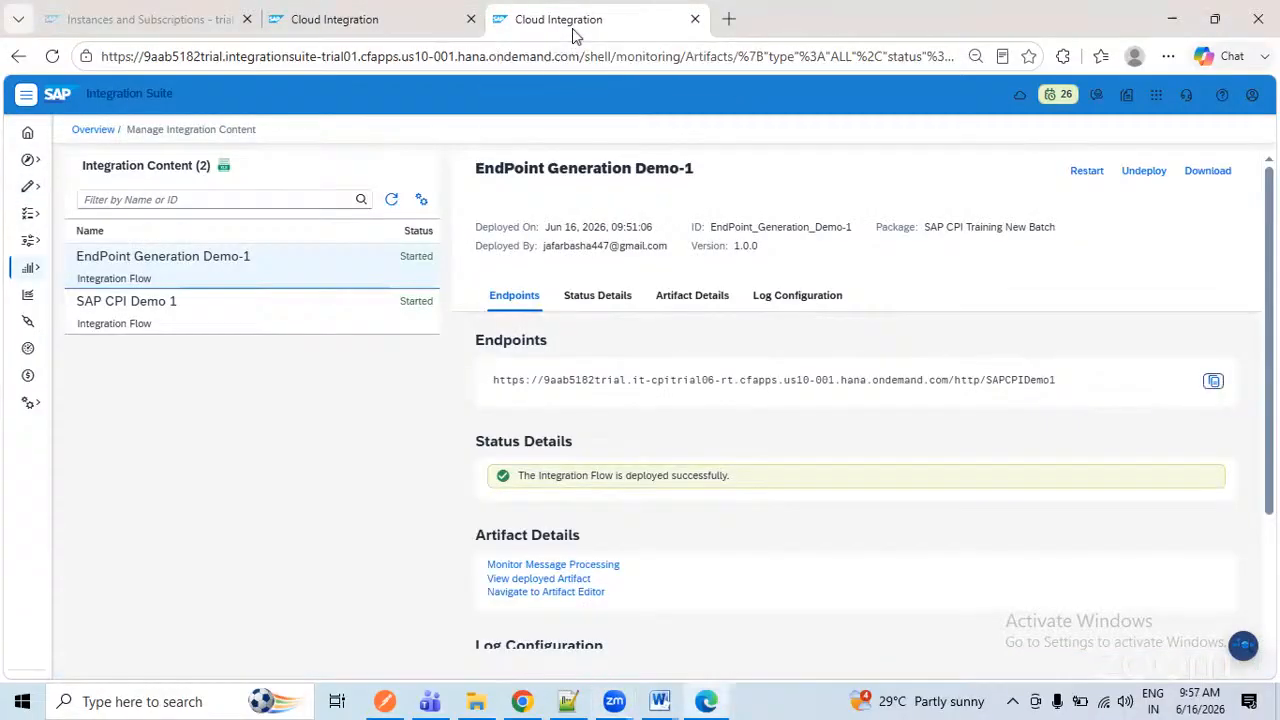
{"action": "right_click", "coordinate": [573, 34]}
{"action": "left_click", "coordinate": [616, 147]}
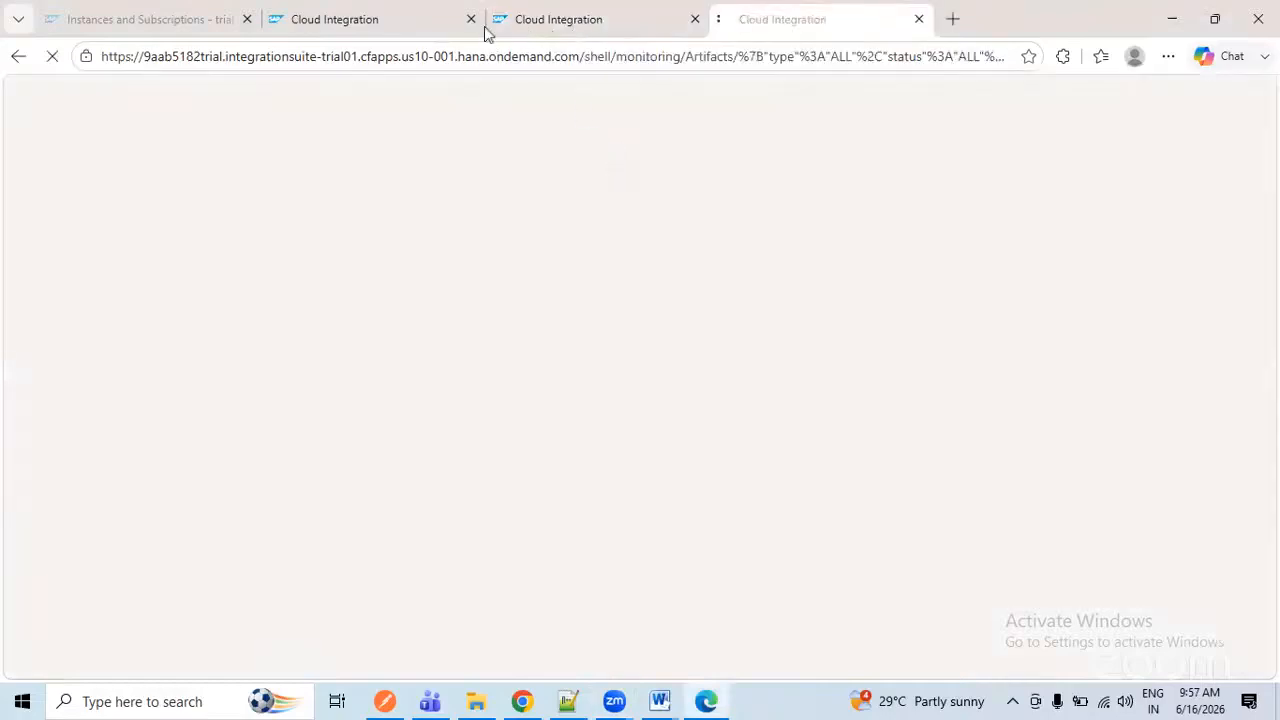
- Open the SAP CPI Demo 1 integration flow from the artifacts of the SAP CPI Training Topics design package
{"action": "left_click", "coordinate": [430, 22]}
{"action": "left_click", "coordinate": [32, 192]}
{"action": "left_click", "coordinate": [96, 228]}
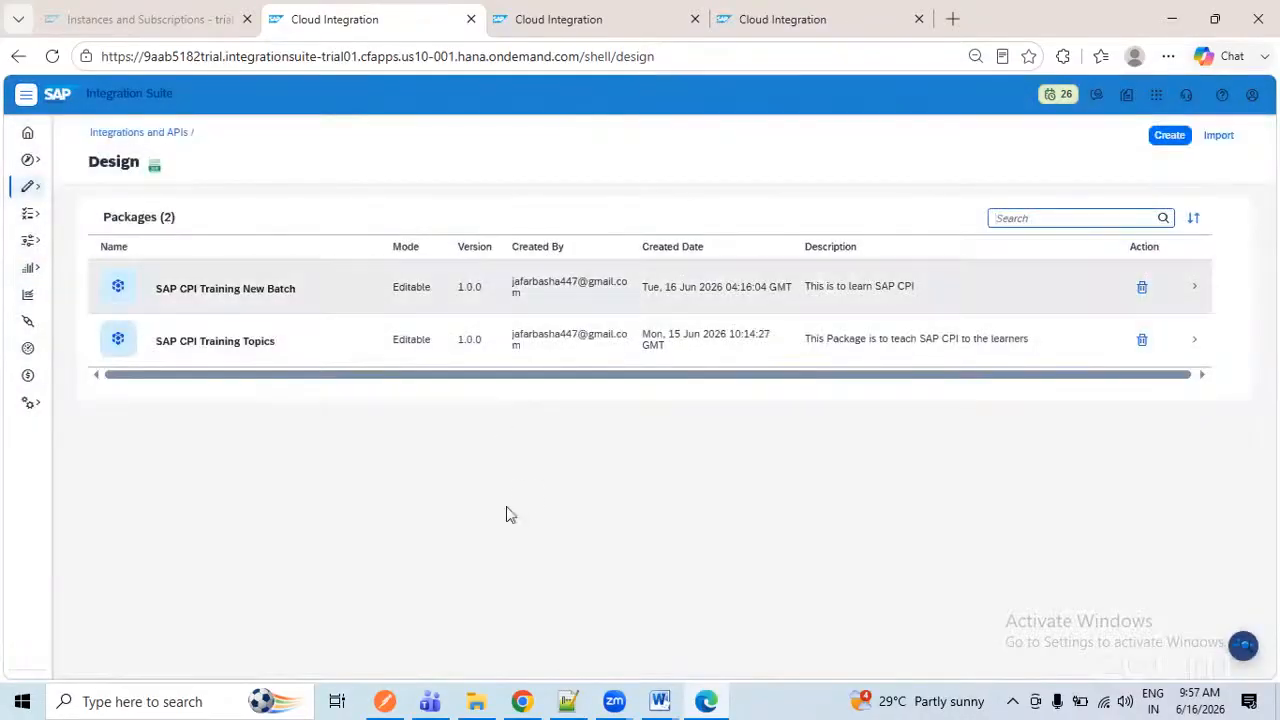
{"action": "left_click", "coordinate": [317, 344]}
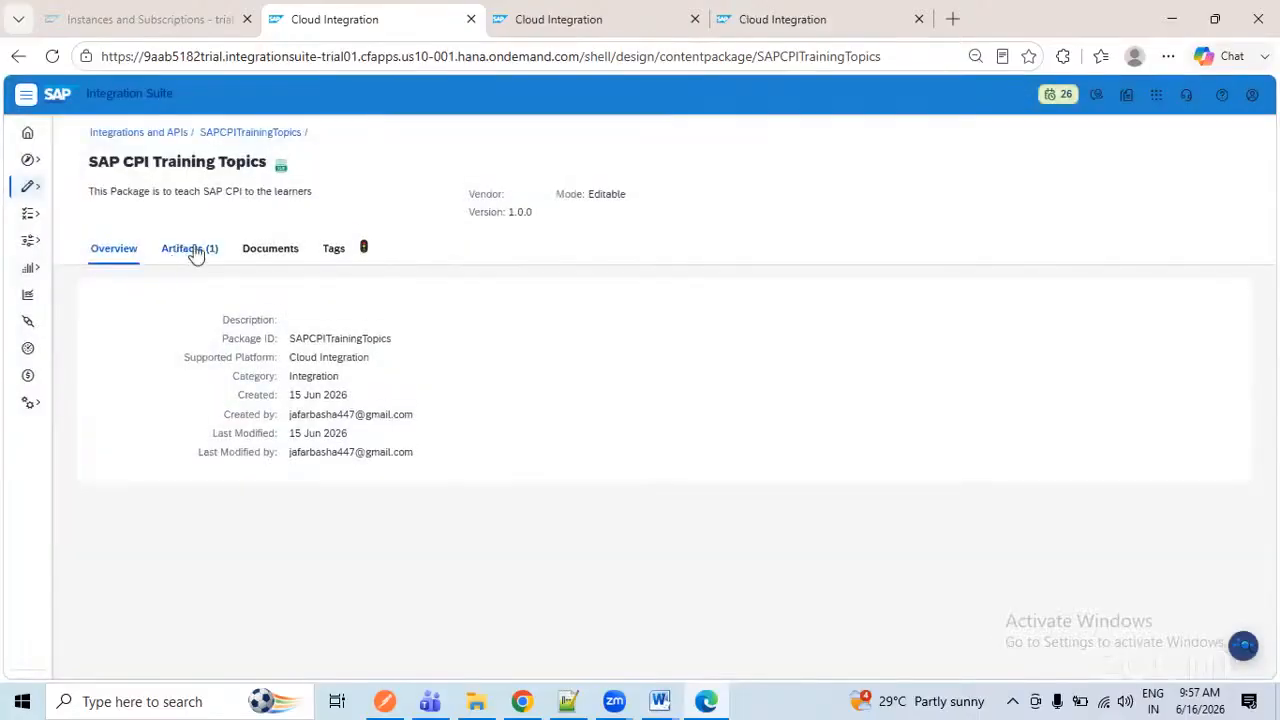
{"action": "left_click", "coordinate": [190, 246]}
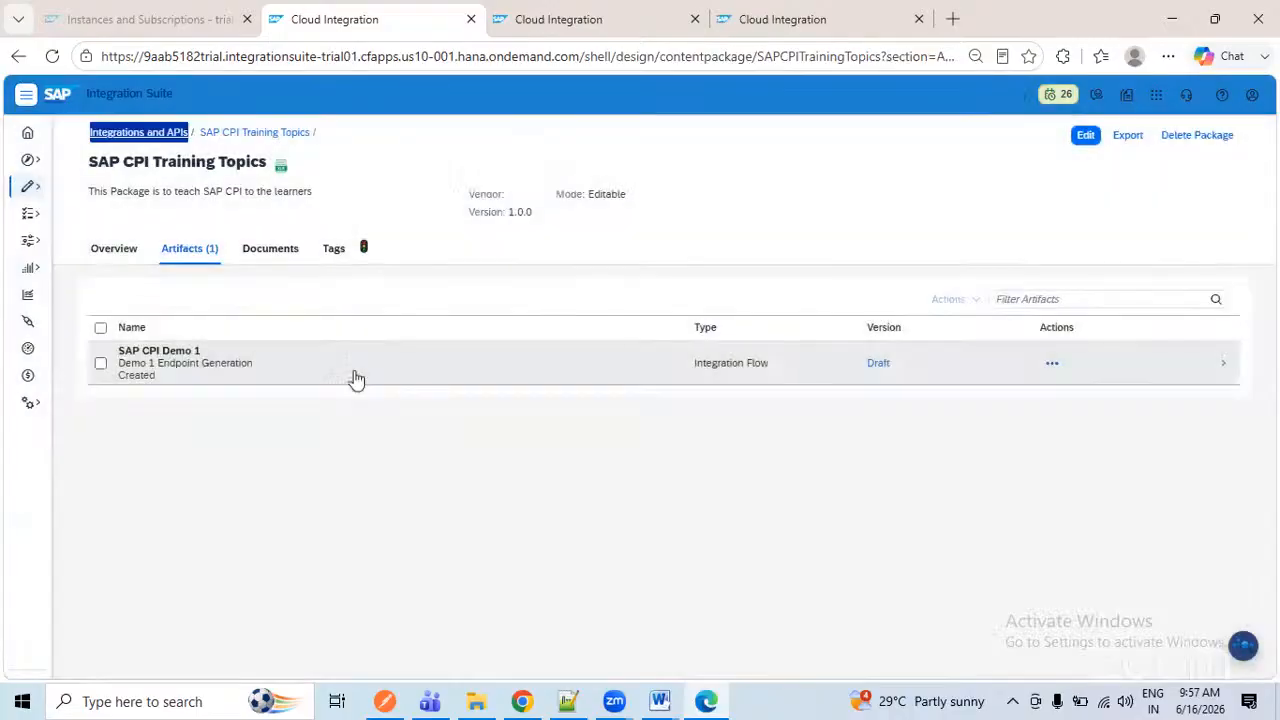
{"action": "left_click", "coordinate": [352, 378]}
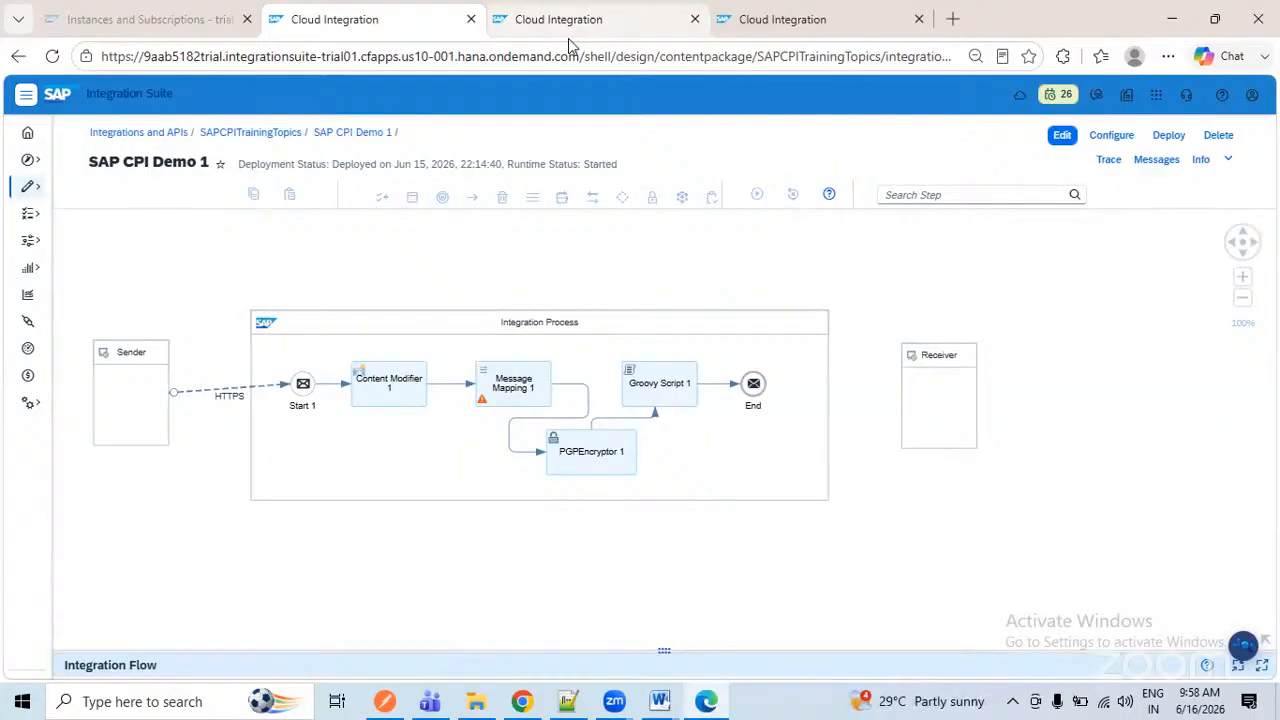
- Download the CompoundEmployeeEntityquerySync0 (3) and Target XSD schemas from the flow's local references
{"action": "left_click", "coordinate": [690, 650]}
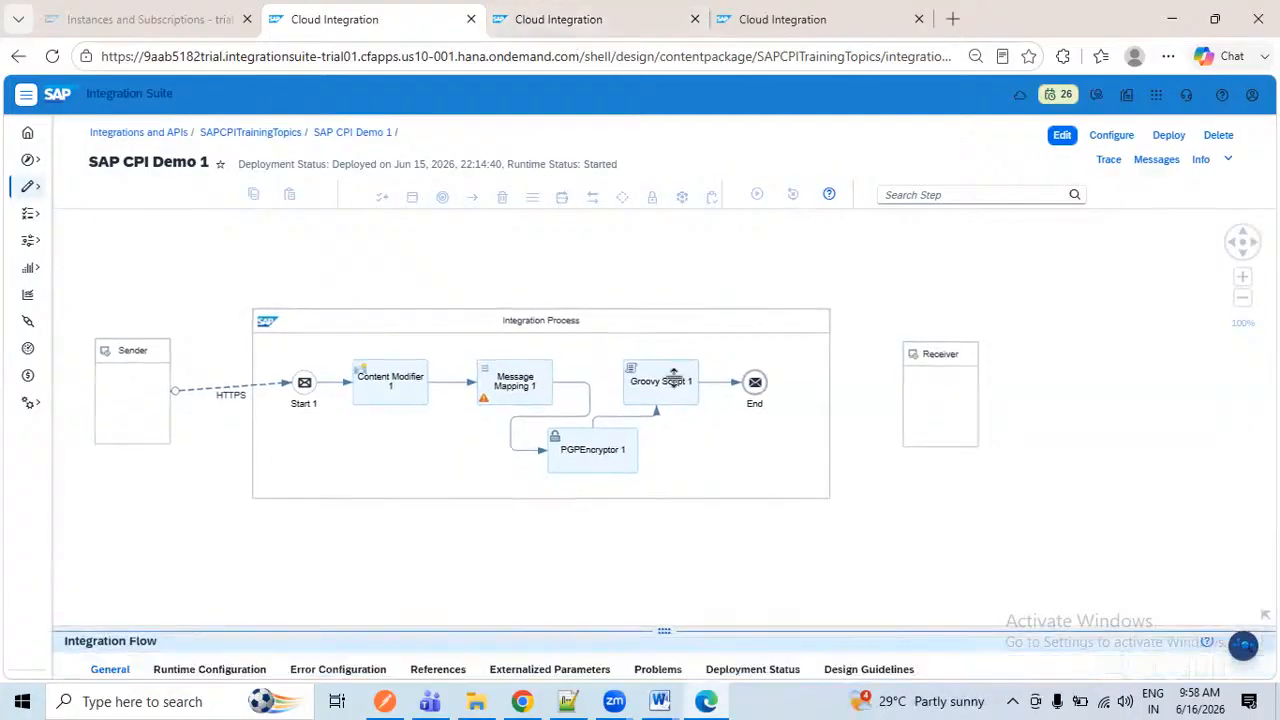
{"action": "left_click_drag", "start_coordinate": [675, 378], "coordinate": [672, 223]}
{"action": "left_click", "coordinate": [438, 281]}
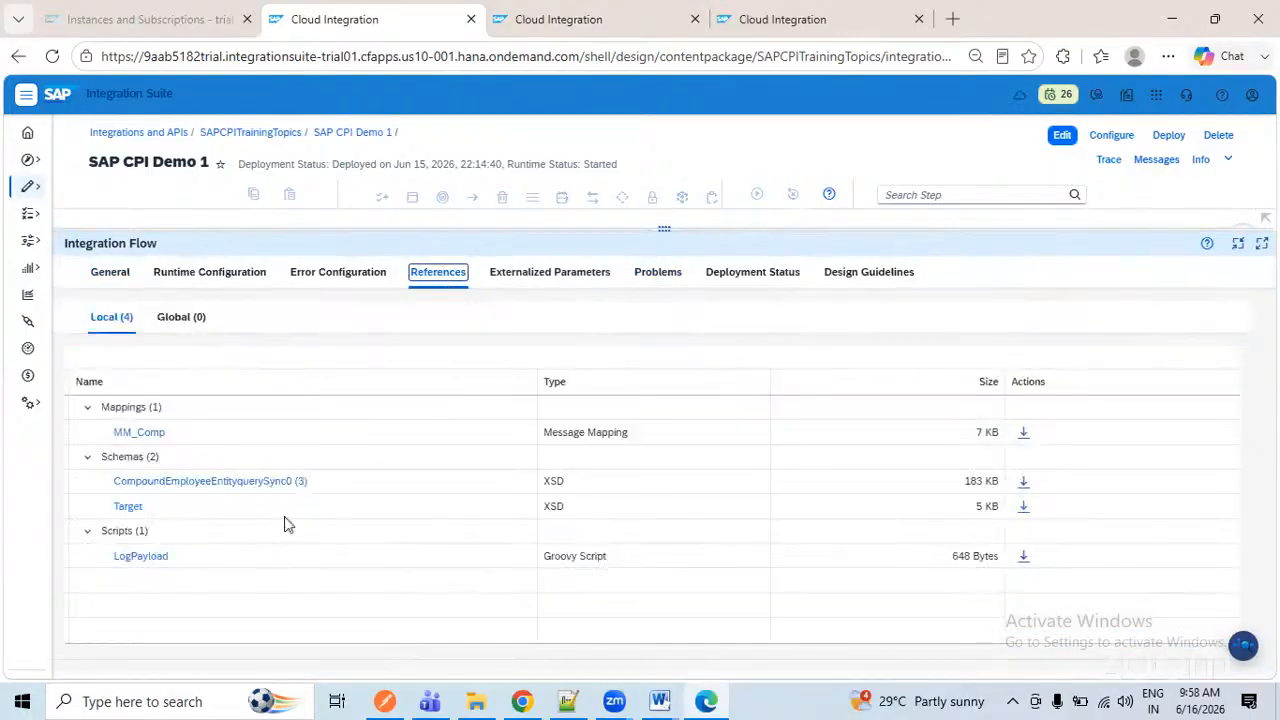
{"action": "left_click", "coordinate": [1023, 485]}
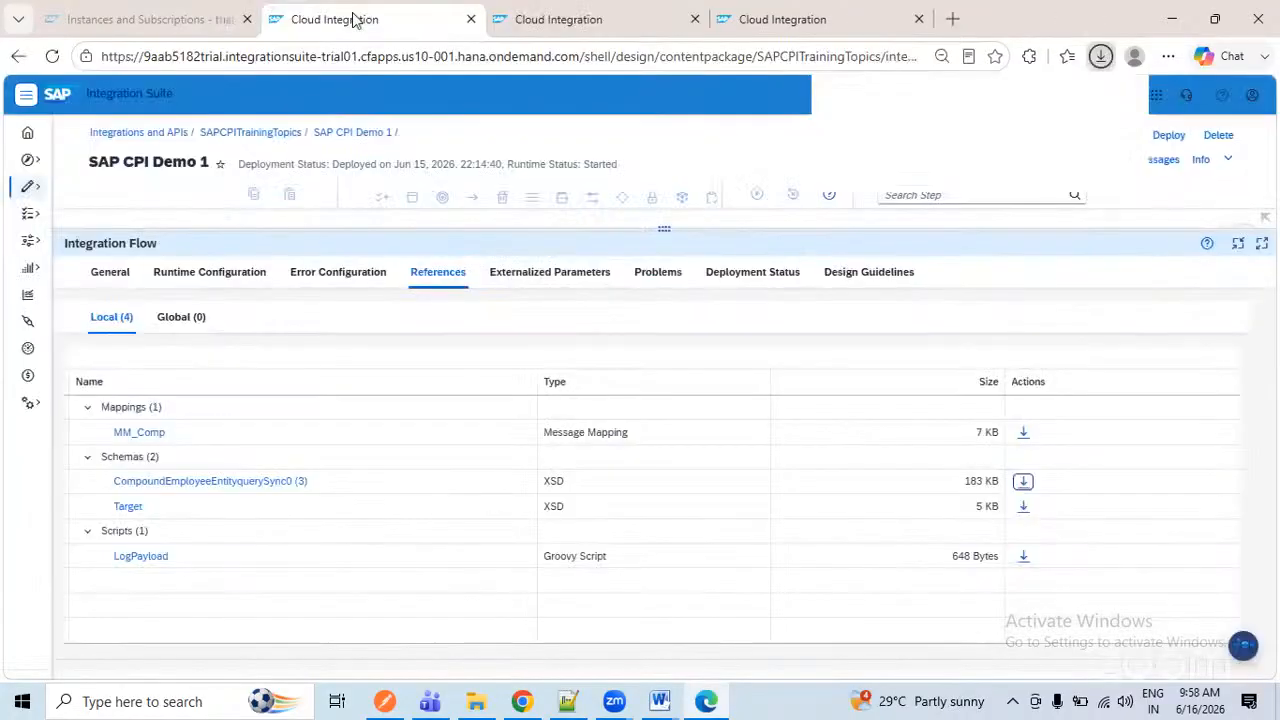
{"action": "left_click", "coordinate": [1023, 506]}
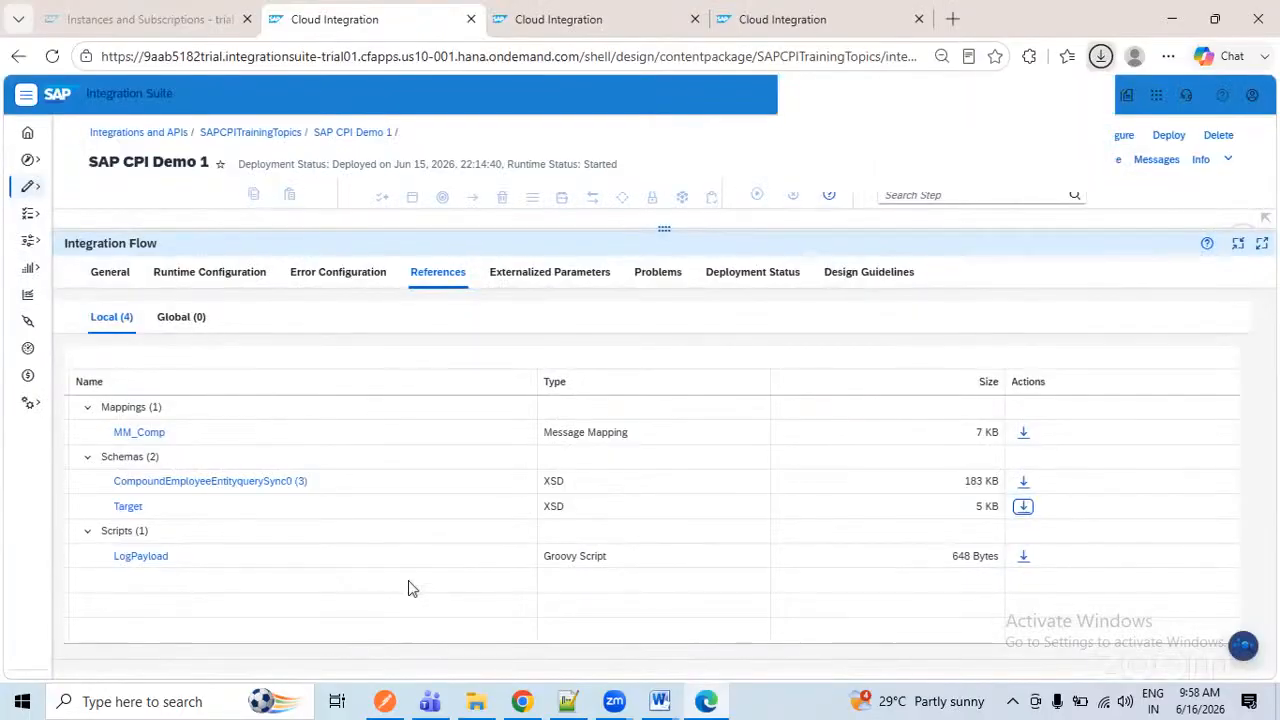
- Switch to the EndPoint Generation Demo-1 flow and put it into edit mode
{"action": "left_click", "coordinate": [505, 30]}
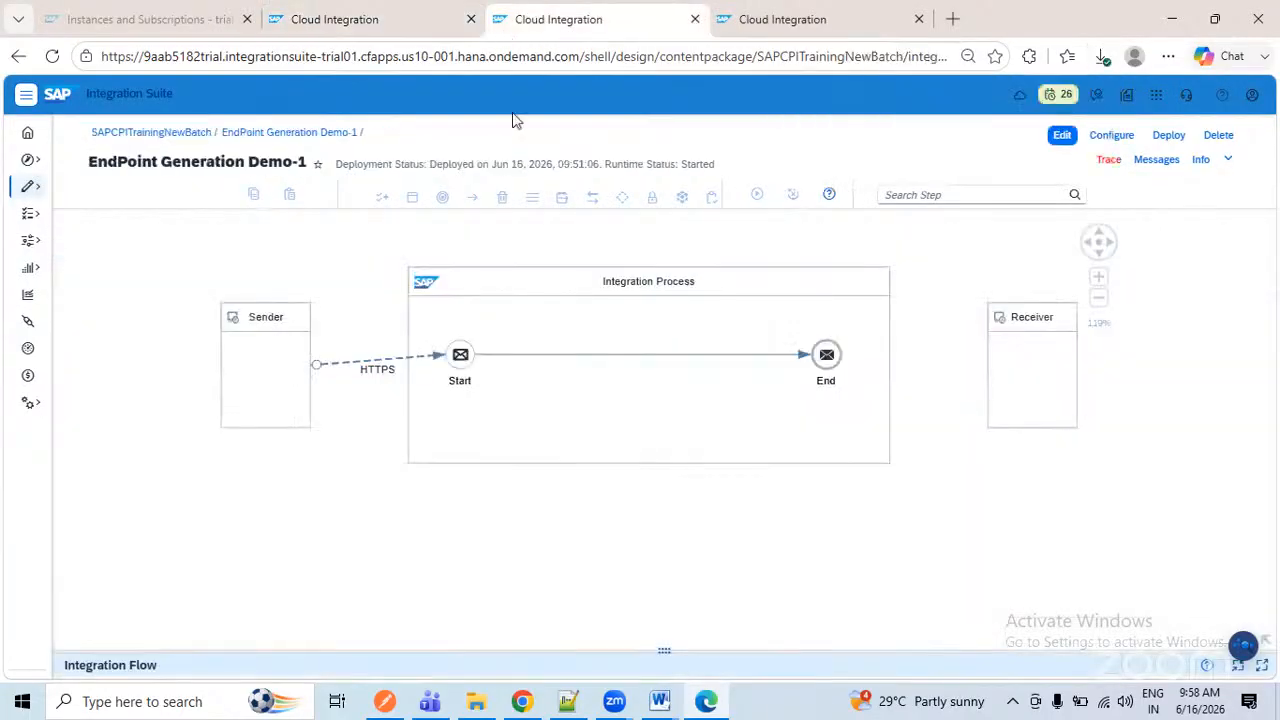
{"action": "left_click_drag", "start_coordinate": [580, 487], "coordinate": [550, 521]}
{"action": "left_click", "coordinate": [1059, 138]}
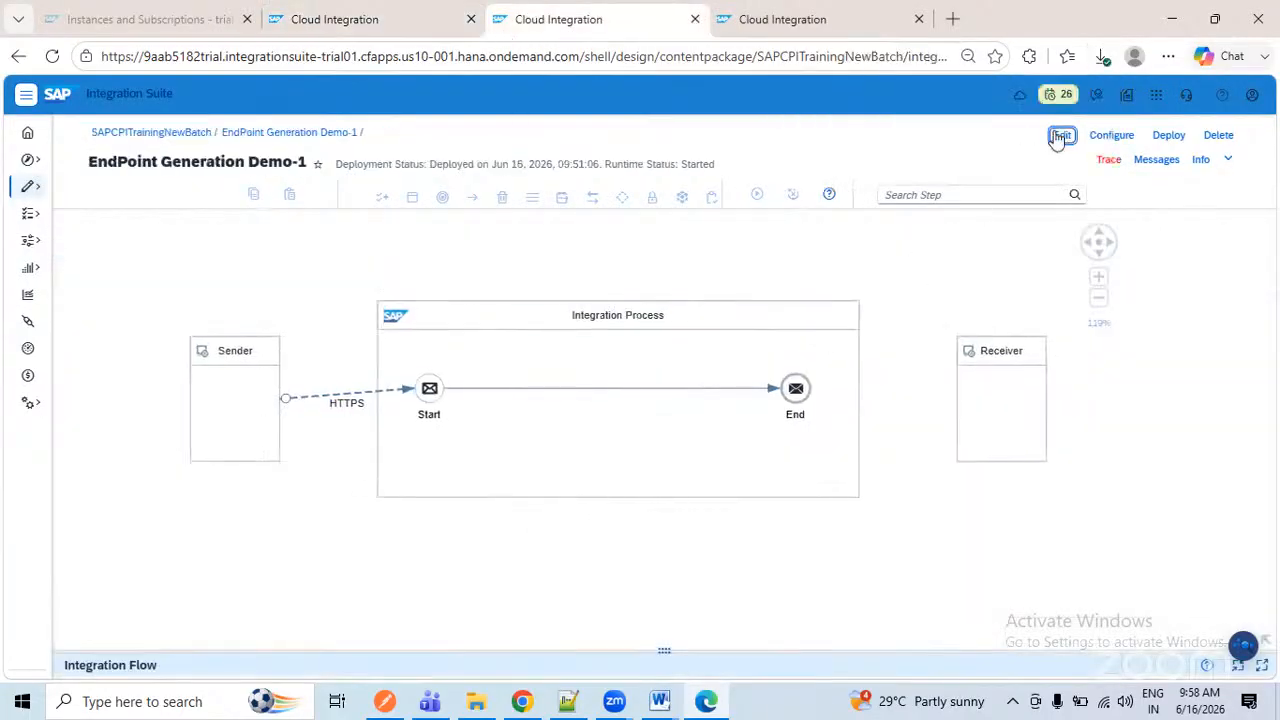
- Return to the SAP CPI Demo 1 flow and show the message body settings of Content Modifier 1
{"action": "left_click", "coordinate": [412, 28]}
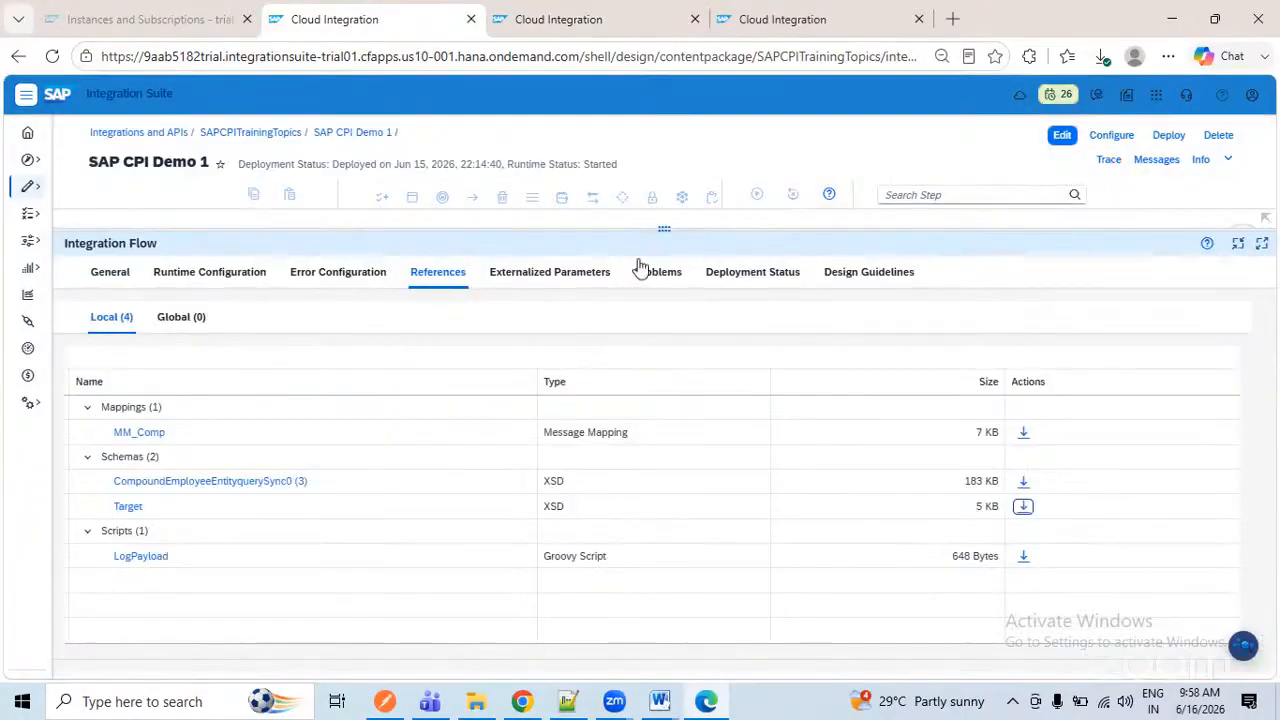
{"action": "left_click_drag", "start_coordinate": [646, 227], "coordinate": [652, 401]}
{"action": "left_click_drag", "start_coordinate": [661, 470], "coordinate": [660, 492]}
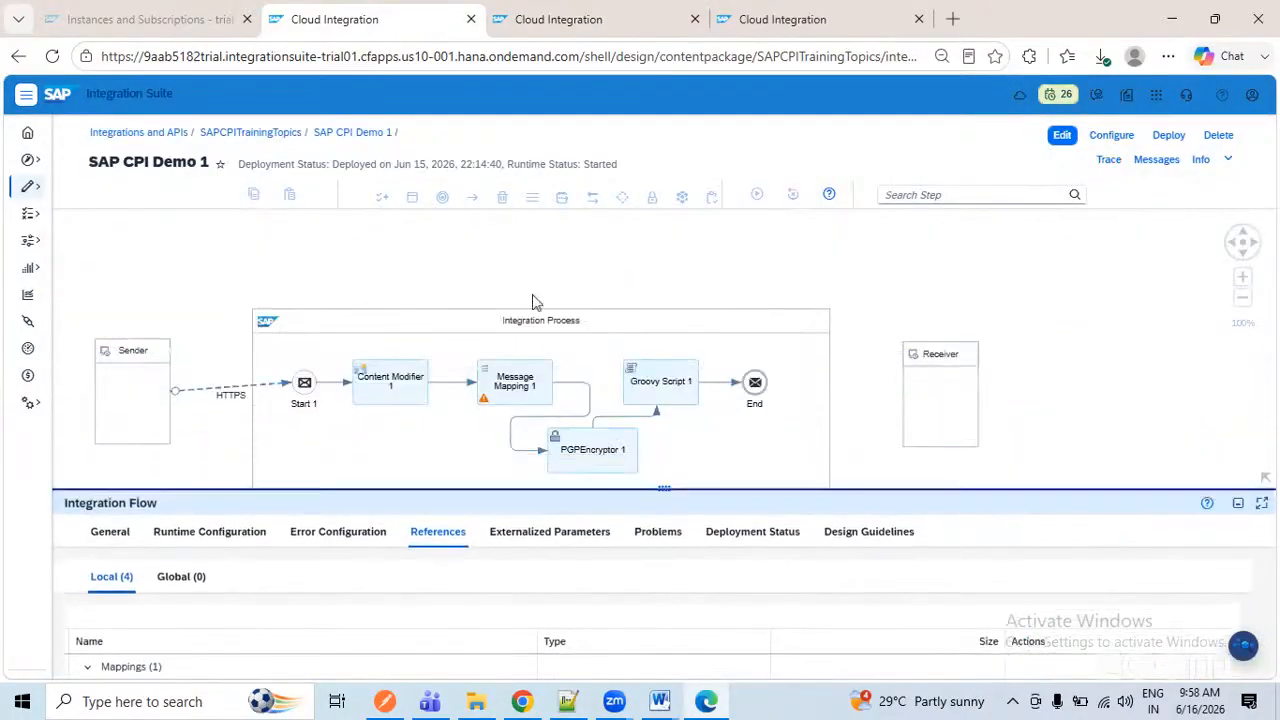
{"action": "left_click", "coordinate": [470, 348]}
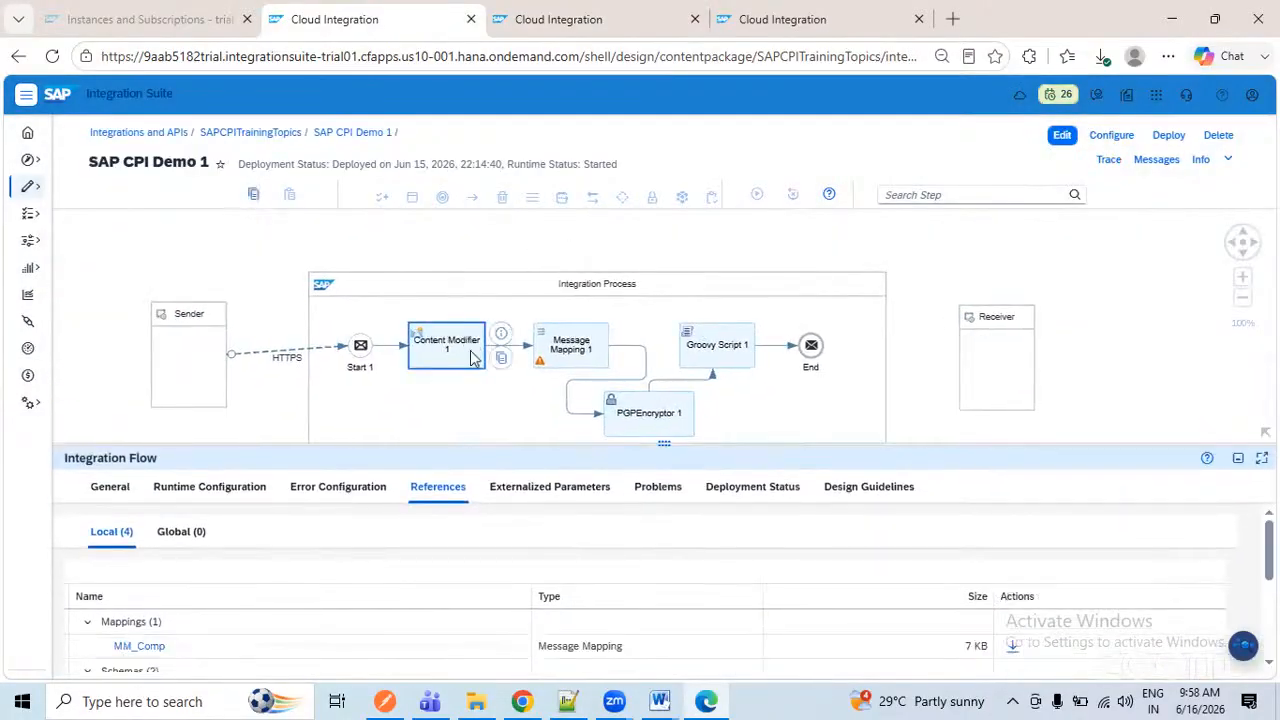
{"action": "left_click", "coordinate": [416, 489]}
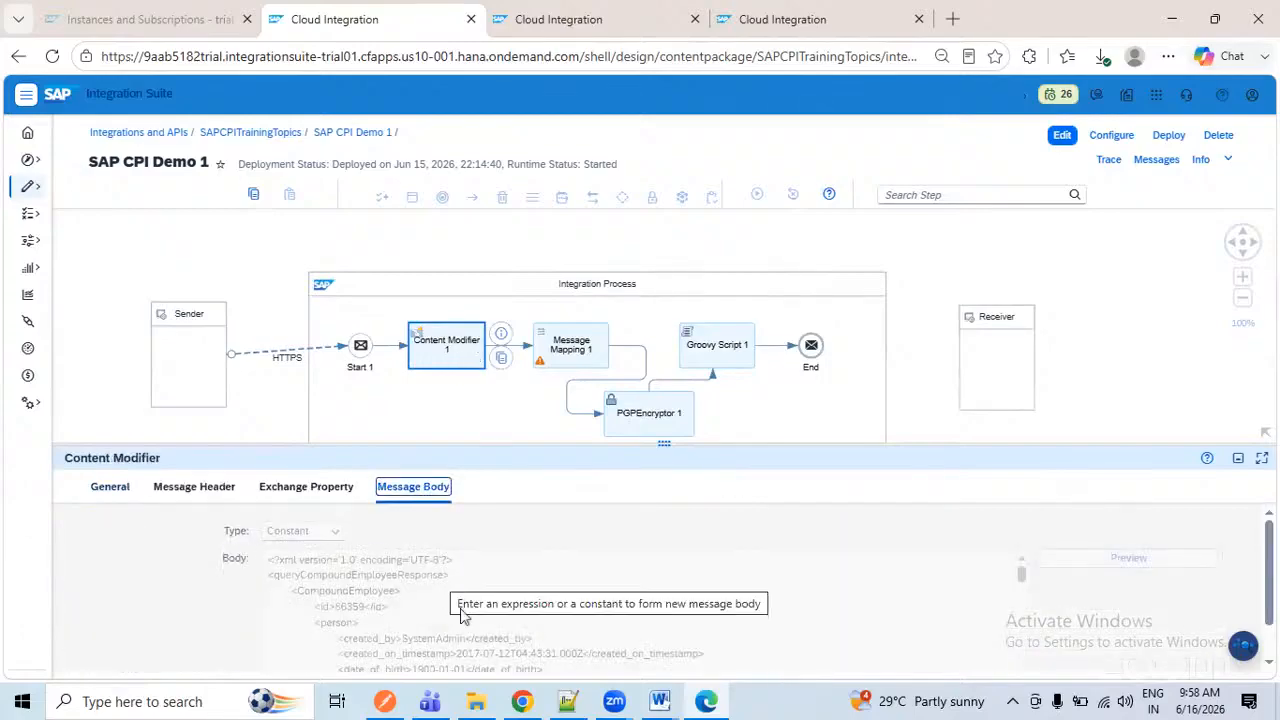
- Copy the Content Modifier's entire XML message body into a new Notepad++ document and go to its start
{"action": "left_click", "coordinate": [462, 613]}
{"action": "key", "text": "ctrl+a"}
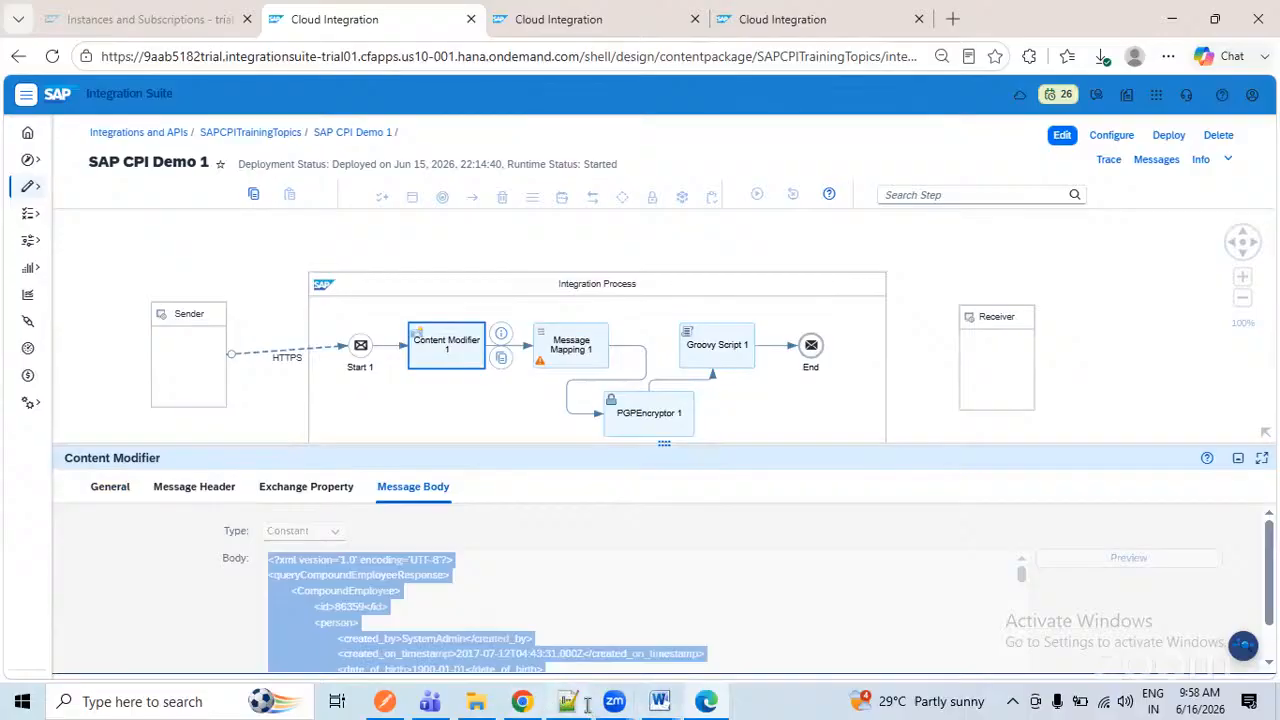
{"action": "key", "text": "alt+Tab"}
{"action": "key", "text": "ctrl+Home"}
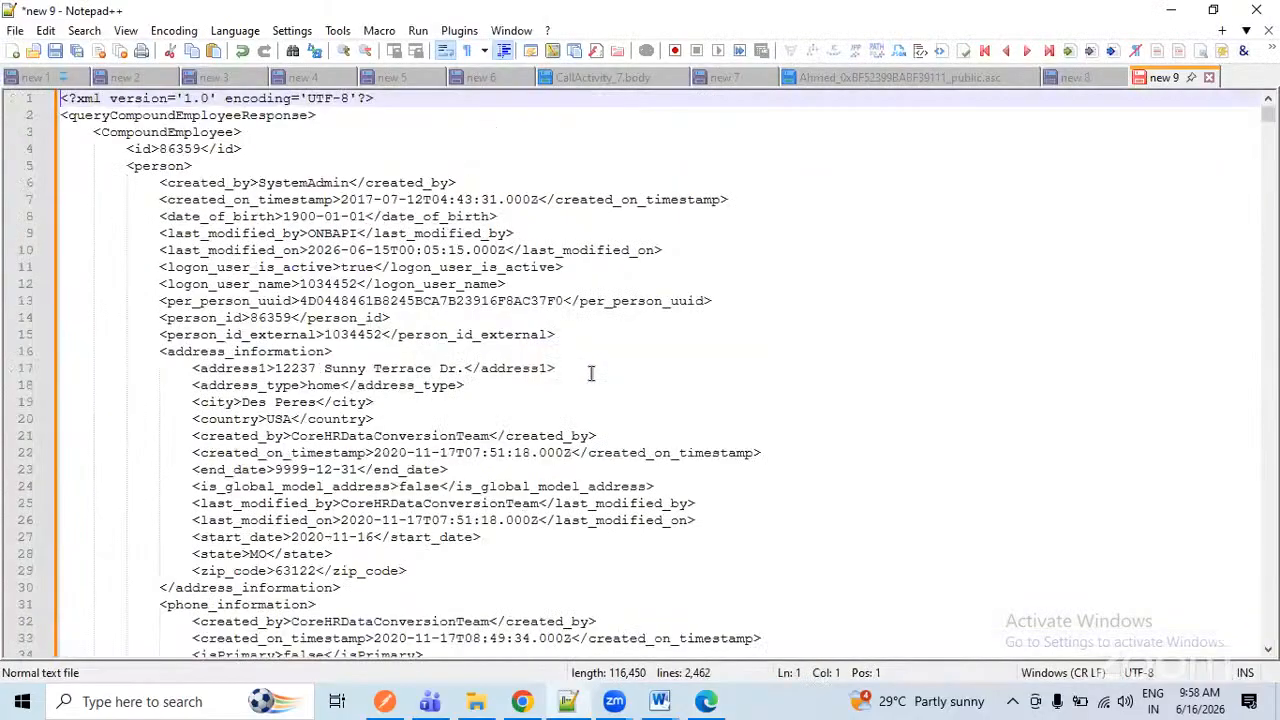
- Apply XML language highlighting to the pasted message body in the new 9 document
{"action": "left_click", "coordinate": [235, 30]}
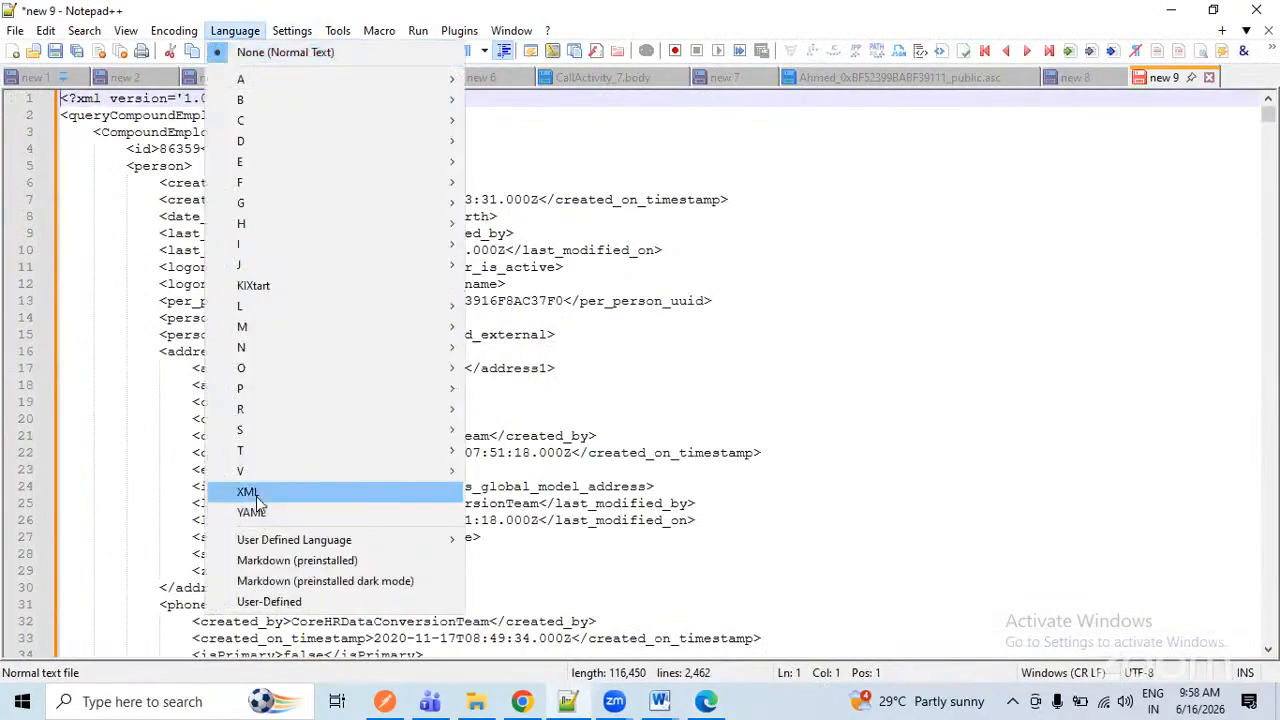
{"action": "left_click", "coordinate": [249, 492]}
{"action": "left_click", "coordinate": [170, 133]}
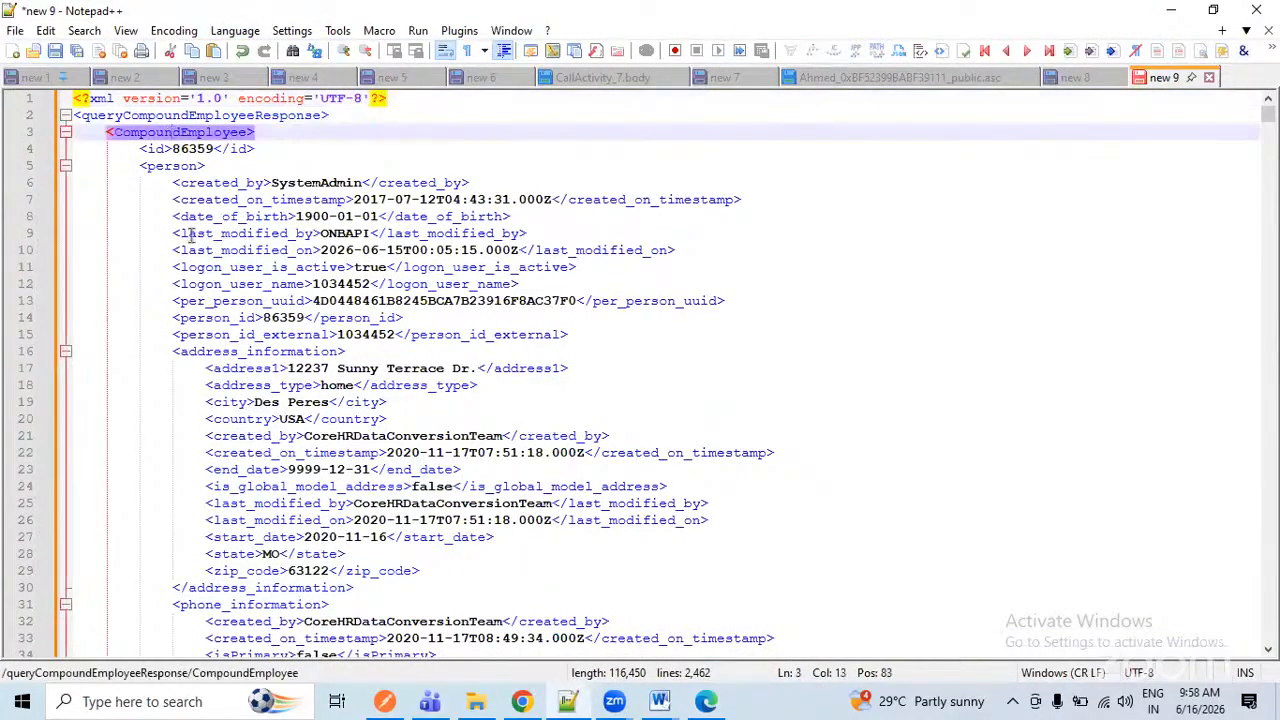
{"action": "left_click", "coordinate": [188, 168]}
{"action": "scroll", "coordinate": [270, 305], "scroll_direction": "down", "scroll_amount": 13}
{"action": "scroll", "coordinate": [272, 306], "scroll_direction": "down", "scroll_amount": 2}
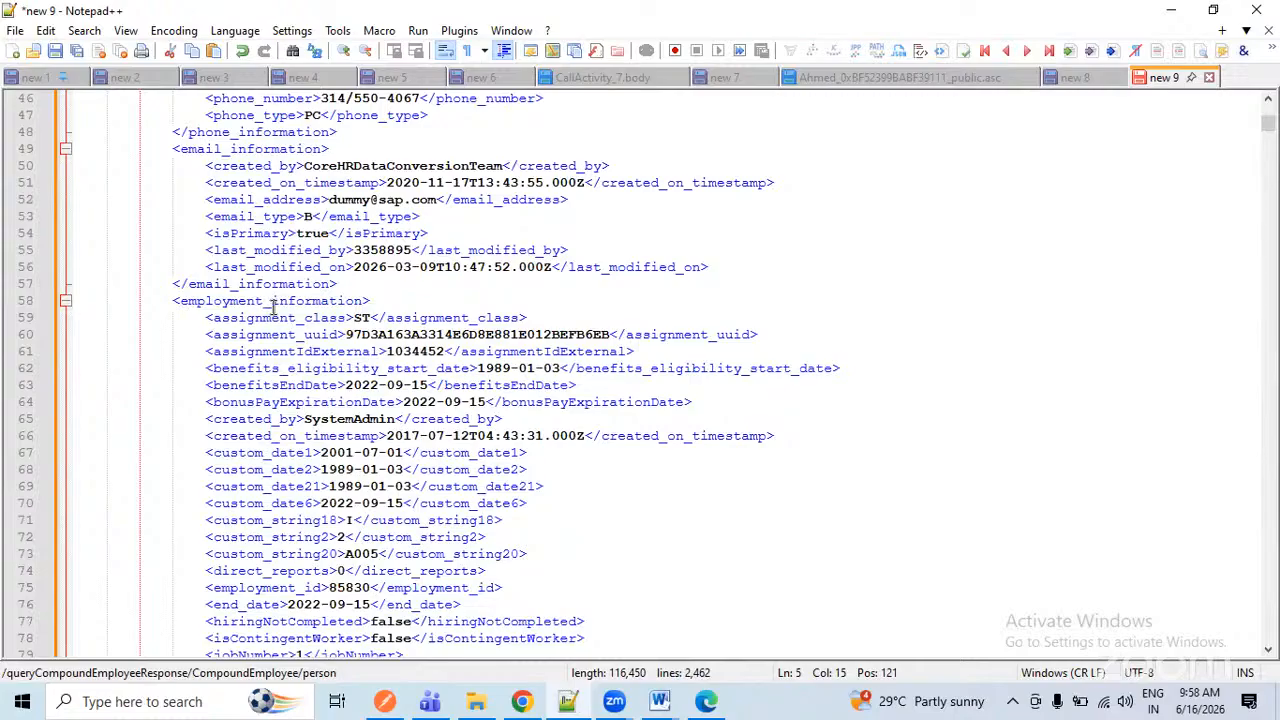
{"action": "scroll", "coordinate": [272, 308], "scroll_direction": "up", "scroll_amount": 15}
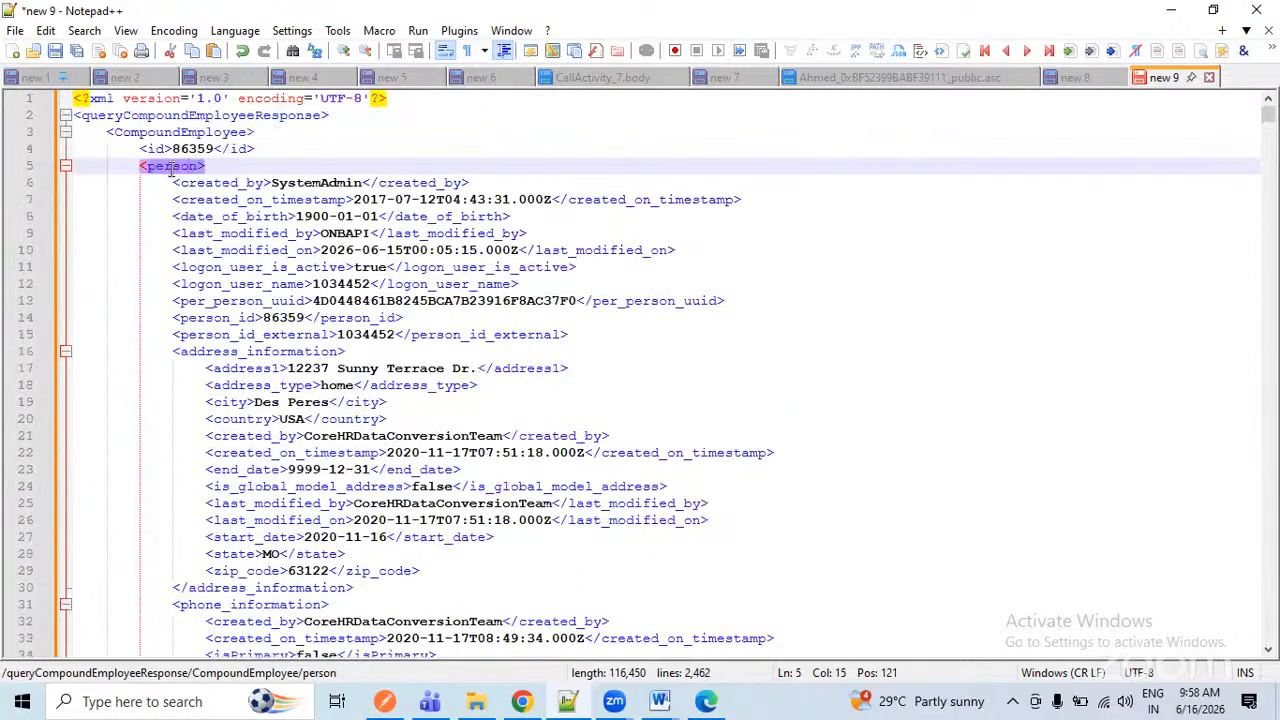
- Collapse every CompoundEmployee record under queryCompoundEmployeeResponse to show only the record tags
{"action": "left_click", "coordinate": [157, 136]}
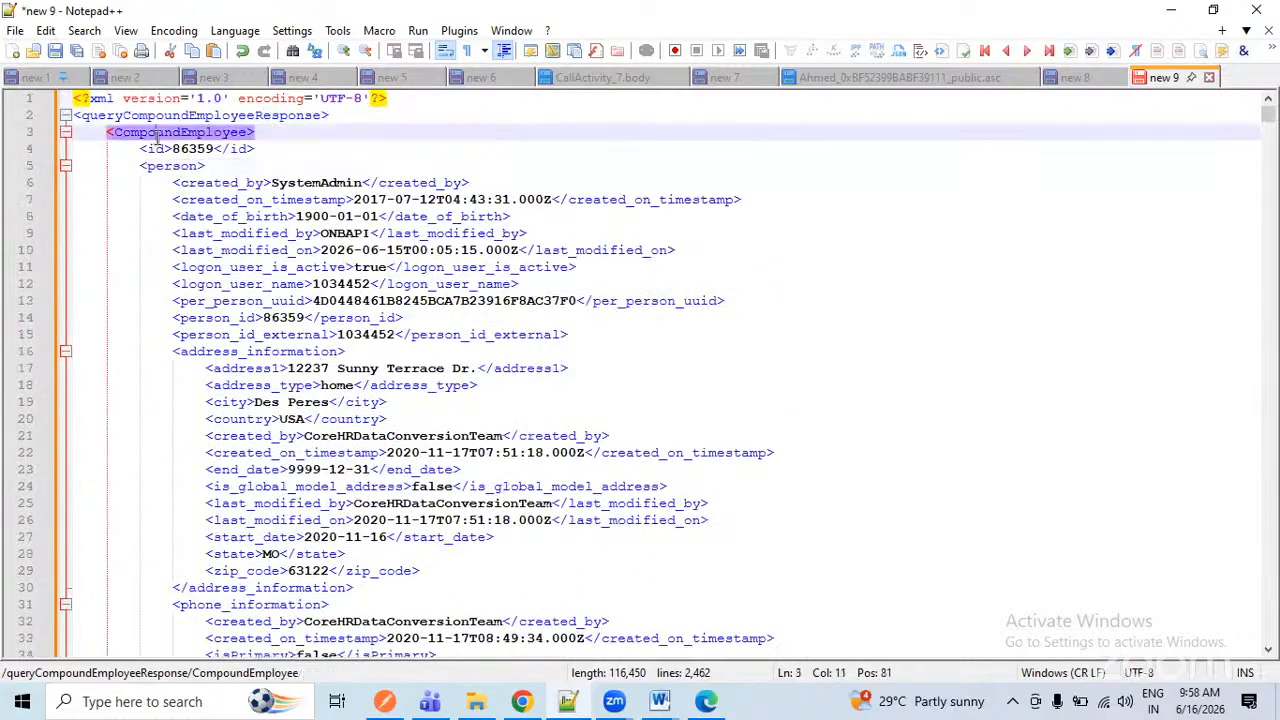
{"action": "left_click", "coordinate": [64, 134]}
{"action": "left_click", "coordinate": [73, 149]}
{"action": "left_click", "coordinate": [73, 166]}
{"action": "left_click", "coordinate": [73, 183]}
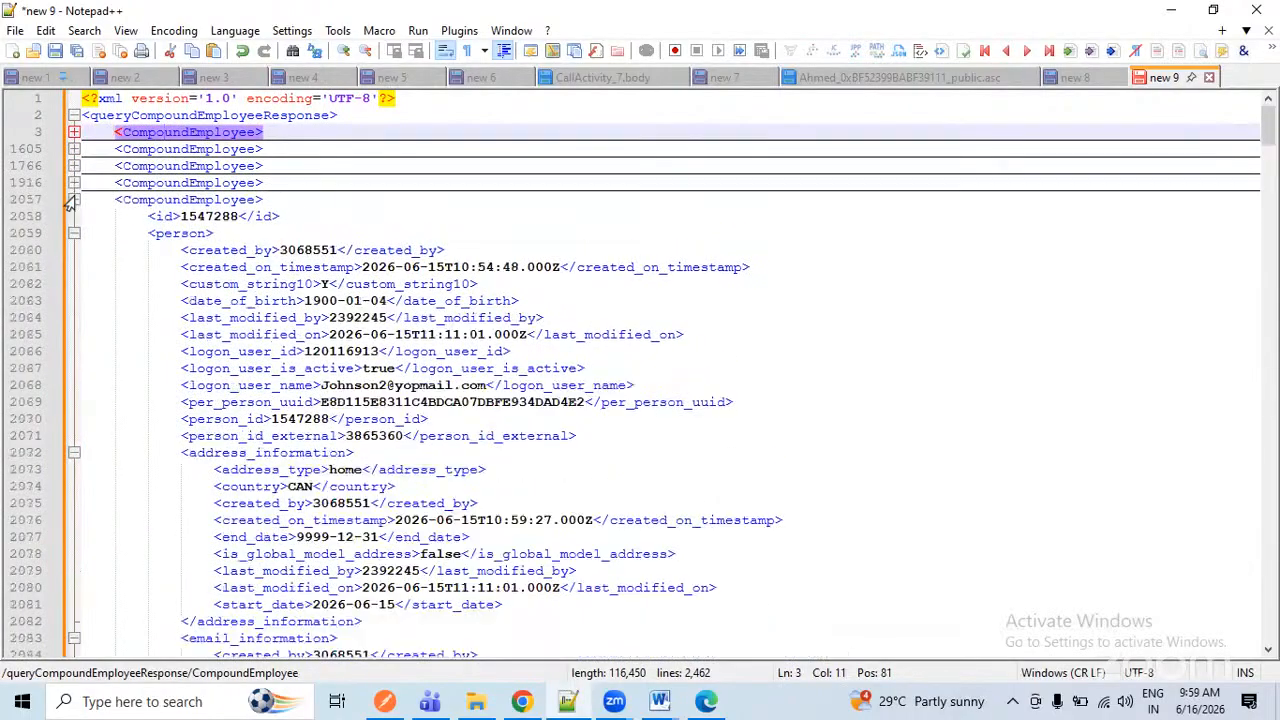
{"action": "left_click", "coordinate": [73, 200]}
{"action": "left_click", "coordinate": [73, 216]}
{"action": "left_click", "coordinate": [73, 233]}
{"action": "left_click", "coordinate": [73, 233]}
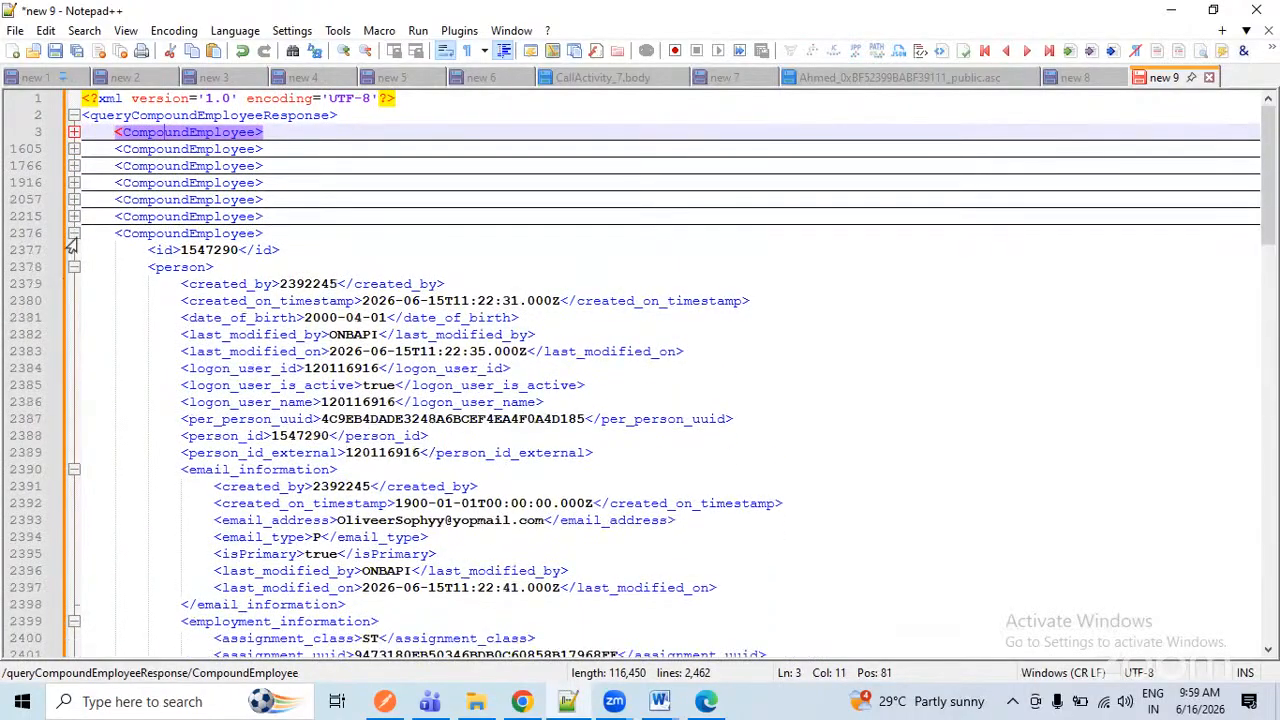
{"action": "left_click", "coordinate": [73, 233]}
{"action": "left_click", "coordinate": [73, 250]}
{"action": "left_click", "coordinate": [155, 250]}
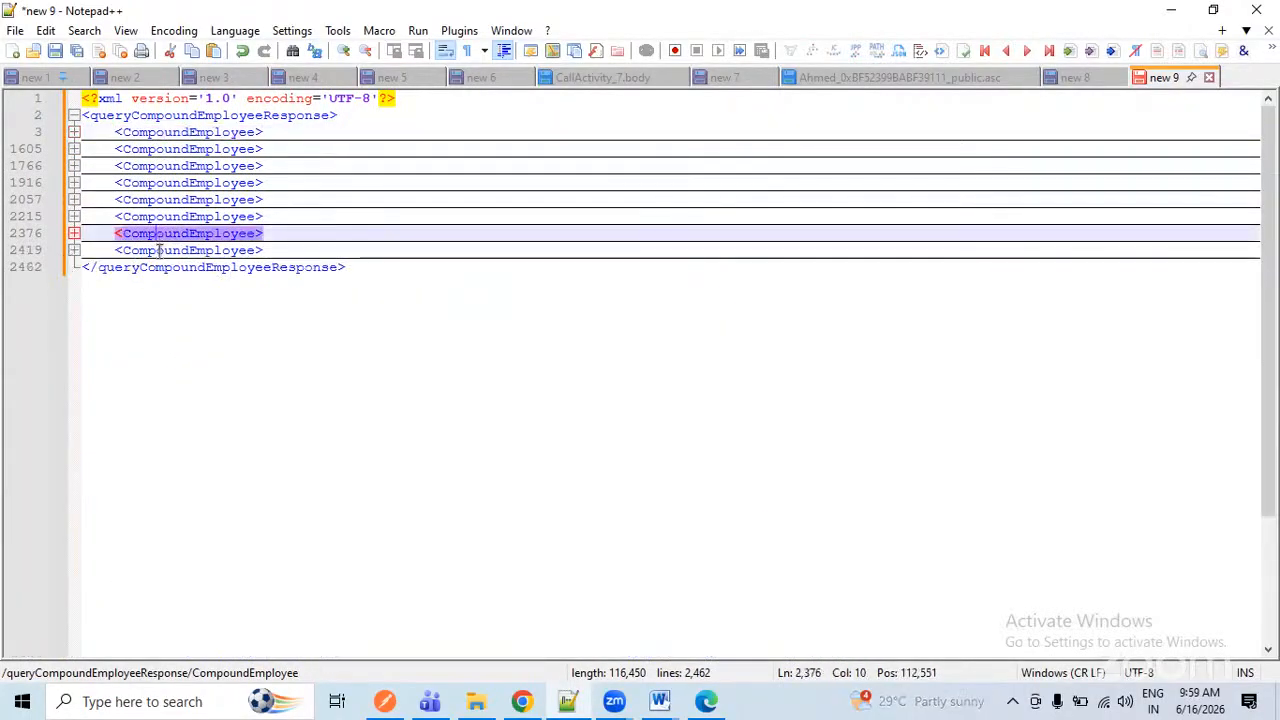
- Expand the first CompoundEmployee record and examine its person, address, phone, email and employment_information sections
{"action": "left_click", "coordinate": [176, 135]}
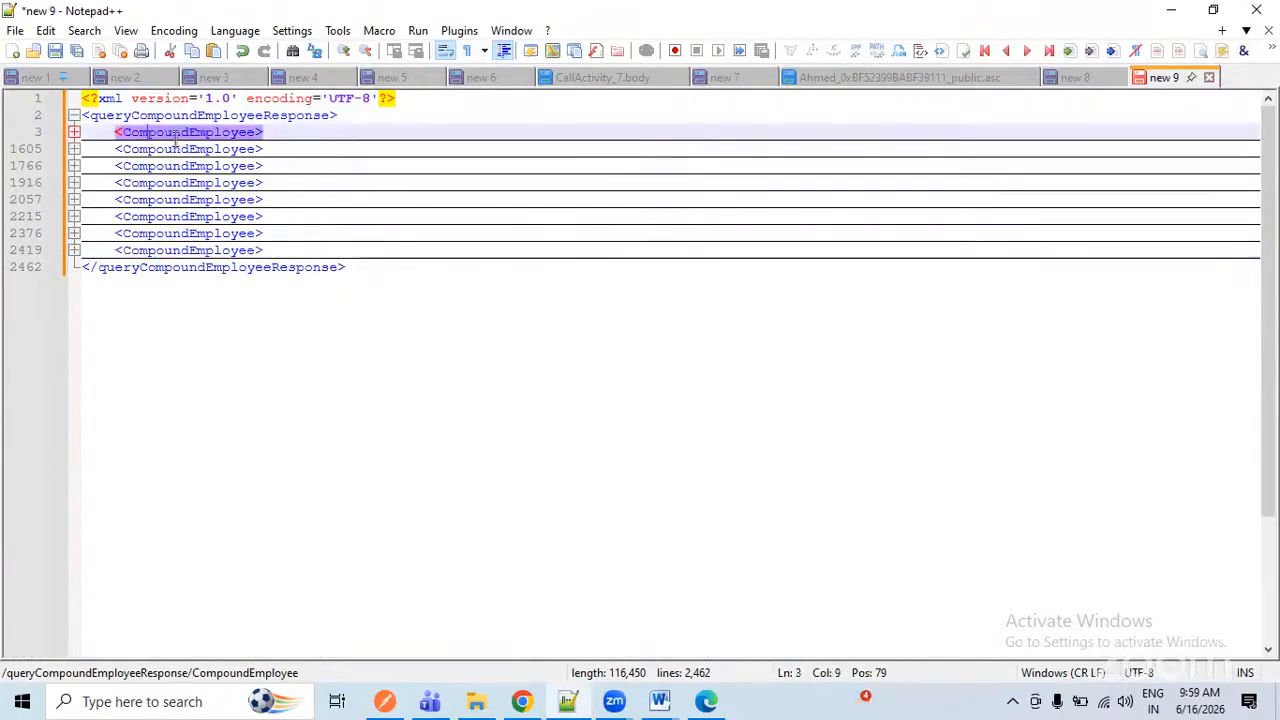
{"action": "left_click", "coordinate": [73, 134]}
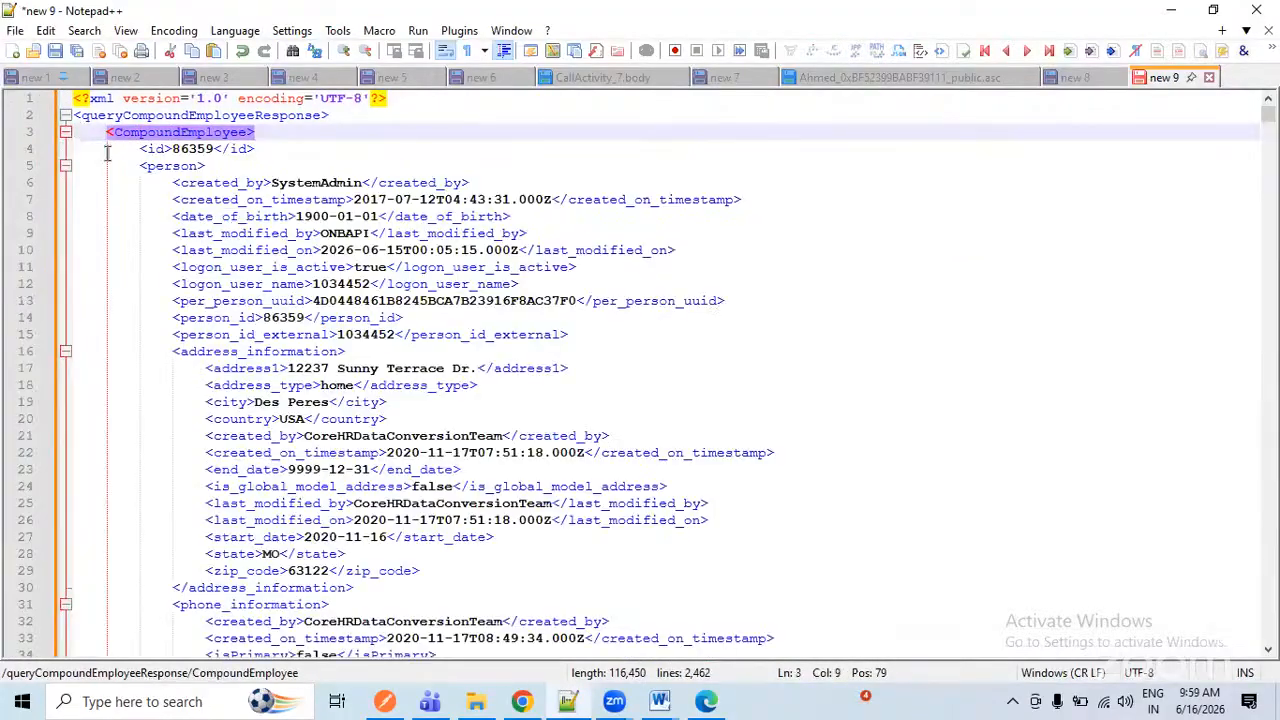
{"action": "left_click", "coordinate": [171, 167]}
{"action": "scroll", "coordinate": [290, 272], "scroll_direction": "down", "scroll_amount": 1}
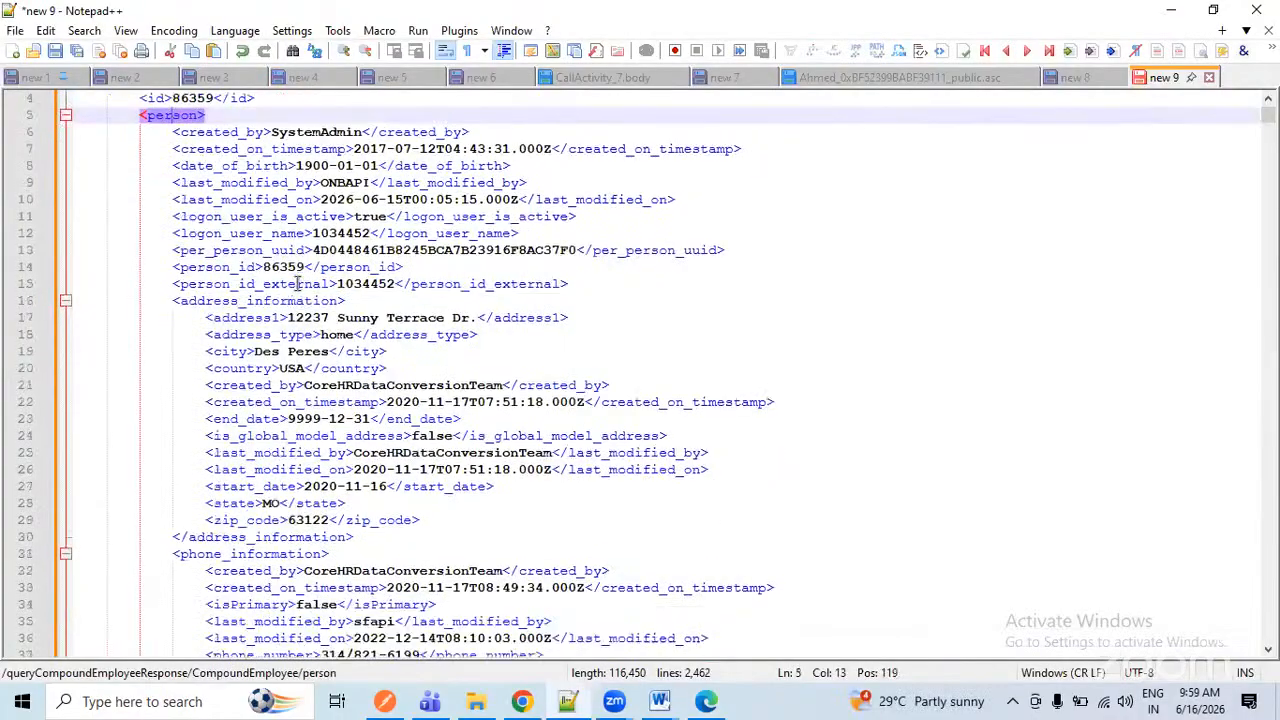
{"action": "left_click", "coordinate": [270, 252]}
{"action": "left_click", "coordinate": [220, 270]}
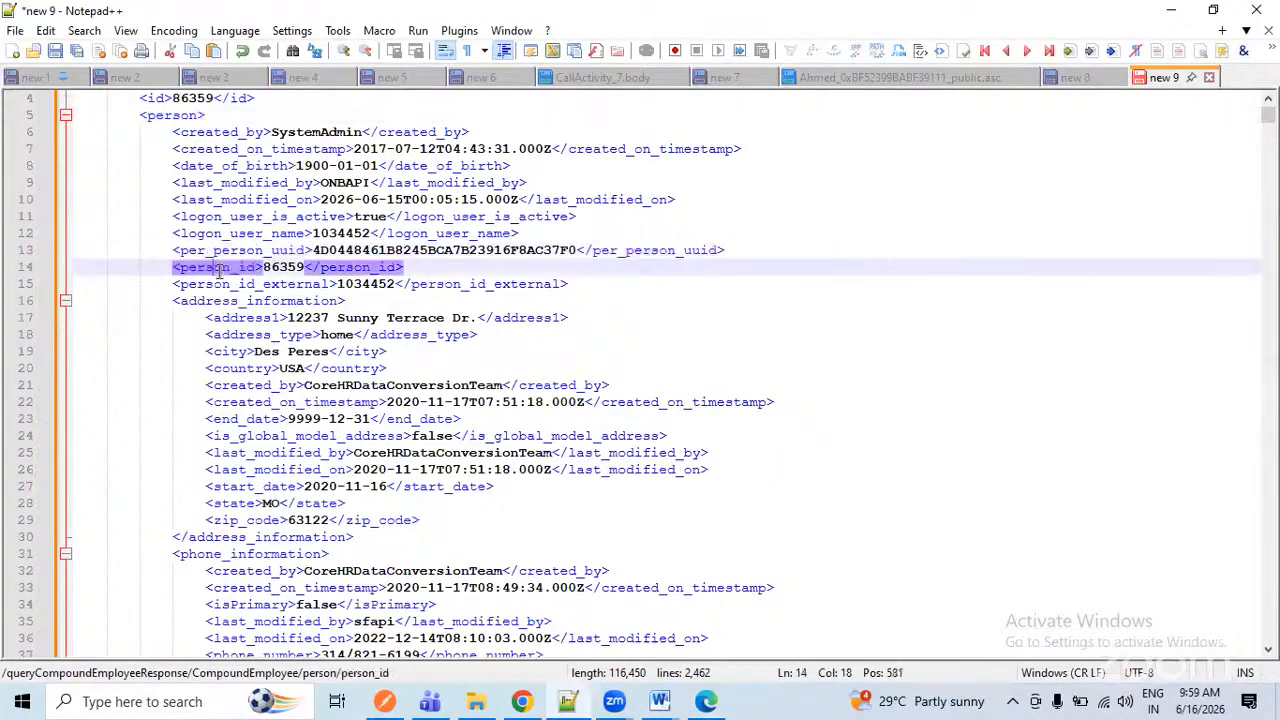
{"action": "left_click", "coordinate": [263, 286]}
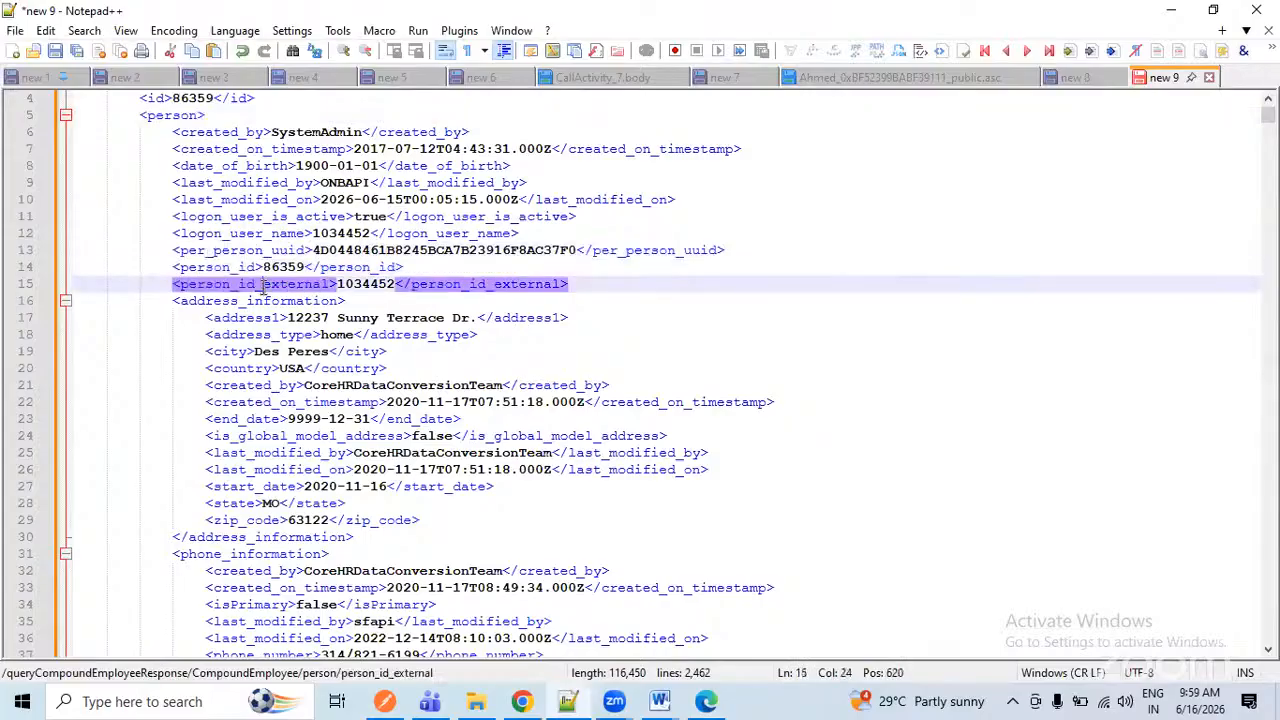
{"action": "left_click", "coordinate": [263, 300]}
{"action": "scroll", "coordinate": [272, 336], "scroll_direction": "down", "scroll_amount": 5}
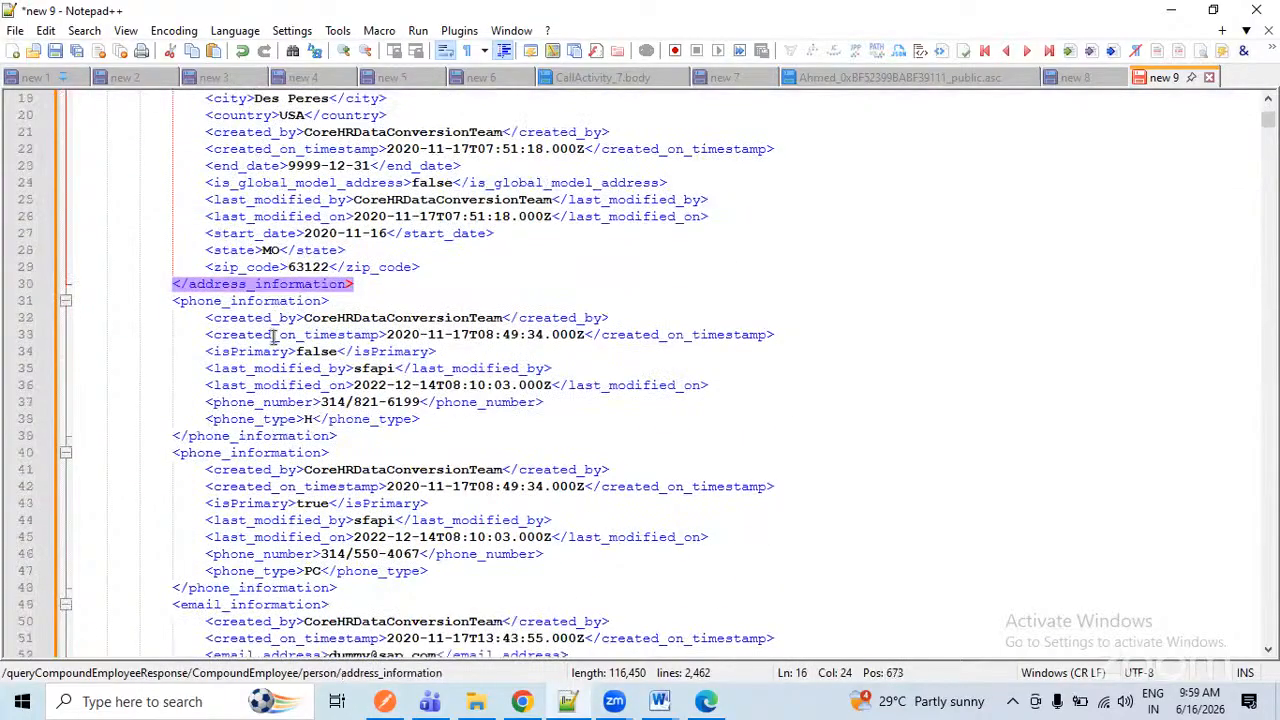
{"action": "left_click", "coordinate": [256, 302]}
{"action": "scroll", "coordinate": [256, 300], "scroll_direction": "down", "scroll_amount": 5}
{"action": "left_click", "coordinate": [256, 199]}
{"action": "left_click", "coordinate": [264, 351]}
{"action": "scroll", "coordinate": [264, 356], "scroll_direction": "down", "scroll_amount": 5}
{"action": "left_click", "coordinate": [267, 252]}
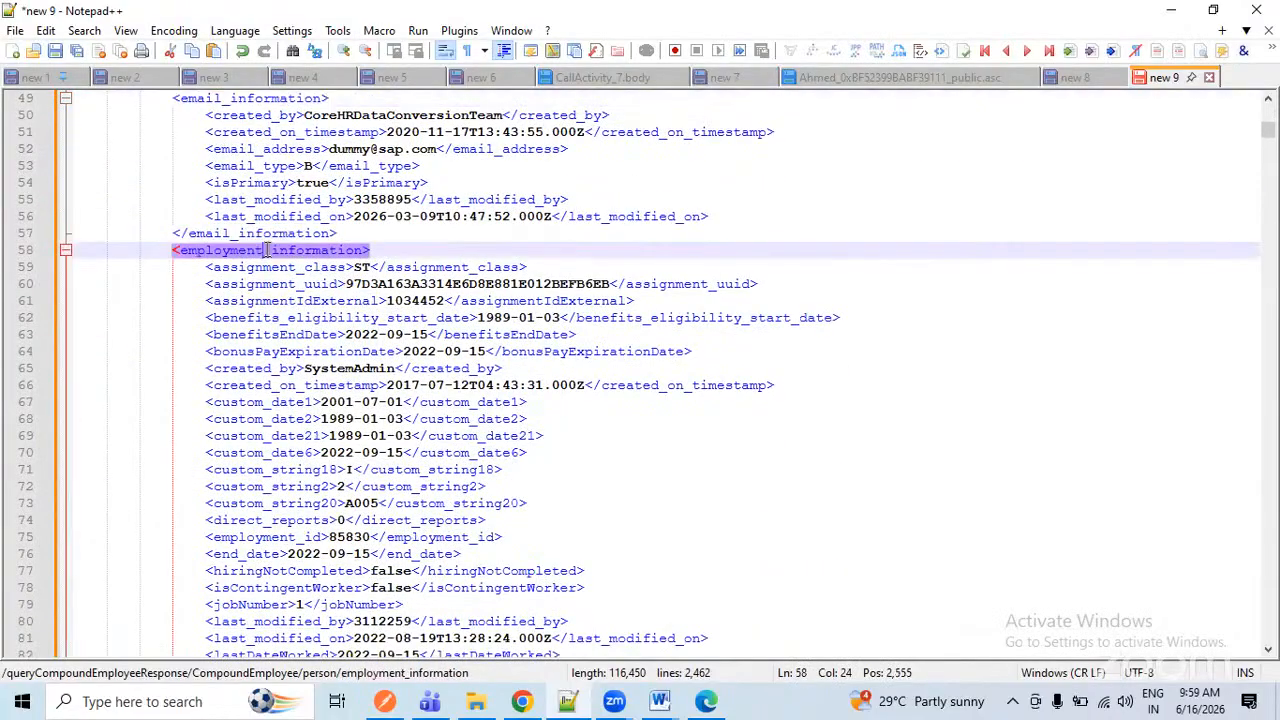
- Examine the repeated job_information blocks nested in the first record's employment_information
{"action": "scroll", "coordinate": [268, 256], "scroll_direction": "down", "scroll_amount": 11}
{"action": "left_click", "coordinate": [270, 252]}
{"action": "scroll", "coordinate": [270, 252], "scroll_direction": "down", "scroll_amount": 20}
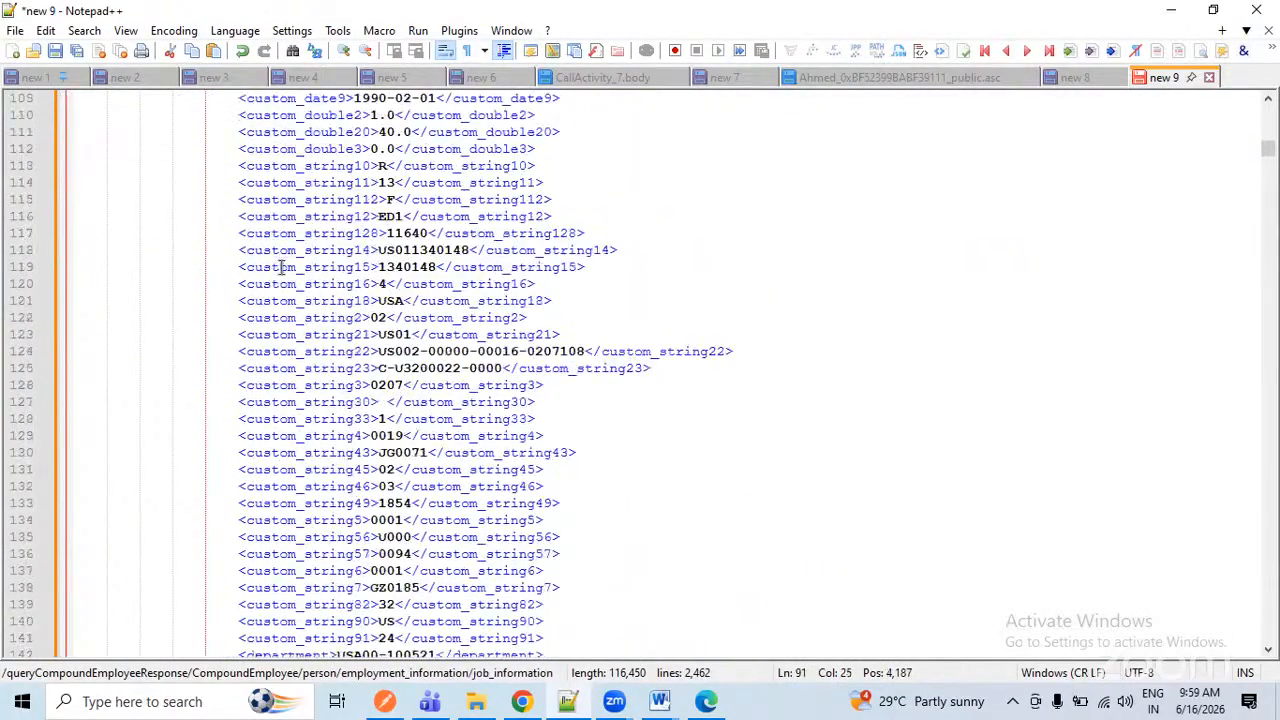
{"action": "scroll", "coordinate": [283, 276], "scroll_direction": "down", "scroll_amount": 20}
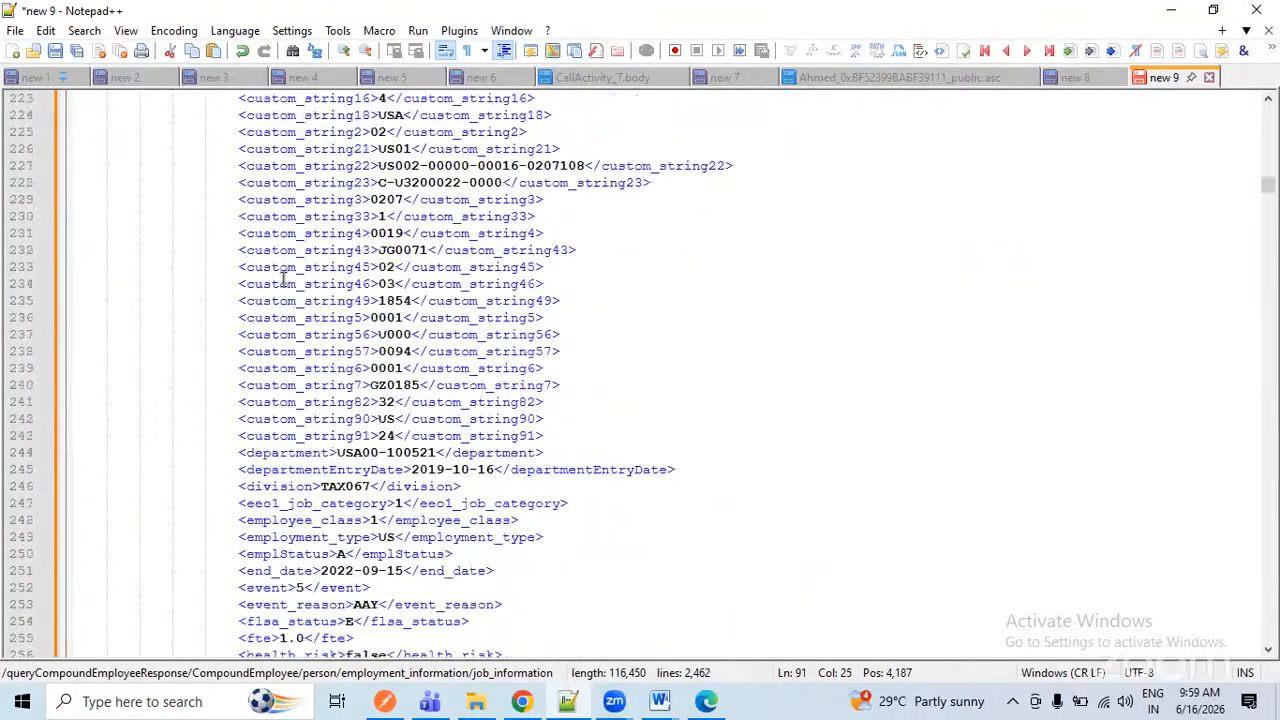
{"action": "scroll", "coordinate": [283, 278], "scroll_direction": "down", "scroll_amount": 20}
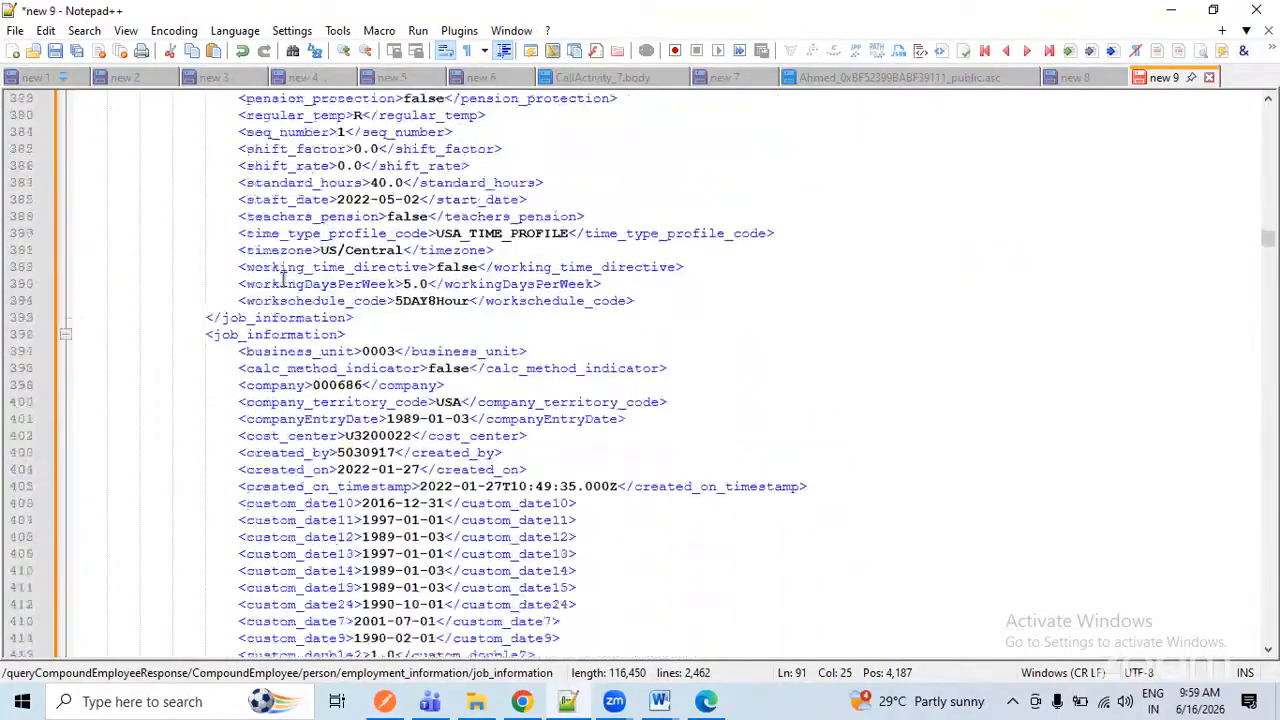
{"action": "scroll", "coordinate": [285, 278], "scroll_direction": "down", "scroll_amount": 20}
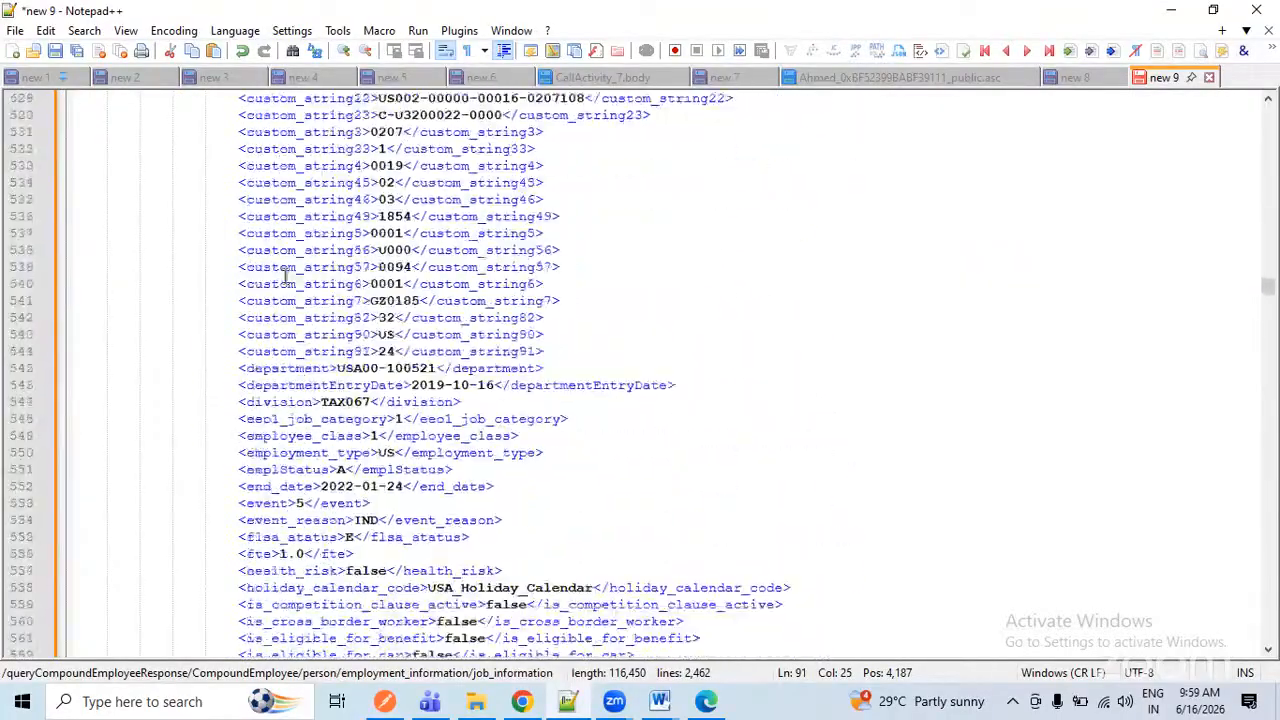
{"action": "scroll", "coordinate": [285, 276], "scroll_direction": "down", "scroll_amount": 20}
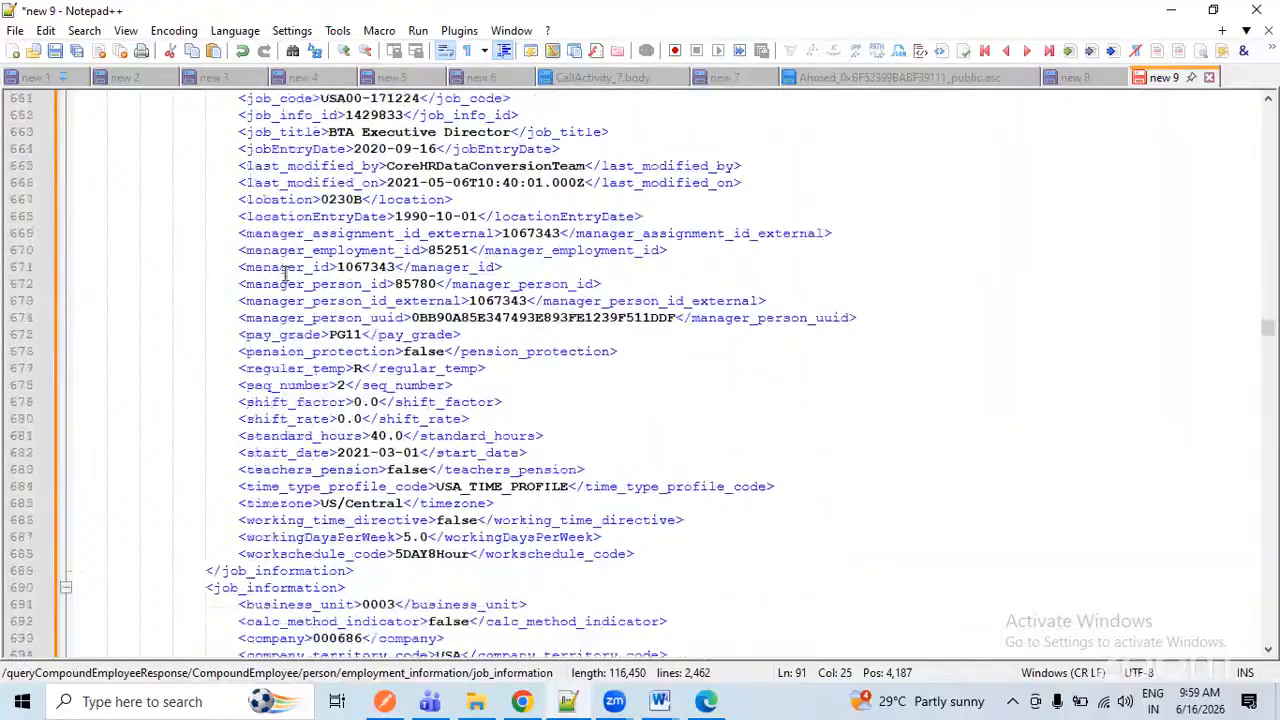
{"action": "scroll", "coordinate": [287, 276], "scroll_direction": "down", "scroll_amount": 20}
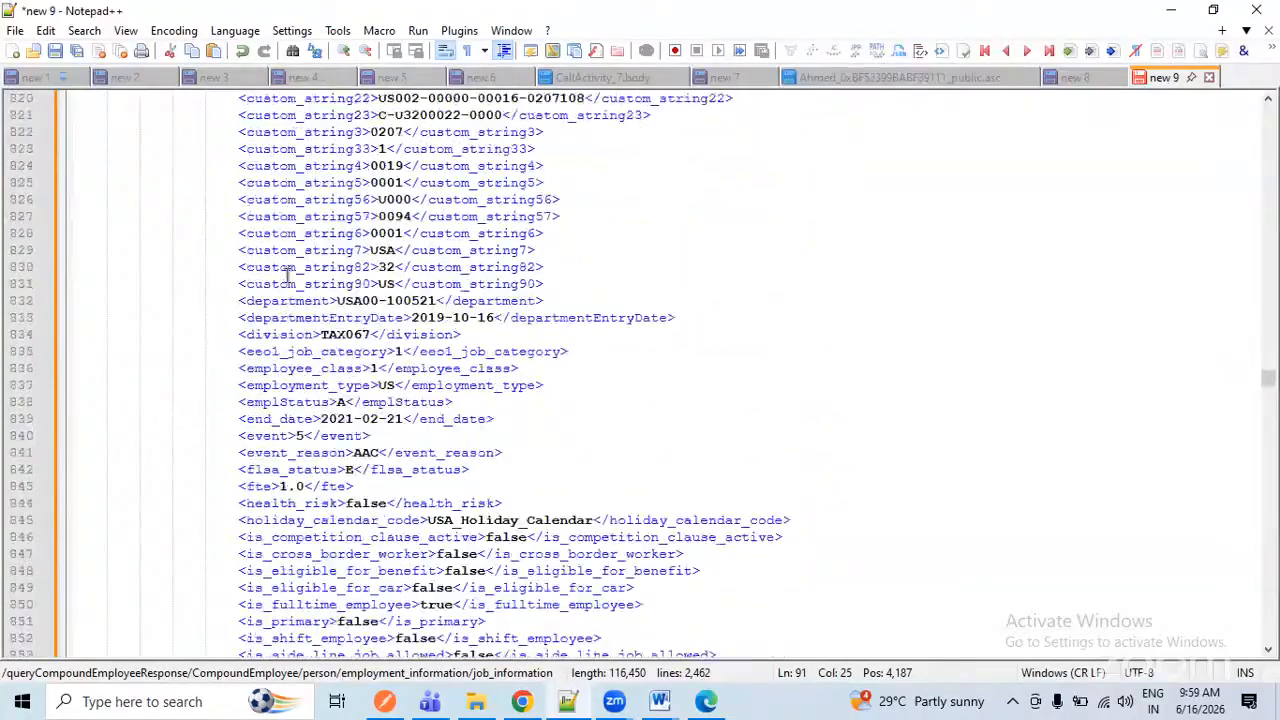
- Collapse the five consecutive job_information blocks starting at line 883
{"action": "scroll", "coordinate": [287, 276], "scroll_direction": "down", "scroll_amount": 11}
{"action": "scroll", "coordinate": [158, 259], "scroll_direction": "up", "scroll_amount": 16}
{"action": "left_click", "coordinate": [65, 301]}
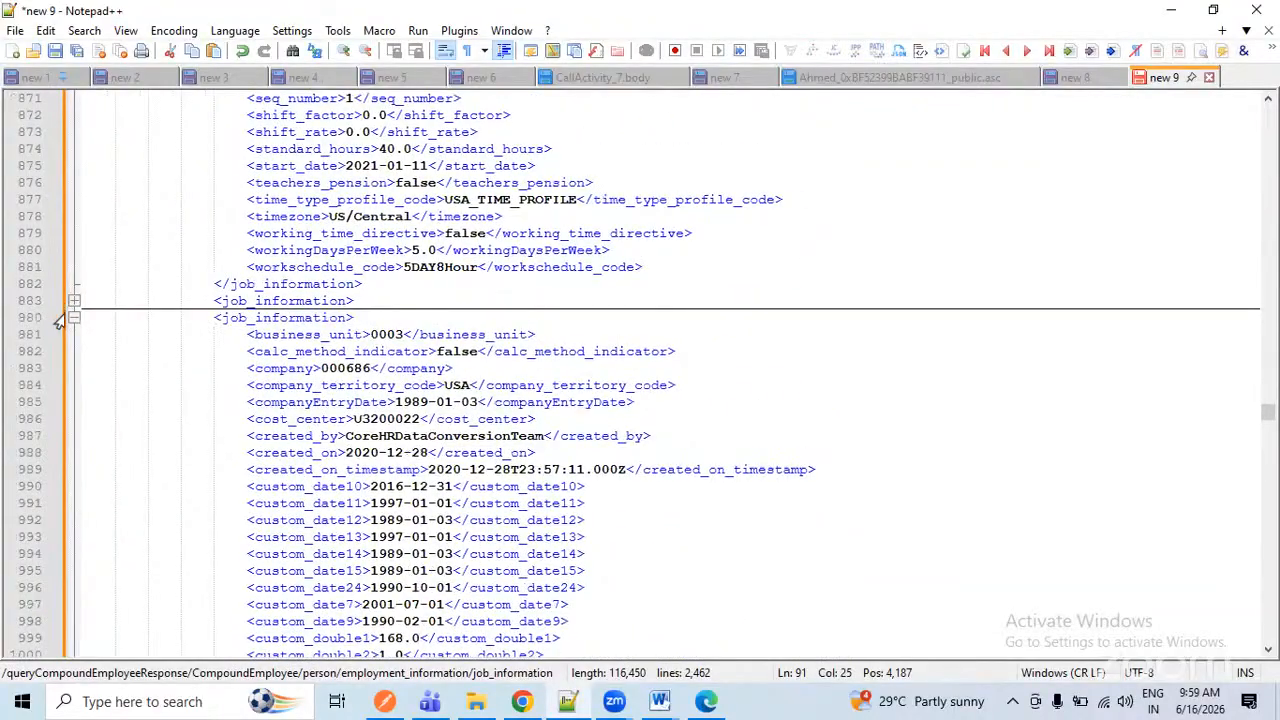
{"action": "left_click", "coordinate": [72, 318]}
{"action": "left_click", "coordinate": [72, 335]}
{"action": "left_click", "coordinate": [72, 352]}
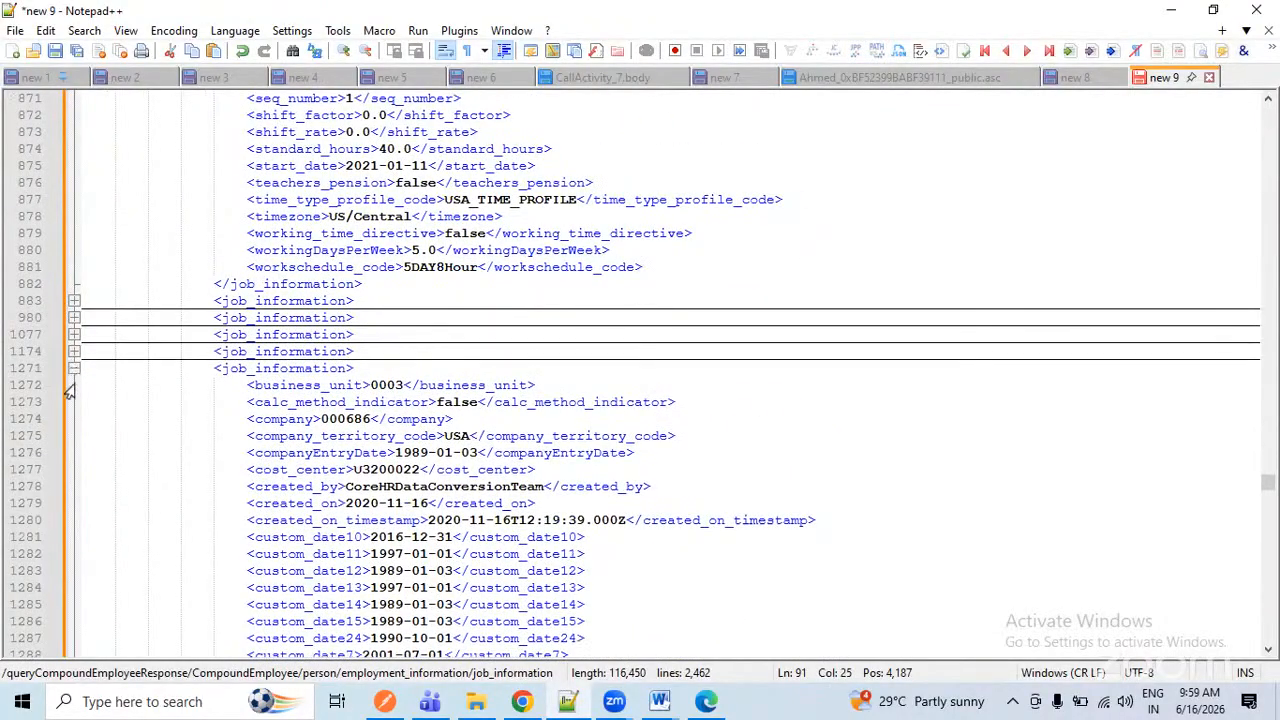
{"action": "left_click", "coordinate": [72, 369]}
- Examine the compensation_information block and its nested paycompensation_recurring element
{"action": "left_click", "coordinate": [290, 390]}
{"action": "scroll", "coordinate": [298, 310], "scroll_direction": "down", "scroll_amount": 6}
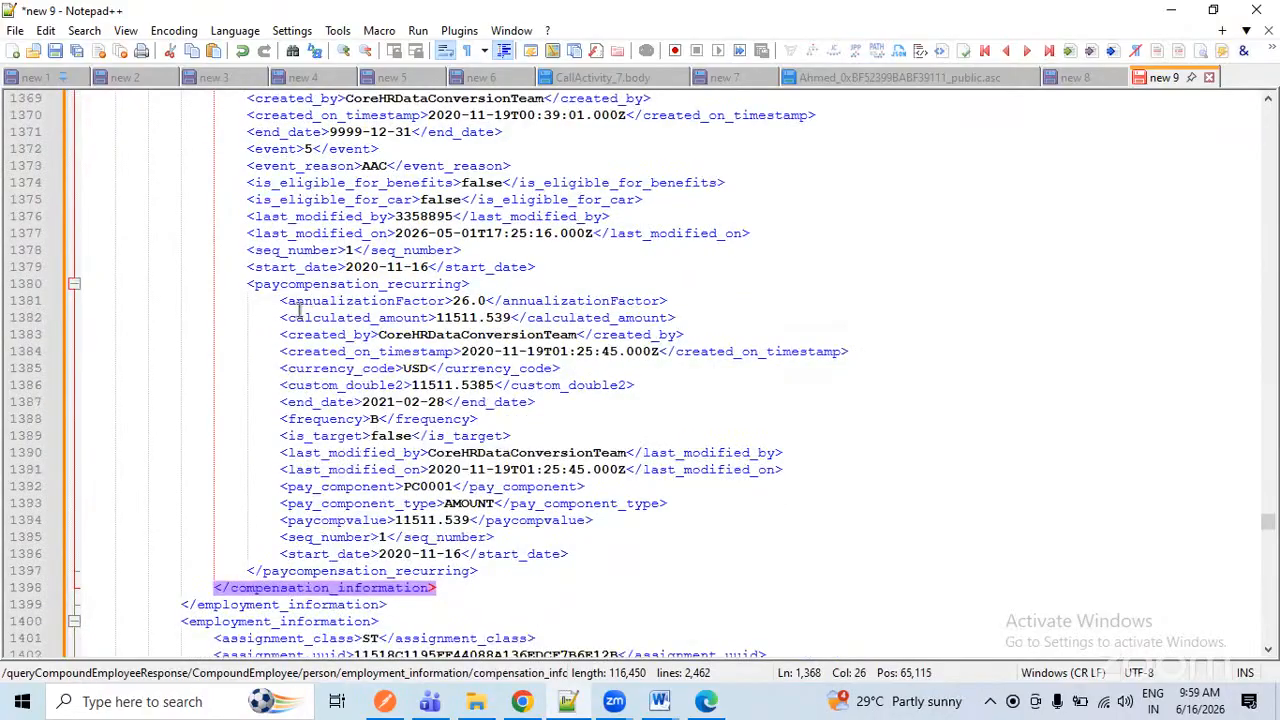
{"action": "left_click", "coordinate": [362, 285]}
{"action": "scroll", "coordinate": [343, 381], "scroll_direction": "down", "scroll_amount": 5}
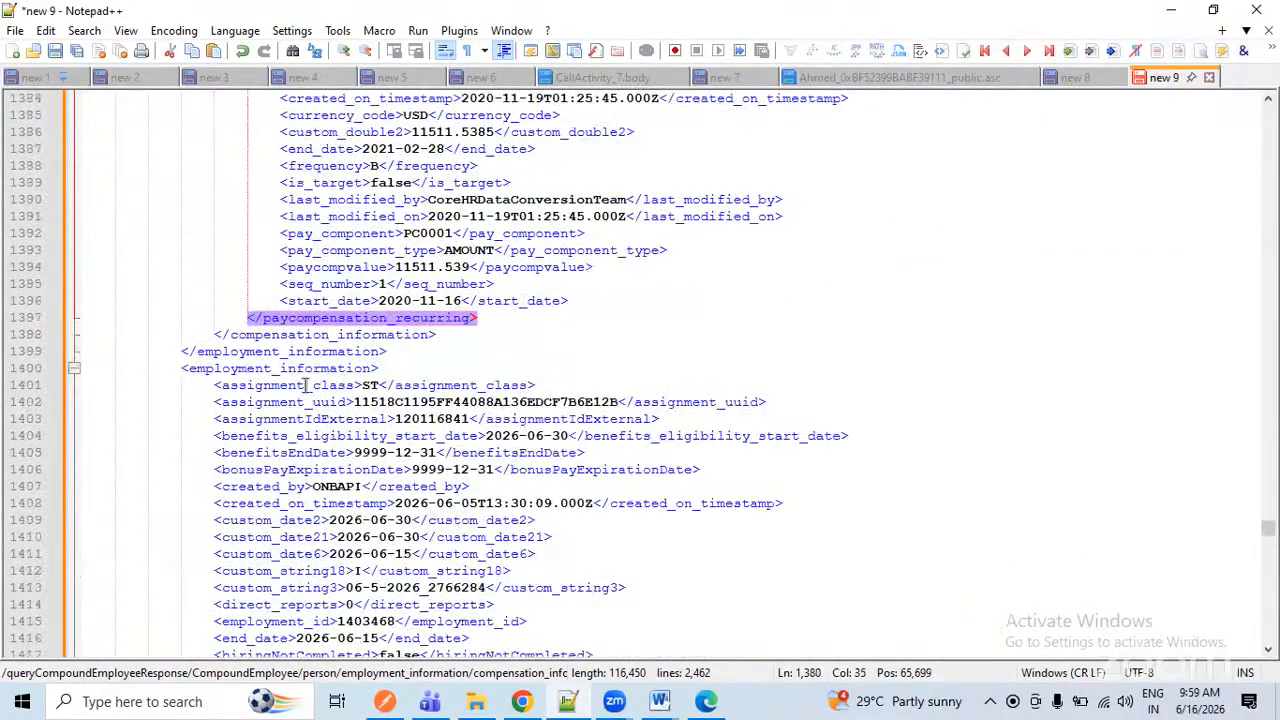
- Collapse the second employment_information block, examine the national_id_card section, and return to the start of the XML
{"action": "scroll", "coordinate": [255, 384], "scroll_direction": "down", "scroll_amount": 2}
{"action": "left_click", "coordinate": [74, 268]}
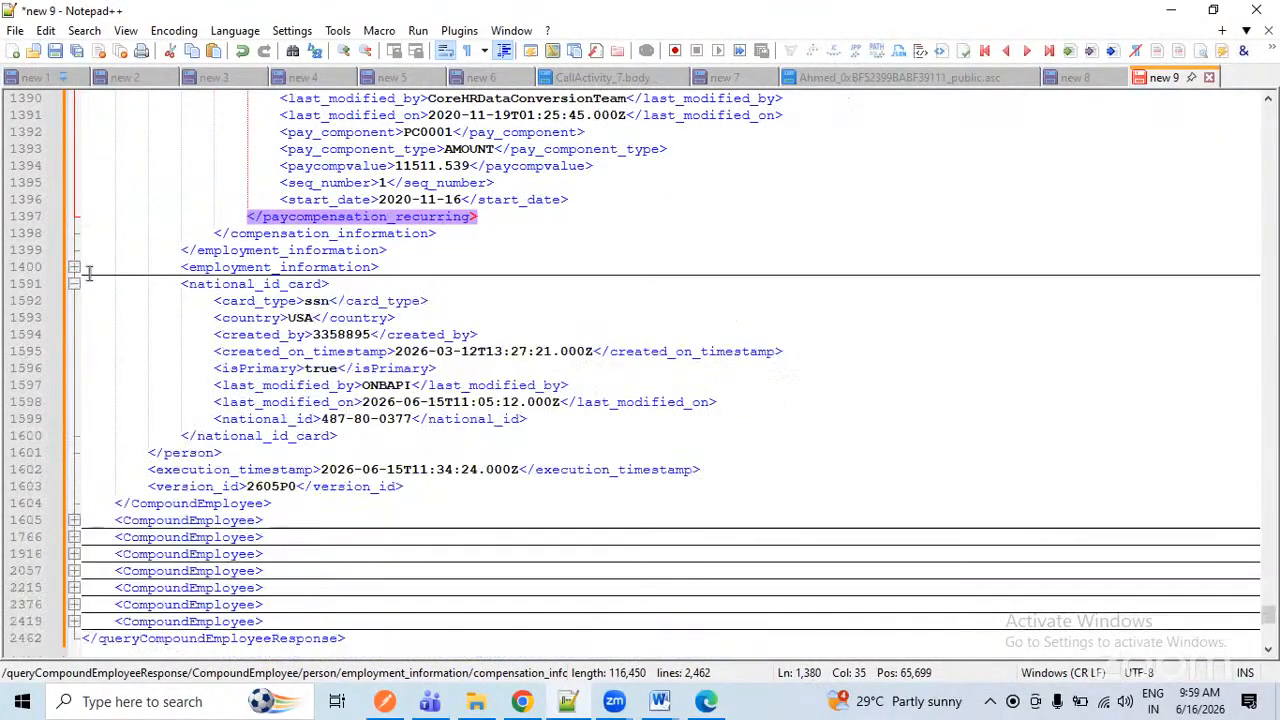
{"action": "left_click", "coordinate": [225, 287]}
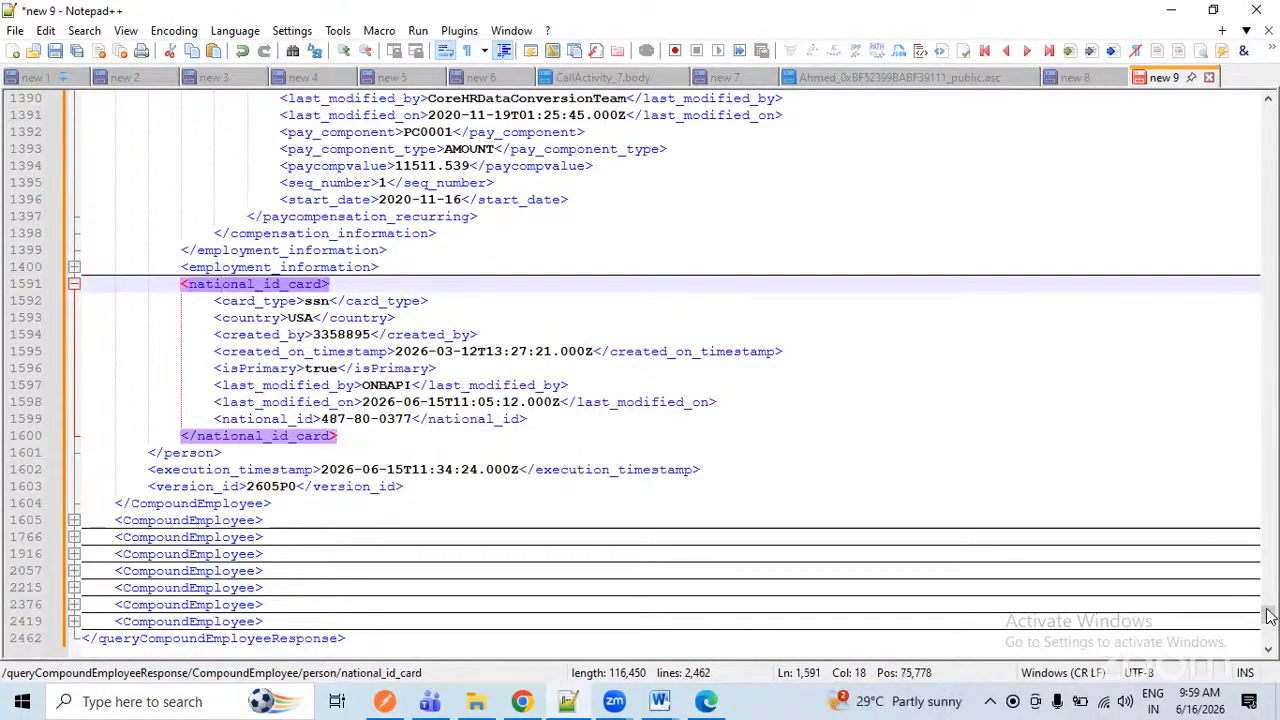
{"action": "left_click_drag", "start_coordinate": [1270, 615], "coordinate": [1266, 110]}
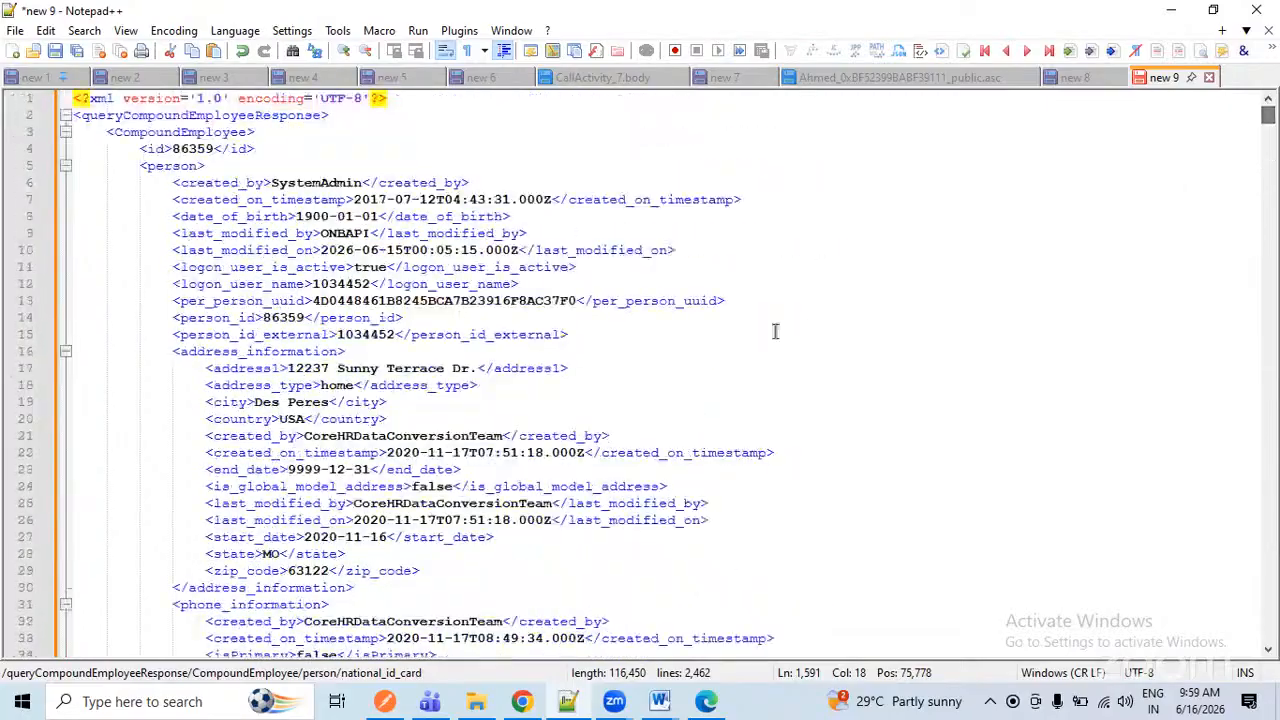
{"action": "left_click", "coordinate": [611, 248]}
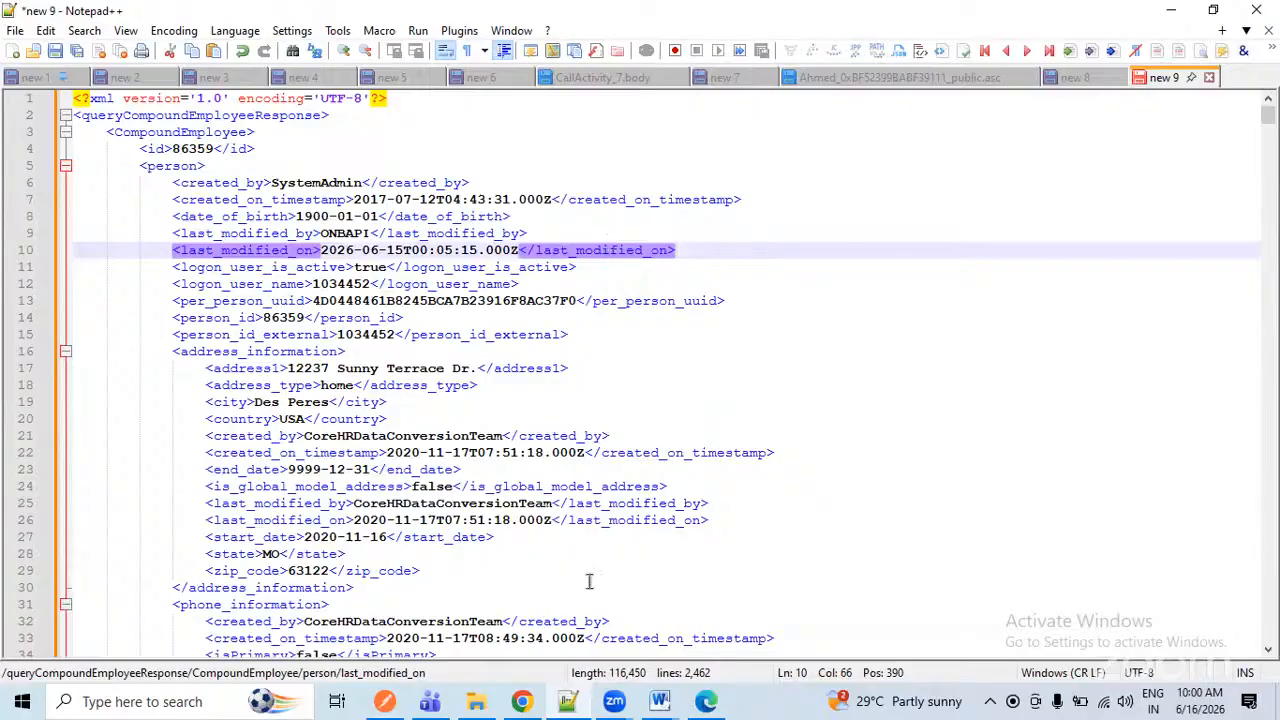
- Look through the open documents, including CallActivity_7.body and new 5, and show the Employeelist XML in new 7
{"action": "left_click", "coordinate": [736, 78]}
{"action": "scroll", "coordinate": [213, 255], "scroll_direction": "up", "scroll_amount": 2}
{"action": "left_click", "coordinate": [1168, 78]}
{"action": "left_click", "coordinate": [610, 77]}
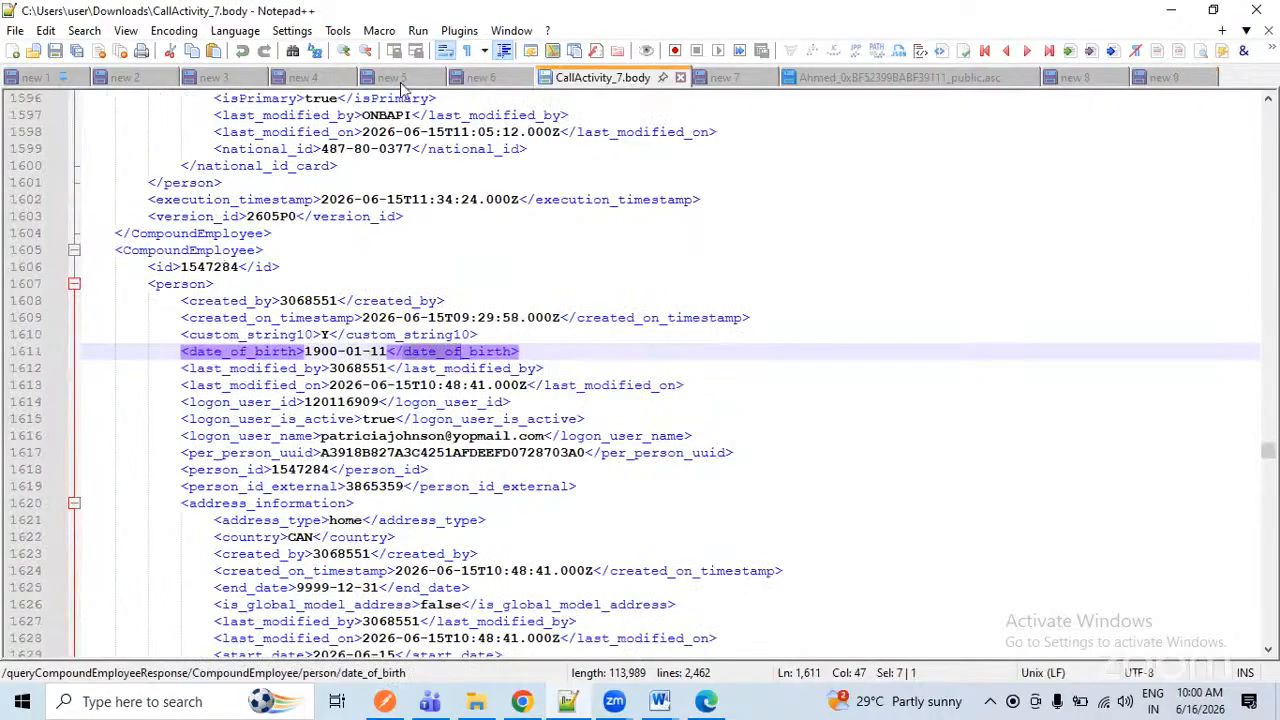
{"action": "left_click", "coordinate": [480, 77]}
{"action": "left_click", "coordinate": [391, 77]}
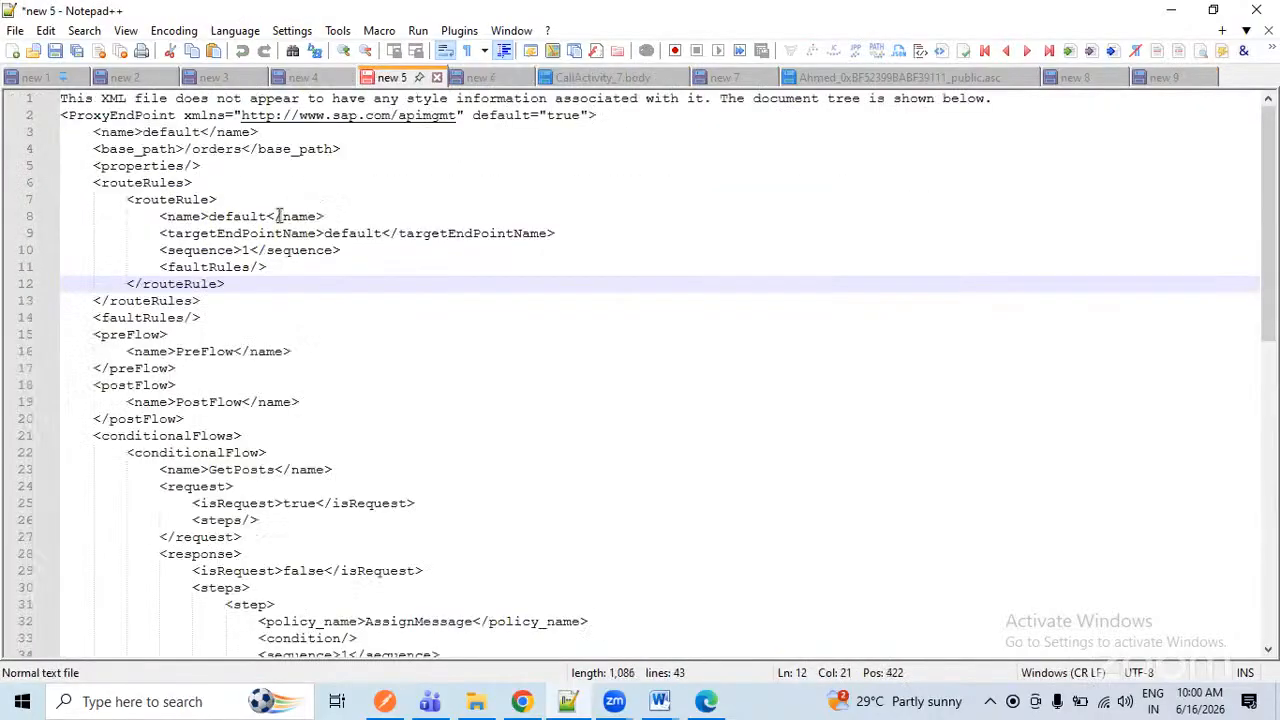
{"action": "left_click", "coordinate": [313, 77]}
{"action": "left_click", "coordinate": [580, 78]}
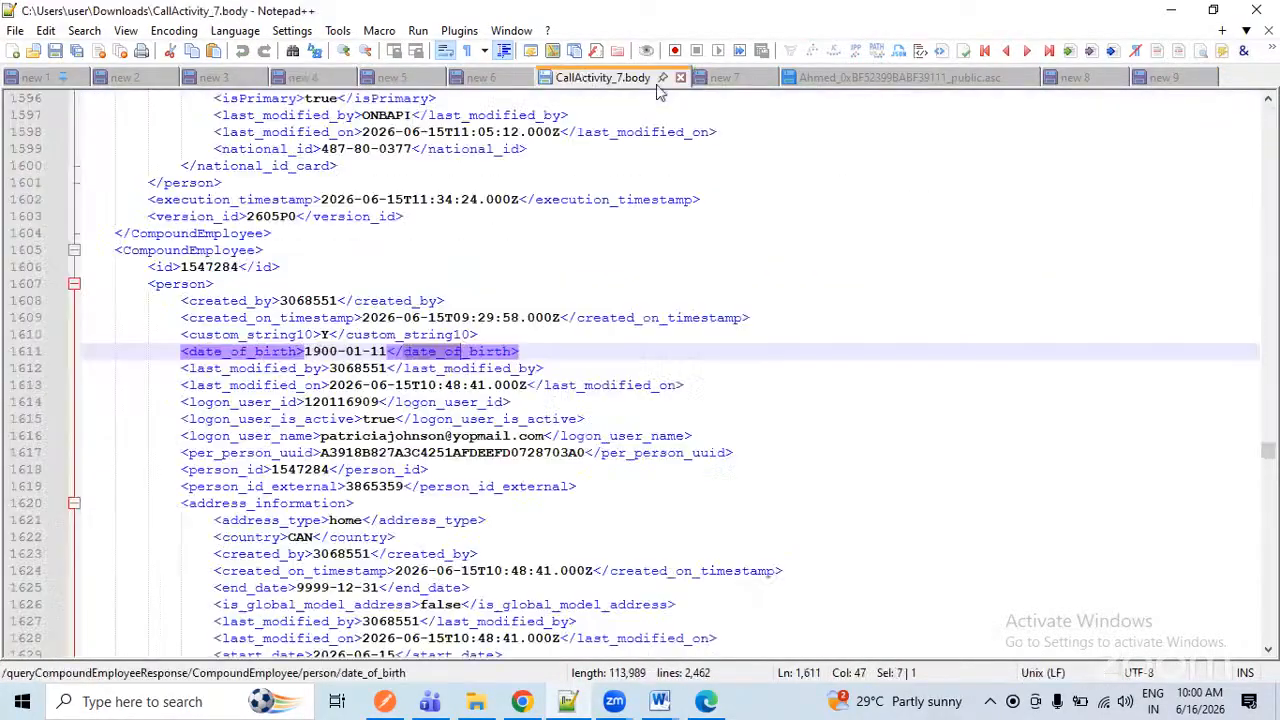
{"action": "left_click", "coordinate": [724, 77]}
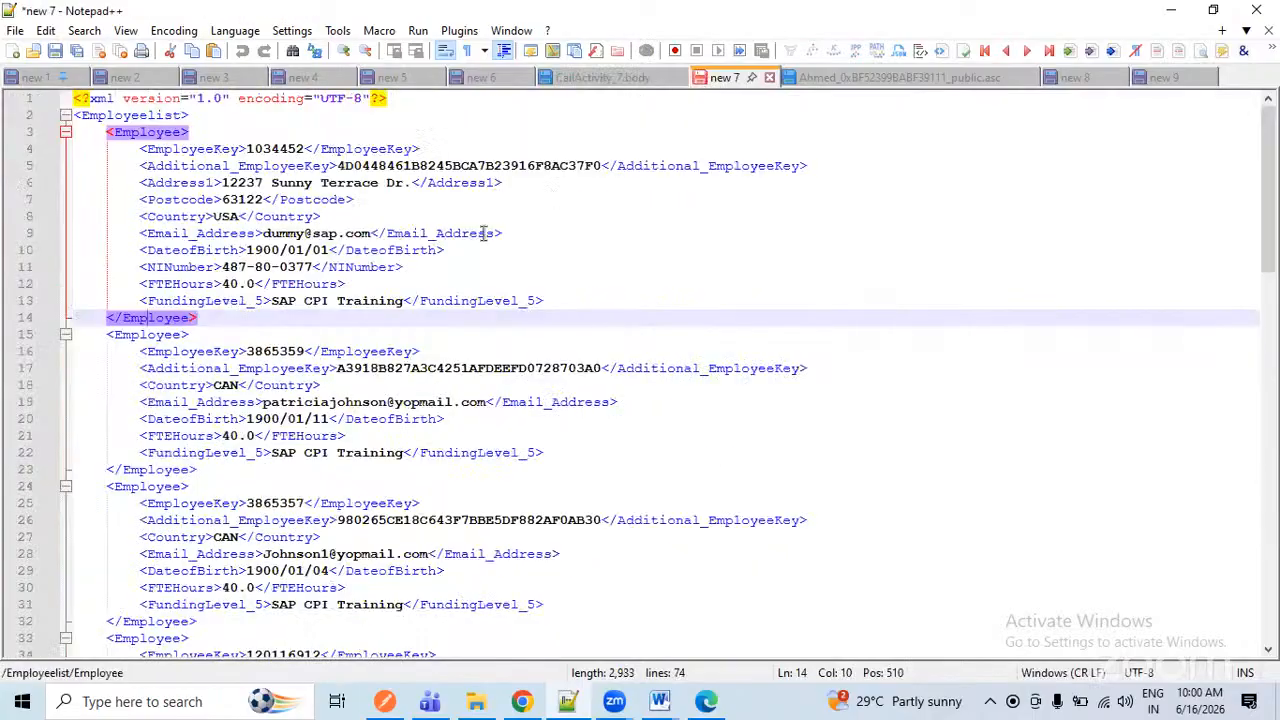
- Examine the Employeelist XML structure and the fields inside its first Employee record
{"action": "left_click", "coordinate": [147, 116]}
{"action": "scroll", "coordinate": [147, 130], "scroll_direction": "down", "scroll_amount": 20}
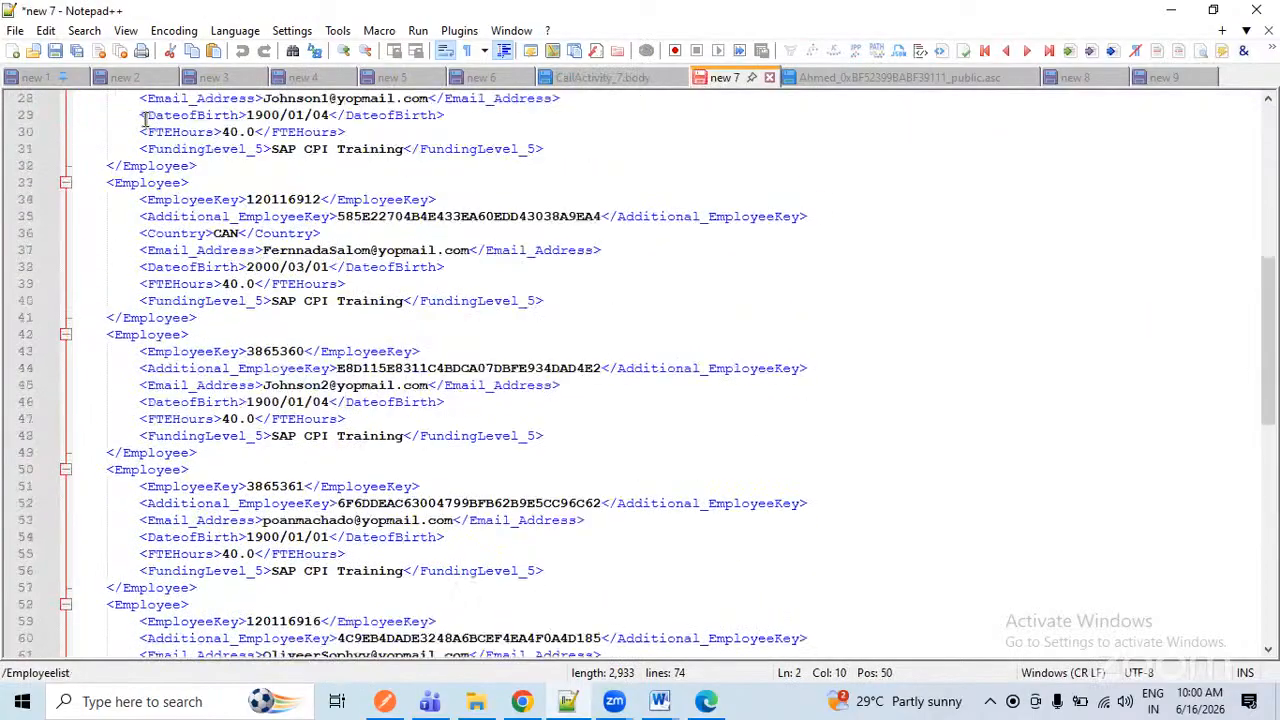
{"action": "scroll", "coordinate": [143, 199], "scroll_direction": "up", "scroll_amount": 20}
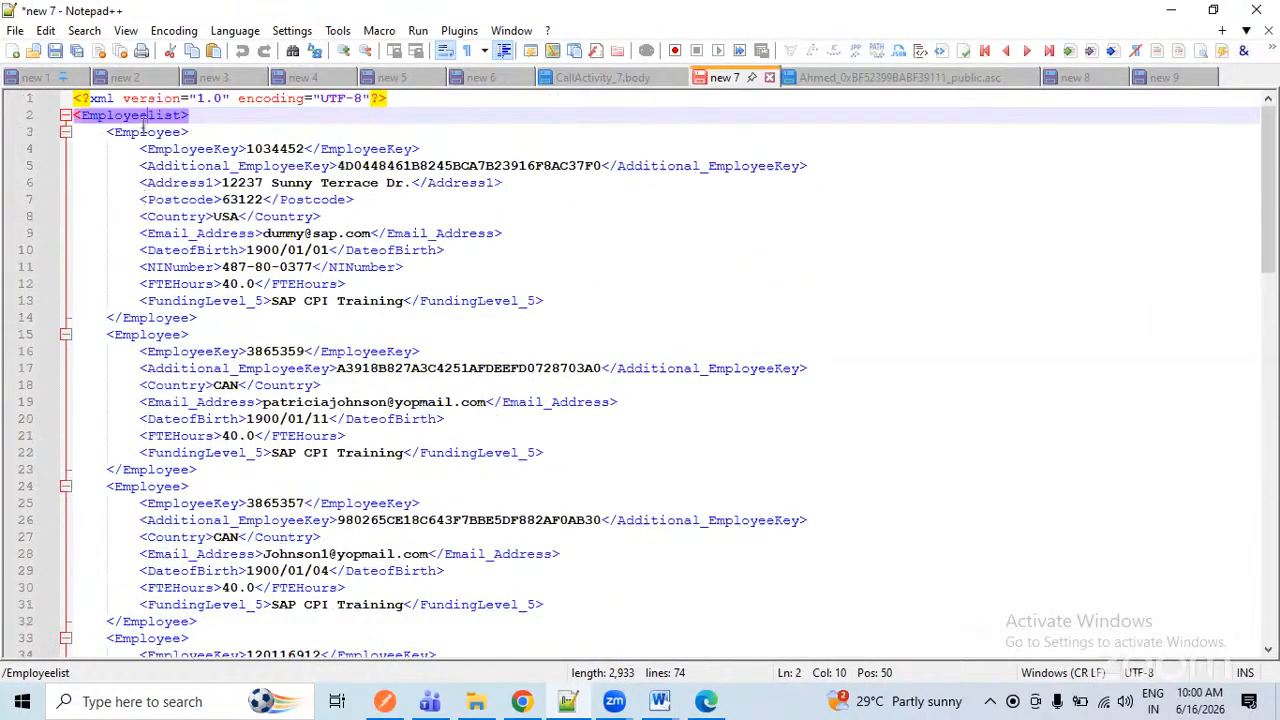
{"action": "left_click", "coordinate": [143, 131]}
{"action": "left_click_drag", "start_coordinate": [138, 149], "coordinate": [625, 301]}
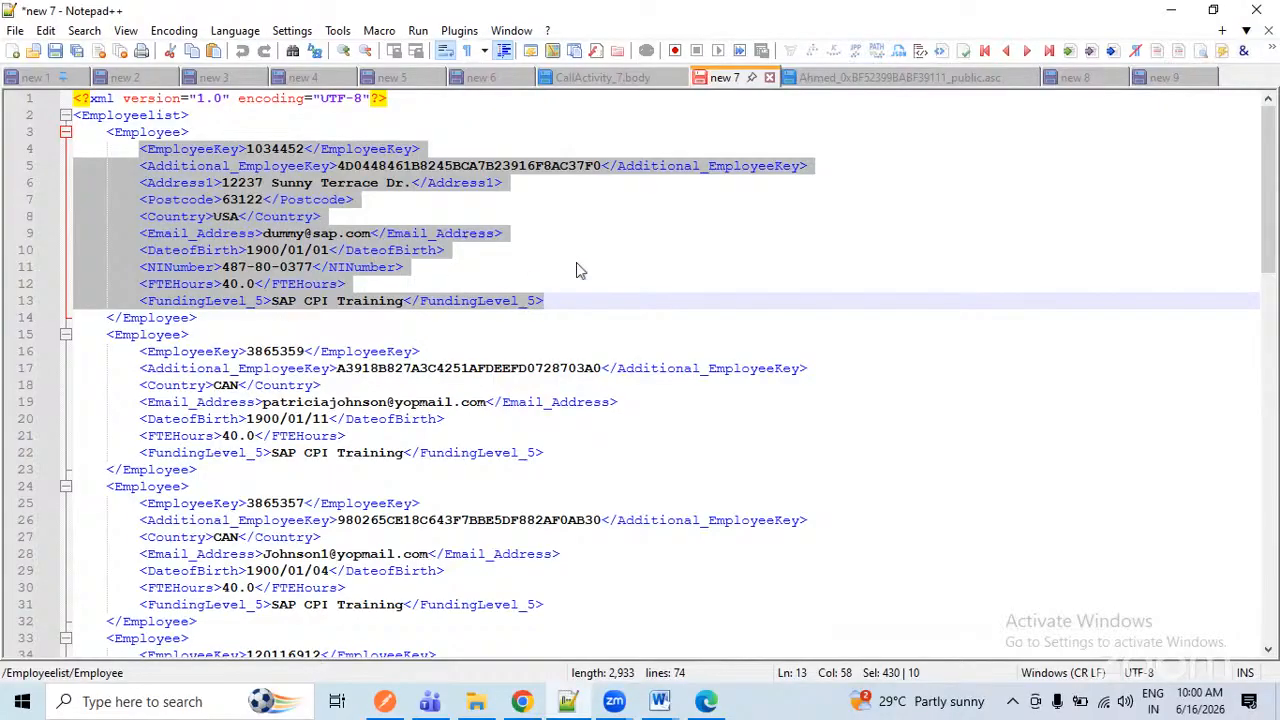
{"action": "left_click", "coordinate": [568, 300]}
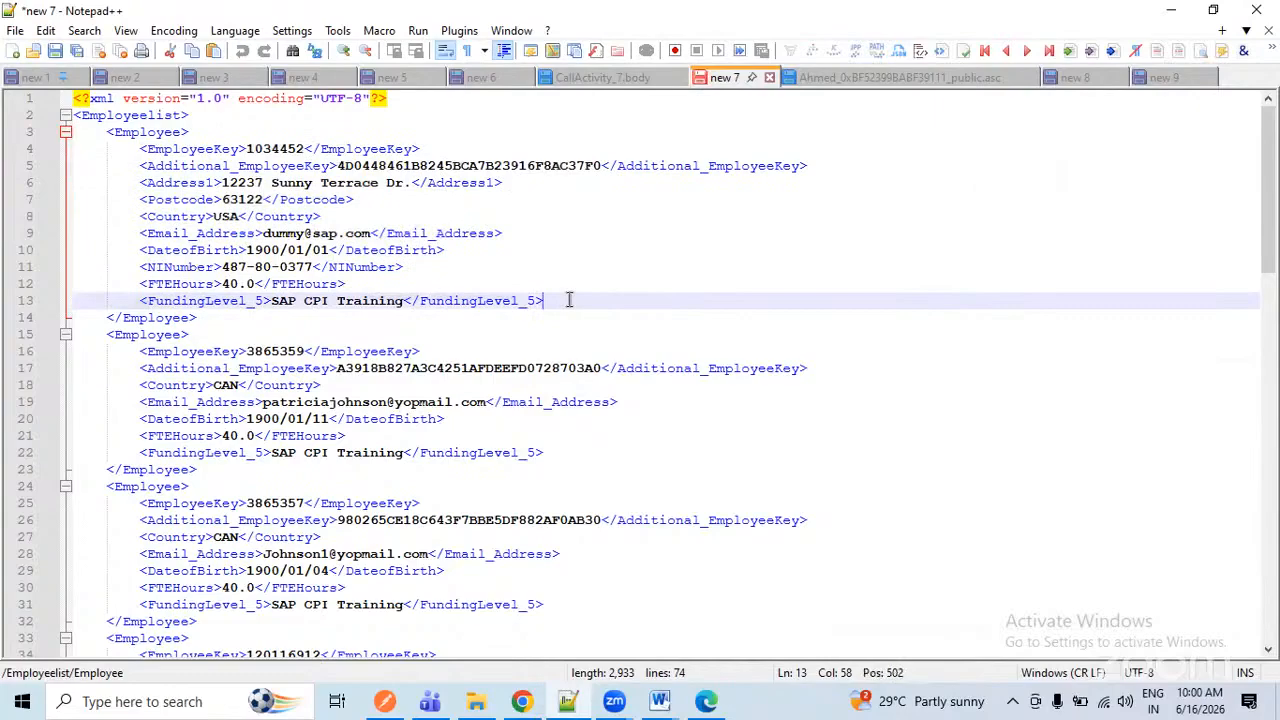
- Switch to the EndPoint Generation Demo-1 integration flow in Edge and insert a Message Mapping step between Start and End
{"action": "left_click", "coordinate": [522, 701]}
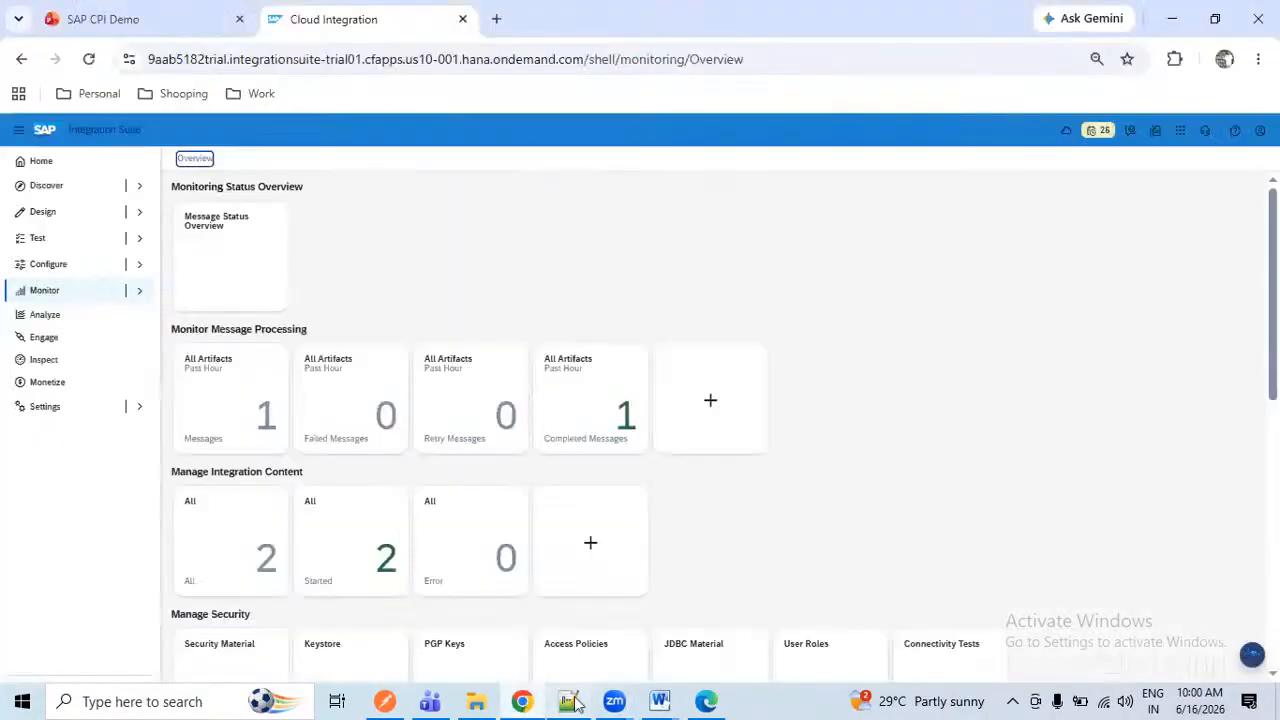
{"action": "left_click", "coordinate": [572, 703]}
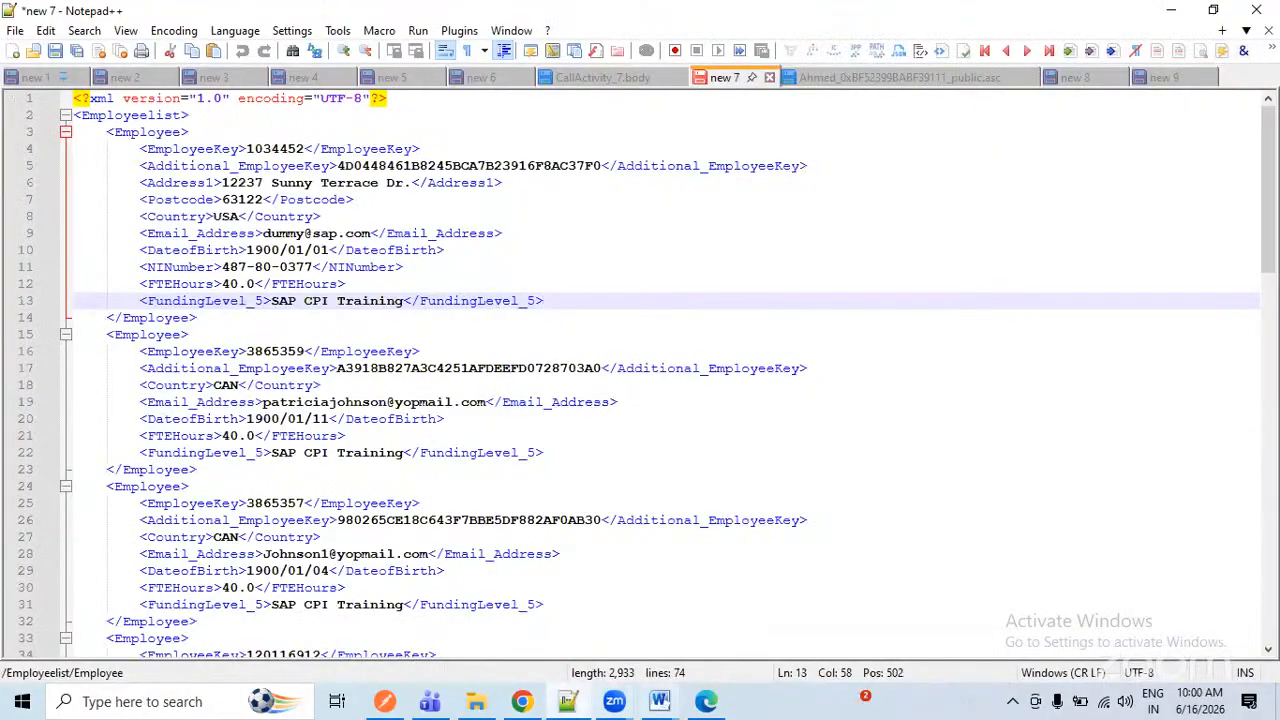
{"action": "left_click", "coordinate": [708, 706]}
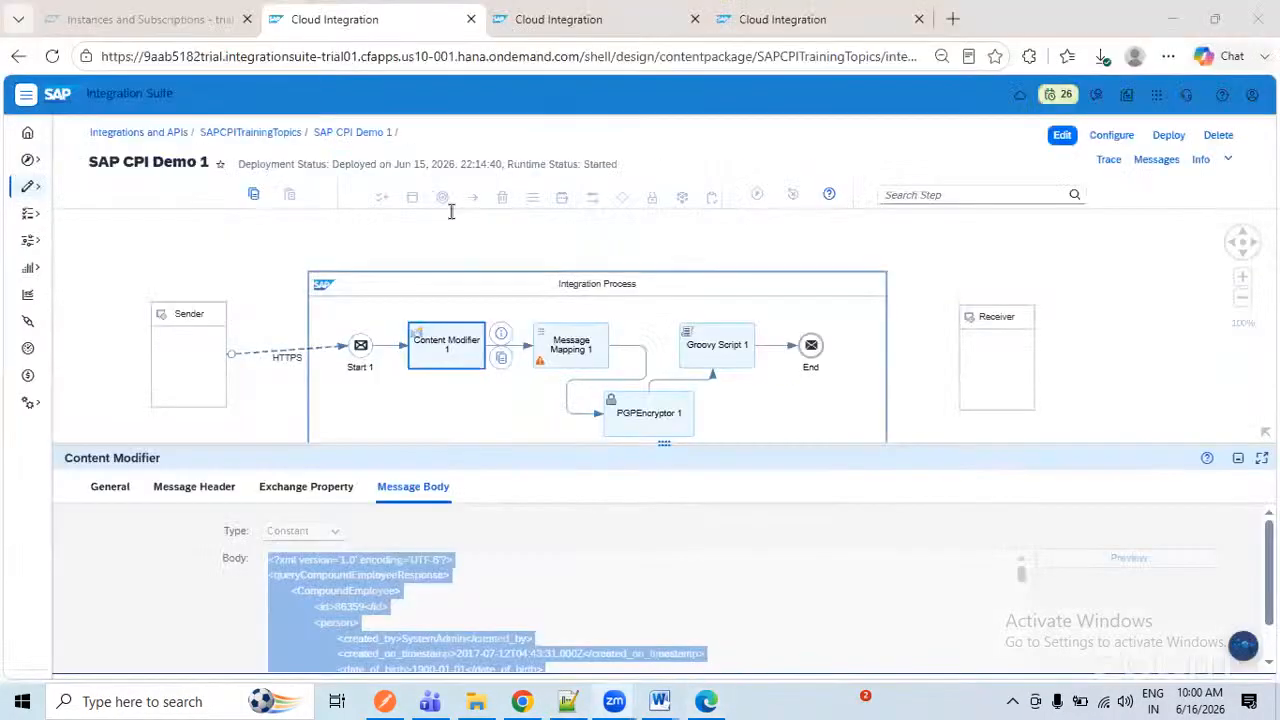
{"action": "left_click", "coordinate": [533, 25]}
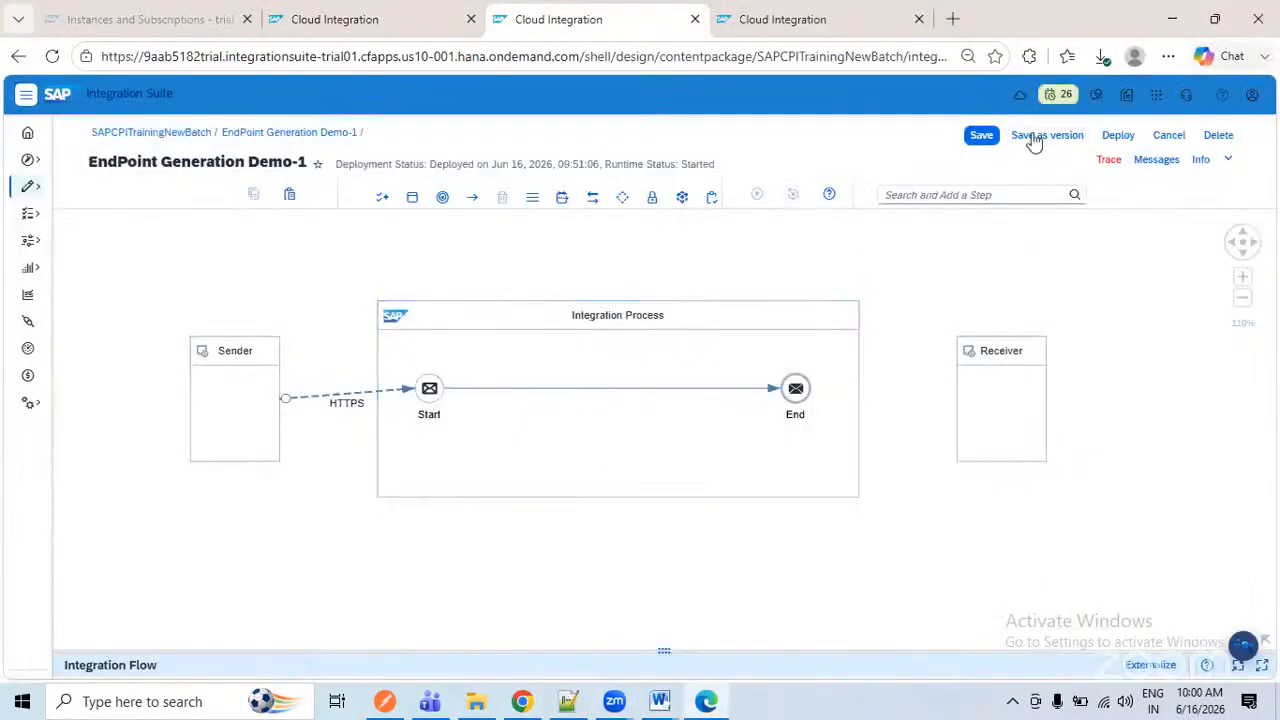
{"action": "left_click", "coordinate": [532, 199]}
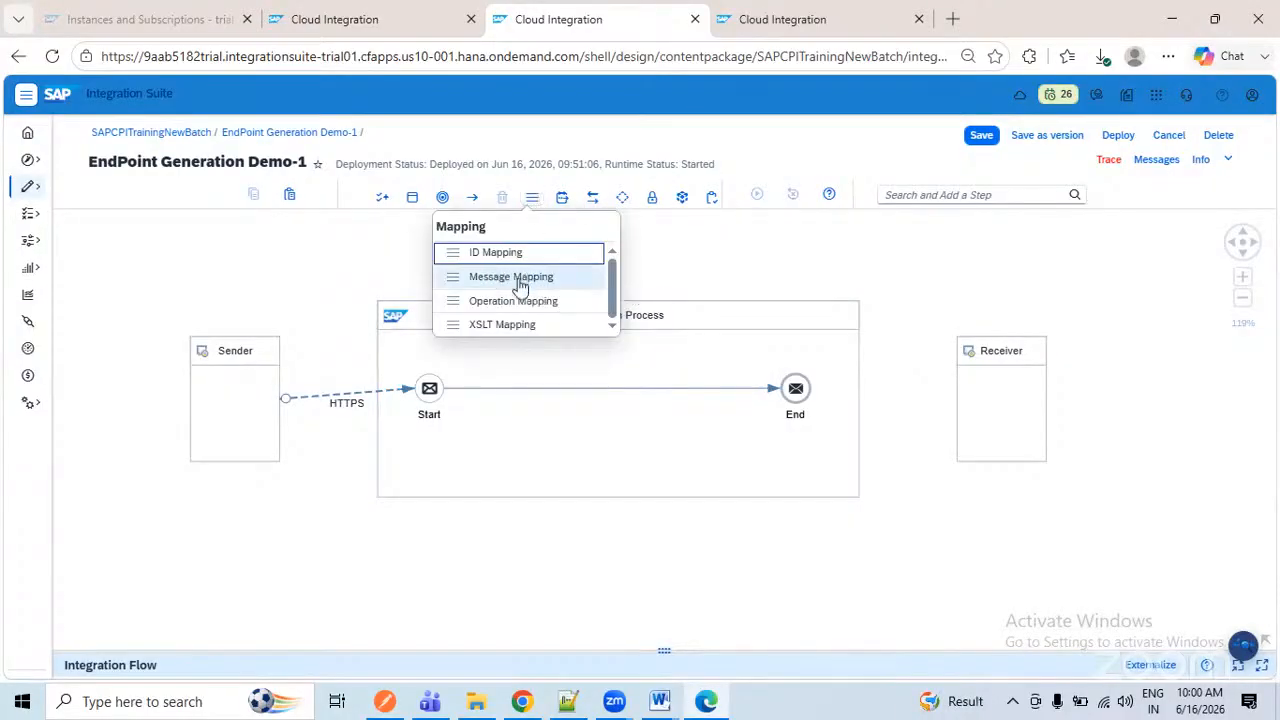
{"action": "left_click", "coordinate": [519, 279]}
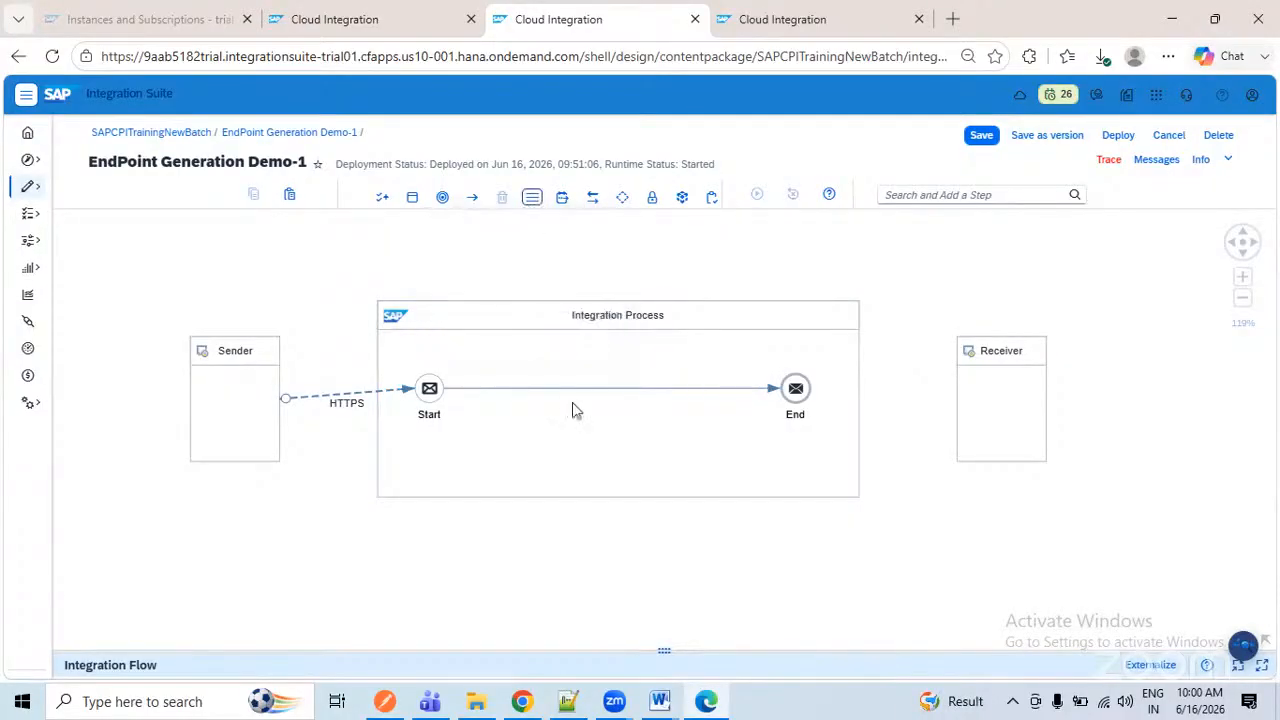
{"action": "left_click", "coordinate": [660, 392]}
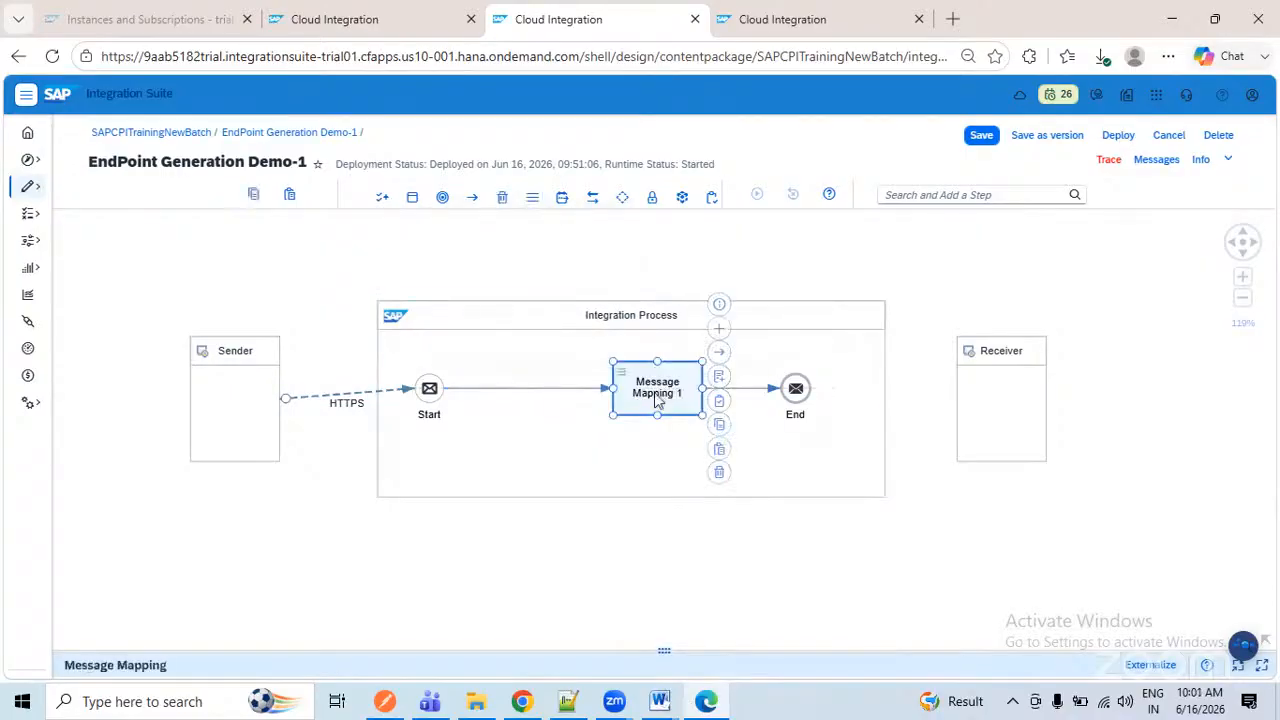
- Insert a Content Modifier step between Start and Message Mapping 1
{"action": "left_click", "coordinate": [562, 197]}
{"action": "left_click", "coordinate": [560, 255]}
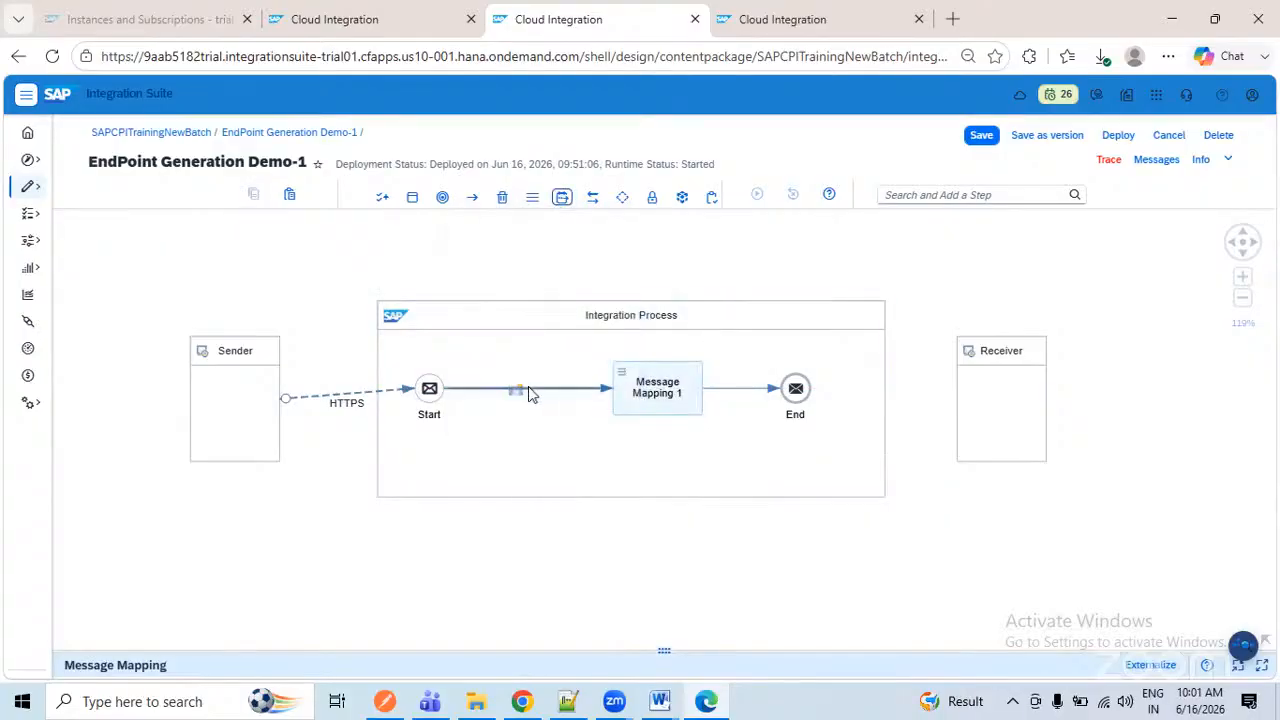
{"action": "left_click", "coordinate": [529, 391]}
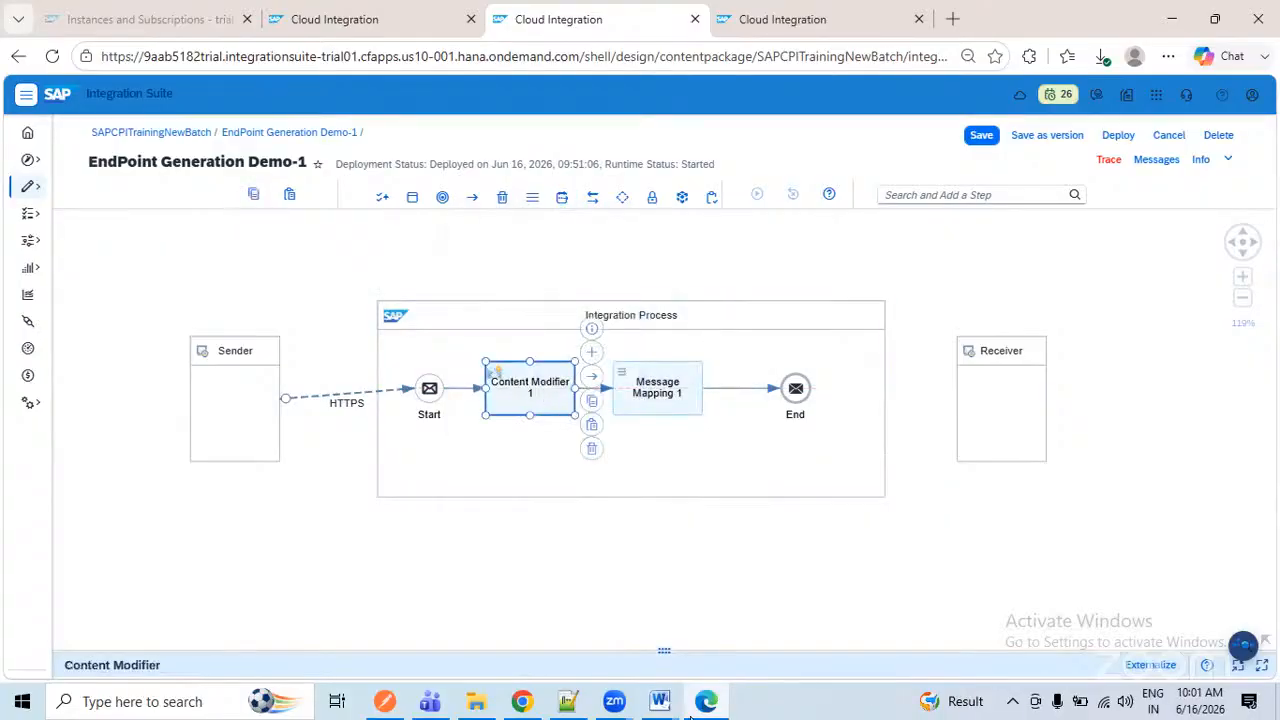
- Fill the Content Modifier's constant message body with the full queryCompoundEmployeeResponse XML copied from the new 9 file in Notepad++
{"action": "left_click", "coordinate": [664, 651]}
{"action": "left_click", "coordinate": [437, 527]}
{"action": "left_click", "coordinate": [583, 705]}
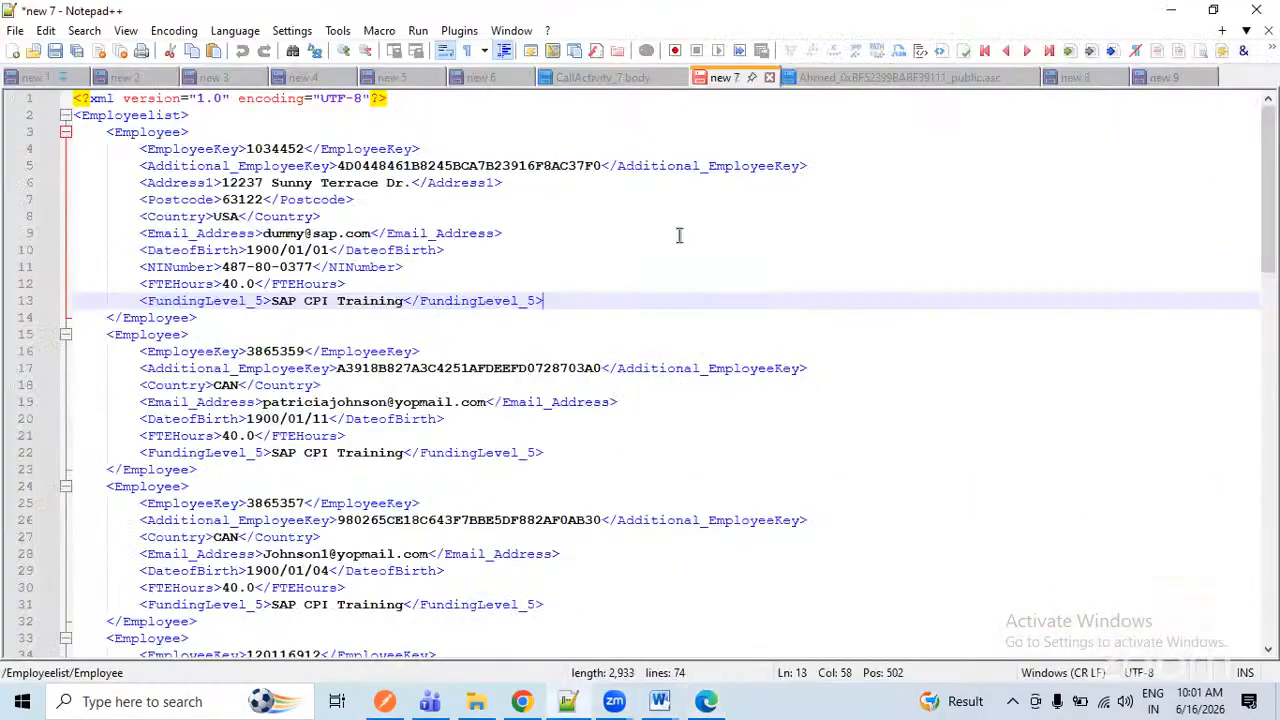
{"action": "left_click", "coordinate": [867, 314]}
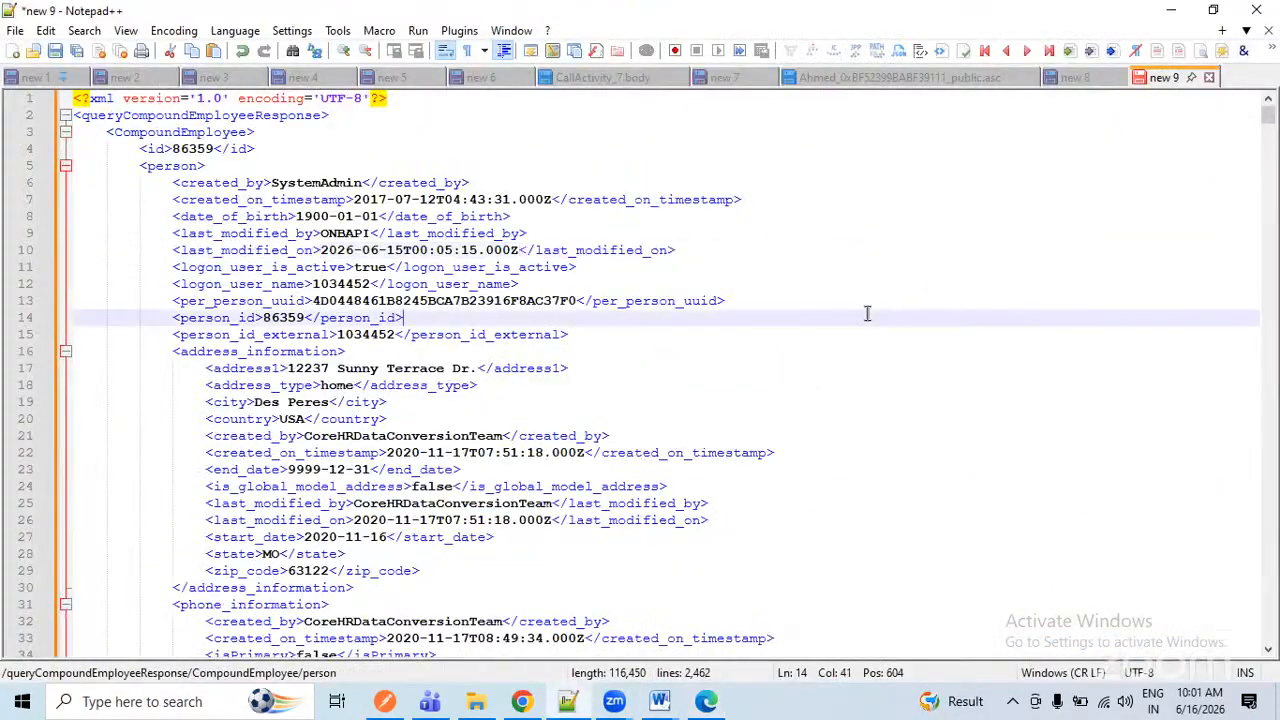
{"action": "key", "text": "ctrl+a"}
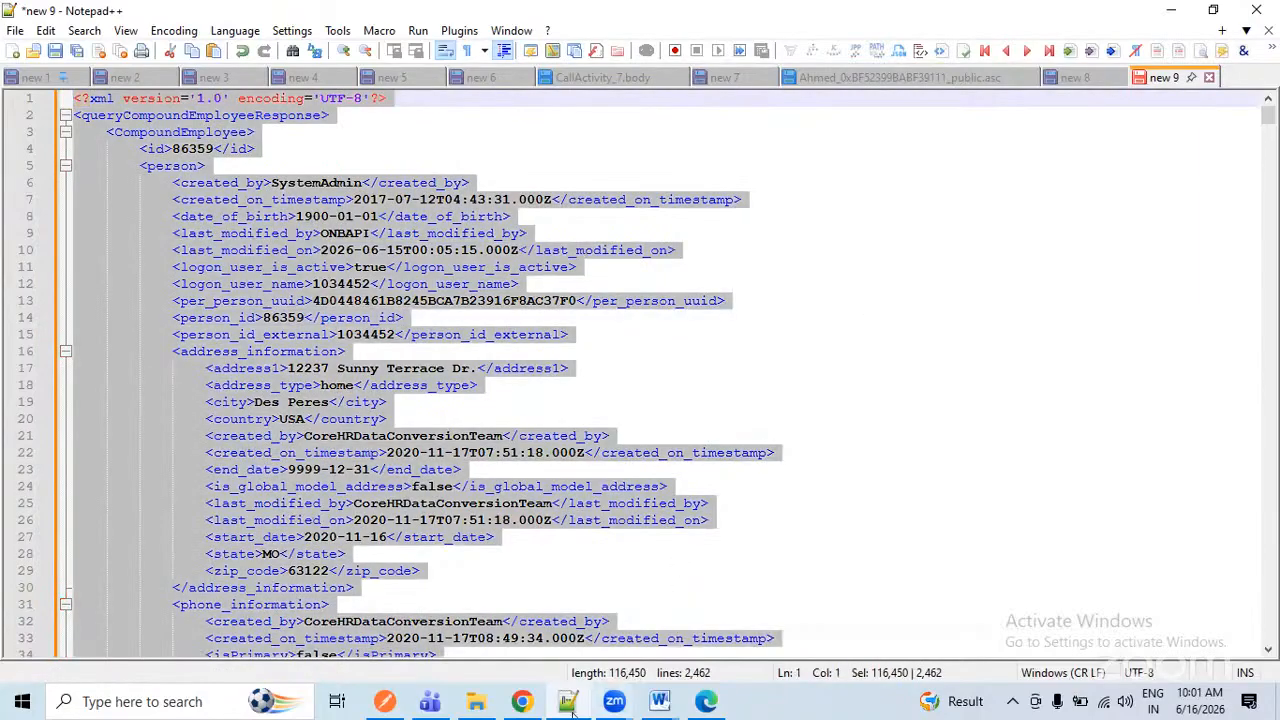
{"action": "key", "text": "alt+Tab"}
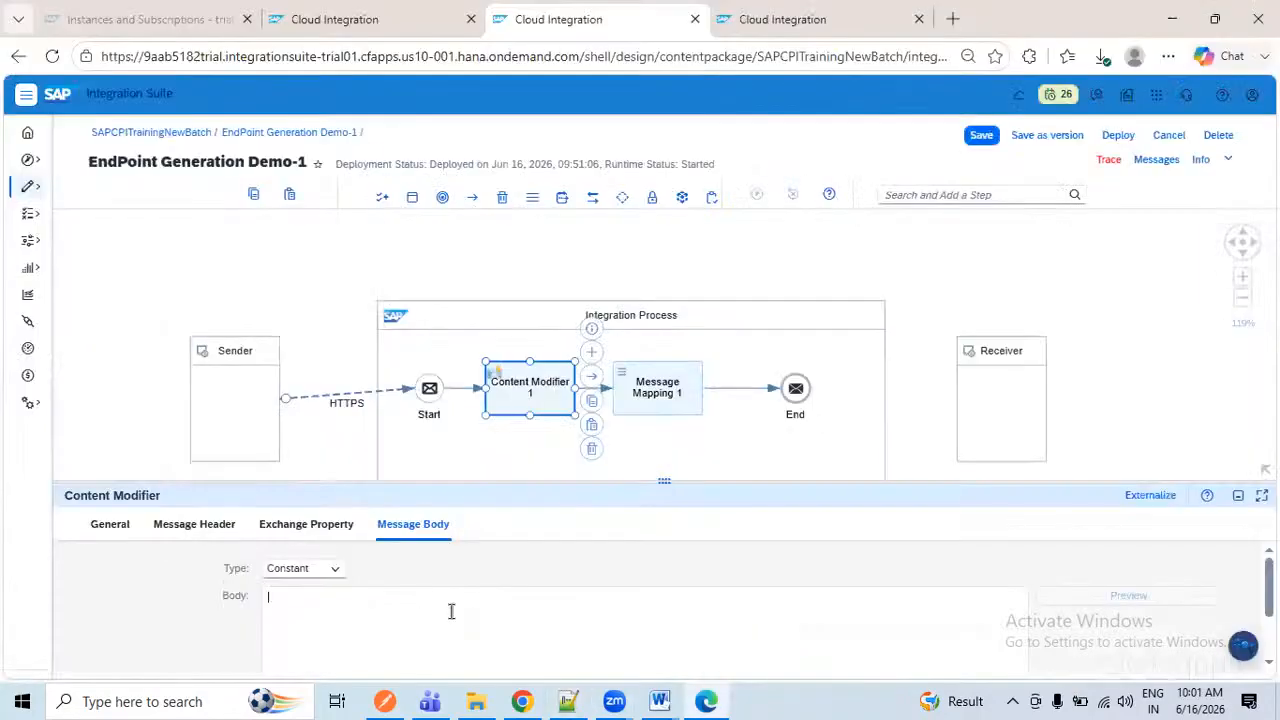
{"action": "key", "text": "ctrl+v"}
{"action": "left_click_drag", "start_coordinate": [646, 488], "coordinate": [656, 584]}
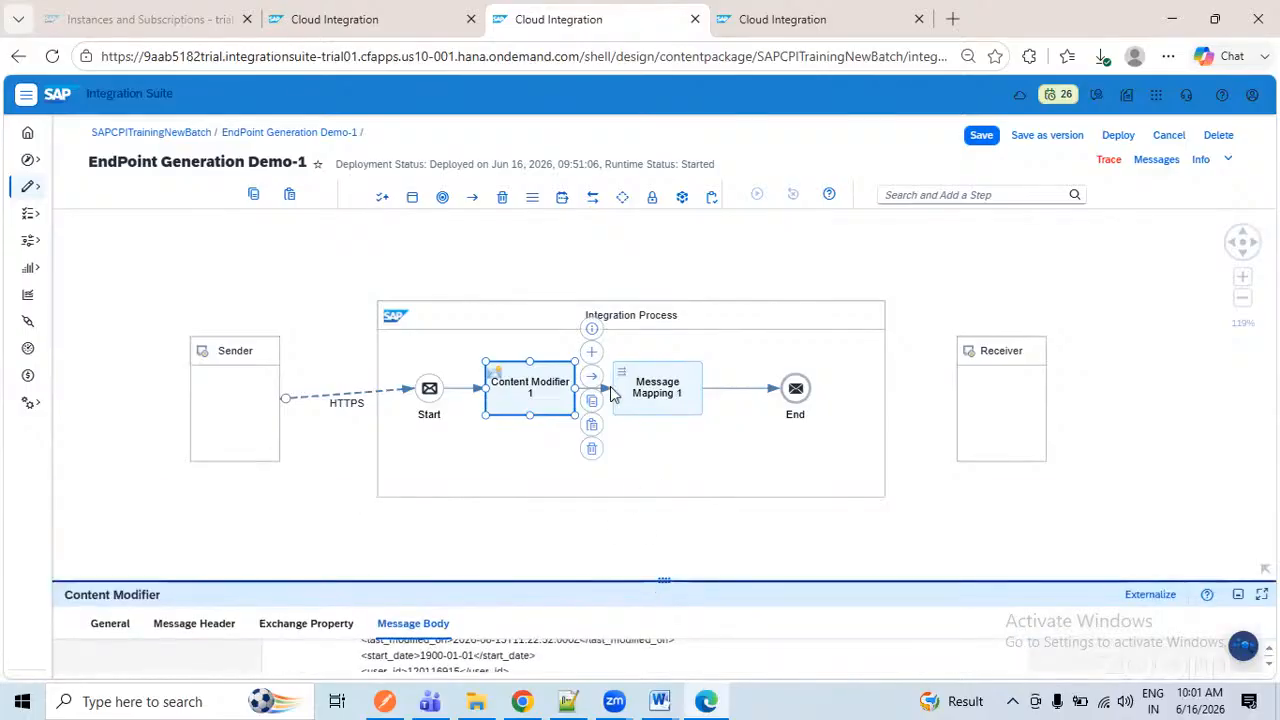
- Create a message mapping named MM_MasterDataMap for the Message Mapping 1 step
{"action": "left_click", "coordinate": [596, 389]}
{"action": "left_click", "coordinate": [565, 398]}
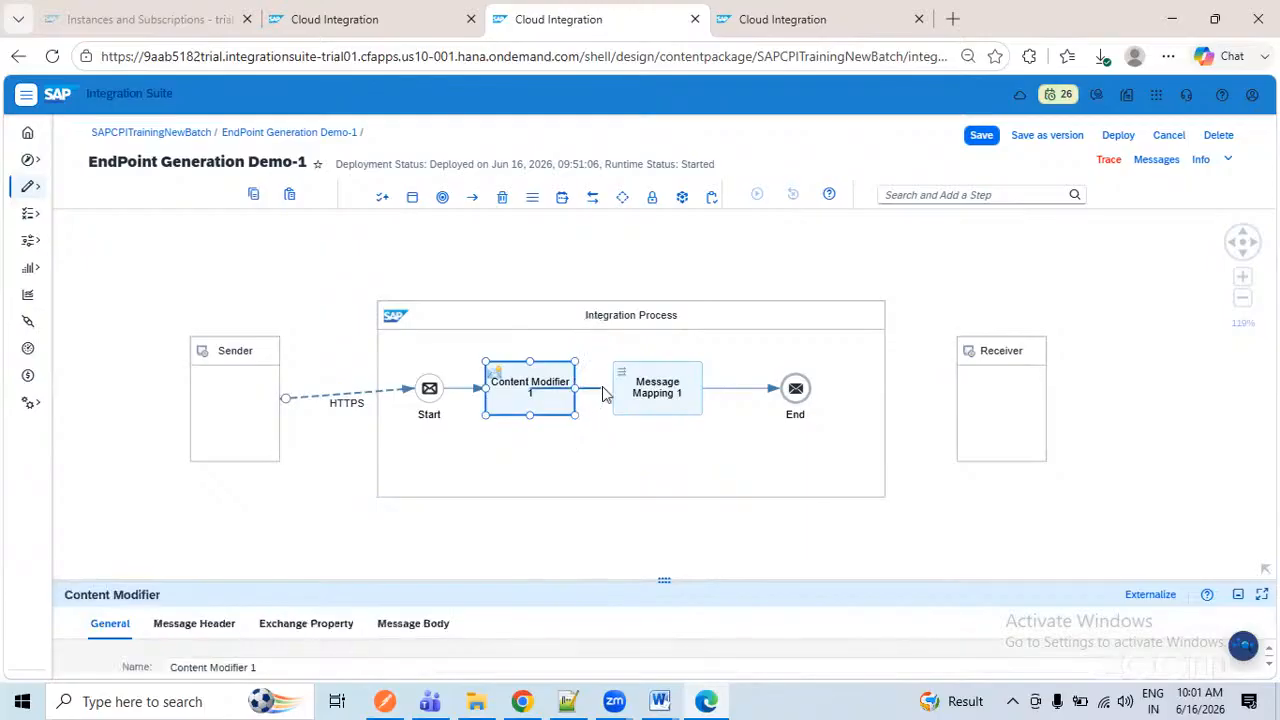
{"action": "left_click", "coordinate": [660, 398]}
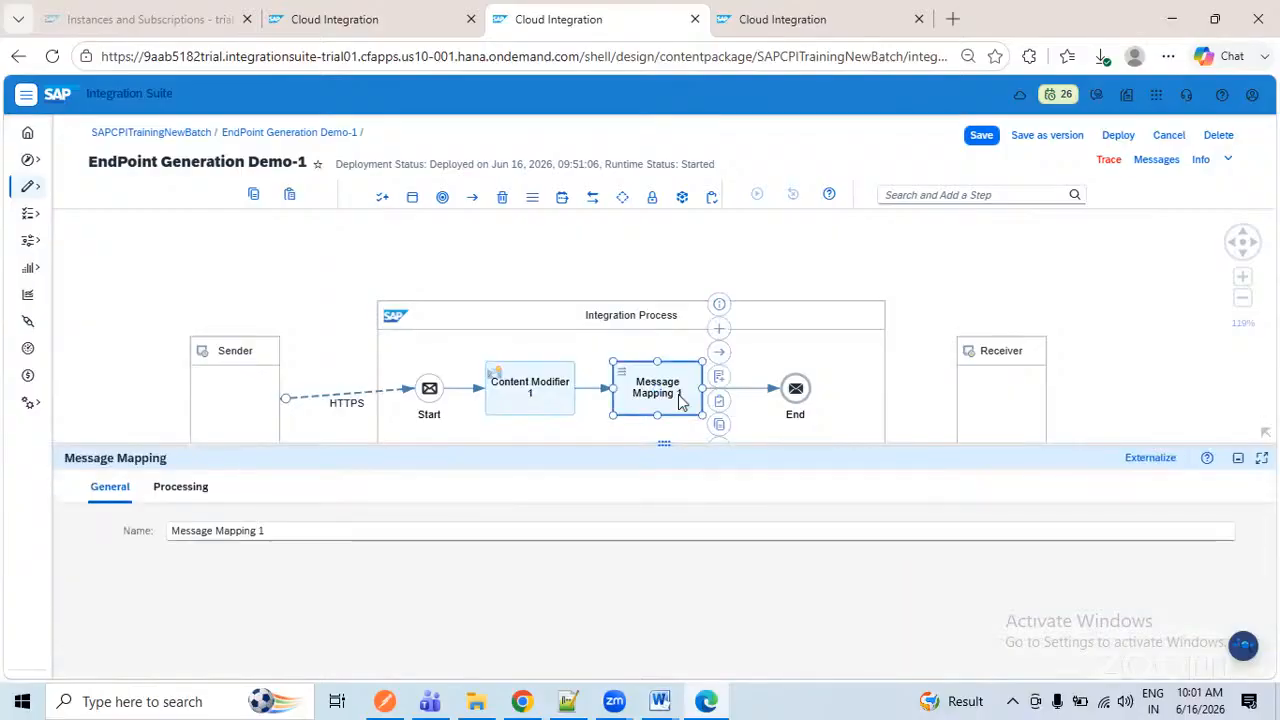
{"action": "left_click", "coordinate": [178, 488]}
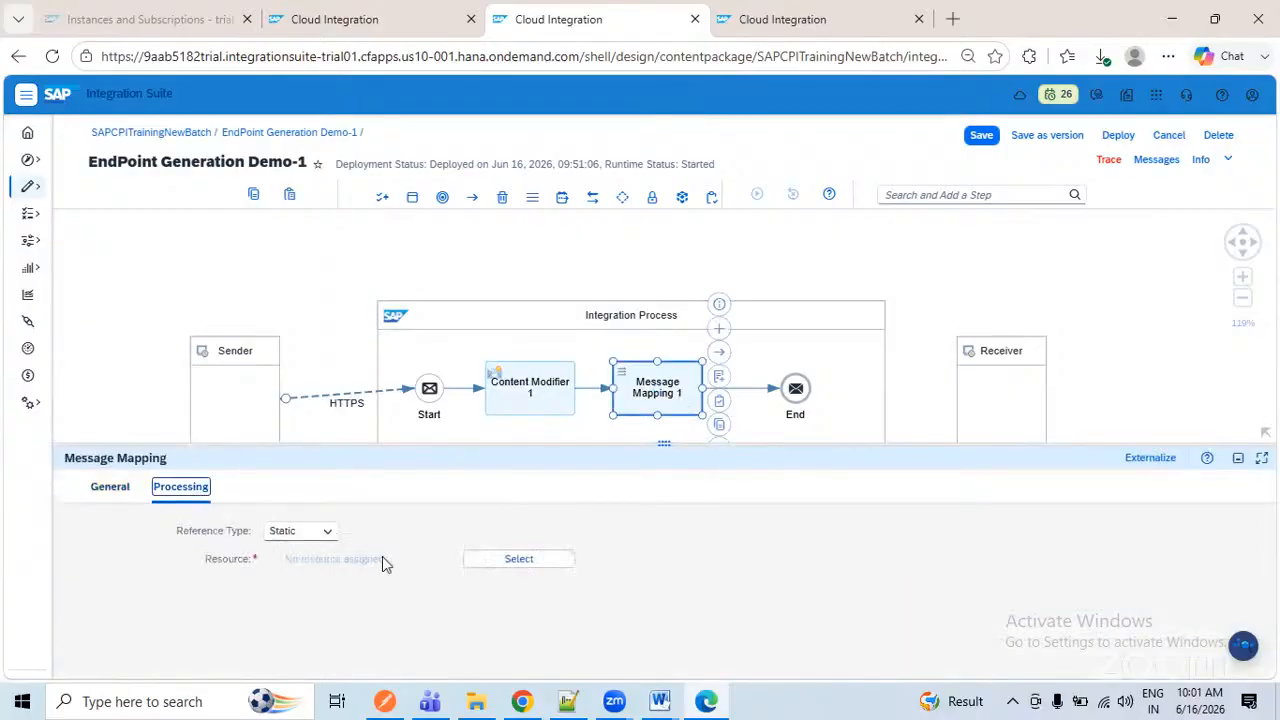
{"action": "left_click", "coordinate": [718, 378]}
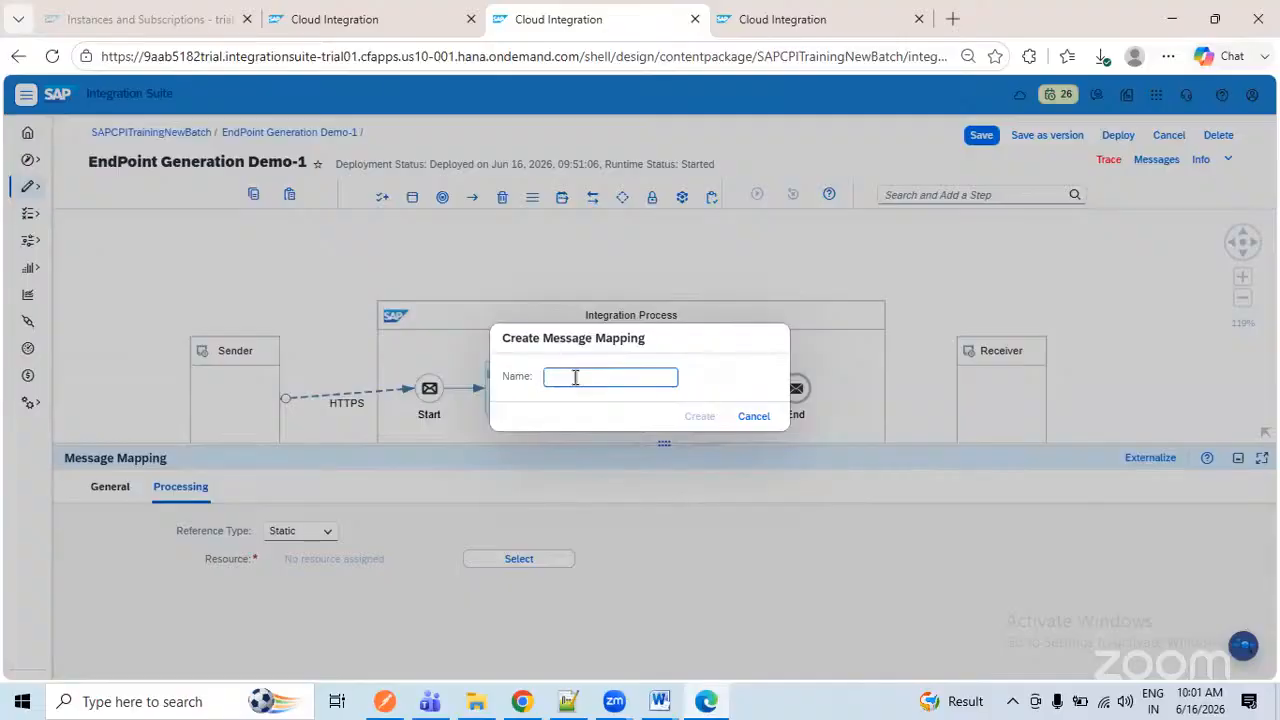
{"action": "type", "text": "MM"}
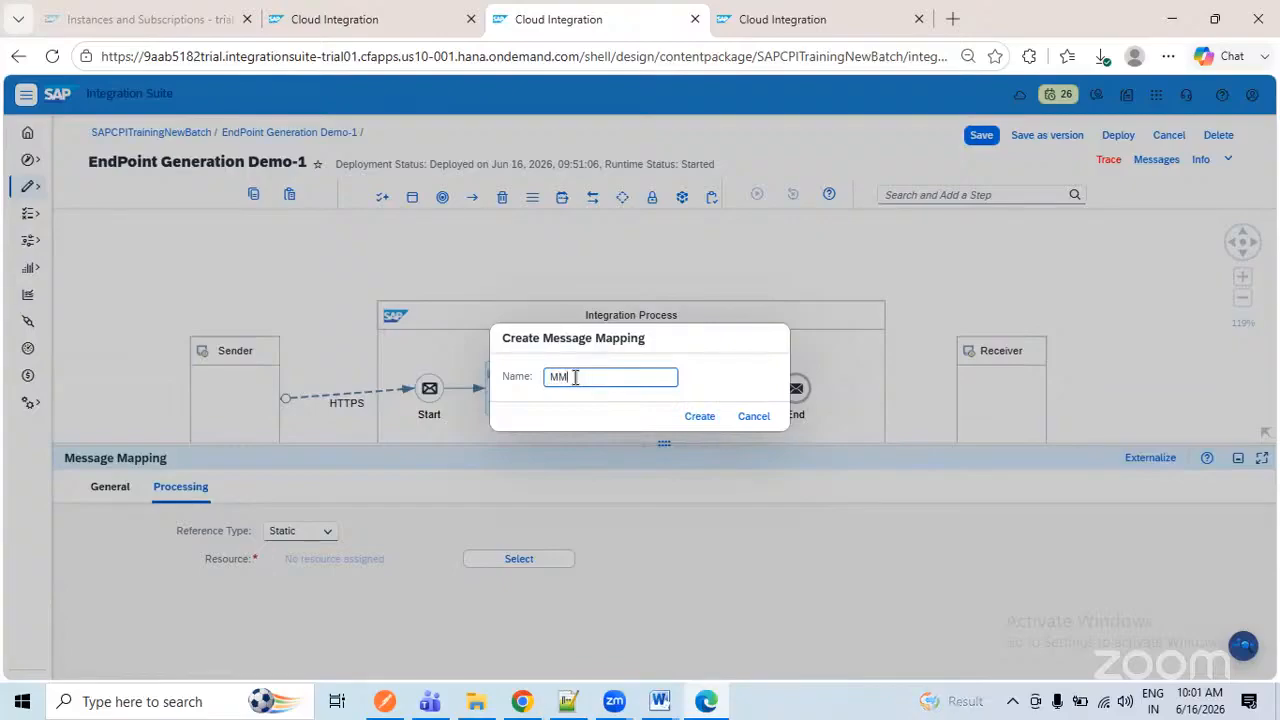
{"action": "type", "text": "MasterDataMap"}
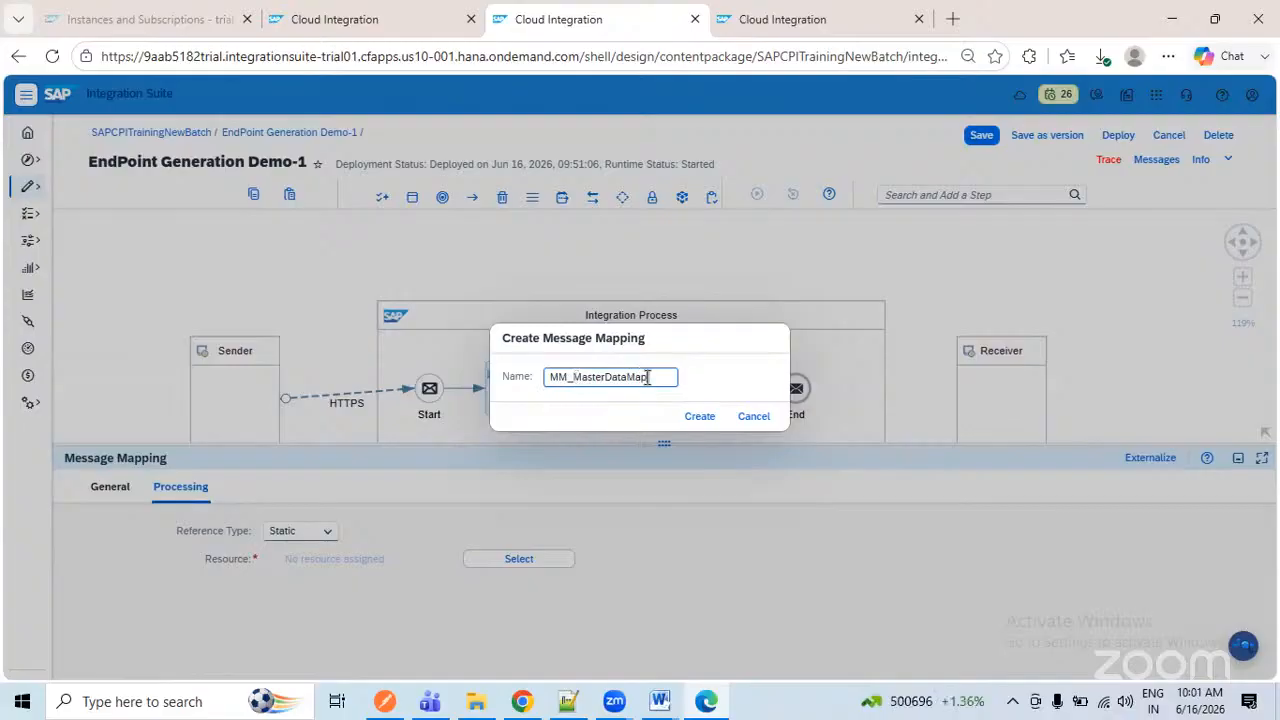
{"action": "left_click", "coordinate": [700, 422]}
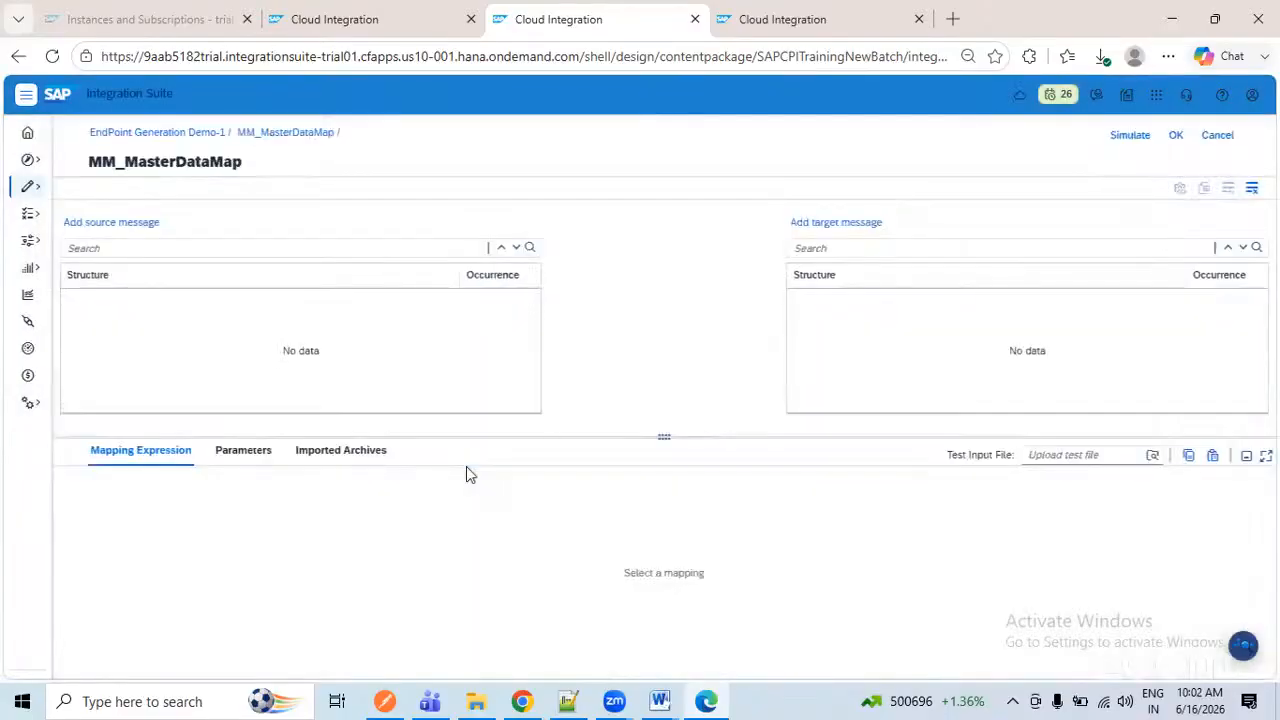
- Open the source message selection for the mapping and review the CompoundEmployee source XML in Notepad++
{"action": "left_click_drag", "start_coordinate": [660, 437], "coordinate": [660, 521]}
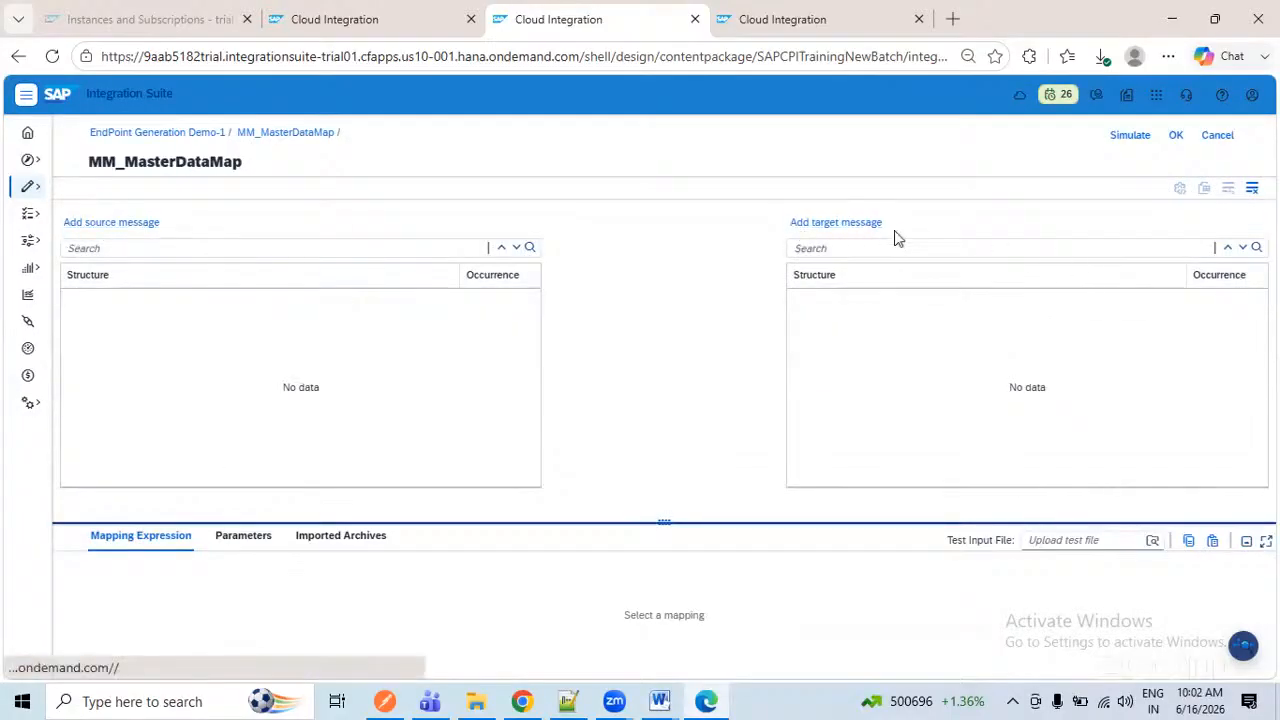
{"action": "left_click", "coordinate": [131, 222]}
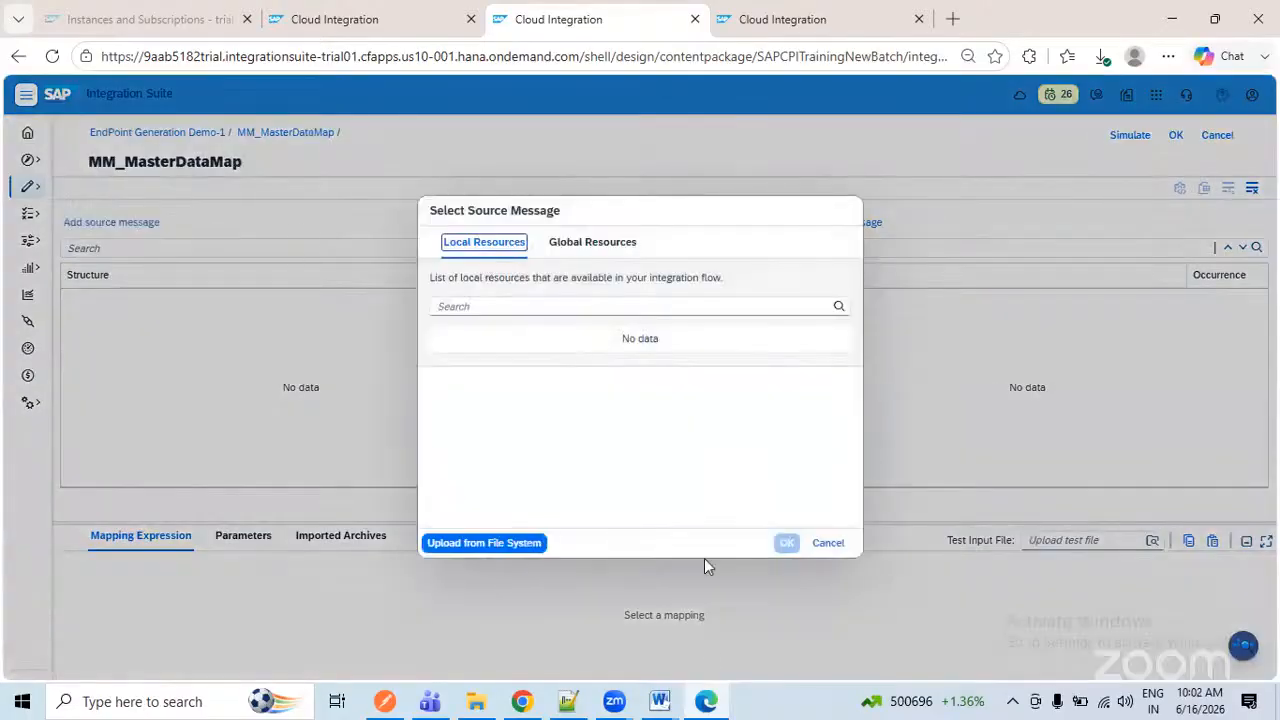
{"action": "left_click", "coordinate": [567, 701]}
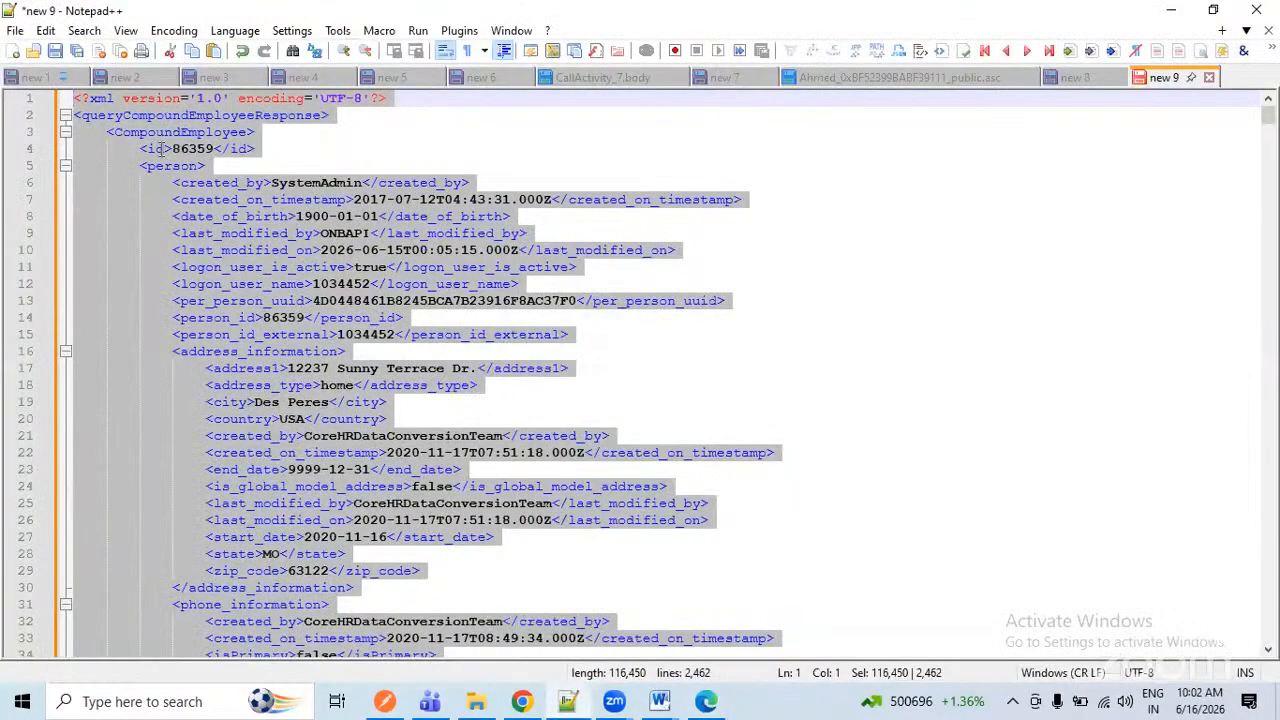
{"action": "left_click", "coordinate": [160, 148]}
{"action": "left_click", "coordinate": [195, 132]}
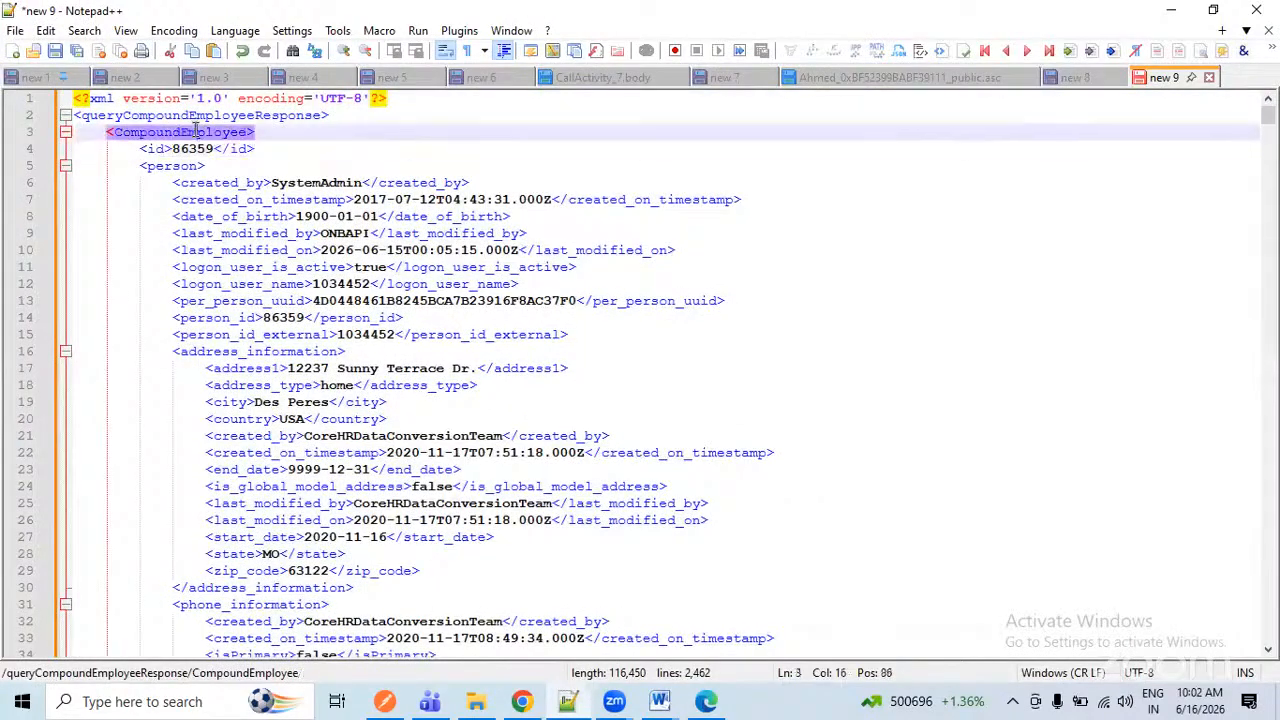
{"action": "left_click", "coordinate": [838, 314]}
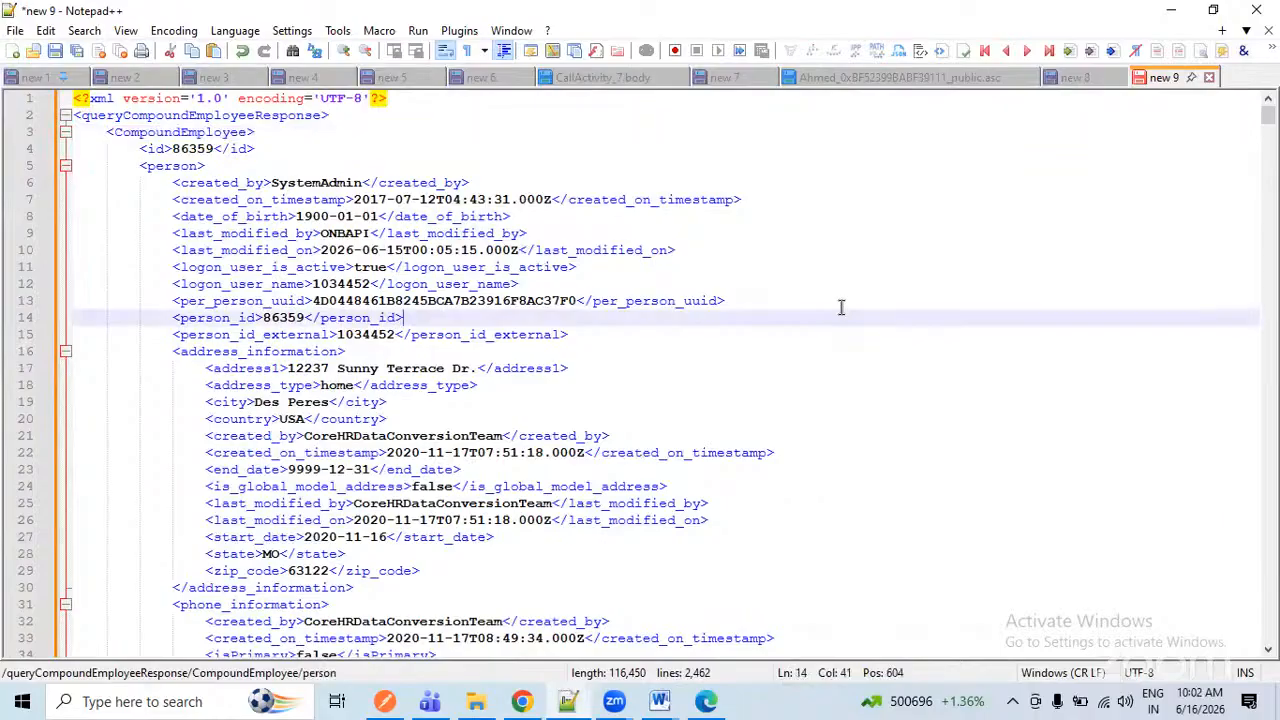
{"action": "left_click", "coordinate": [531, 705]}
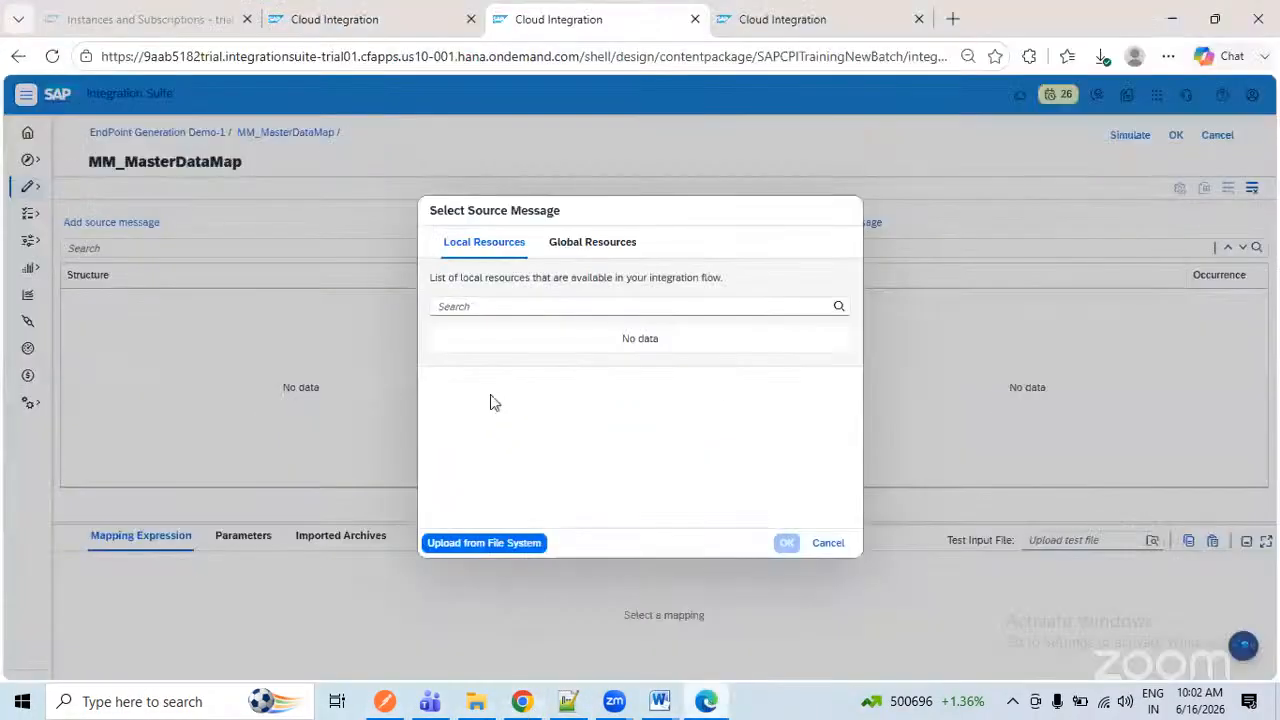
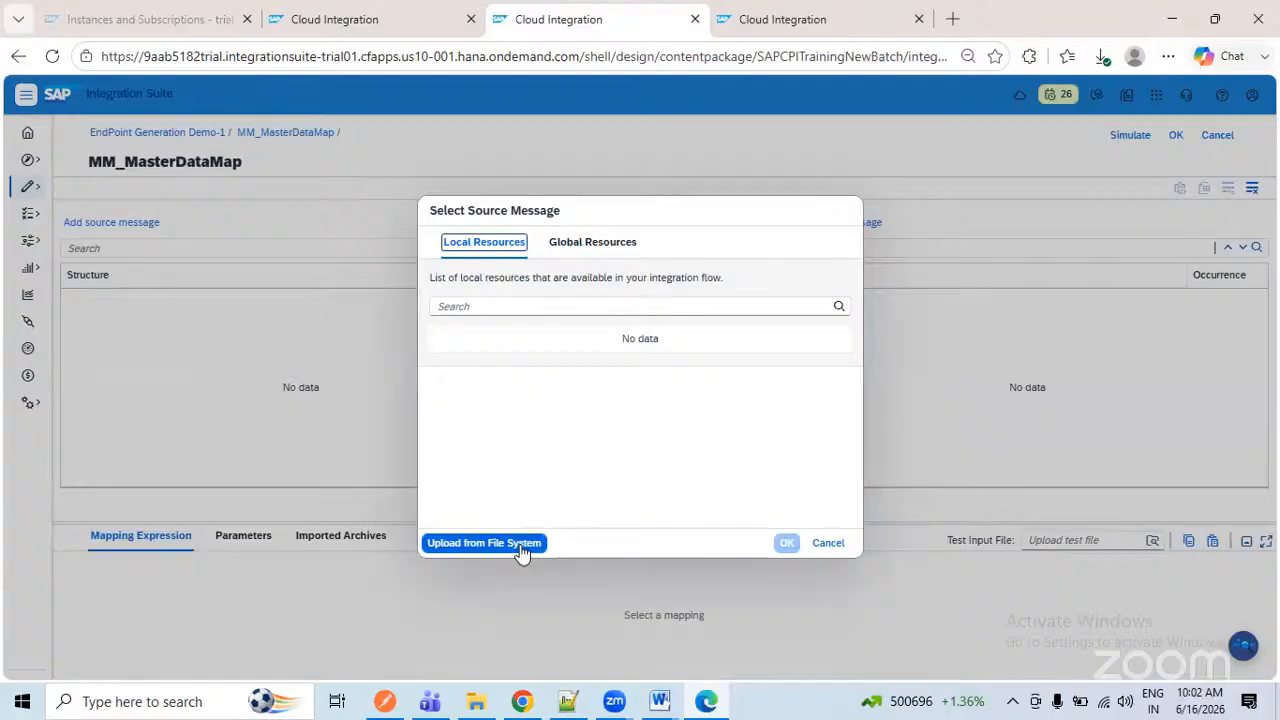
- Reconnect the computer to its Wi-Fi network from the list of available networks
{"action": "left_click", "coordinate": [1103, 702]}
{"action": "left_click", "coordinate": [1038, 223]}
{"action": "left_click", "coordinate": [1038, 299]}
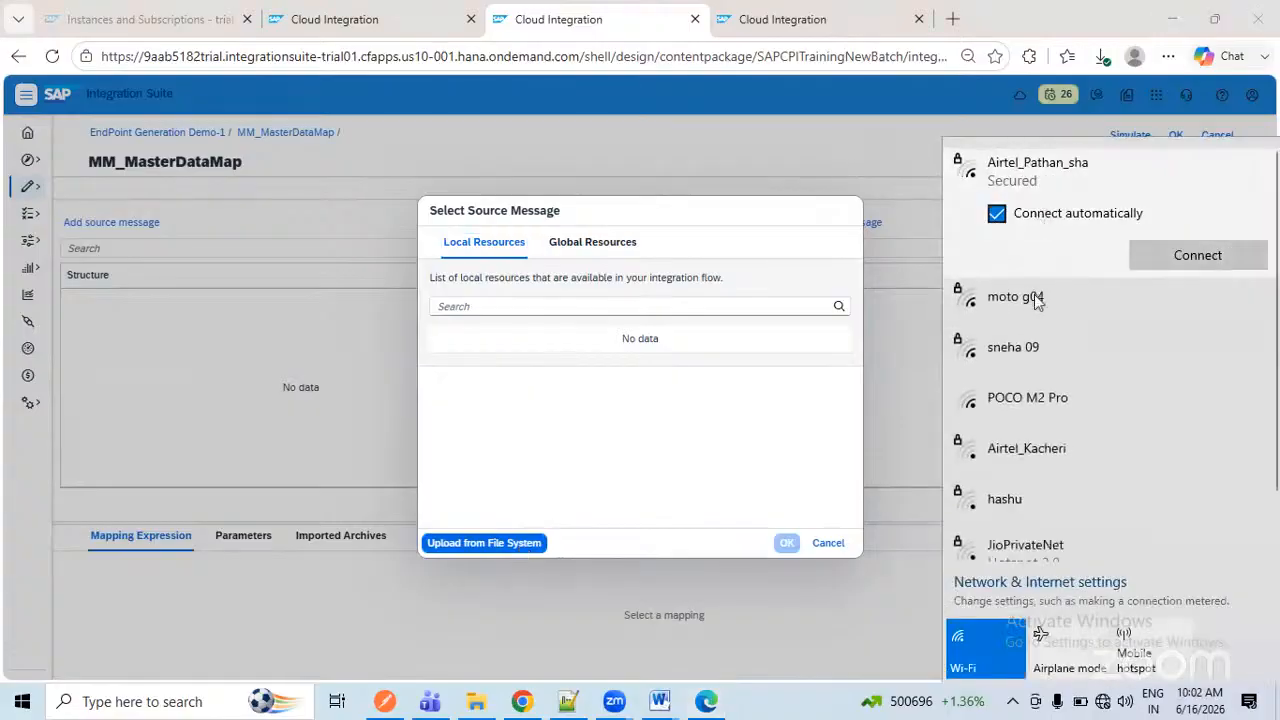
{"action": "scroll", "coordinate": [1038, 299], "scroll_direction": "down", "scroll_amount": 1}
{"action": "scroll", "coordinate": [1030, 450], "scroll_direction": "up", "scroll_amount": 2}
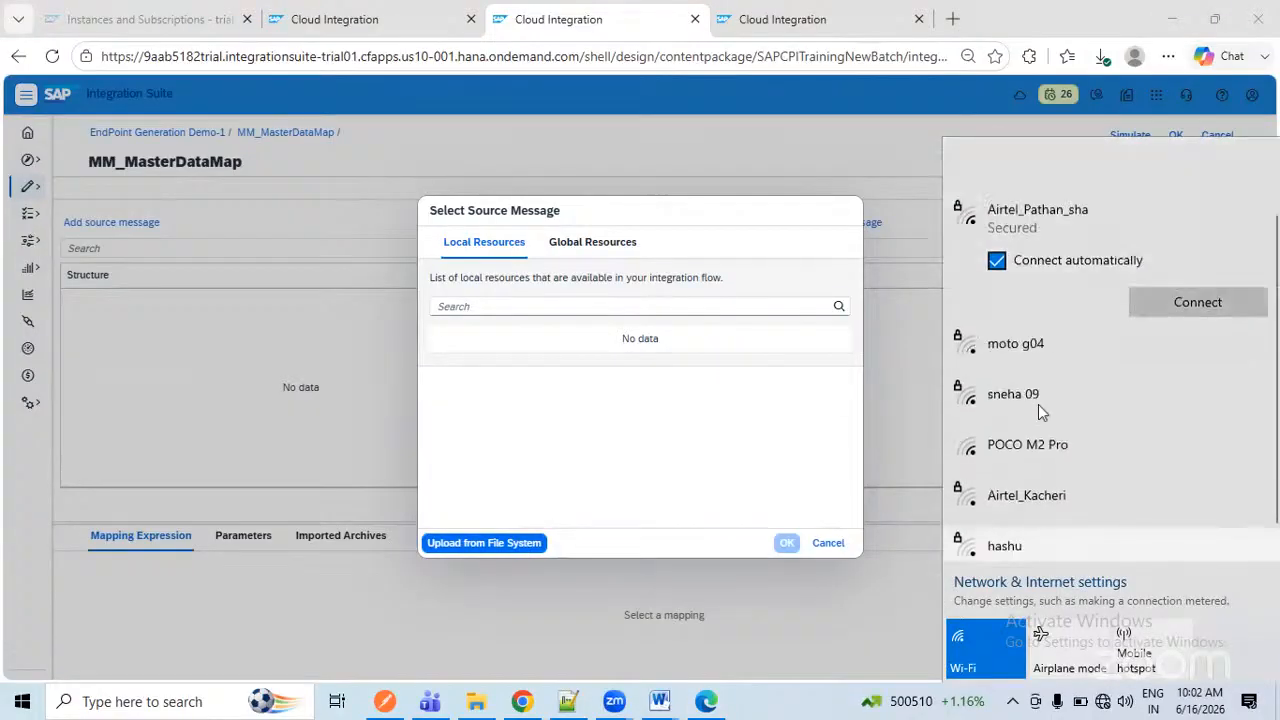
{"action": "left_click", "coordinate": [1028, 176]}
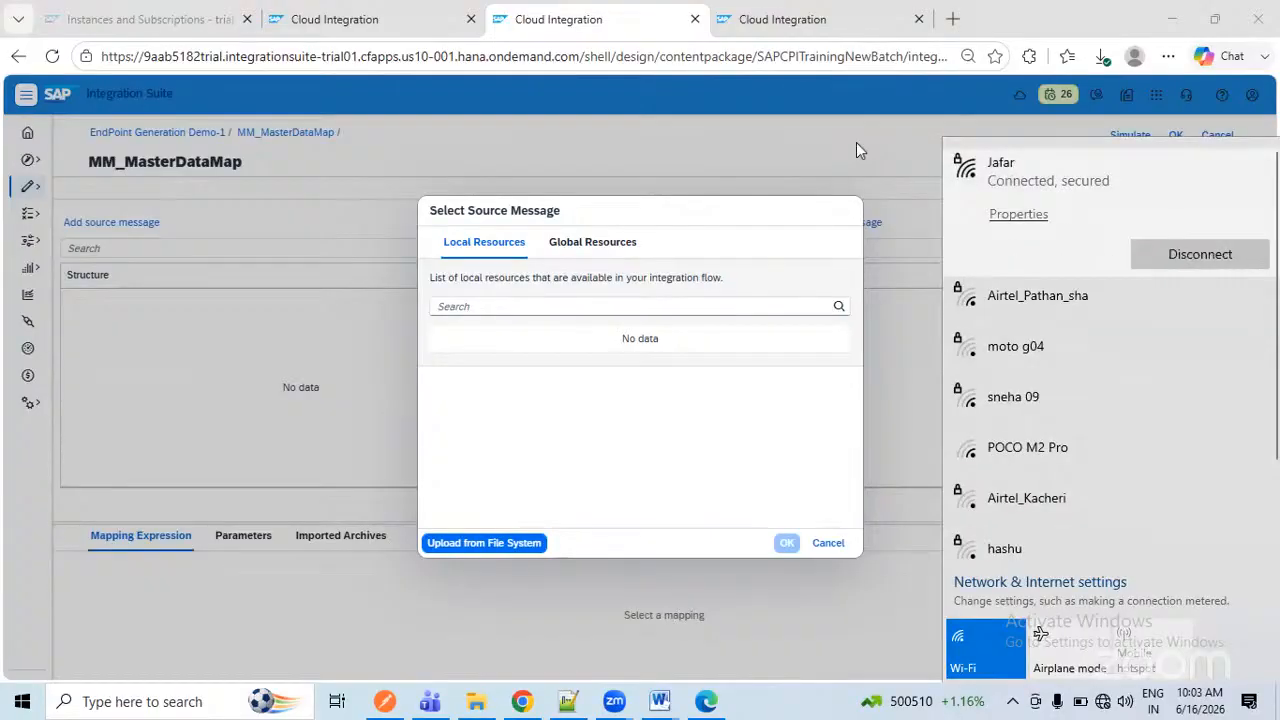
- Open the CompoundEmployeeEntityquerySync0 (3).xsd file from the Downloads folder in Notepad++ and pretty-print its XML
{"action": "left_click", "coordinate": [728, 137]}
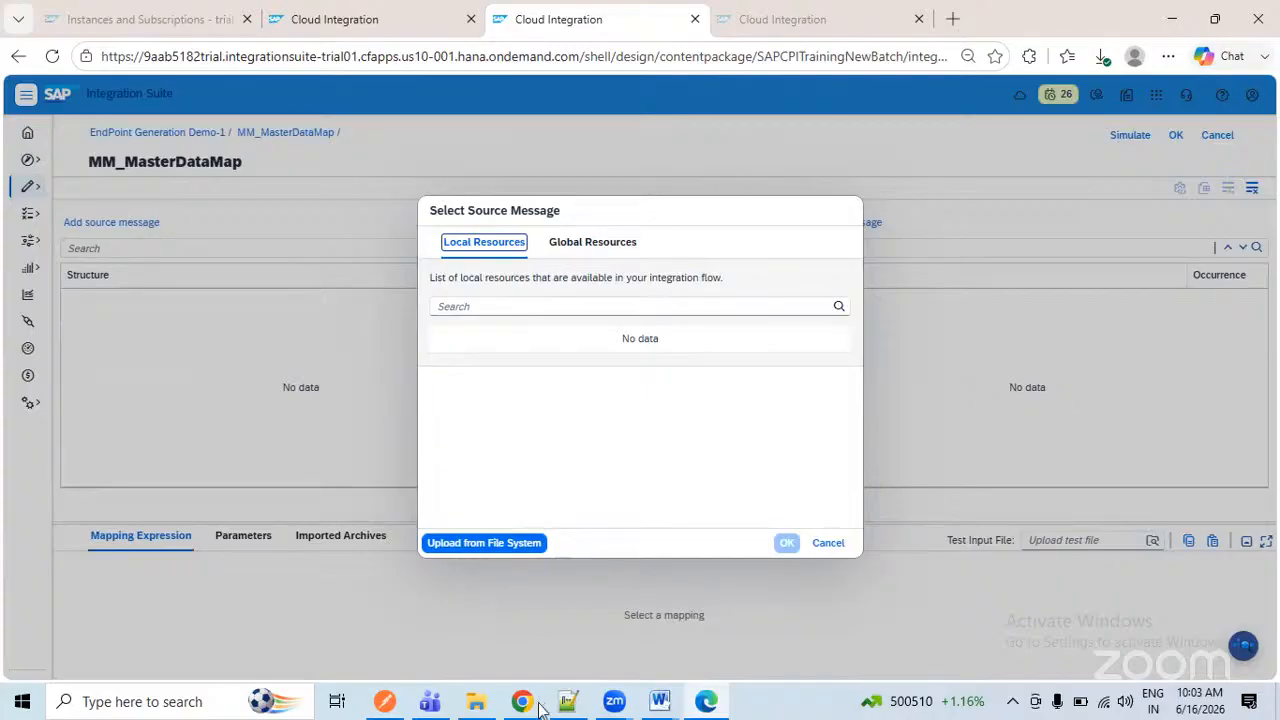
{"action": "left_click", "coordinate": [460, 707]}
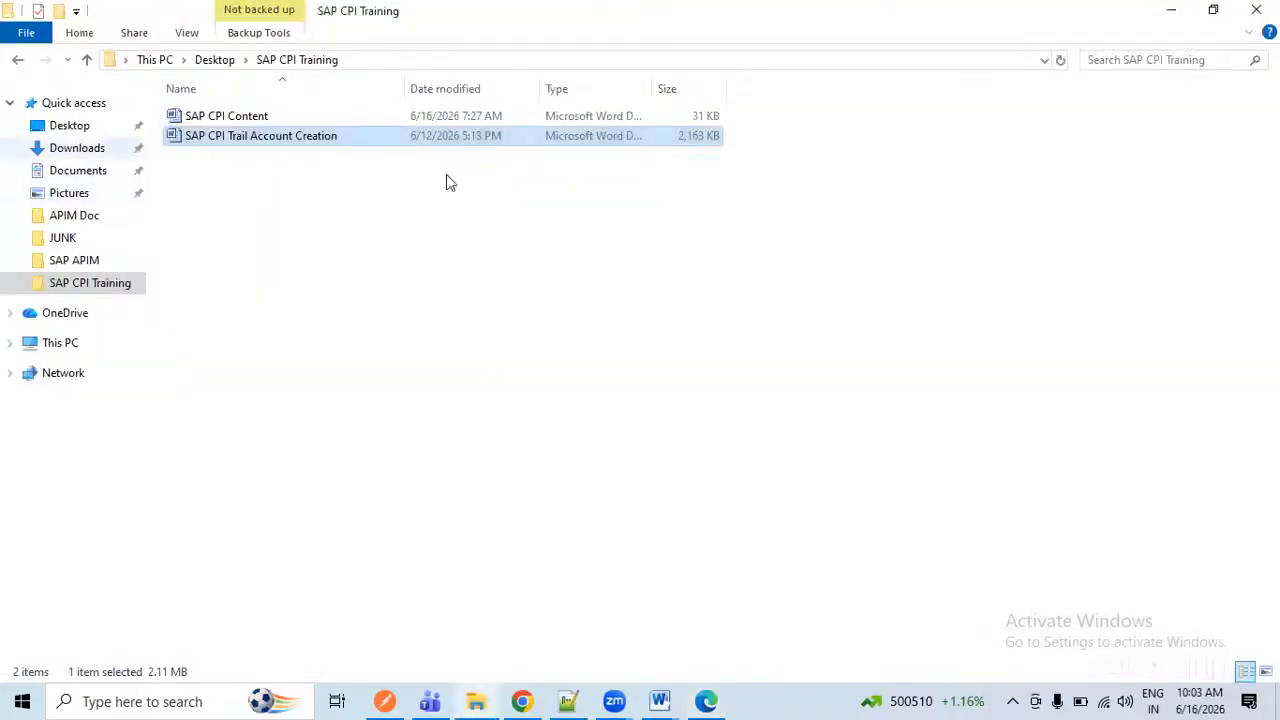
{"action": "left_click", "coordinate": [481, 163]}
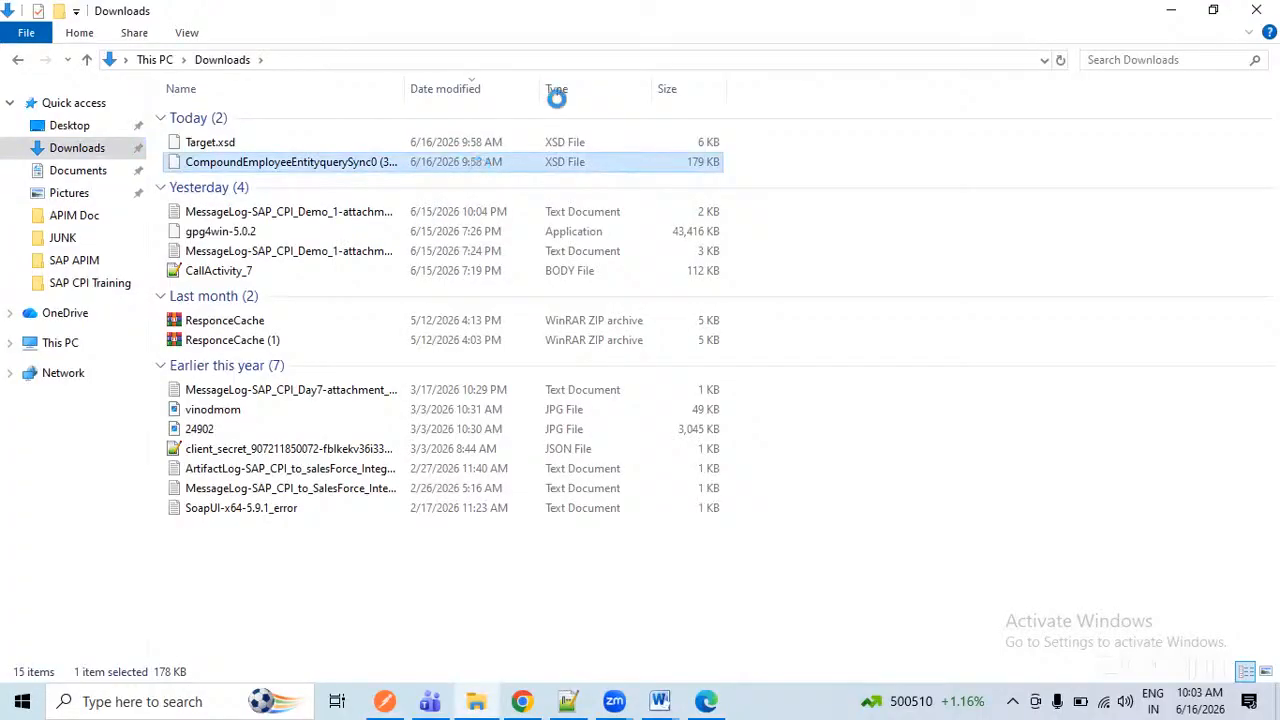
{"action": "left_click", "coordinate": [480, 194]}
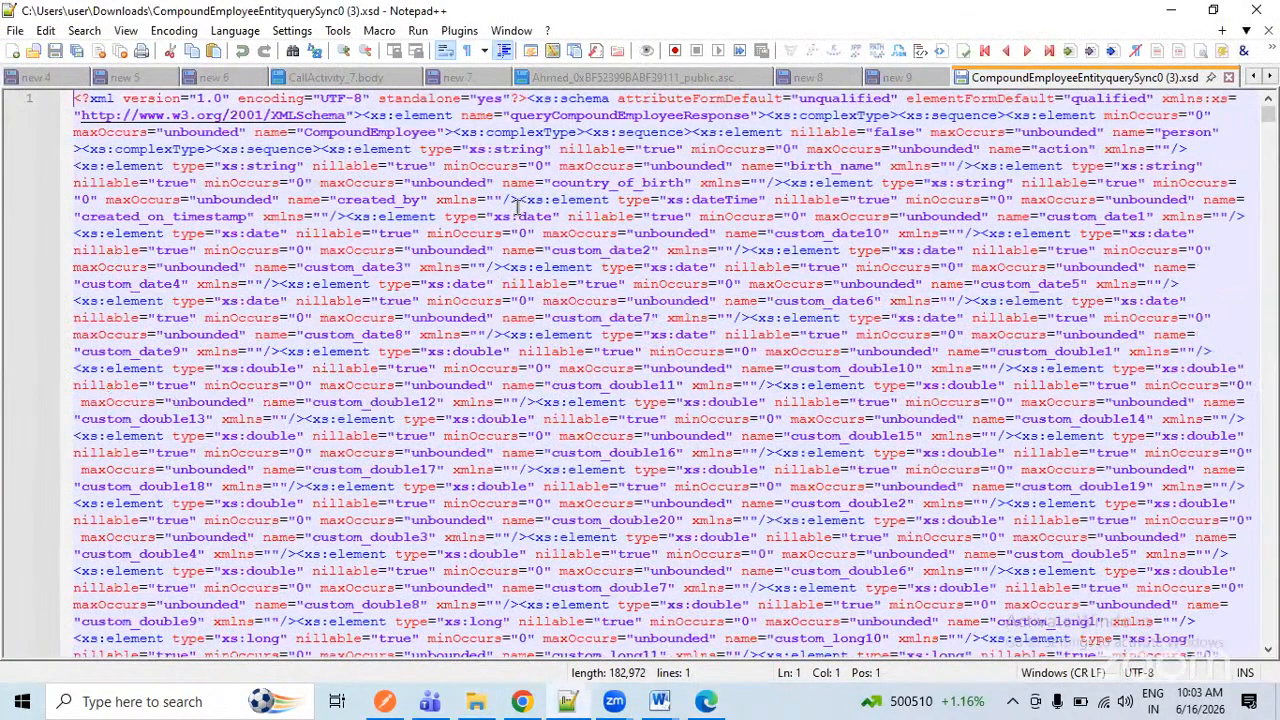
{"action": "key", "text": "ctrl+alt+shift+b"}
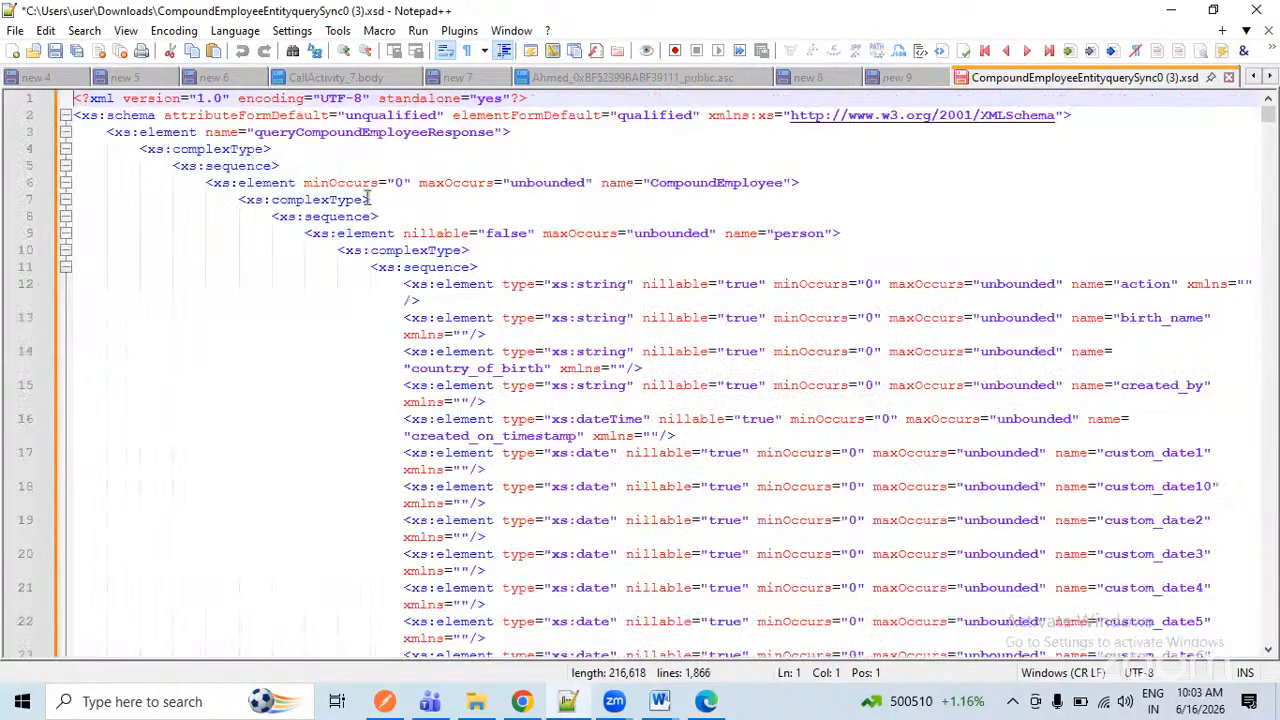
{"action": "left_click", "coordinate": [603, 205]}
{"action": "key", "text": "ctrl+alt+shift+b"}
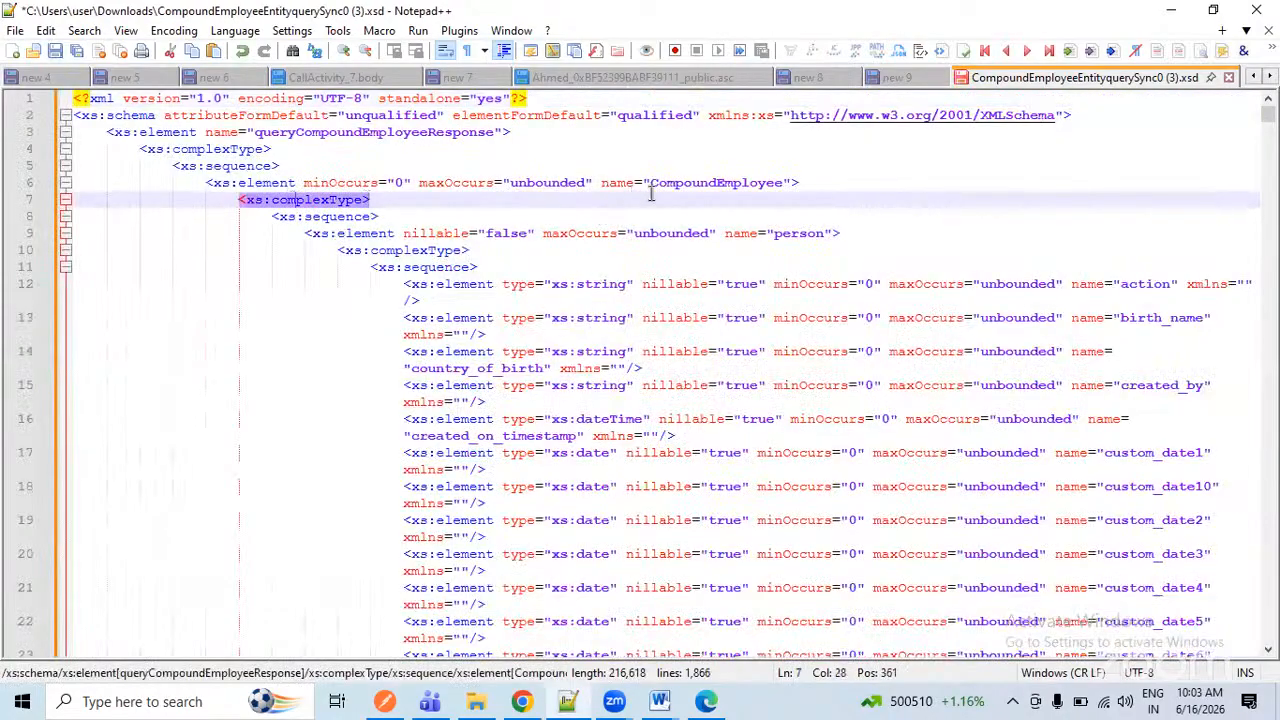
- Check the created_by element of the sample XML in the new 9 file, and return to the CompoundEmployee schema
{"action": "key", "text": "End"}
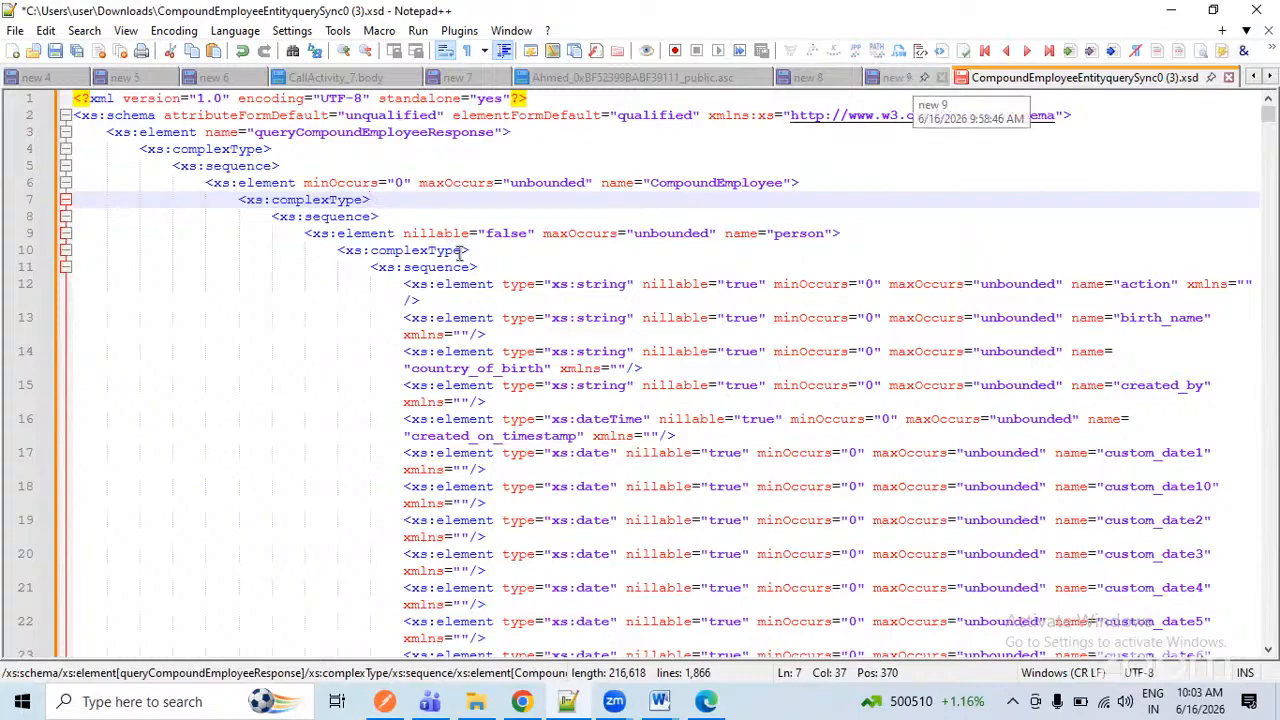
{"action": "key", "text": "ctrl+Tab"}
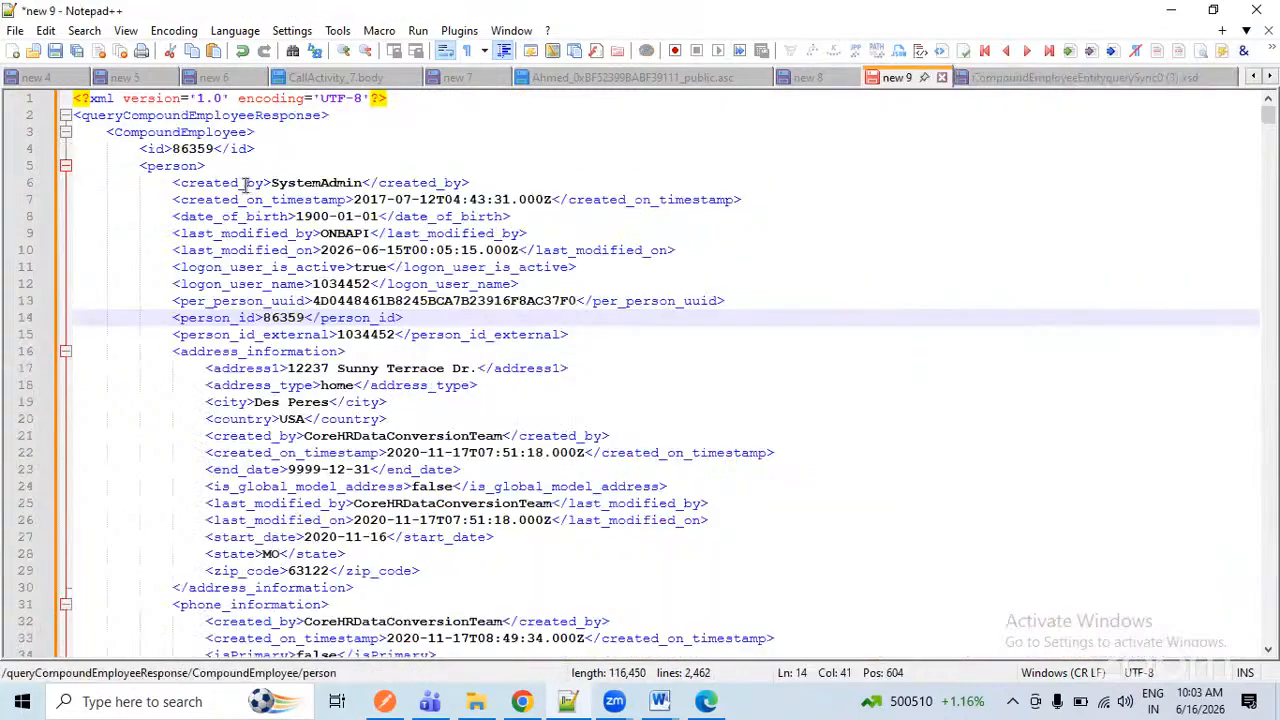
{"action": "double_click", "coordinate": [300, 185]}
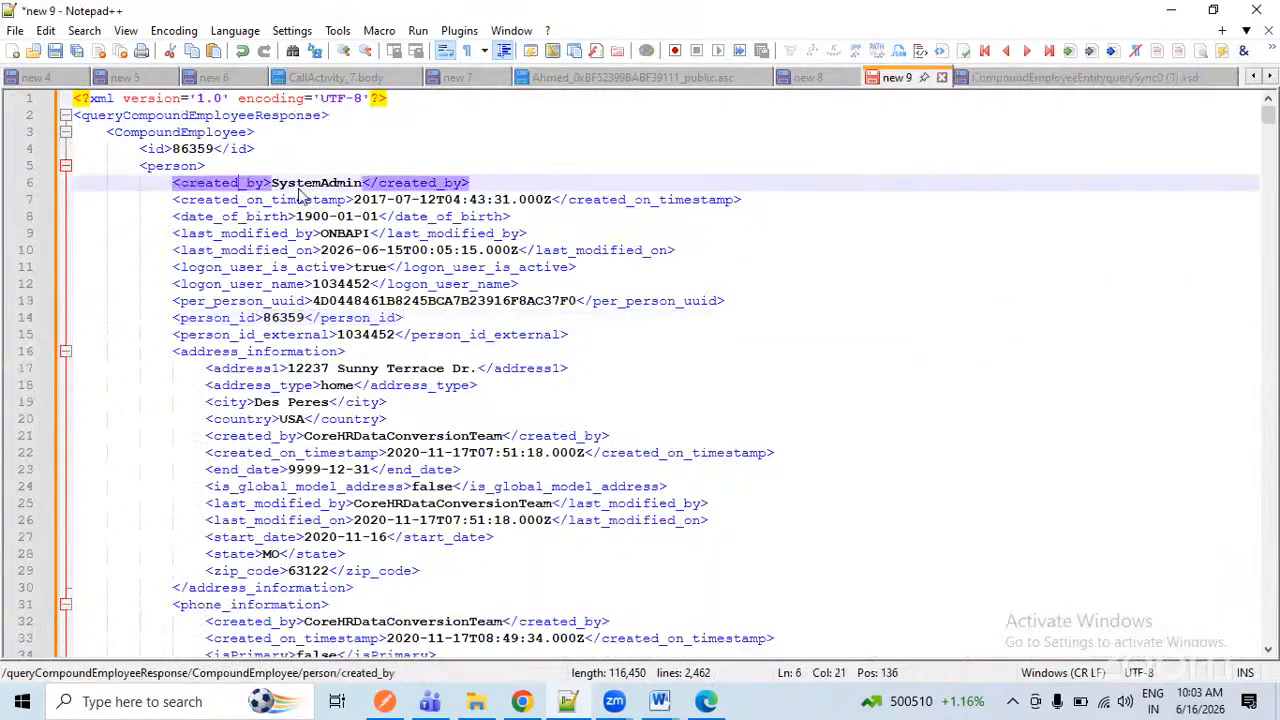
{"action": "left_click", "coordinate": [1118, 80]}
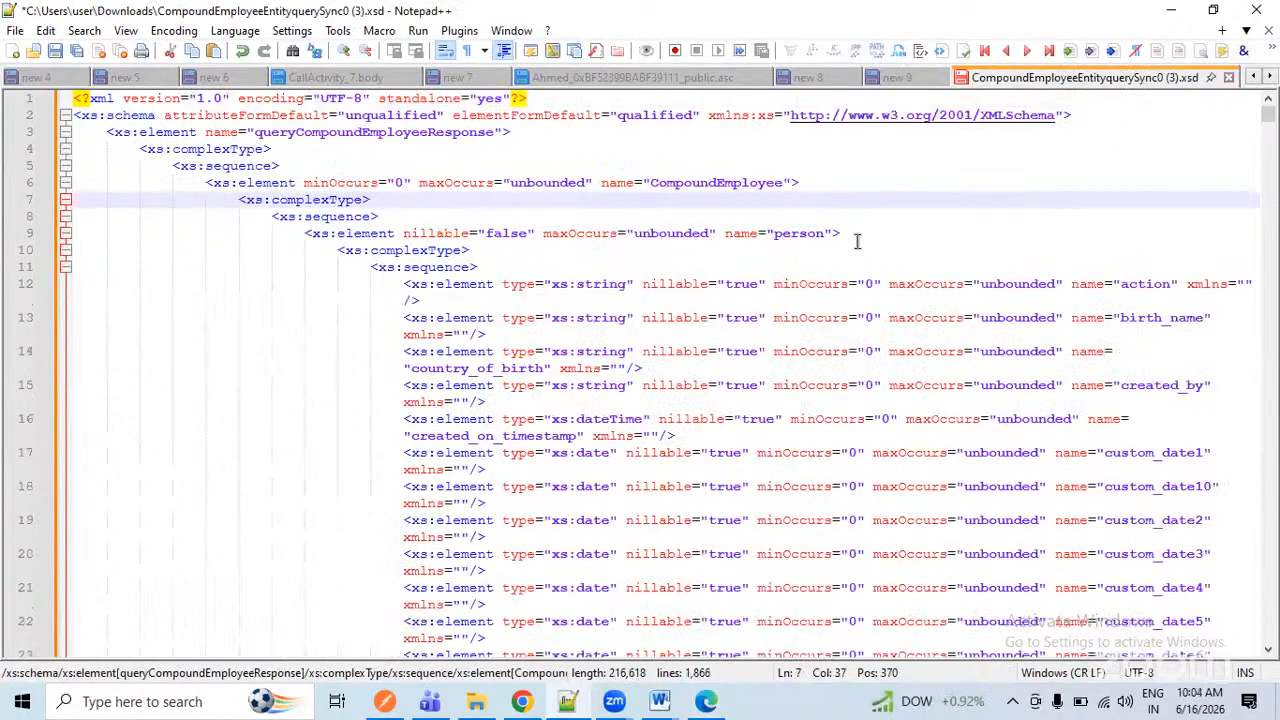
- Examine the data types and names of the person fields in the CompoundEmployee schema, including string, dateTime, date, double and long elements
{"action": "scroll", "coordinate": [857, 241], "scroll_direction": "down", "scroll_amount": 1}
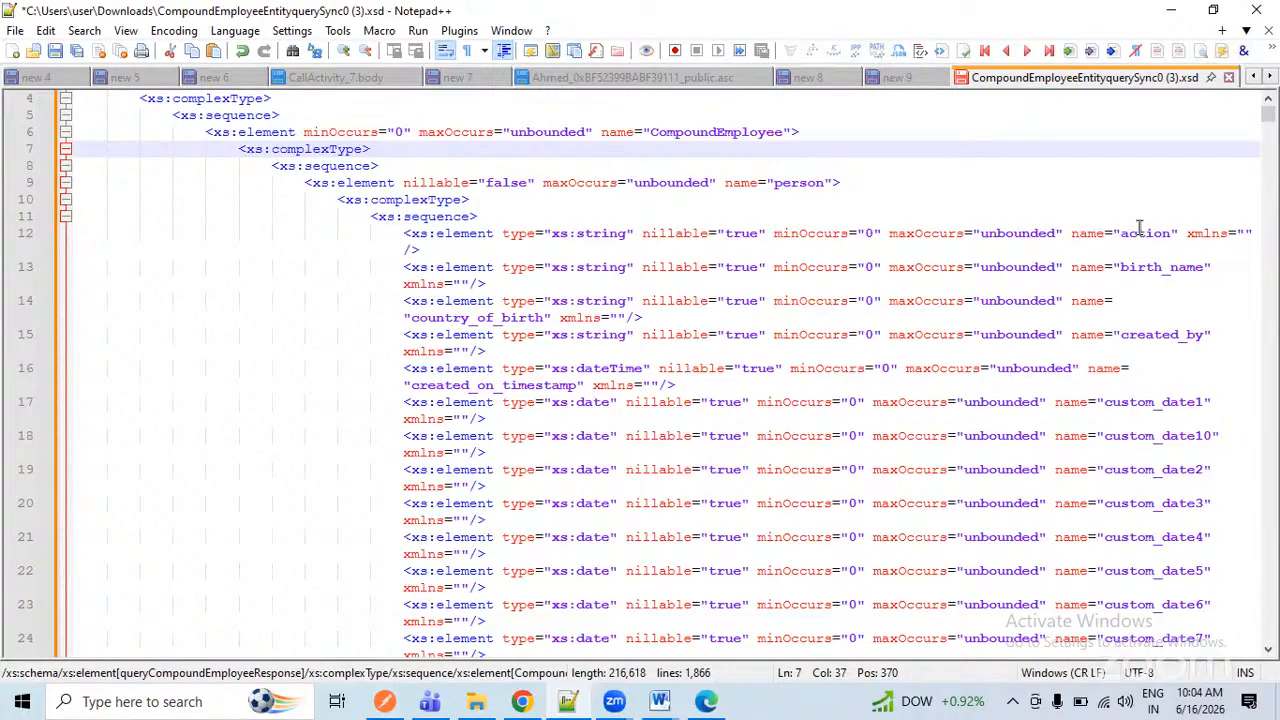
{"action": "double_click", "coordinate": [600, 233]}
{"action": "scroll", "coordinate": [598, 295], "scroll_direction": "down", "scroll_amount": 3}
{"action": "double_click", "coordinate": [602, 218]}
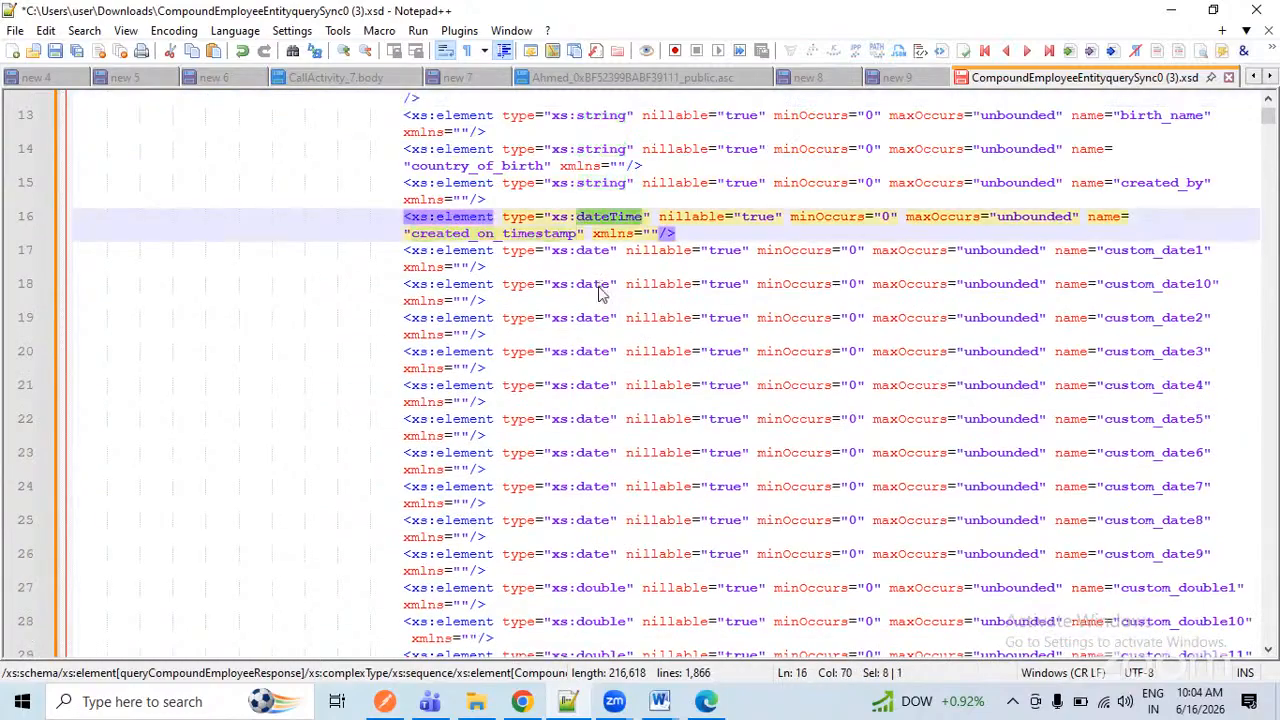
{"action": "scroll", "coordinate": [600, 290], "scroll_direction": "down", "scroll_amount": 6}
{"action": "double_click", "coordinate": [600, 317]}
{"action": "scroll", "coordinate": [600, 292], "scroll_direction": "down", "scroll_amount": 15}
{"action": "left_click", "coordinate": [600, 296]}
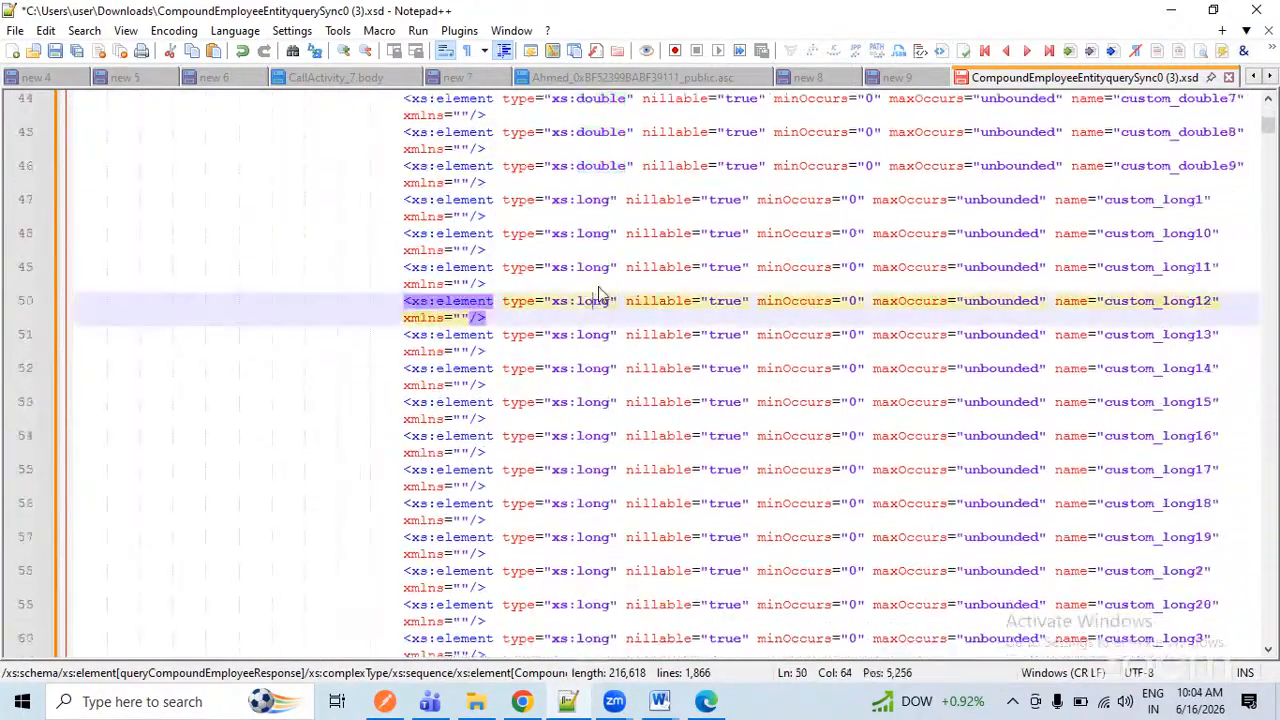
{"action": "double_click", "coordinate": [597, 300]}
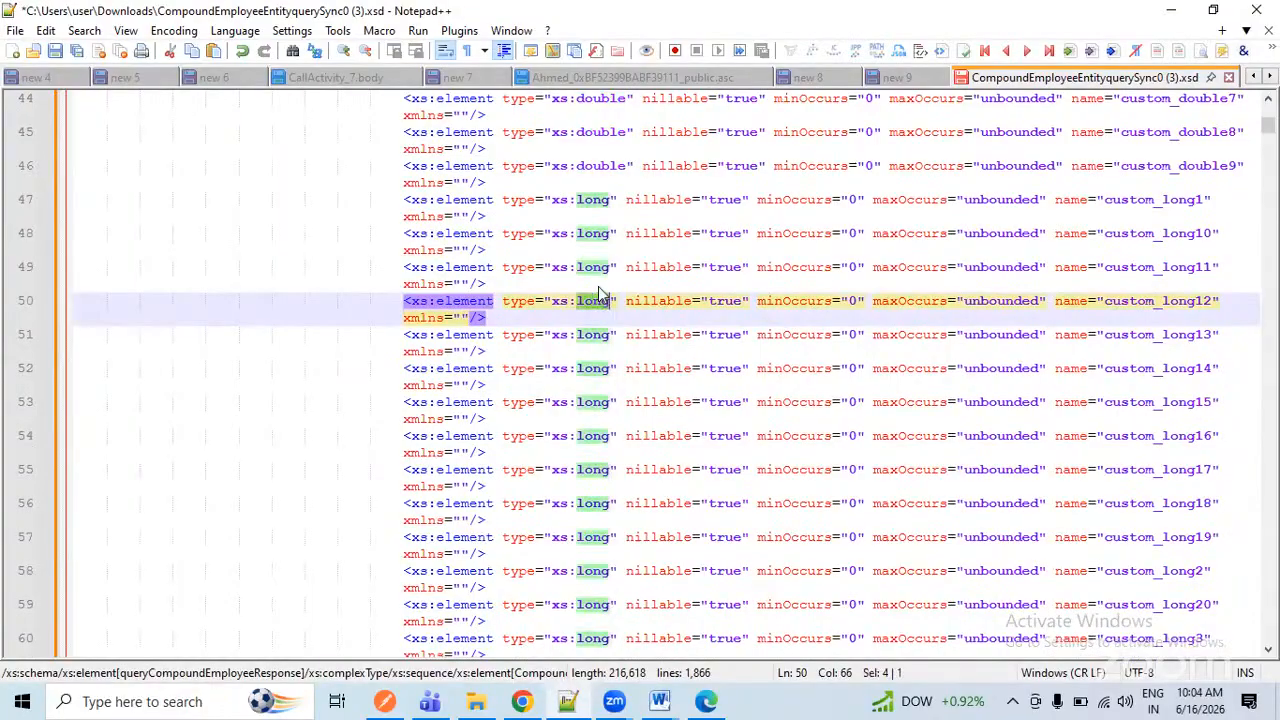
{"action": "scroll", "coordinate": [600, 295], "scroll_direction": "down", "scroll_amount": 15}
{"action": "left_click", "coordinate": [600, 286]}
{"action": "double_click", "coordinate": [600, 284]}
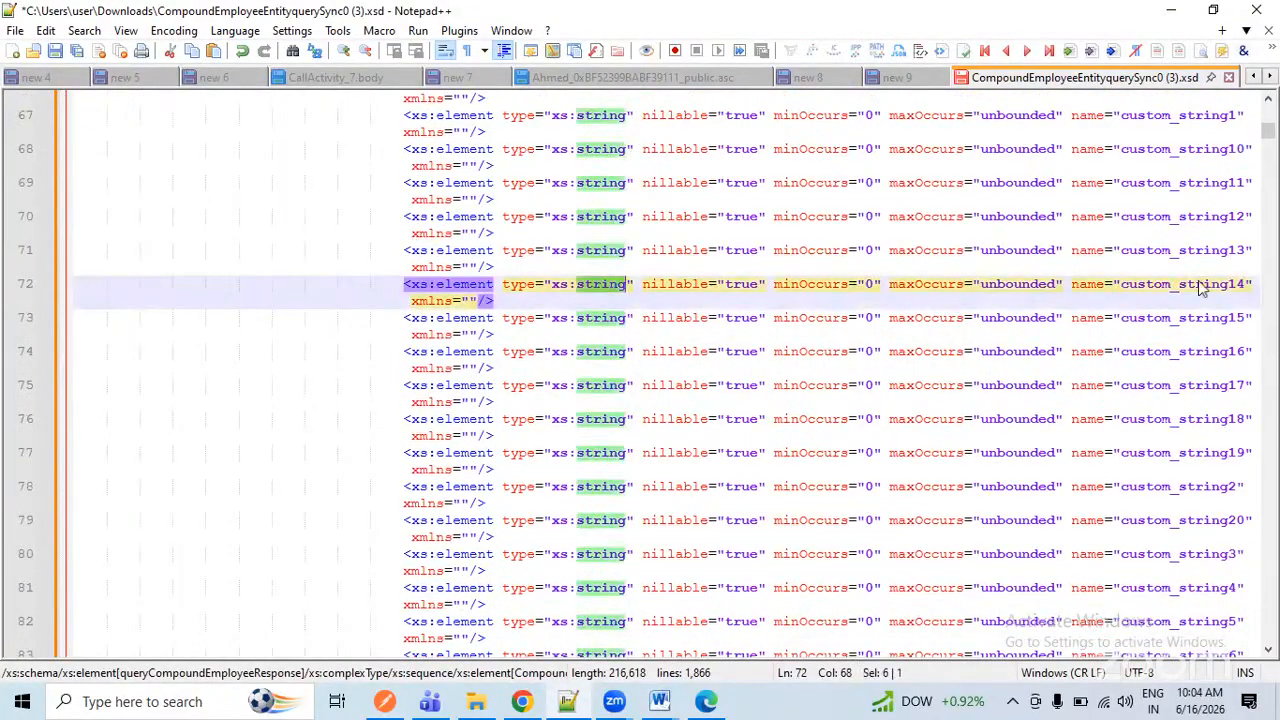
{"action": "double_click", "coordinate": [1198, 284]}
{"action": "scroll", "coordinate": [1199, 286], "scroll_direction": "up", "scroll_amount": 15}
{"action": "scroll", "coordinate": [1200, 286], "scroll_direction": "up", "scroll_amount": 10}
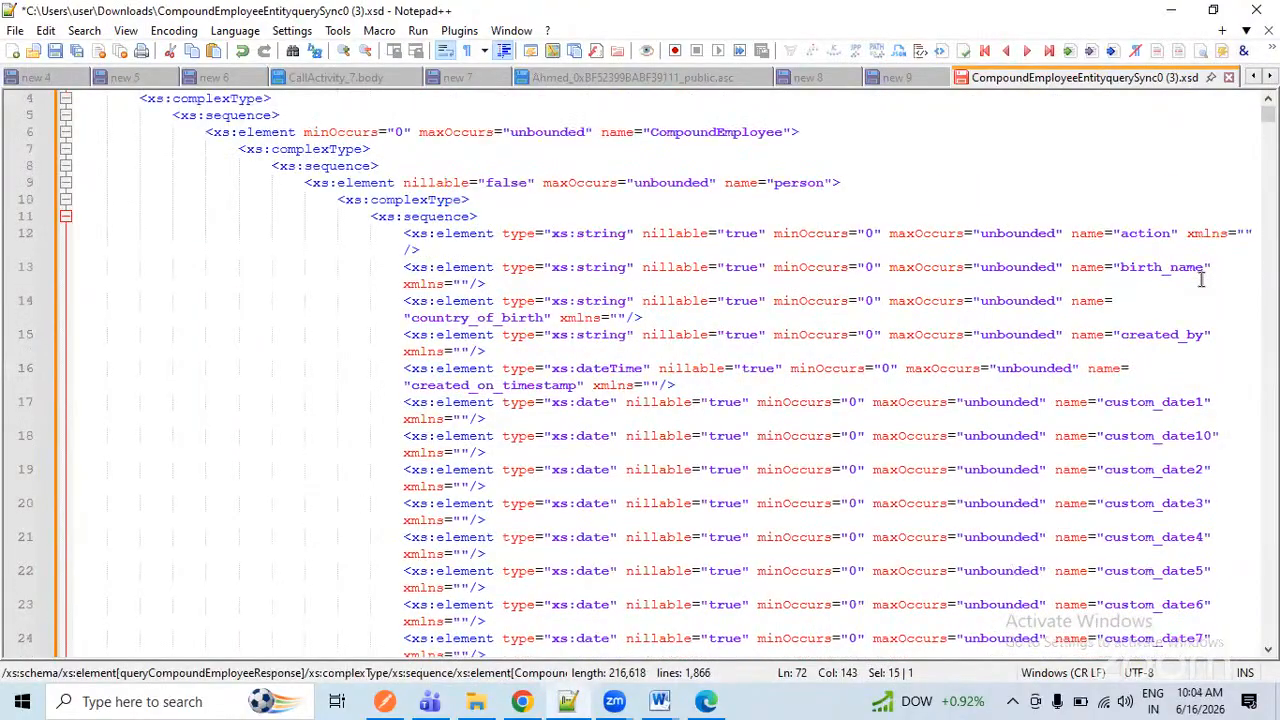
{"action": "scroll", "coordinate": [1201, 279], "scroll_direction": "up", "scroll_amount": 1}
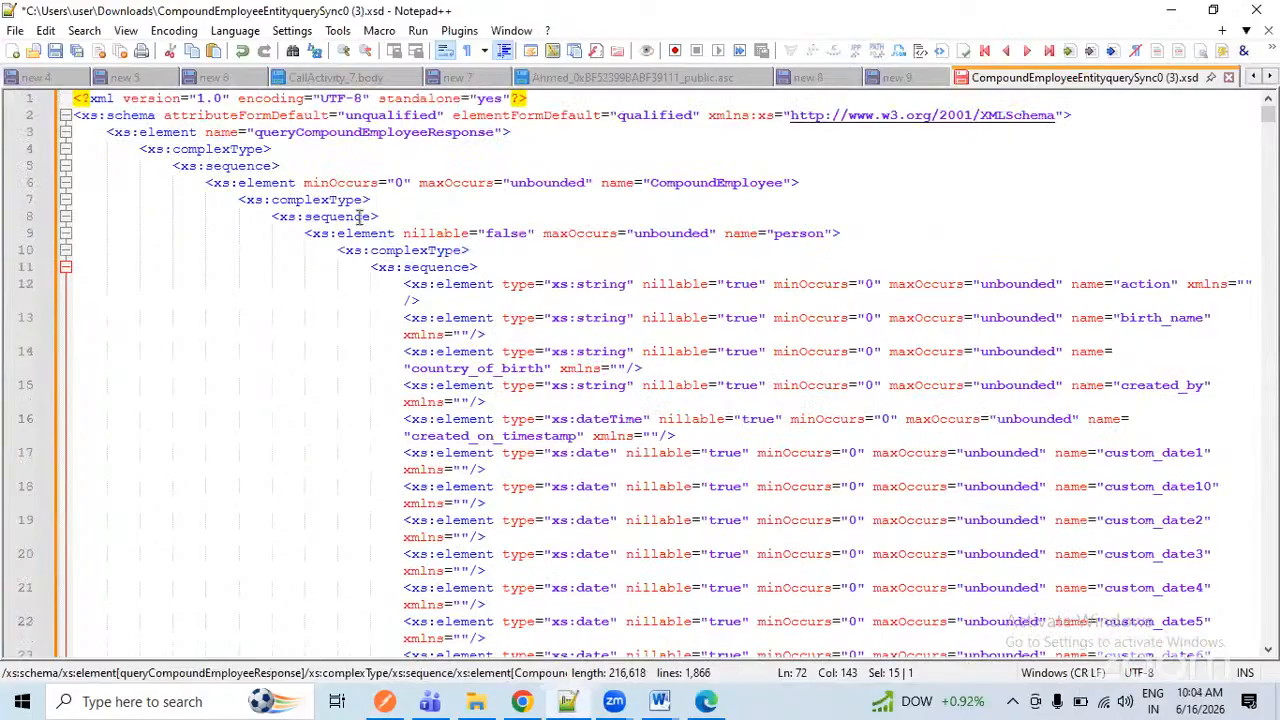
- Compare the CompoundEmployee and person elements of the schema with the matching nodes in the new 9 sample XML
{"action": "double_click", "coordinate": [728, 185]}
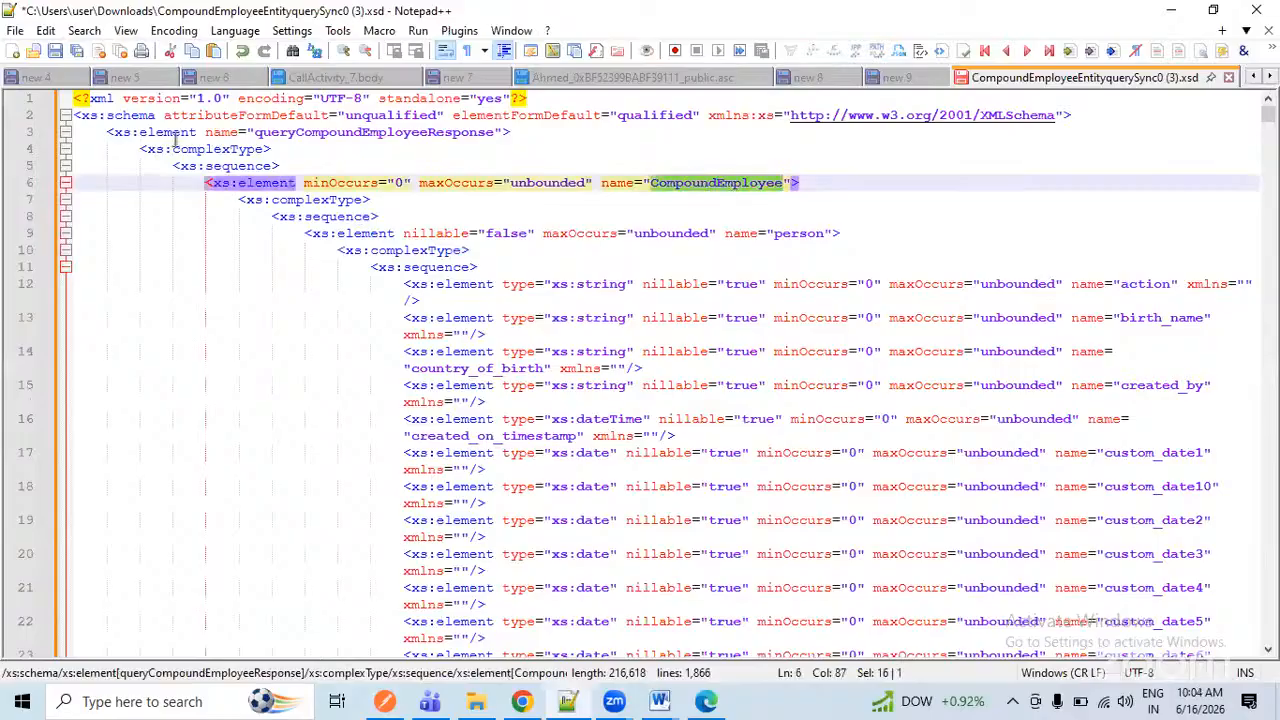
{"action": "left_click", "coordinate": [900, 78]}
{"action": "left_click", "coordinate": [188, 132]}
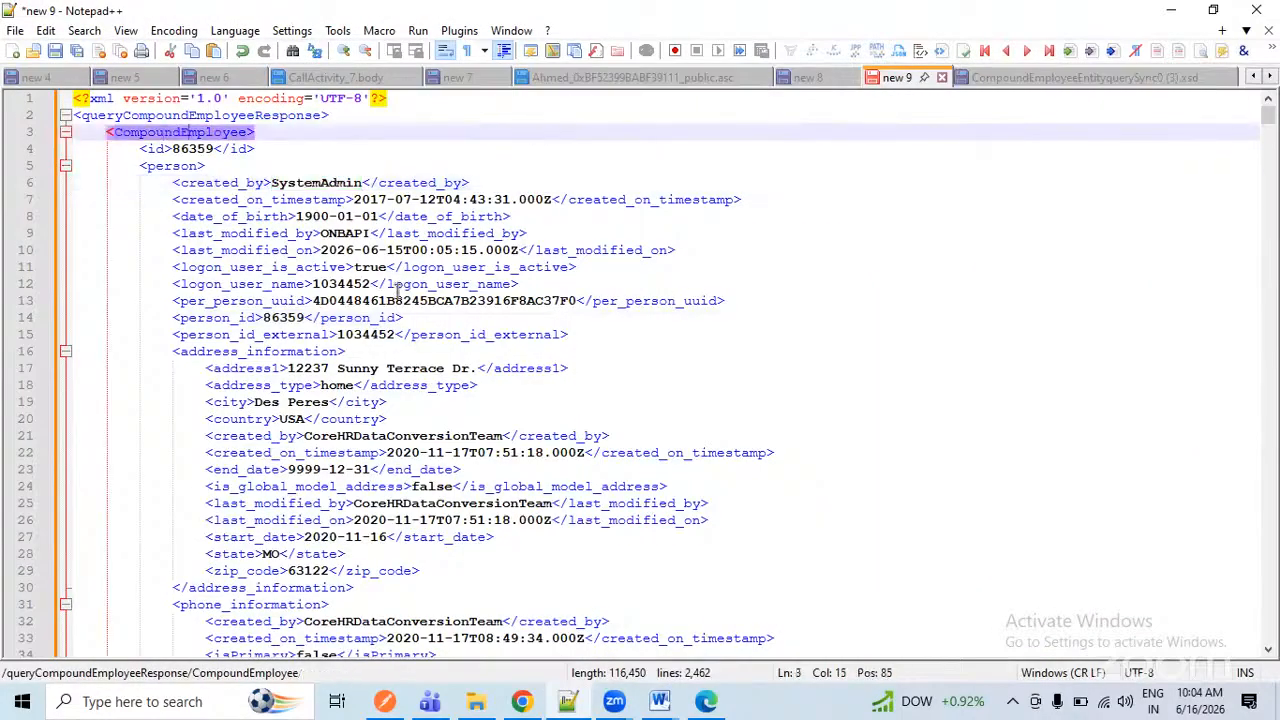
{"action": "left_click", "coordinate": [180, 166]}
{"action": "left_click", "coordinate": [1085, 78]}
{"action": "left_click", "coordinate": [756, 183]}
{"action": "double_click", "coordinate": [800, 234]}
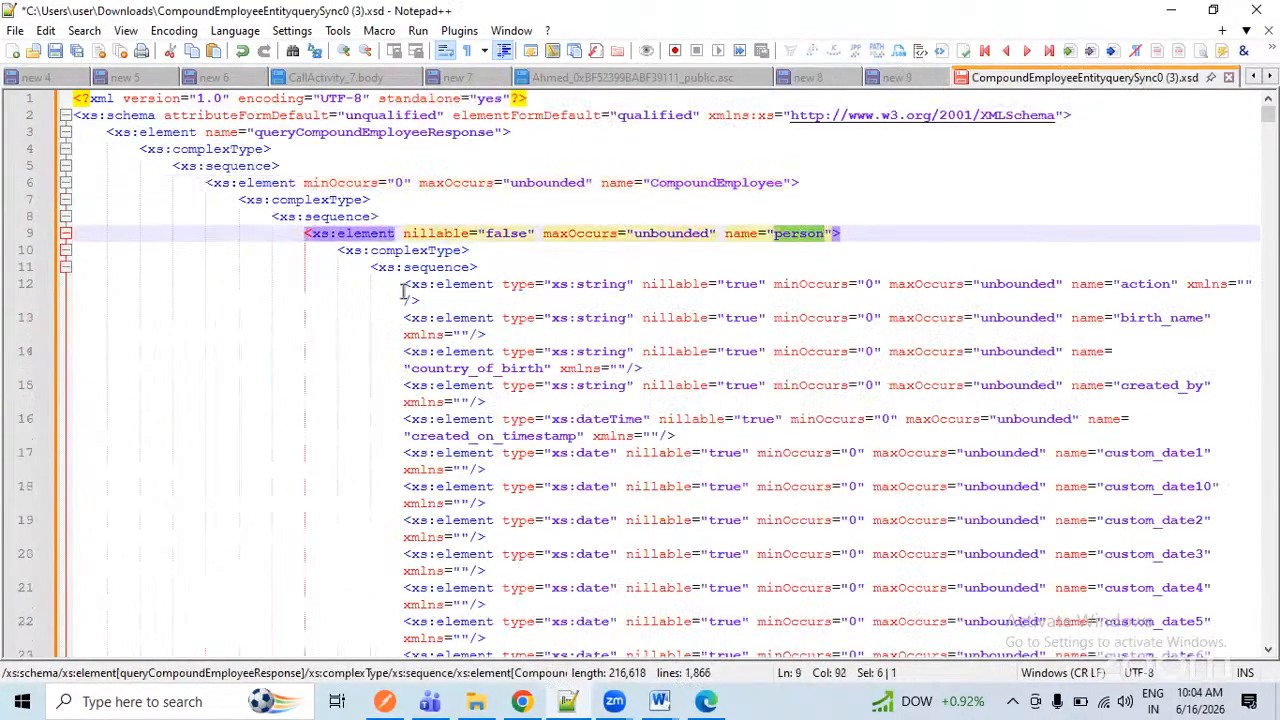
- Compare the employment_information node in the new 9 sample XML with its complexType definition in the CompoundEmployee schema
{"action": "scroll", "coordinate": [497, 318], "scroll_direction": "down", "scroll_amount": 15}
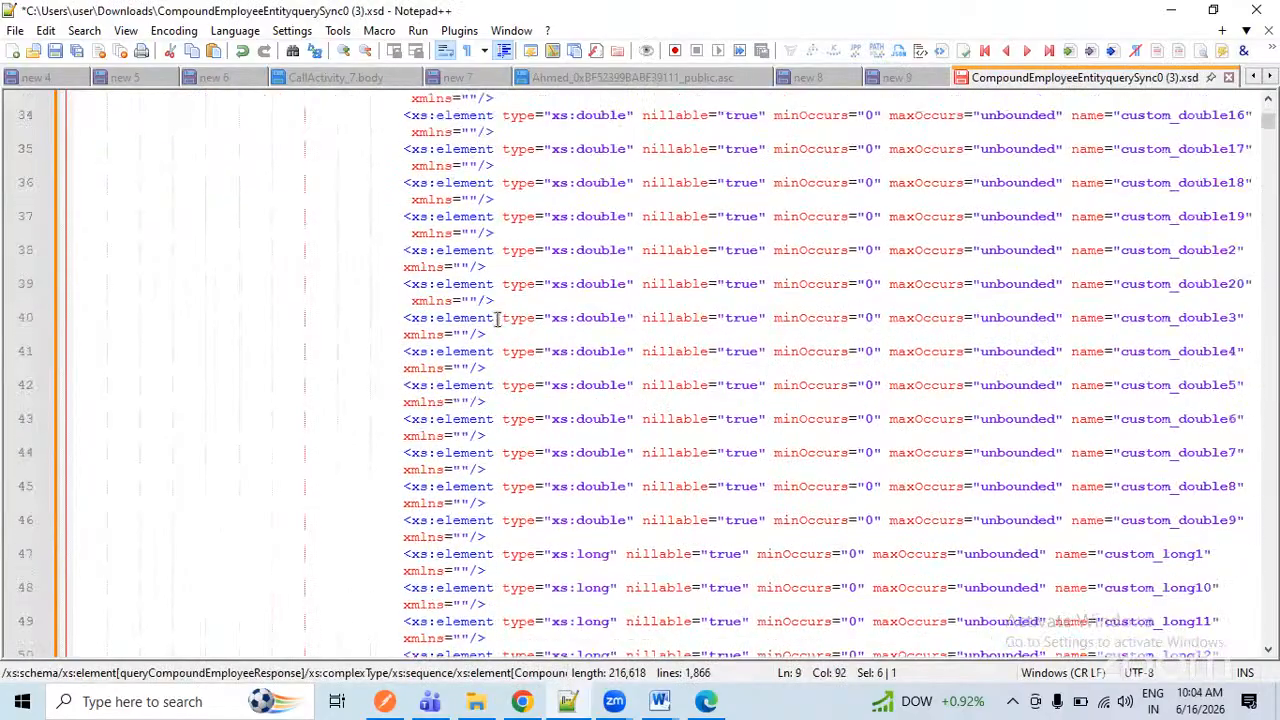
{"action": "scroll", "coordinate": [497, 318], "scroll_direction": "down", "scroll_amount": 20}
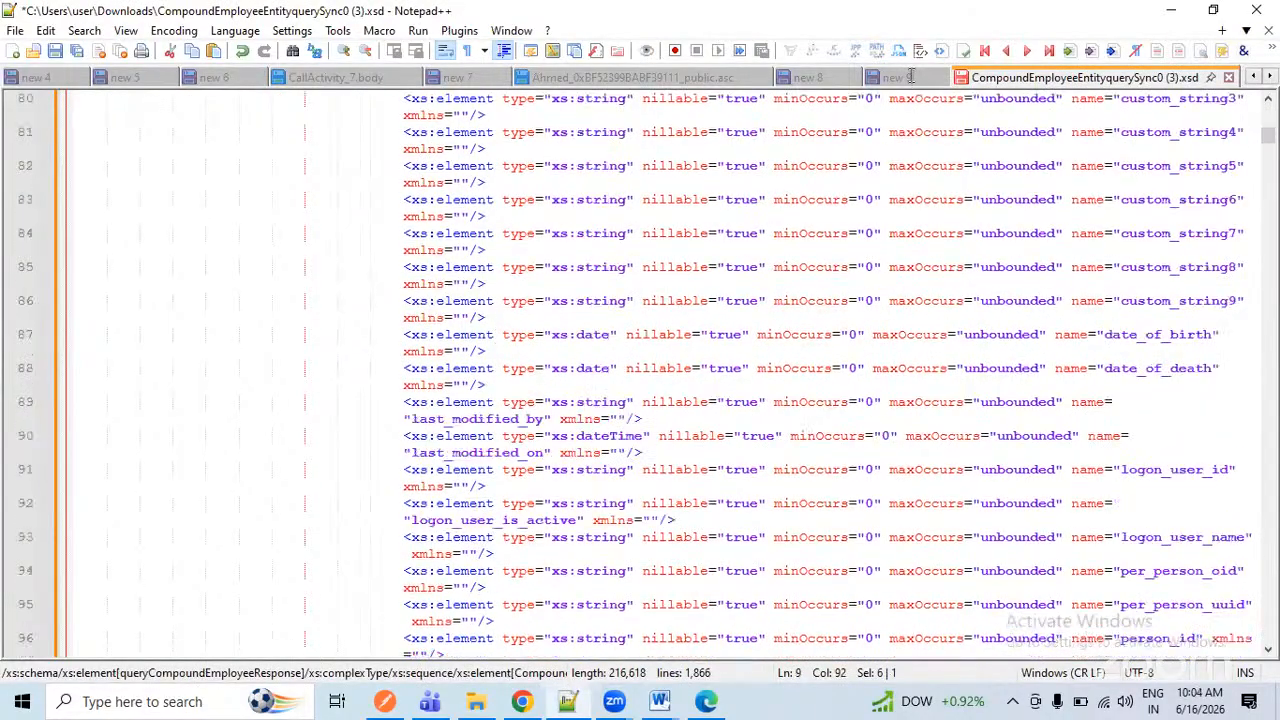
{"action": "key", "text": "ctrl+Tab"}
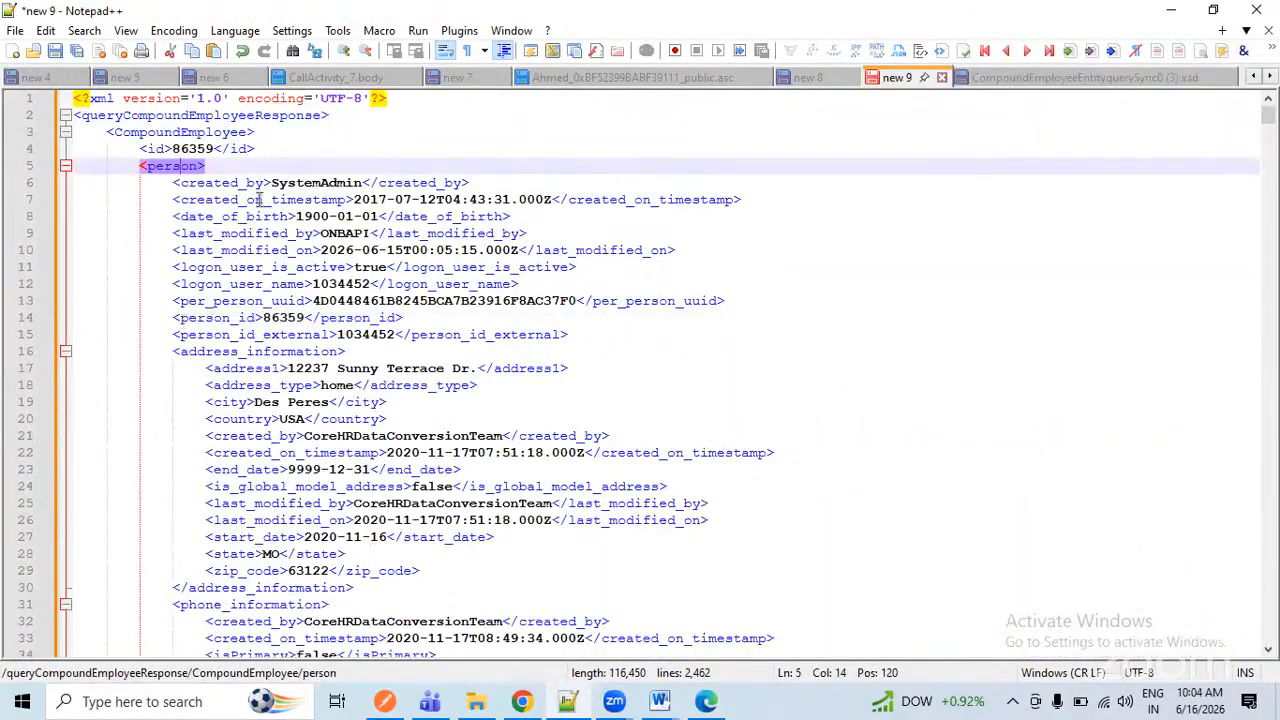
{"action": "scroll", "coordinate": [260, 200], "scroll_direction": "down", "scroll_amount": 17}
{"action": "double_click", "coordinate": [364, 201]}
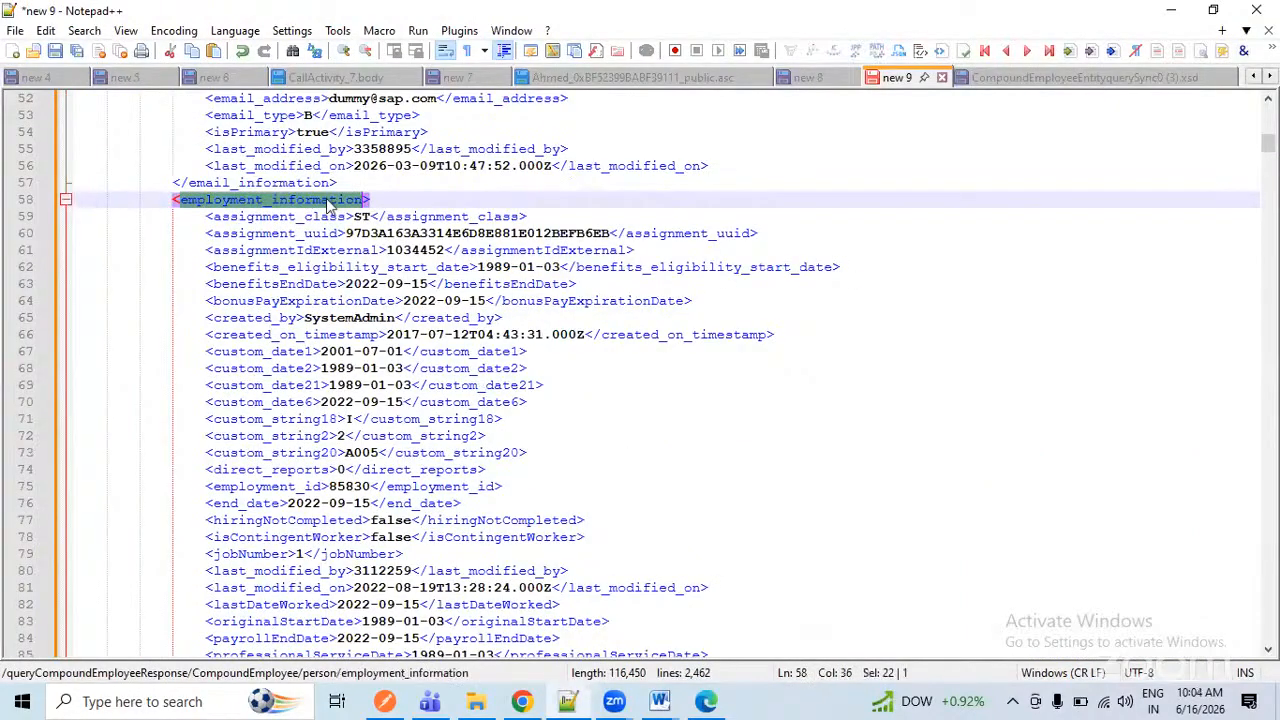
{"action": "left_click", "coordinate": [391, 198]}
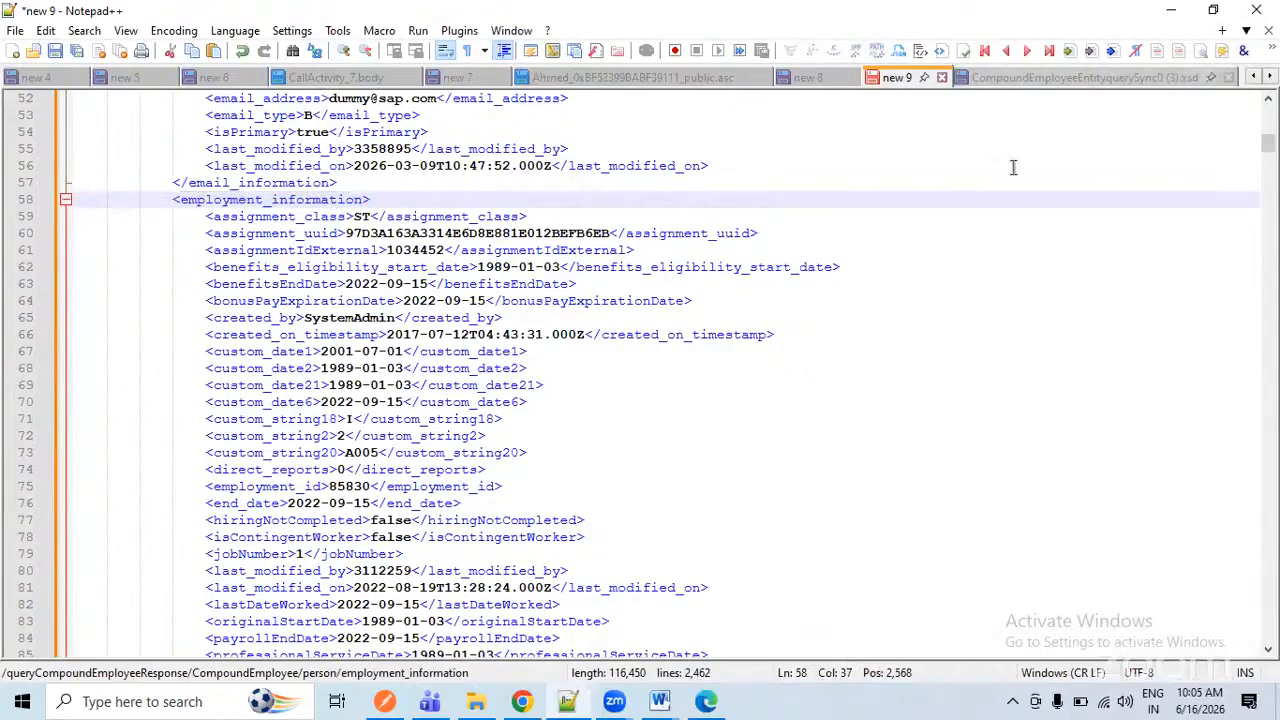
{"action": "key", "text": "ctrl+Tab"}
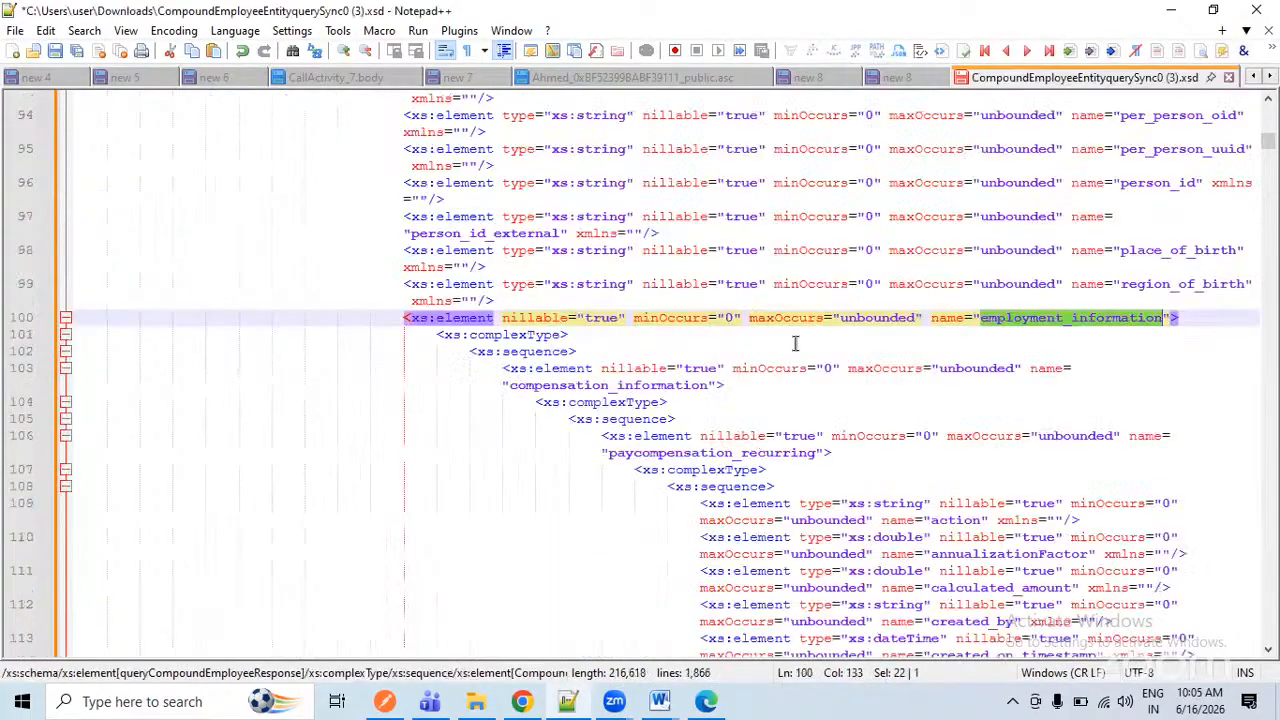
{"action": "left_click", "coordinate": [795, 343]}
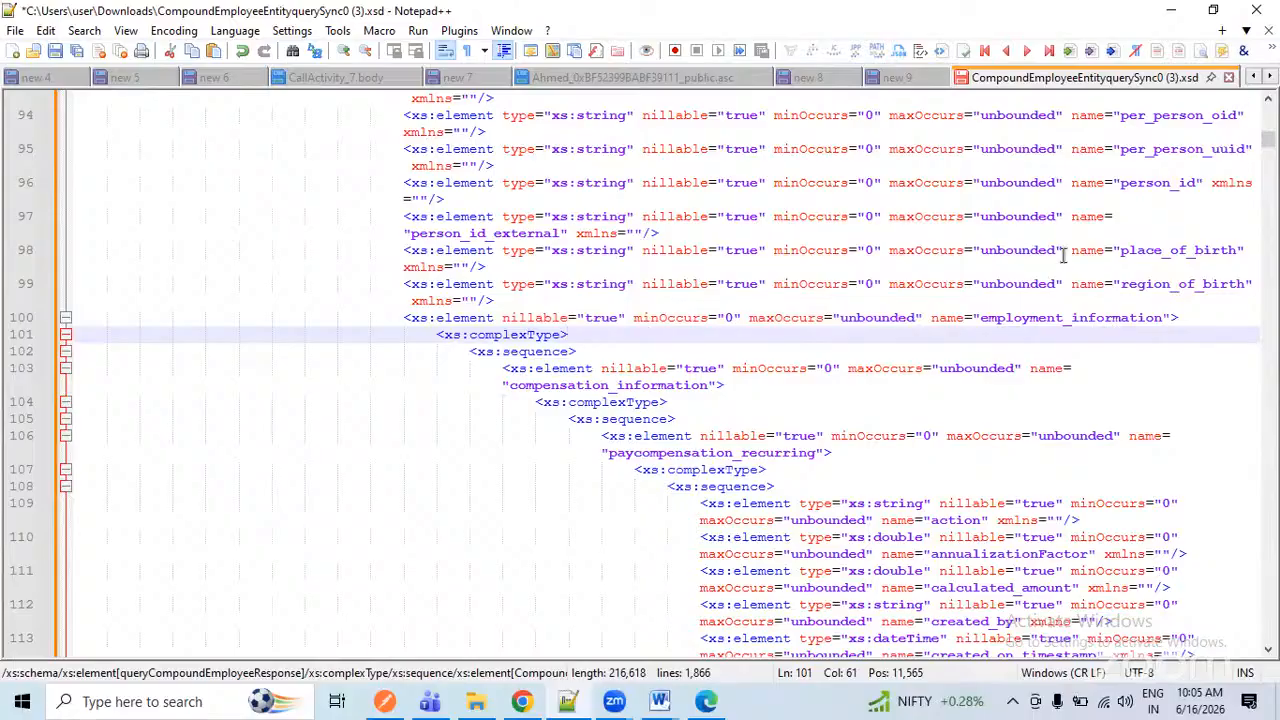
{"action": "left_click", "coordinate": [538, 335]}
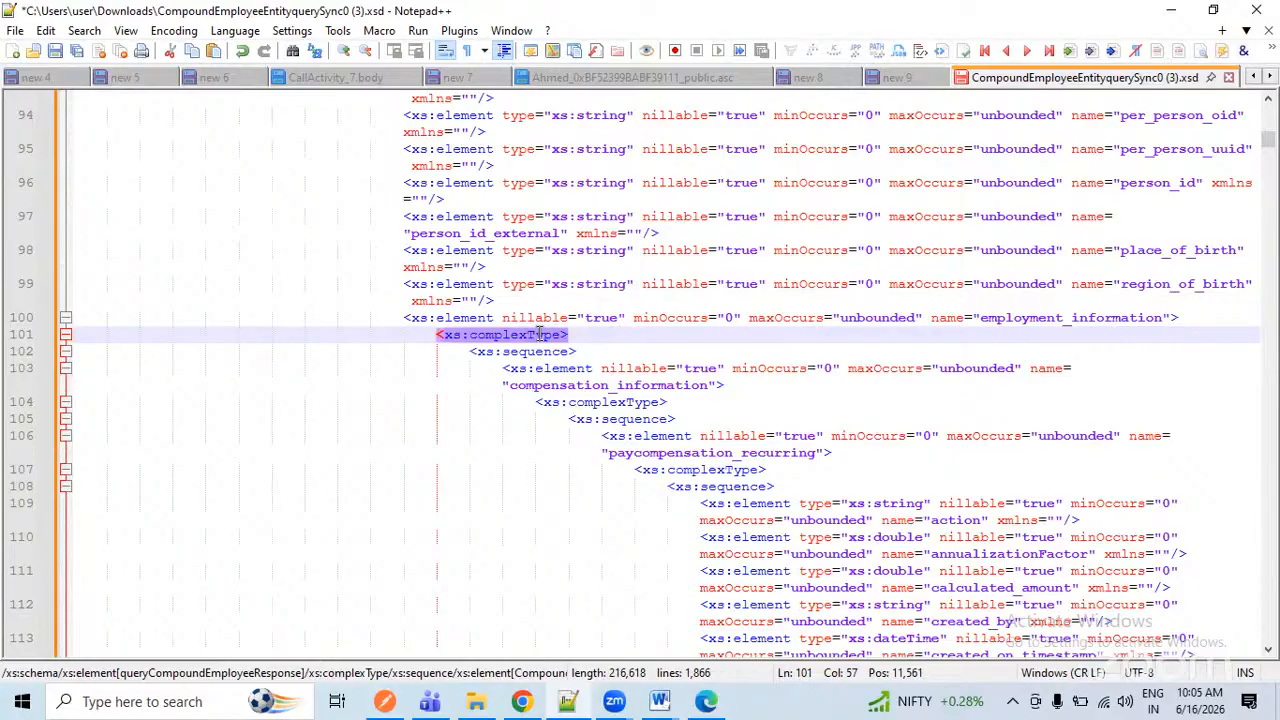
- Review the schema back up to its root element and close the CompoundEmployee XSD file without saving the formatting
{"action": "scroll", "coordinate": [538, 335], "scroll_direction": "up", "scroll_amount": 5}
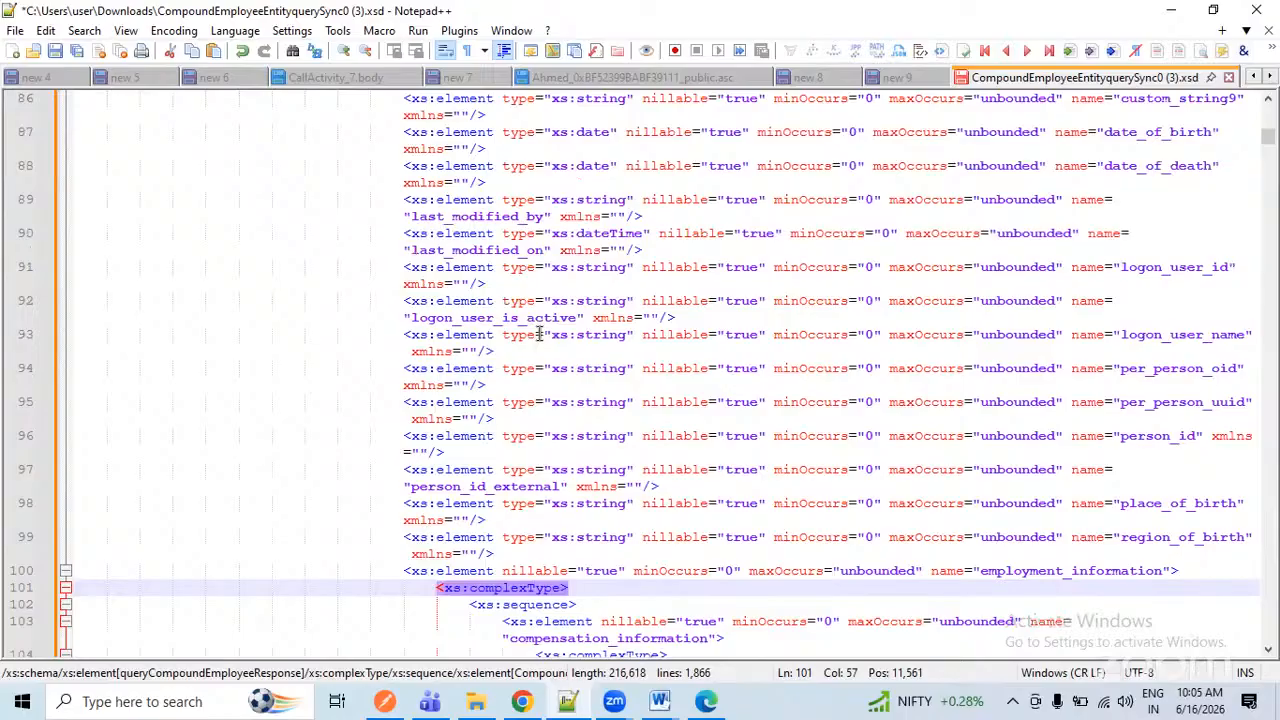
{"action": "scroll", "coordinate": [538, 335], "scroll_direction": "up", "scroll_amount": 20}
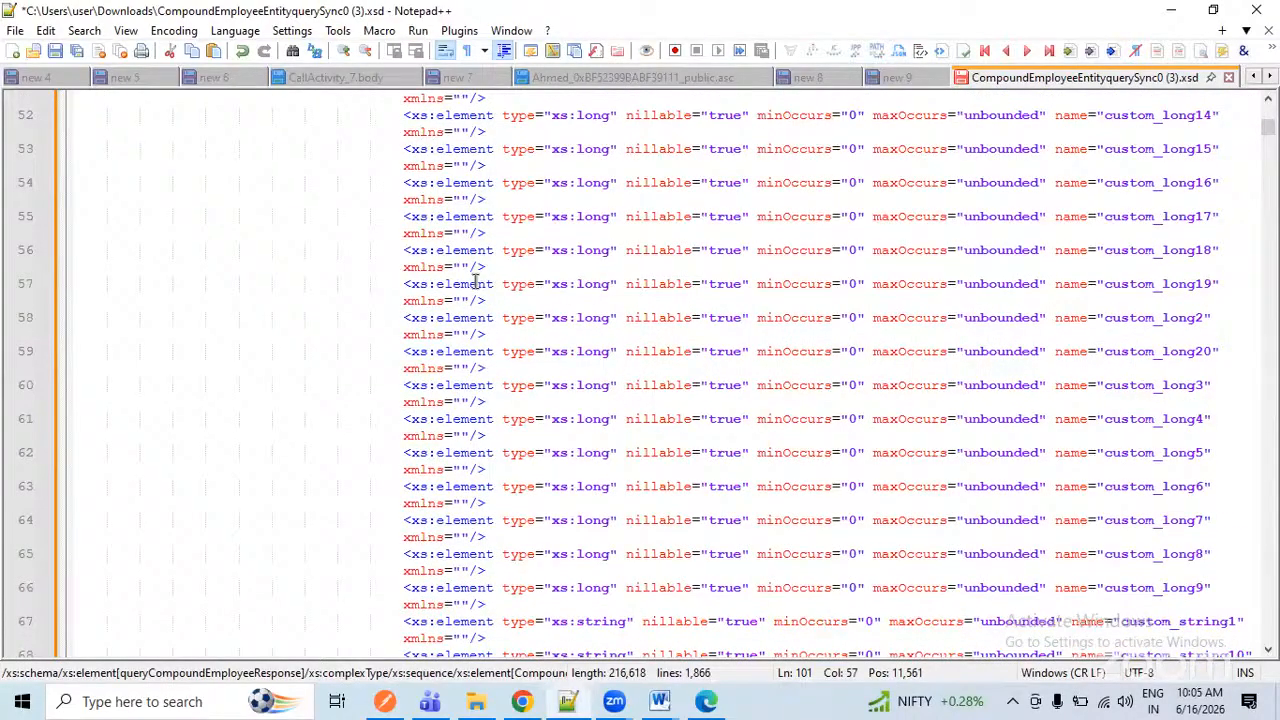
{"action": "scroll", "coordinate": [476, 283], "scroll_direction": "up", "scroll_amount": 6}
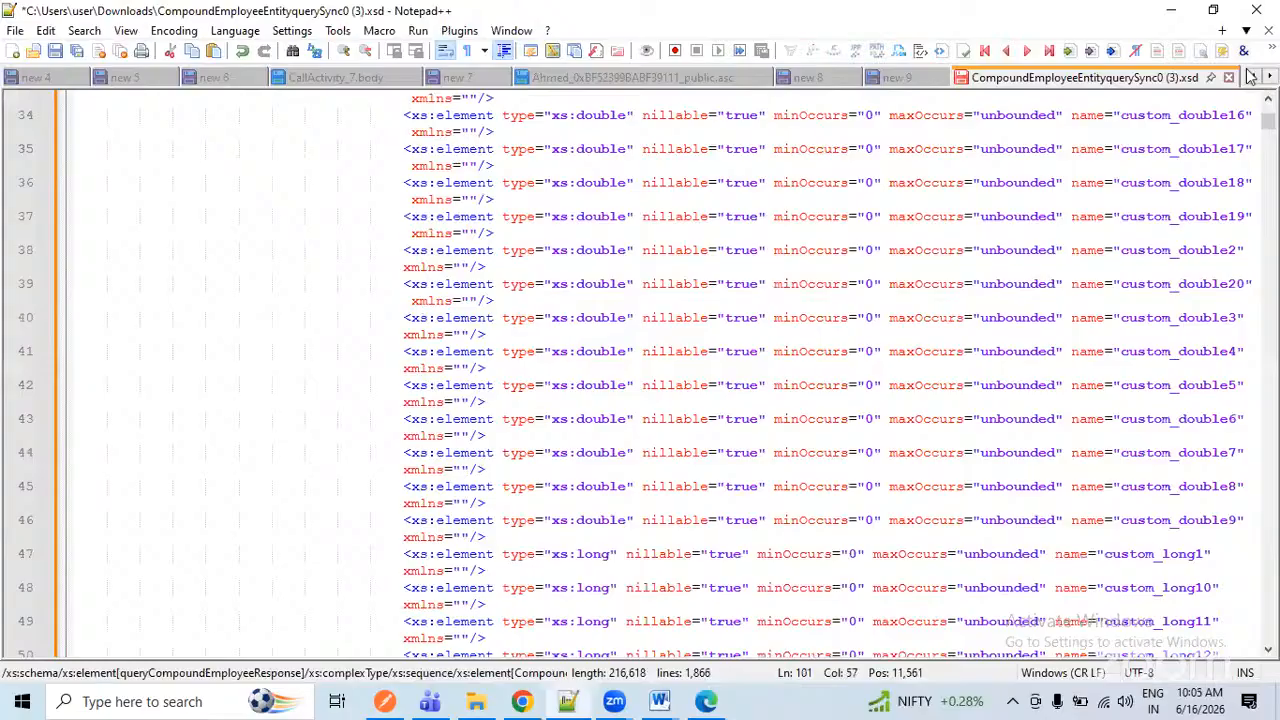
{"action": "scroll", "coordinate": [635, 353], "scroll_direction": "up", "scroll_amount": 11}
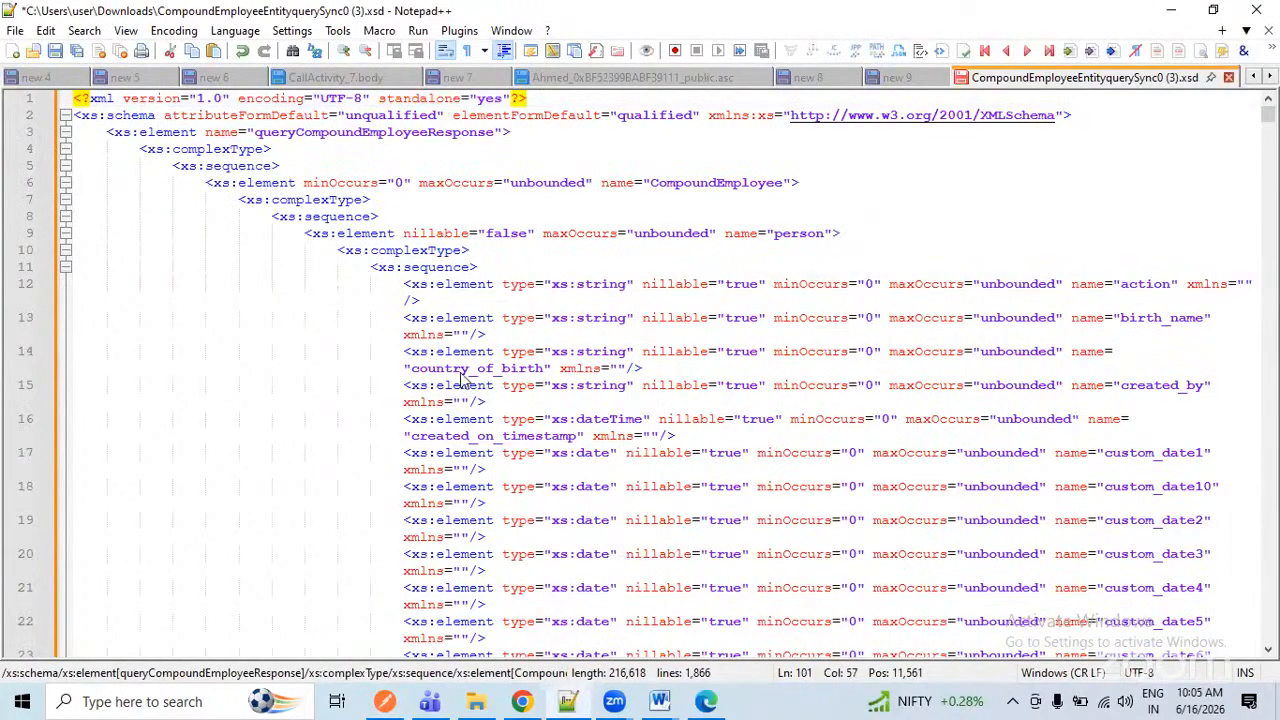
{"action": "key", "text": "ctrl+w"}
{"action": "key", "text": "n"}
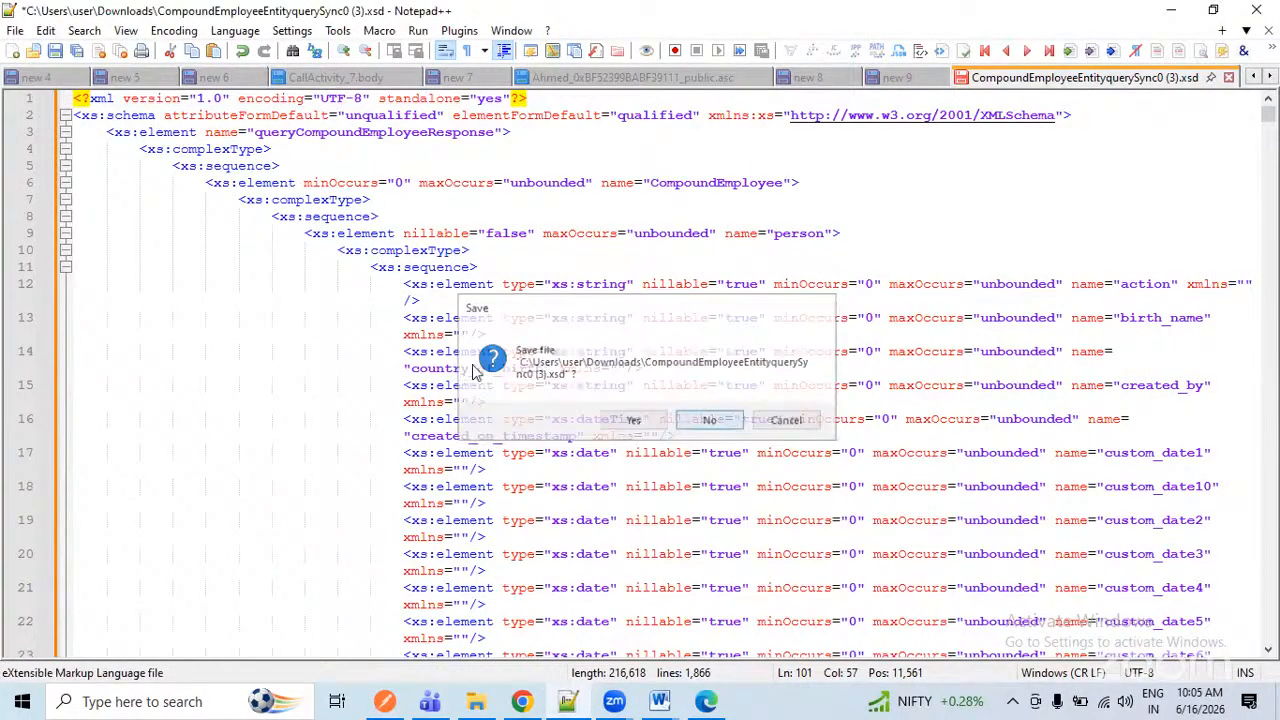
- In Integration Suite, upload CompoundEmployeeEntityquerySync0 (3).xsd from Downloads as the source message and expand its person node
{"action": "key", "text": "alt+Tab"}
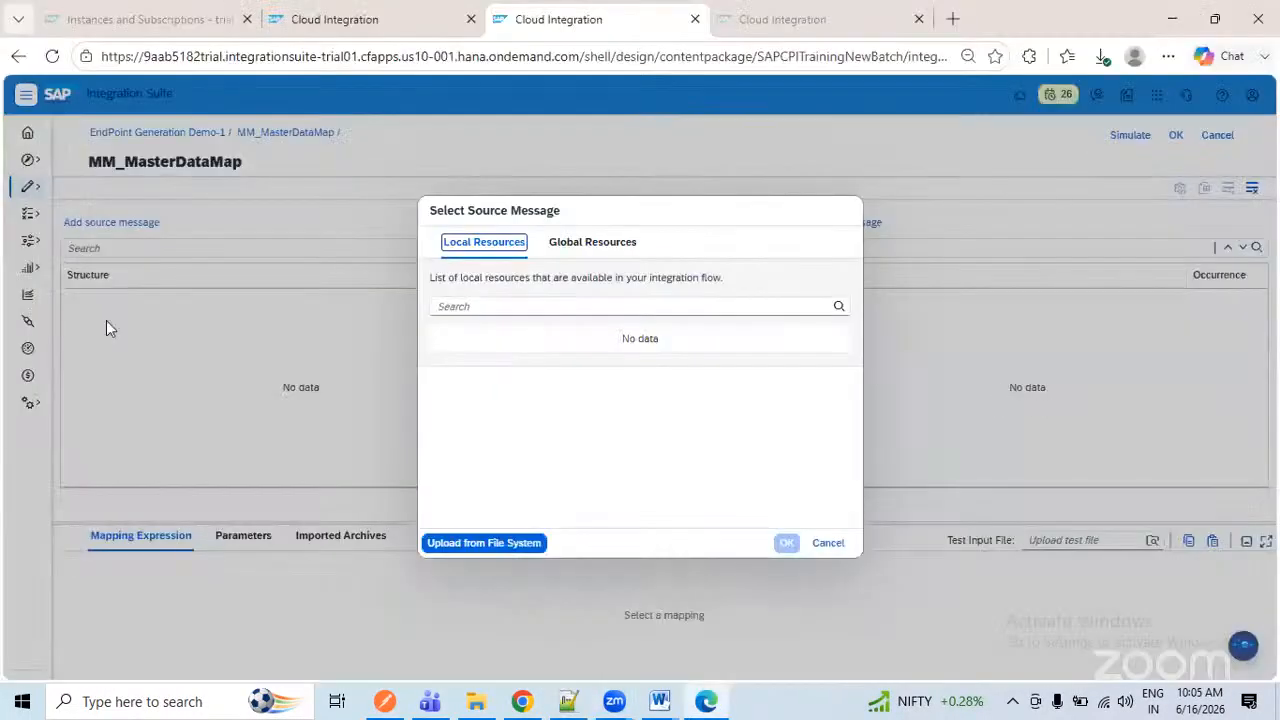
{"action": "left_click", "coordinate": [484, 543]}
{"action": "left_click", "coordinate": [89, 163]}
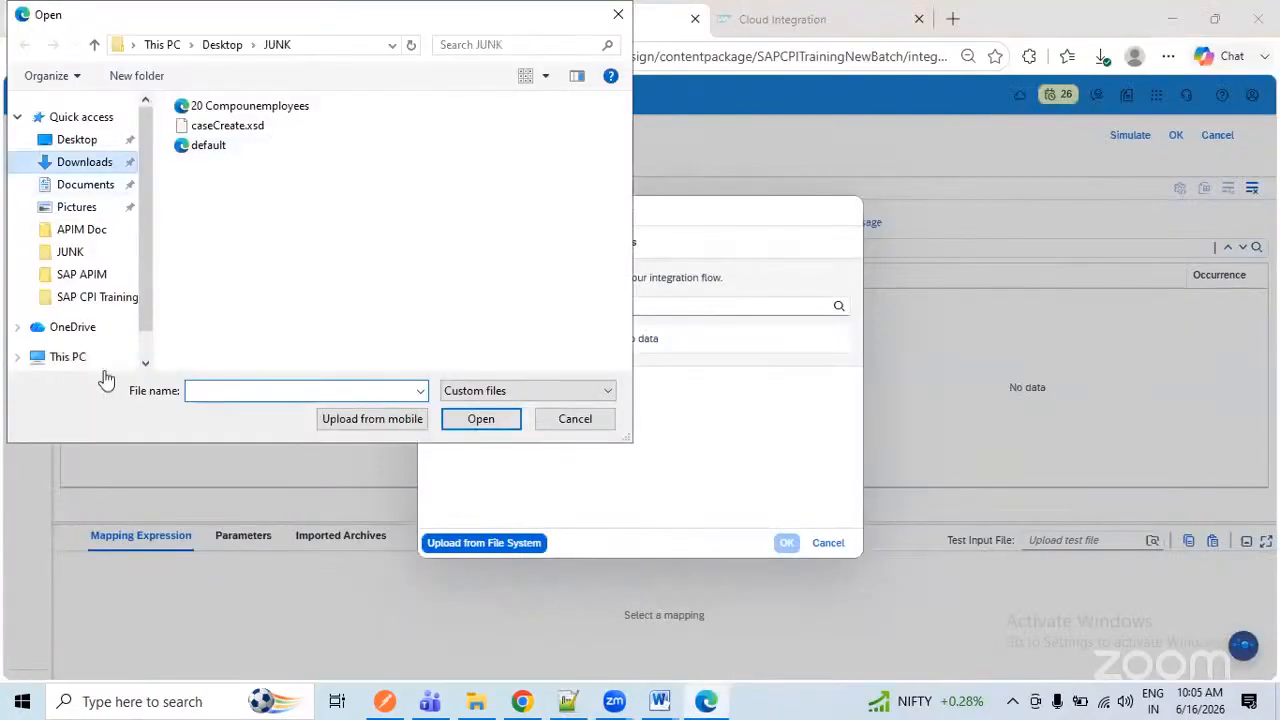
{"action": "double_click", "coordinate": [297, 177]}
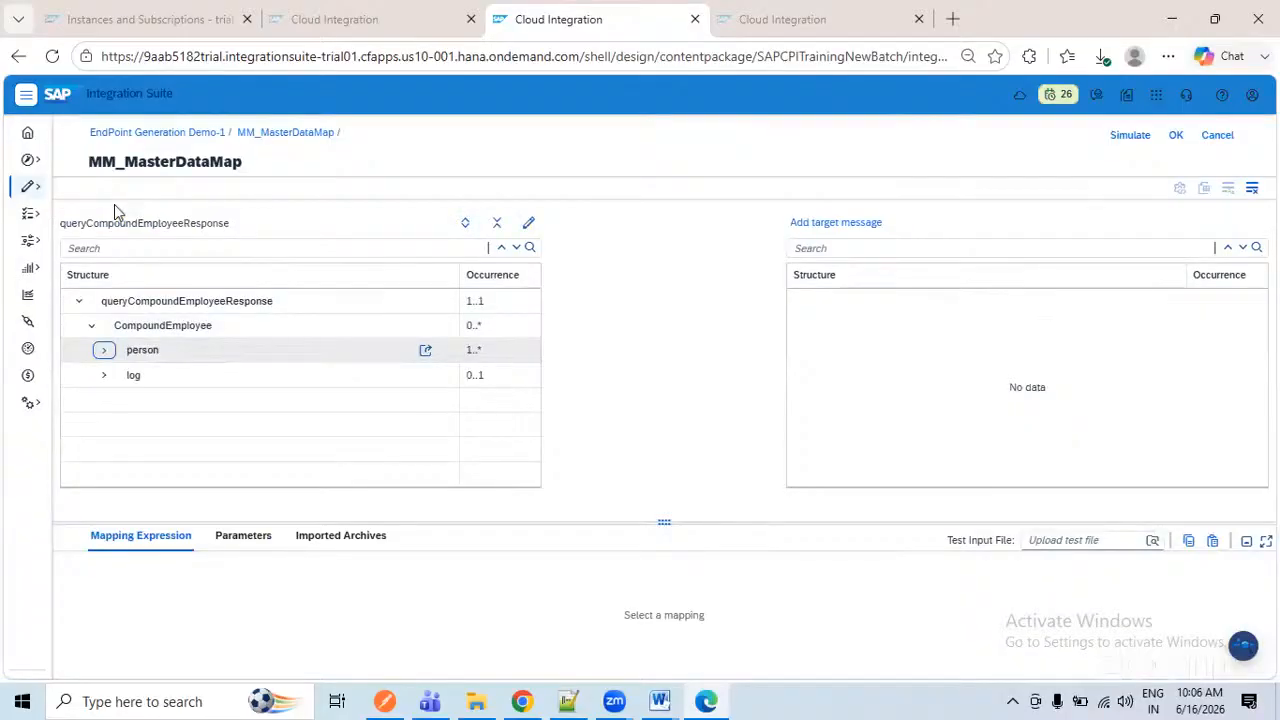
{"action": "left_click", "coordinate": [104, 350]}
{"action": "scroll", "coordinate": [290, 400], "scroll_direction": "down", "scroll_amount": 10}
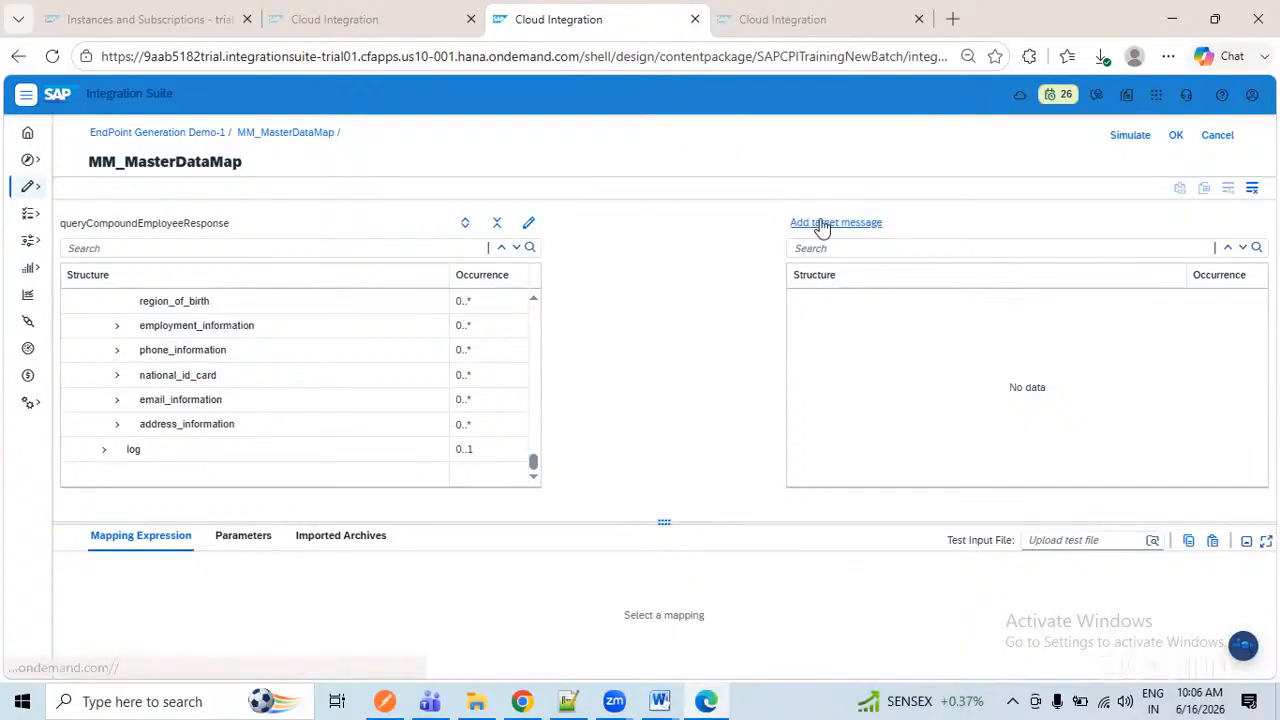
- Switch to Notepad++ and examine the first Employee record of the Employeelist XML in the new 7 file
{"action": "key", "text": "alt+Tab"}
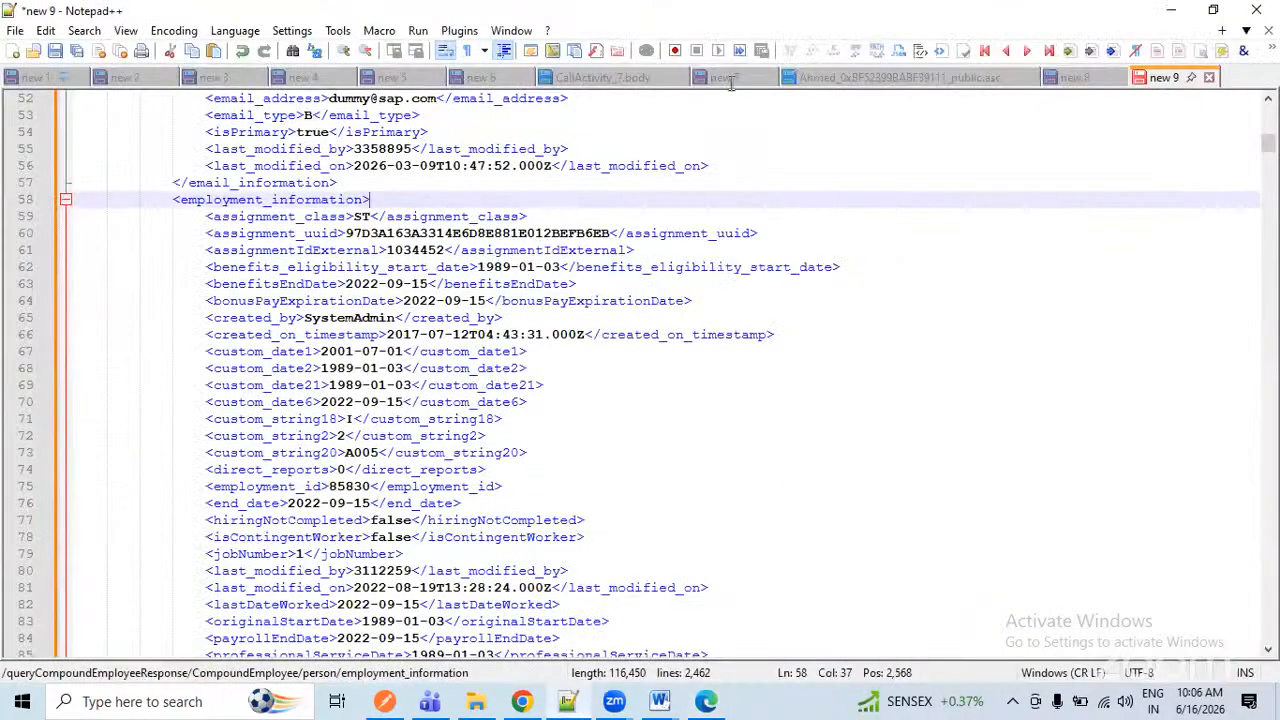
{"action": "key", "text": "ctrl+Tab"}
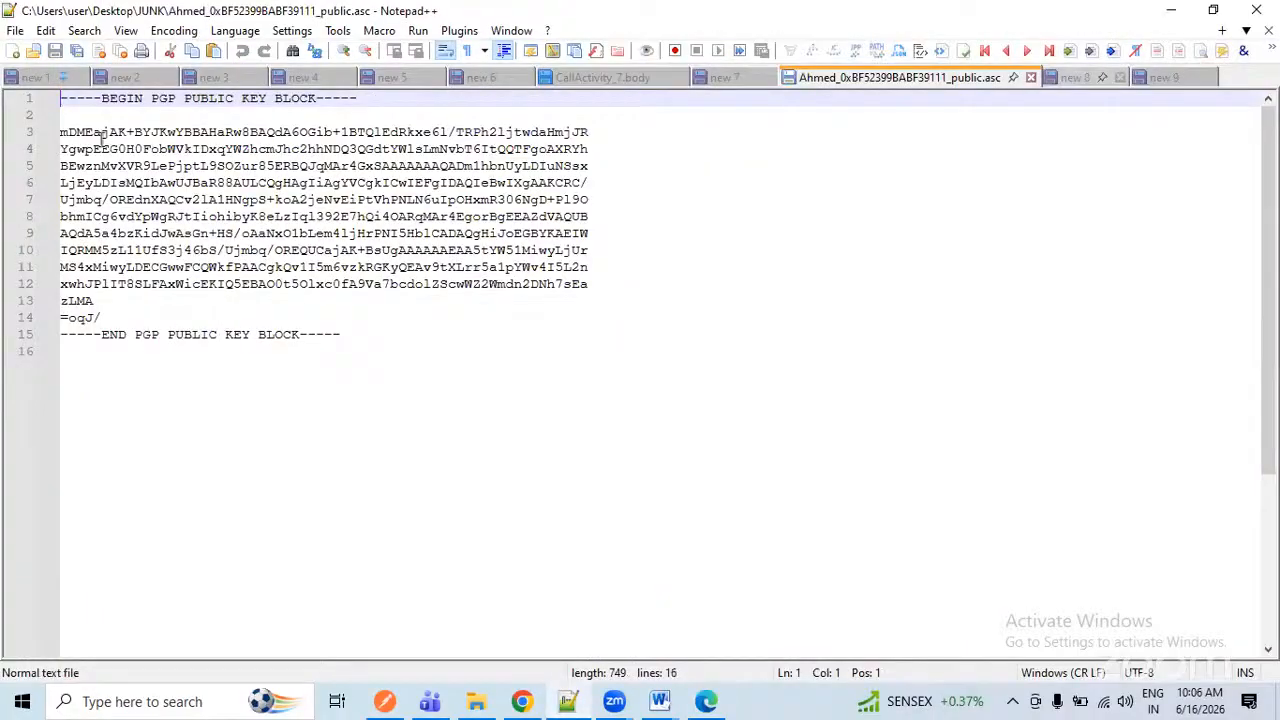
{"action": "key", "text": "ctrl+Tab"}
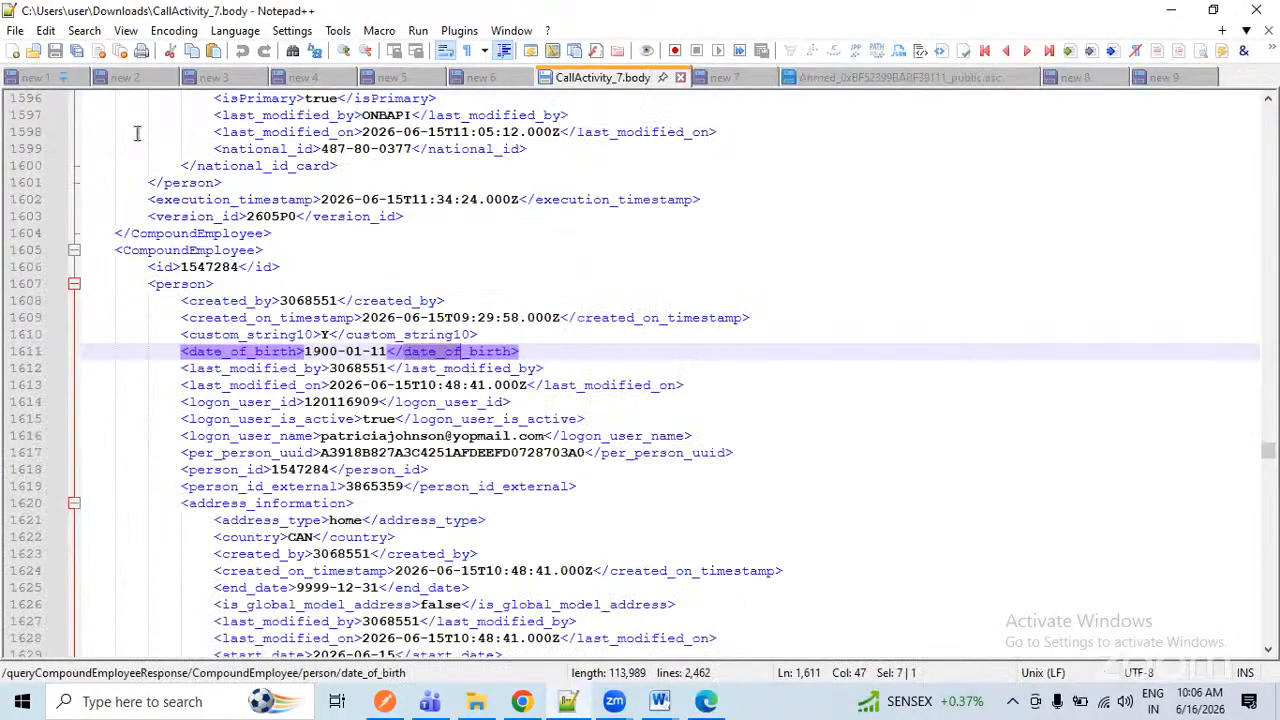
{"action": "key", "text": "ctrl+Tab"}
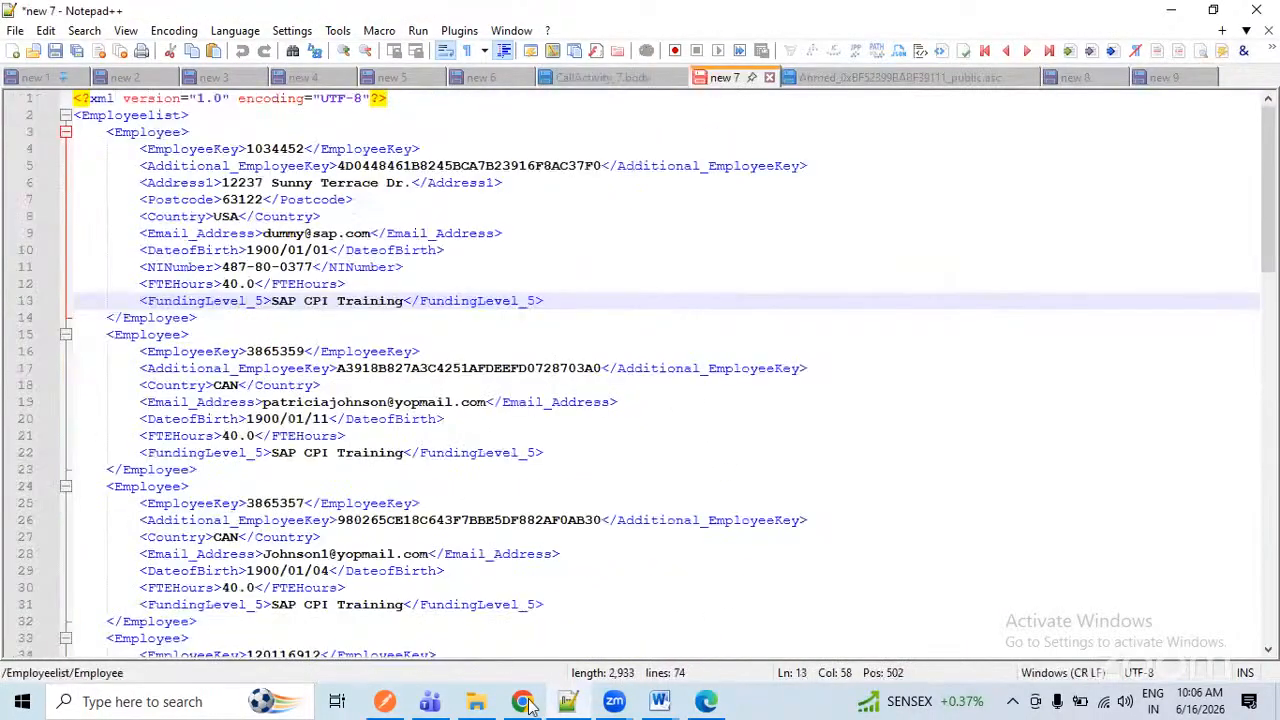
{"action": "left_click_drag", "start_coordinate": [198, 318], "coordinate": [107, 132]}
{"action": "left_click", "coordinate": [181, 318]}
{"action": "left_click", "coordinate": [140, 132]}
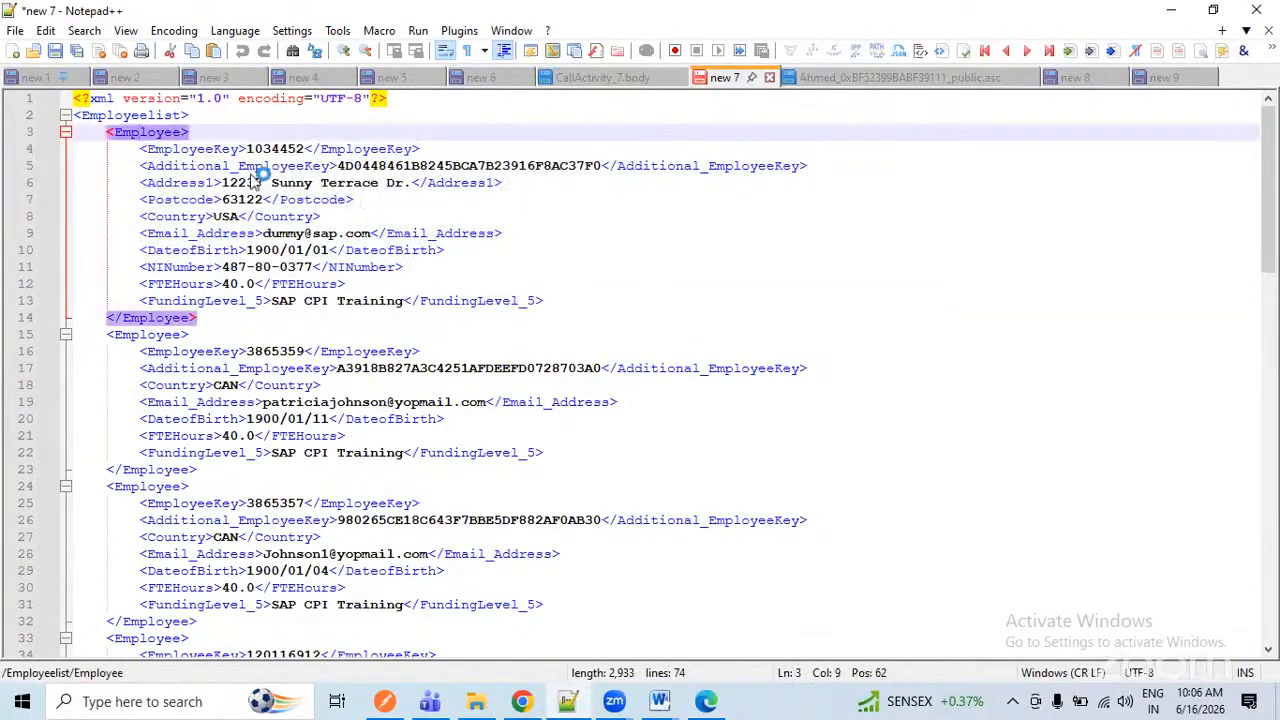
- Open Target.xsd from the Downloads folder in Notepad++ and review its Employee fields from EmployeeKey to File_URN
{"action": "key", "text": "alt+Tab"}
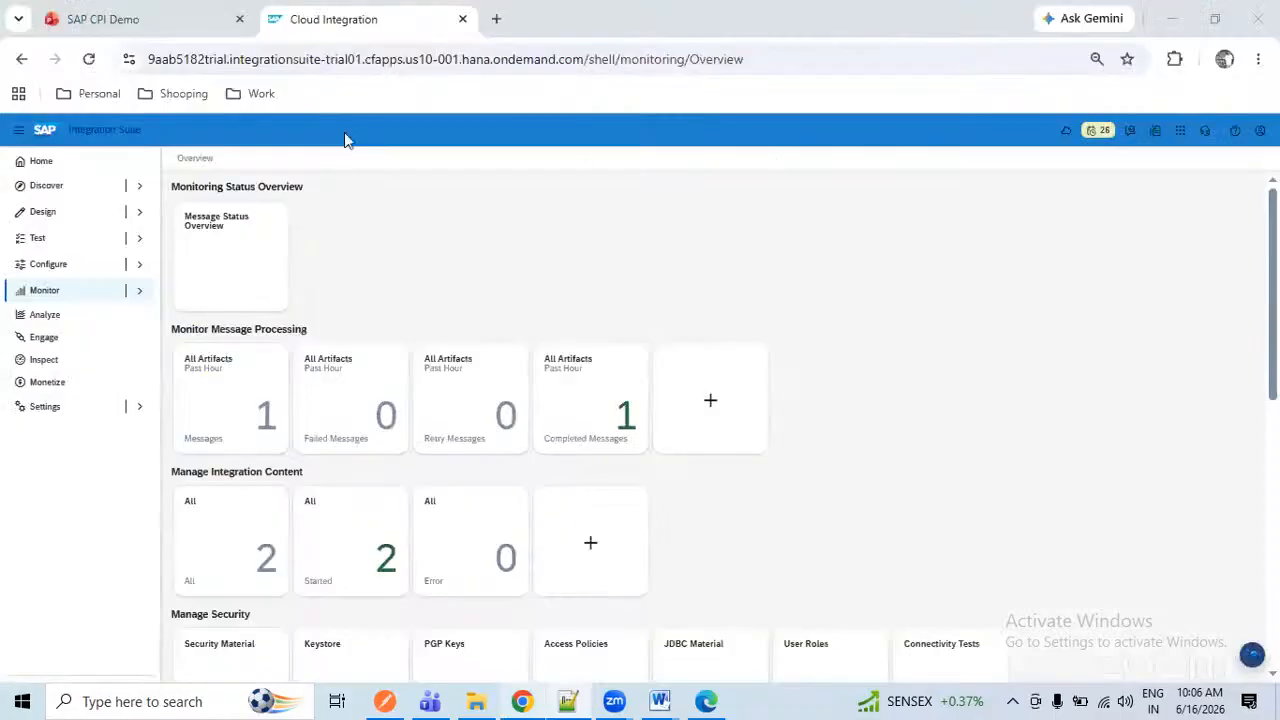
{"action": "key", "text": "alt+Tab"}
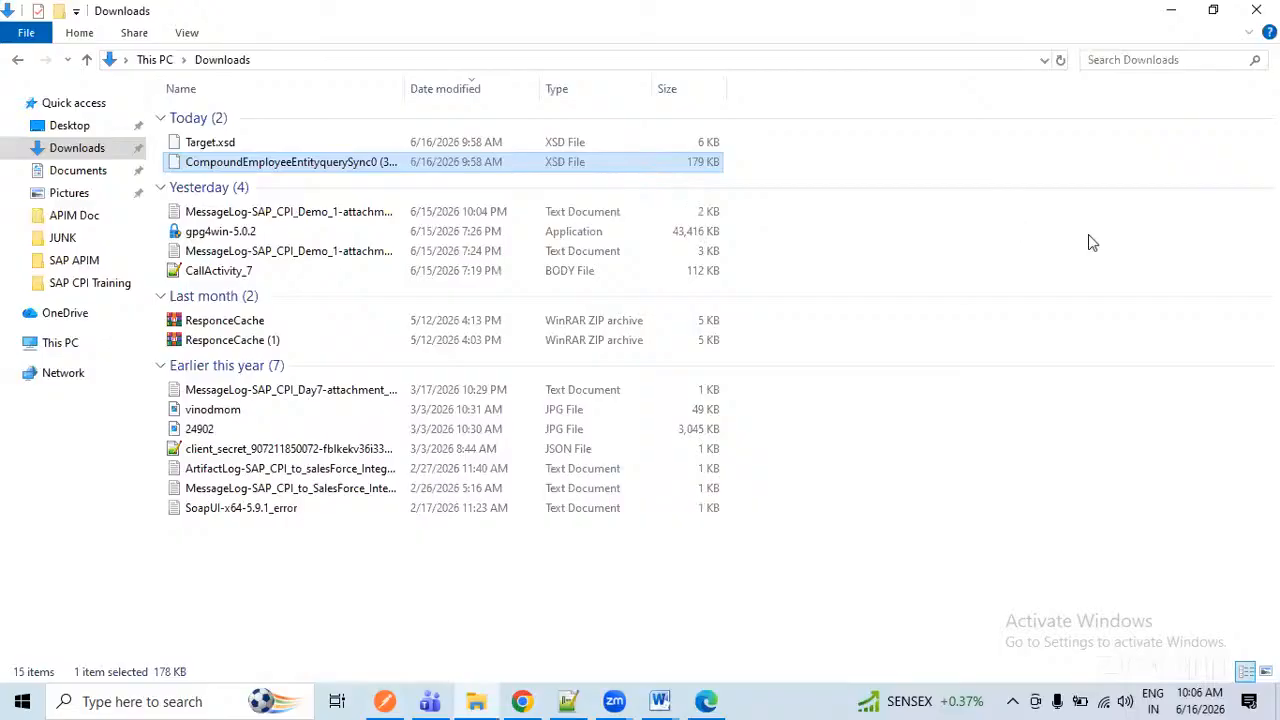
{"action": "key", "text": "alt+Tab"}
{"action": "scroll", "coordinate": [1097, 181], "scroll_direction": "down", "scroll_amount": 1}
{"action": "double_click", "coordinate": [1097, 181]}
{"action": "scroll", "coordinate": [1097, 181], "scroll_direction": "down", "scroll_amount": 1}
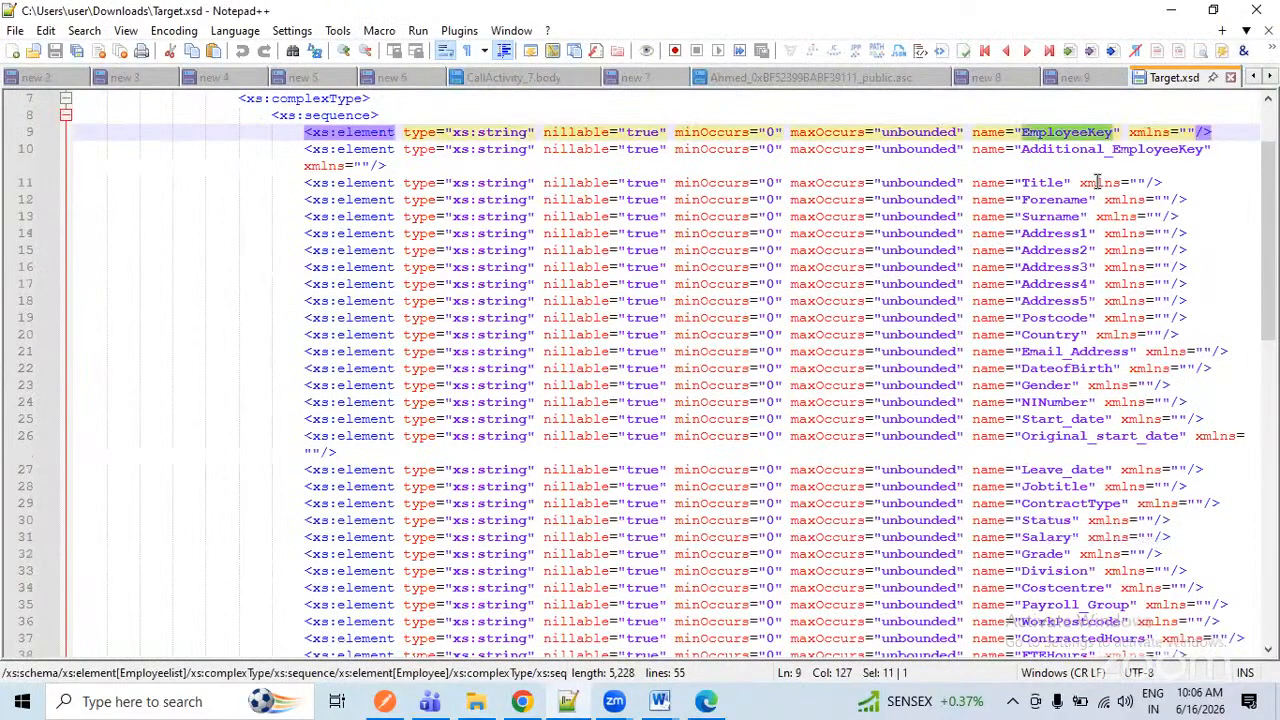
{"action": "scroll", "coordinate": [308, 370], "scroll_direction": "down", "scroll_amount": 8}
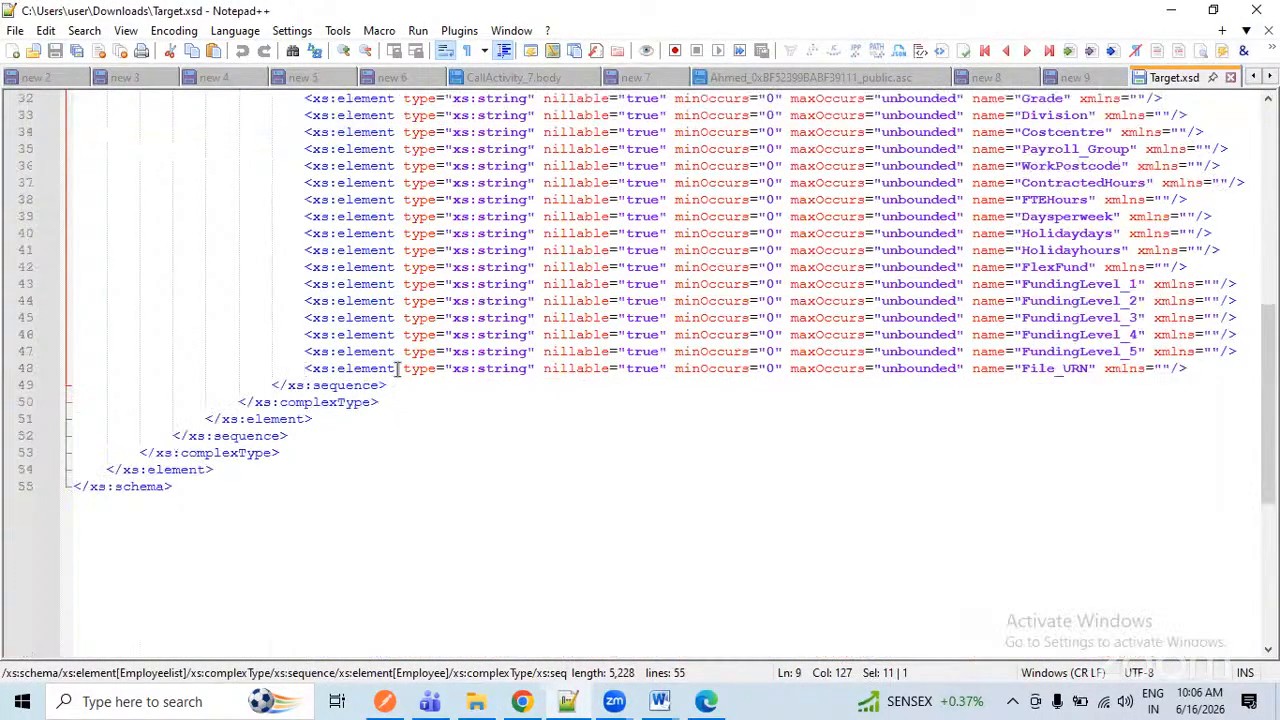
- Duplicate the File_URN element line in Target.xsd, rename the copy SAPCPIDEMO, then save and close the file
{"action": "left_click", "coordinate": [1205, 368]}
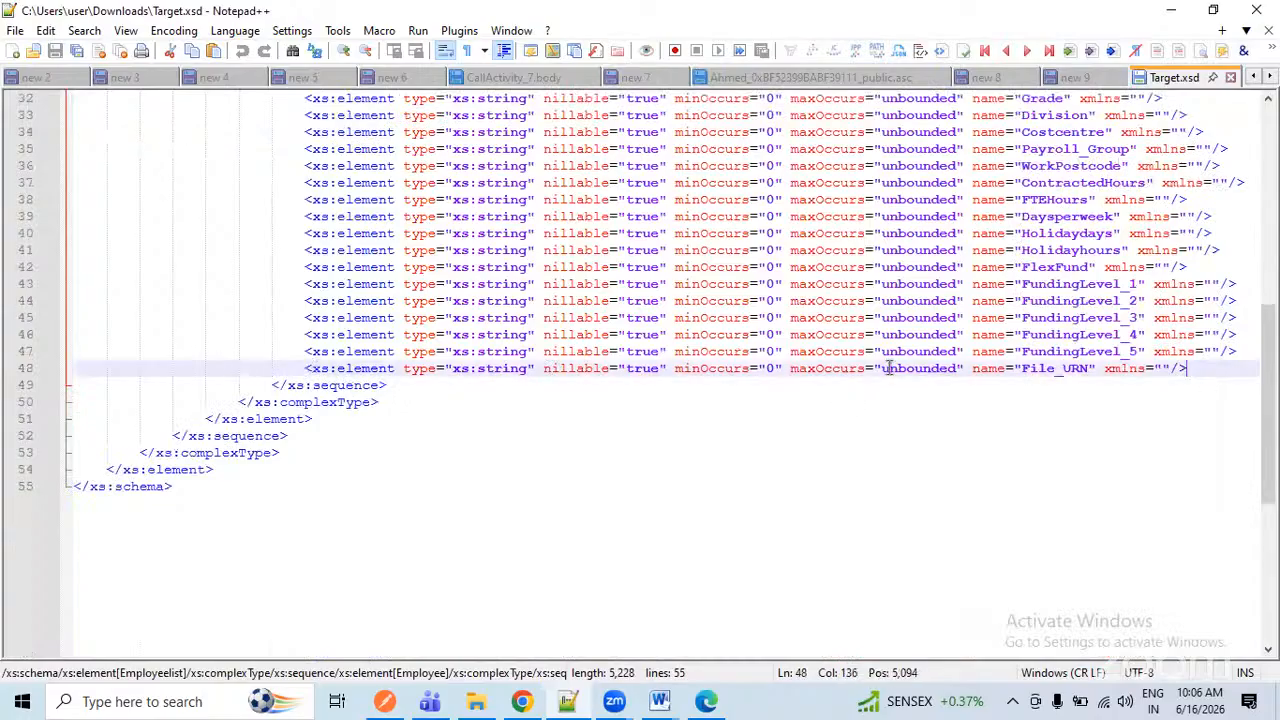
{"action": "key", "text": "shift+Home"}
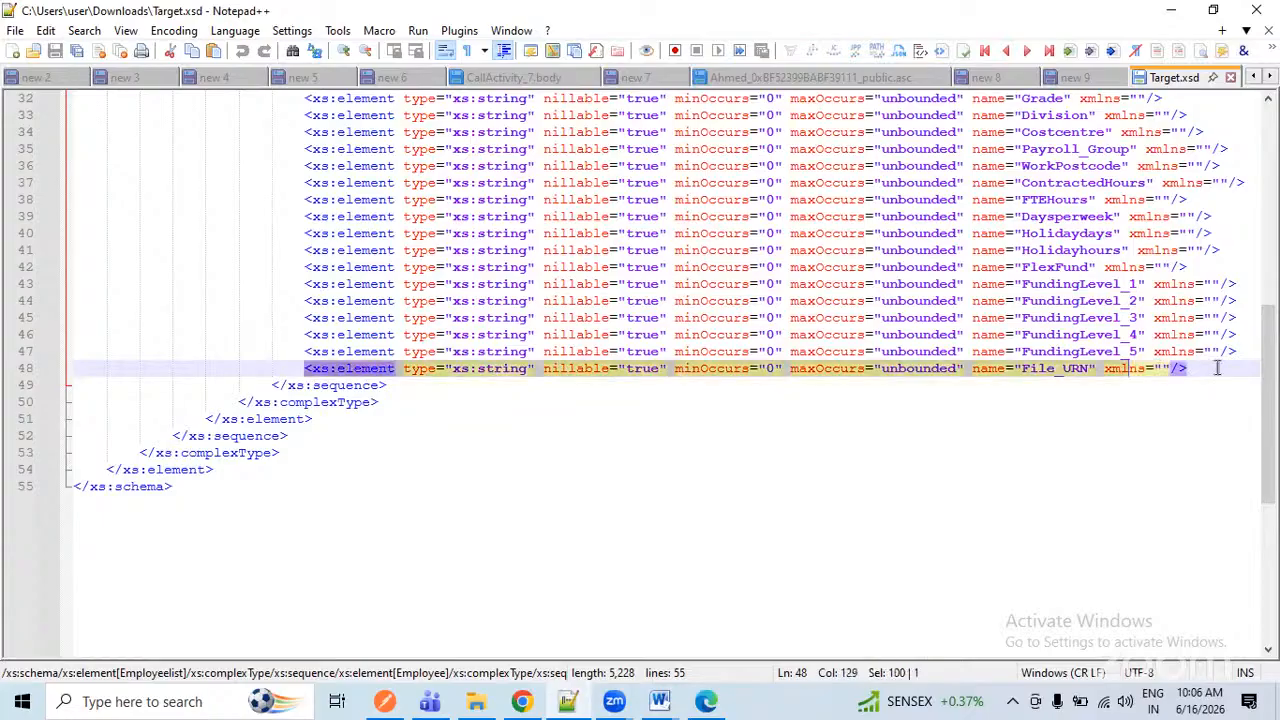
{"action": "left_click", "coordinate": [1217, 368]}
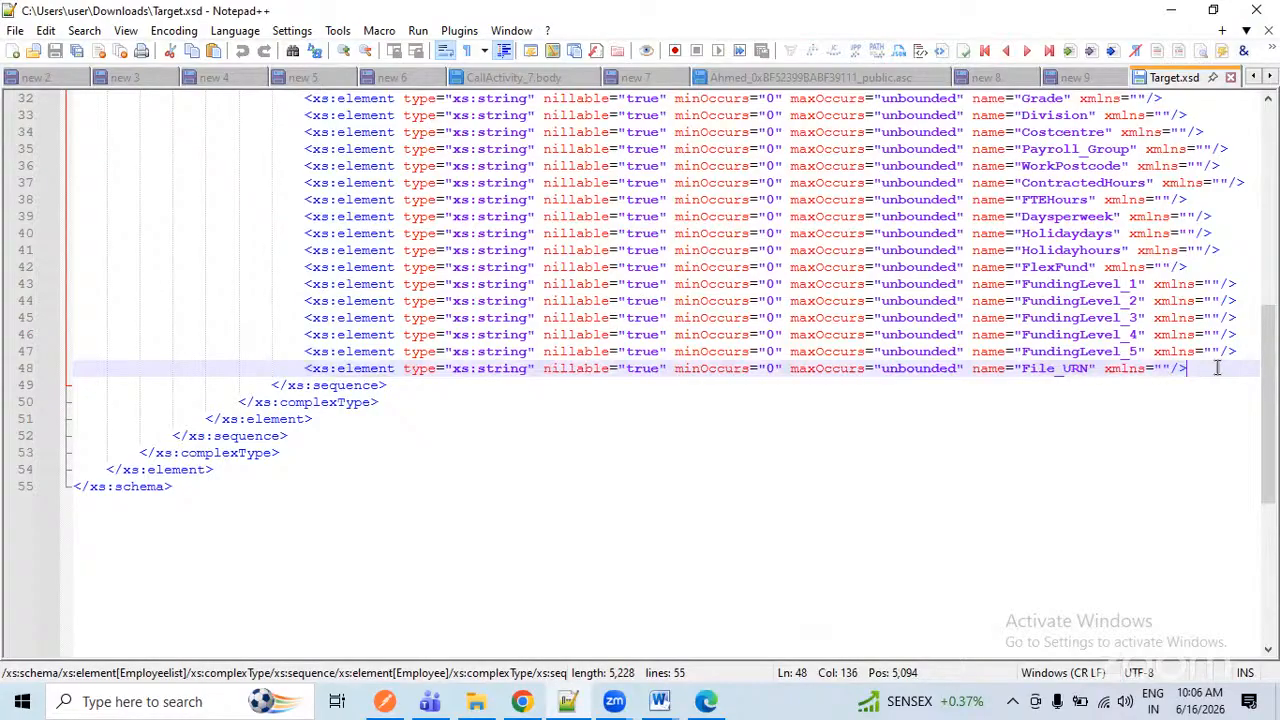
{"action": "key", "text": "ctrl+d"}
{"action": "double_click", "coordinate": [1066, 385]}
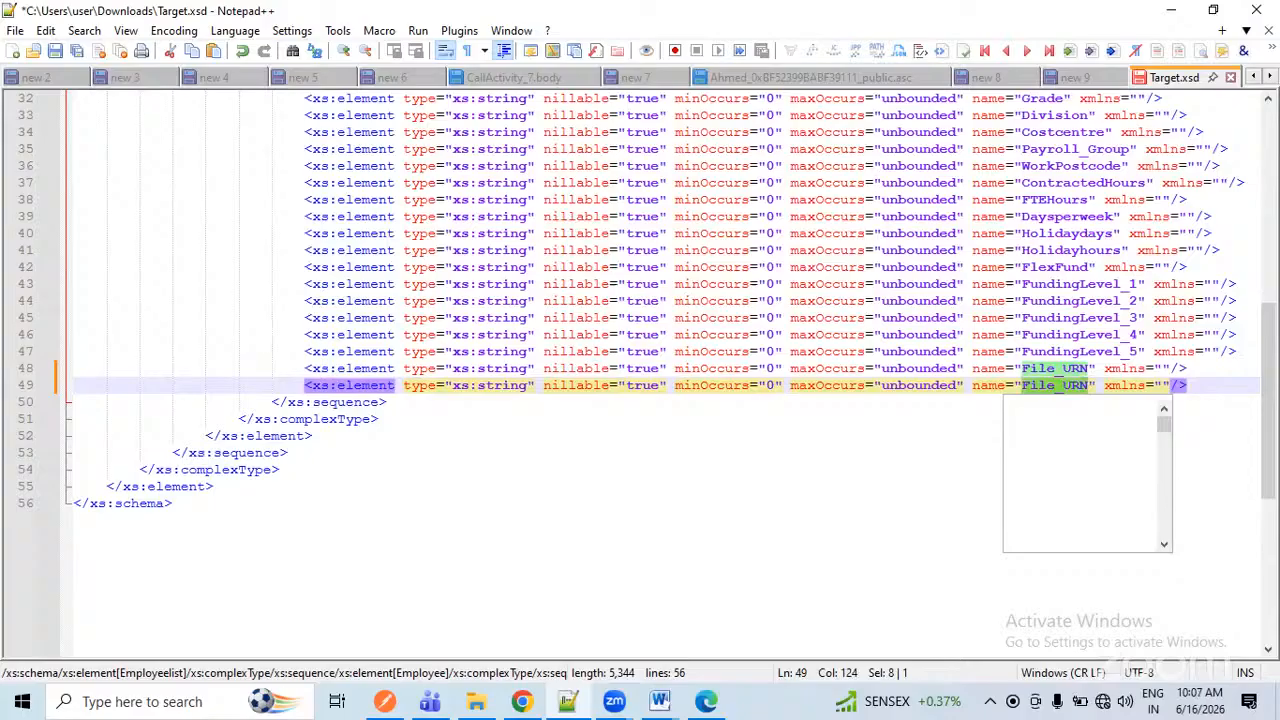
{"action": "key", "text": "ctrl+v"}
{"action": "key", "text": "ctrl+s"}
{"action": "left_click", "coordinate": [876, 474]}
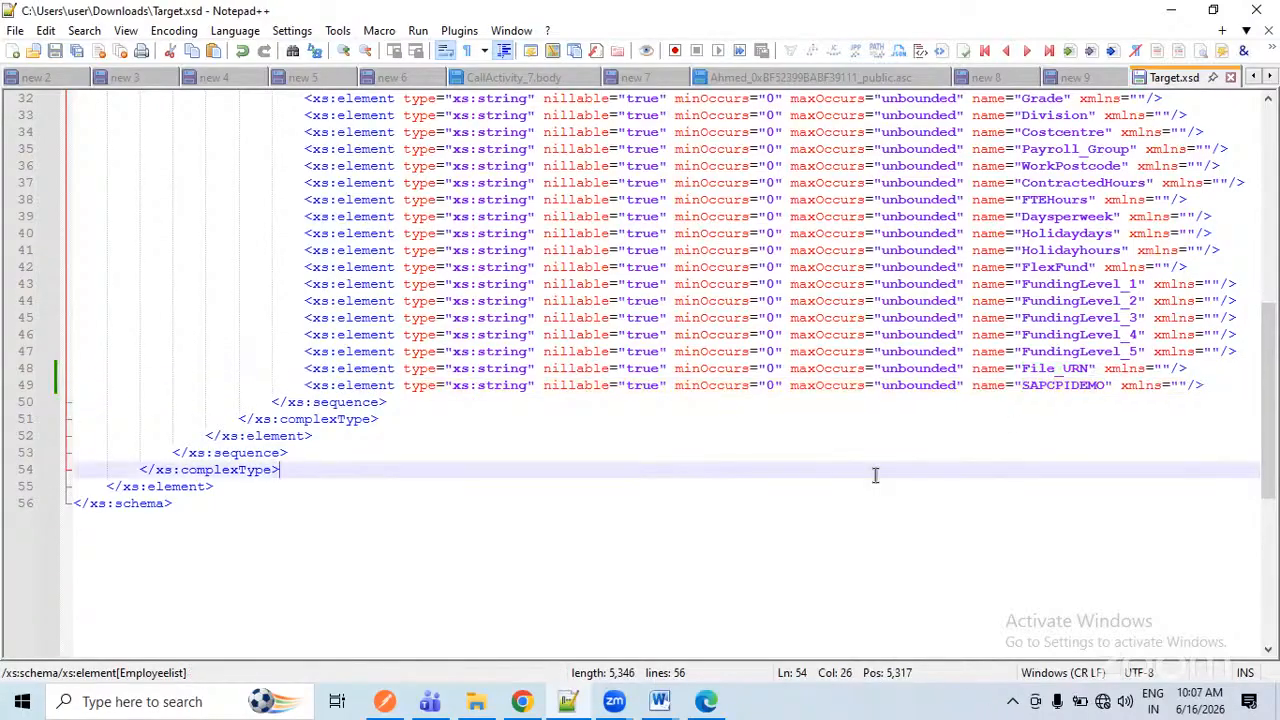
{"action": "scroll", "coordinate": [1128, 157], "scroll_direction": "up", "scroll_amount": 11}
{"action": "key", "text": "ctrl+Tab"}
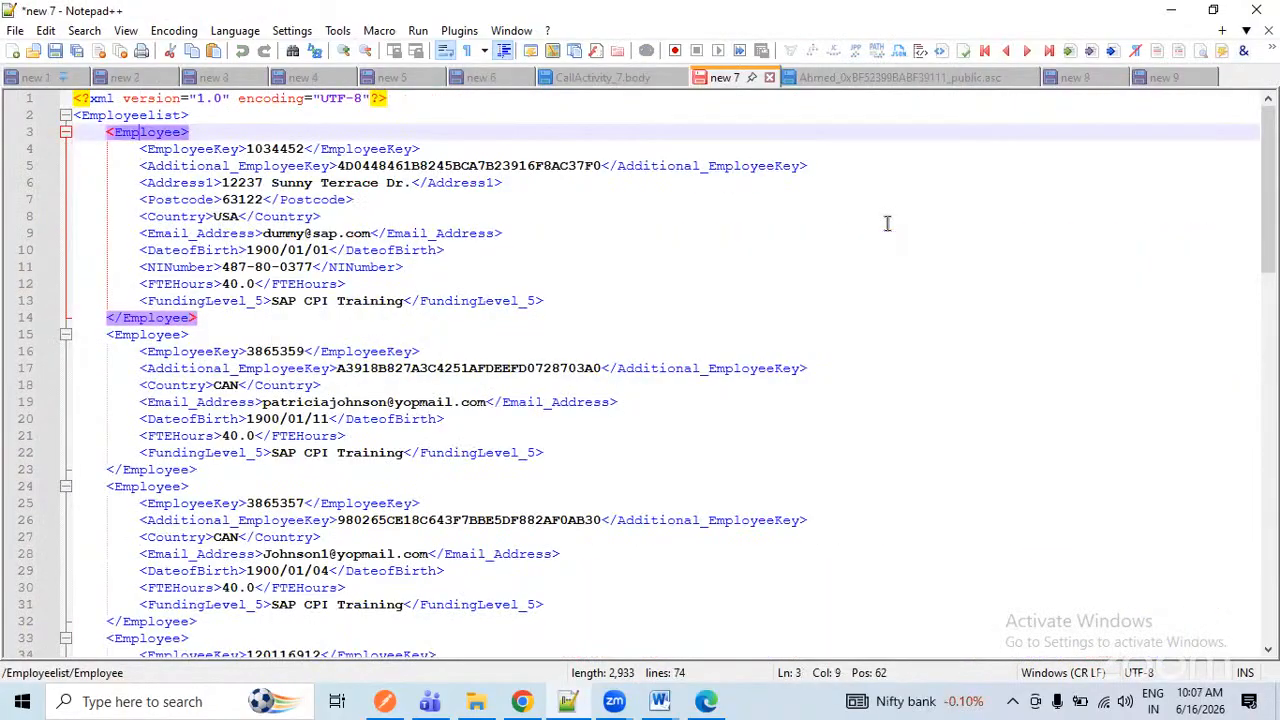
- Switch back to the MM_MasterDataMap mapping in Integration Suite and upload Target.xsd from Downloads as the target message
{"action": "key", "text": "alt+Tab"}
{"action": "key", "text": "alt+Tab"}
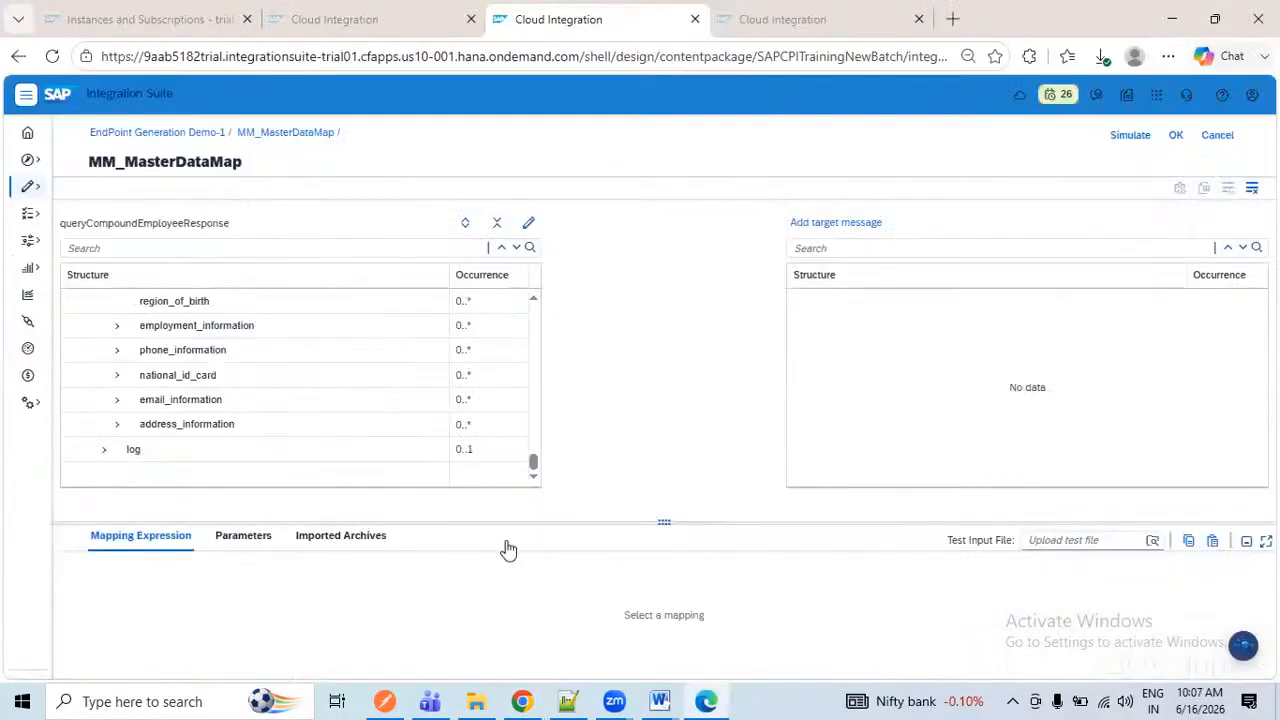
{"action": "left_click", "coordinate": [858, 220]}
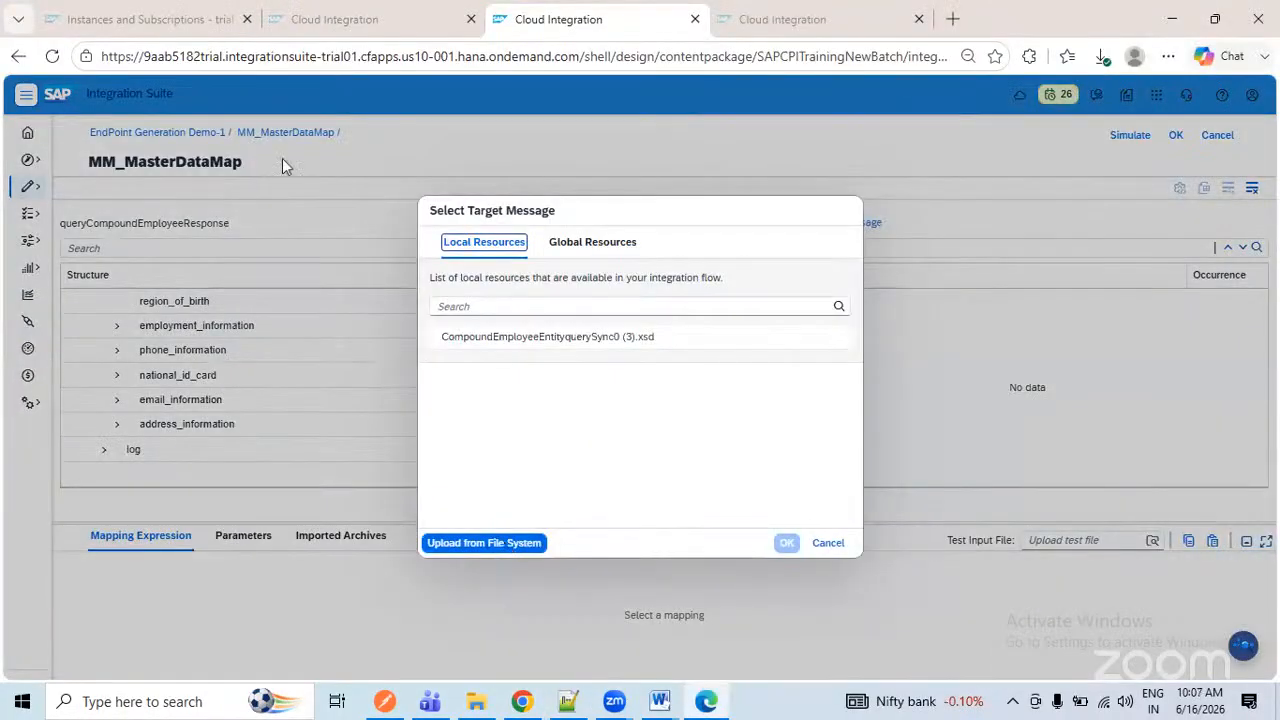
{"action": "key", "text": "Return"}
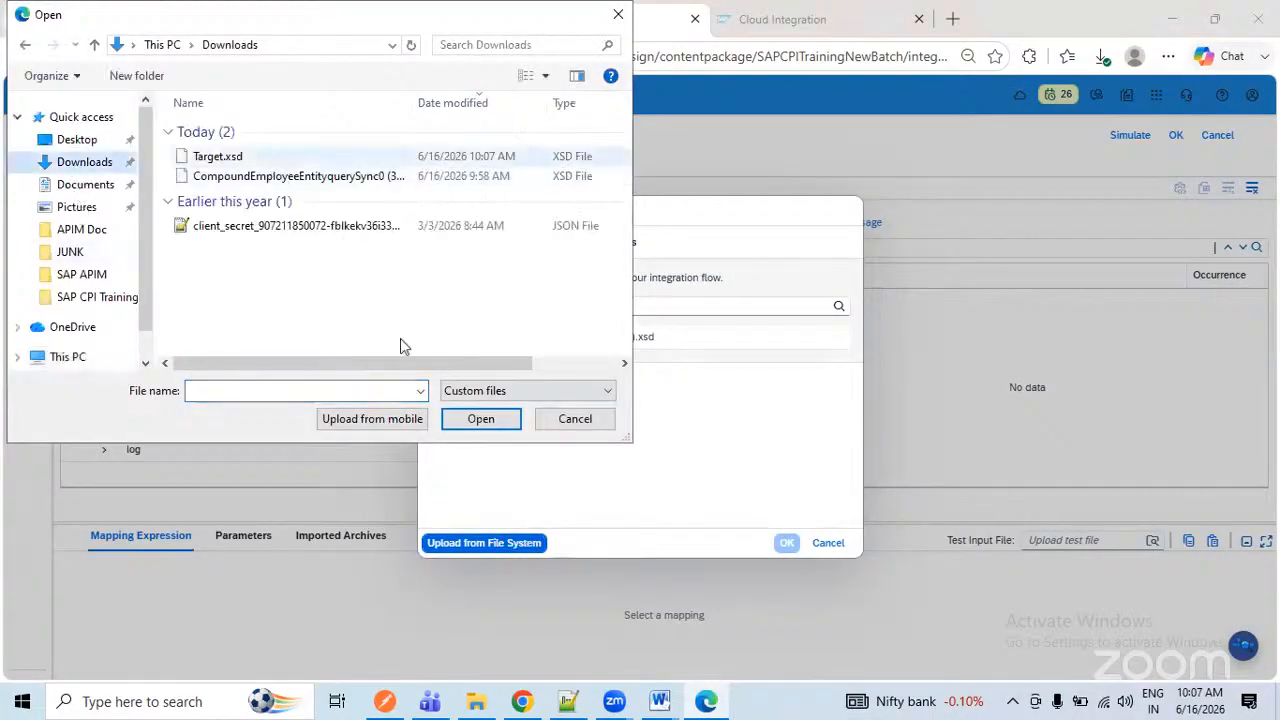
{"action": "left_click", "coordinate": [266, 158]}
{"action": "key", "text": "Return"}
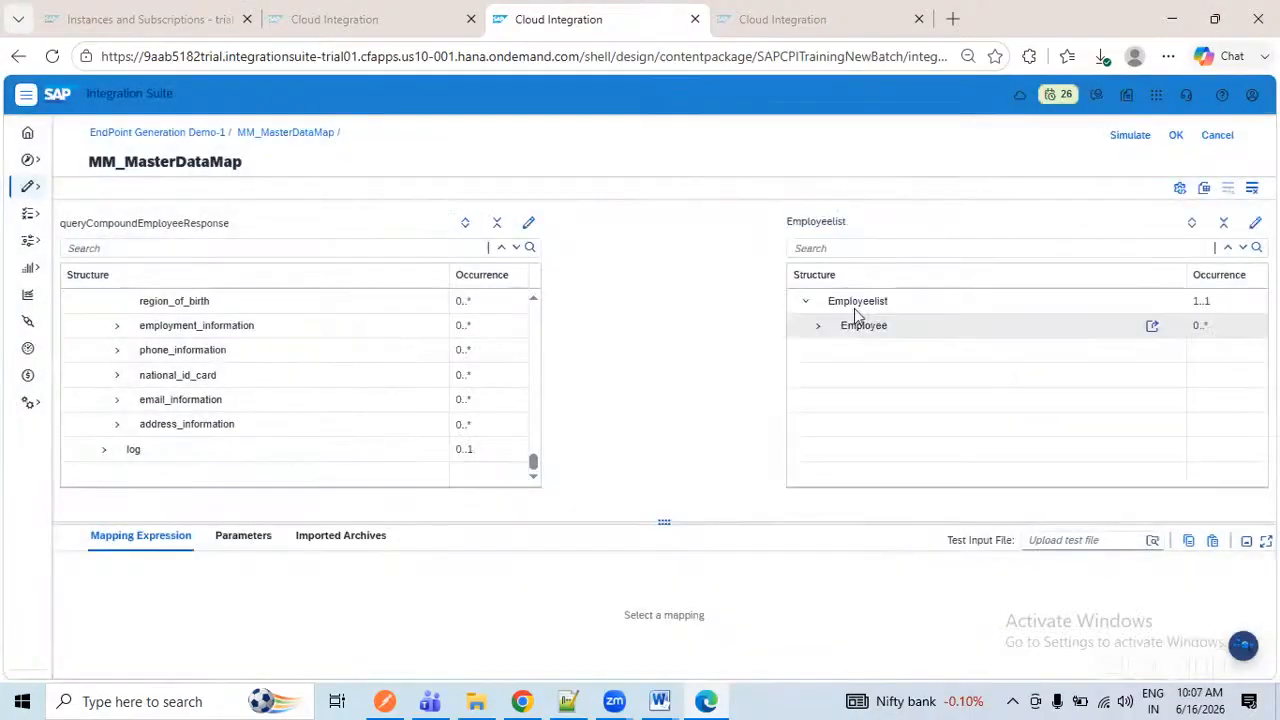
- Expand the target Employee node to check its fields through SAPCPIDEMO, and enlarge the structure area of the mapping editor
{"action": "left_click", "coordinate": [818, 326]}
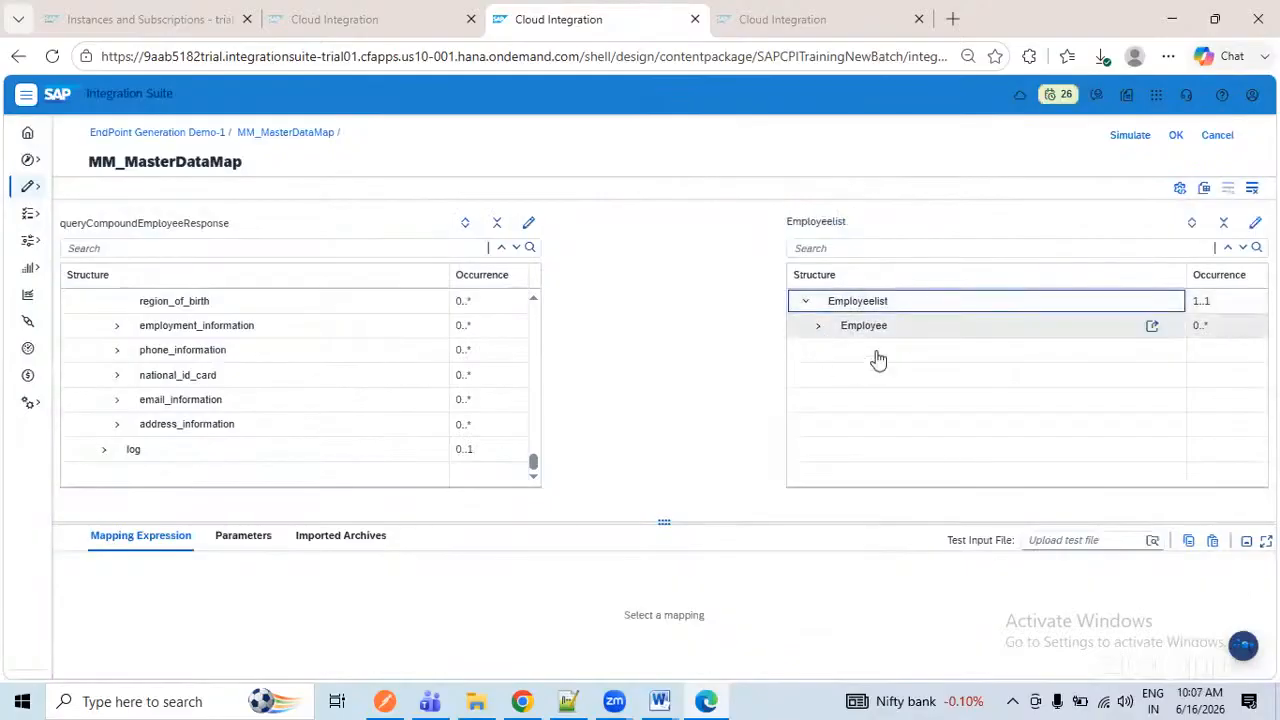
{"action": "scroll", "coordinate": [880, 365], "scroll_direction": "down", "scroll_amount": 15}
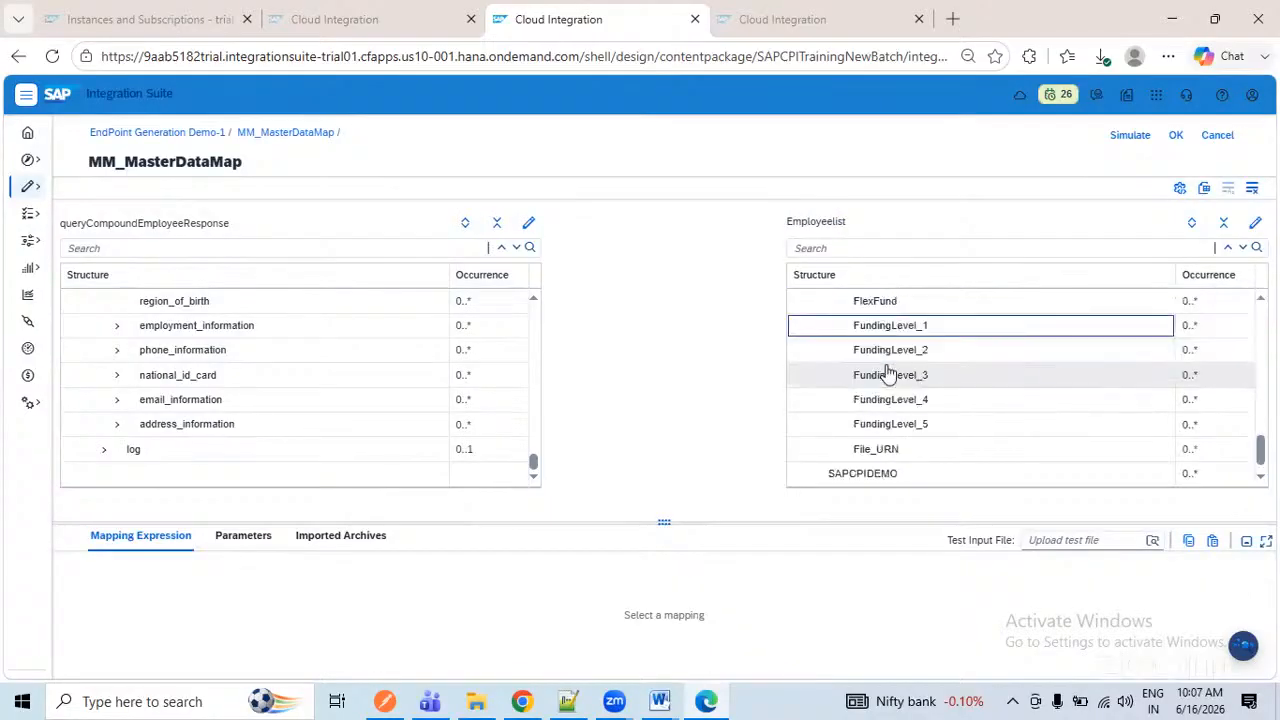
{"action": "left_click", "coordinate": [915, 452]}
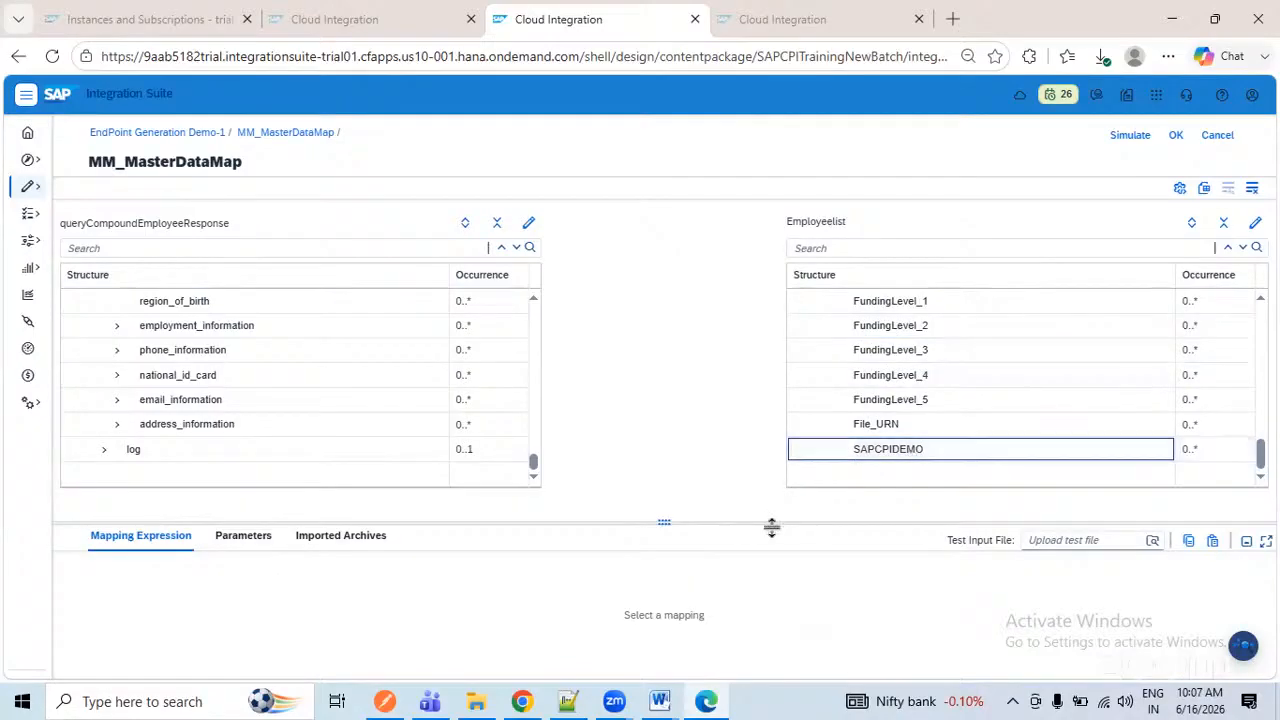
{"action": "left_click_drag", "start_coordinate": [790, 522], "coordinate": [791, 617]}
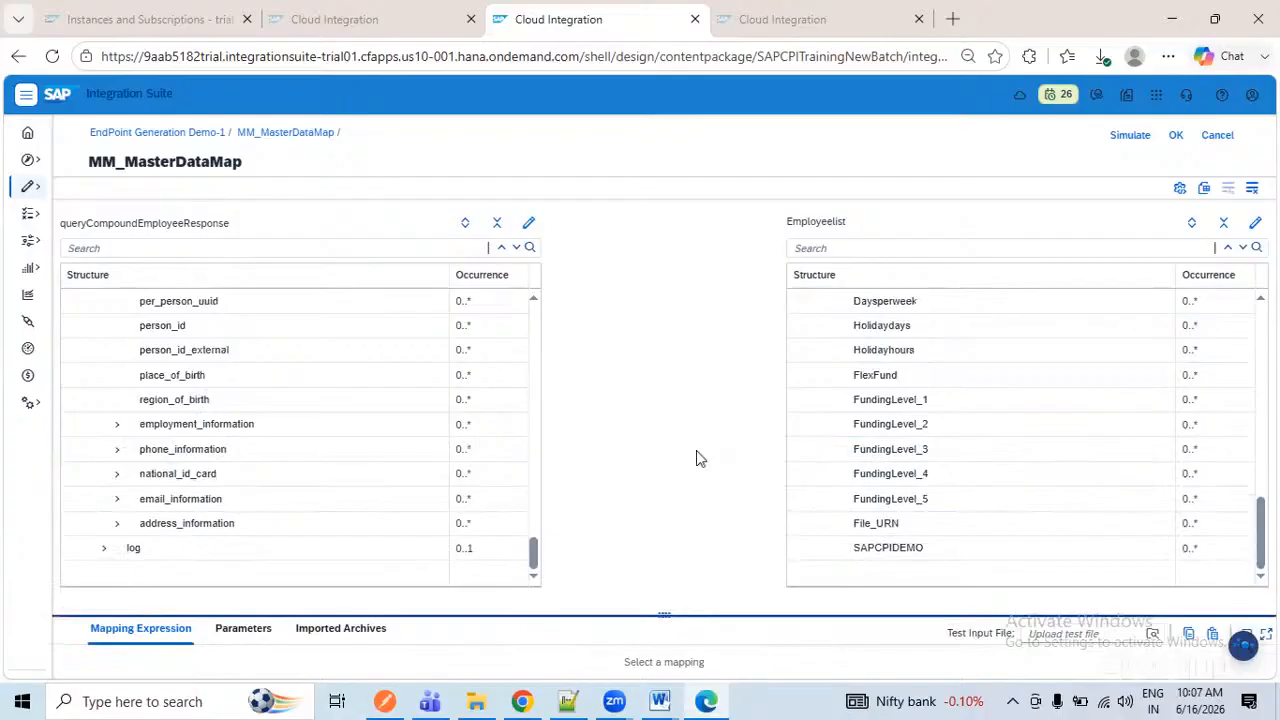
- Map queryCompoundEmployeeResponse to Employeelist and CompoundEmployee to Employee
{"action": "scroll", "coordinate": [897, 435], "scroll_direction": "up", "scroll_amount": 10}
{"action": "scroll", "coordinate": [506, 500], "scroll_direction": "up", "scroll_amount": 5}
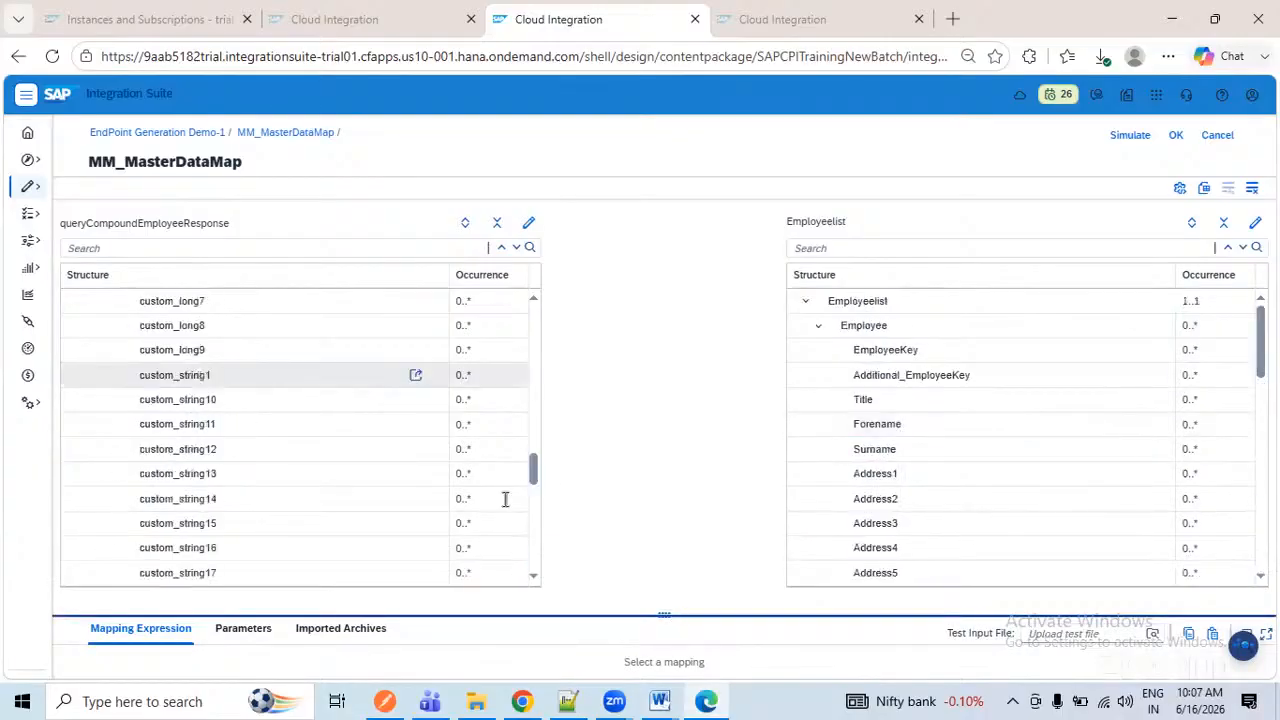
{"action": "scroll", "coordinate": [533, 405], "scroll_direction": "up", "scroll_amount": 10}
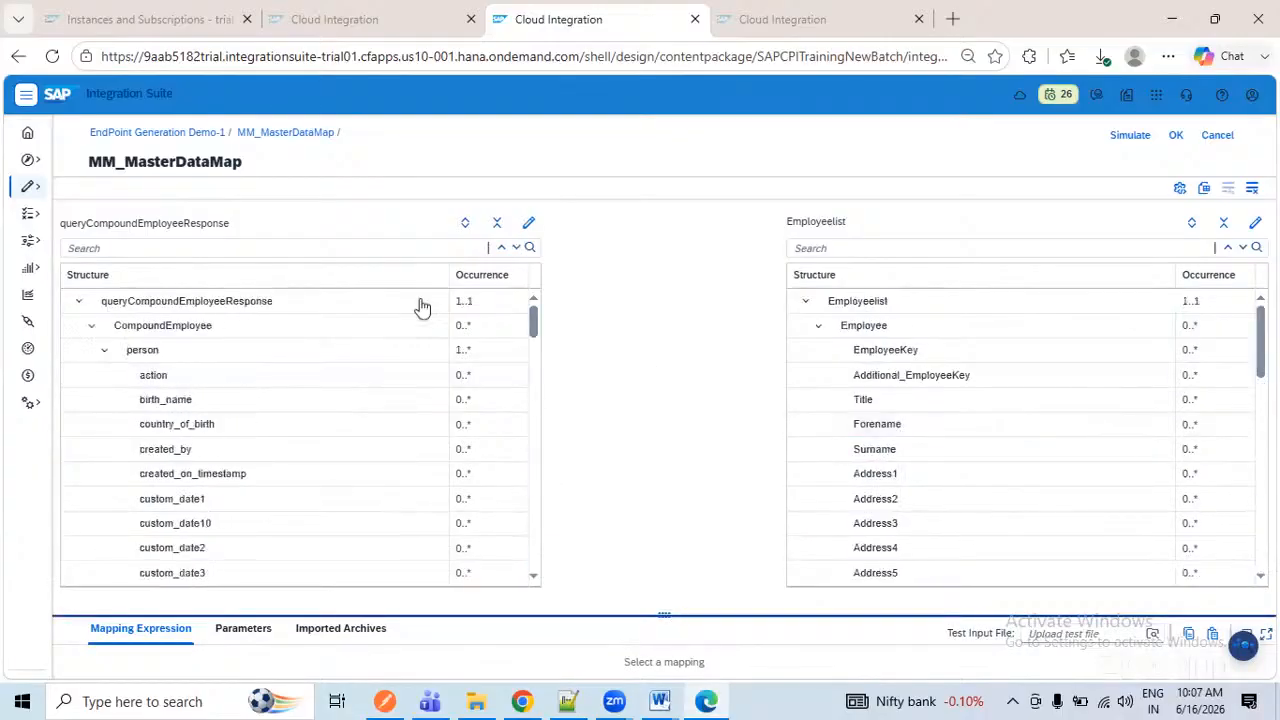
{"action": "mouse_move", "coordinate": [424, 308]}
{"action": "left_mouse_down"}
{"action": "mouse_move", "coordinate": [903, 286]}
{"action": "mouse_move", "coordinate": [894, 320]}
{"action": "left_mouse_up"}
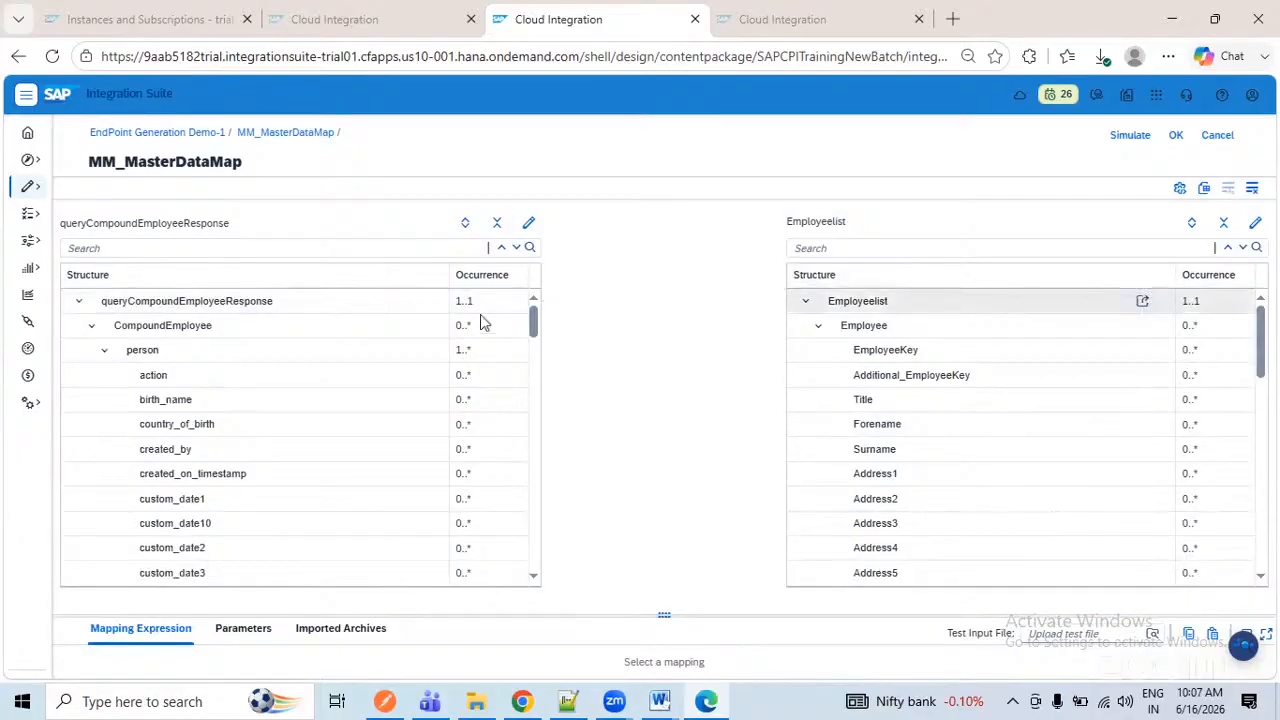
{"action": "left_click_drag", "start_coordinate": [431, 301], "coordinate": [805, 305]}
{"action": "left_click", "coordinate": [448, 332]}
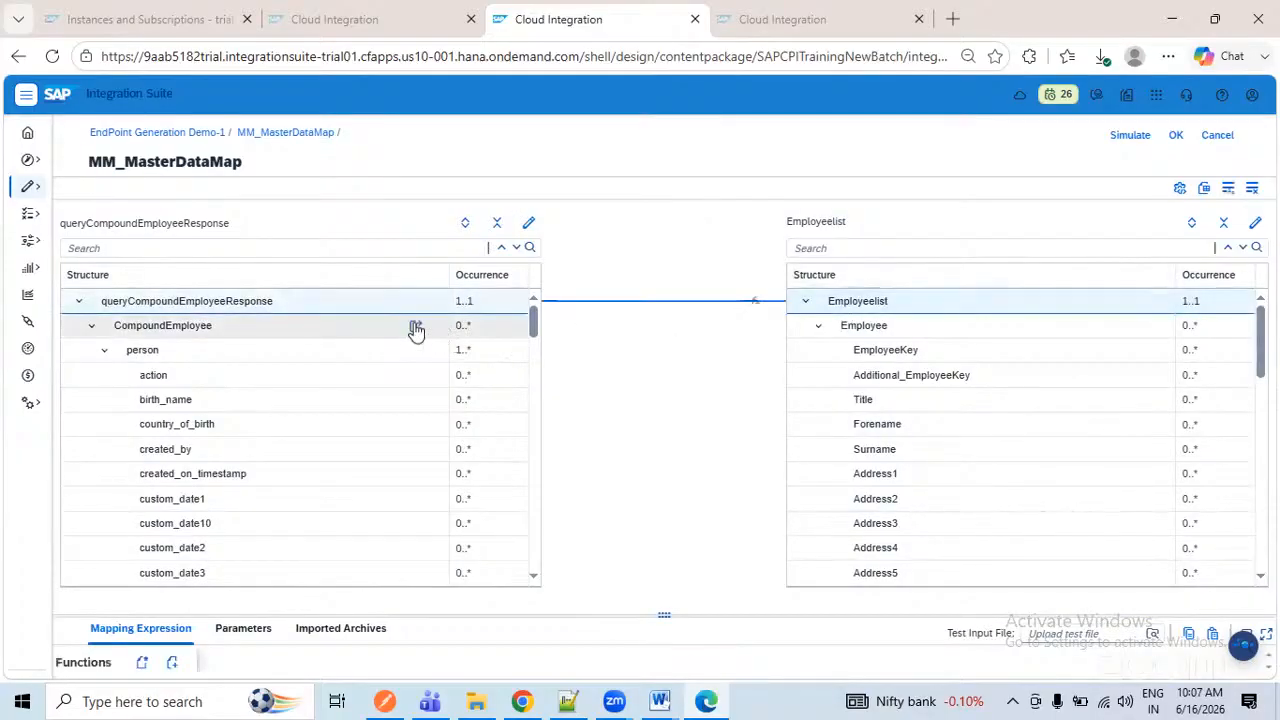
{"action": "left_click_drag", "start_coordinate": [802, 330], "coordinate": [921, 326]}
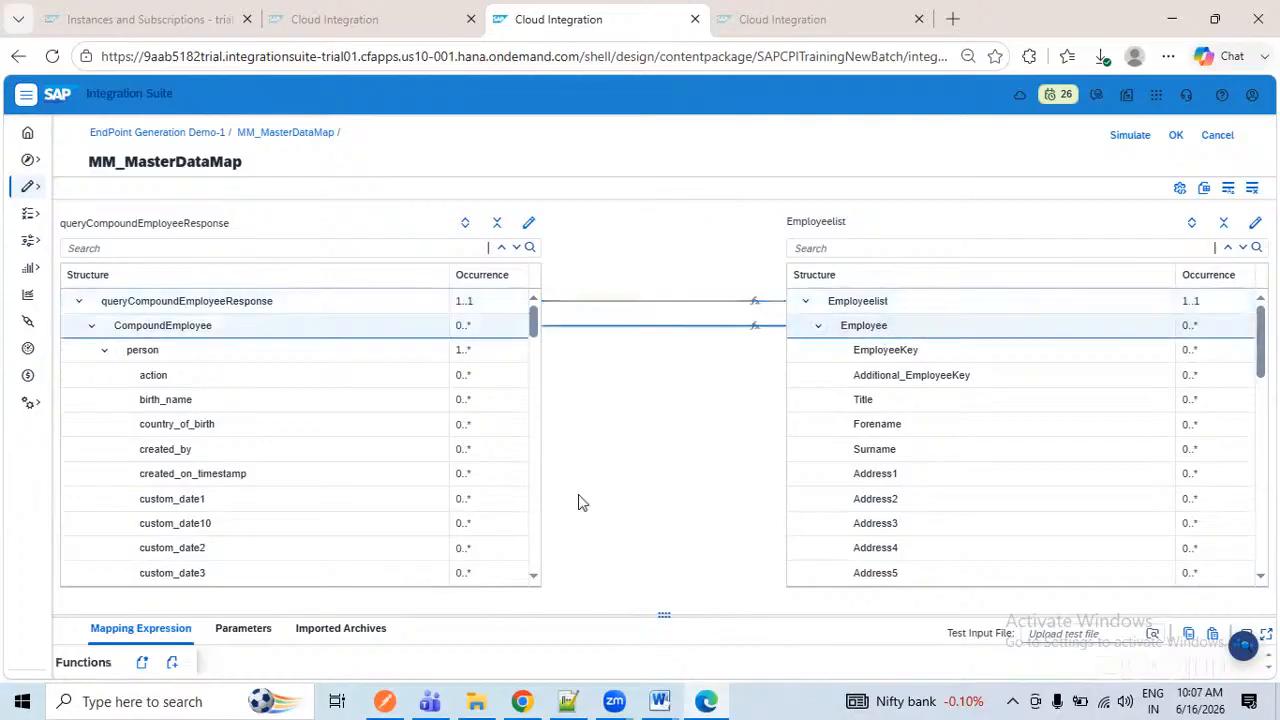
- Search the source structure for PERSON_ID and map person_id_external to the target EmployeeKey field
{"action": "left_click", "coordinate": [157, 248]}
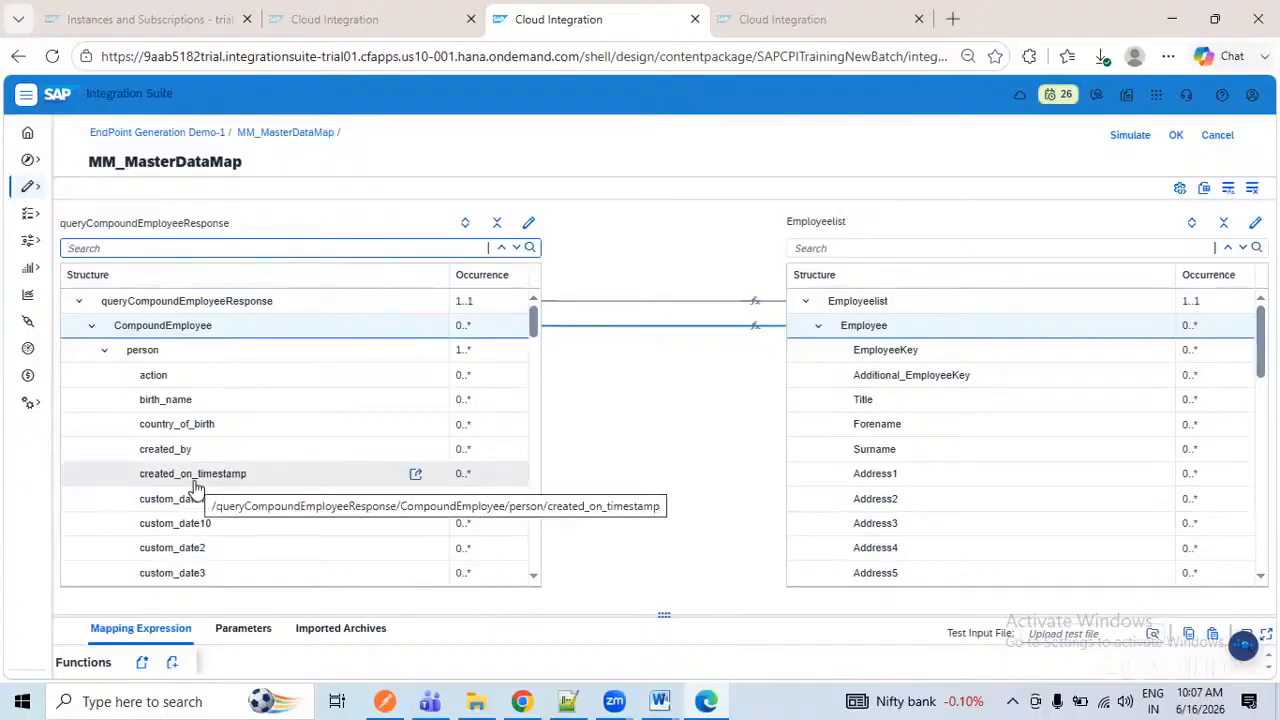
{"action": "type", "text": "PERSON"}
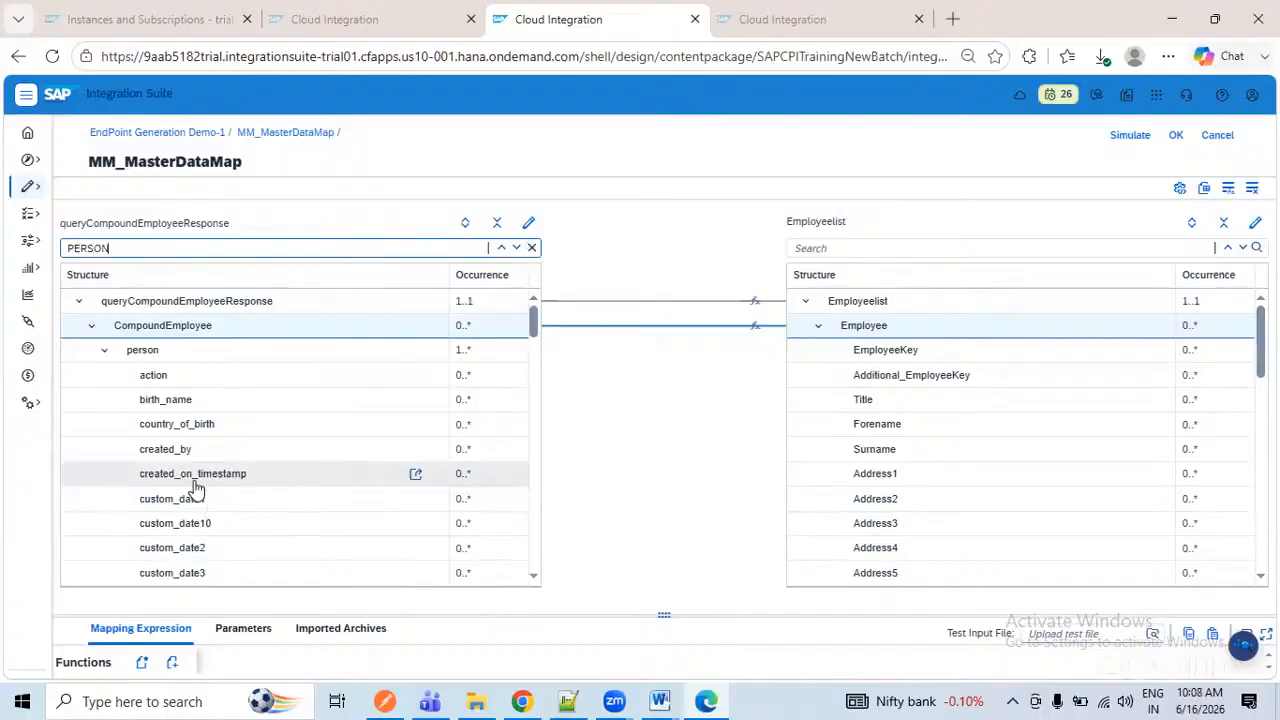
{"action": "type", "text": "_ID"}
{"action": "left_click_drag", "start_coordinate": [460, 337], "coordinate": [810, 350]}
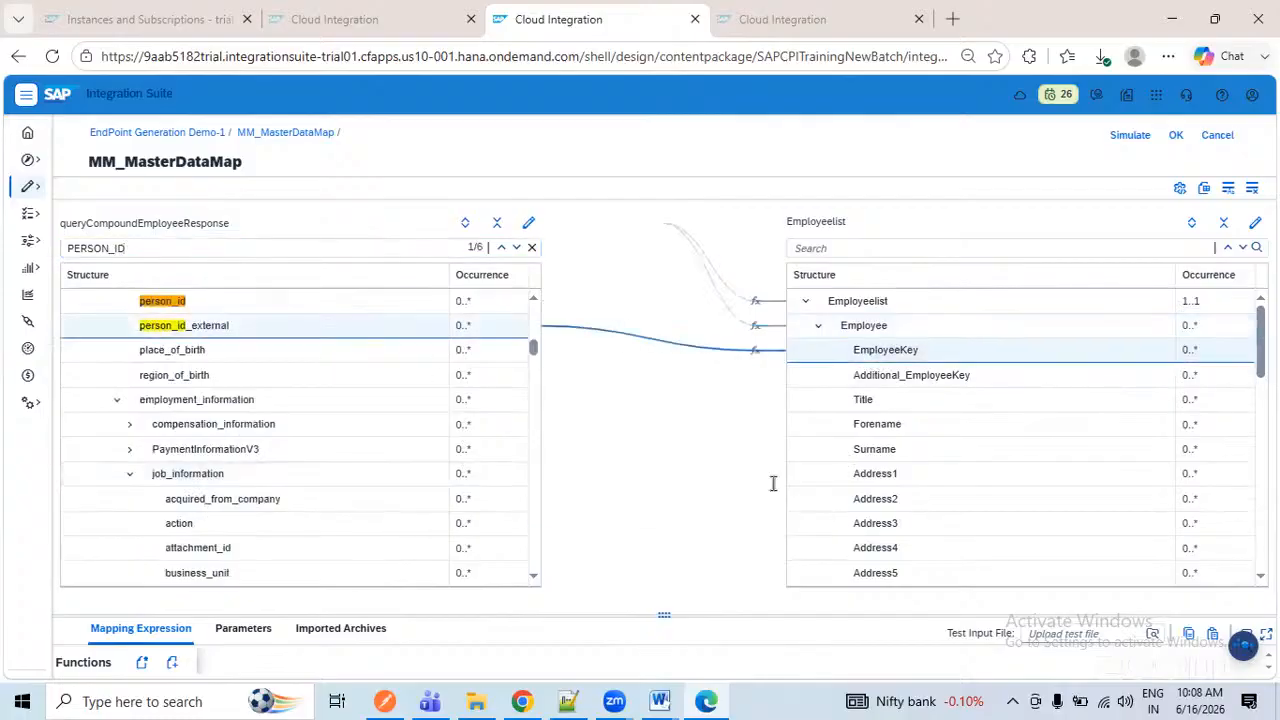
- Search the source structure for UUID and map per_person_uuid to the target Additional_EmployeeKey field
{"action": "left_click_drag", "start_coordinate": [665, 617], "coordinate": [679, 484]}
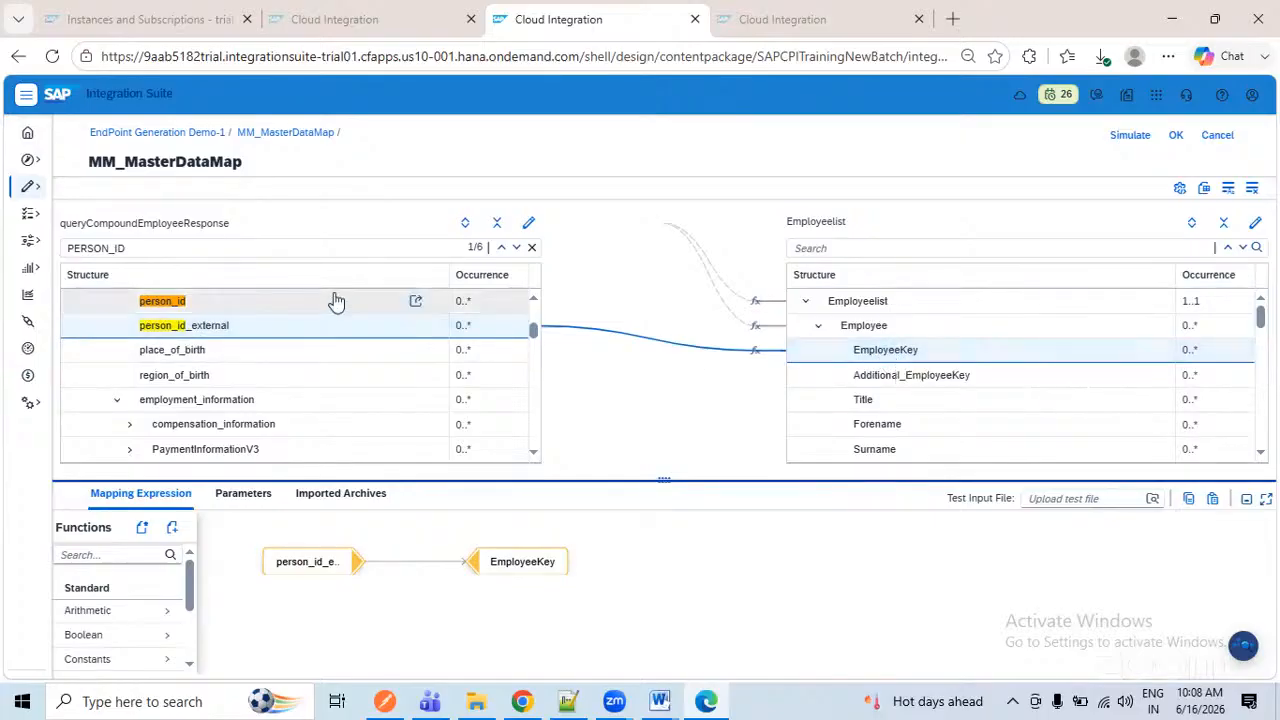
{"action": "scroll", "coordinate": [230, 350], "scroll_direction": "up", "scroll_amount": 10}
{"action": "scroll", "coordinate": [240, 374], "scroll_direction": "up", "scroll_amount": 5}
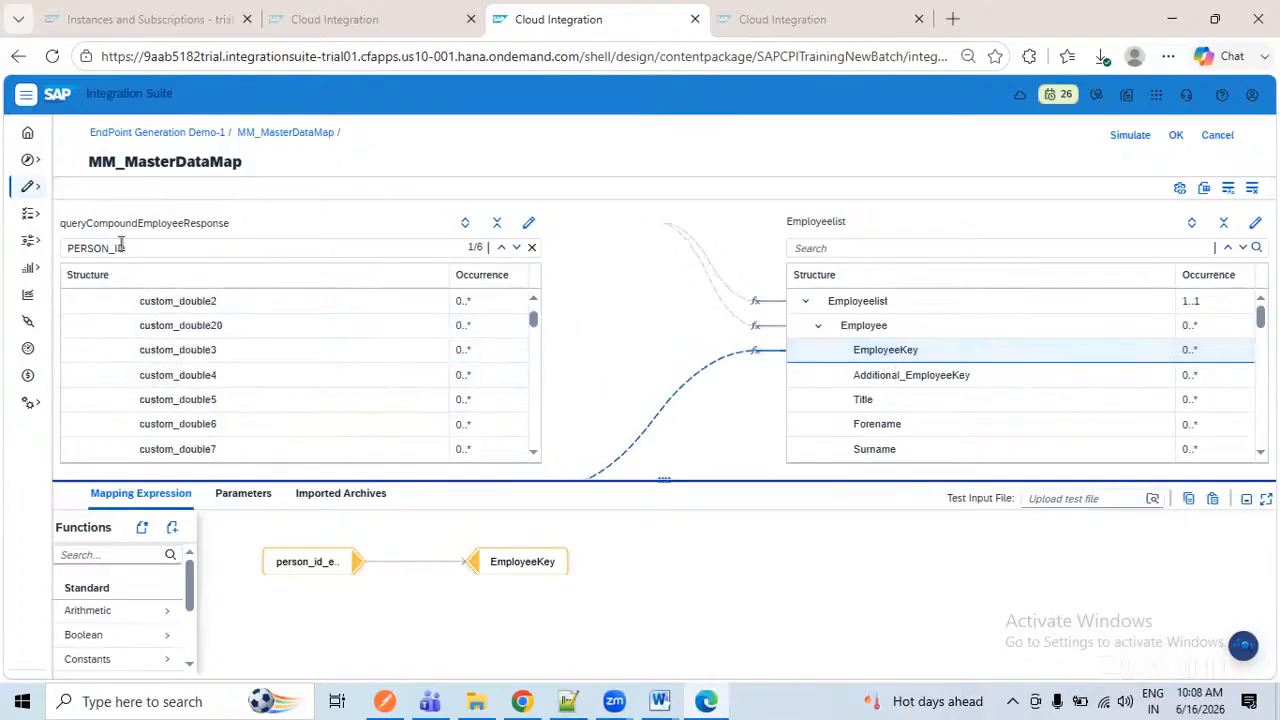
{"action": "left_click", "coordinate": [95, 250]}
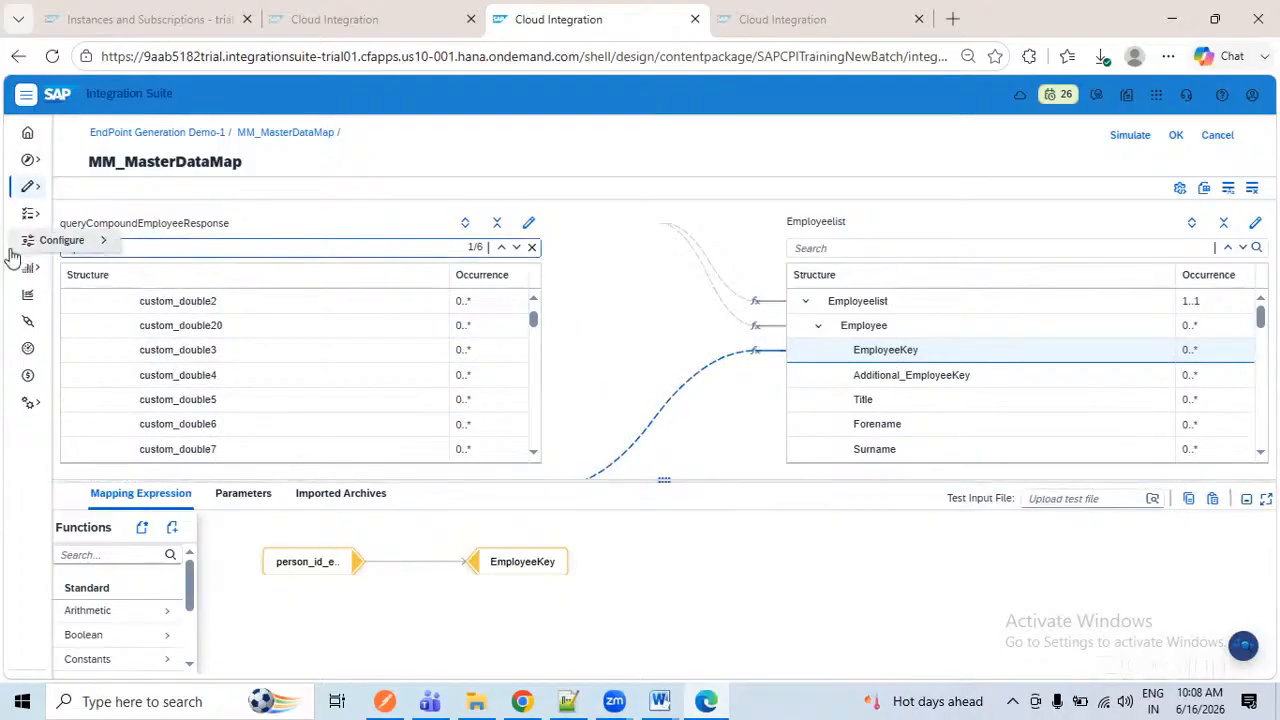
{"action": "type", "text": "UUID"}
{"action": "key", "text": "Return"}
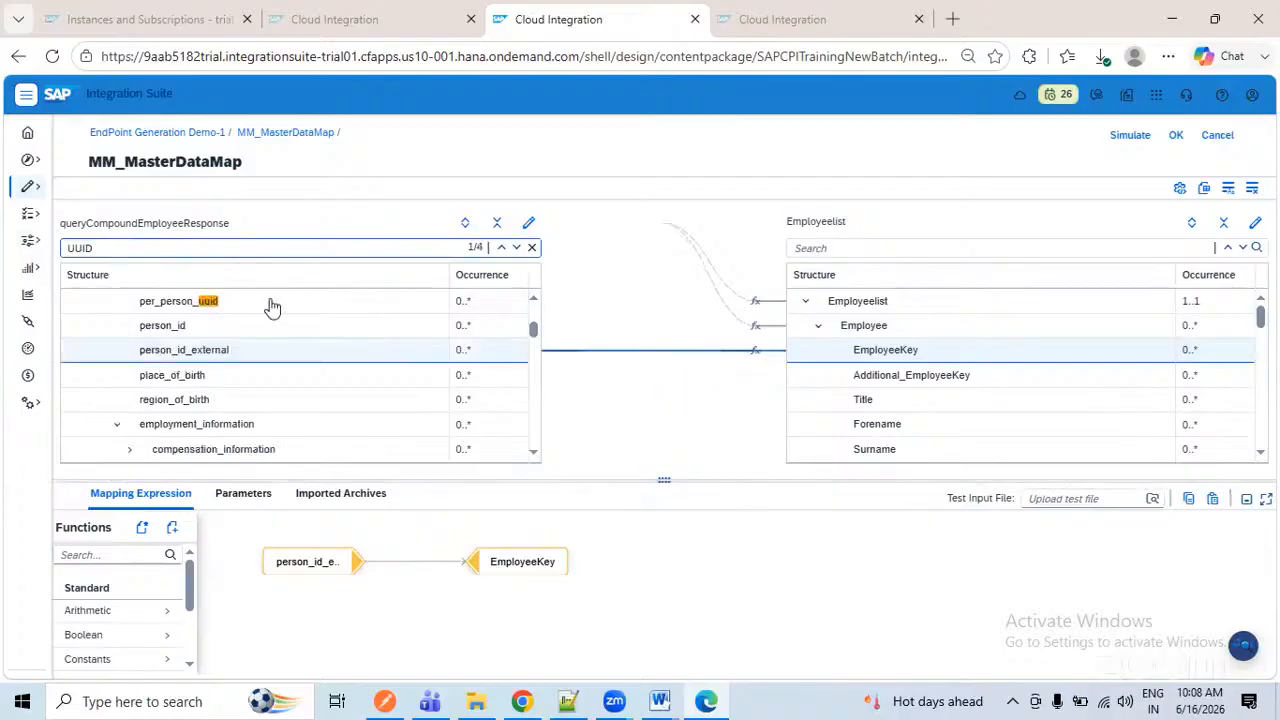
{"action": "left_click", "coordinate": [532, 305]}
{"action": "left_click_drag", "start_coordinate": [530, 305], "coordinate": [957, 375]}
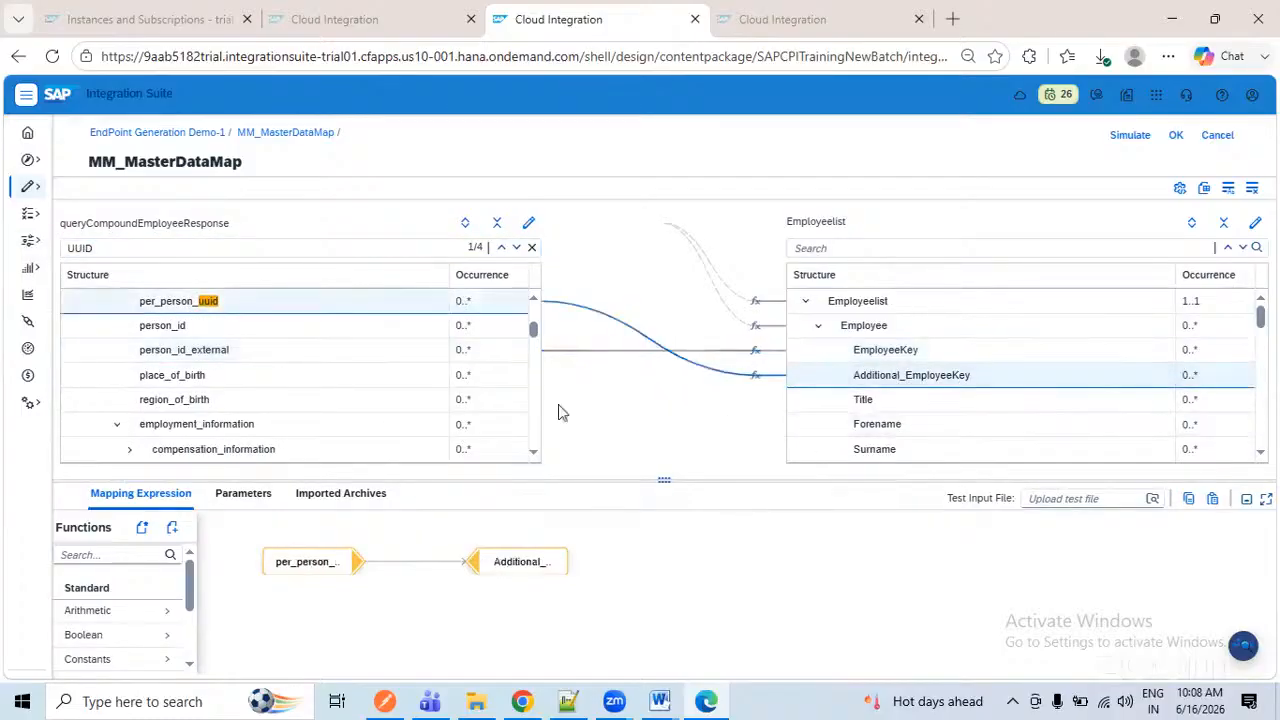
- Search the source structure for ZIP and map zip_code to the target Postcode field
{"action": "scroll", "coordinate": [850, 405], "scroll_direction": "down", "scroll_amount": 5}
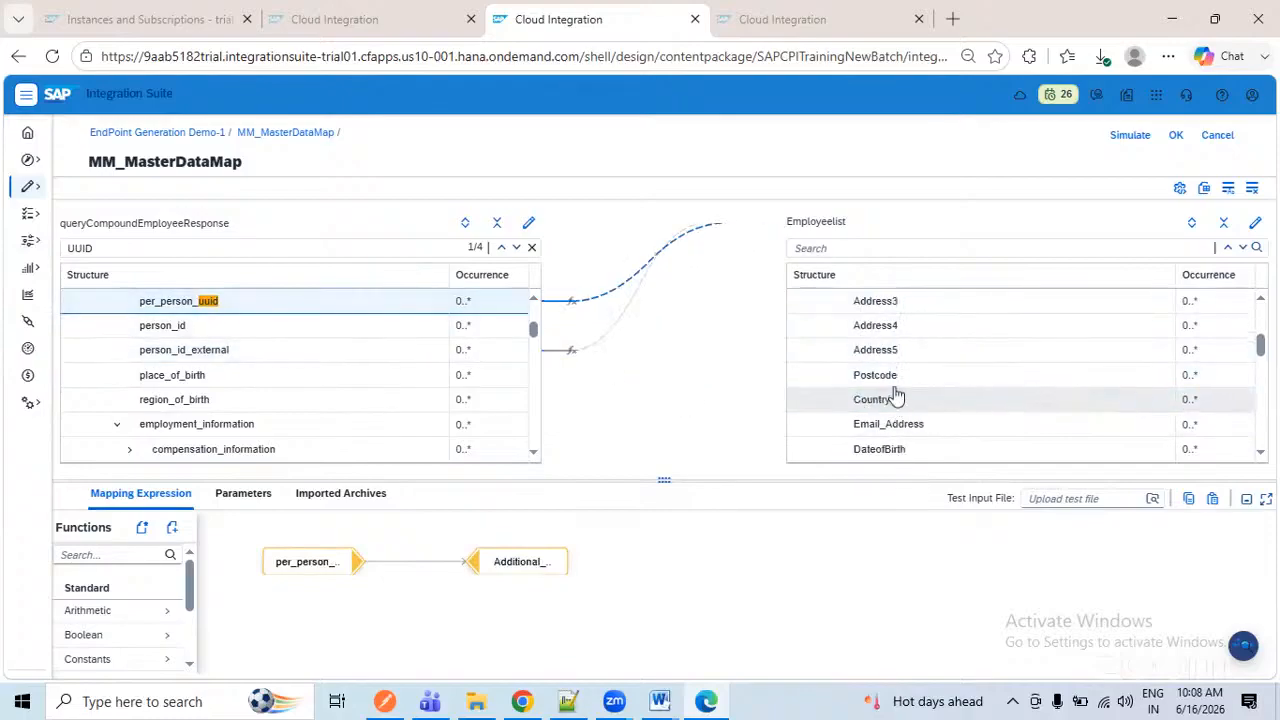
{"action": "left_click", "coordinate": [306, 247]}
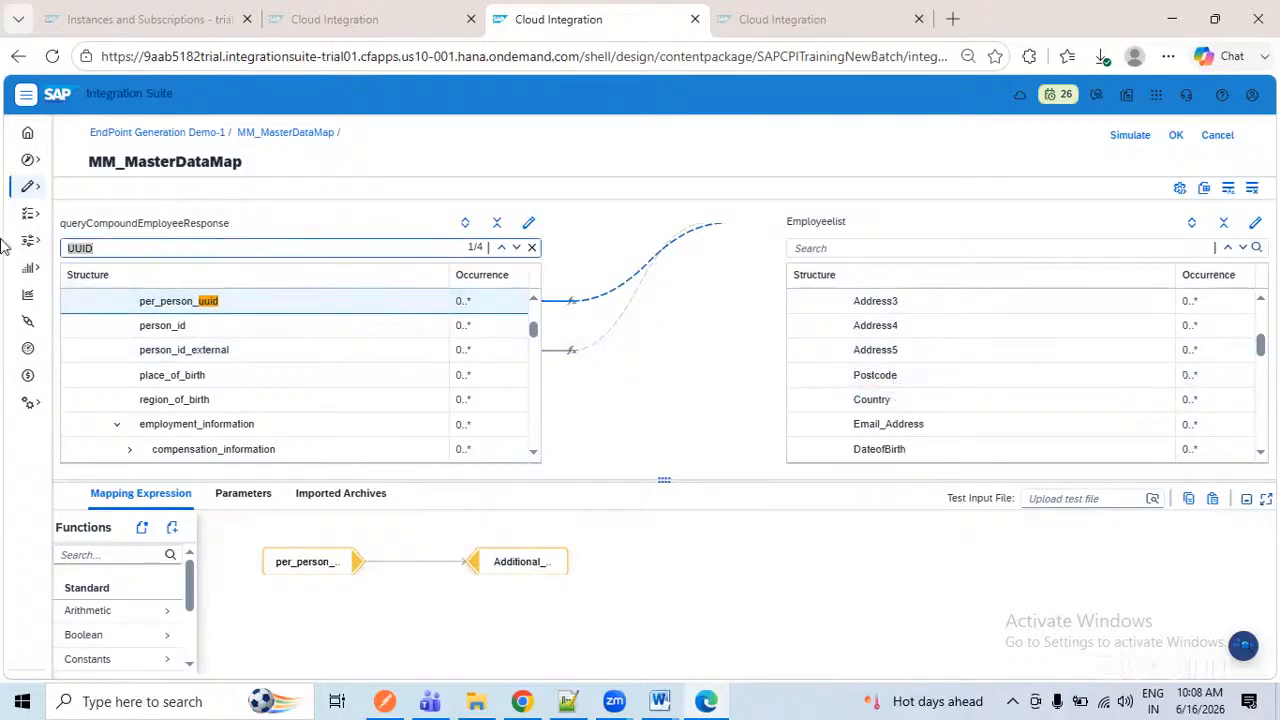
{"action": "type", "text": "zIP"}
{"action": "left_click", "coordinate": [420, 301]}
{"action": "left_click_drag", "start_coordinate": [420, 301], "coordinate": [897, 378]}
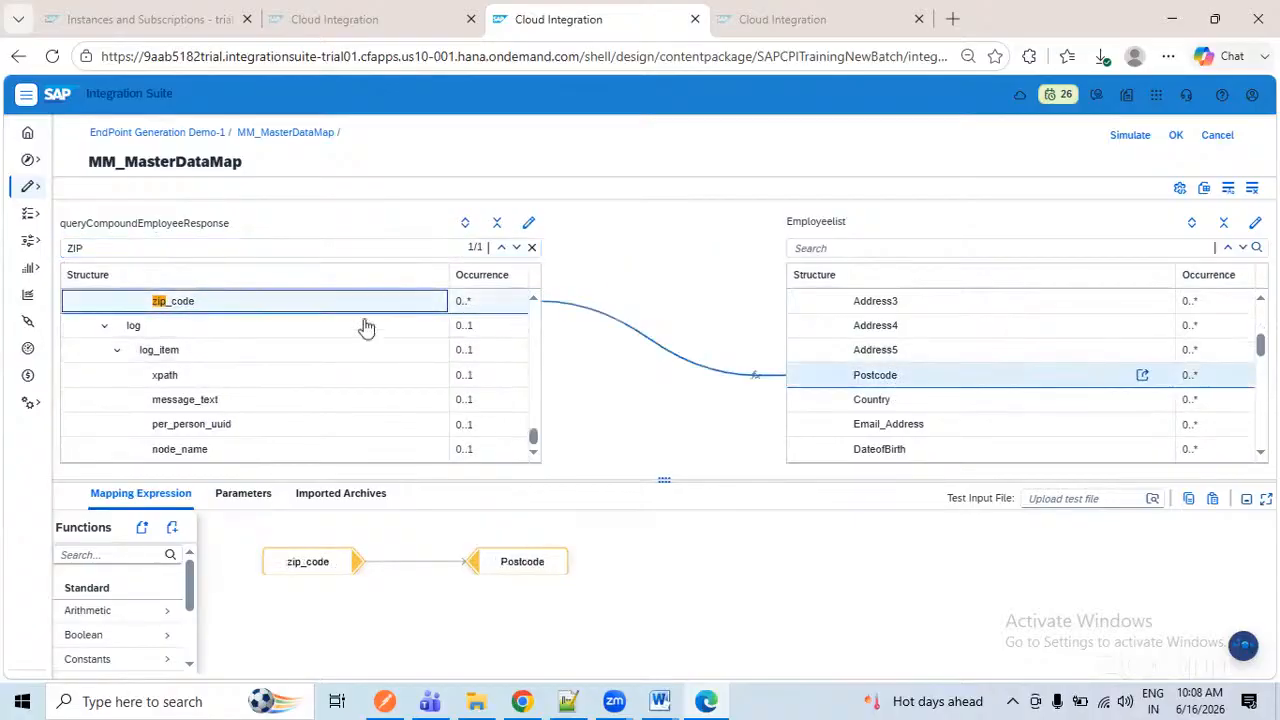
- Search the source structure for COUNTRY and map country_of_birth to the target Country field
{"action": "left_click", "coordinate": [148, 247]}
{"action": "key", "text": "ctrl+a"}
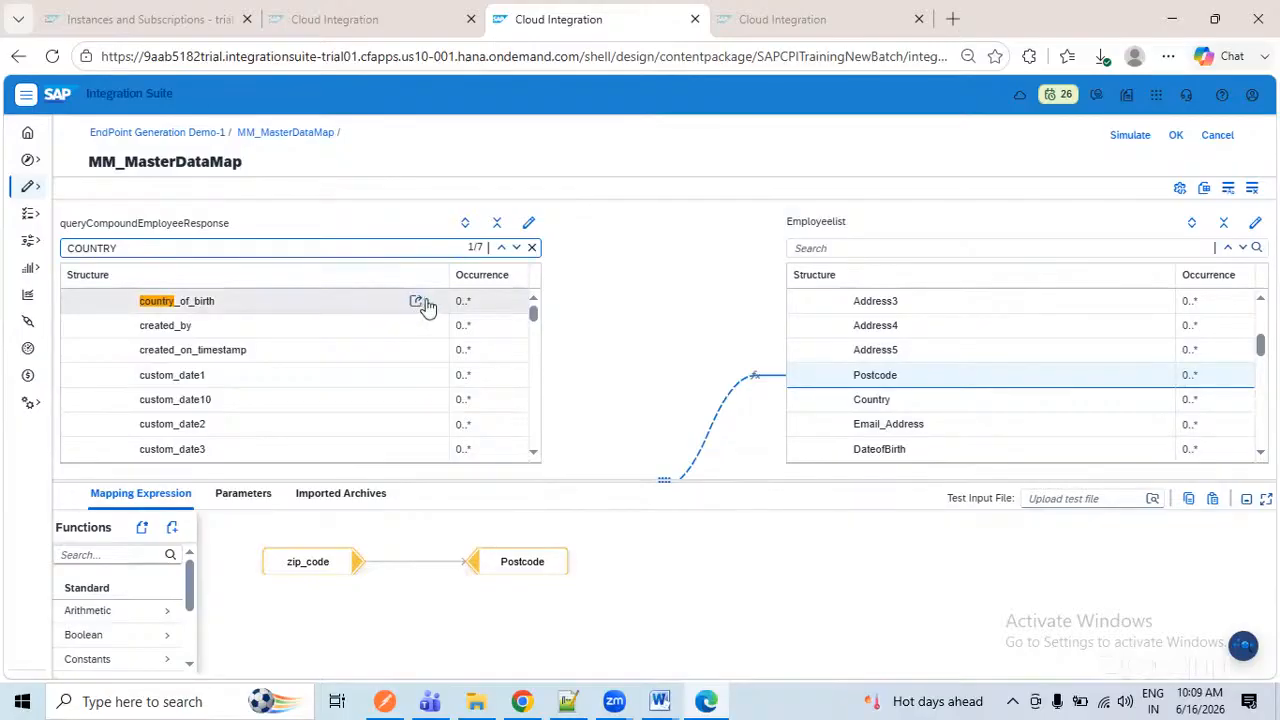
{"action": "left_click", "coordinate": [418, 303]}
{"action": "left_click_drag", "start_coordinate": [440, 308], "coordinate": [1137, 400]}
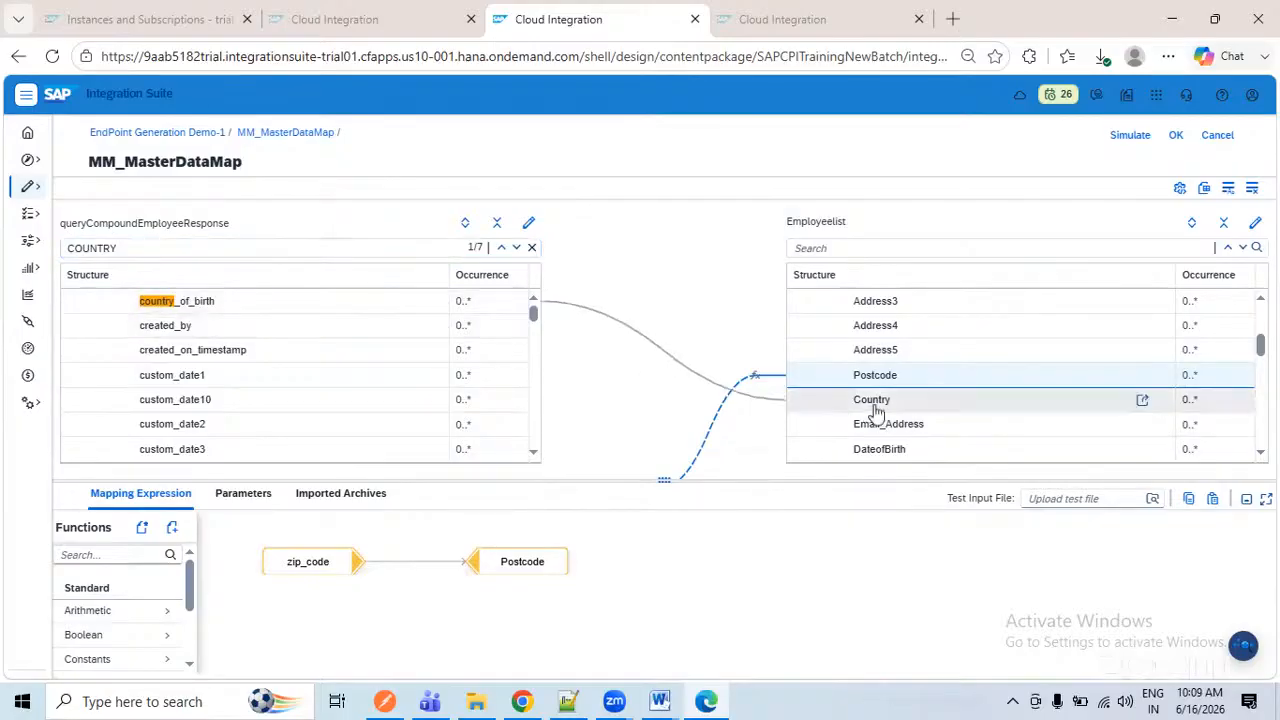
- Search the source structure for MAIL and map email_address to the target Email_Address field
{"action": "double_click", "coordinate": [159, 247]}
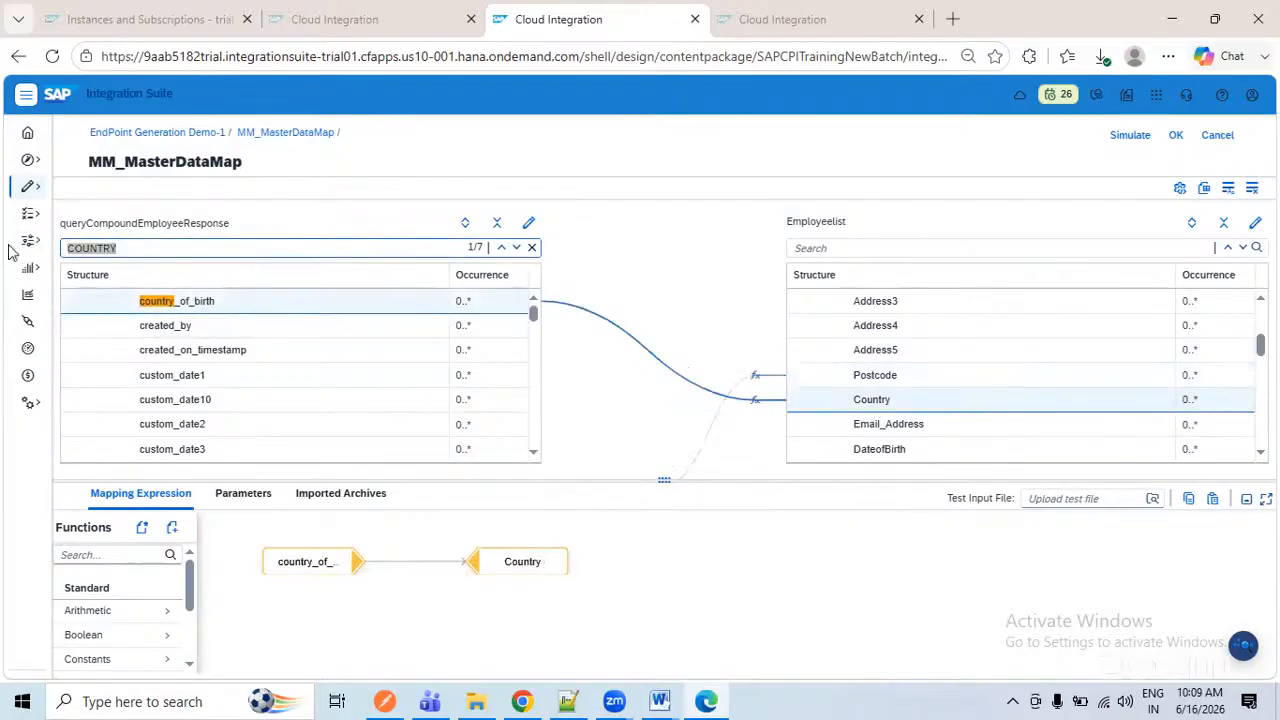
{"action": "type", "text": "MAIL"}
{"action": "key", "text": "Return"}
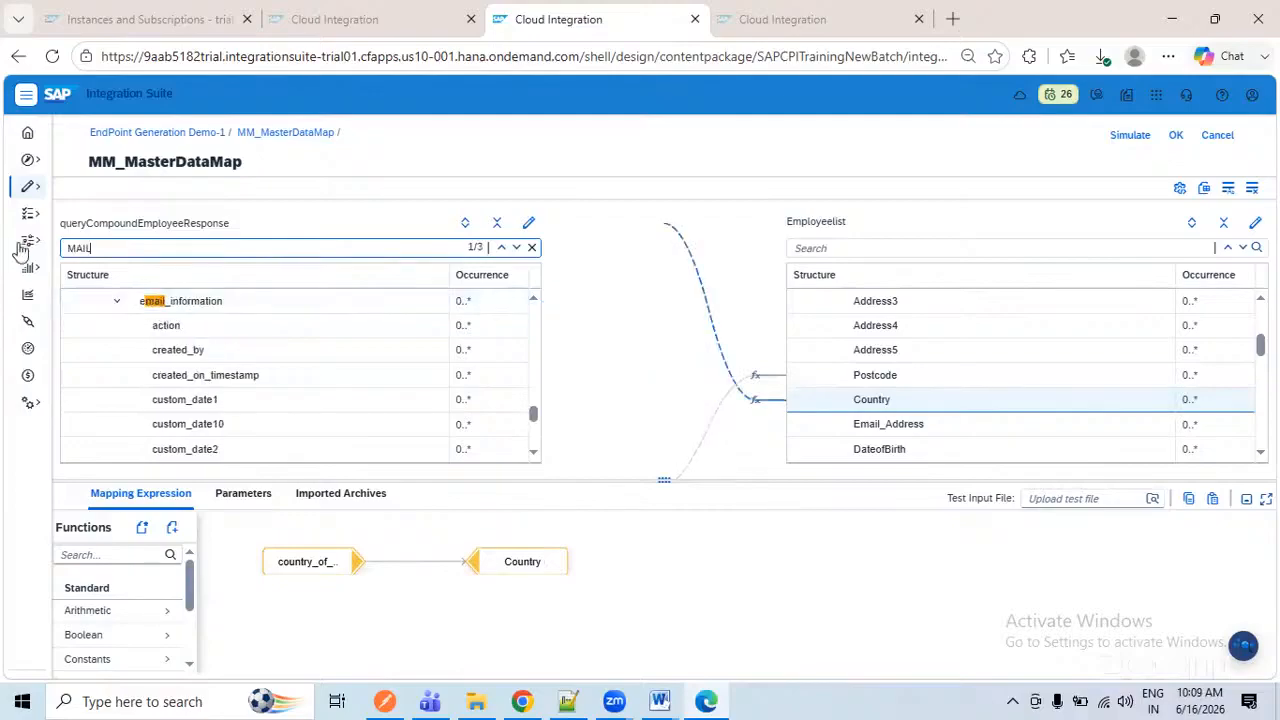
{"action": "left_click", "coordinate": [515, 249]}
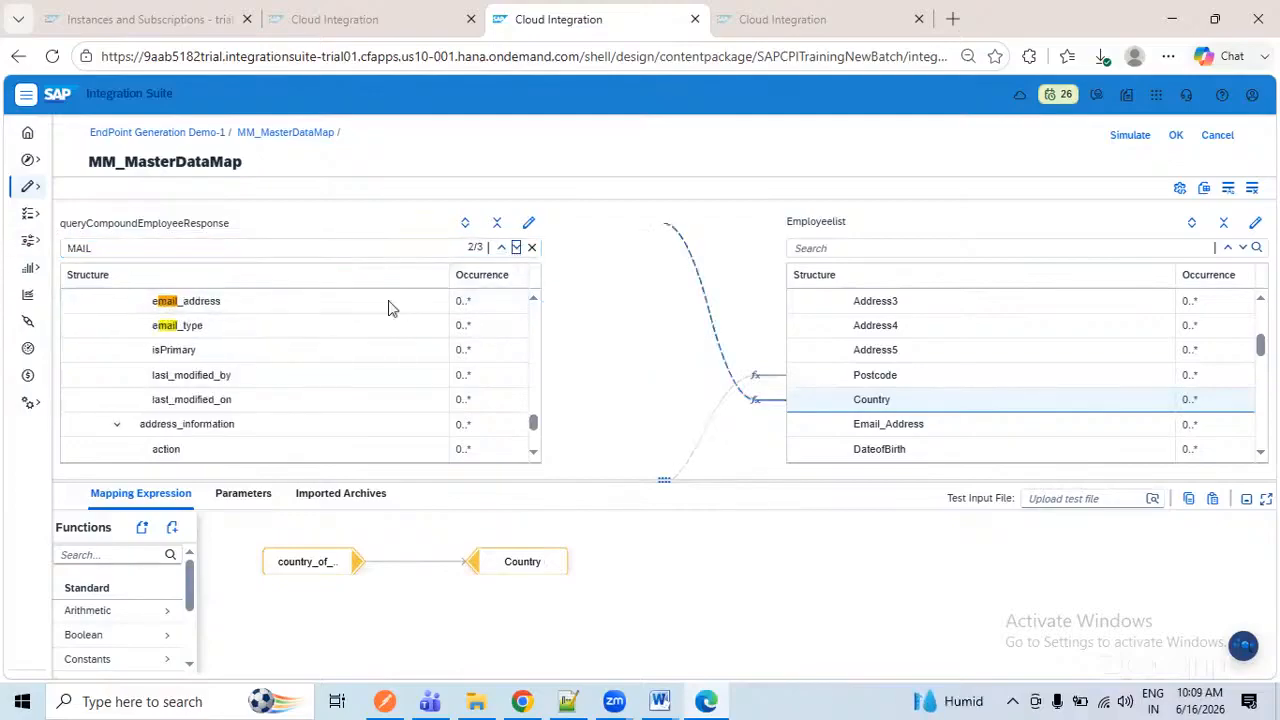
{"action": "left_click_drag", "start_coordinate": [424, 303], "coordinate": [822, 432]}
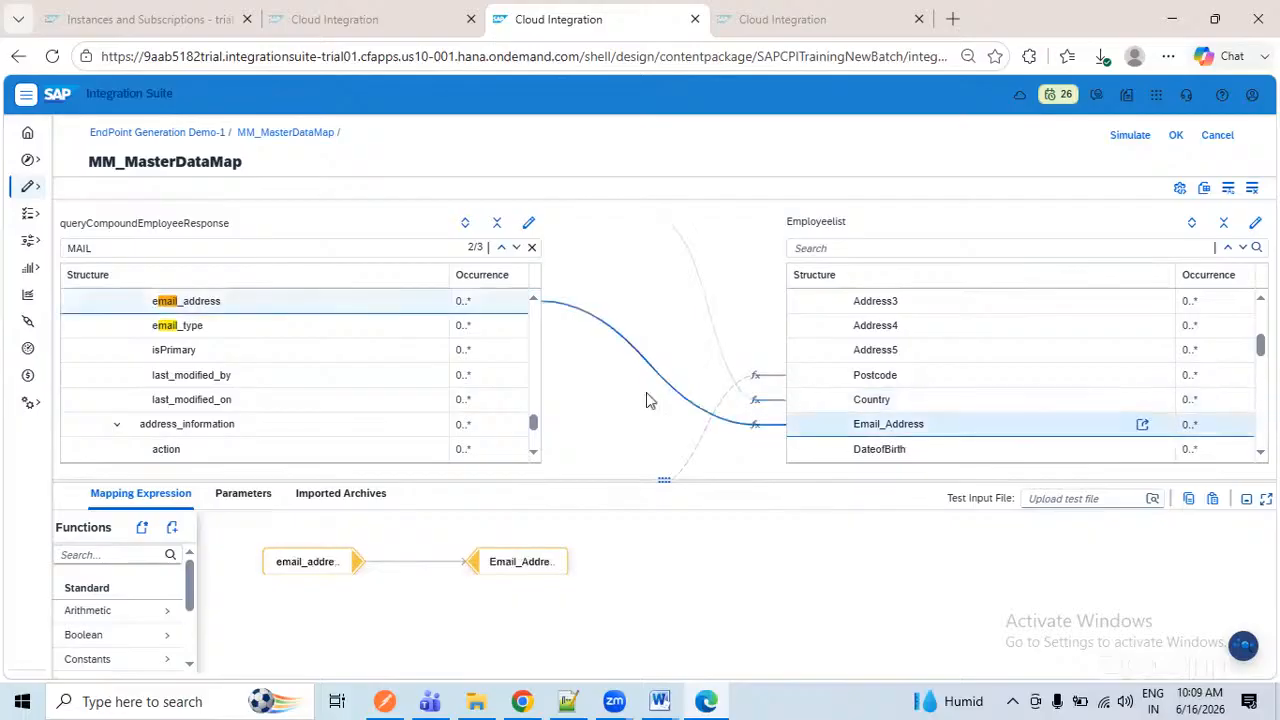
- Search the source structure for DATE_OF and map date_of_birth to the target DateofBirth field
{"action": "left_click_drag", "start_coordinate": [97, 248], "coordinate": [43, 257]}
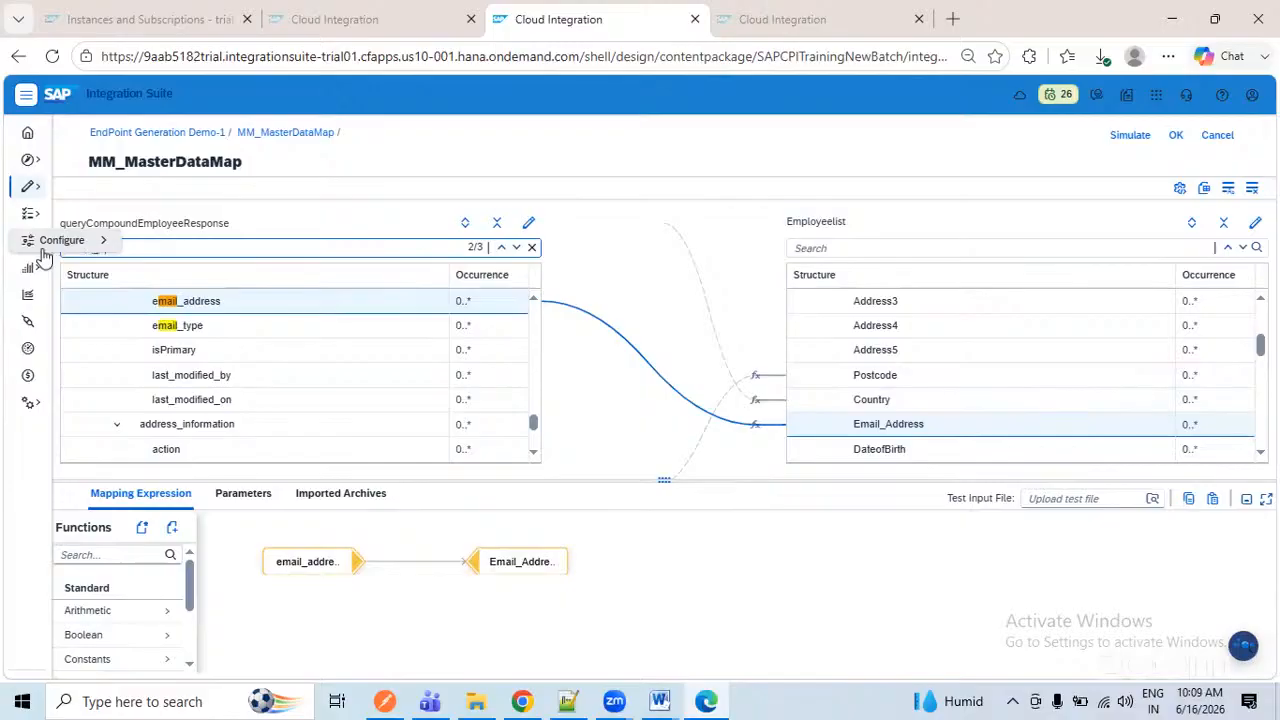
{"action": "type", "text": "DATE_OF"}
{"action": "left_click_drag", "start_coordinate": [420, 308], "coordinate": [879, 449]}
- Search the source structure for Title and map job_title to the target Jobtitle field
{"action": "scroll", "coordinate": [1005, 361], "scroll_direction": "down", "scroll_amount": 3}
{"action": "scroll", "coordinate": [1005, 361], "scroll_direction": "down", "scroll_amount": 3}
{"action": "left_click", "coordinate": [918, 308]}
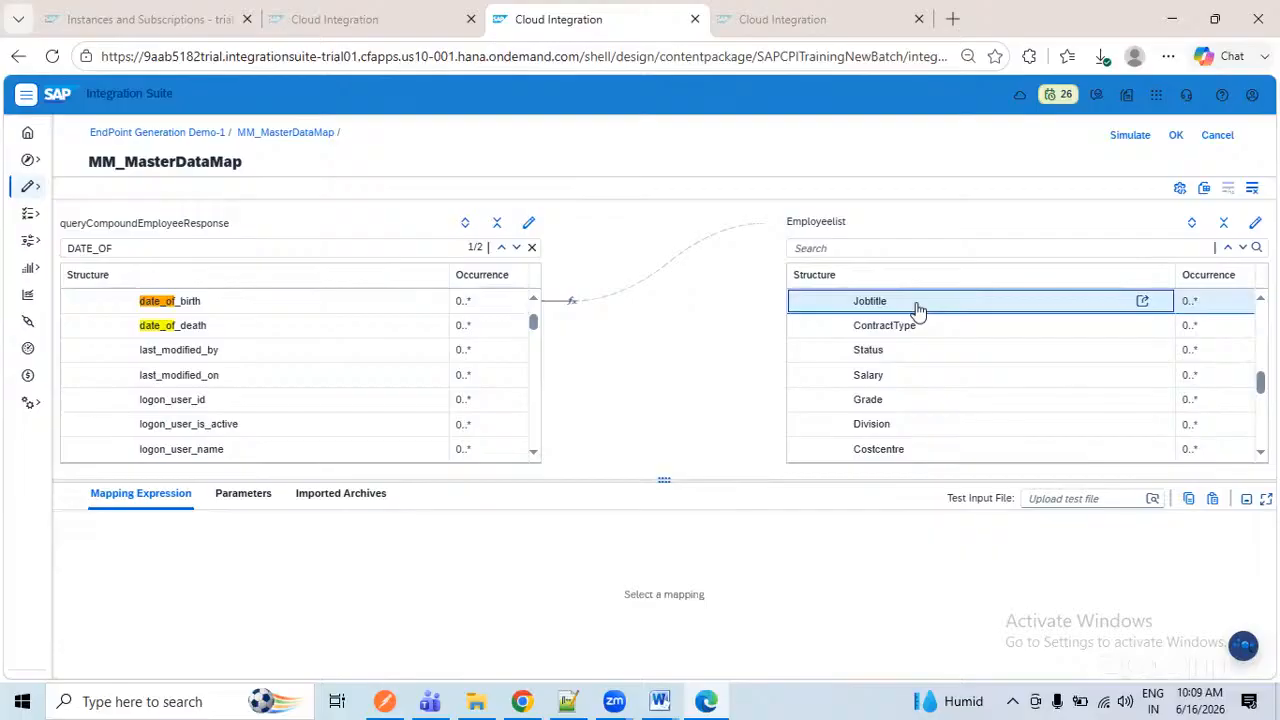
{"action": "left_click", "coordinate": [137, 249]}
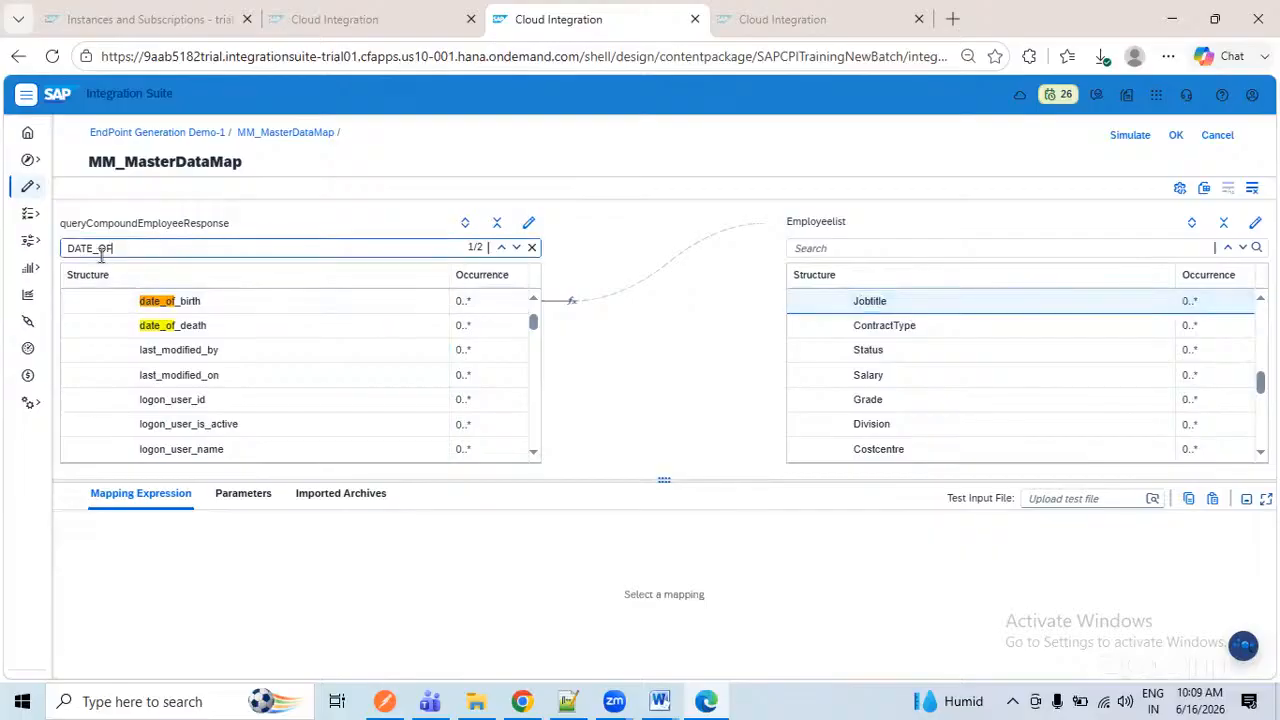
{"action": "type", "text": "T"}
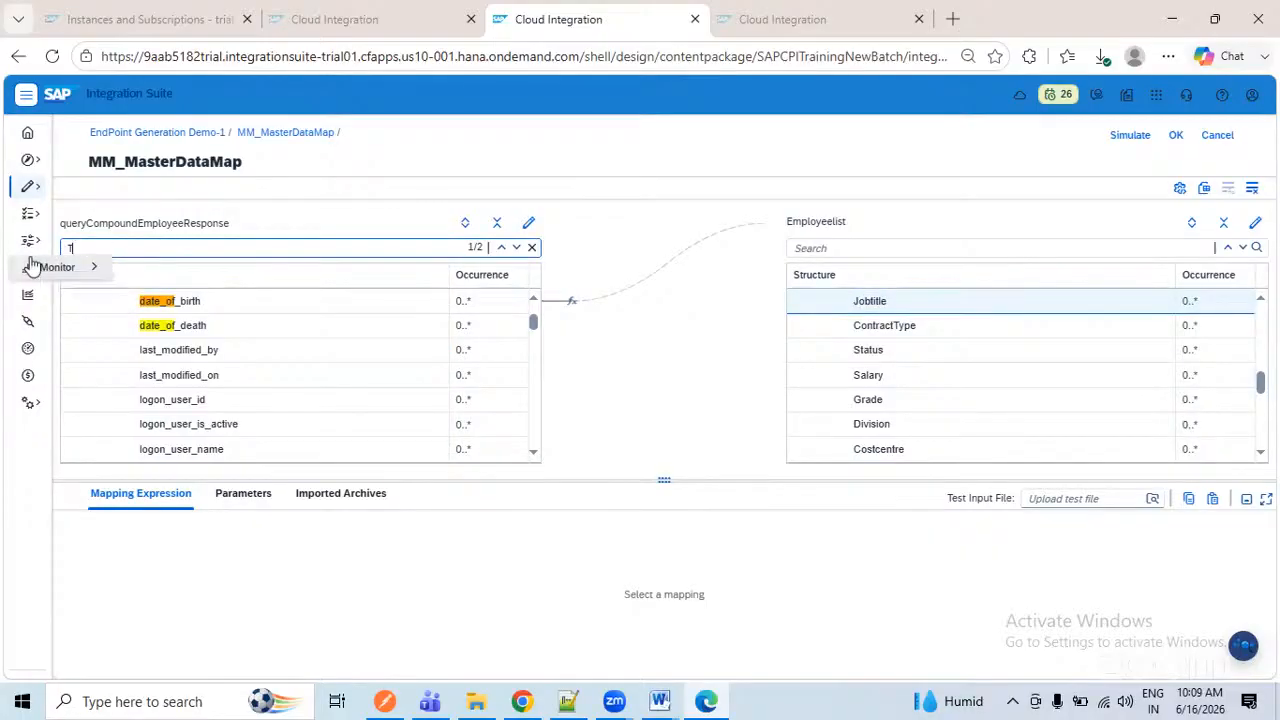
{"action": "type", "text": "itle"}
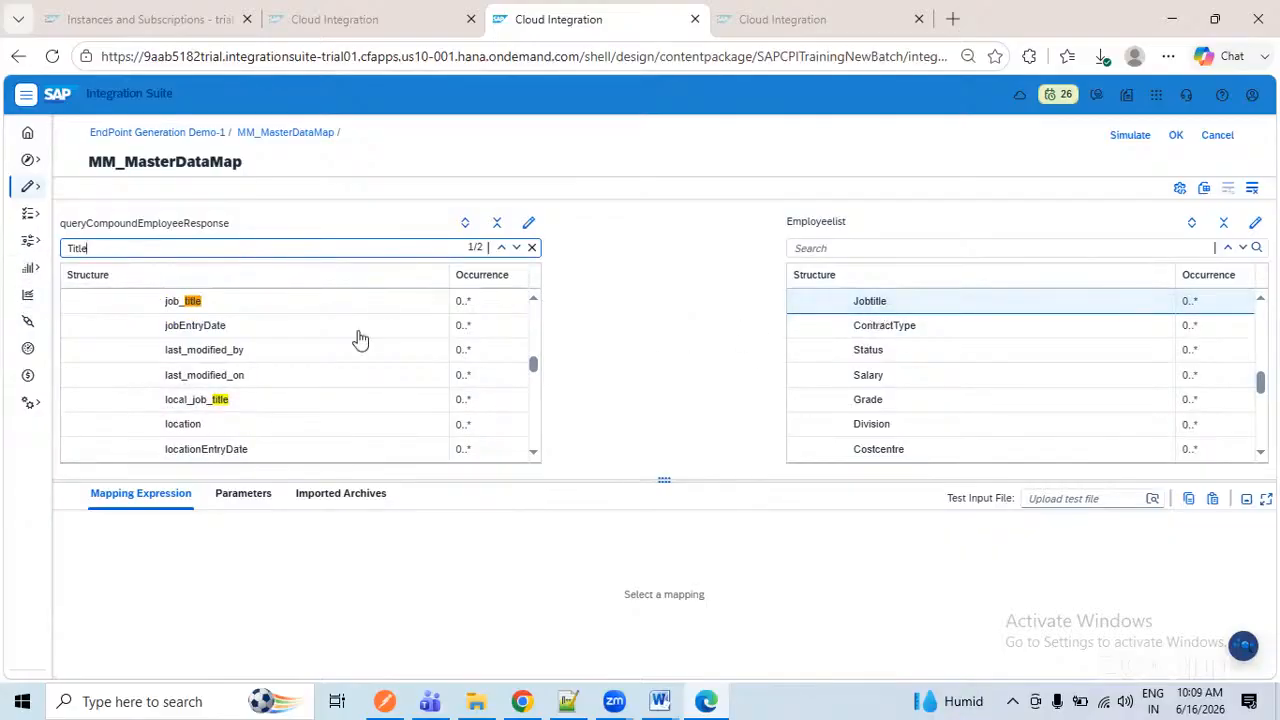
{"action": "left_click_drag", "start_coordinate": [416, 301], "coordinate": [873, 306]}
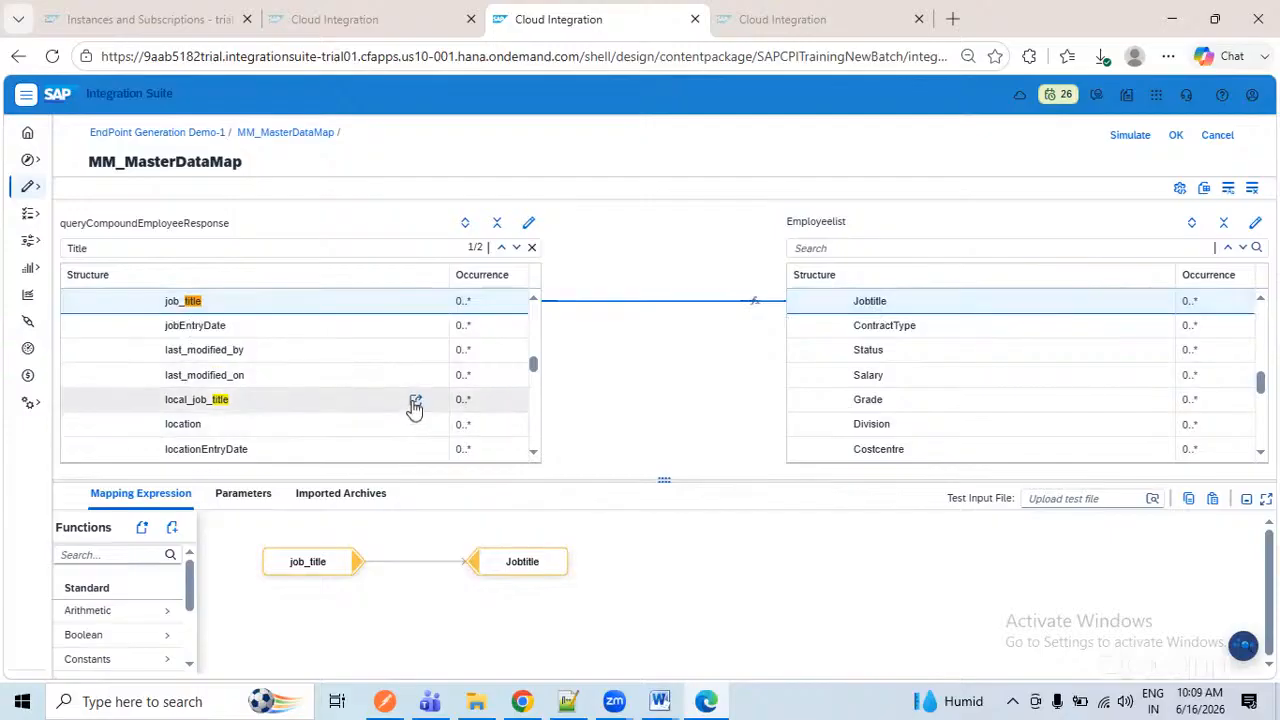
- Add local_job_title as a second source for Jobtitle, and delete the direct job_title link in the mapping expression, spacing the nodes apart
{"action": "left_click_drag", "start_coordinate": [645, 340], "coordinate": [876, 301]}
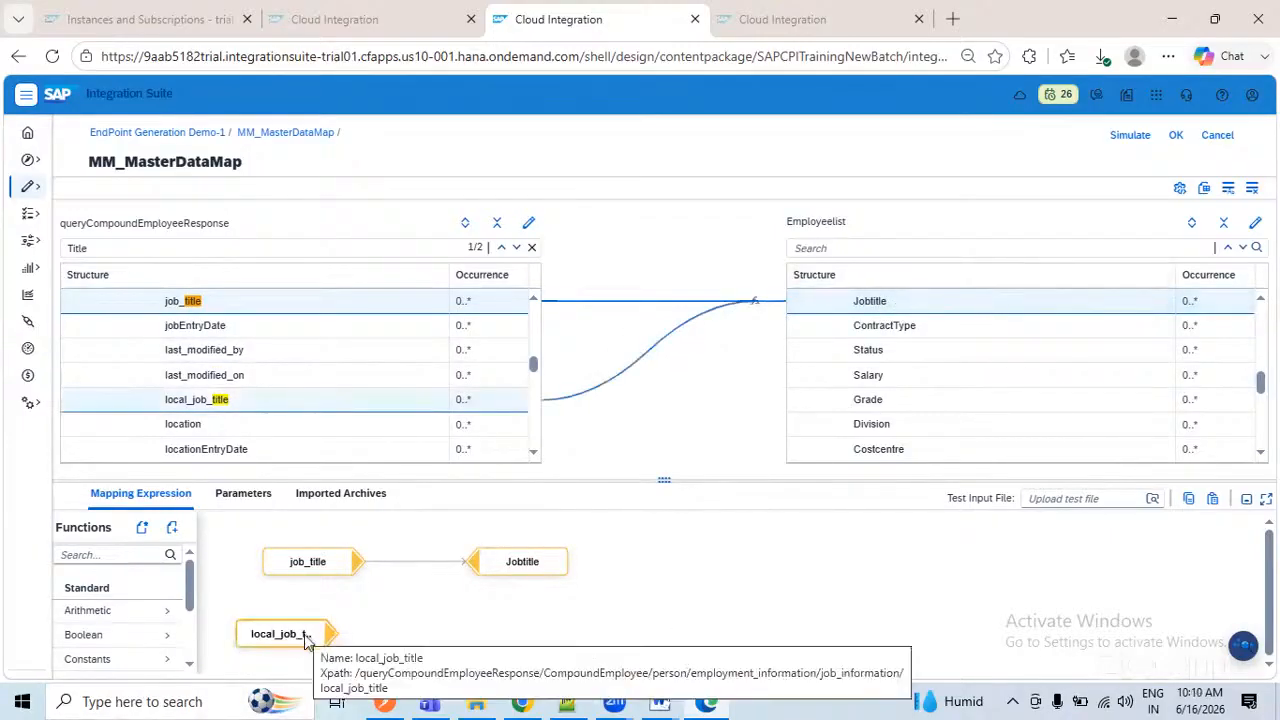
{"action": "left_click_drag", "start_coordinate": [308, 642], "coordinate": [325, 620]}
{"action": "left_click_drag", "start_coordinate": [488, 563], "coordinate": [704, 572]}
{"action": "mouse_move", "coordinate": [604, 561]}
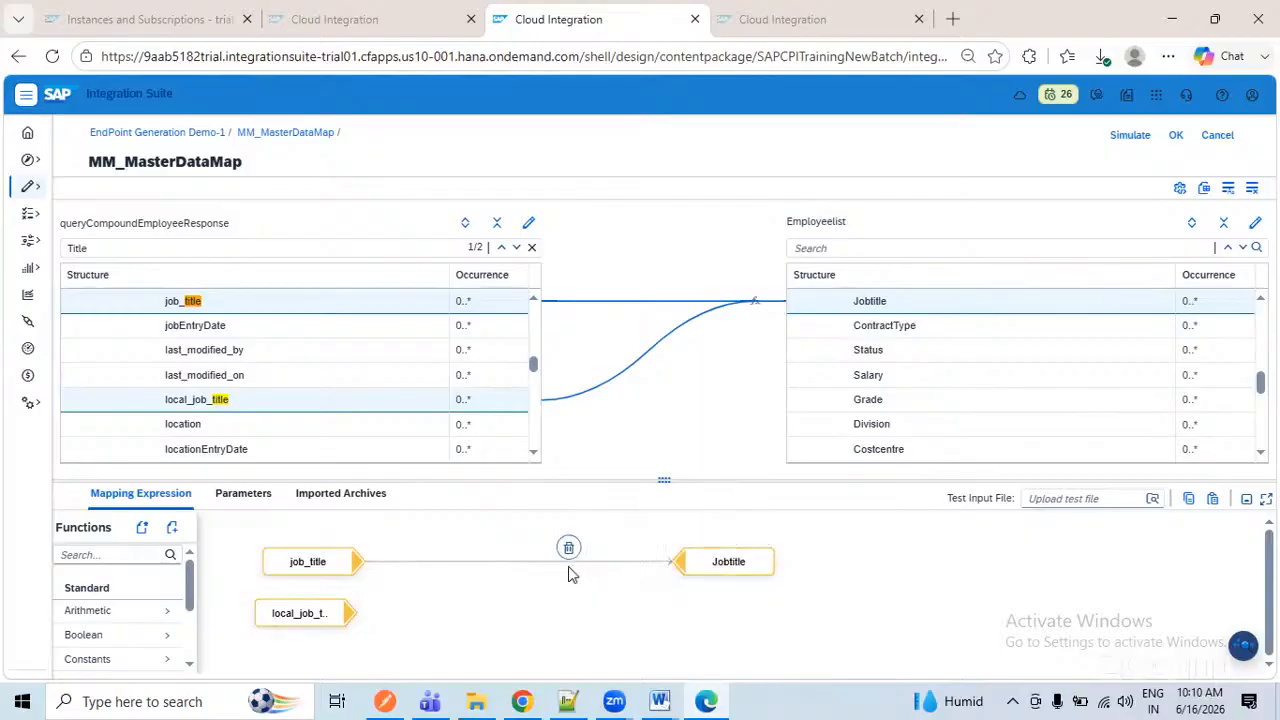
{"action": "left_click", "coordinate": [569, 546]}
{"action": "left_click_drag", "start_coordinate": [718, 578], "coordinate": [876, 594]}
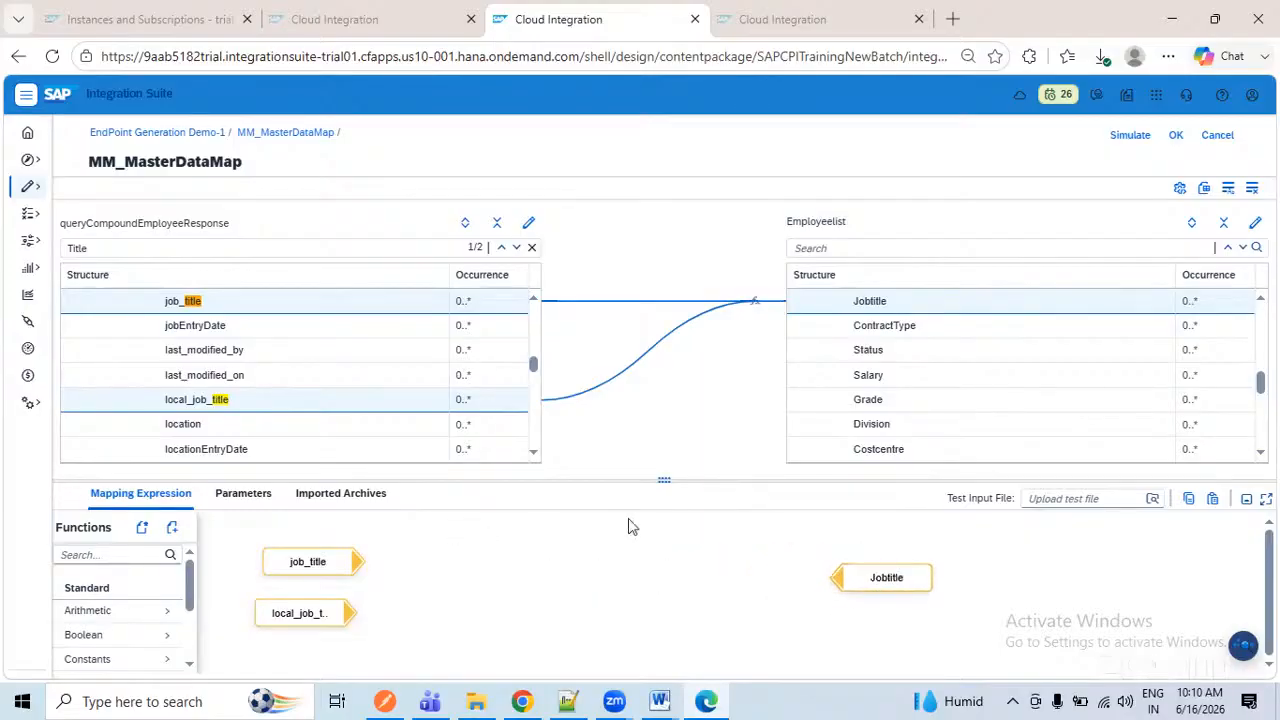
- Add a concat function to the Jobtitle expression, connecting job_title to string1 and local_job_title to string2
{"action": "left_click_drag", "start_coordinate": [684, 482], "coordinate": [668, 372]}
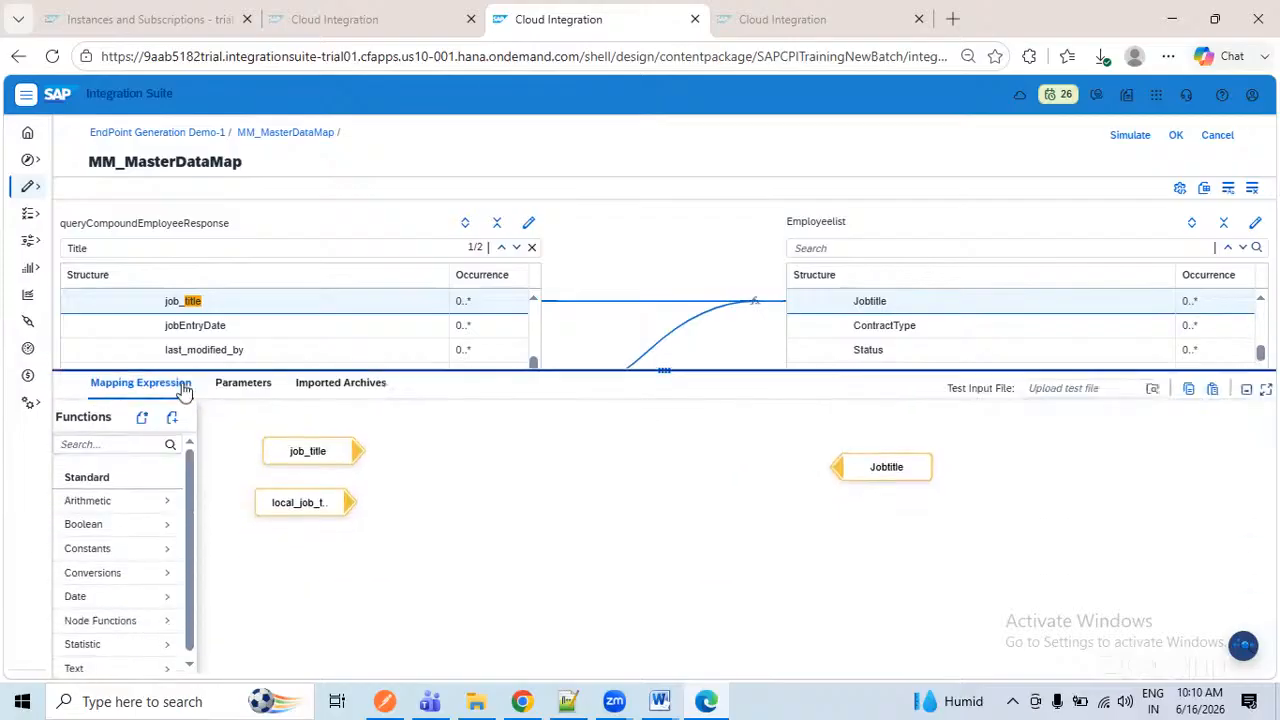
{"action": "left_click", "coordinate": [120, 443]}
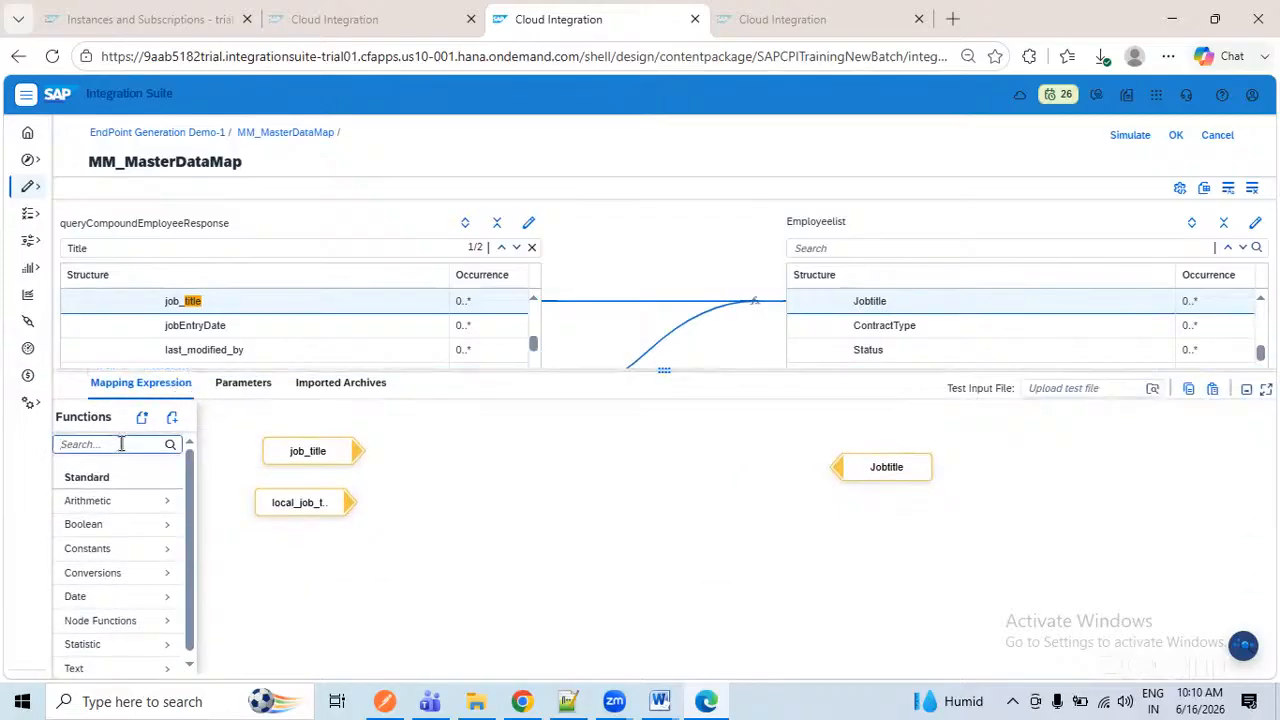
{"action": "type", "text": "con"}
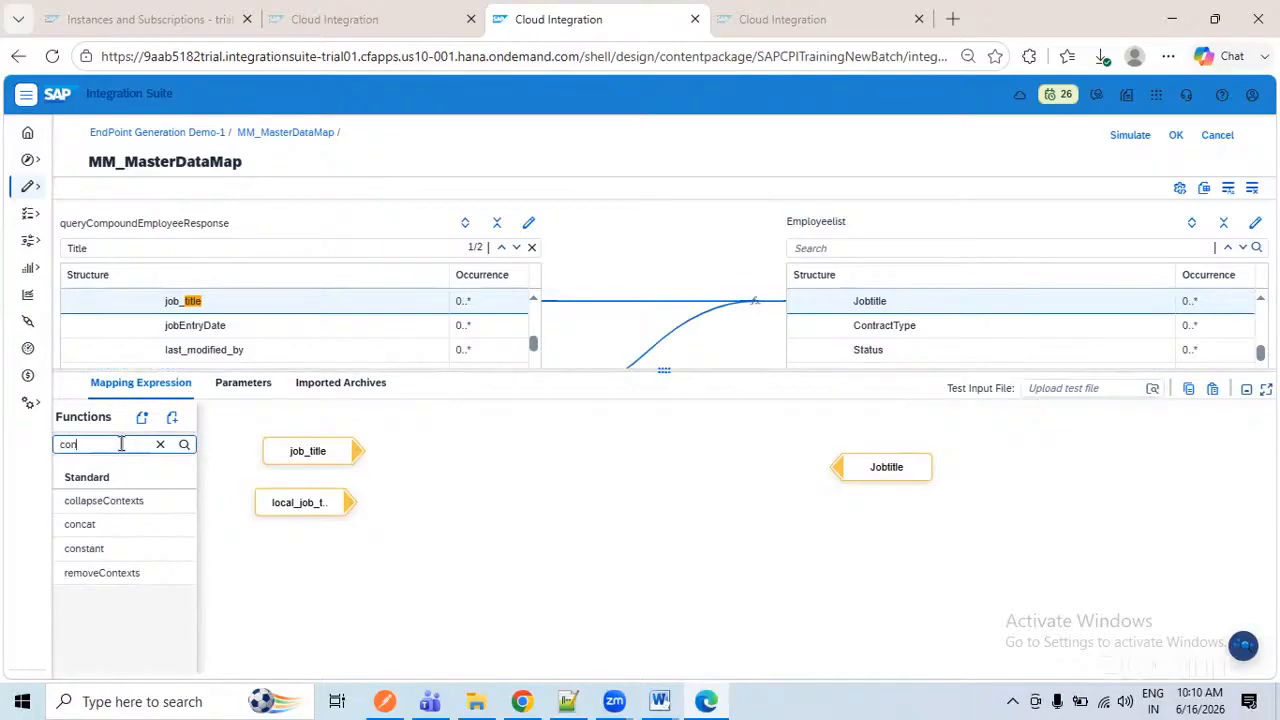
{"action": "left_click", "coordinate": [83, 533]}
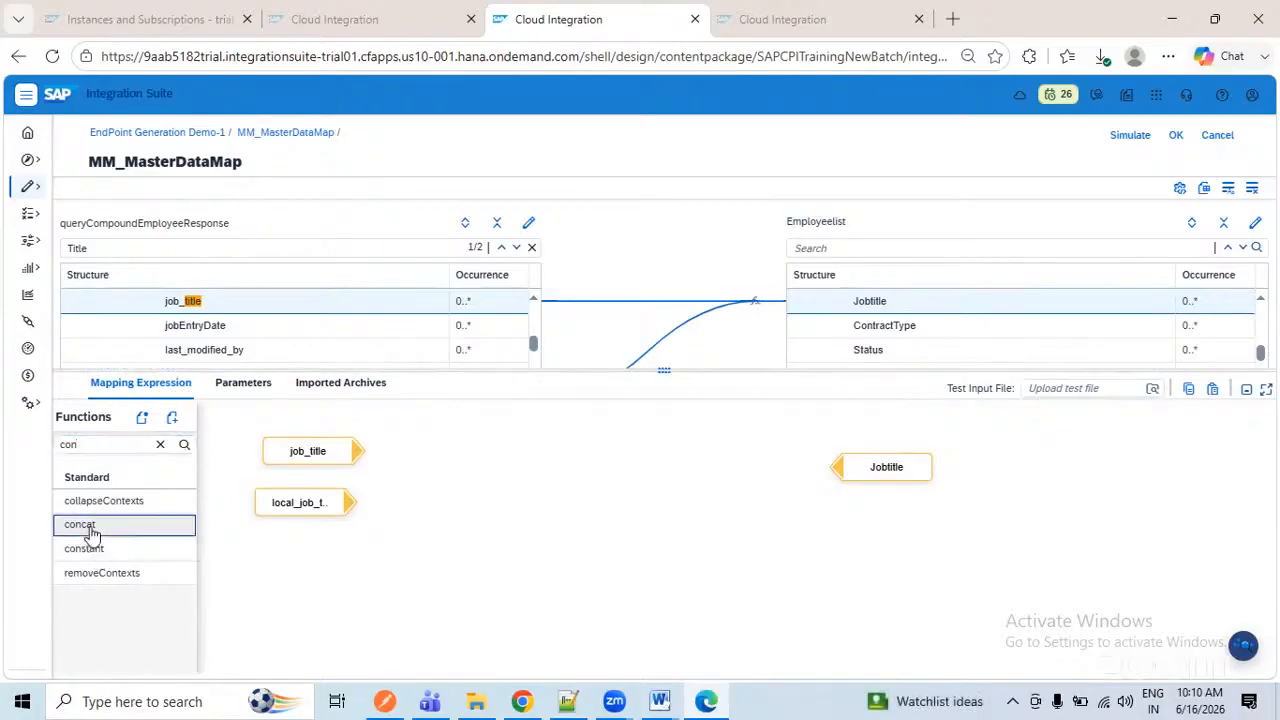
{"action": "left_click_drag", "start_coordinate": [275, 467], "coordinate": [586, 425]}
{"action": "left_click_drag", "start_coordinate": [356, 452], "coordinate": [555, 476]}
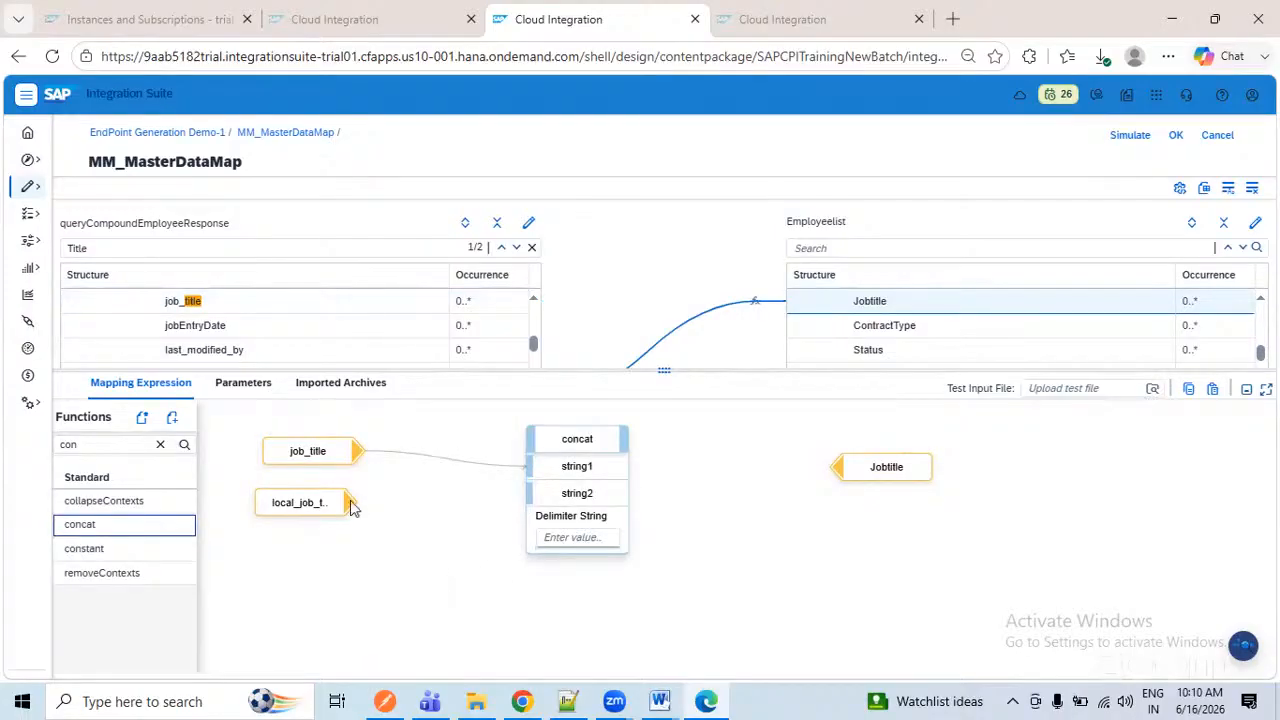
{"action": "left_click_drag", "start_coordinate": [347, 507], "coordinate": [547, 496]}
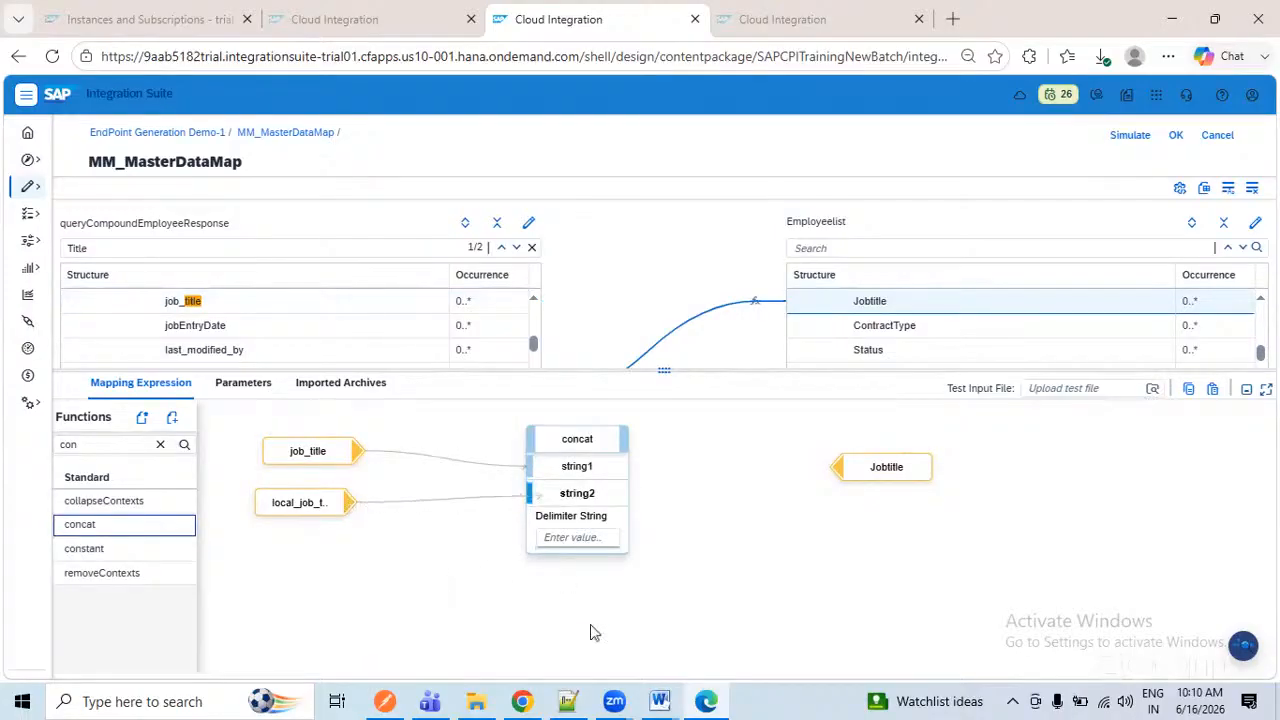
- Set the concat delimiter string to / and connect the concat output to Jobtitle
{"action": "left_click", "coordinate": [325, 549]}
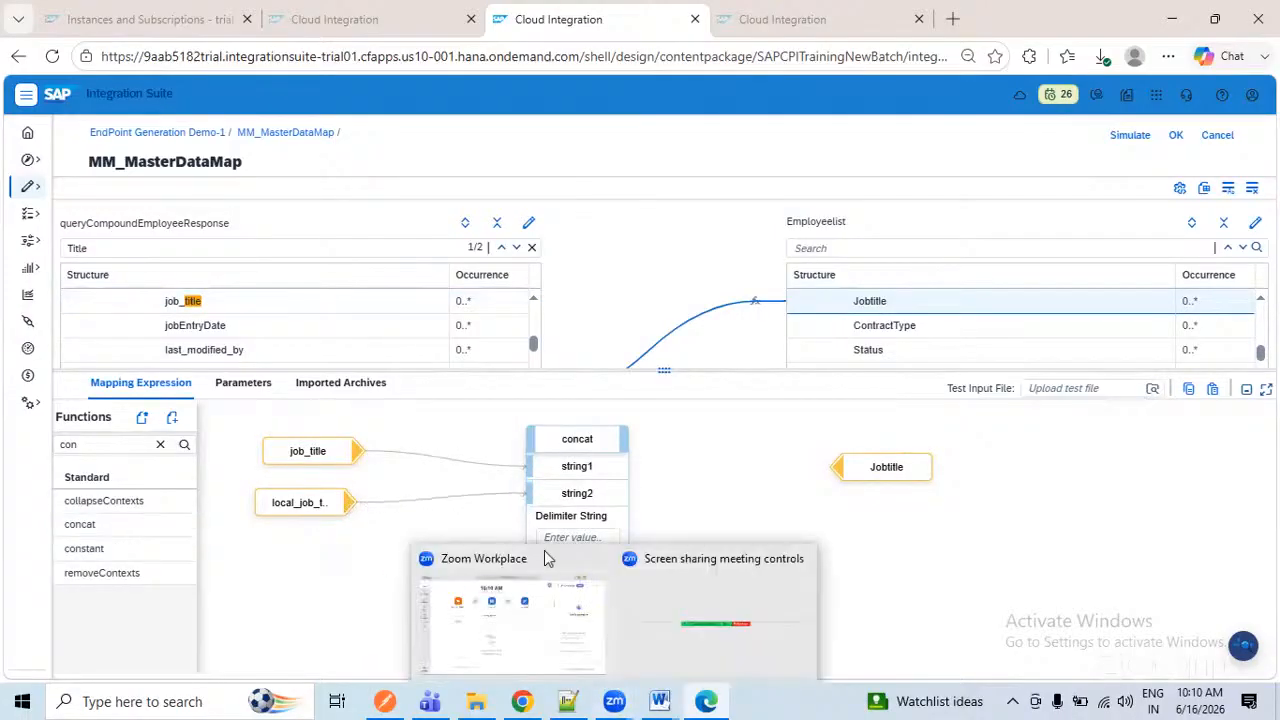
{"action": "left_click", "coordinate": [581, 537]}
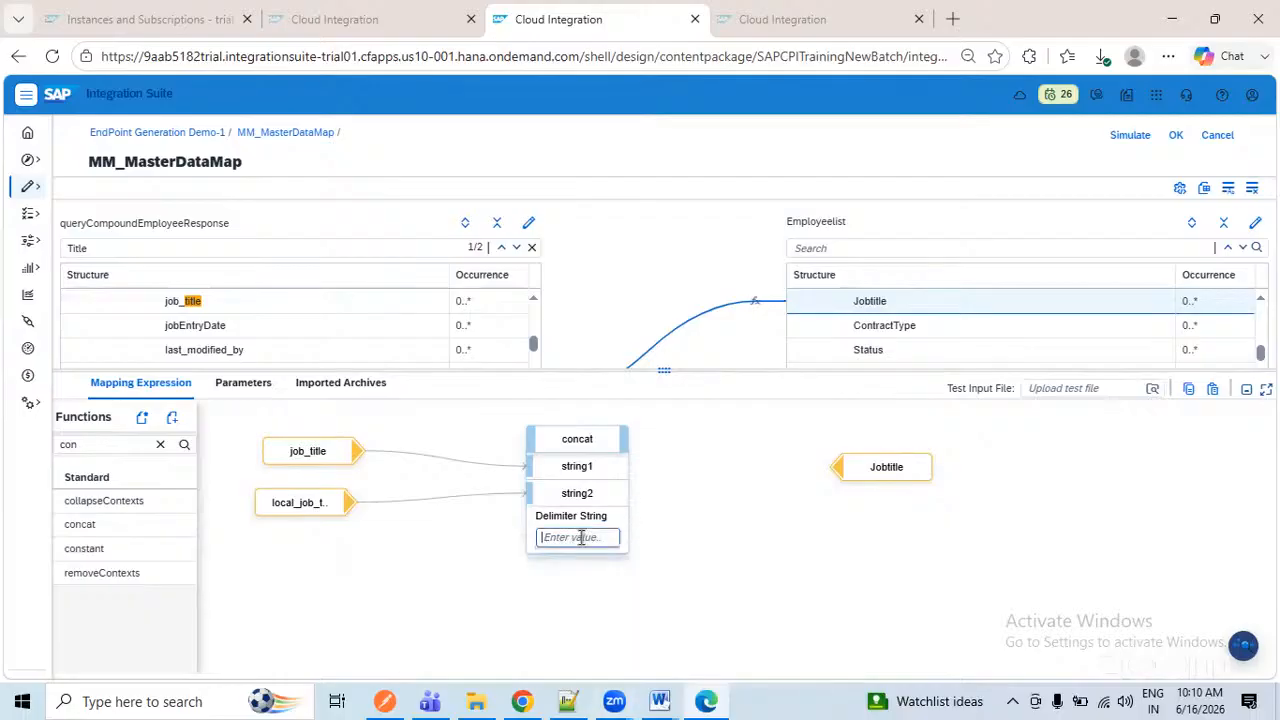
{"action": "type", "text": "/"}
{"action": "left_click", "coordinate": [676, 568]}
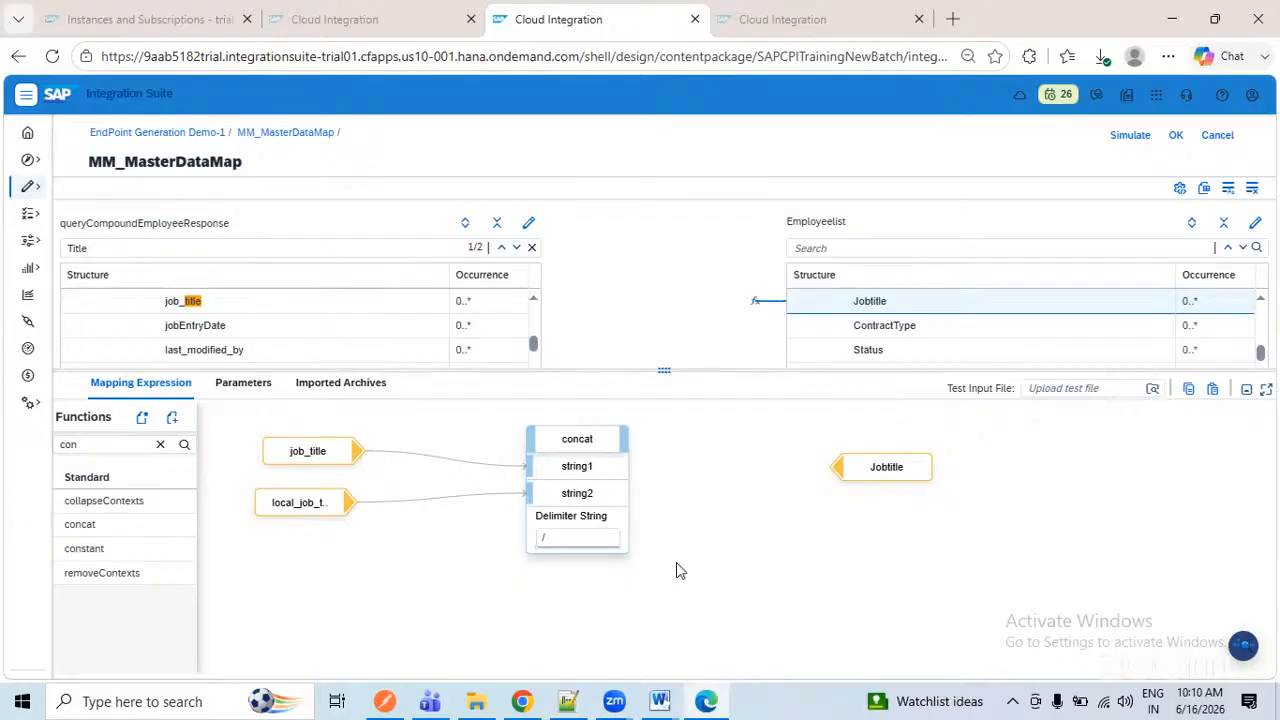
{"action": "left_click_drag", "start_coordinate": [628, 445], "coordinate": [868, 476]}
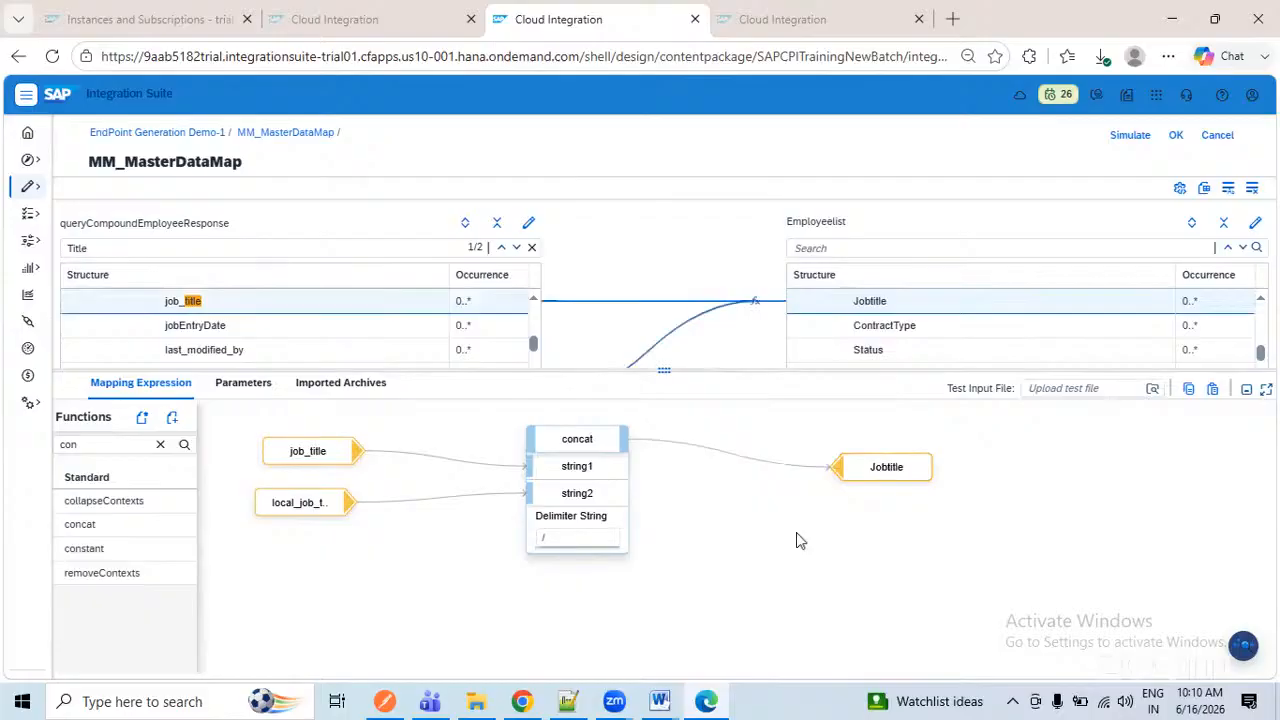
{"action": "left_click_drag", "start_coordinate": [663, 360], "coordinate": [676, 532]}
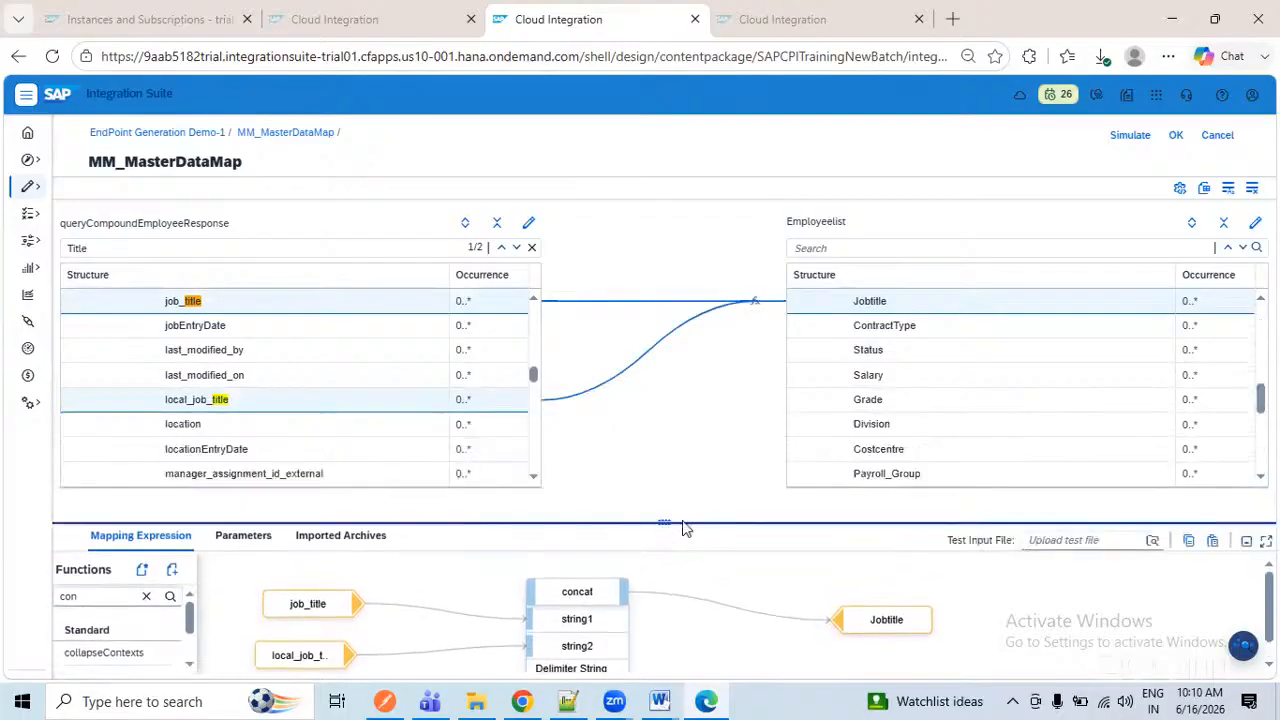
{"action": "scroll", "coordinate": [918, 466], "scroll_direction": "down", "scroll_amount": 3}
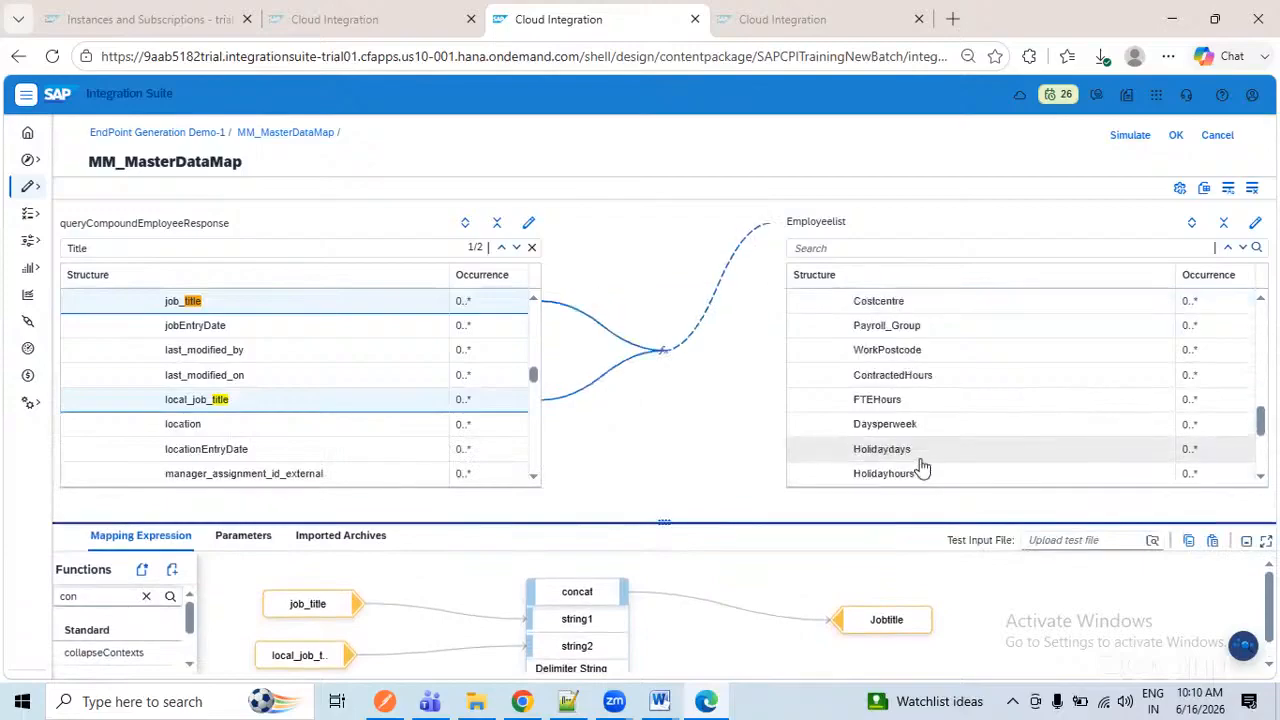
- Search the source structure for Date_of and open the mapping expression of the target DateofBirth field
{"action": "scroll", "coordinate": [920, 466], "scroll_direction": "down", "scroll_amount": 3}
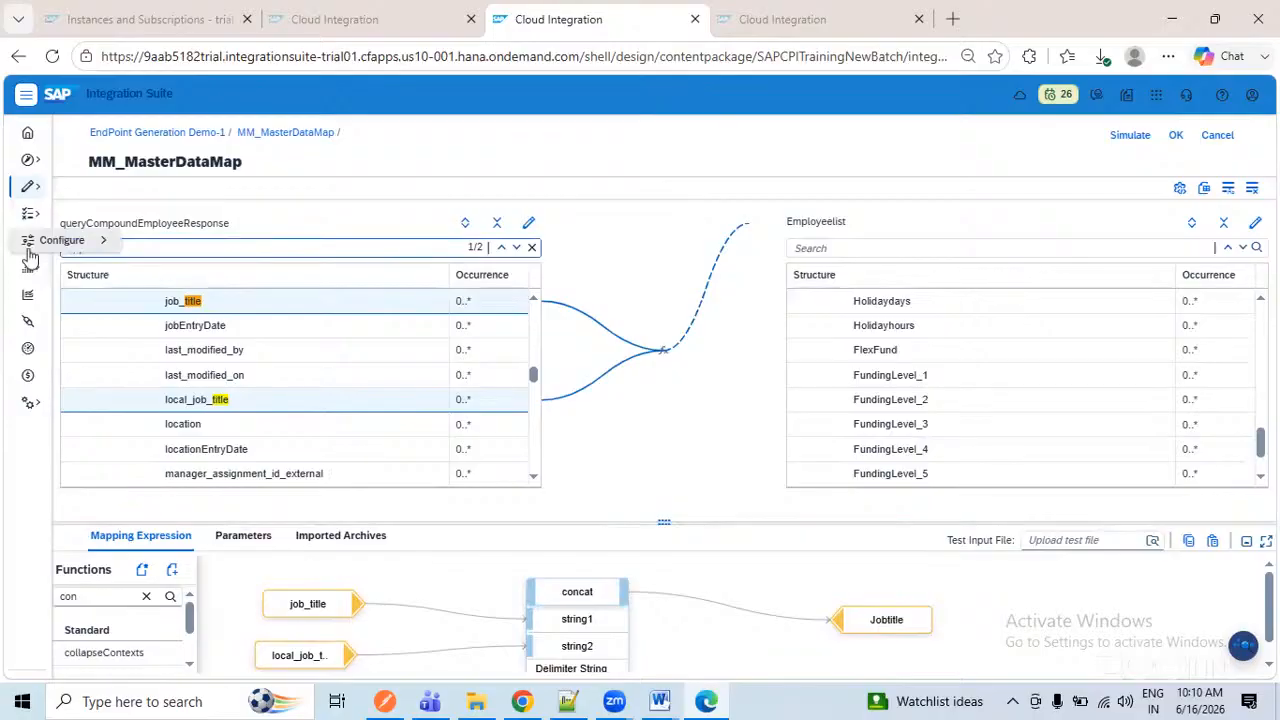
{"action": "key", "text": "Return"}
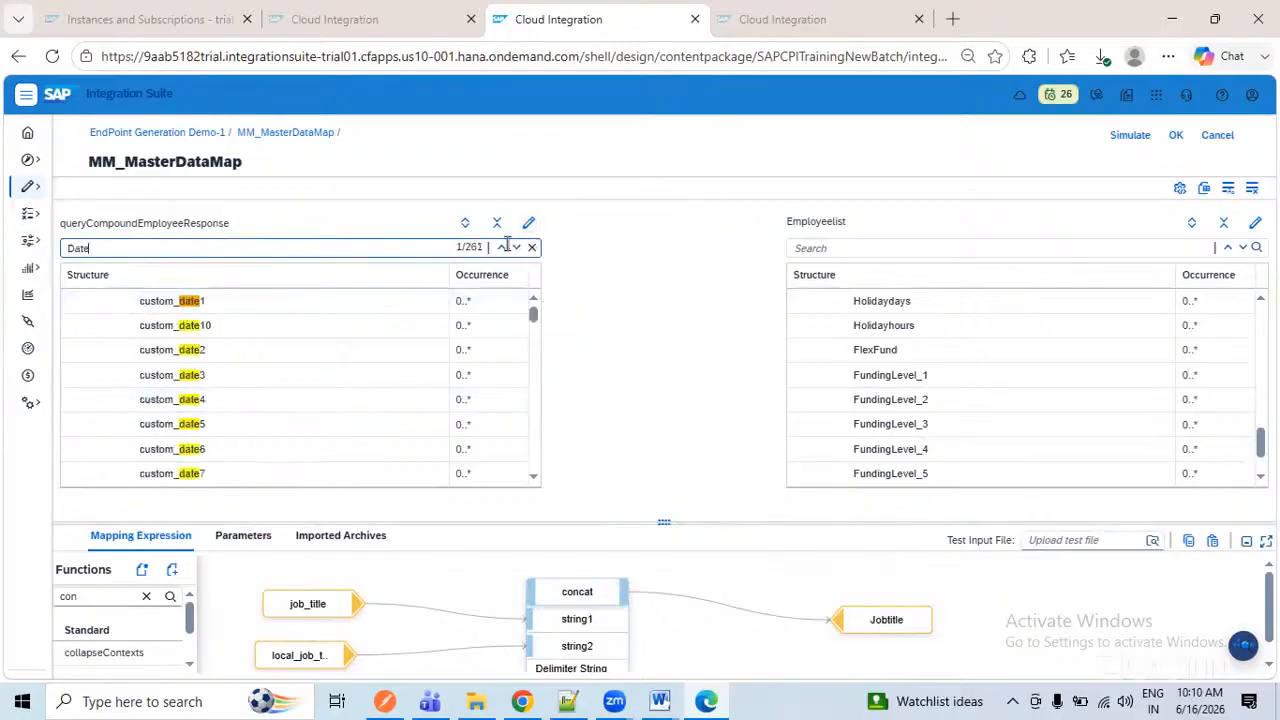
{"action": "left_click_drag", "start_coordinate": [111, 248], "coordinate": [15, 252]}
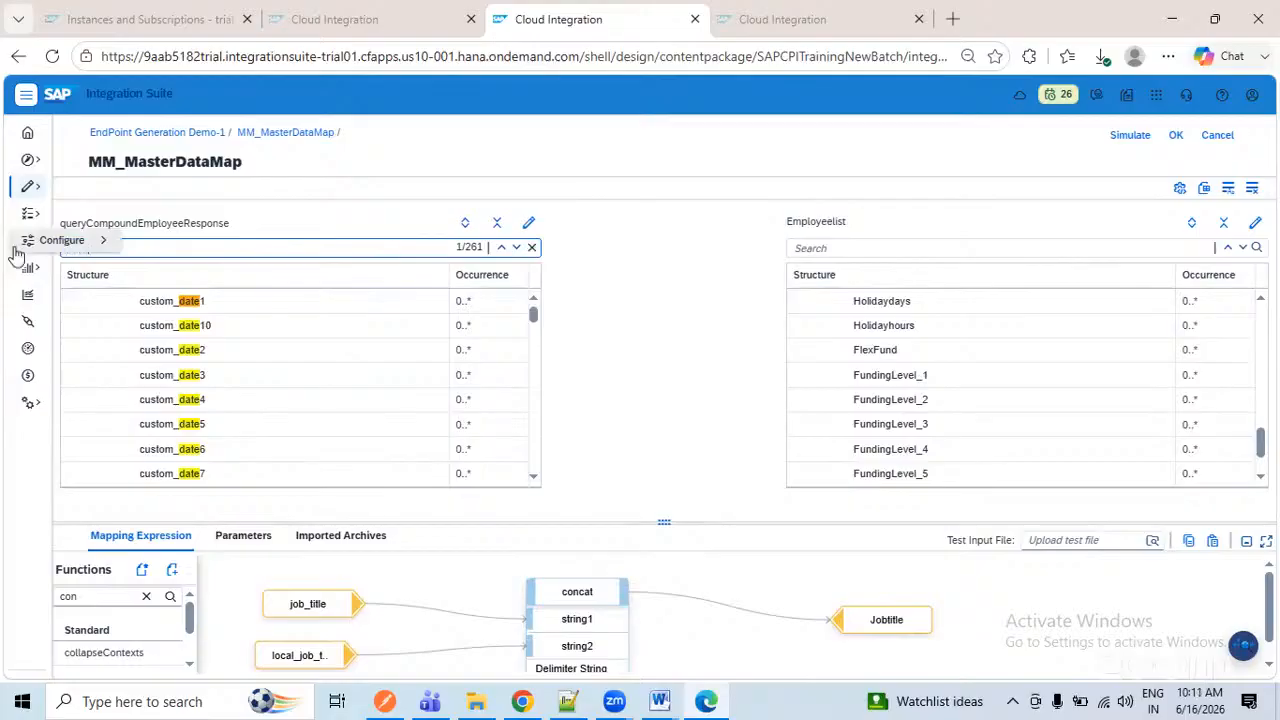
{"action": "type", "text": "Date_of"}
{"action": "key", "text": "Return"}
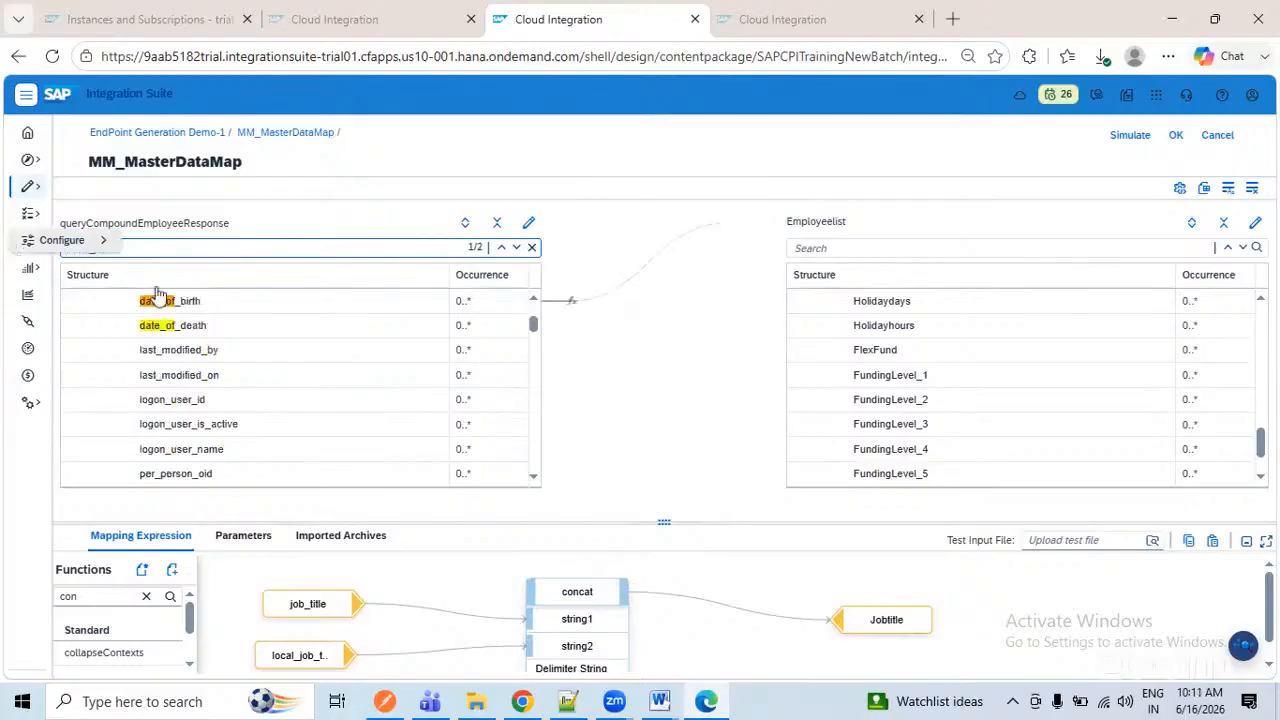
{"action": "scroll", "coordinate": [872, 400], "scroll_direction": "up", "scroll_amount": 1}
{"action": "scroll", "coordinate": [872, 400], "scroll_direction": "up", "scroll_amount": 1}
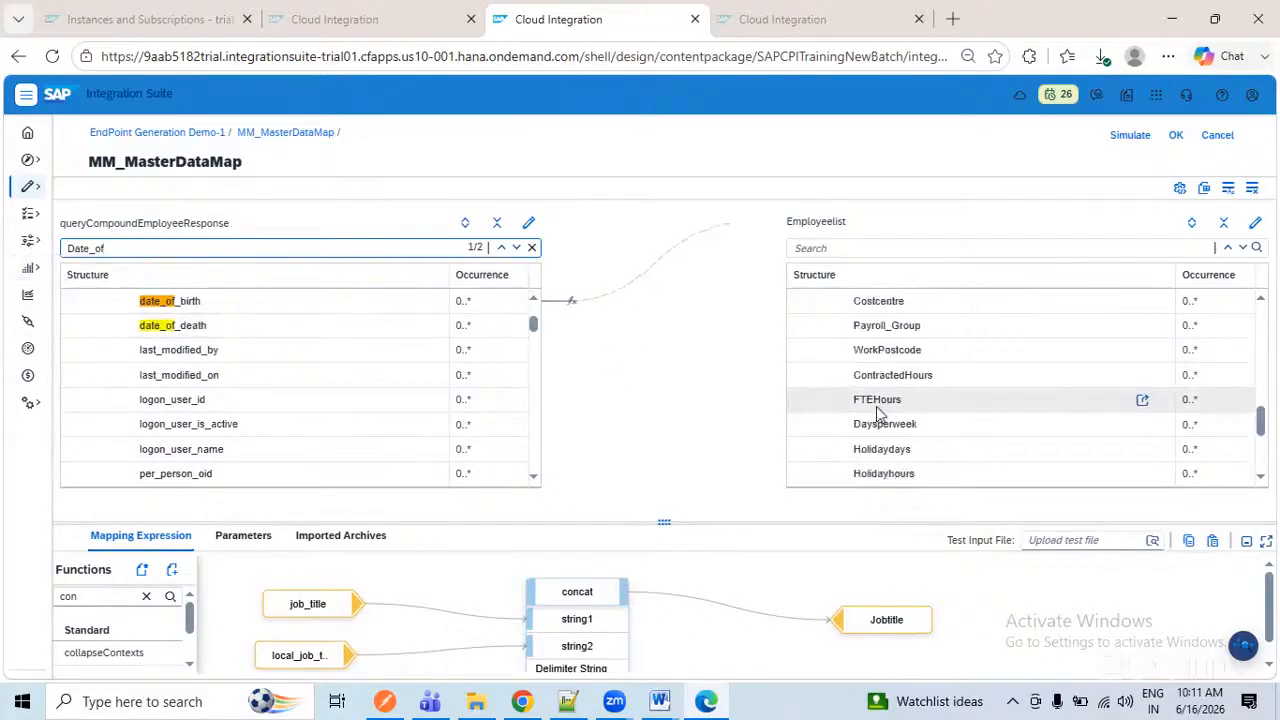
{"action": "scroll", "coordinate": [888, 422], "scroll_direction": "up", "scroll_amount": 3}
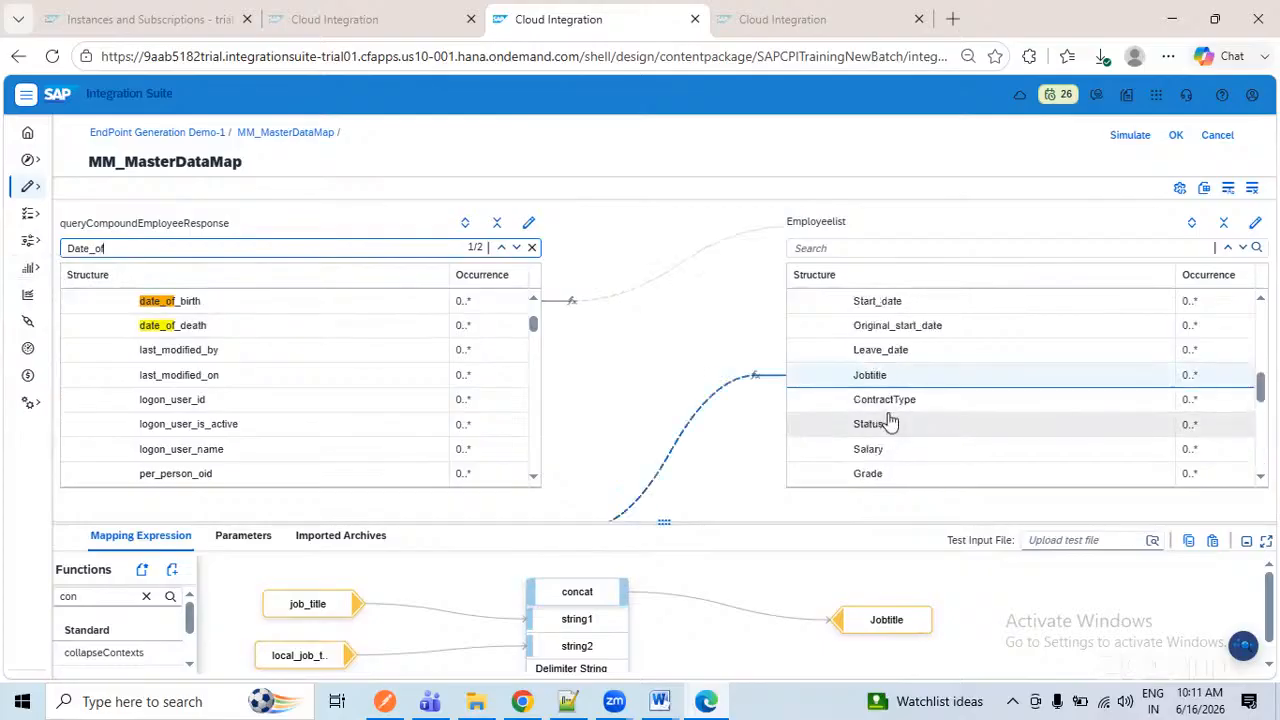
{"action": "scroll", "coordinate": [892, 422], "scroll_direction": "up", "scroll_amount": 1}
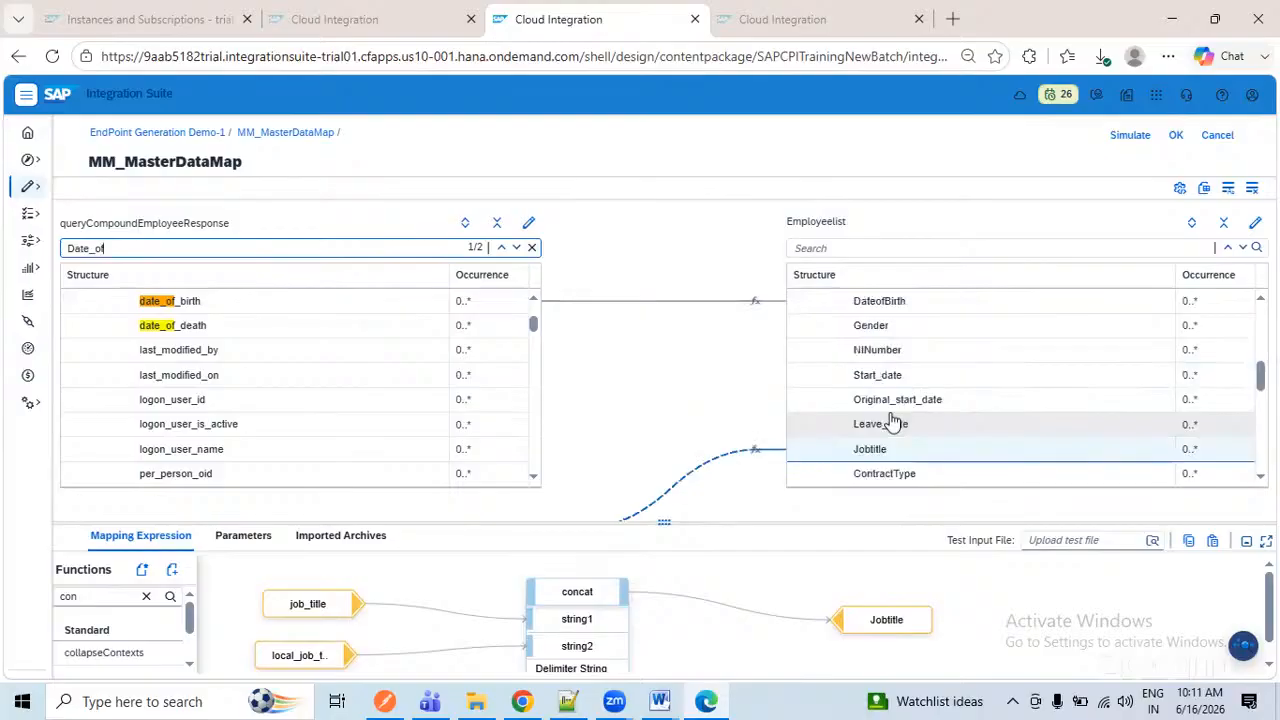
{"action": "left_click", "coordinate": [769, 300]}
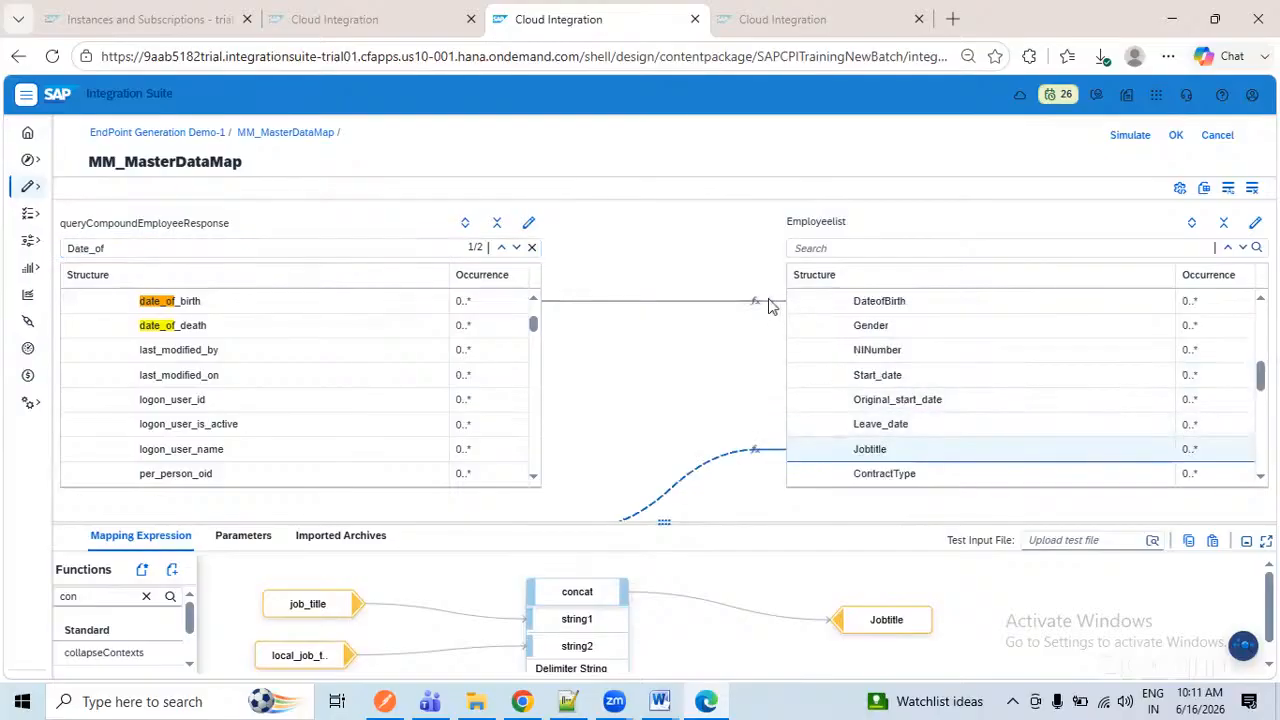
{"action": "left_click", "coordinate": [860, 303]}
- Delete the direct date_of_birth link to DateofBirth in the mapping expression, and clear the function search
{"action": "left_click_drag", "start_coordinate": [703, 520], "coordinate": [700, 331]}
{"action": "left_click_drag", "start_coordinate": [524, 414], "coordinate": [722, 409]}
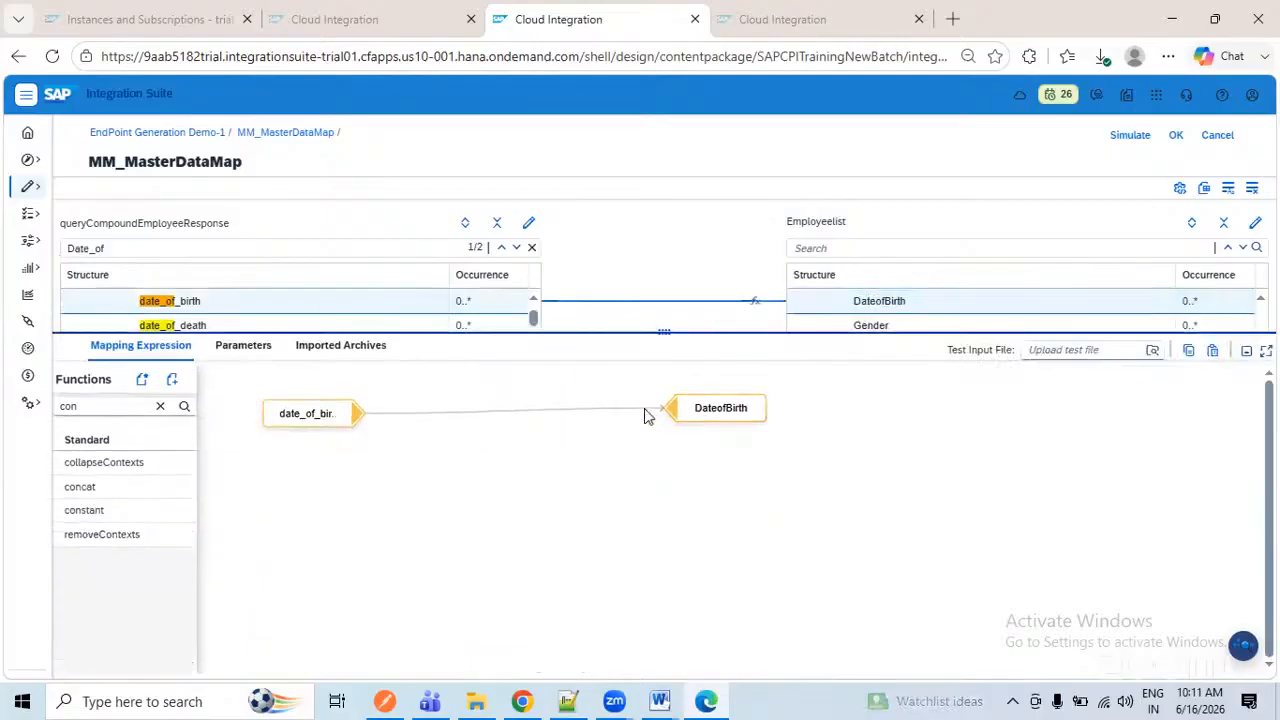
{"action": "left_click", "coordinate": [645, 400]}
{"action": "left_click", "coordinate": [160, 405]}
- Switch to Notepad++ and find date_of in the new 9 document to check the date format of date_of_birth
{"action": "left_click", "coordinate": [568, 703]}
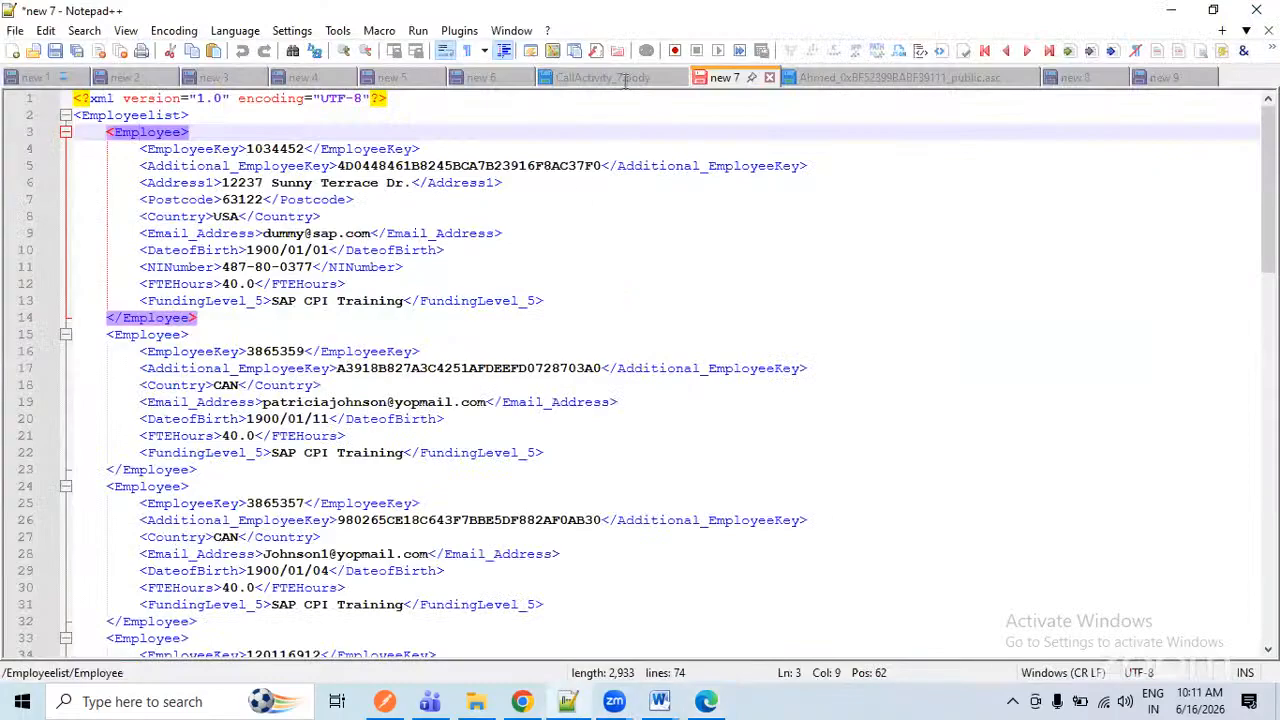
{"action": "left_click", "coordinate": [1088, 80]}
{"action": "left_click", "coordinate": [1145, 81]}
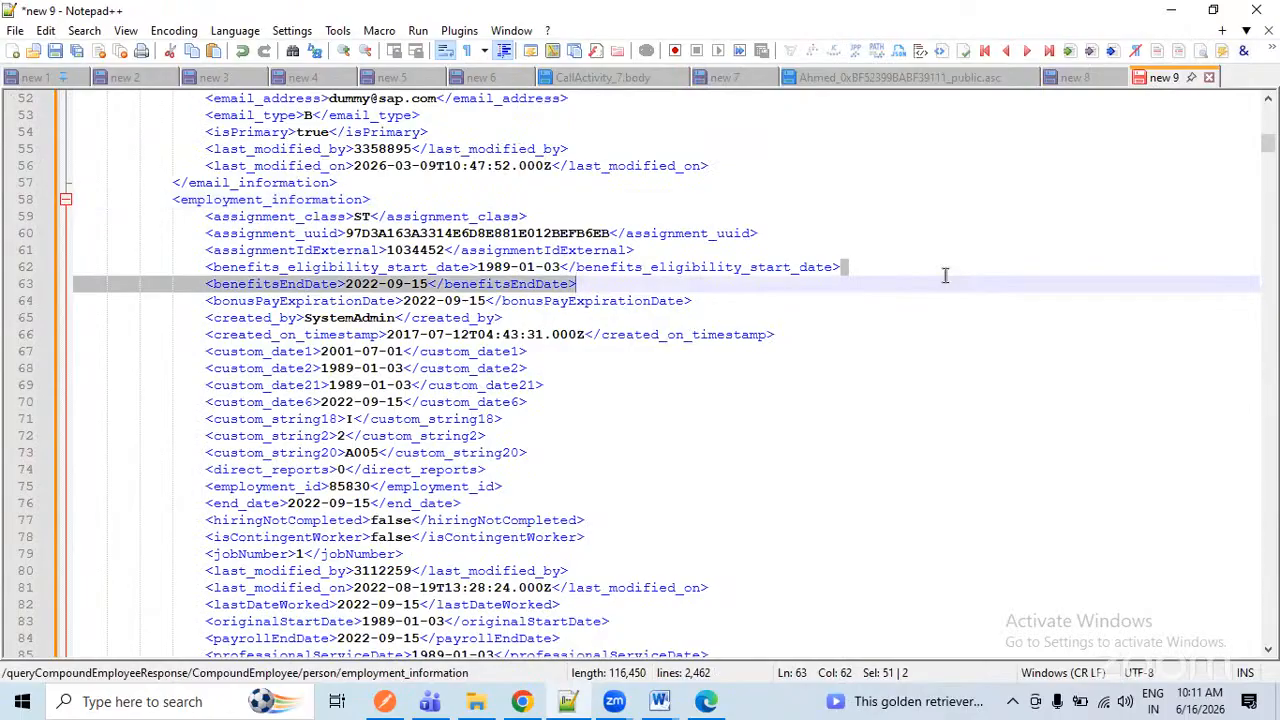
{"action": "key", "text": "ctrl+f"}
{"action": "type", "text": "date_of"}
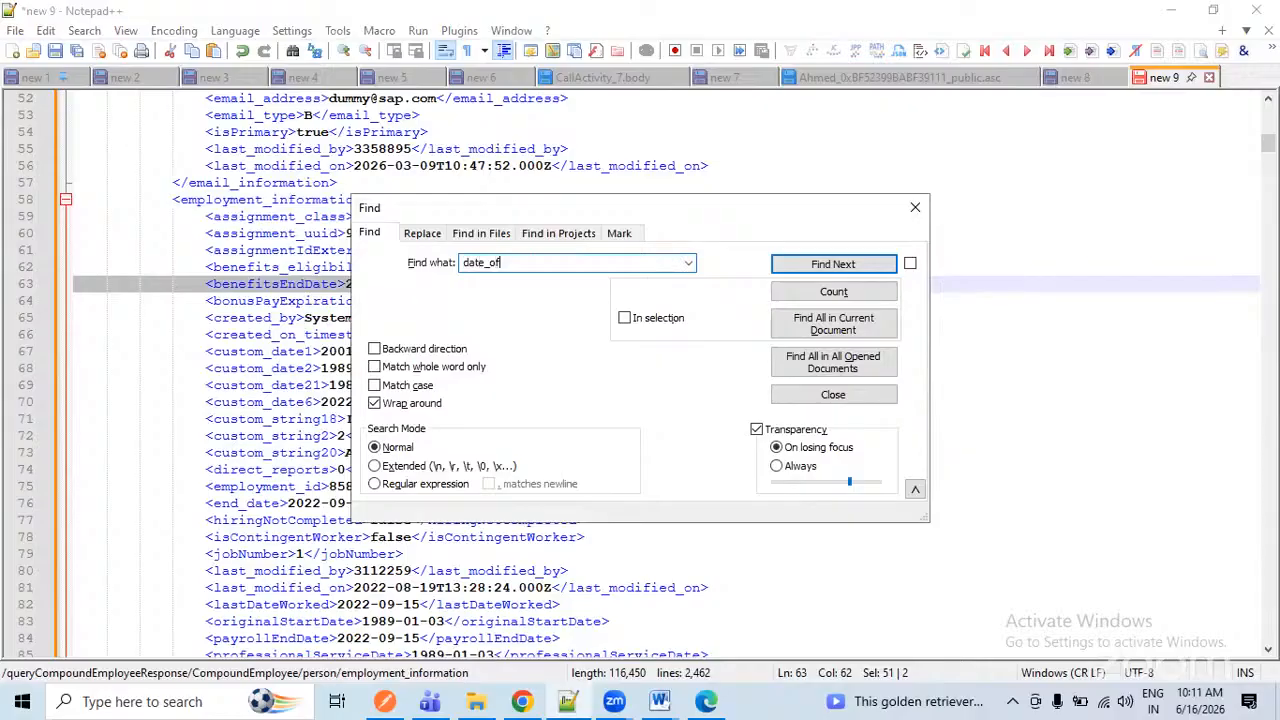
{"action": "key", "text": "Return"}
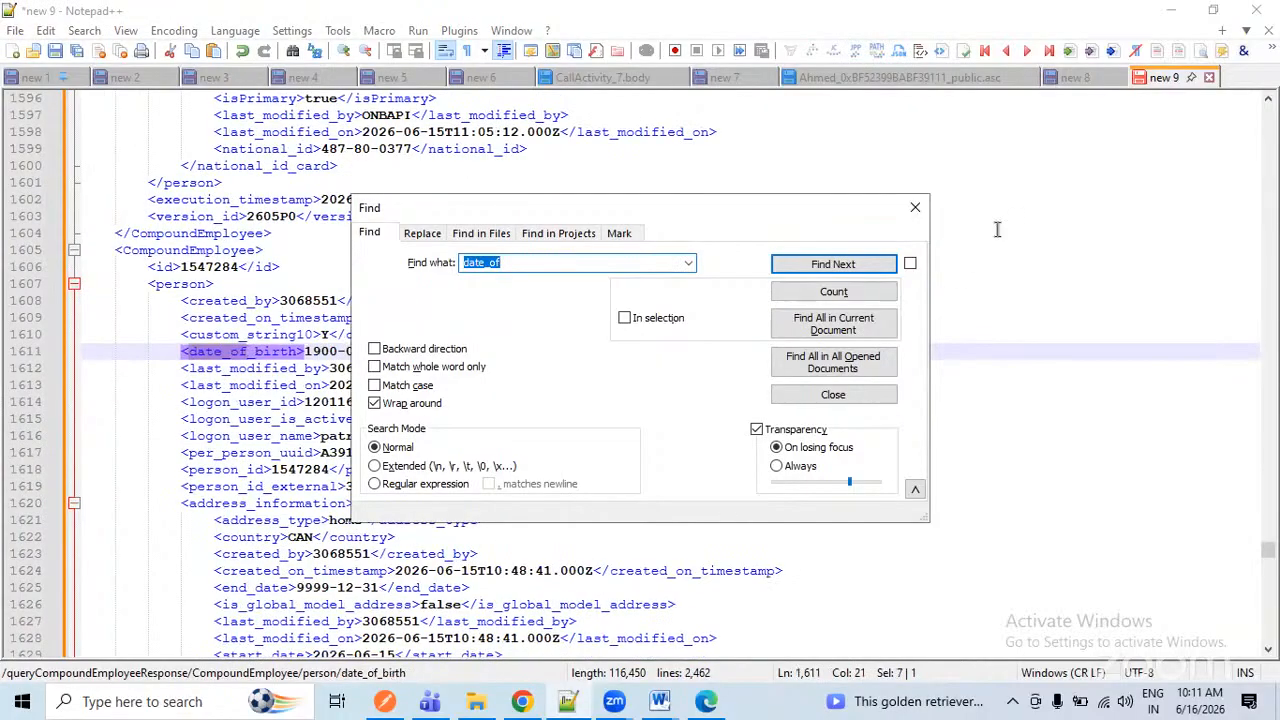
{"action": "key", "text": "Escape"}
{"action": "left_click_drag", "start_coordinate": [305, 352], "coordinate": [388, 351]}
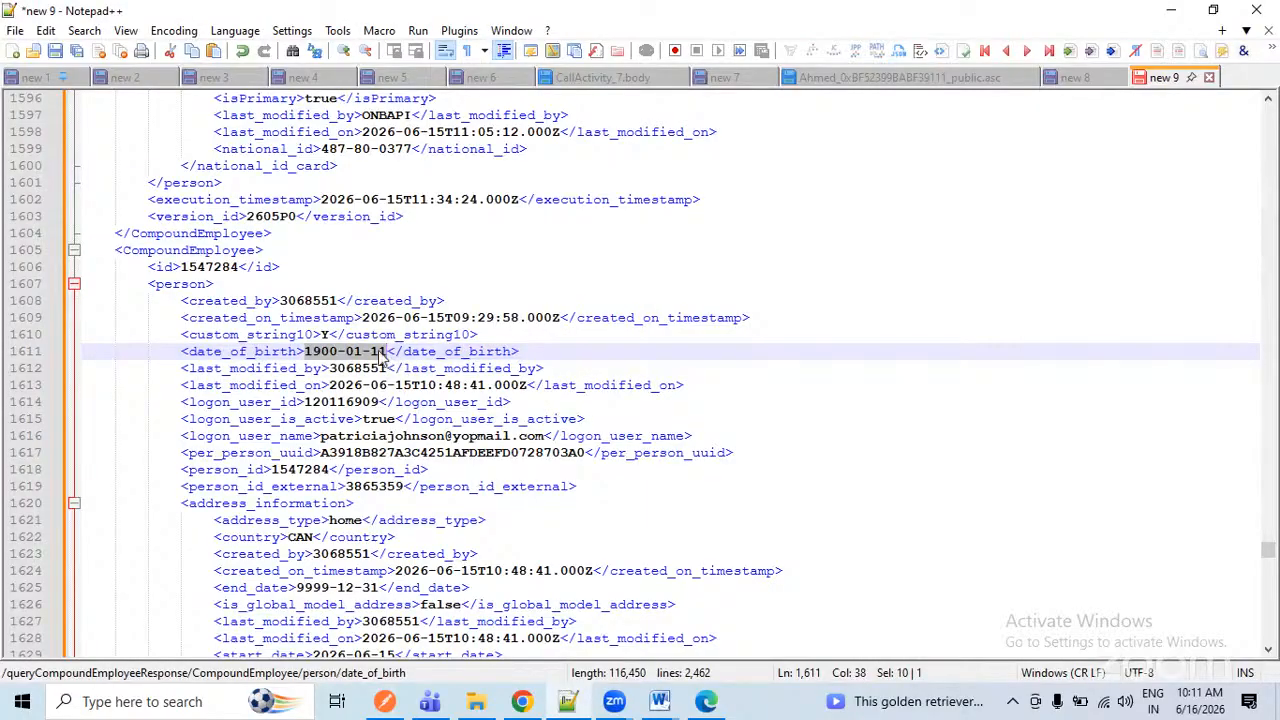
{"action": "left_click", "coordinate": [347, 352]}
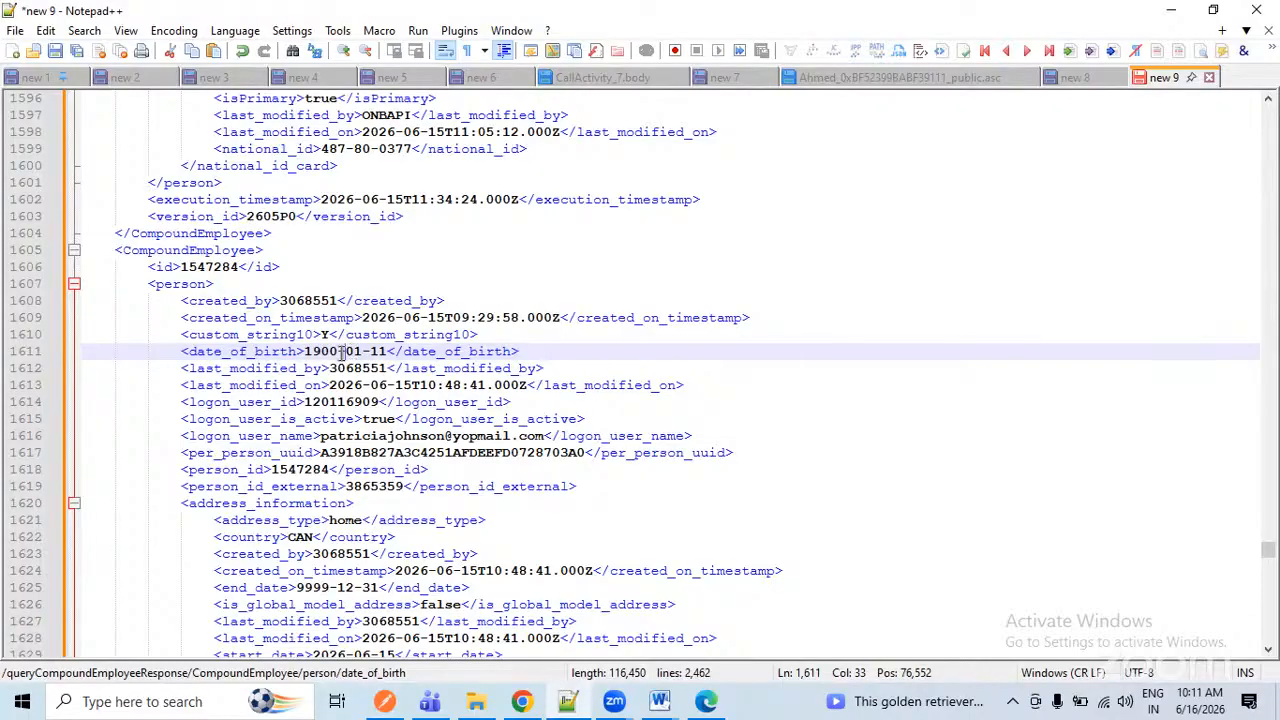
- Return to Integration Suite and add a dateTrans function between date_of_birth and DateofBirth in the mapping expression
{"action": "left_click", "coordinate": [712, 701]}
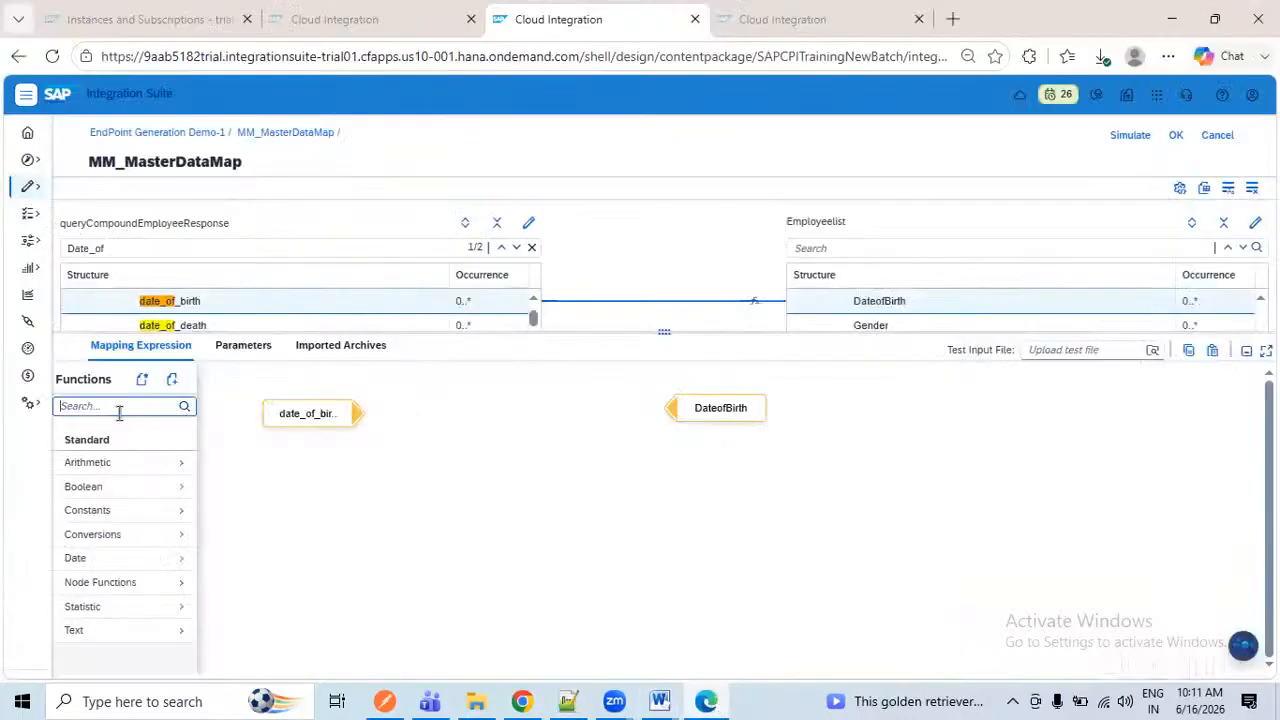
{"action": "type", "text": "date"}
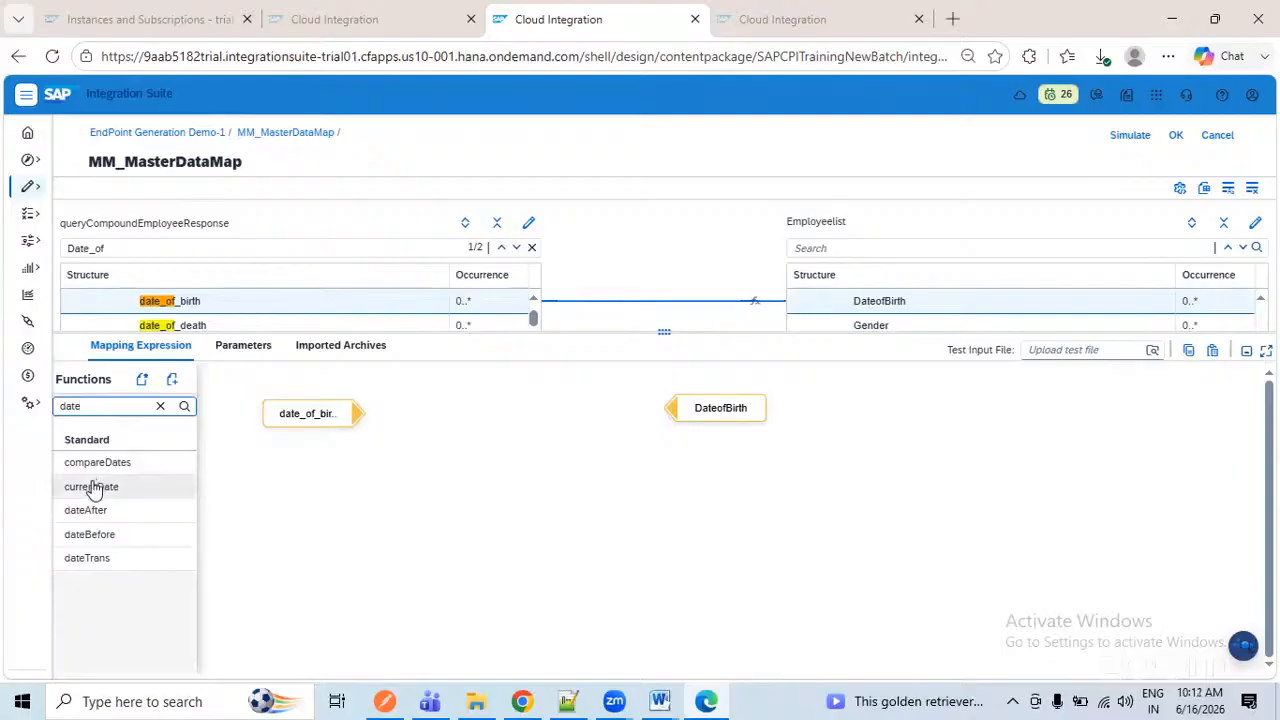
{"action": "left_click", "coordinate": [151, 560]}
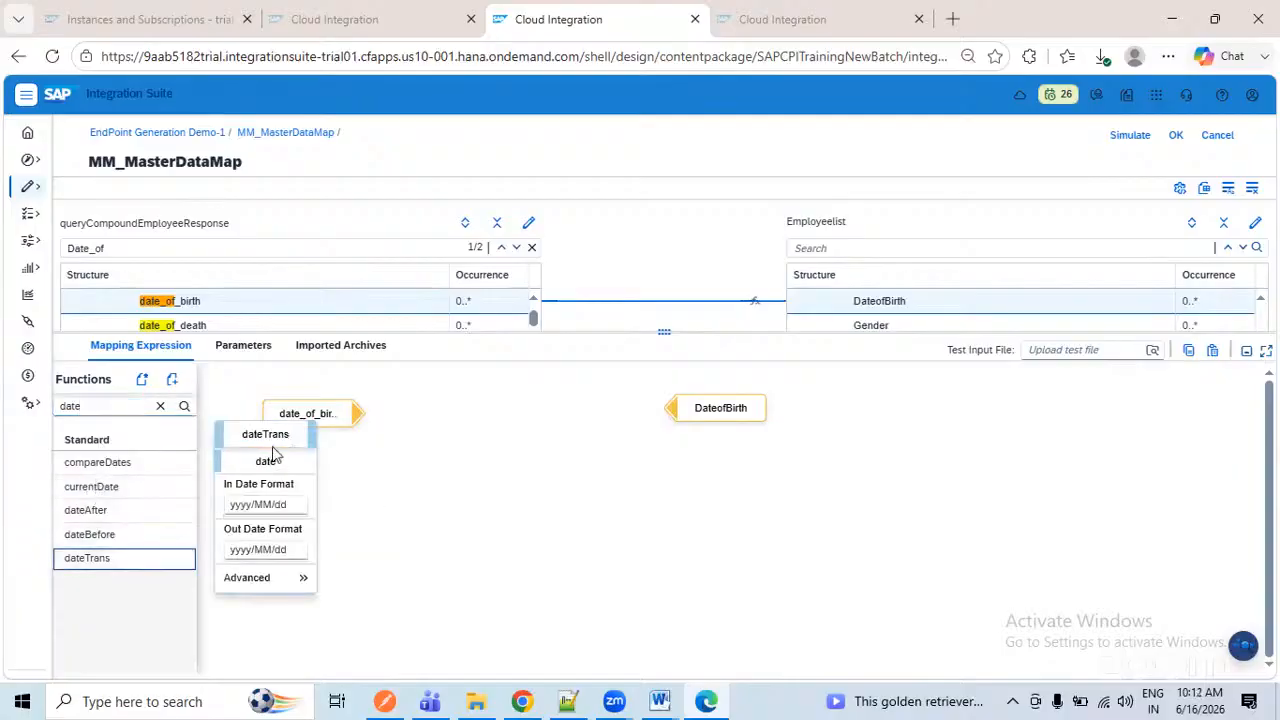
{"action": "left_click_drag", "start_coordinate": [275, 434], "coordinate": [515, 401]}
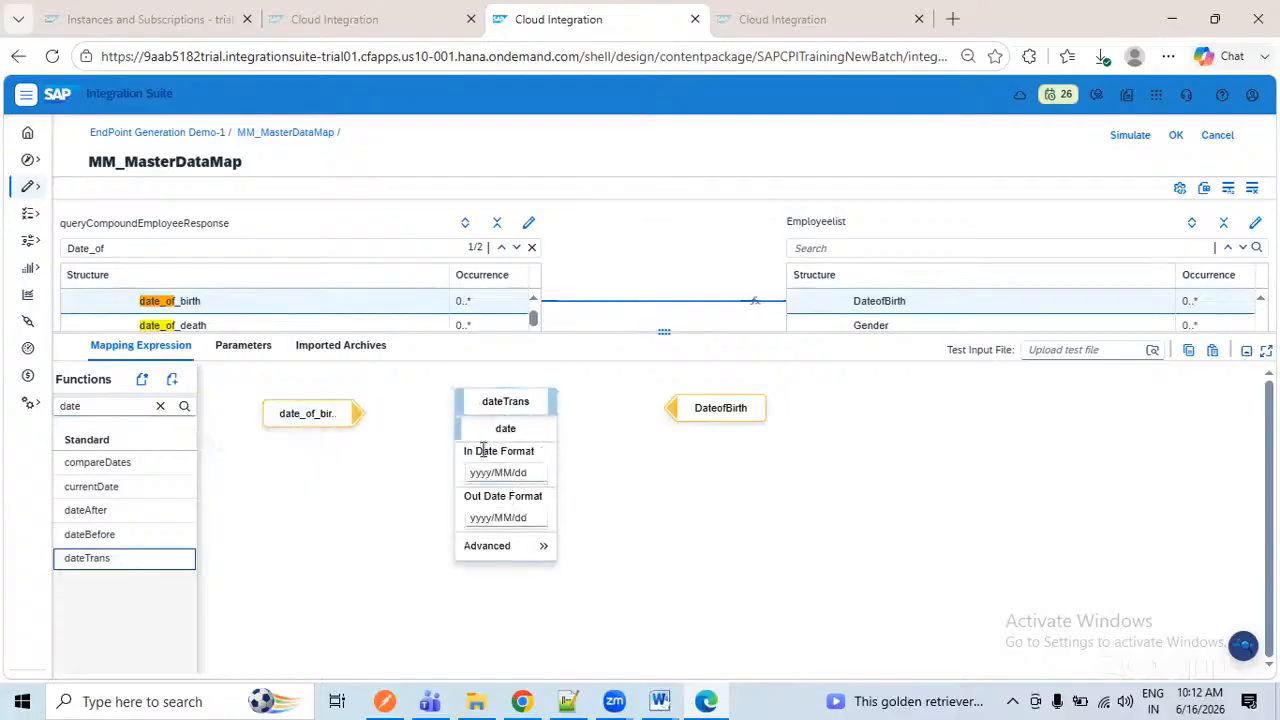
- Check the source date format in Notepad++ and set dateTrans's In Date Format to yyyy-MM-dd
{"action": "left_click_drag", "start_coordinate": [476, 451], "coordinate": [564, 453]}
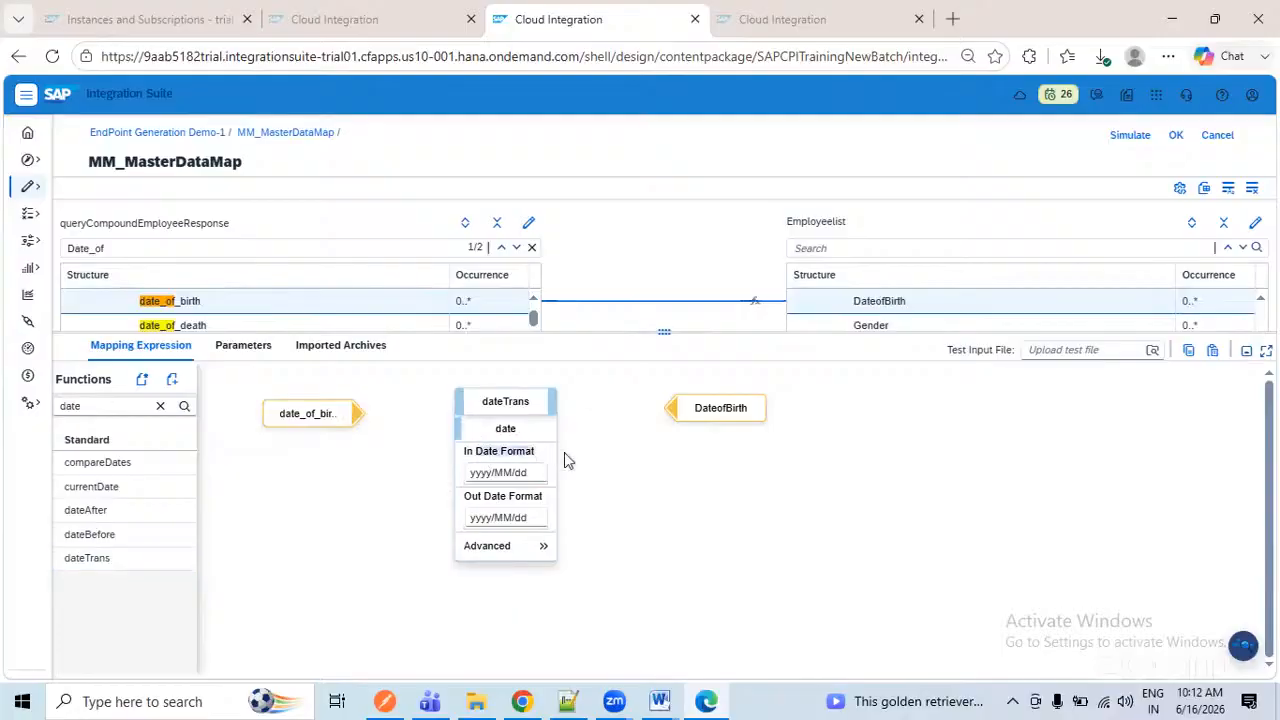
{"action": "left_click", "coordinate": [516, 452]}
{"action": "left_click", "coordinate": [569, 701]}
{"action": "left_click_drag", "start_coordinate": [305, 351], "coordinate": [390, 352]}
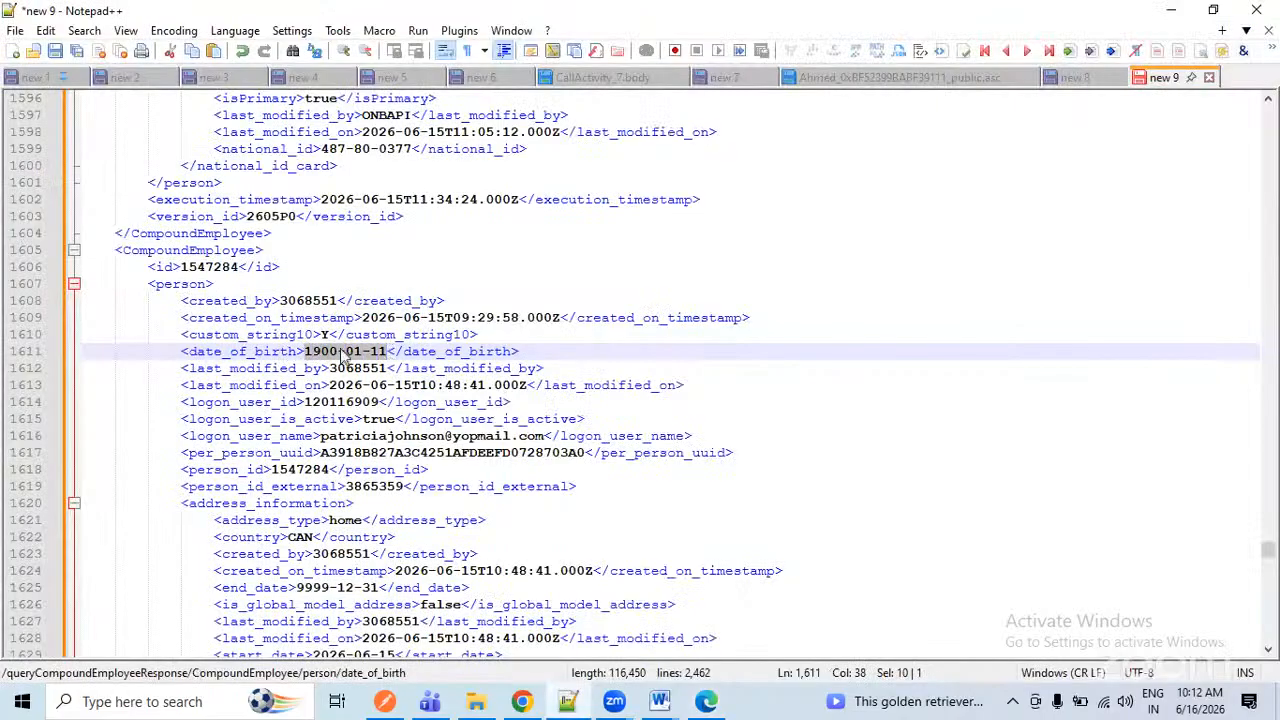
{"action": "left_click", "coordinate": [570, 700]}
{"action": "left_click", "coordinate": [493, 473]}
{"action": "key", "text": "BackSpace"}
{"action": "type", "text": "-MM-dd"}
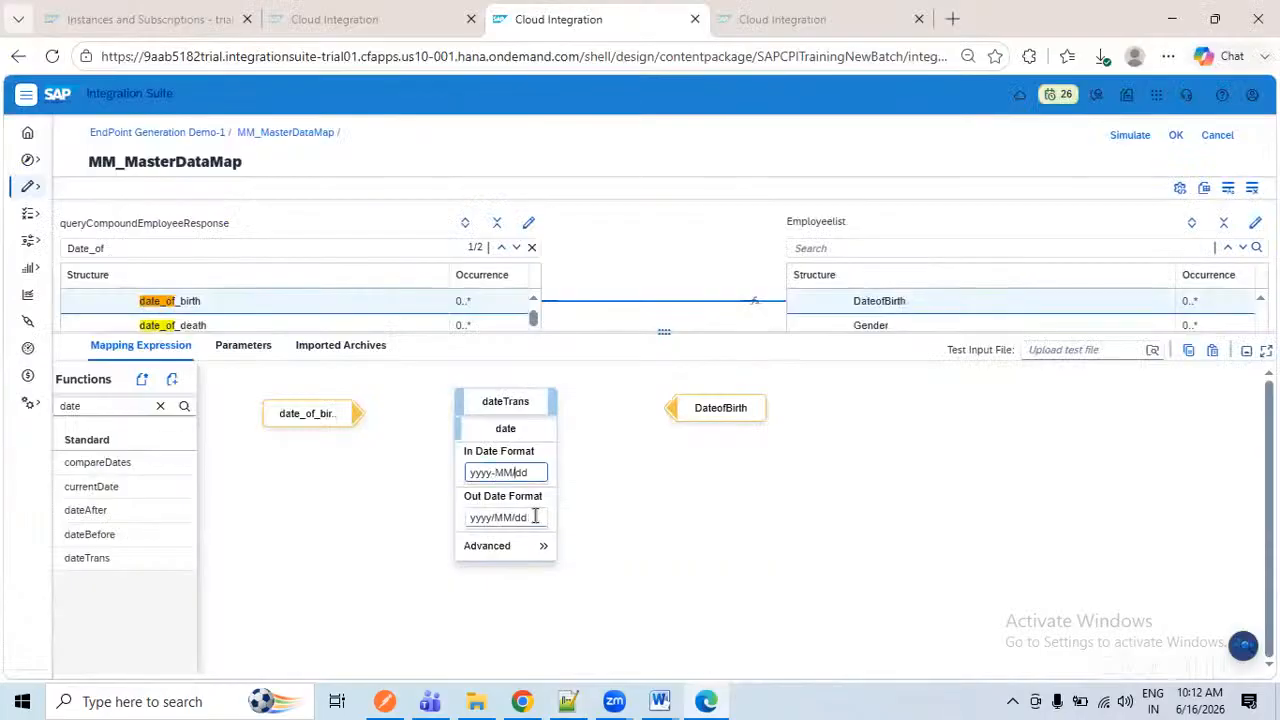
- Review dateTrans's Out Date Format, and connect date_of_birth to its date input and its output to DateofBirth
{"action": "left_click", "coordinate": [530, 498]}
{"action": "left_click", "coordinate": [497, 517]}
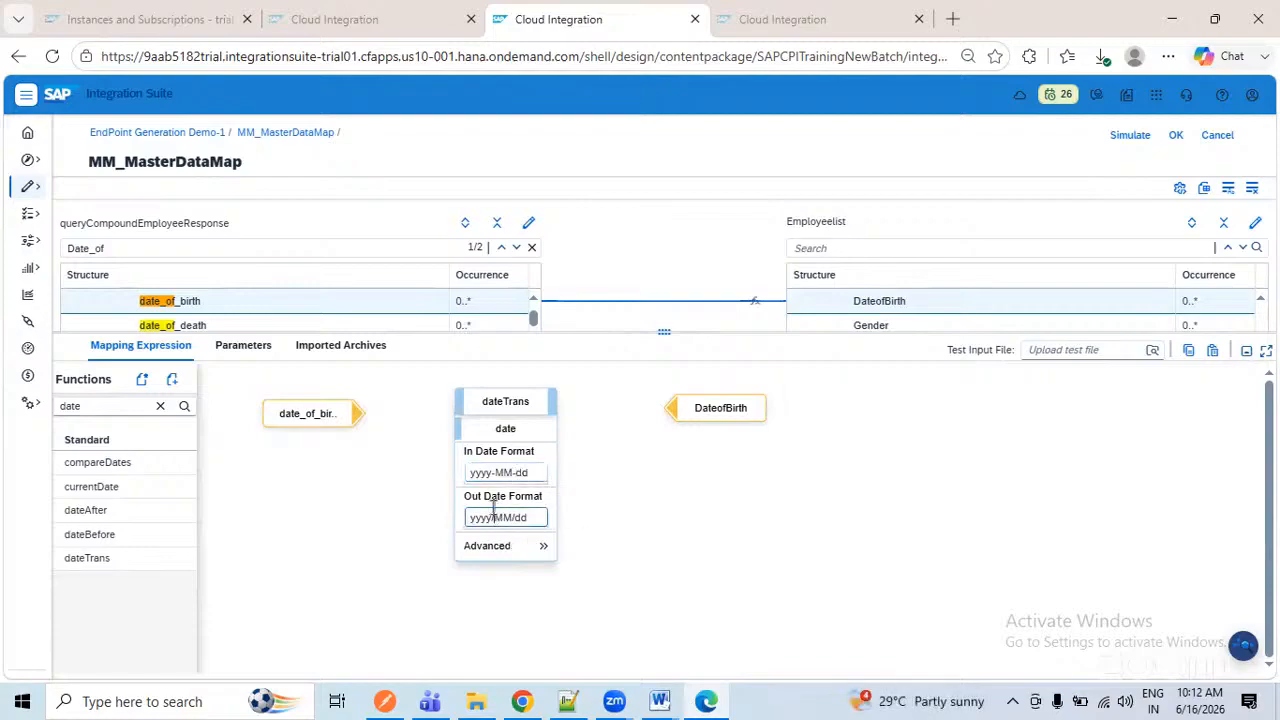
{"action": "left_click_drag", "start_coordinate": [475, 517], "coordinate": [563, 517]}
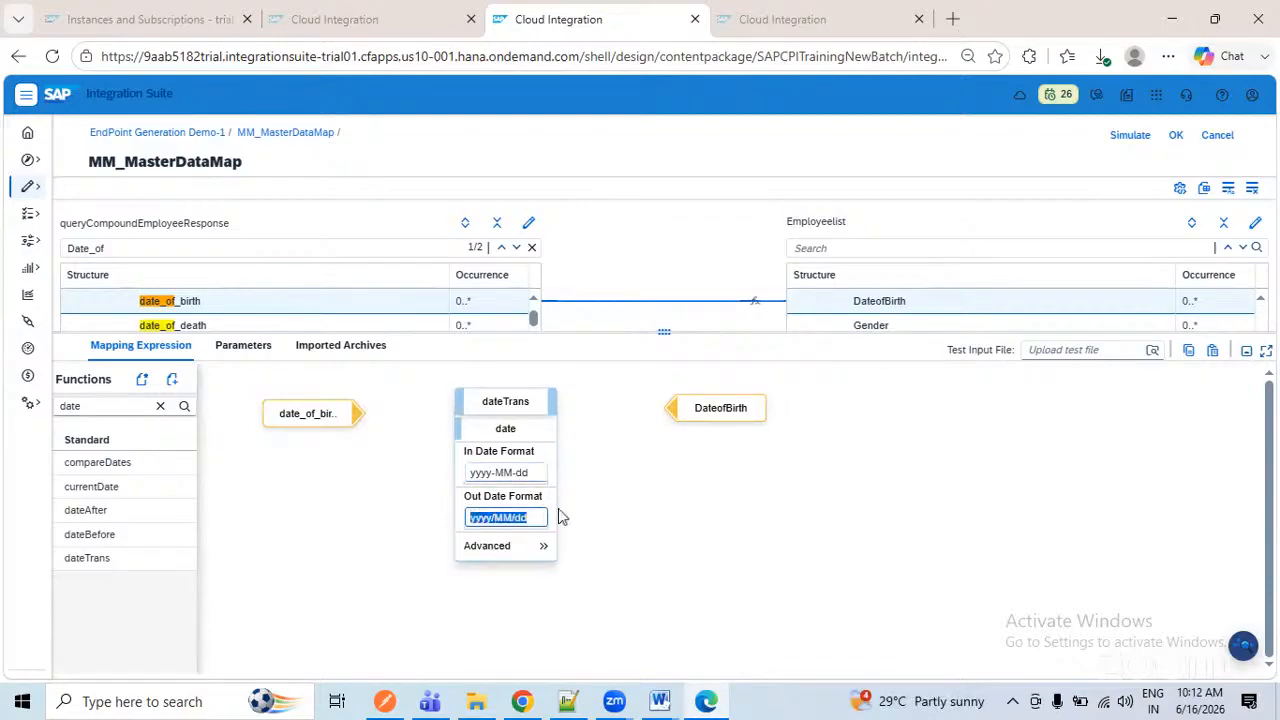
{"action": "left_click", "coordinate": [497, 472]}
{"action": "left_click_drag", "start_coordinate": [475, 518], "coordinate": [571, 527]}
{"action": "left_click", "coordinate": [645, 540]}
{"action": "left_click_drag", "start_coordinate": [358, 414], "coordinate": [462, 428]}
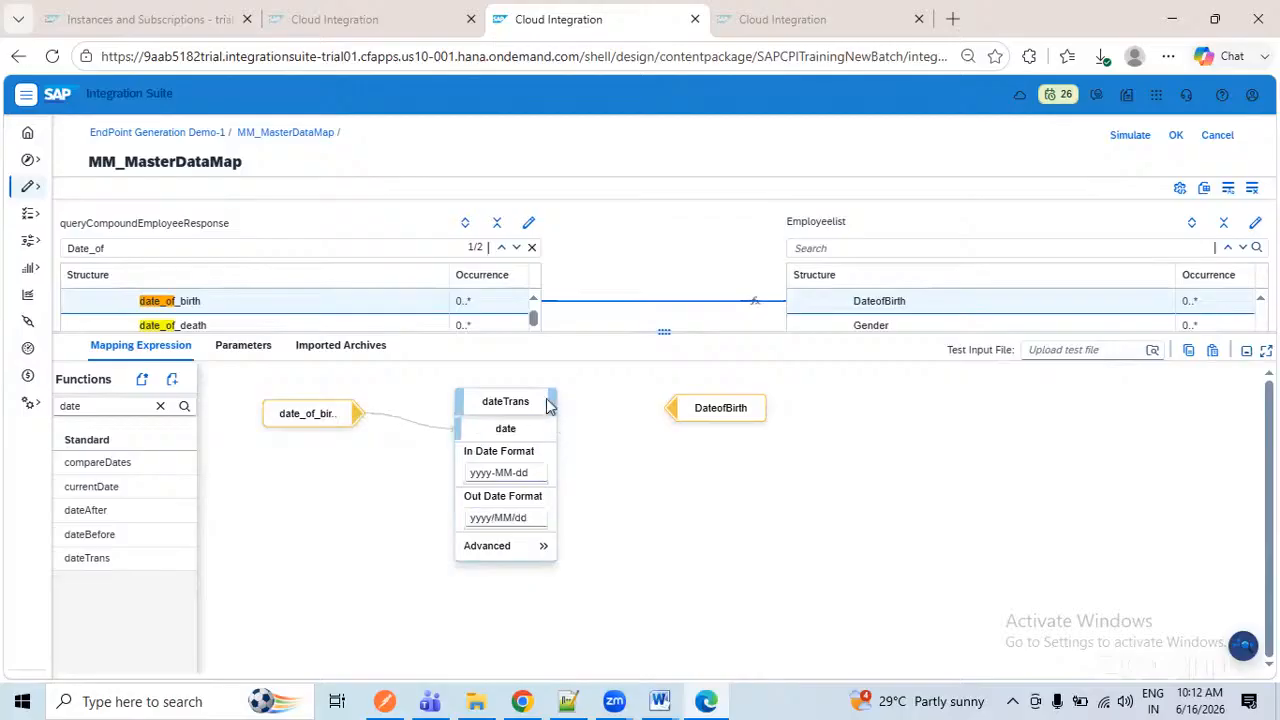
{"action": "left_click_drag", "start_coordinate": [553, 405], "coordinate": [683, 418]}
{"action": "left_click_drag", "start_coordinate": [834, 333], "coordinate": [885, 536]}
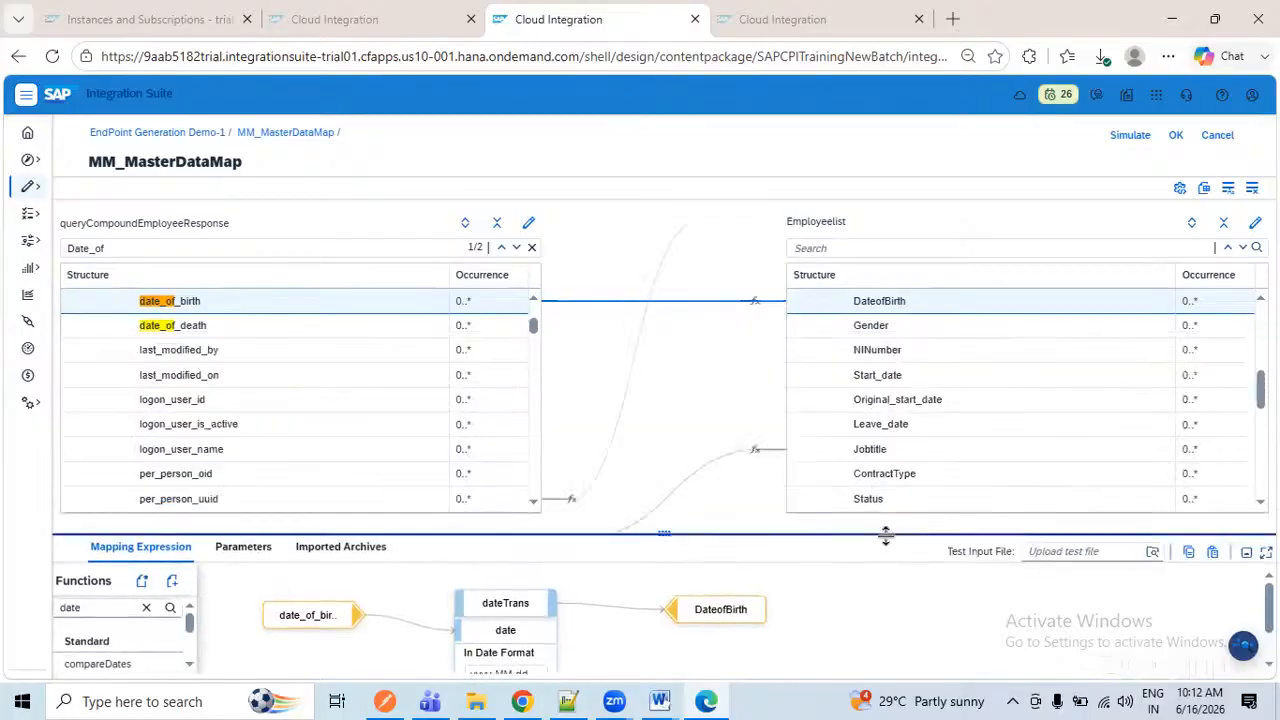
- Assign a constant to the SAPCPIDEMO field at the end of the target structure
{"action": "scroll", "coordinate": [866, 472], "scroll_direction": "down", "scroll_amount": 5}
{"action": "scroll", "coordinate": [866, 472], "scroll_direction": "down", "scroll_amount": 1}
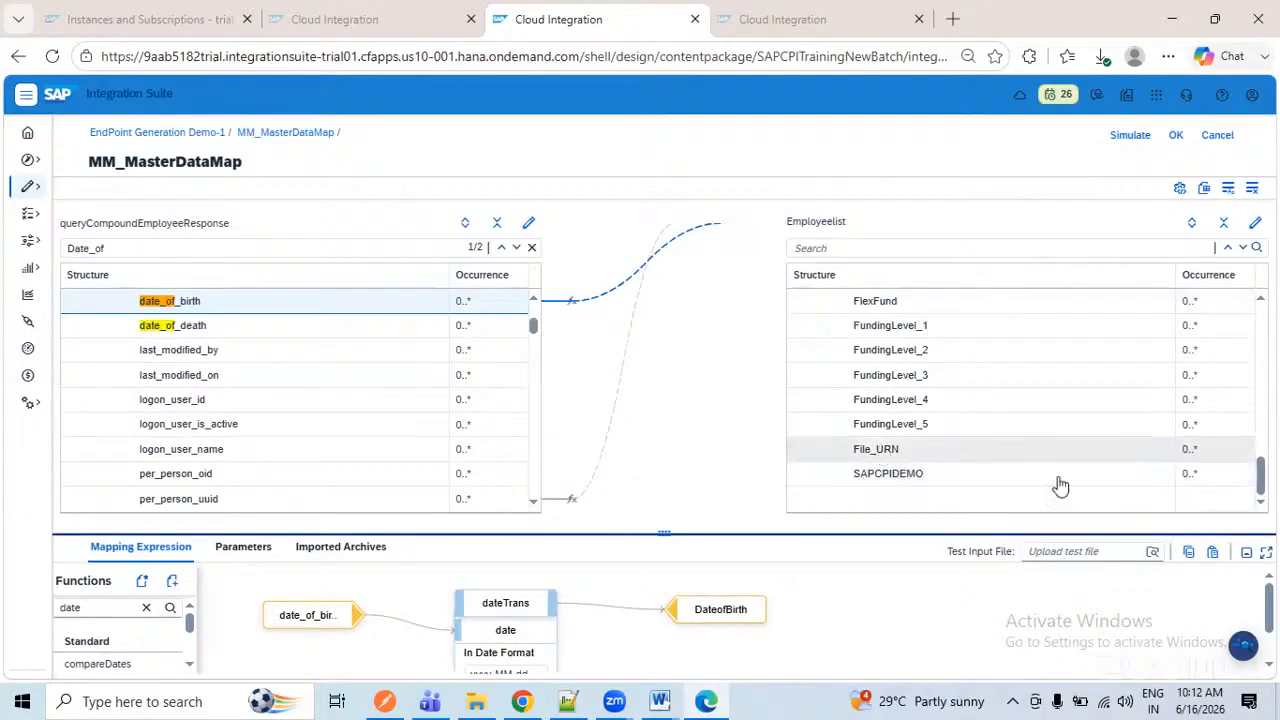
{"action": "left_click", "coordinate": [1142, 474]}
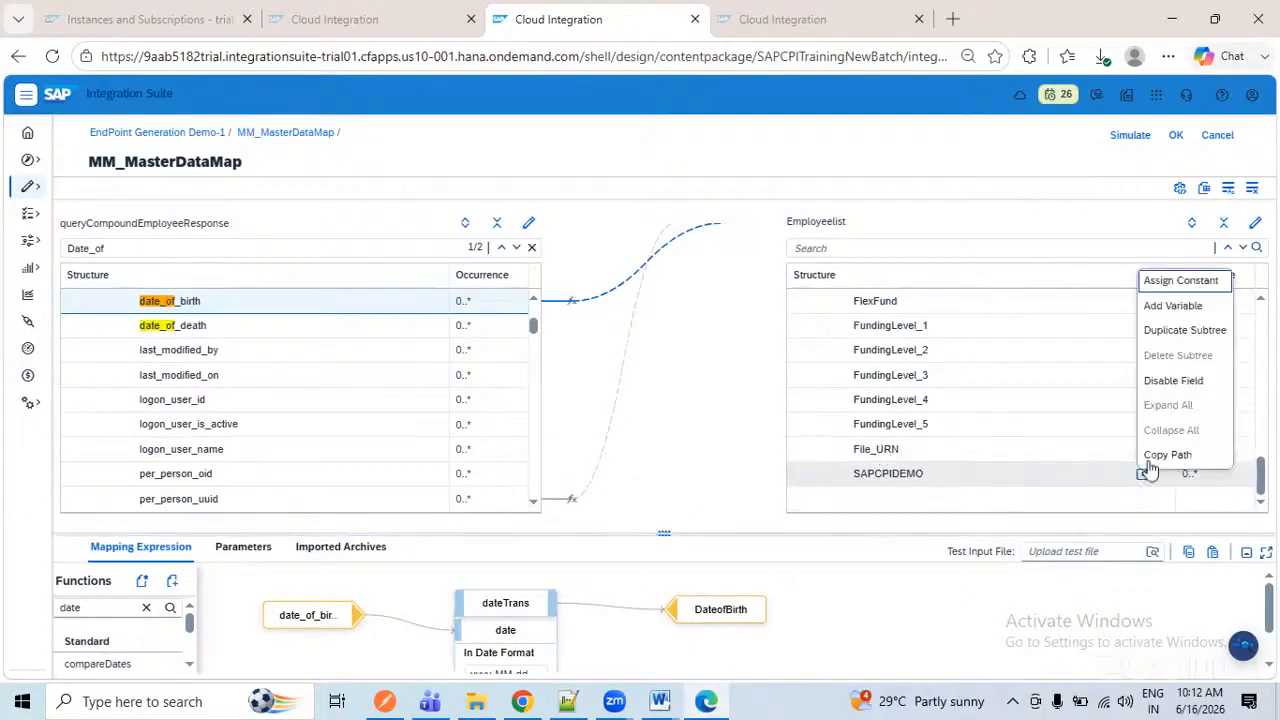
{"action": "left_click", "coordinate": [1175, 283]}
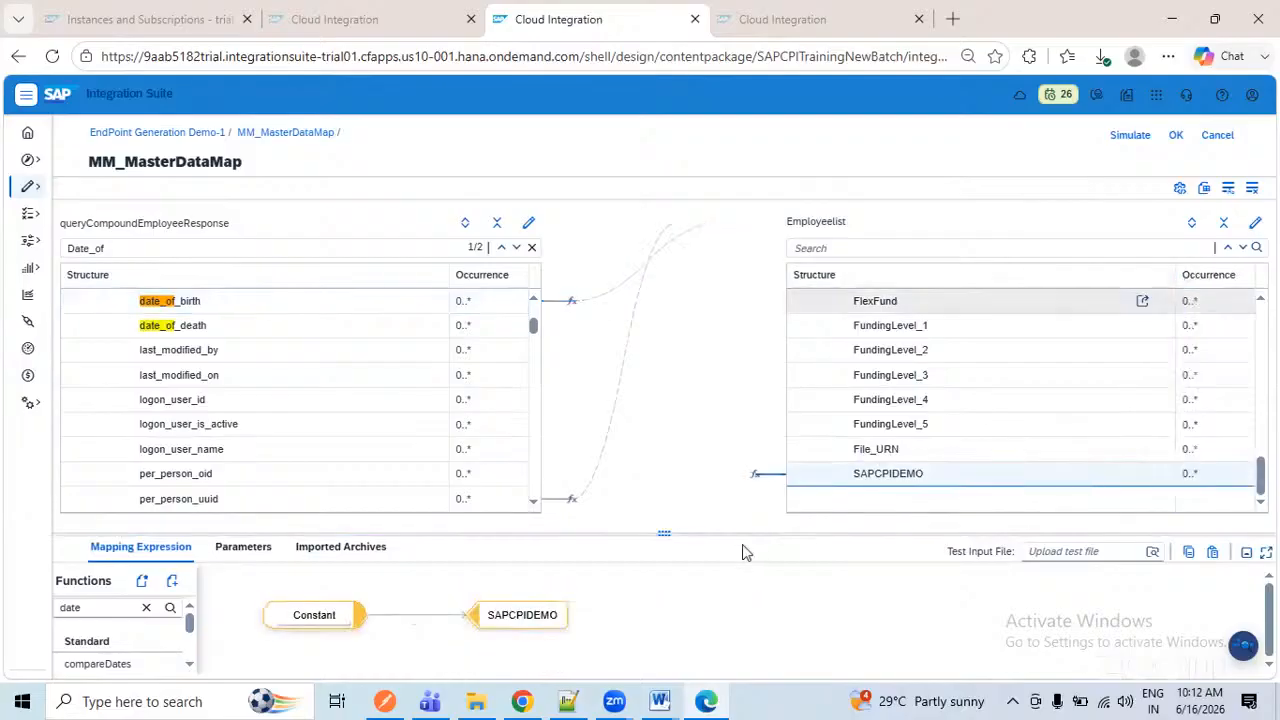
- Set the constant value feeding SAPCPIDEMO to Material Number
{"action": "left_click_drag", "start_coordinate": [704, 531], "coordinate": [709, 429]}
{"action": "double_click", "coordinate": [316, 510]}
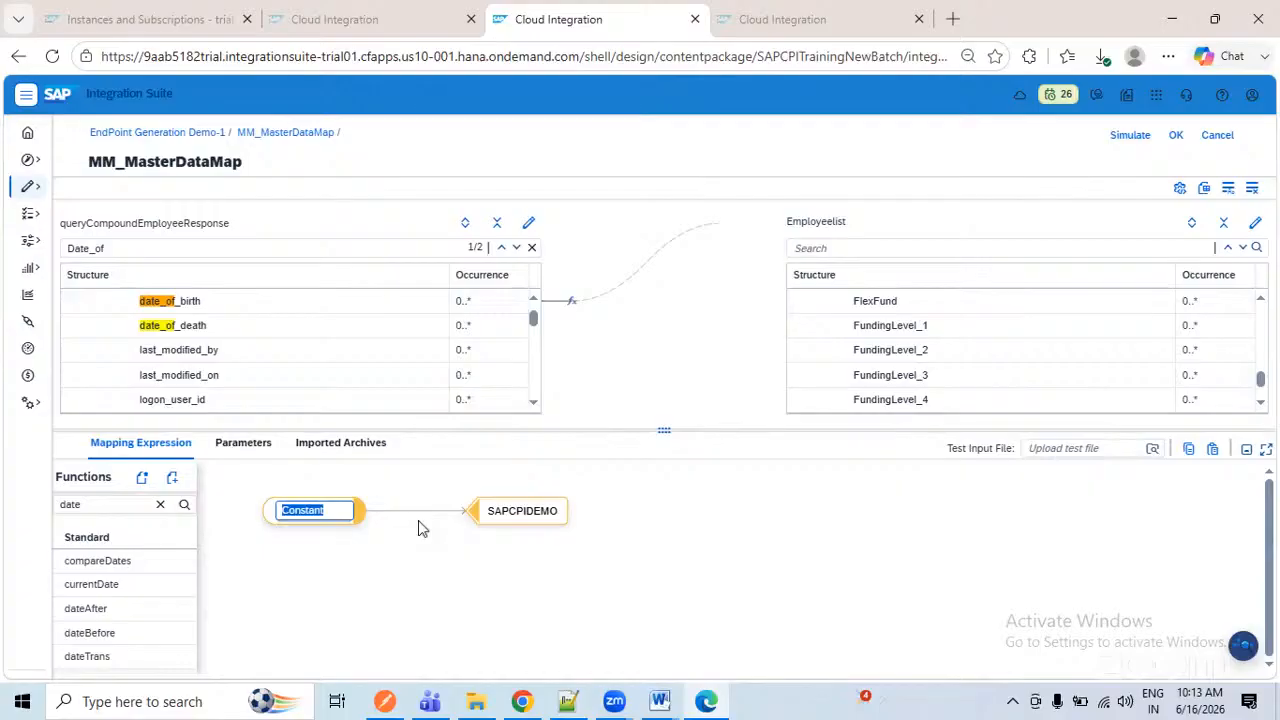
{"action": "type", "text": "M"}
{"action": "key", "text": "BackSpace"}
{"action": "type", "text": "Material"}
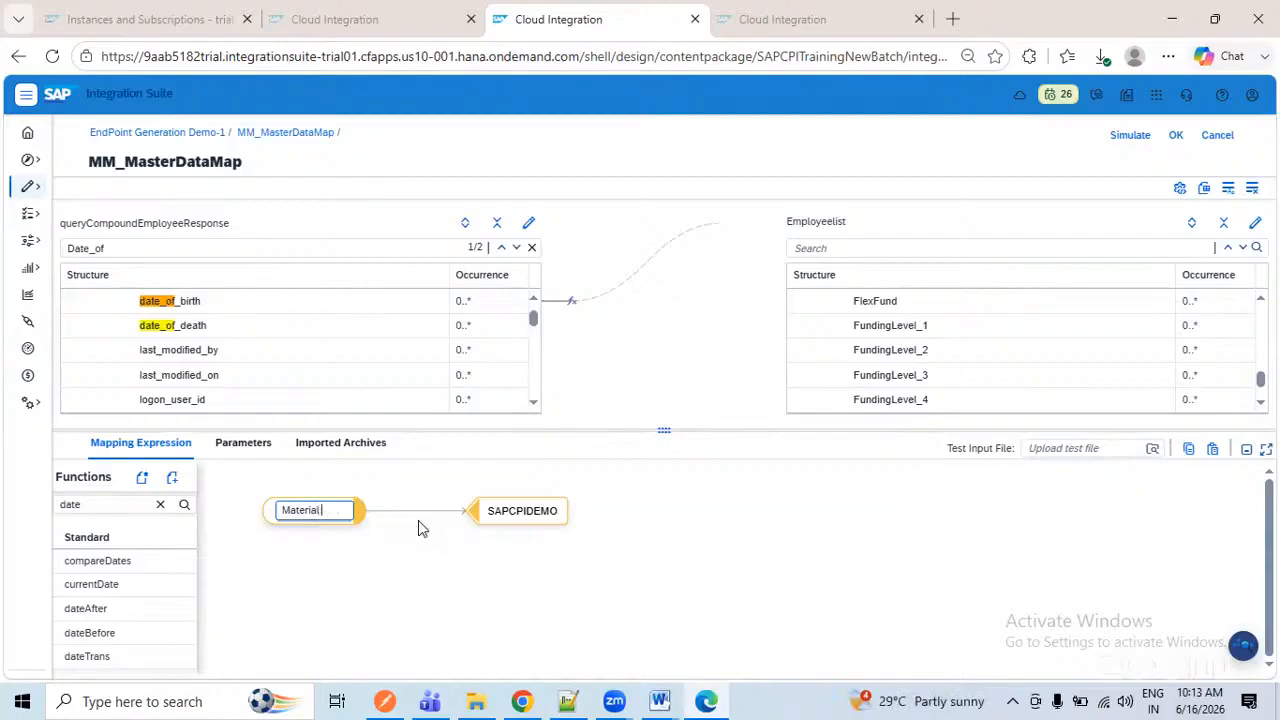
{"action": "type", "text": " nummber"}
{"action": "left_click", "coordinate": [413, 562]}
{"action": "mouse_move", "coordinate": [330, 513]}
{"action": "left_mouse_down"}
{"action": "mouse_move", "coordinate": [363, 507]}
{"action": "mouse_move", "coordinate": [309, 509]}
{"action": "mouse_move", "coordinate": [333, 511]}
{"action": "left_mouse_up"}
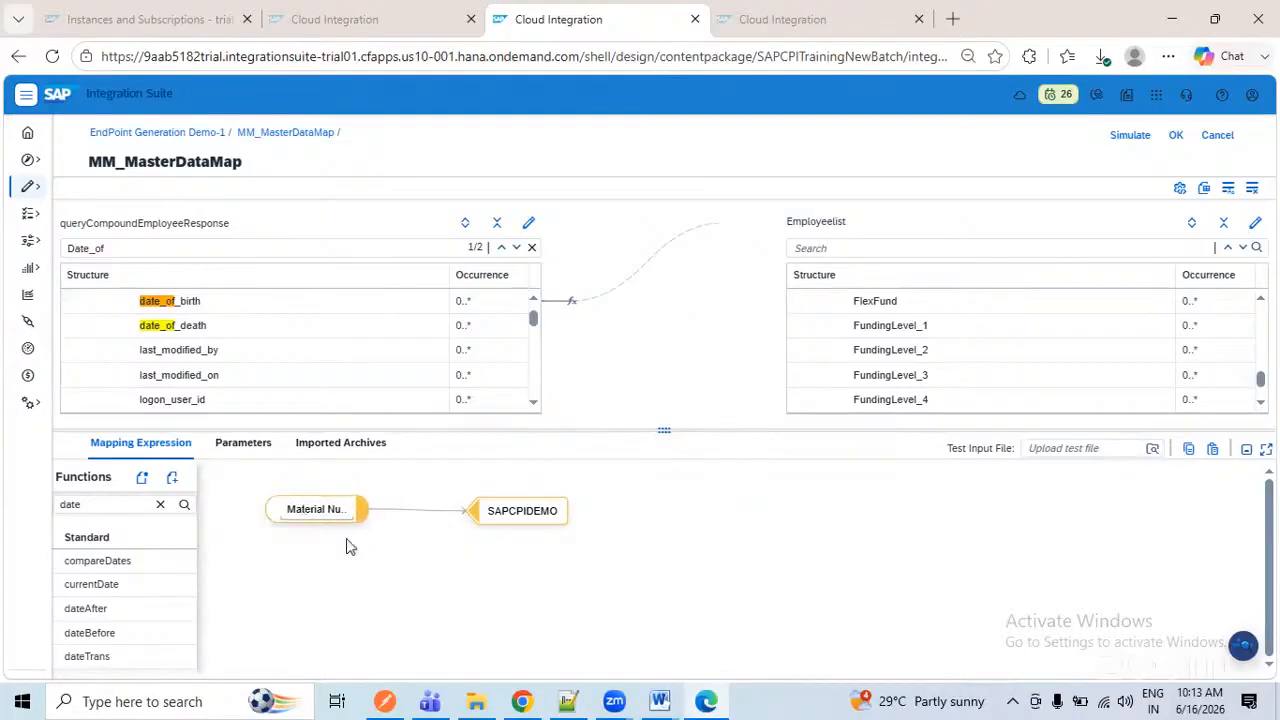
{"action": "left_click", "coordinate": [497, 514]}
- Confirm the MM_MasterDataMap mapping and return to the integration flow
{"action": "left_click_drag", "start_coordinate": [671, 430], "coordinate": [686, 528]}
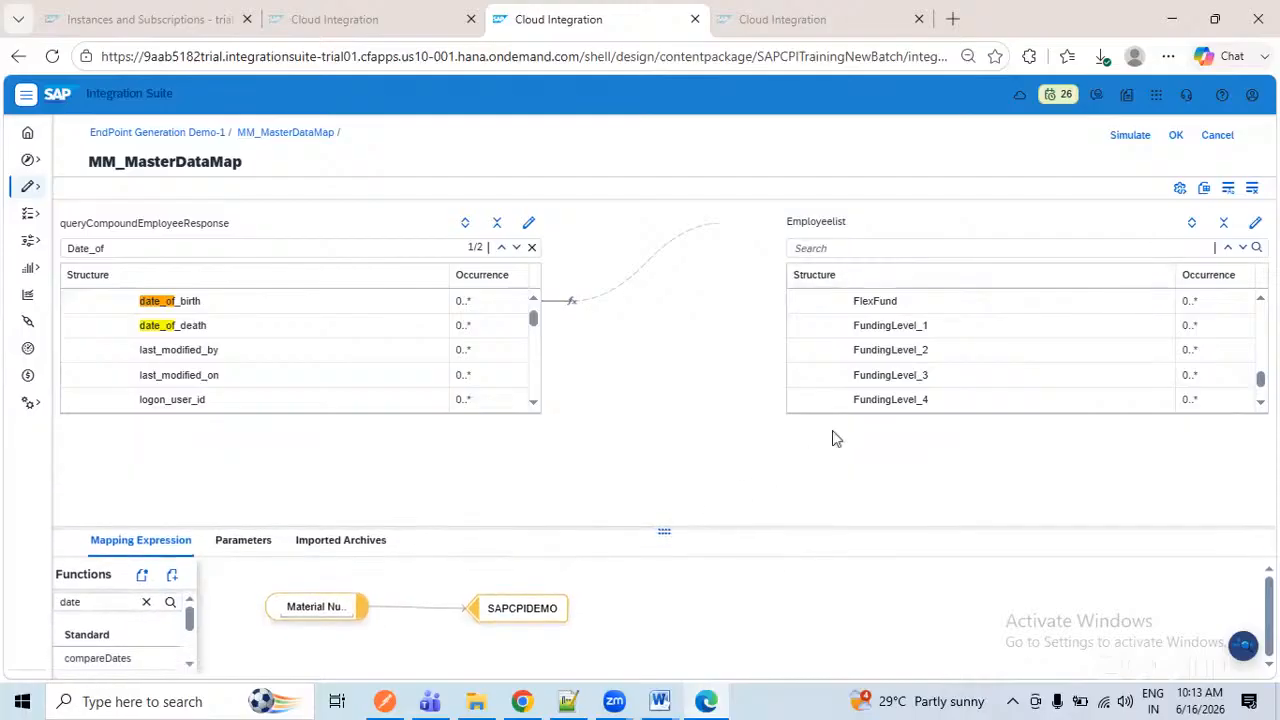
{"action": "scroll", "coordinate": [870, 428], "scroll_direction": "up", "scroll_amount": 10}
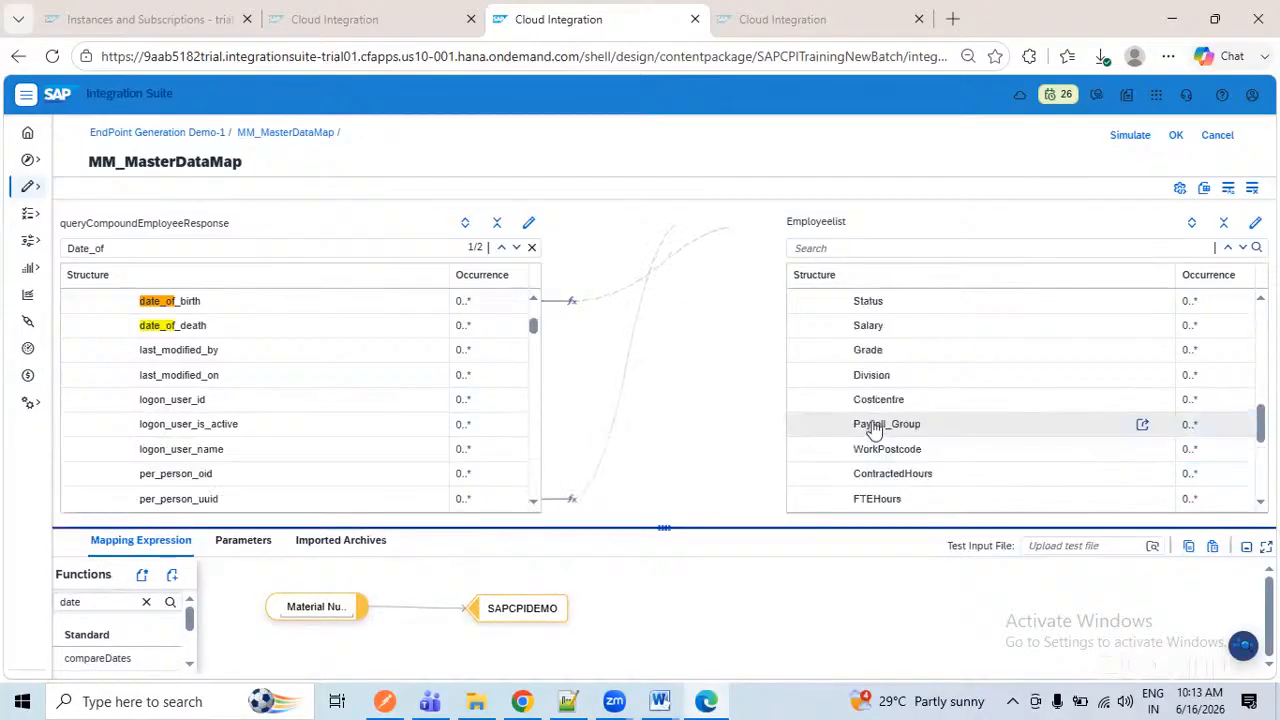
{"action": "left_click", "coordinate": [1176, 135]}
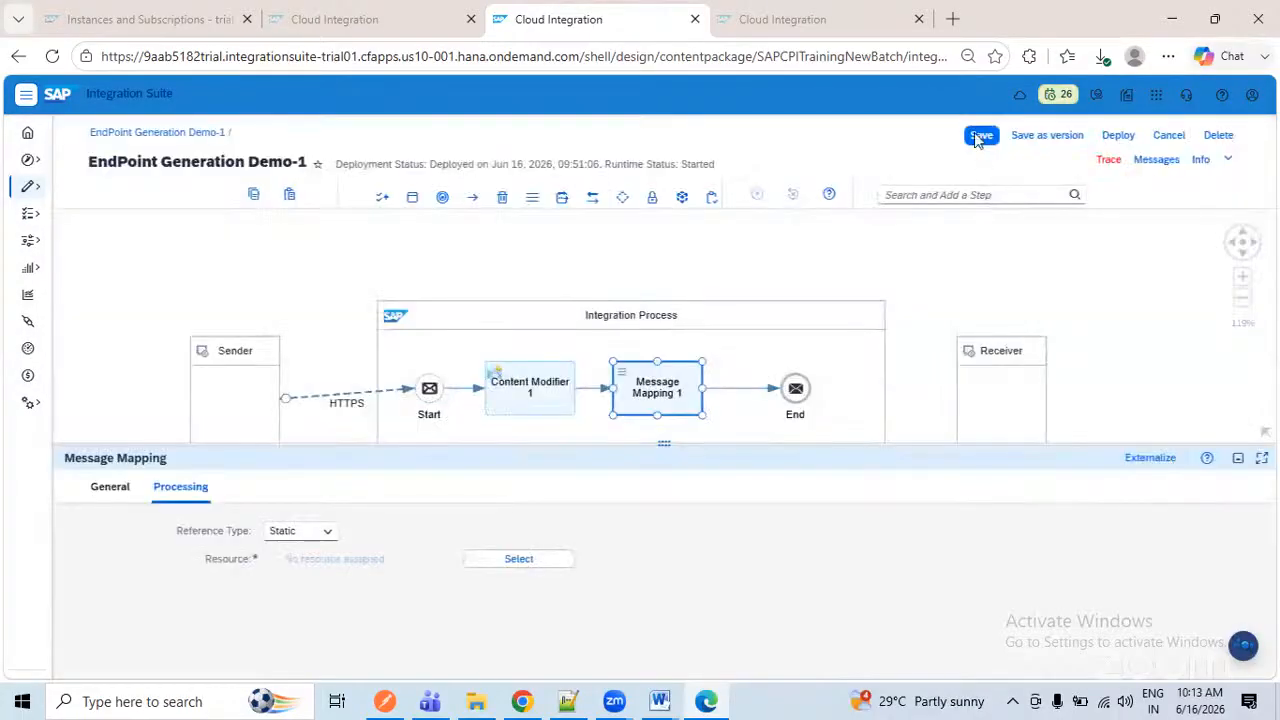
- Save the EndPoint Generation Demo-1 integration flow and deploy it on the Cloud Integration runtime profile
{"action": "left_click", "coordinate": [978, 139]}
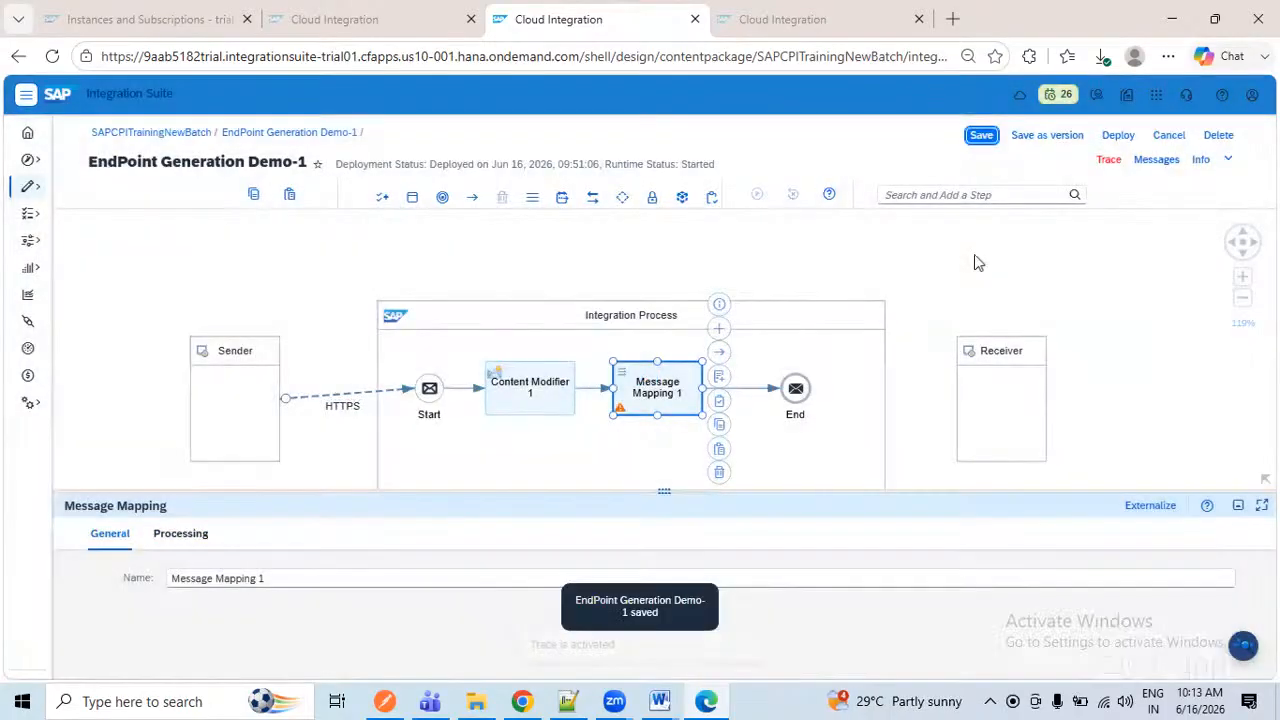
{"action": "left_click", "coordinate": [1128, 138]}
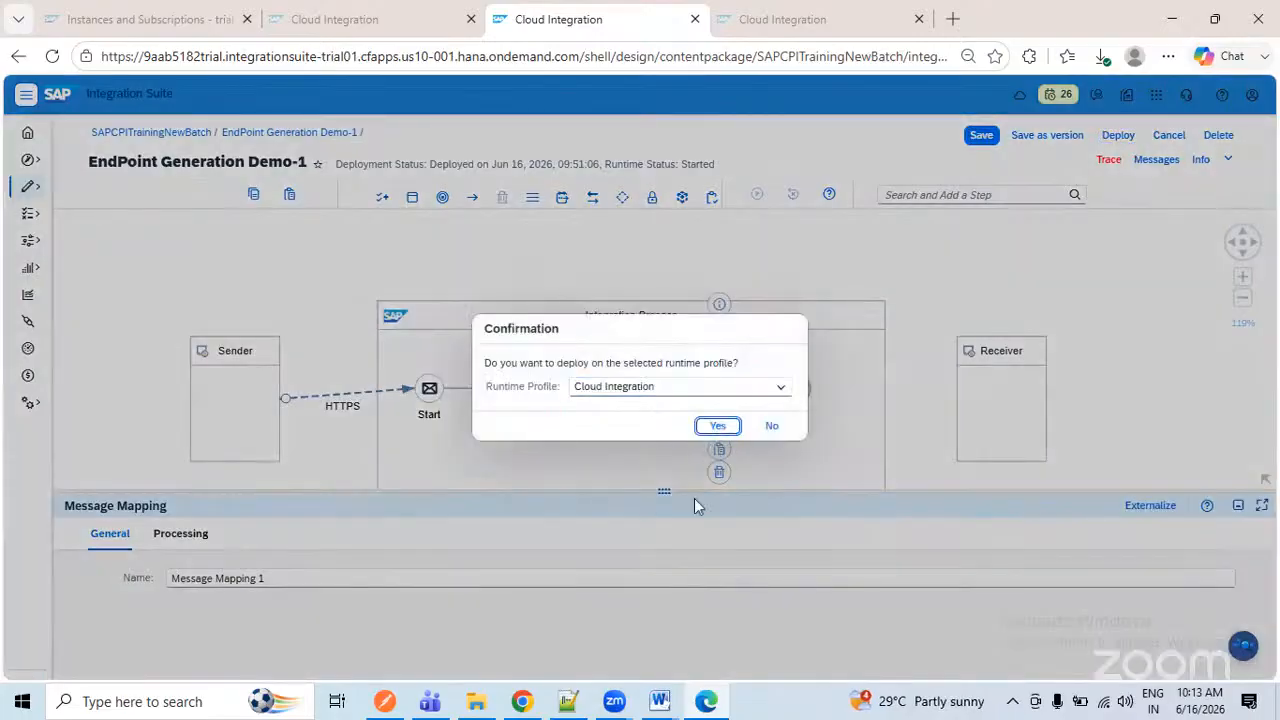
{"action": "left_click", "coordinate": [712, 425]}
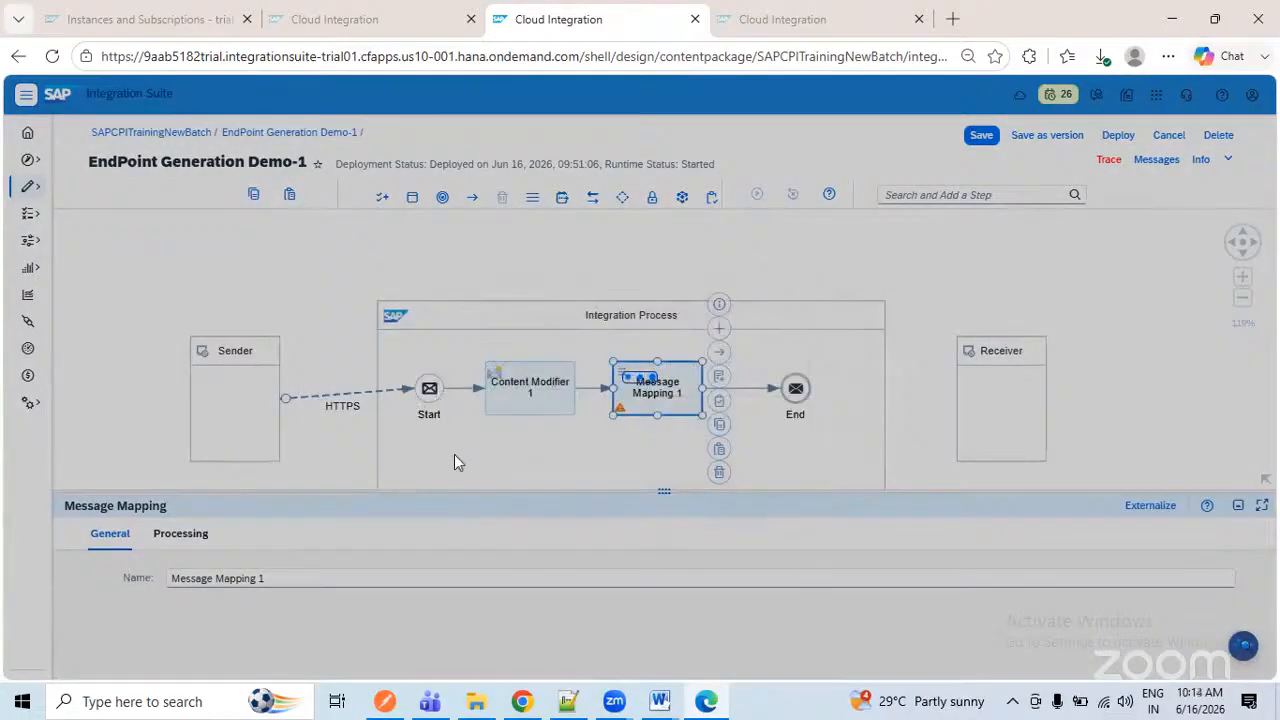
{"action": "left_click", "coordinate": [757, 418]}
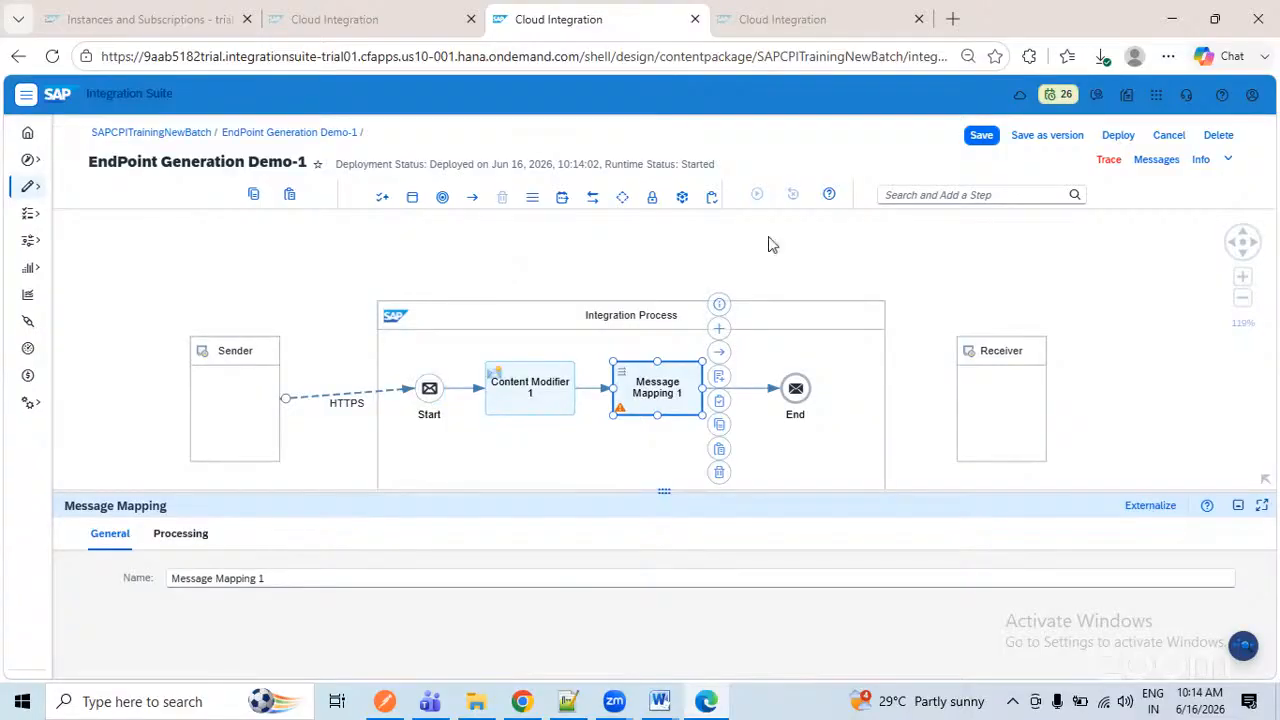
- Review the integration flow's local references, covering the MM_MasterDataMap mapping and the CompoundEmployee and Target schemas
{"action": "left_click", "coordinate": [816, 278]}
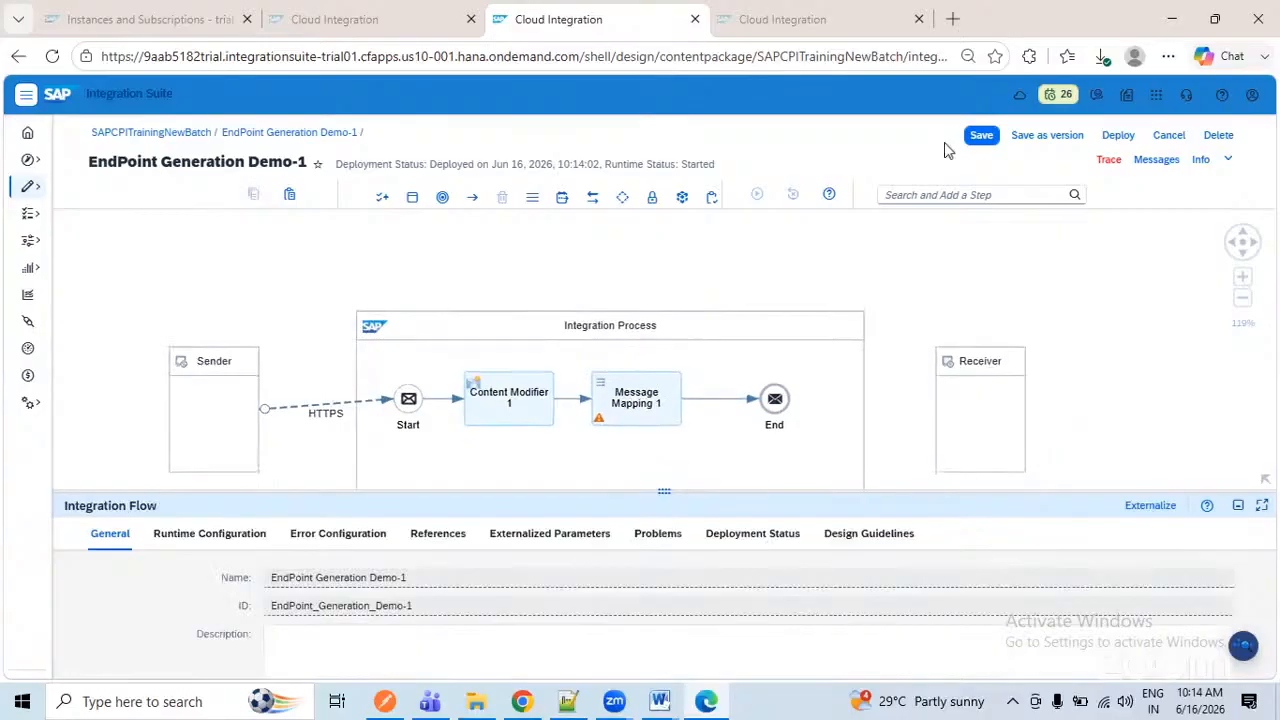
{"action": "left_click", "coordinate": [855, 12]}
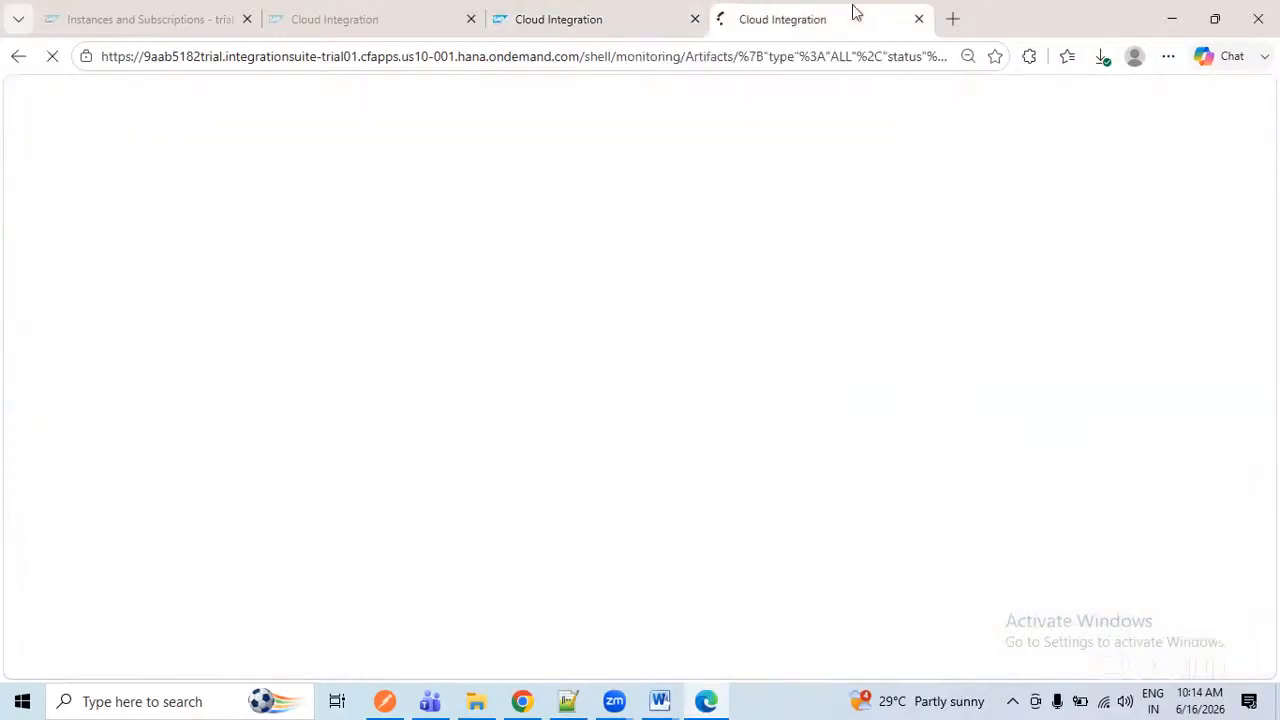
{"action": "left_click", "coordinate": [601, 19]}
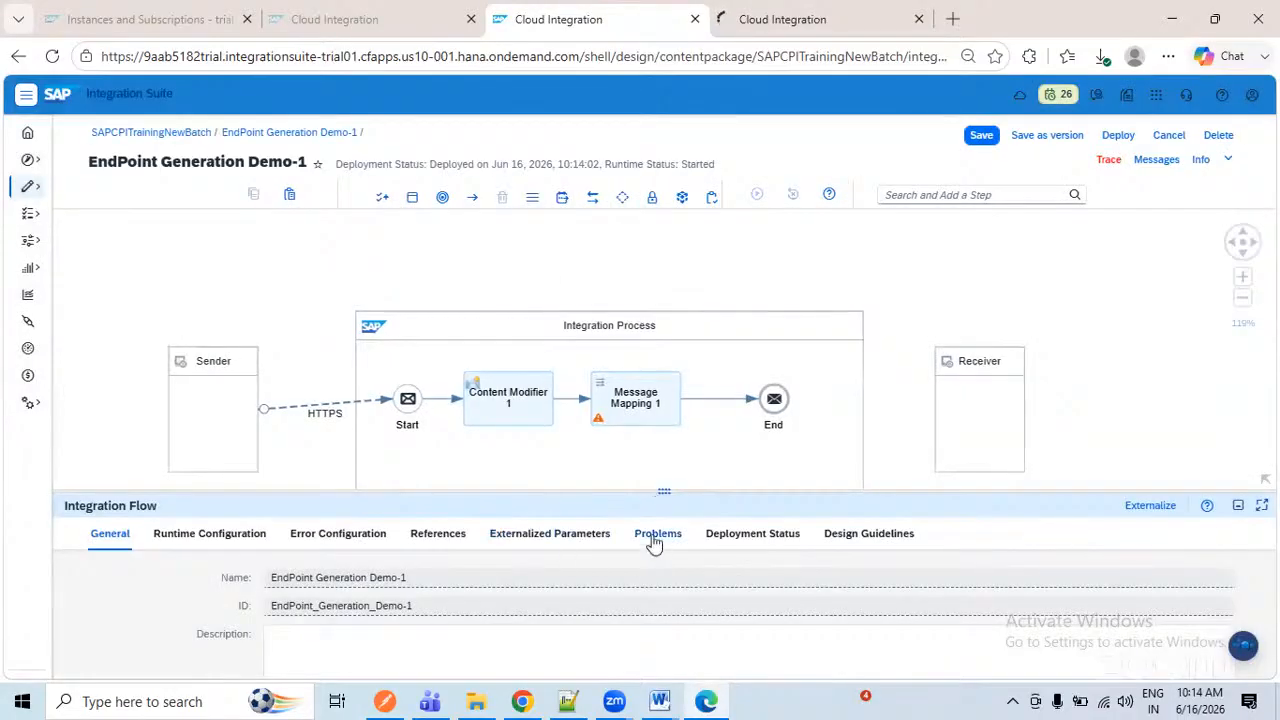
{"action": "left_click", "coordinate": [452, 537]}
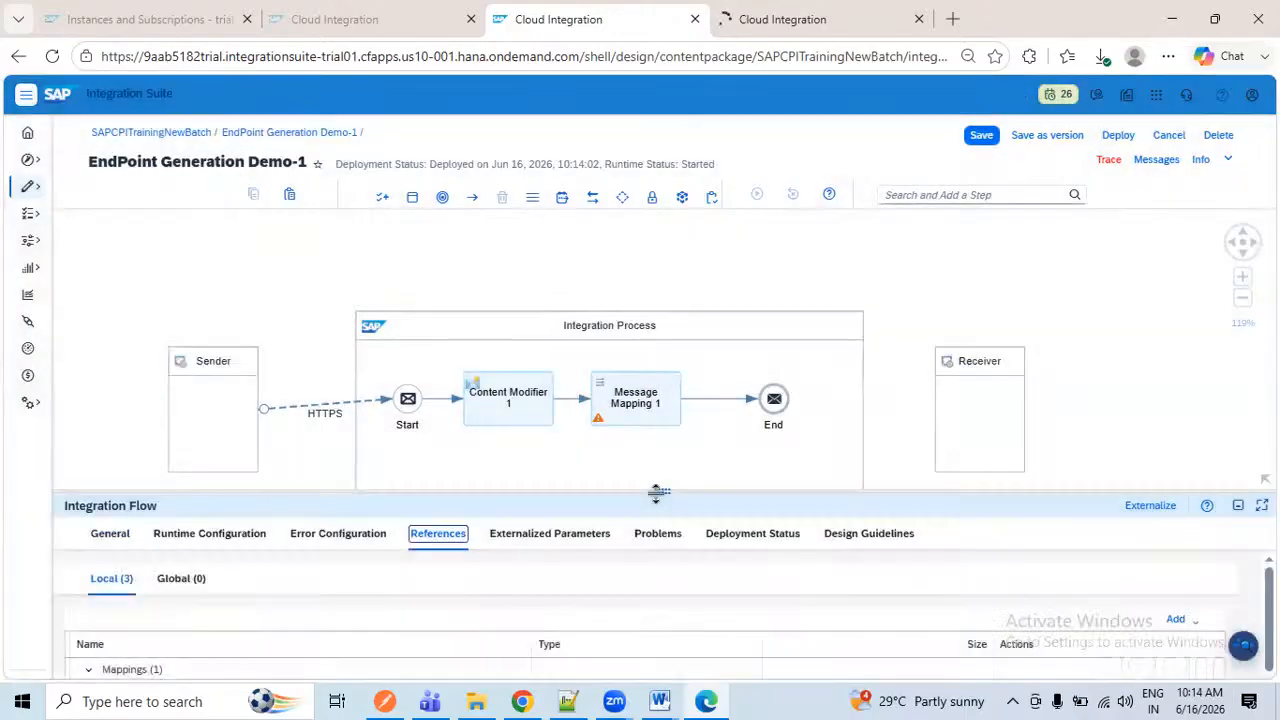
{"action": "left_click_drag", "start_coordinate": [664, 491], "coordinate": [666, 328]}
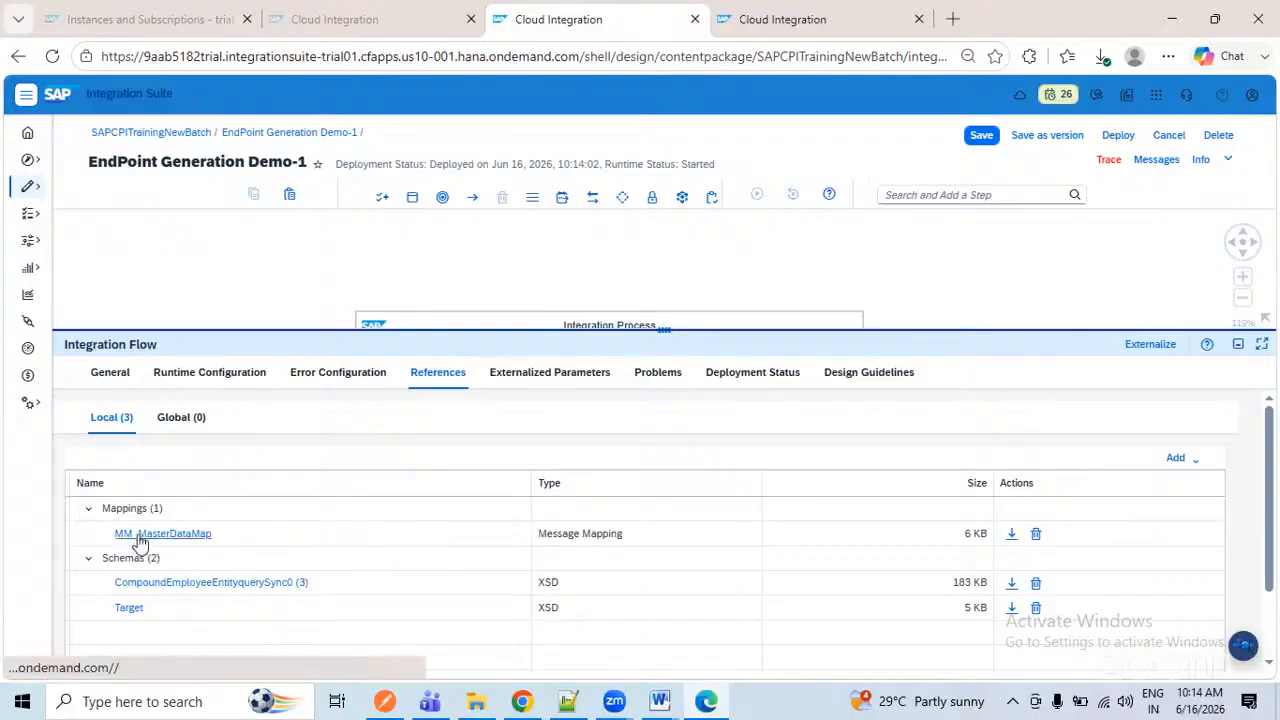
{"action": "left_click_drag", "start_coordinate": [540, 532], "coordinate": [656, 532]}
{"action": "left_click_drag", "start_coordinate": [537, 590], "coordinate": [560, 606]}
{"action": "left_click", "coordinate": [445, 388]}
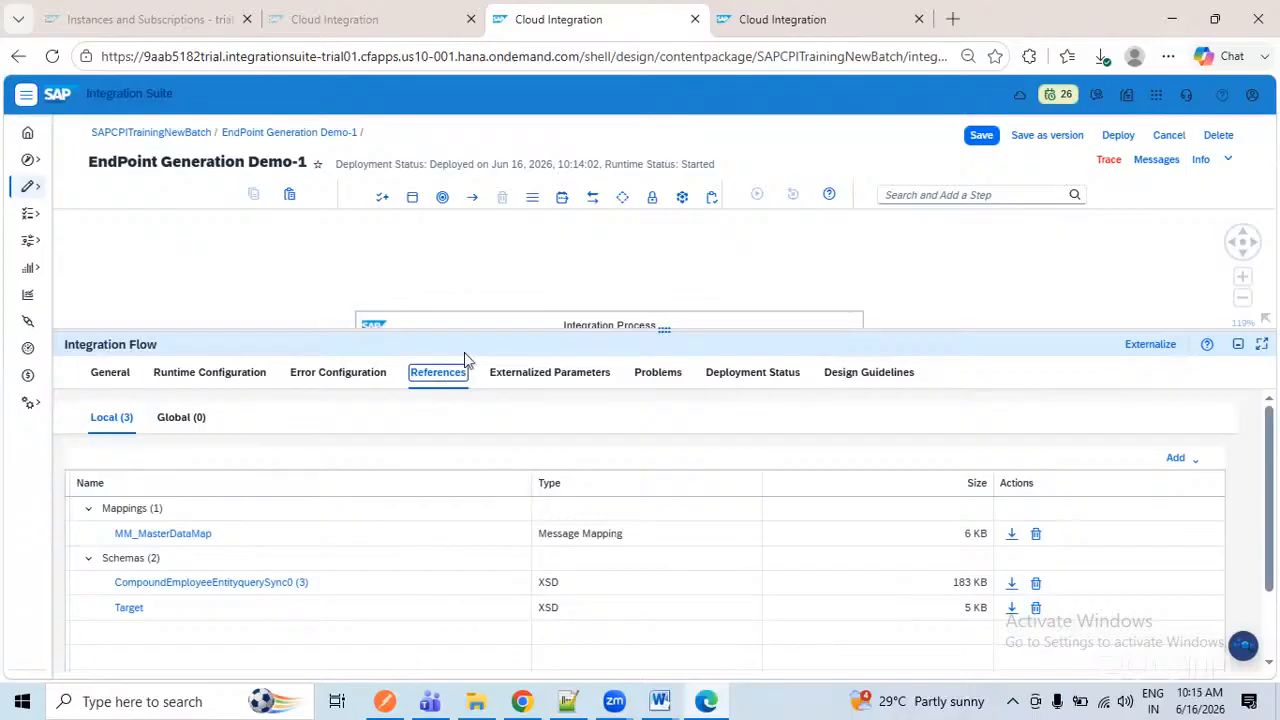
- Check the integration flow's deployment status, and enlarge the flow diagram area again
{"action": "left_click", "coordinate": [768, 374]}
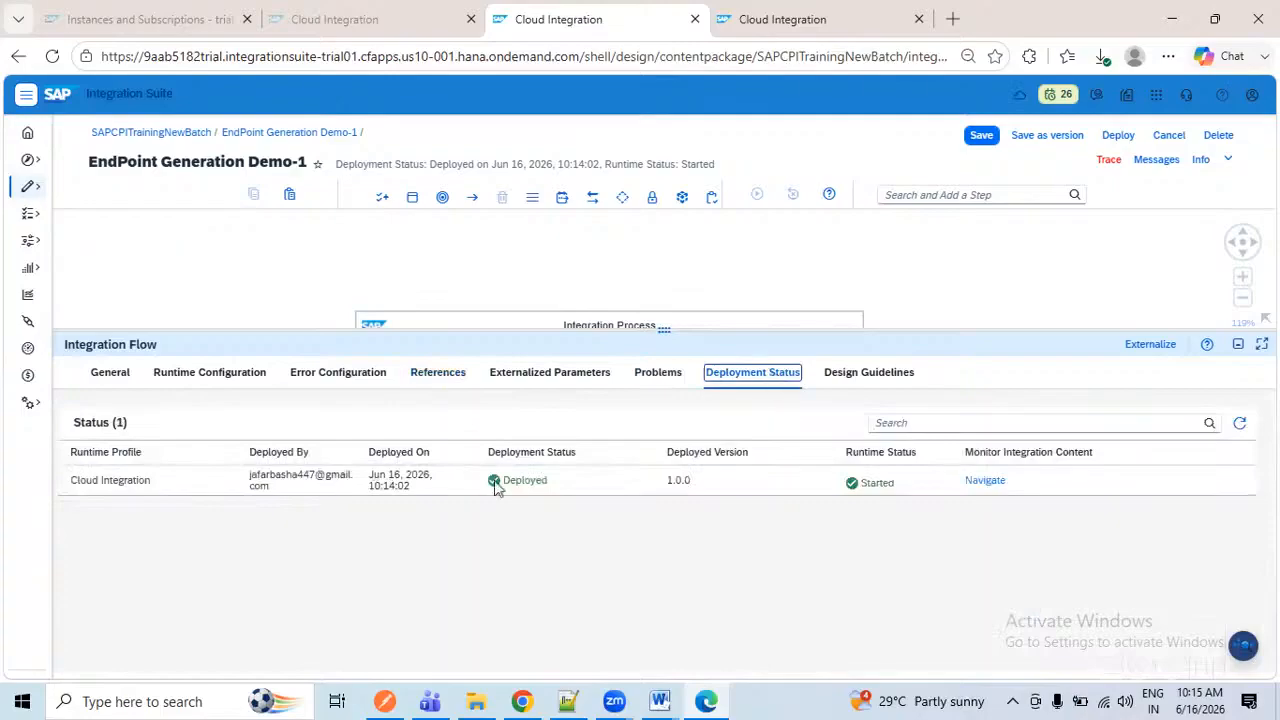
{"action": "left_click_drag", "start_coordinate": [480, 485], "coordinate": [574, 489]}
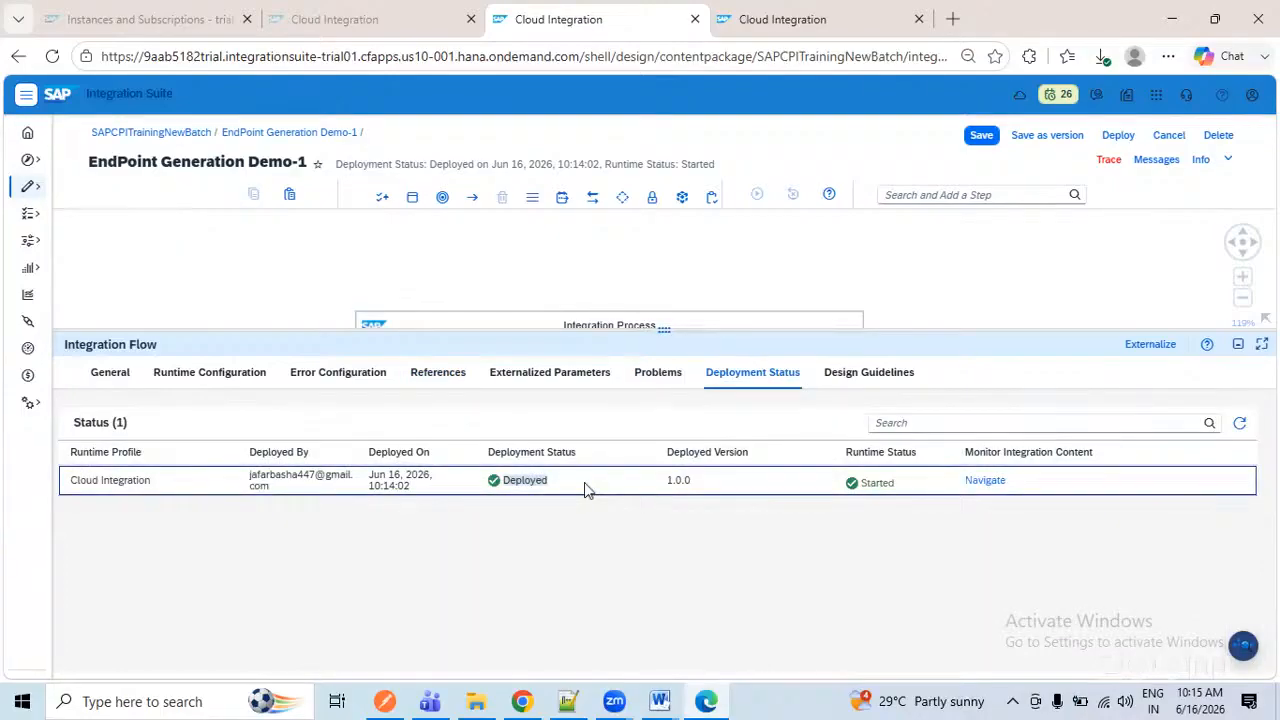
{"action": "left_click", "coordinate": [993, 515]}
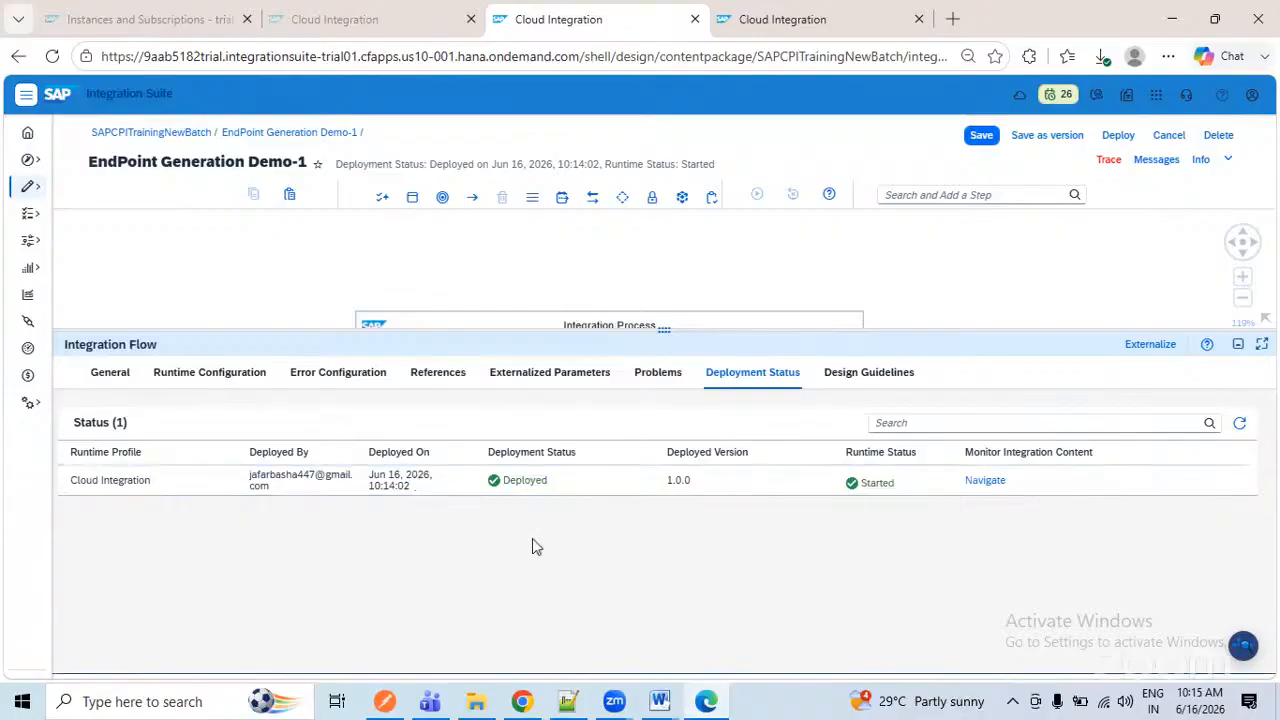
{"action": "left_click_drag", "start_coordinate": [663, 330], "coordinate": [690, 531]}
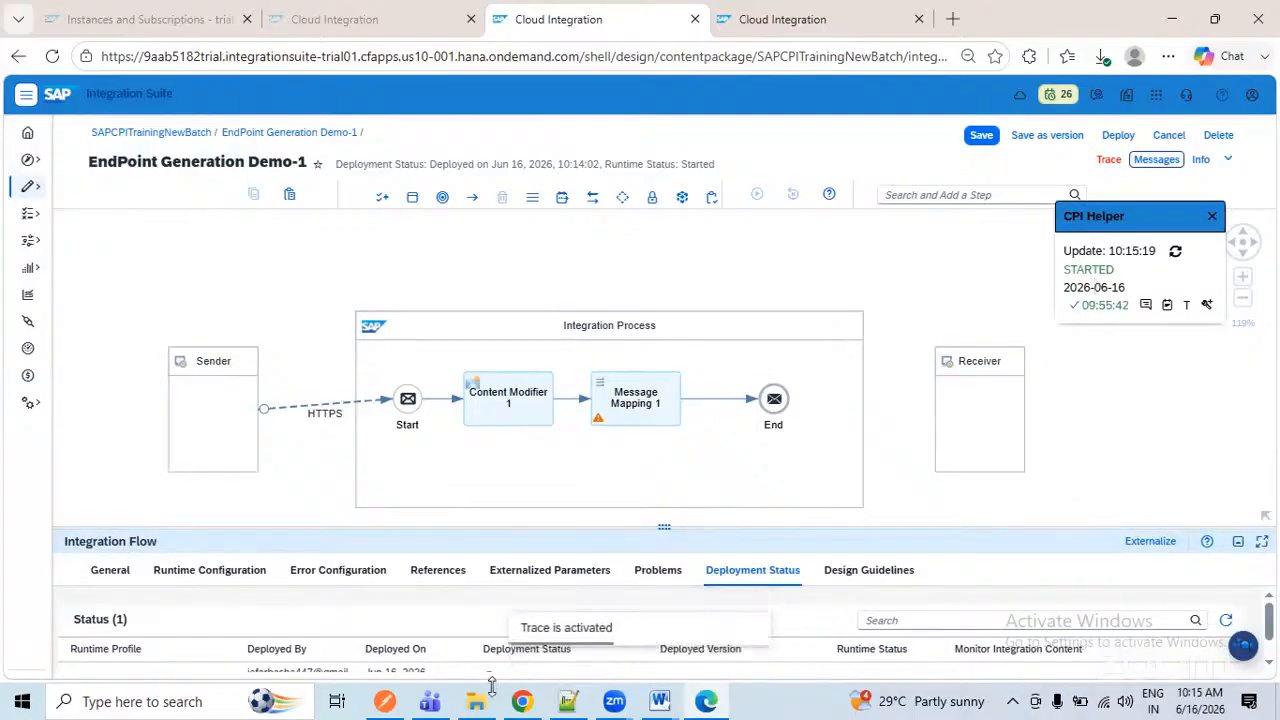
- Switch to Postman, send the POST request to the SAPCPIDemo1 endpoint, and select the returned XML
{"action": "left_click", "coordinate": [384, 701]}
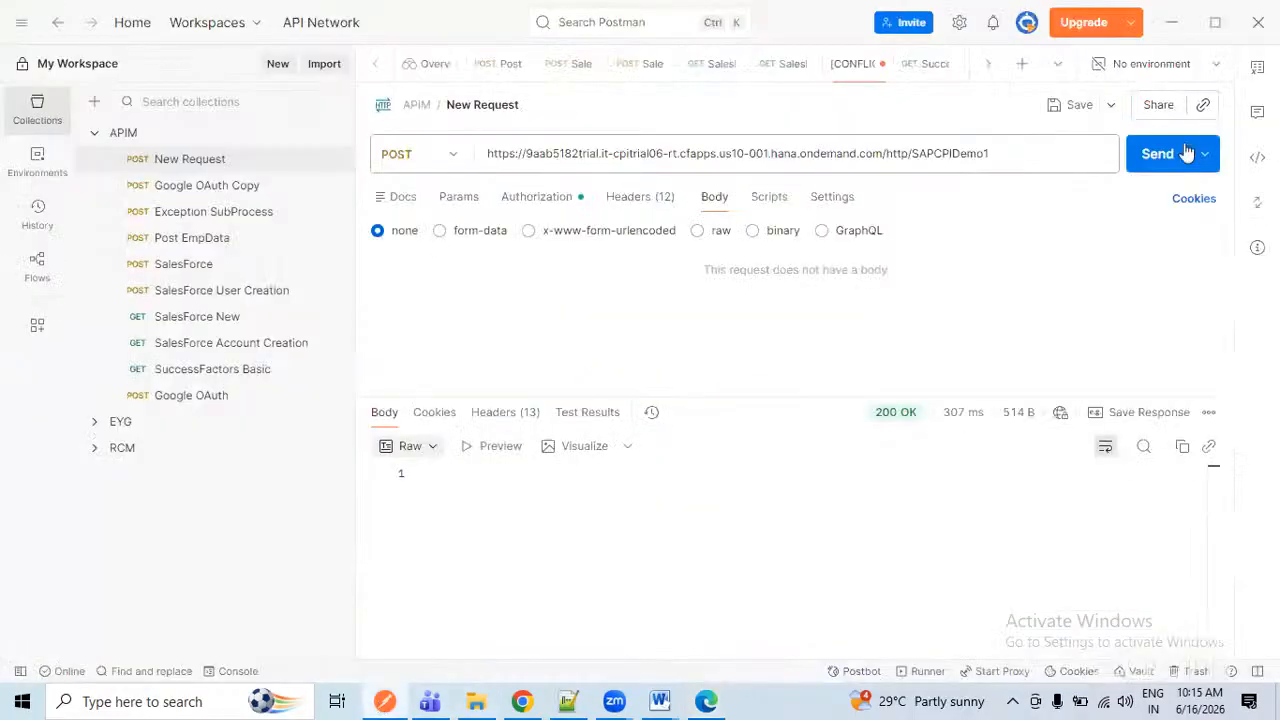
{"action": "key", "text": "ctrl+Return"}
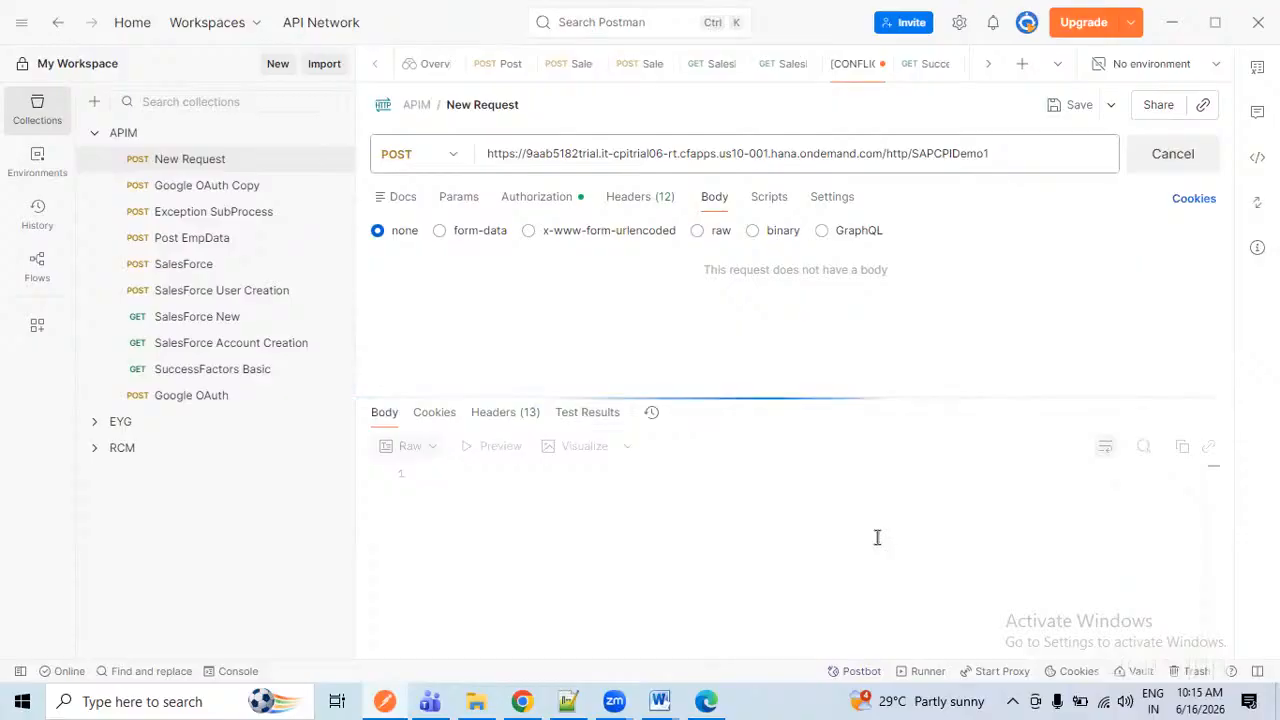
{"action": "left_click", "coordinate": [434, 506]}
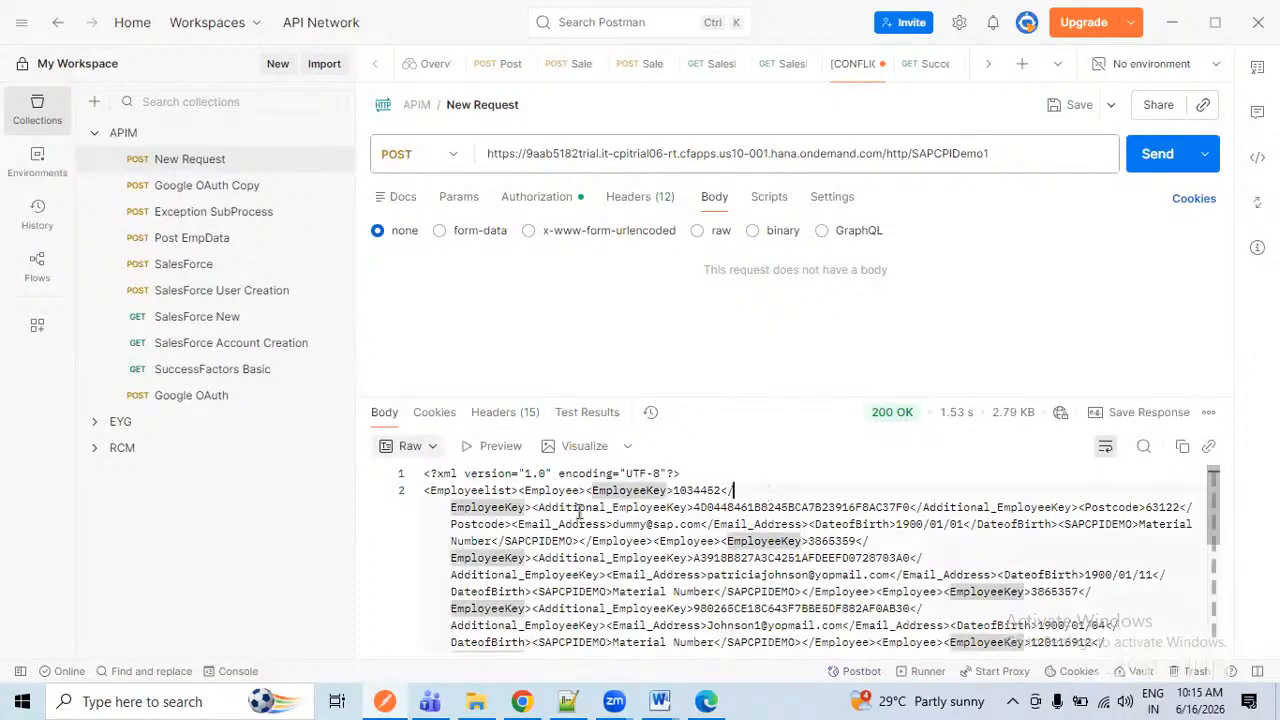
{"action": "left_click_drag", "start_coordinate": [434, 506], "coordinate": [606, 697]}
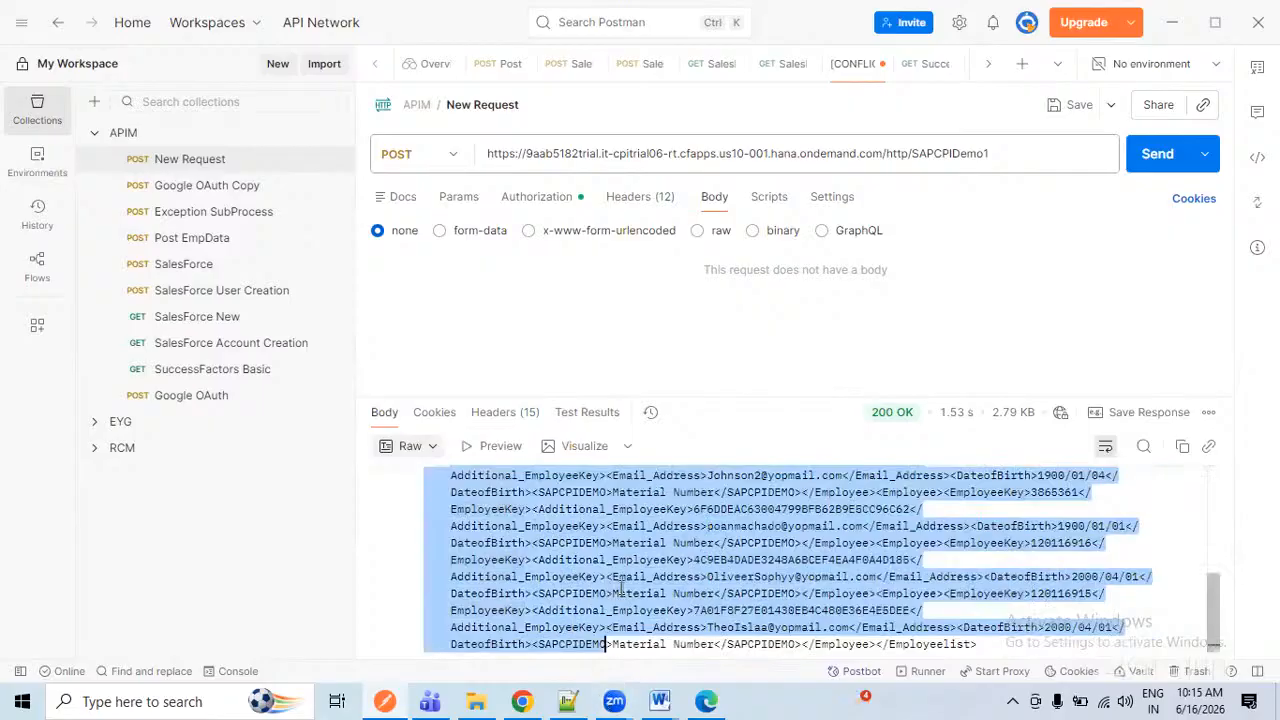
{"action": "key", "text": "shift+End"}
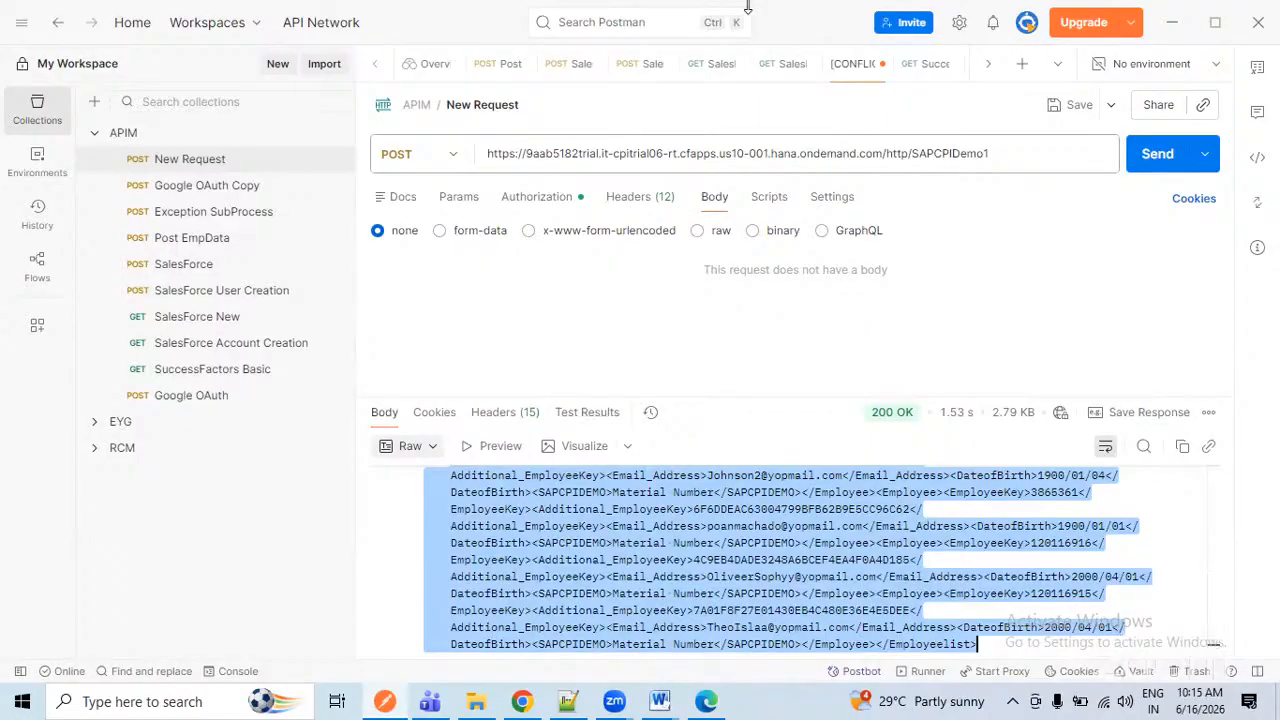
- Check the integration flow's message runs in CPI Helper in the browser, and return to Postman
{"action": "left_click", "coordinate": [799, 273]}
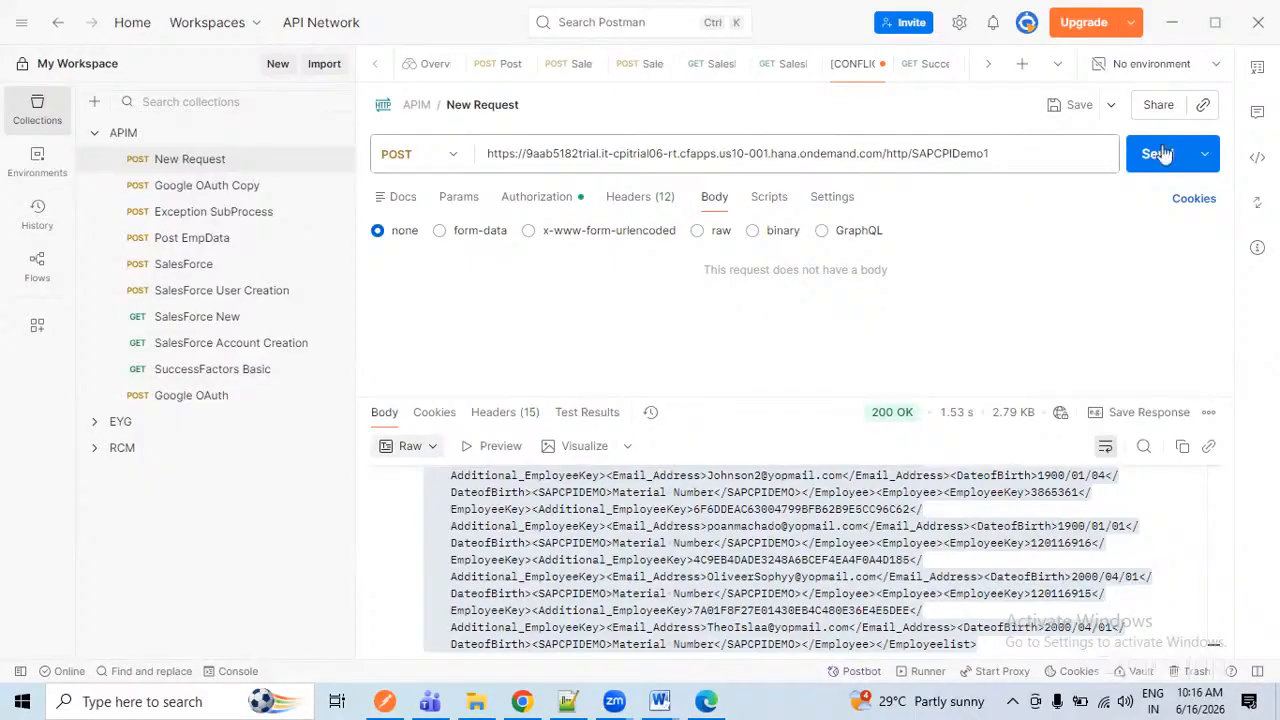
{"action": "left_click", "coordinate": [522, 701]}
{"action": "left_click", "coordinate": [706, 703]}
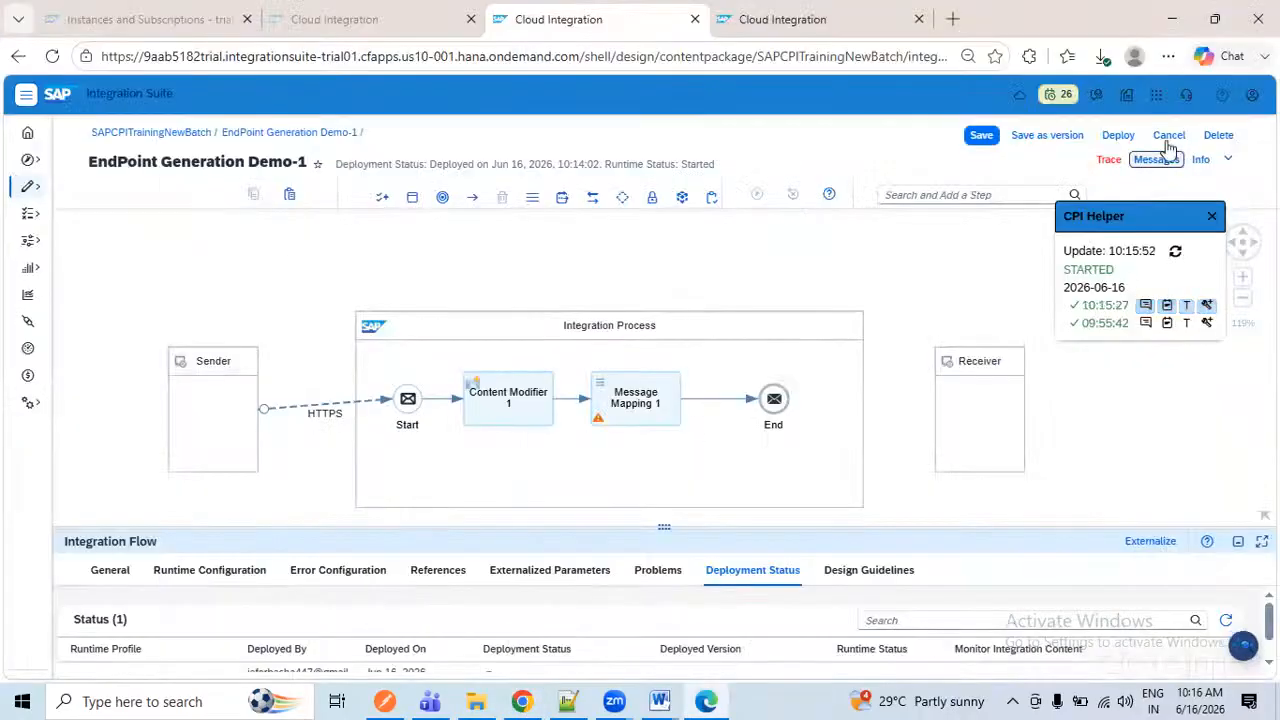
{"action": "left_click", "coordinate": [390, 701]}
- Copy the entire XML response body from Postman into the new 10 document in Notepad++
{"action": "scroll", "coordinate": [527, 505], "scroll_direction": "down", "scroll_amount": 3}
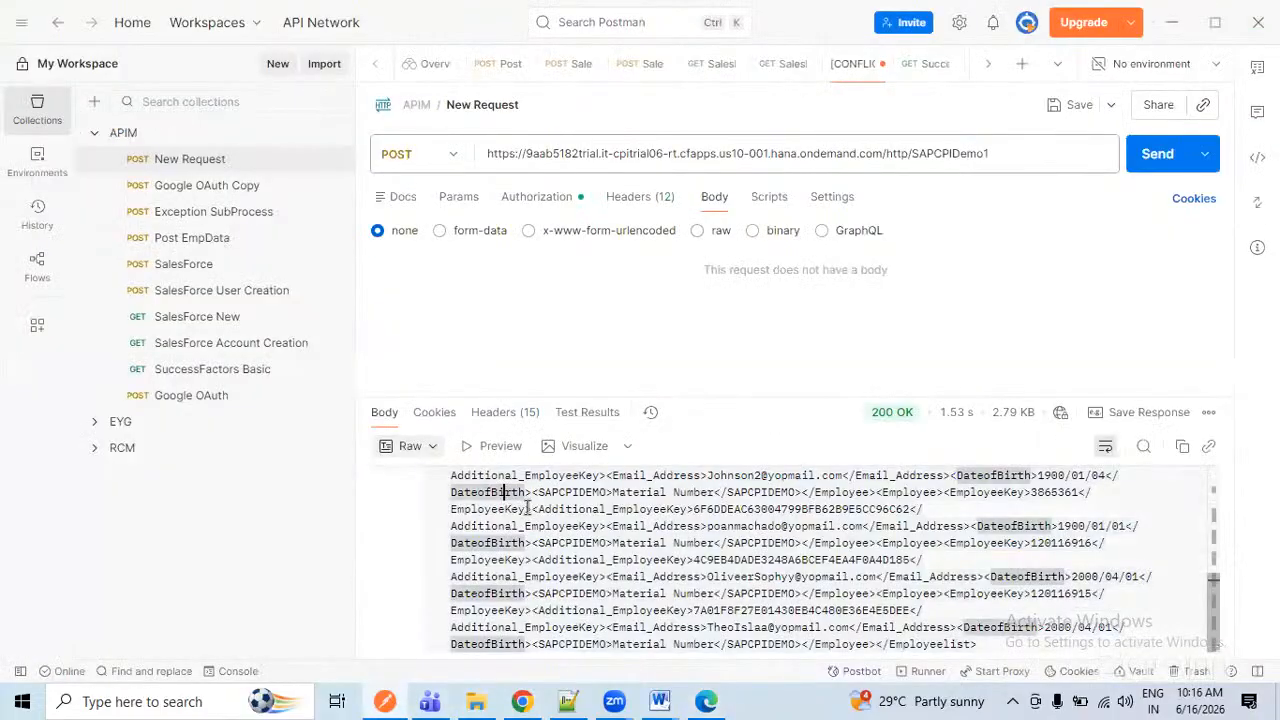
{"action": "scroll", "coordinate": [519, 492], "scroll_direction": "up", "scroll_amount": 5}
{"action": "left_click", "coordinate": [752, 490]}
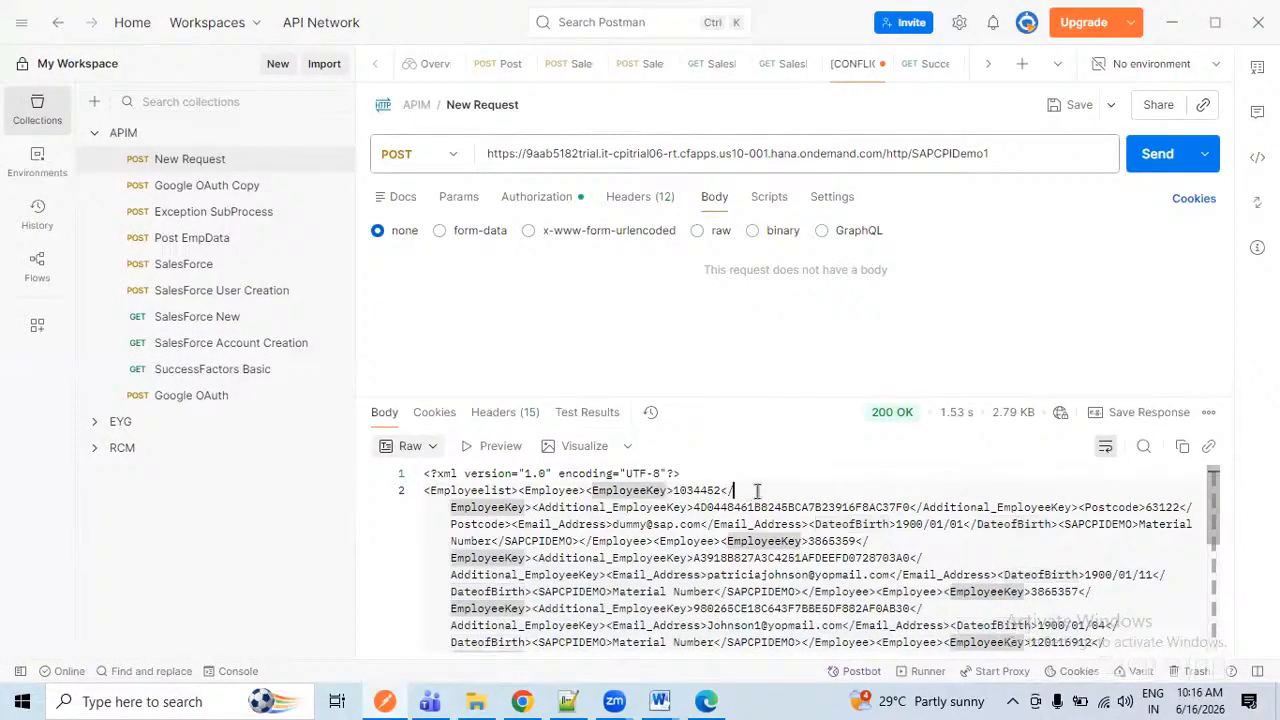
{"action": "key", "text": "ctrl+a"}
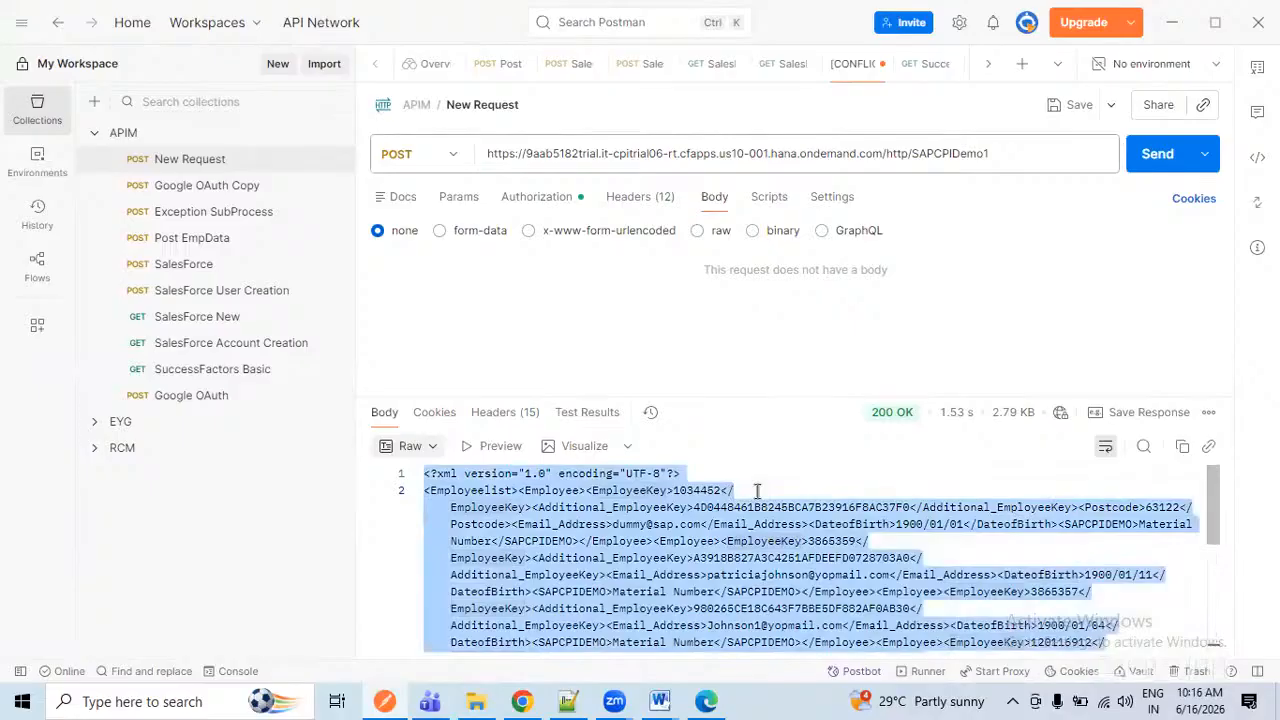
{"action": "key", "text": "alt+Tab"}
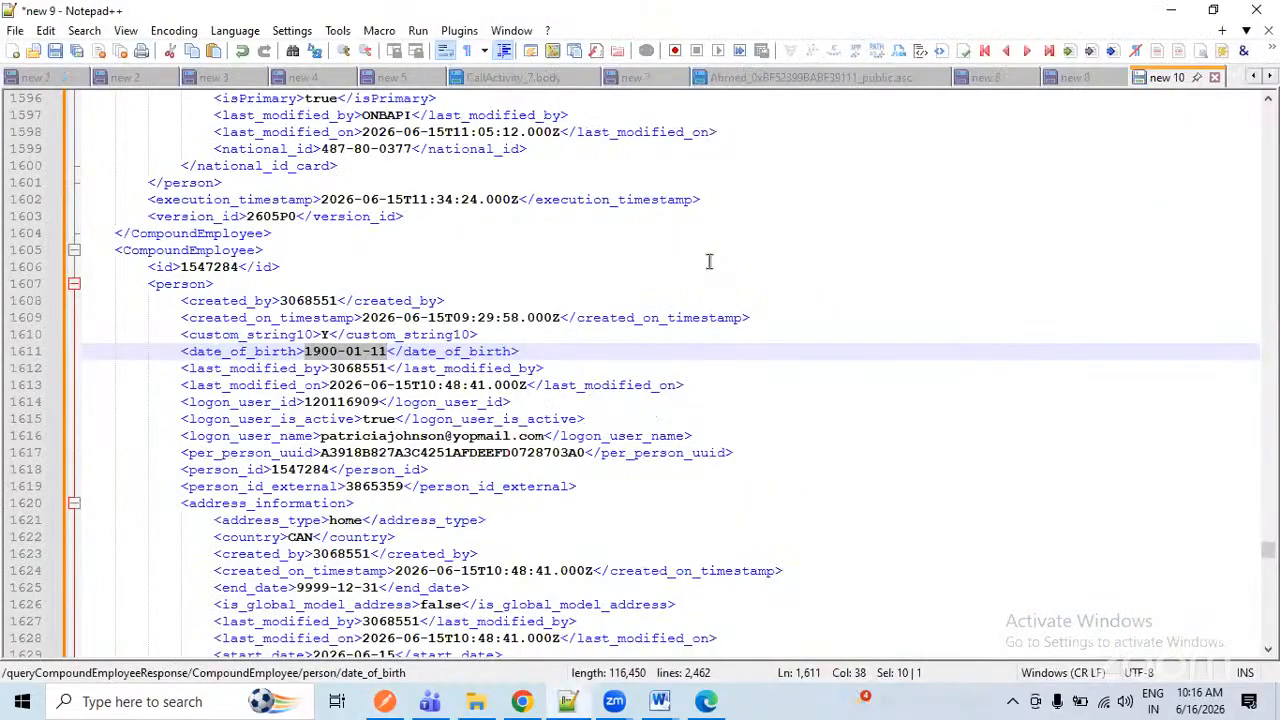
{"action": "key", "text": "ctrl+v"}
- Pretty-print the pasted response in new 10 and set its syntax language to XML
{"action": "key", "text": "ctrl+alt+shift+b"}
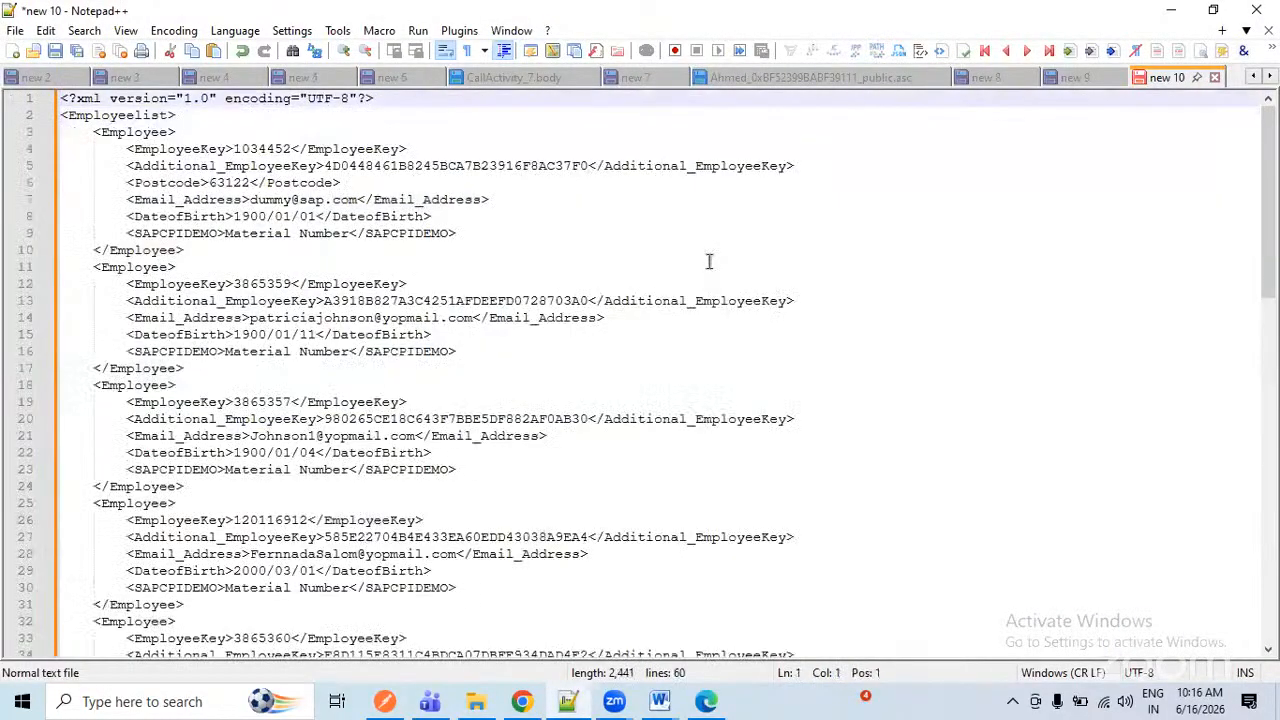
{"action": "left_click", "coordinate": [232, 30]}
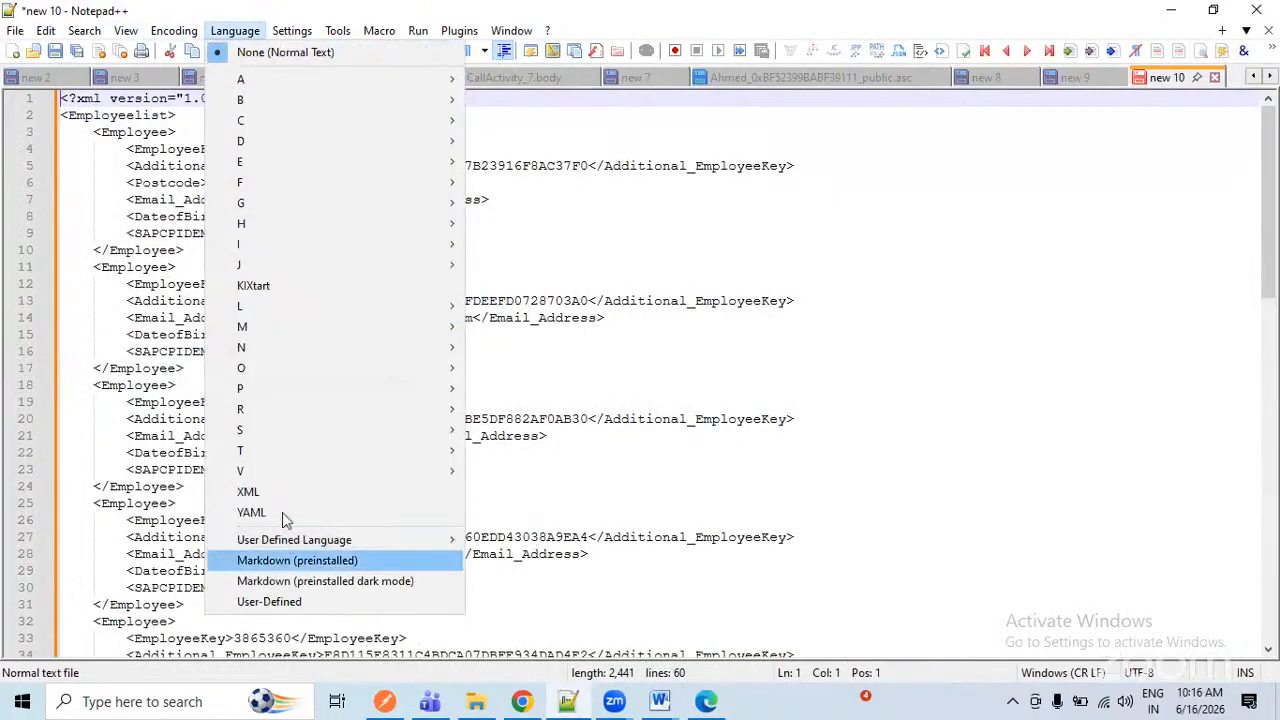
{"action": "left_click", "coordinate": [283, 493]}
- Examine the Employeelist root and its Employee records in new 10 against the source payload in new 9
{"action": "left_click", "coordinate": [157, 133]}
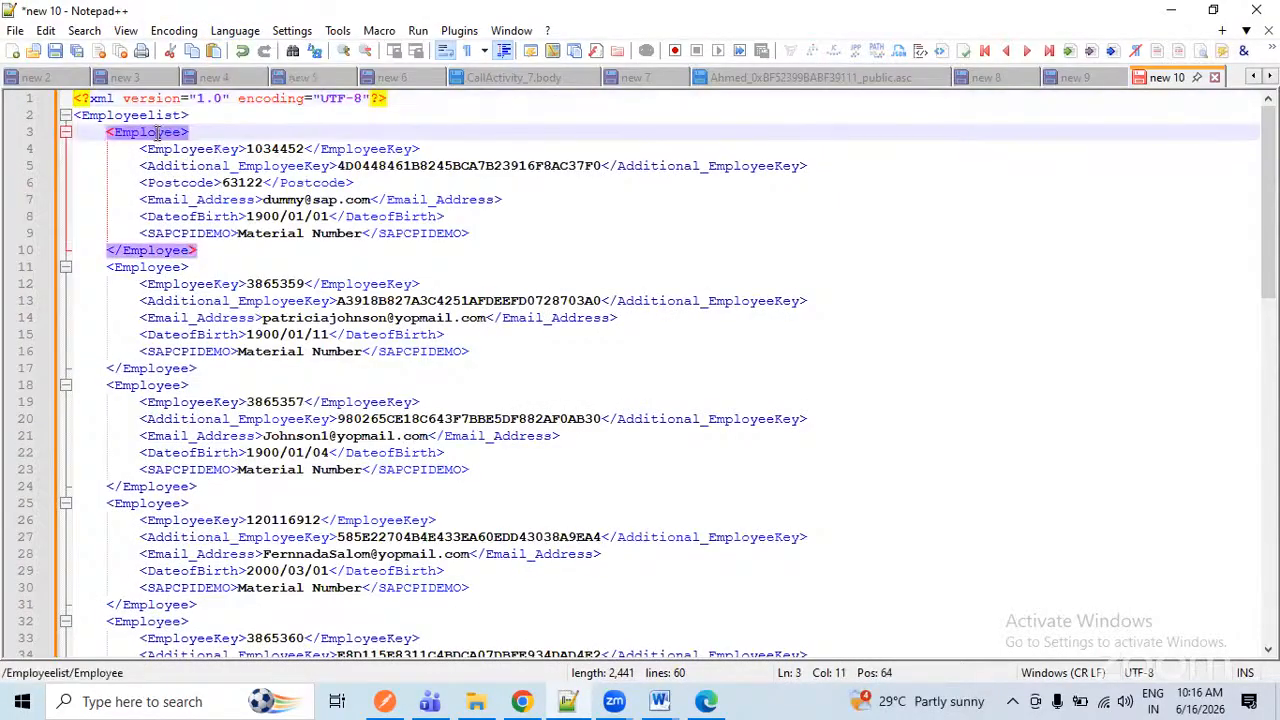
{"action": "left_click", "coordinate": [150, 116]}
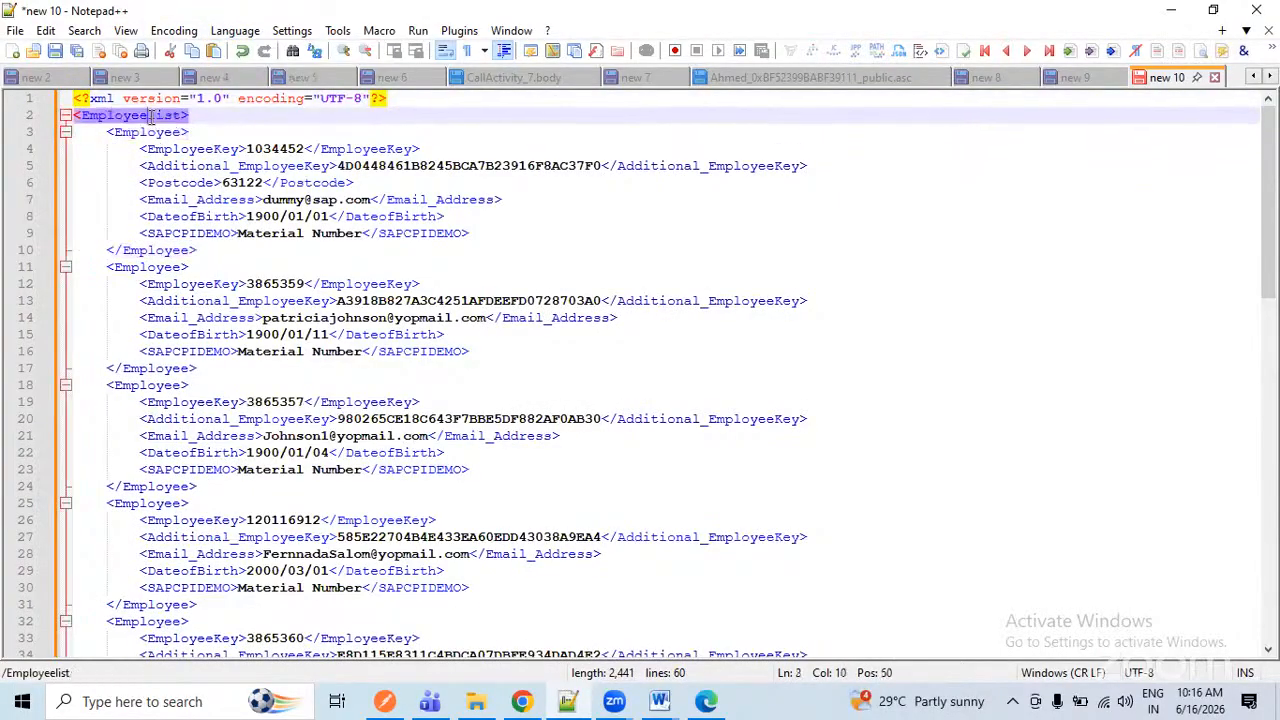
{"action": "left_click", "coordinate": [1068, 77]}
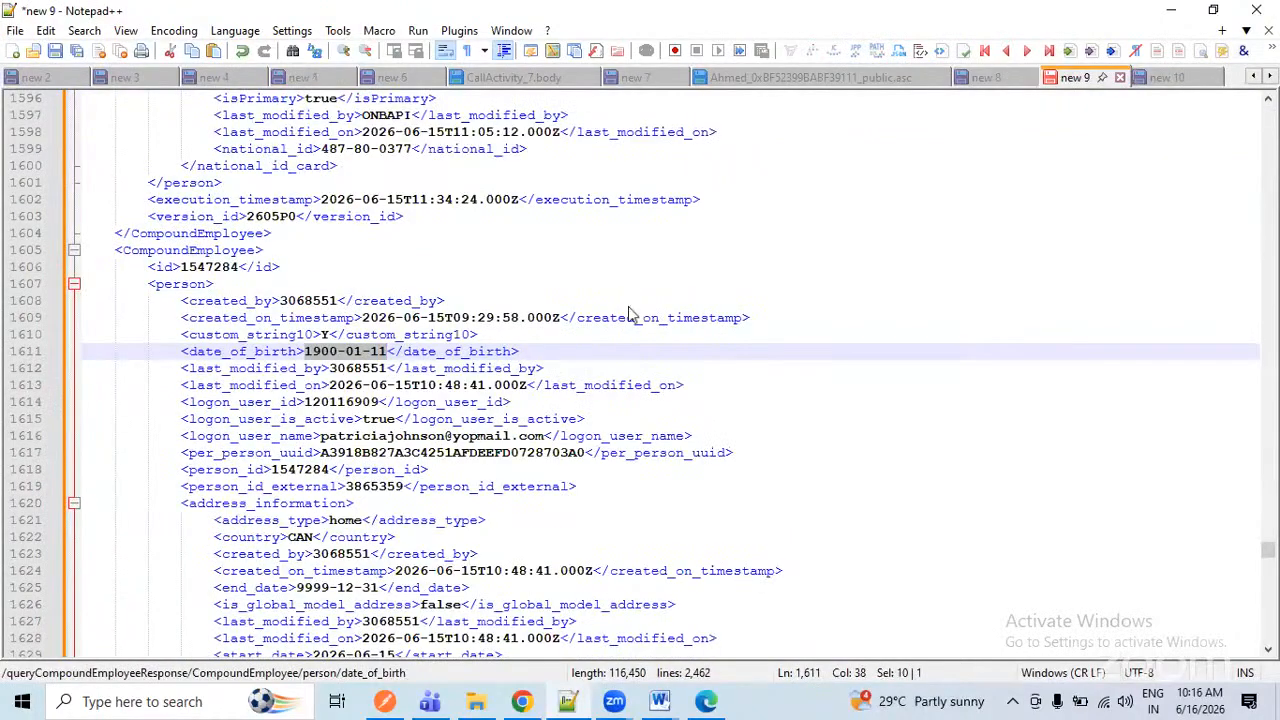
{"action": "key", "text": "ctrl+Tab"}
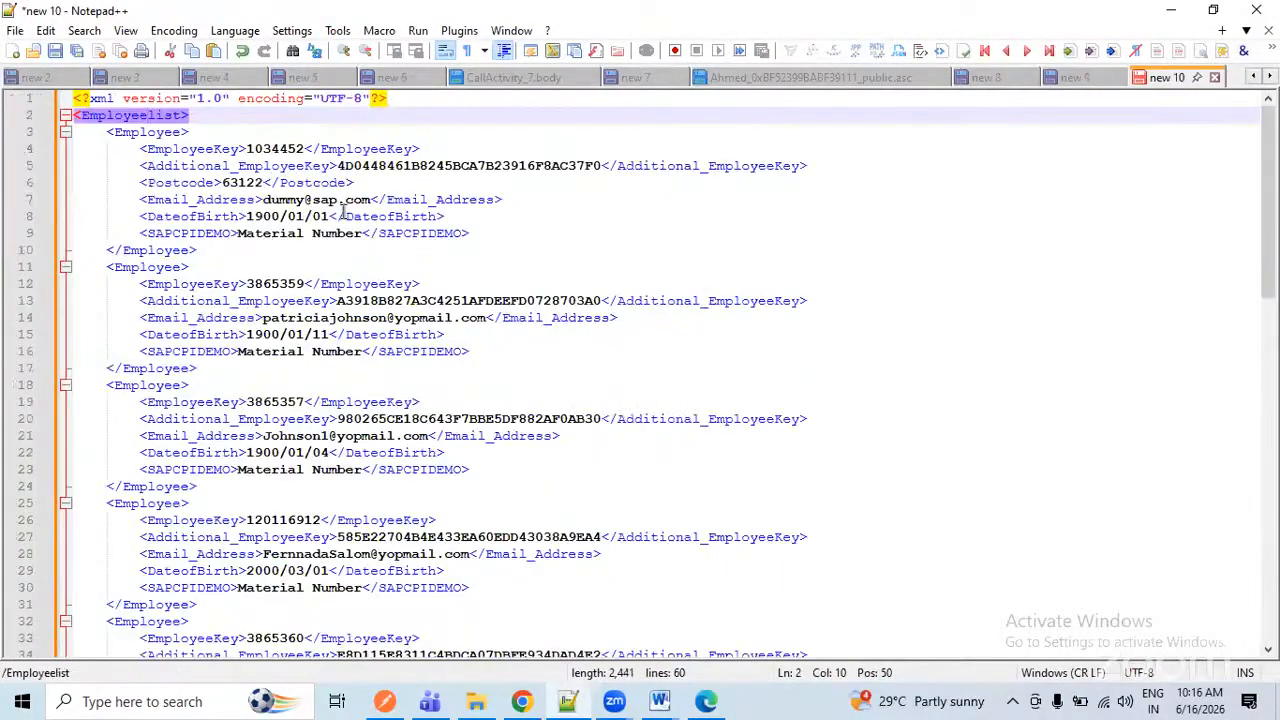
{"action": "left_click", "coordinate": [171, 133]}
{"action": "left_click", "coordinate": [140, 267]}
{"action": "scroll", "coordinate": [143, 262], "scroll_direction": "down", "scroll_amount": 16}
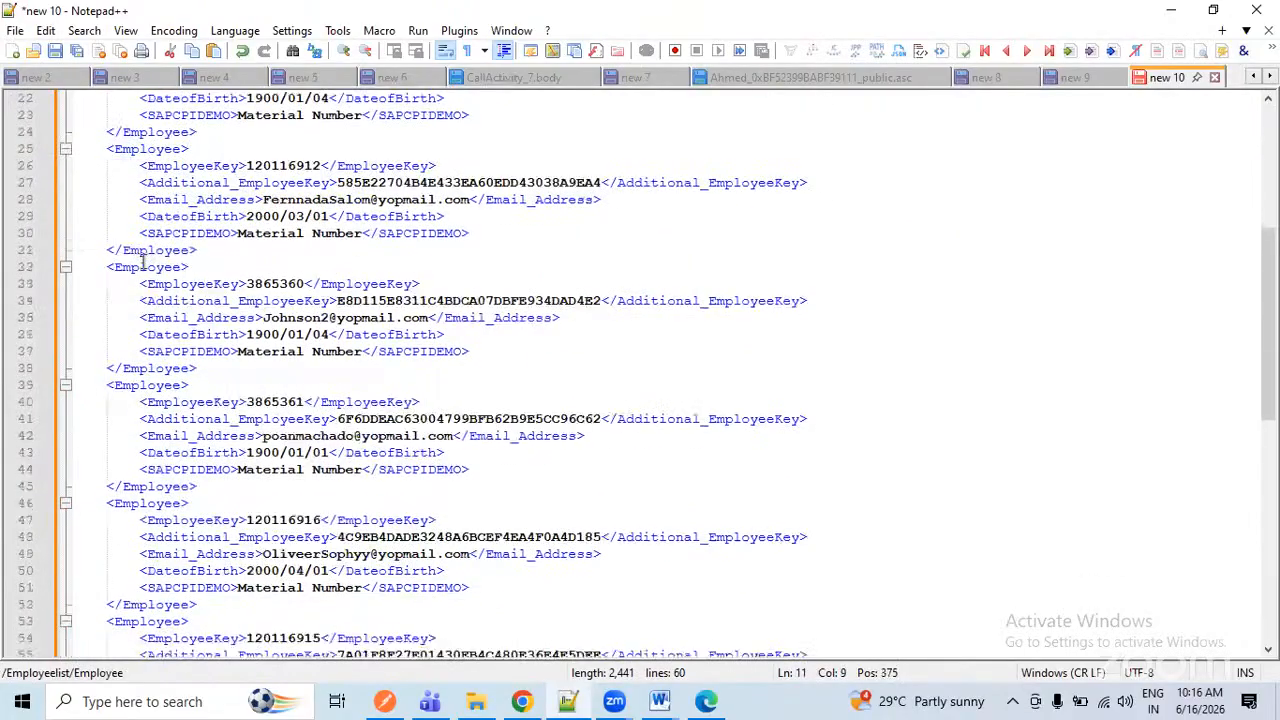
{"action": "left_click", "coordinate": [143, 265]}
{"action": "scroll", "coordinate": [143, 265], "scroll_direction": "up", "scroll_amount": 16}
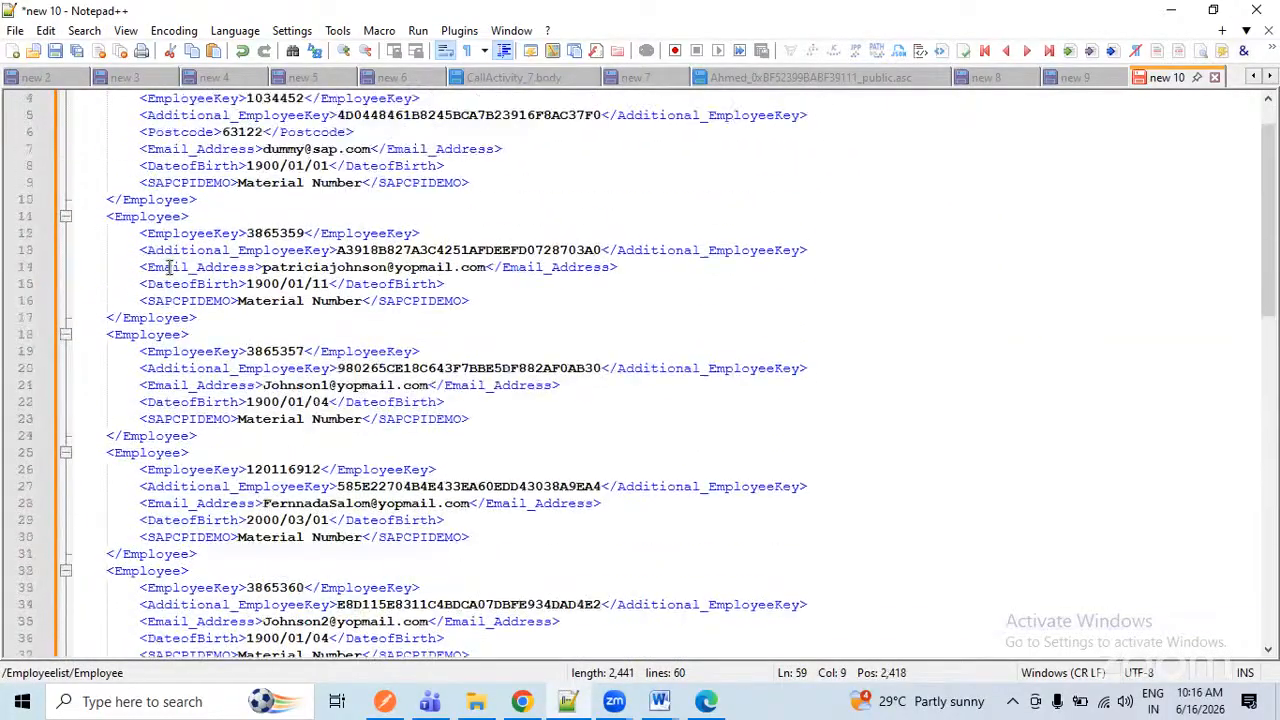
- Search new 9 for the first record's EmployeeKey value from new 10
{"action": "left_click", "coordinate": [215, 148]}
{"action": "double_click", "coordinate": [290, 149]}
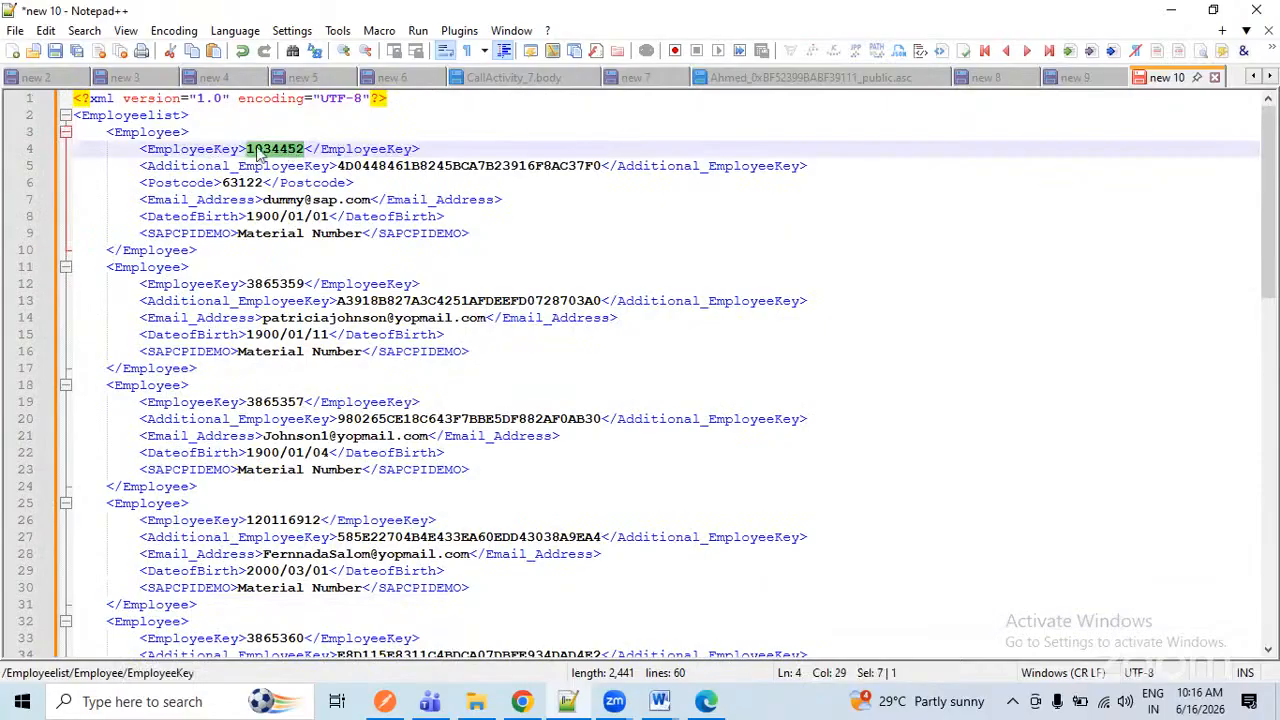
{"action": "left_click", "coordinate": [1075, 77]}
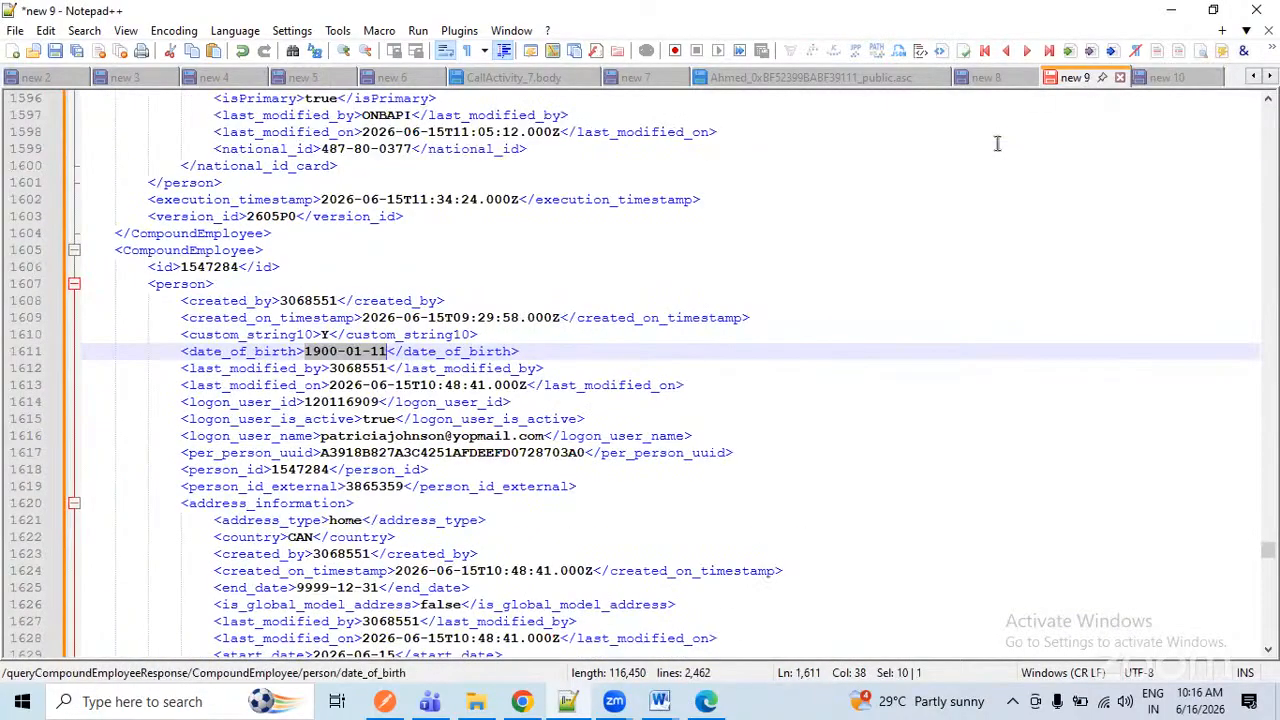
{"action": "double_click", "coordinate": [437, 300]}
{"action": "key", "text": "ctrl+f"}
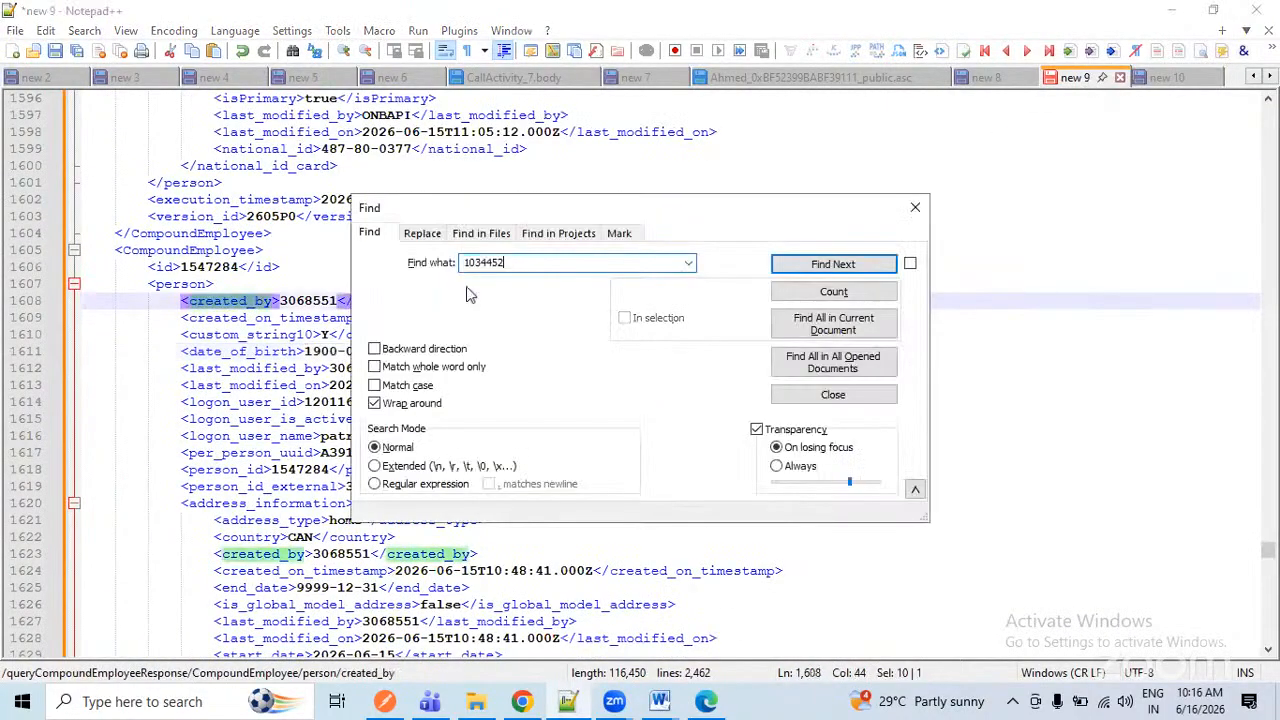
{"action": "left_click", "coordinate": [870, 298]}
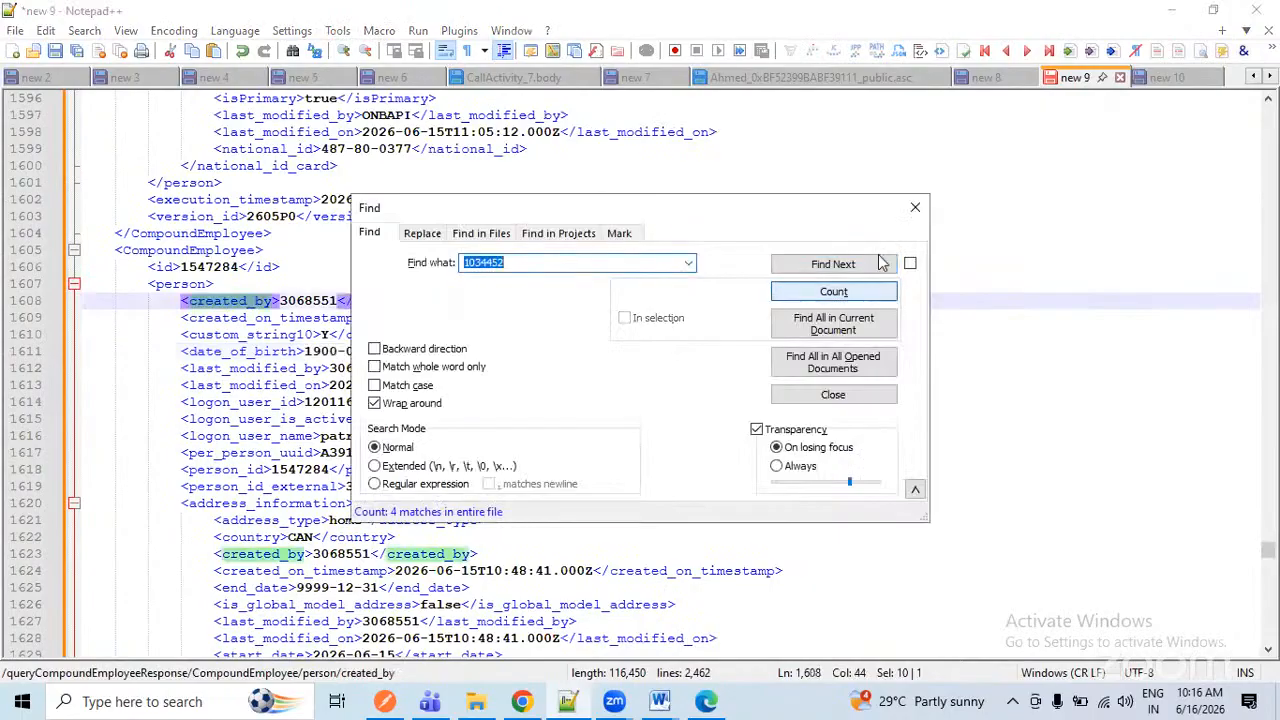
{"action": "left_click", "coordinate": [824, 268]}
{"action": "key", "text": "Escape"}
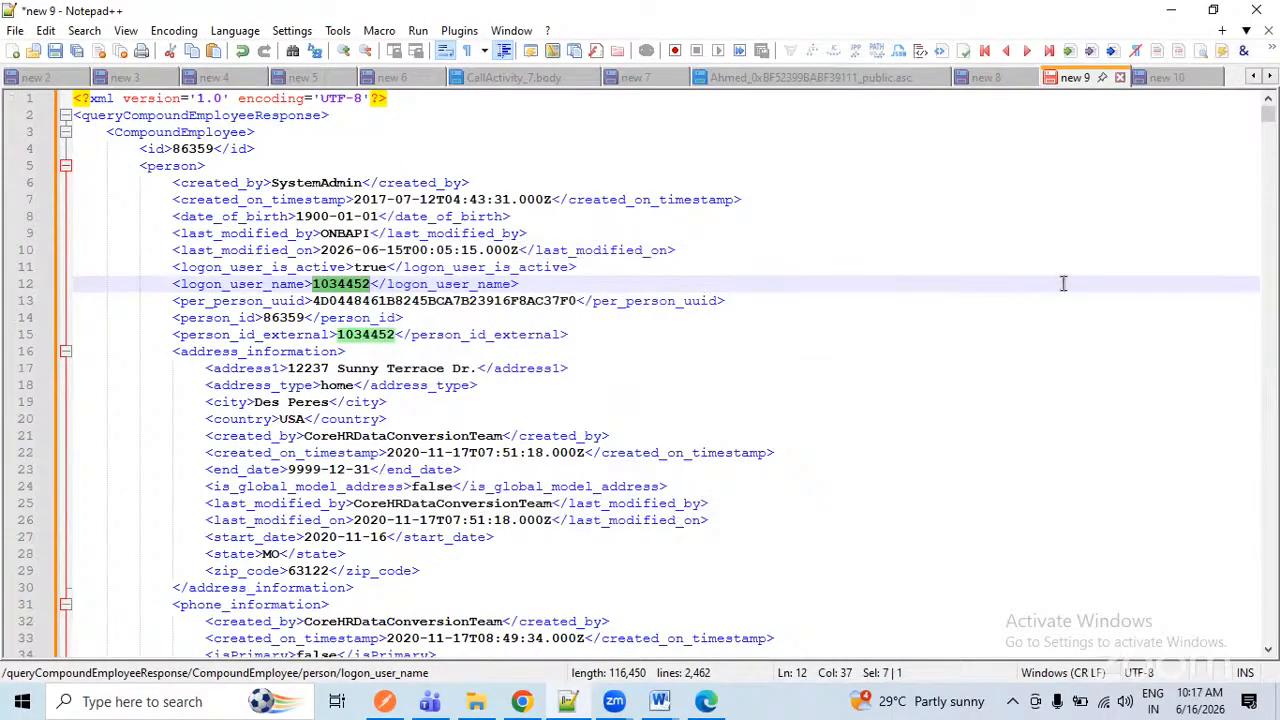
- Compare the first record's EmployeeKey in new 10 with the matching person_id_external element in new 9
{"action": "key", "text": "ctrl+Tab"}
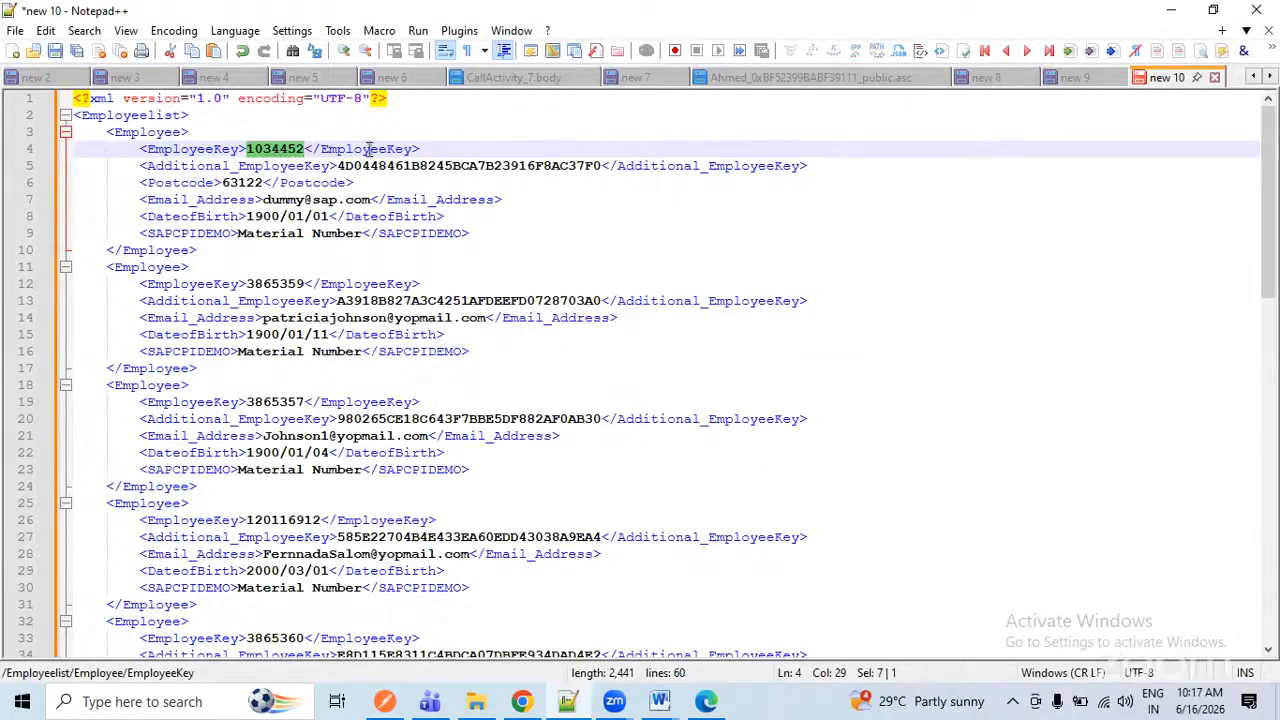
{"action": "key", "text": "ctrl+Tab"}
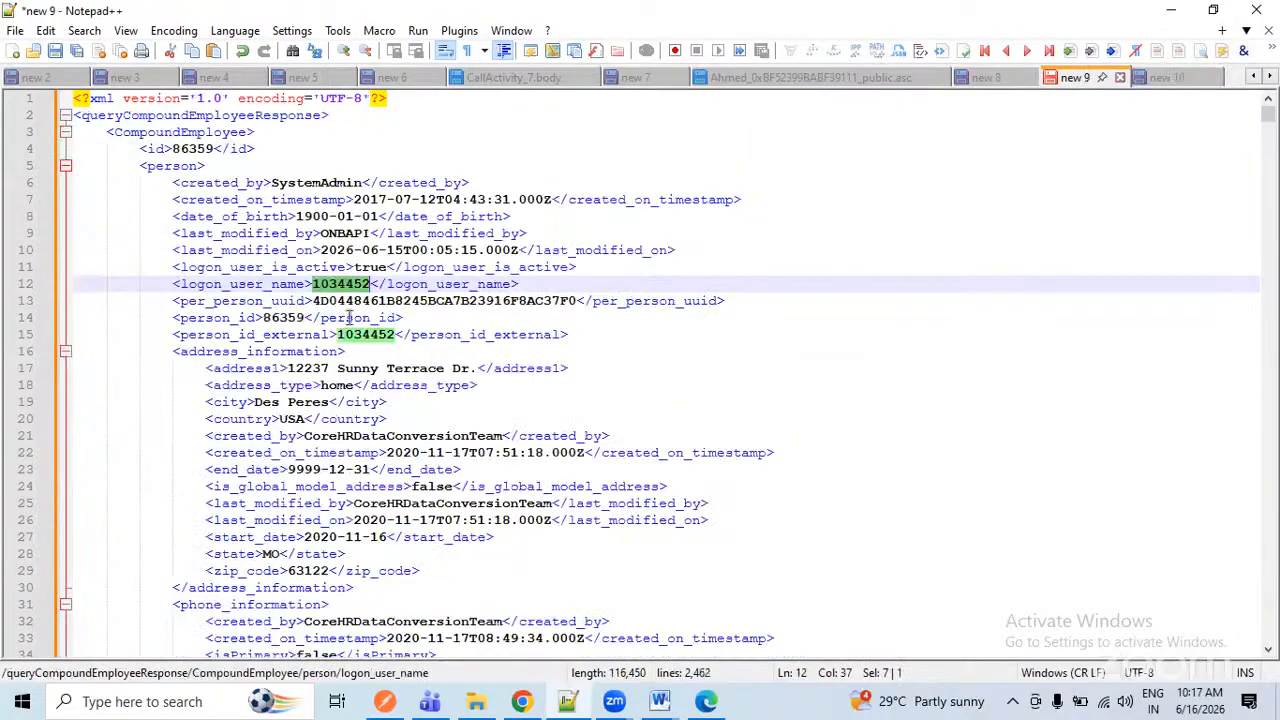
{"action": "double_click", "coordinate": [269, 338]}
{"action": "double_click", "coordinate": [369, 335]}
- Switch to the browser, open MM_MasterDataMap from Message Mapping 1 and inspect the mapping expression of EmployeeKey
{"action": "key", "text": "alt+Tab"}
{"action": "key", "text": "alt+Tab"}
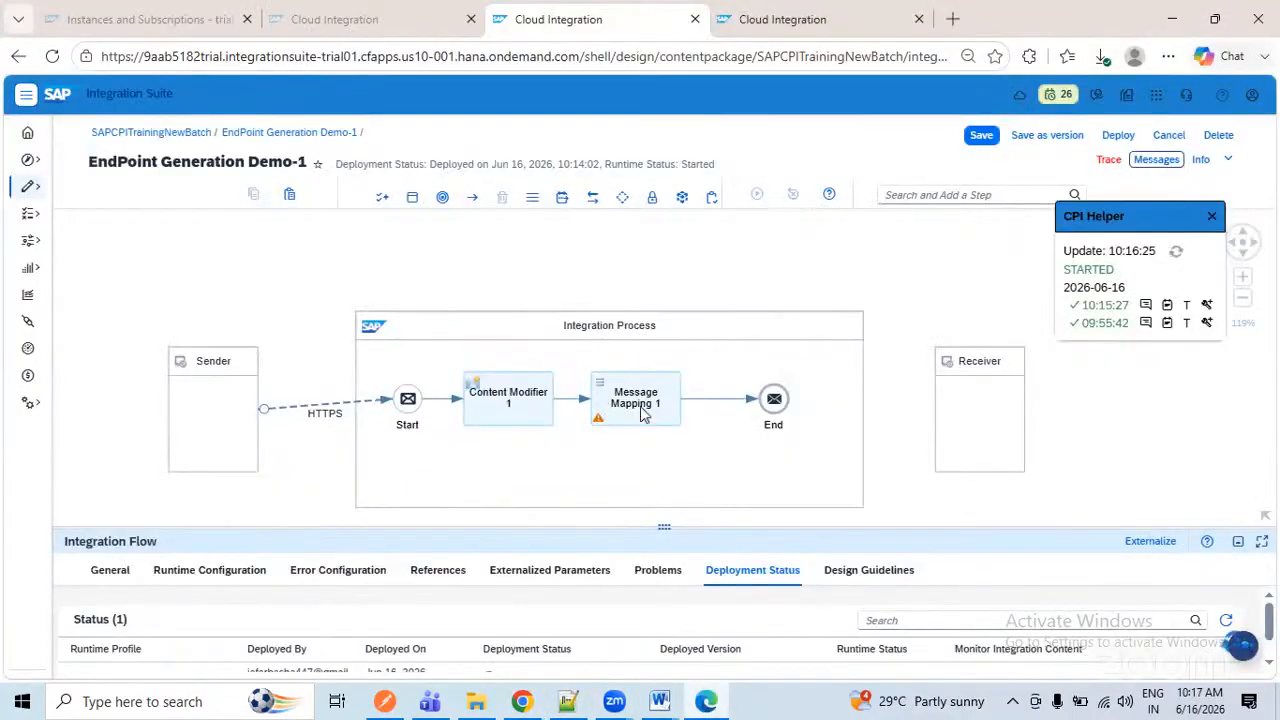
{"action": "left_click", "coordinate": [643, 415]}
{"action": "left_click", "coordinate": [180, 486]}
{"action": "left_click", "coordinate": [298, 560]}
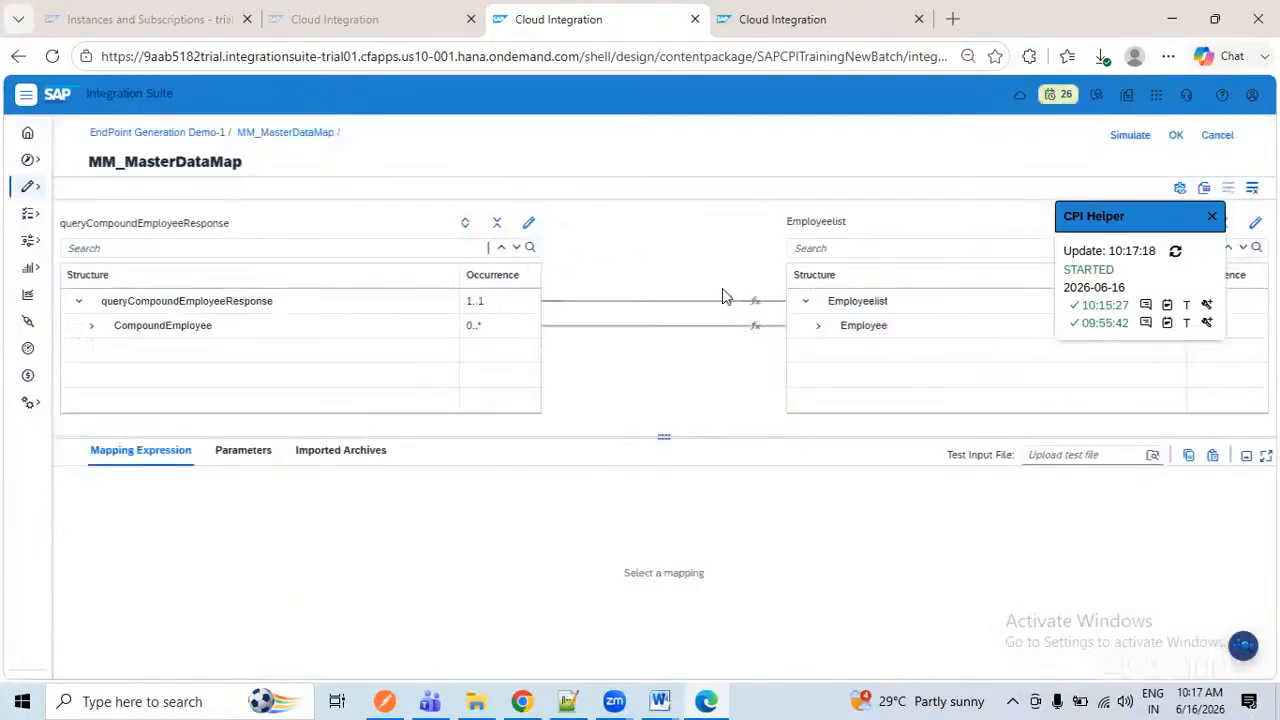
{"action": "left_click", "coordinate": [818, 326]}
{"action": "left_click", "coordinate": [827, 352]}
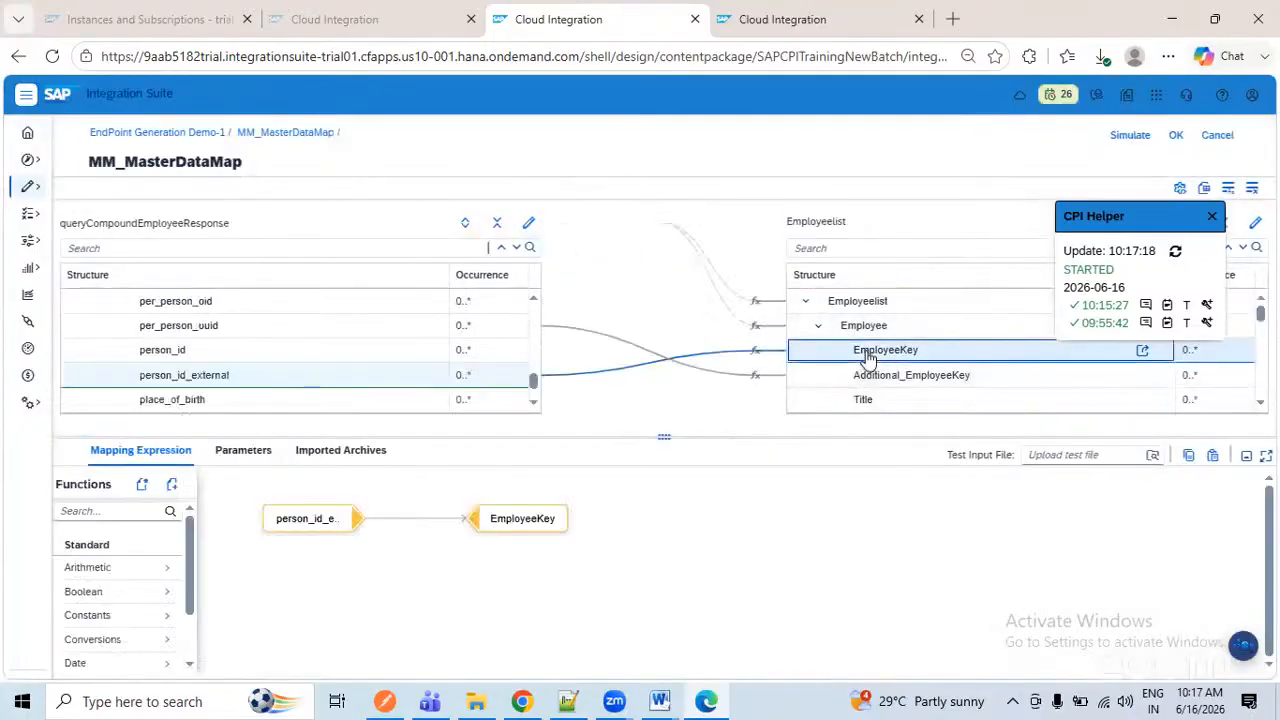
{"action": "left_click", "coordinate": [333, 524]}
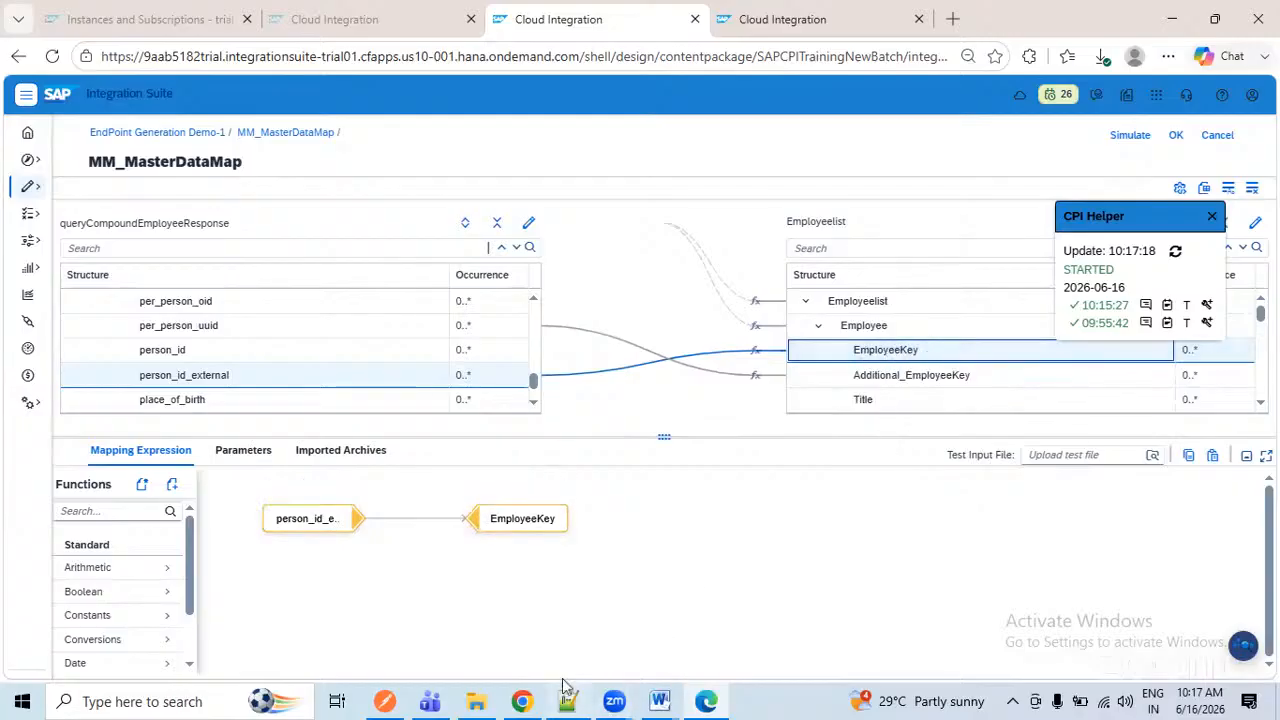
- Back in Notepad++, check the first person_id_external line in new 9 against the first EmployeeKey line in new 10
{"action": "key", "text": "alt+Tab"}
{"action": "key", "text": "ctrl+Tab"}
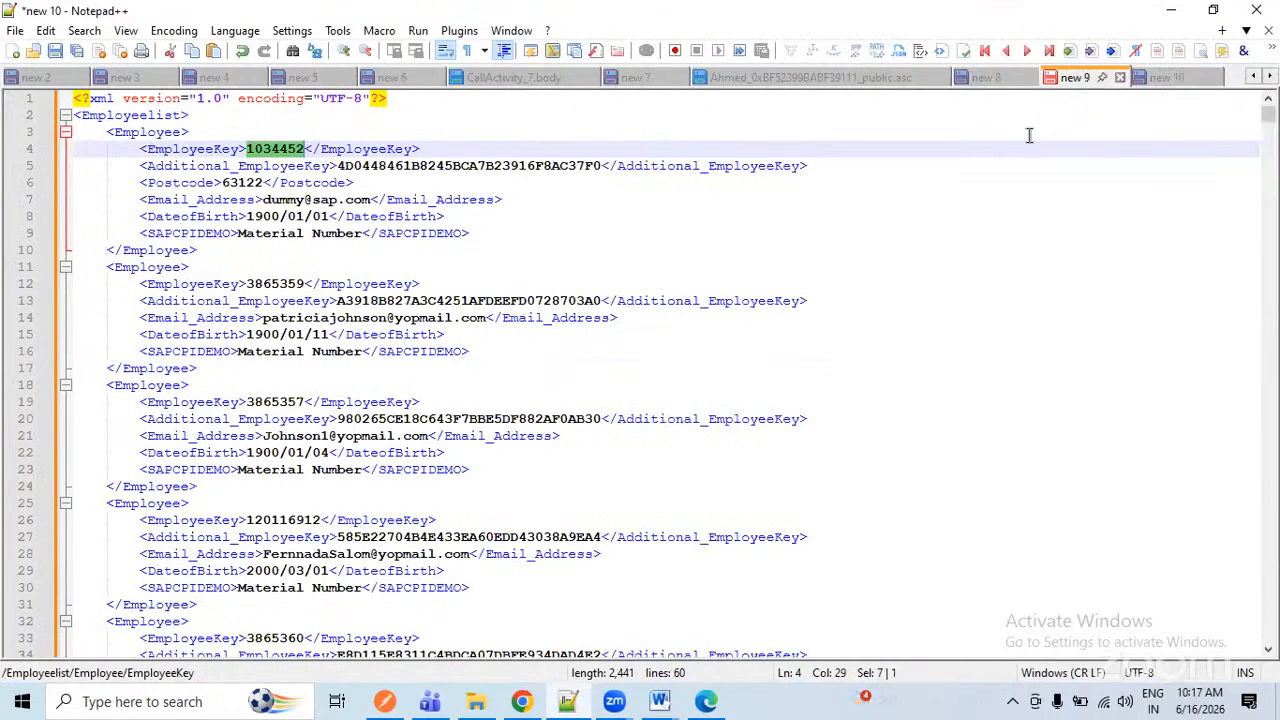
{"action": "key", "text": "ctrl+Tab"}
{"action": "left_click_drag", "start_coordinate": [165, 340], "coordinate": [572, 336]}
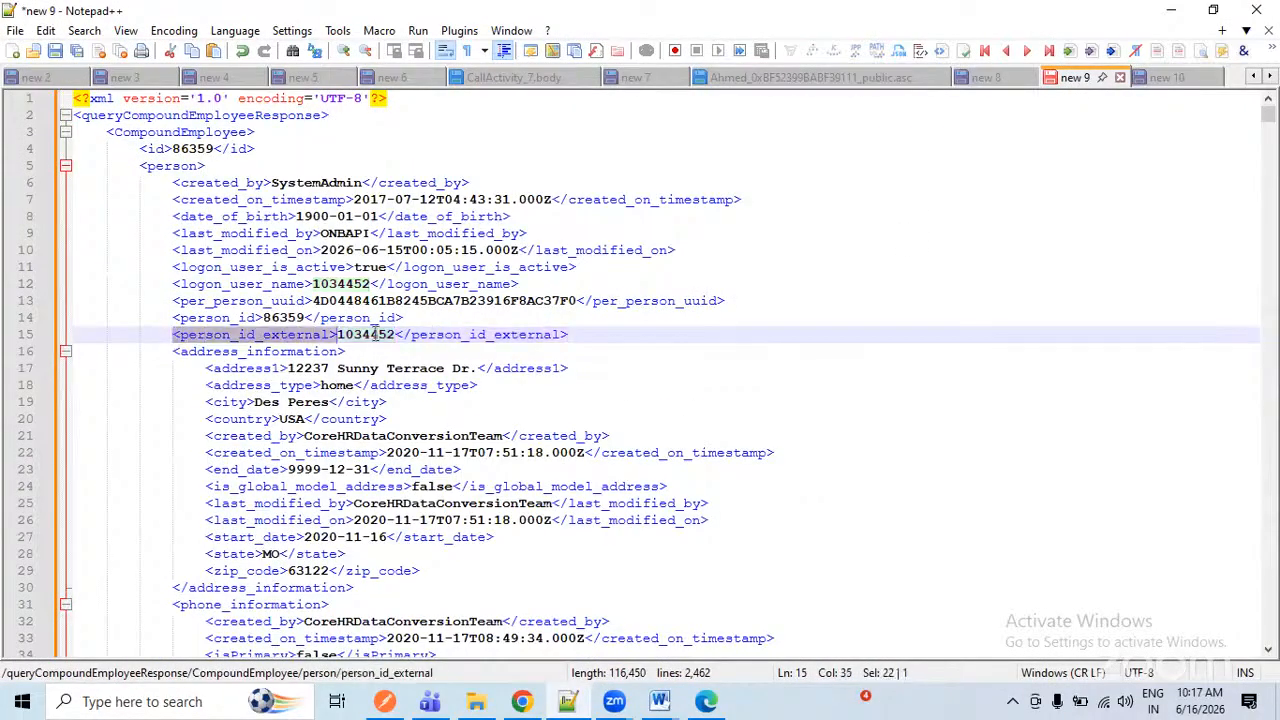
{"action": "key", "text": "ctrl+Tab"}
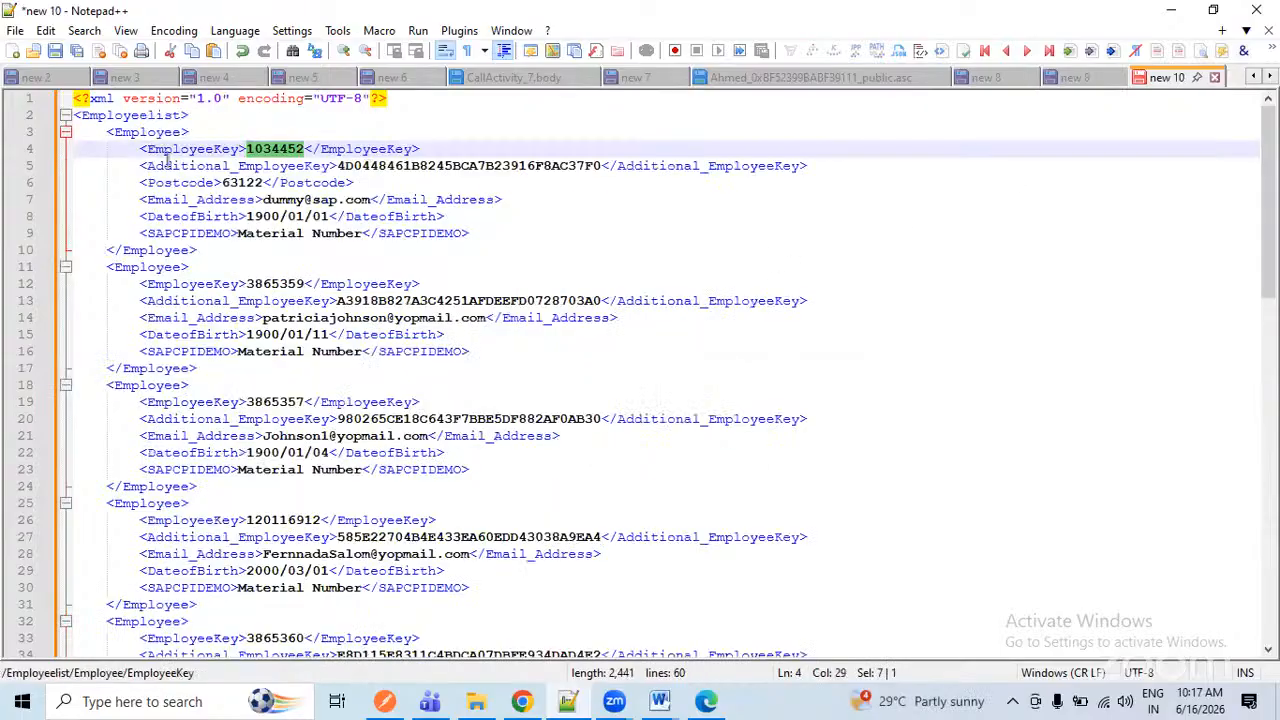
{"action": "left_click_drag", "start_coordinate": [140, 148], "coordinate": [467, 148]}
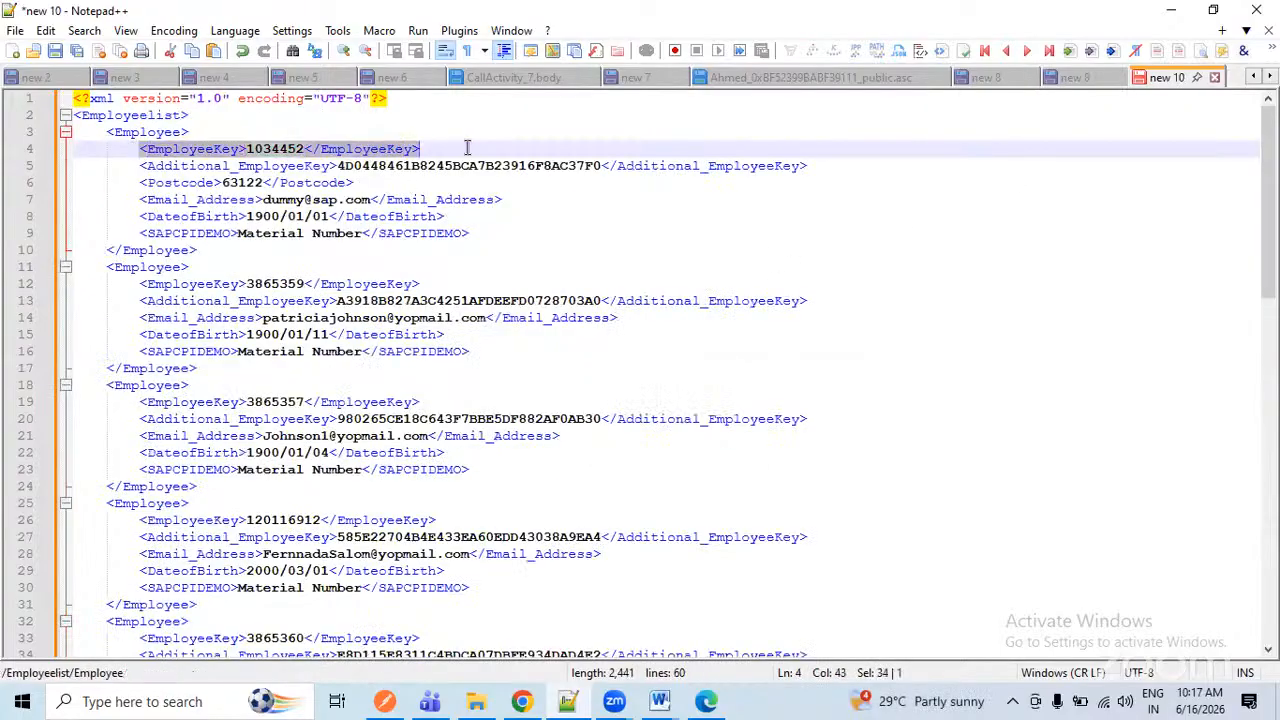
- Review the Employee records in new 10 from the first block to the closing Employeelist tag
{"action": "left_click", "coordinate": [595, 218]}
{"action": "left_click_drag", "start_coordinate": [221, 251], "coordinate": [70, 132]}
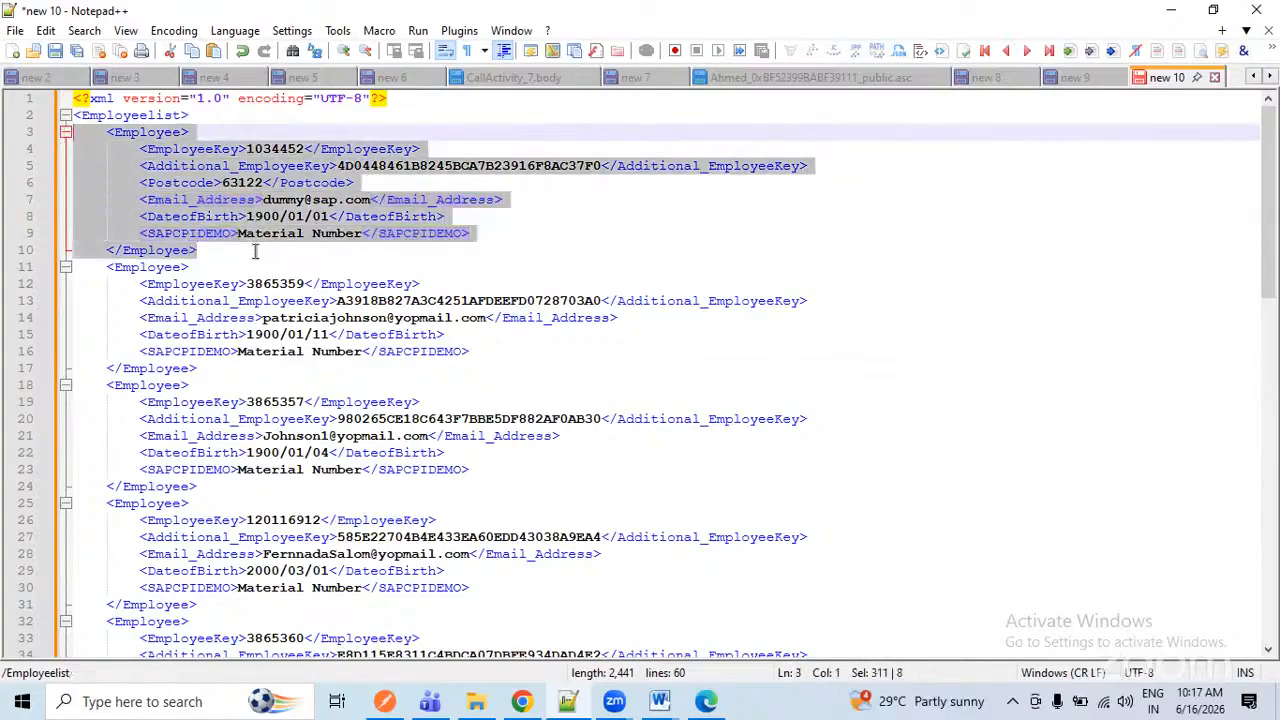
{"action": "scroll", "coordinate": [255, 251], "scroll_direction": "down", "scroll_amount": 15}
{"action": "left_click", "coordinate": [152, 317]}
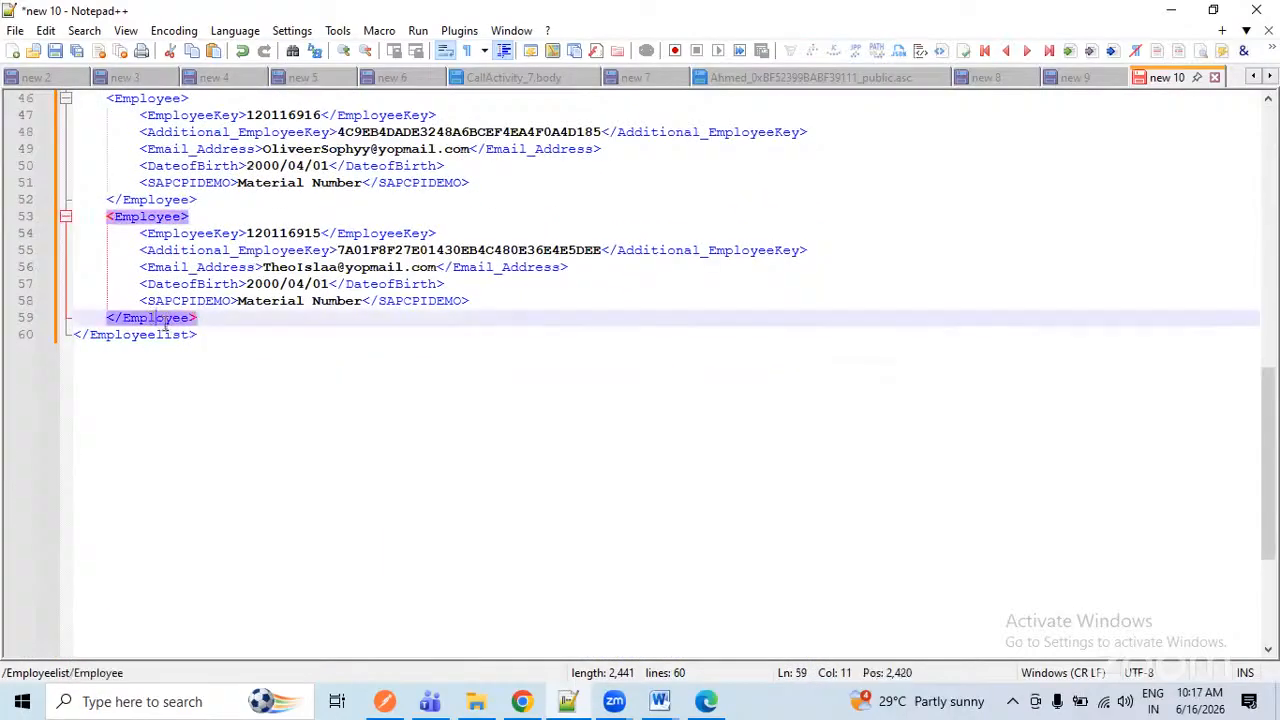
{"action": "scroll", "coordinate": [339, 331], "scroll_direction": "up", "scroll_amount": 15}
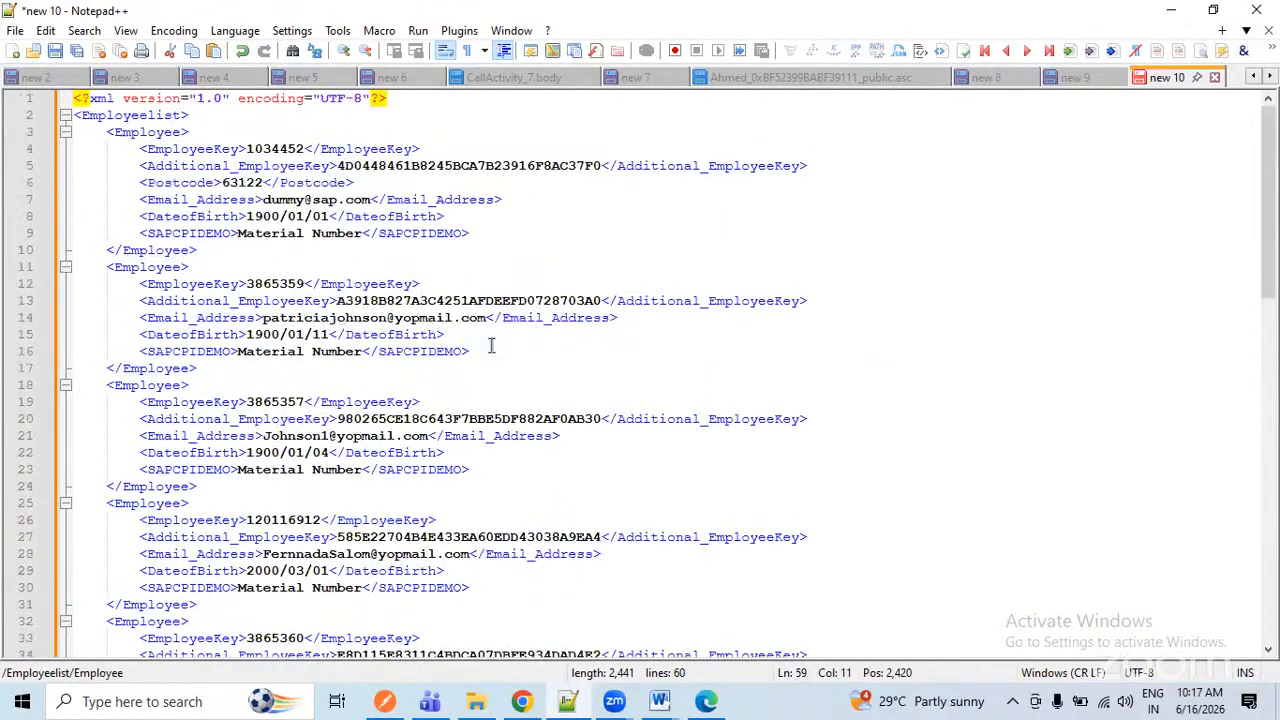
{"action": "left_click", "coordinate": [535, 347]}
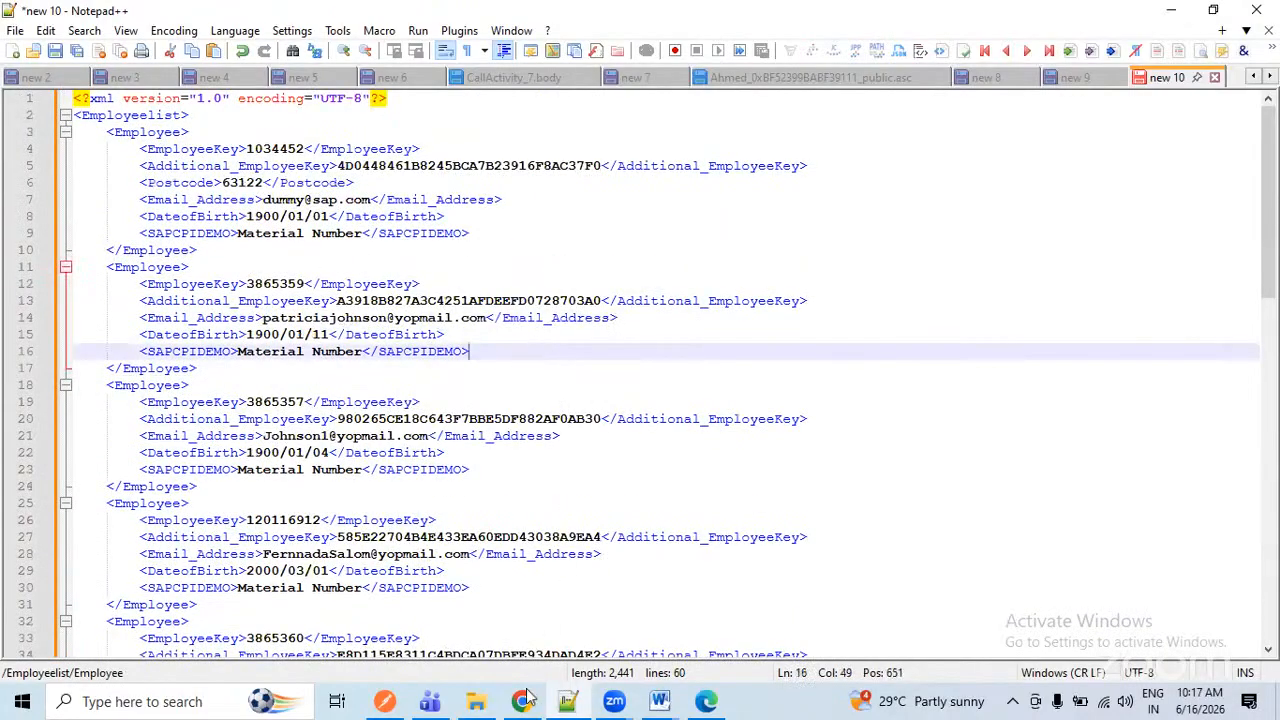
- Return to the browser, close the MM_MasterDataMap editor with OK and activate inline debugging for the 10:15:27 message run
{"action": "left_click", "coordinate": [706, 701]}
{"action": "left_click", "coordinate": [1176, 137]}
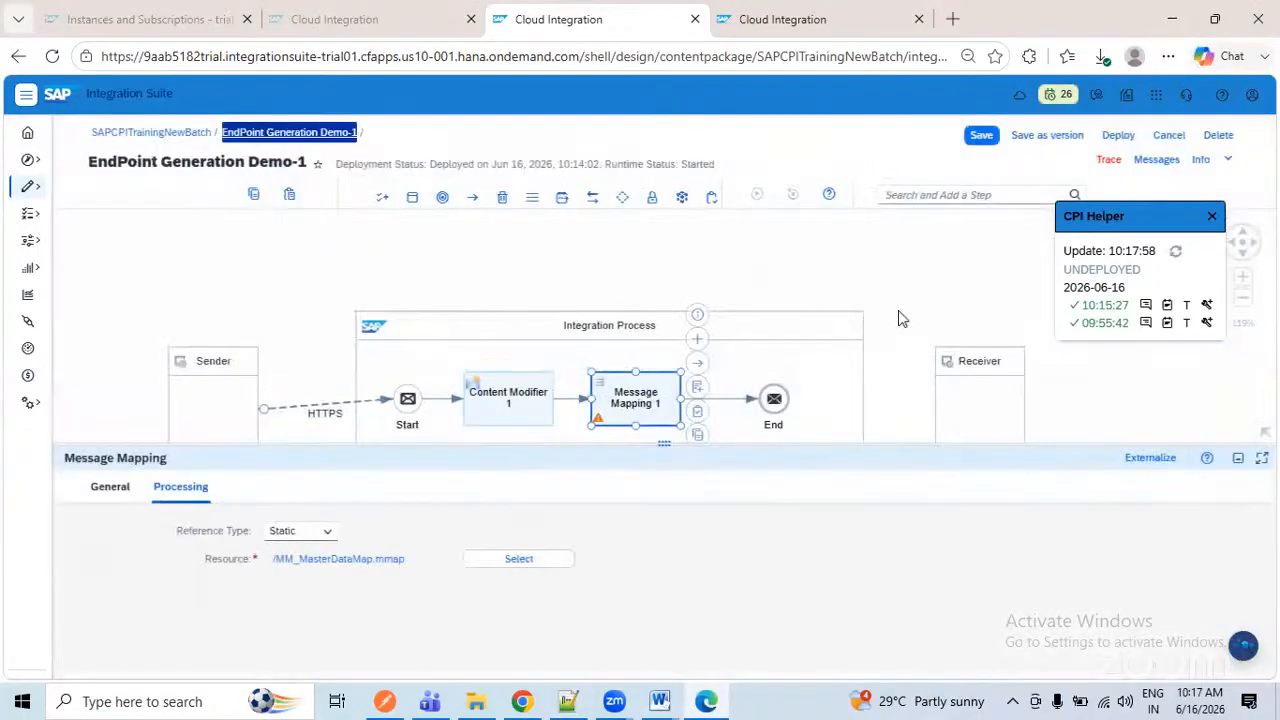
{"action": "left_click_drag", "start_coordinate": [748, 491], "coordinate": [740, 531]}
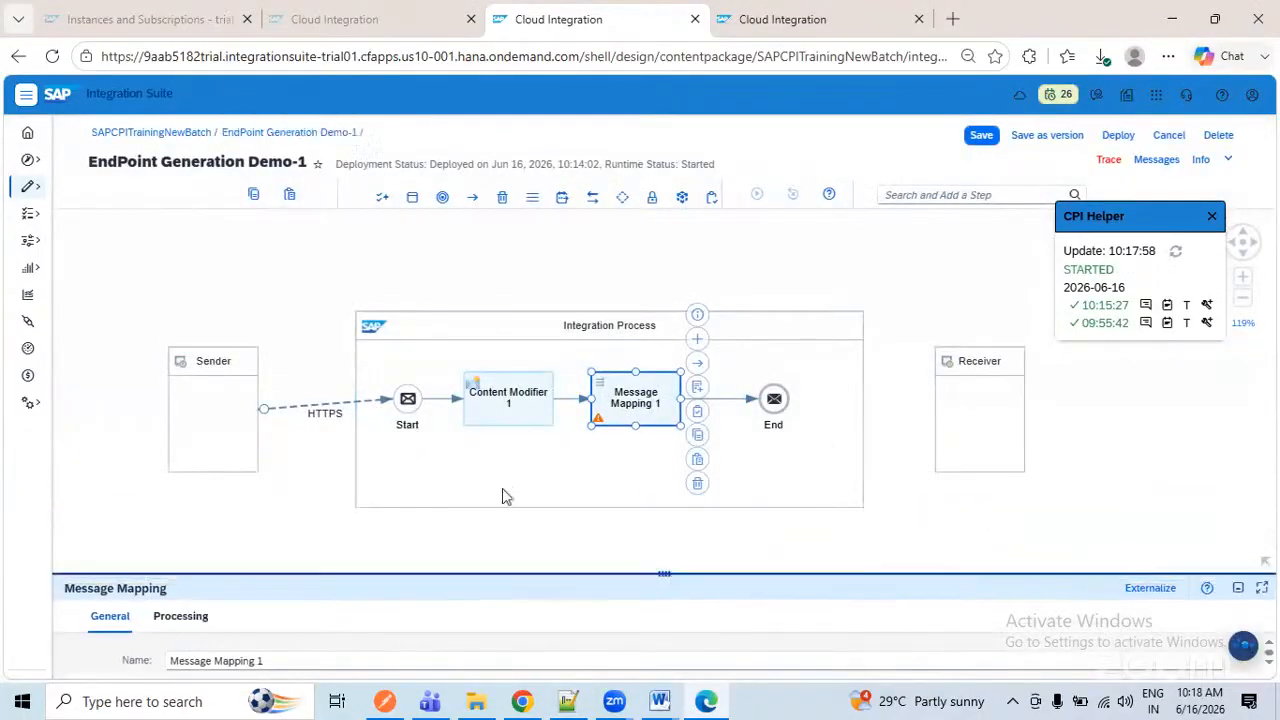
{"action": "left_click", "coordinate": [895, 494]}
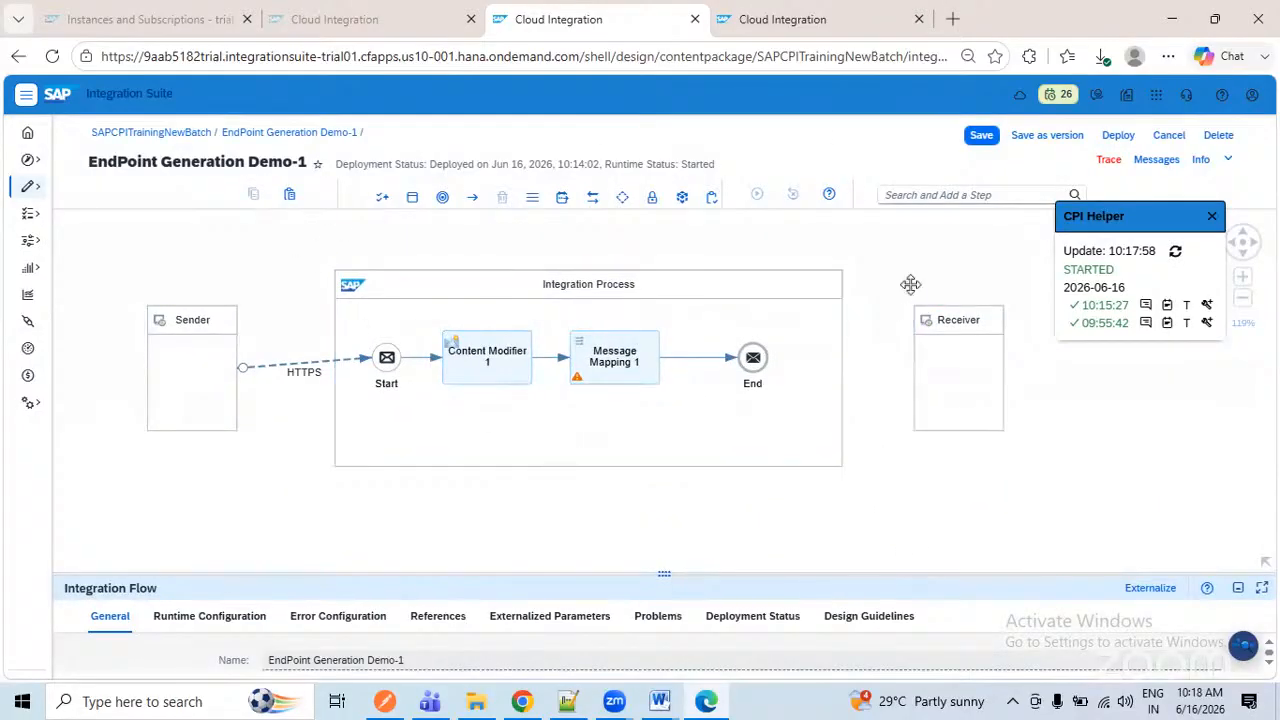
{"action": "left_click_drag", "start_coordinate": [912, 264], "coordinate": [921, 300]}
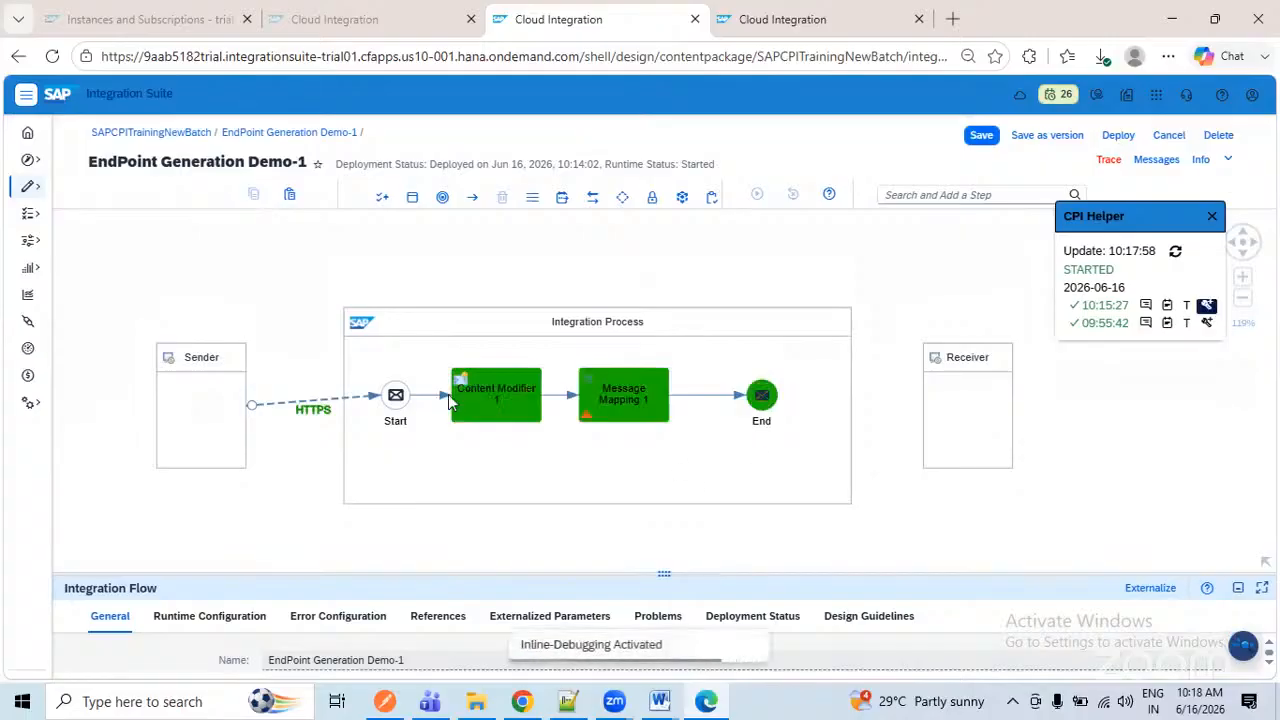
- Check the traced message body before Content Modifier 1 in CPI Helper and close the trace window
{"action": "scroll", "coordinate": [494, 398], "scroll_direction": "up", "scroll_amount": 3}
{"action": "double_click", "coordinate": [494, 396]}
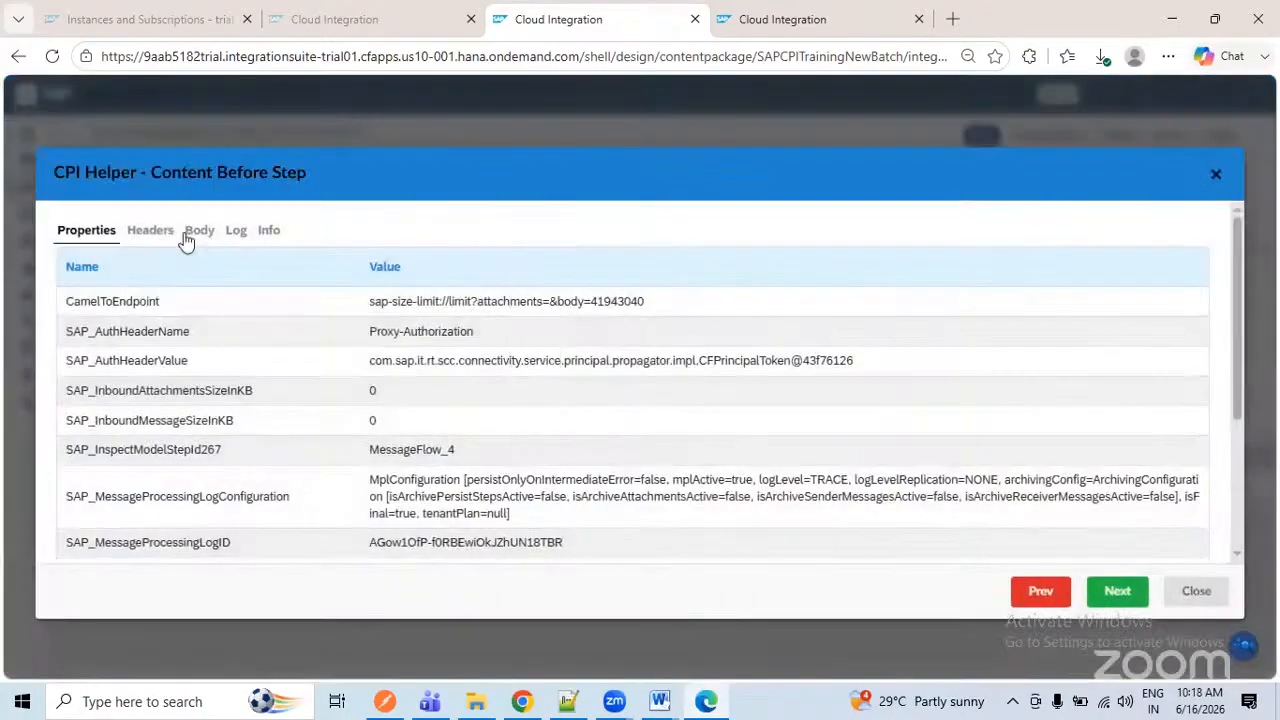
{"action": "left_click", "coordinate": [188, 232]}
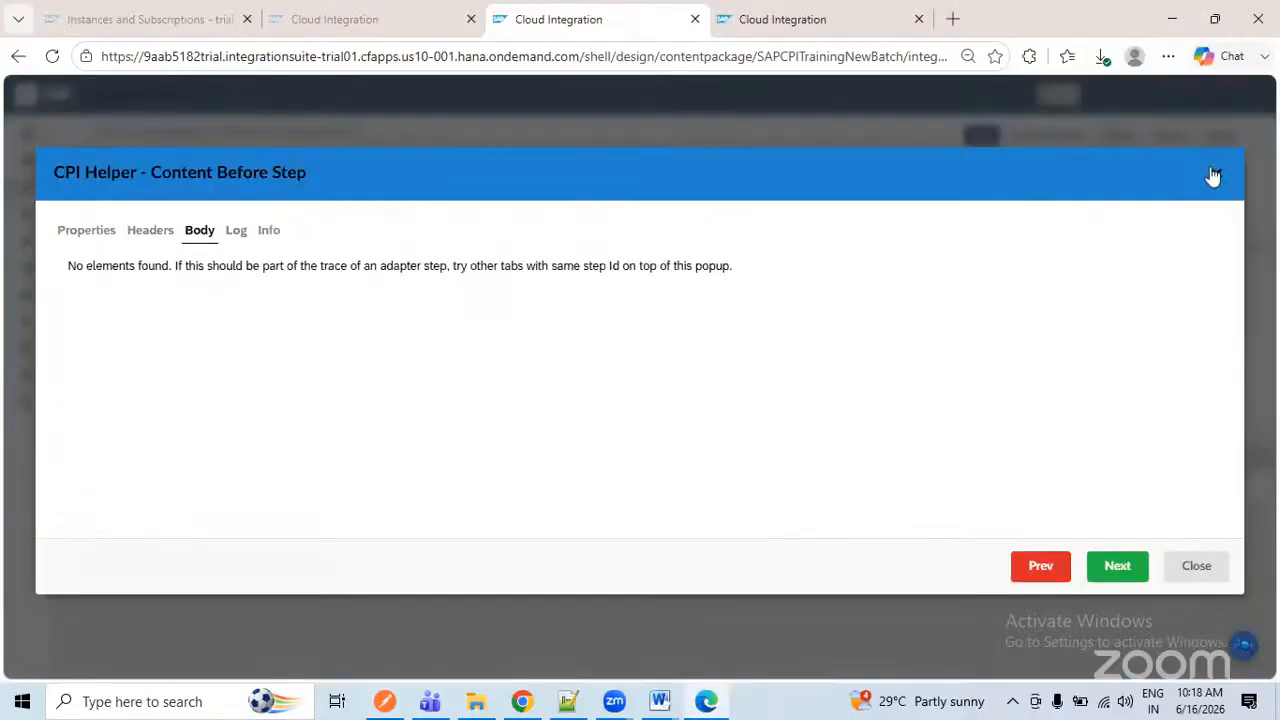
{"action": "left_click", "coordinate": [1212, 176]}
- Open the traced body before Message Mapping 1, beautify it, review the CompoundEmployee payload and close the trace window
{"action": "left_click", "coordinate": [773, 383]}
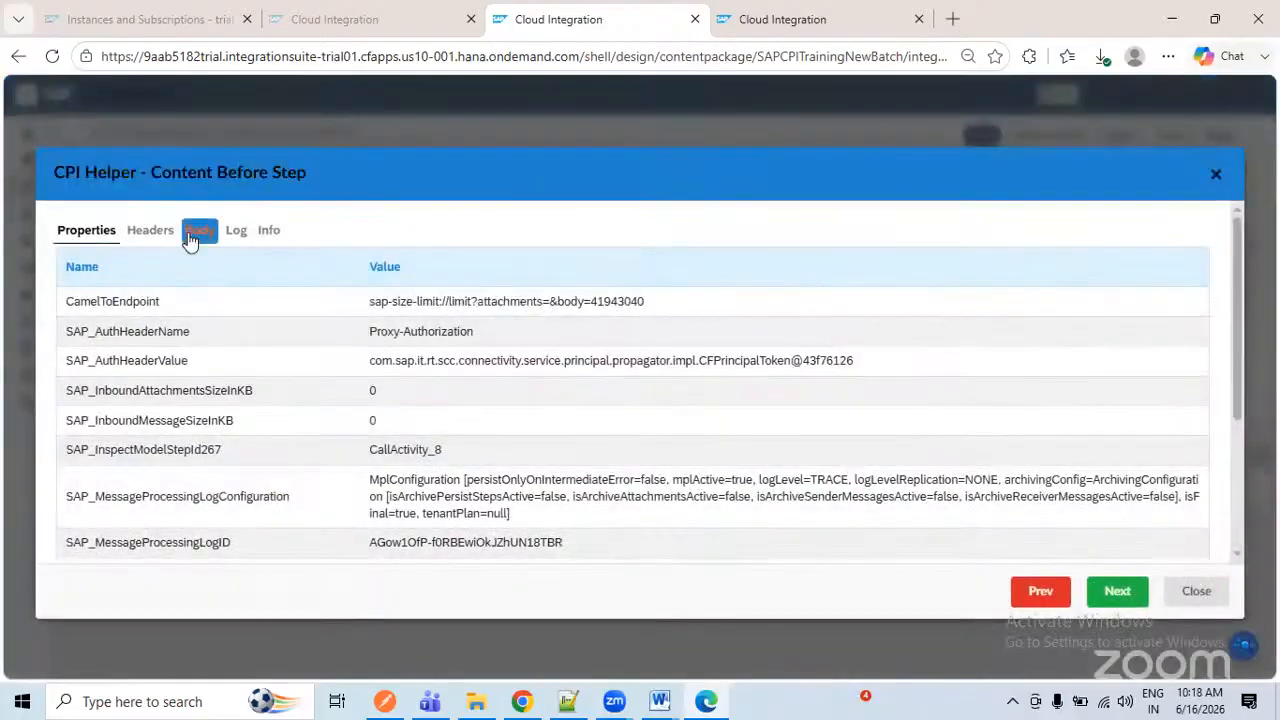
{"action": "left_click", "coordinate": [200, 230]}
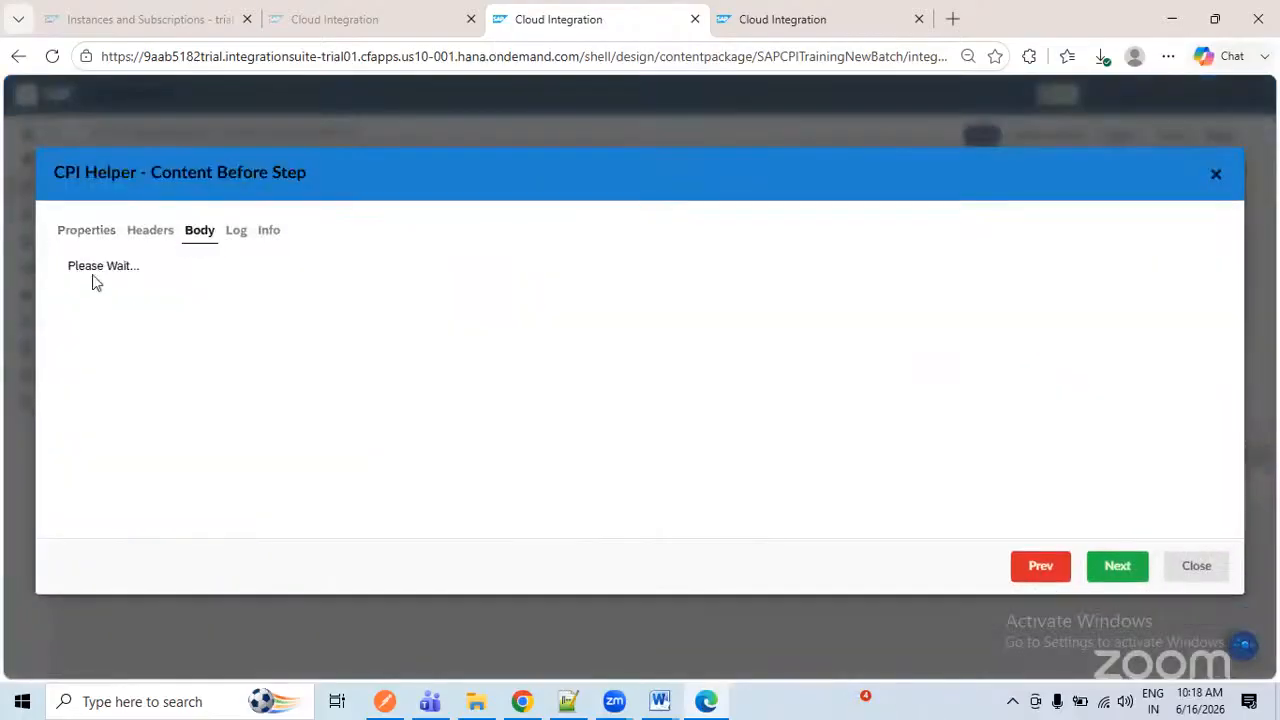
{"action": "left_click", "coordinate": [80, 254]}
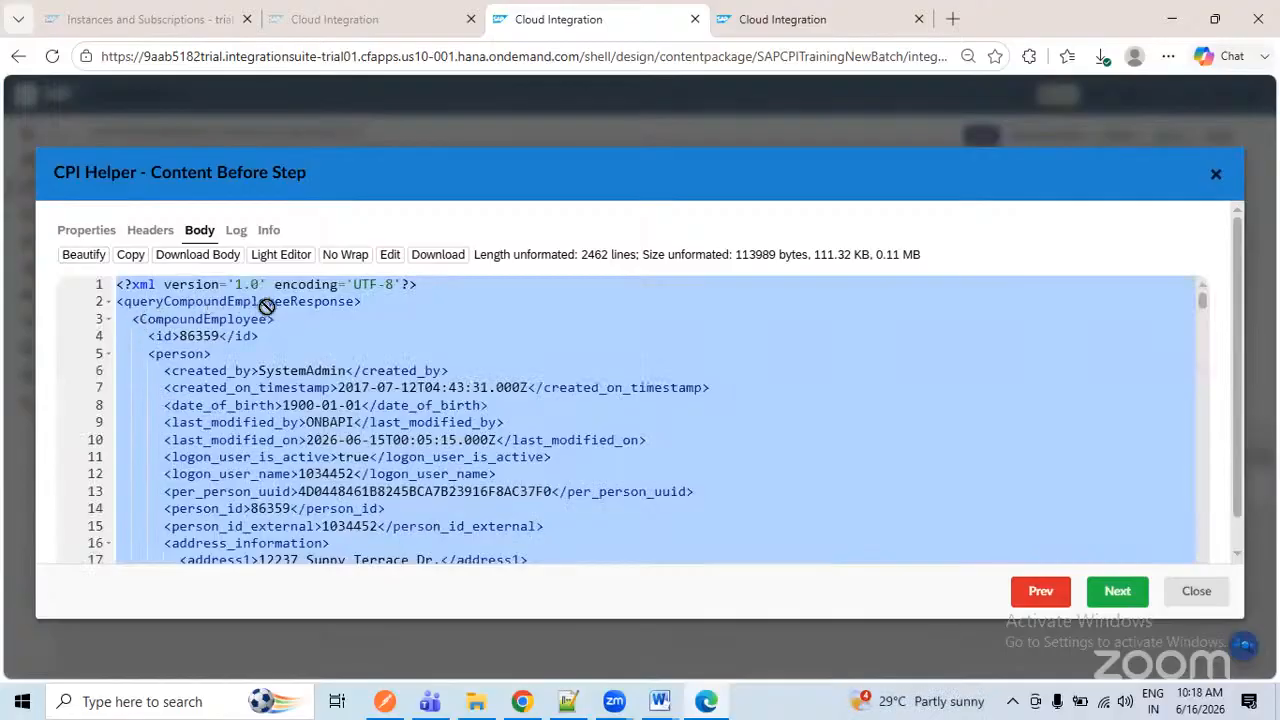
{"action": "left_click", "coordinate": [170, 370]}
{"action": "scroll", "coordinate": [226, 487], "scroll_direction": "down", "scroll_amount": 7}
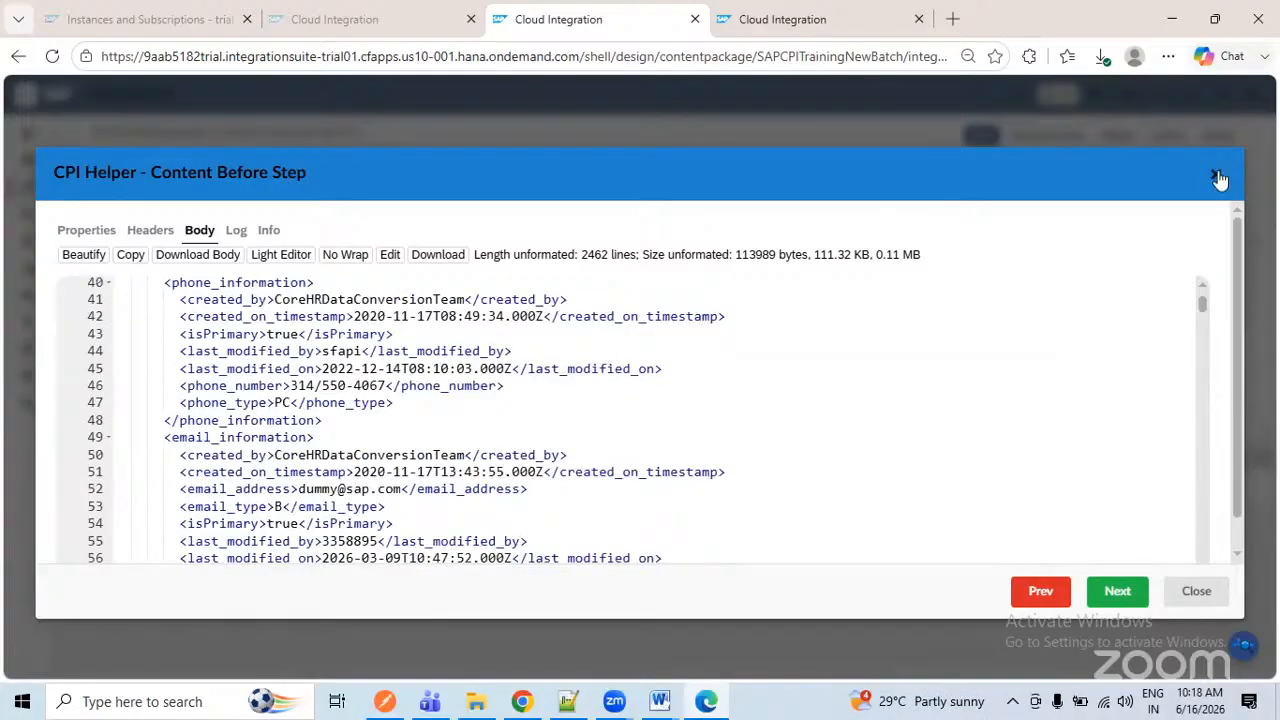
{"action": "left_click", "coordinate": [1218, 178]}
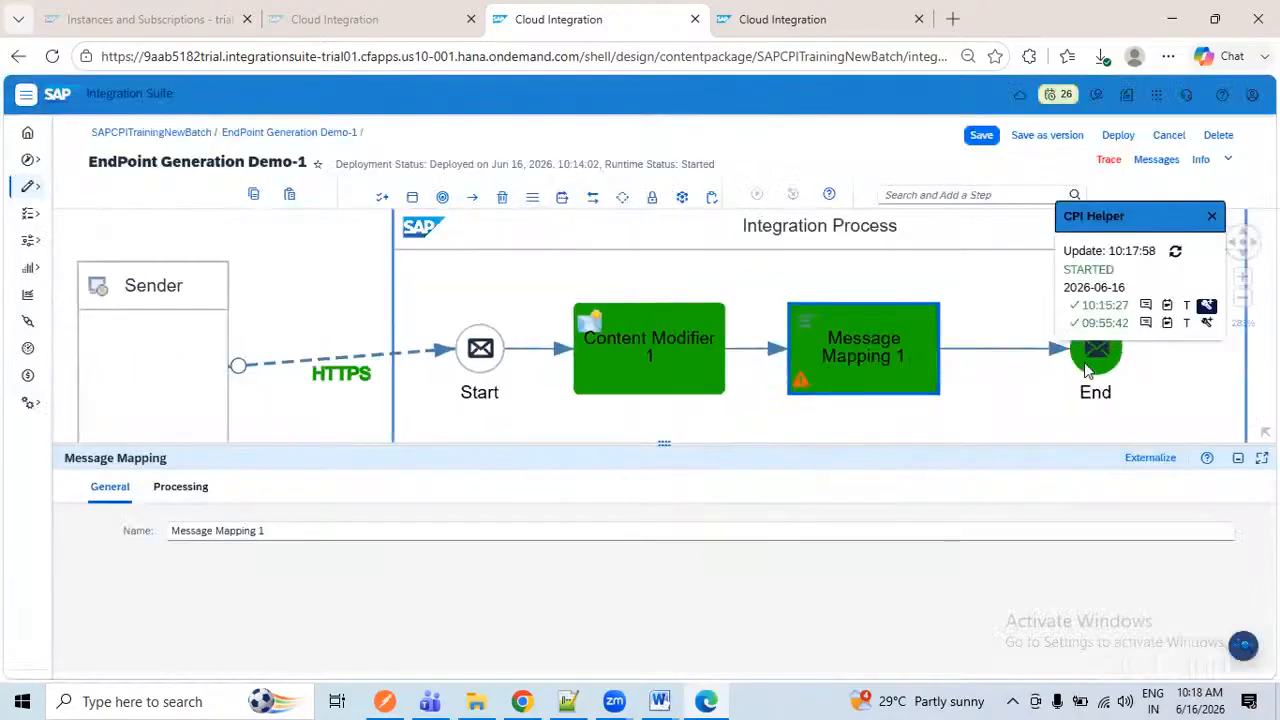
- Open the traced body before the End event, beautify it and review the mapped Employee records down to the end
{"action": "left_click", "coordinate": [1088, 368]}
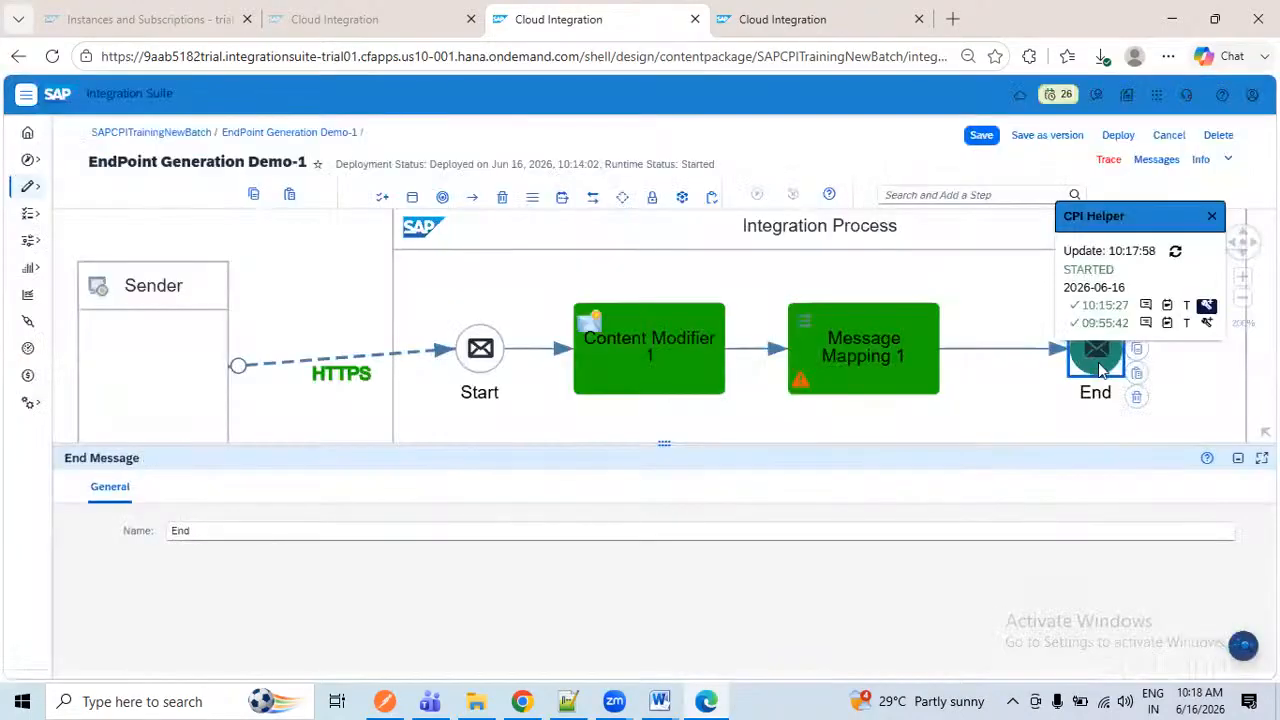
{"action": "left_click", "coordinate": [1100, 370]}
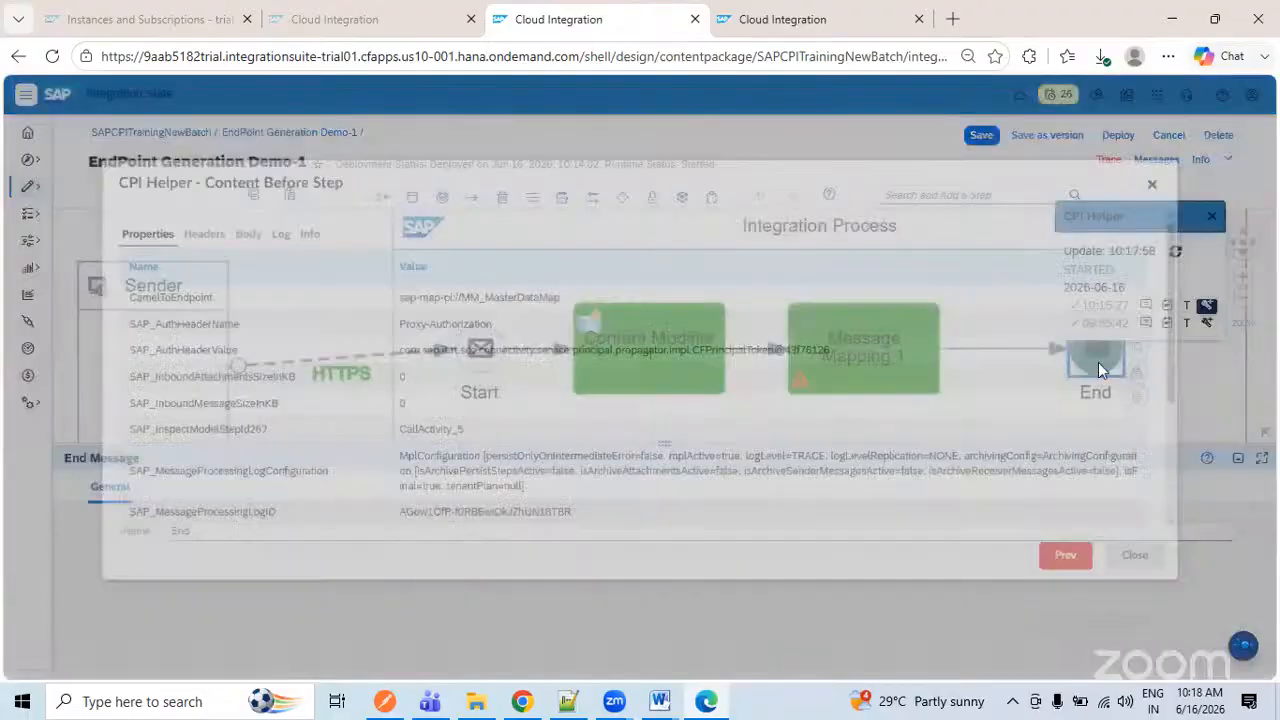
{"action": "left_click", "coordinate": [200, 232]}
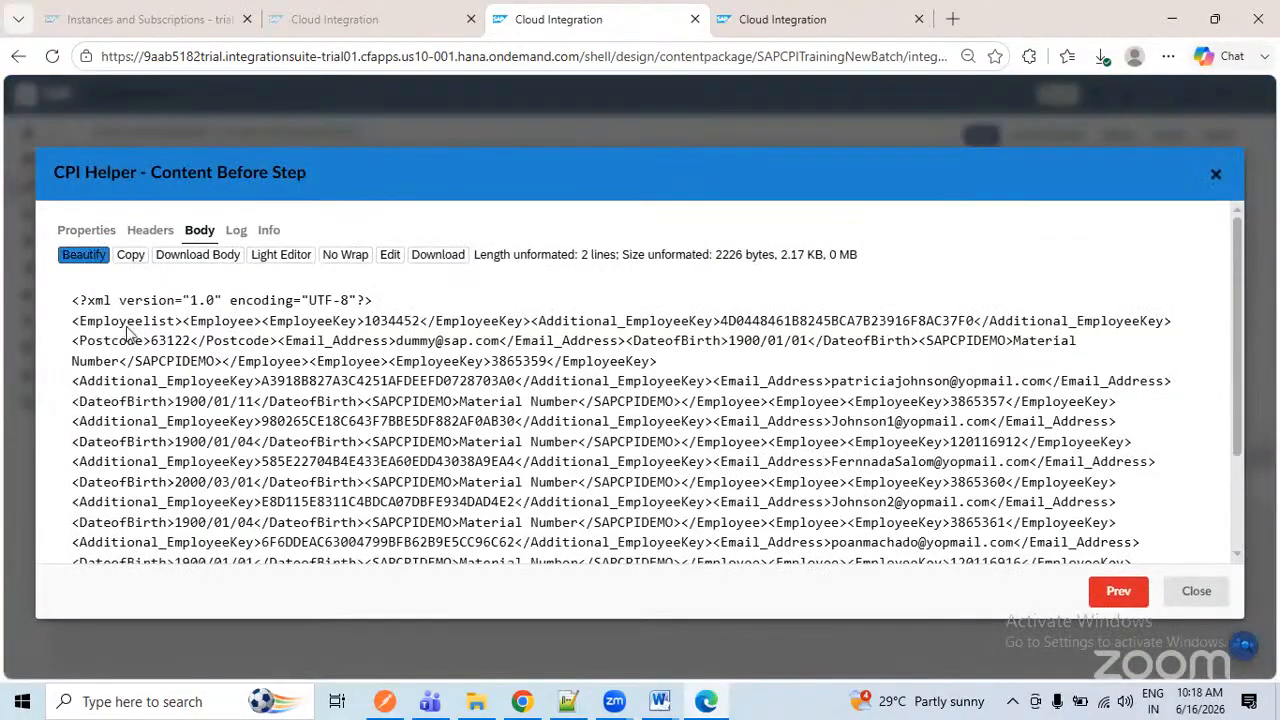
{"action": "left_click", "coordinate": [86, 256]}
{"action": "scroll", "coordinate": [275, 448], "scroll_direction": "down", "scroll_amount": 8}
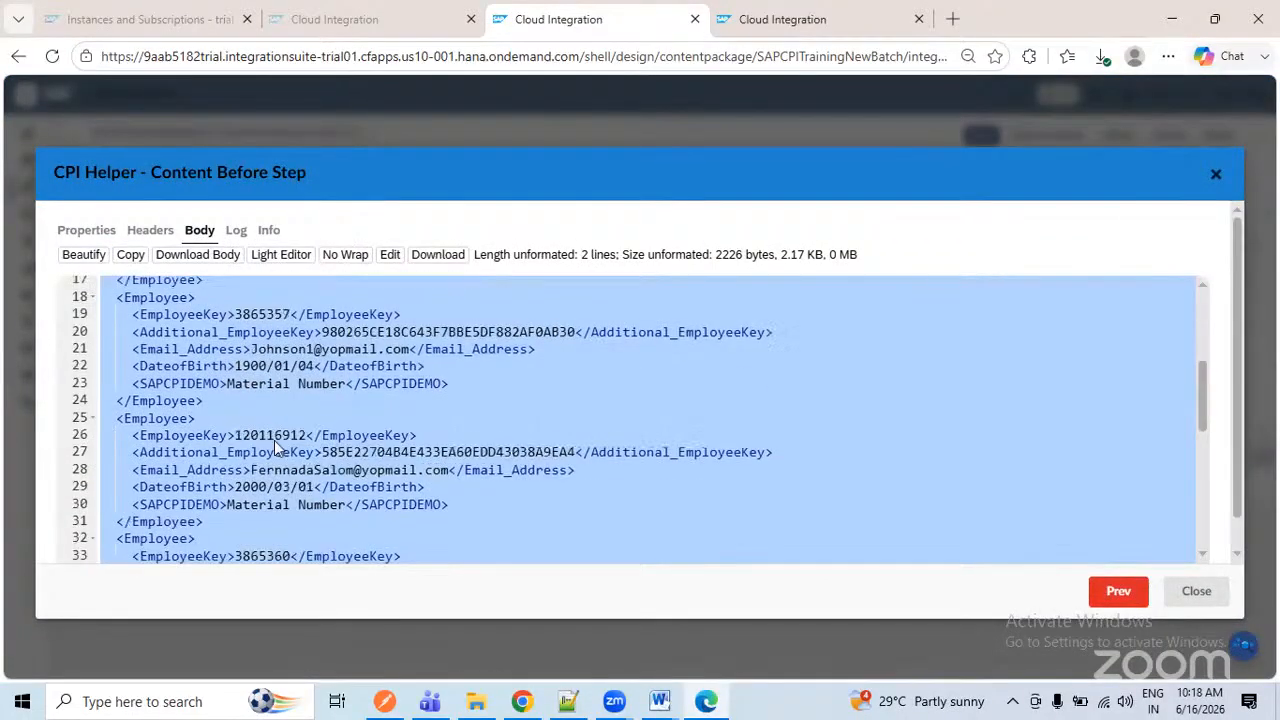
{"action": "left_click", "coordinate": [330, 490]}
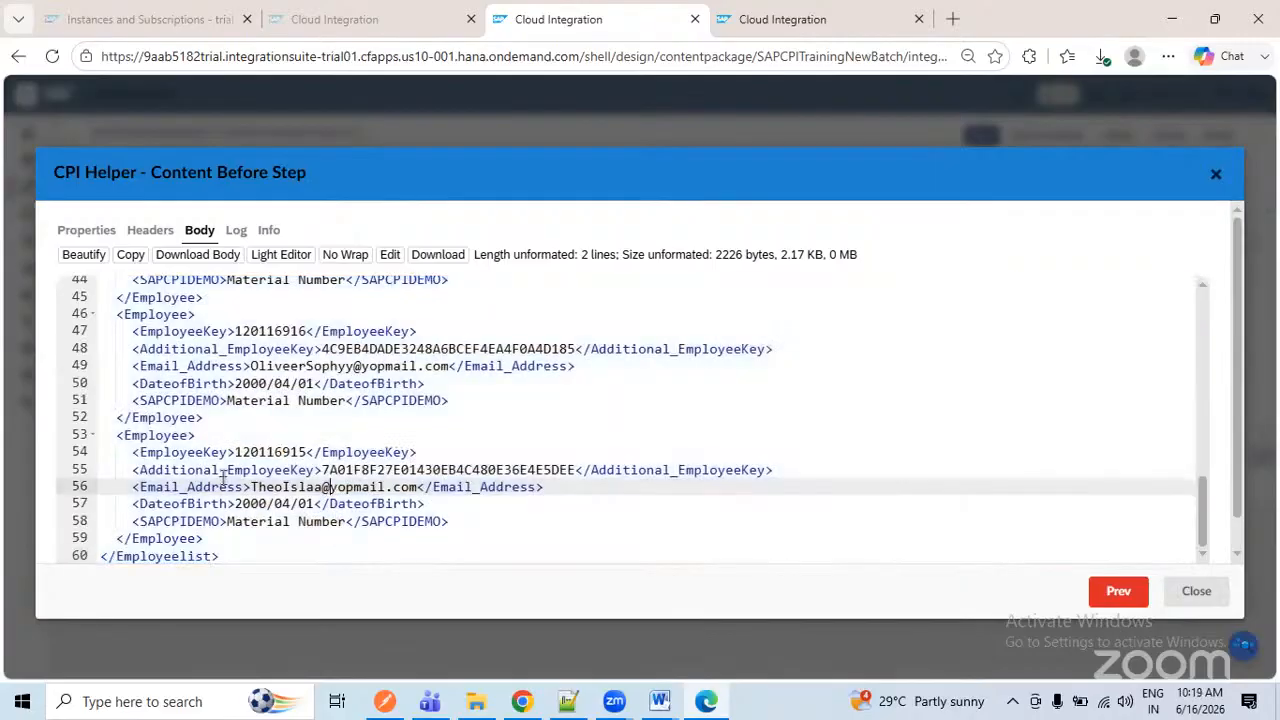
- Close the trace window and deactivate inline debugging for the 10:15:27 message run in CPI Helper
{"action": "left_click", "coordinate": [1205, 593]}
{"action": "left_click_drag", "start_coordinate": [651, 462], "coordinate": [664, 565]}
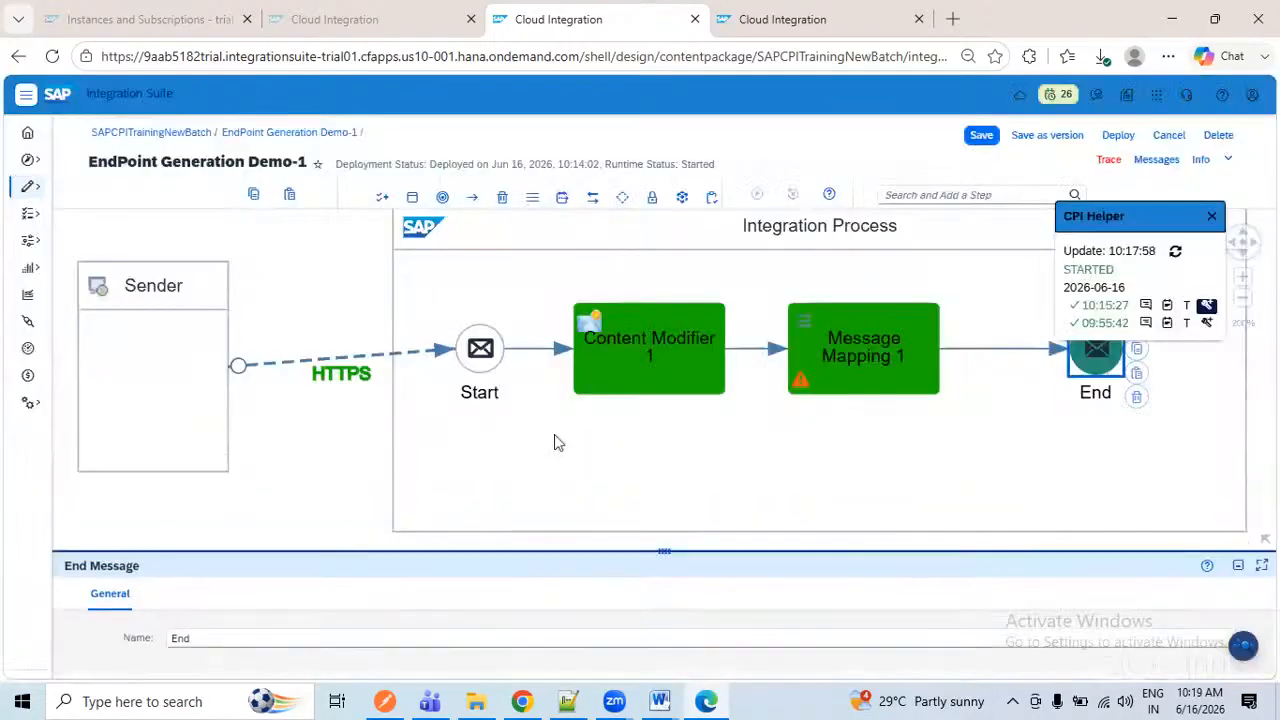
{"action": "left_click", "coordinate": [1030, 449]}
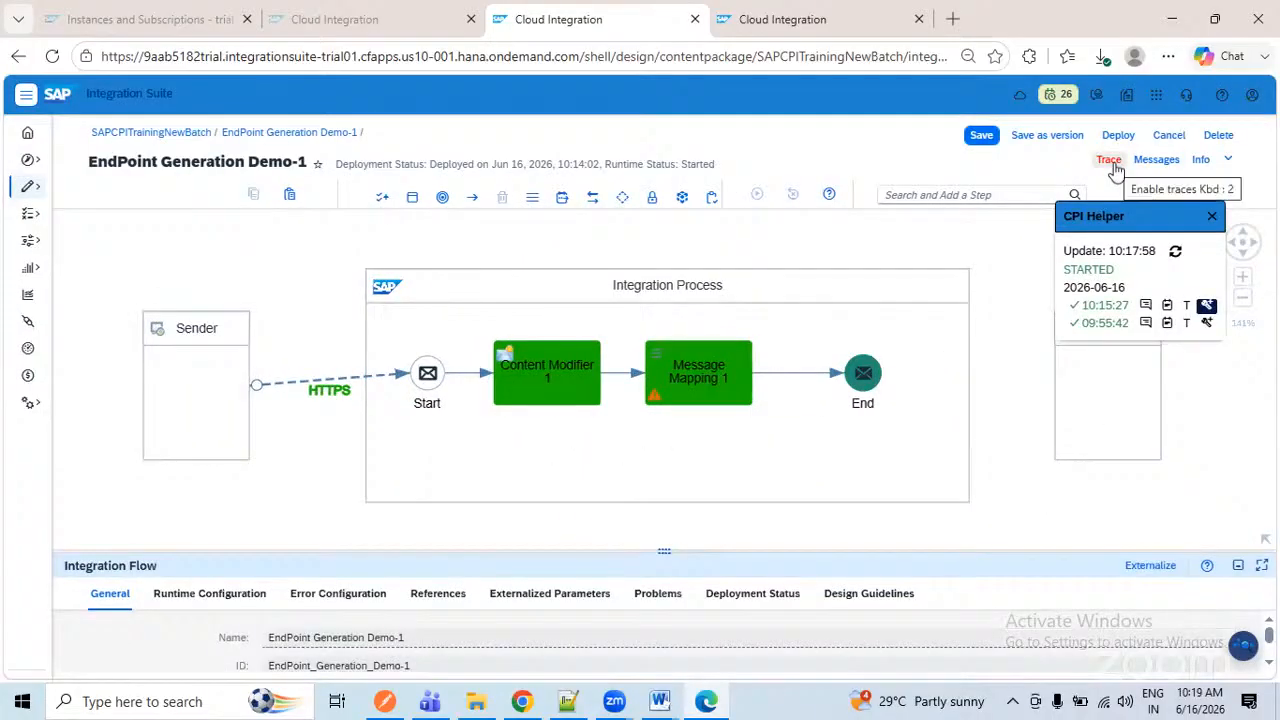
{"action": "left_click", "coordinate": [1206, 304]}
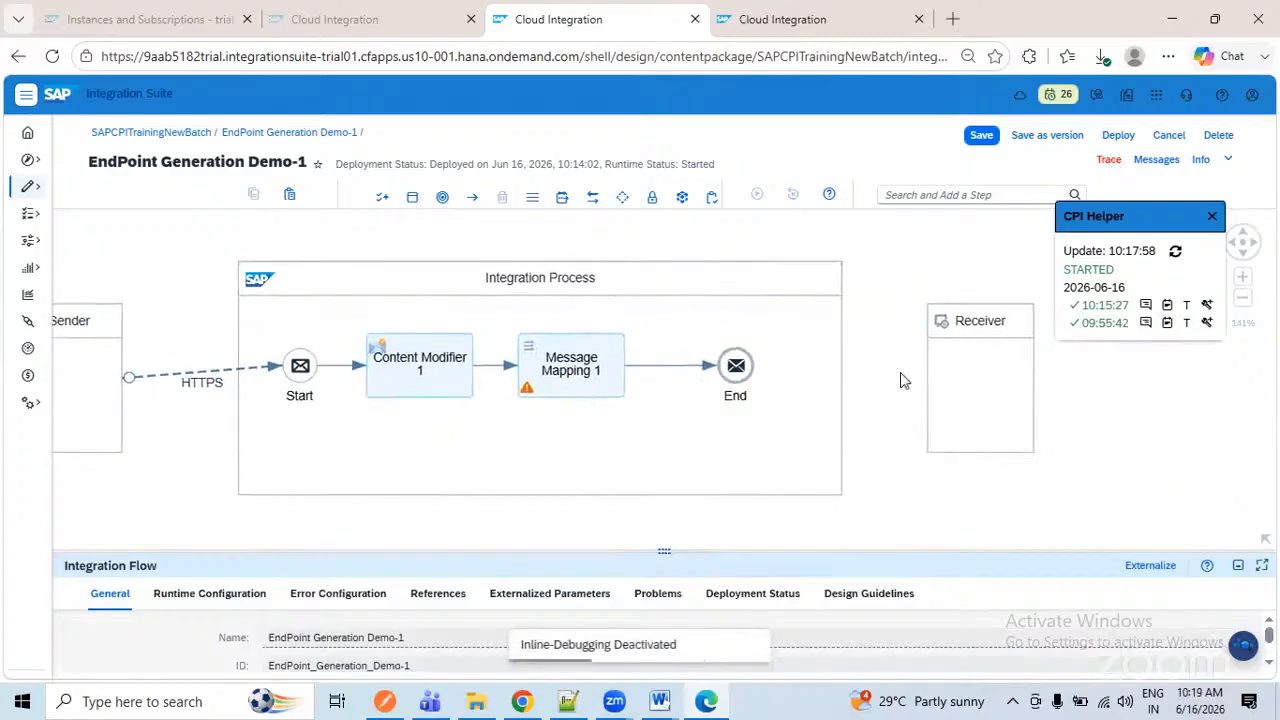
- Open the Integrations and APIs monitoring overview and check the PGP key stored under Manage Security
{"action": "left_click", "coordinate": [335, 10]}
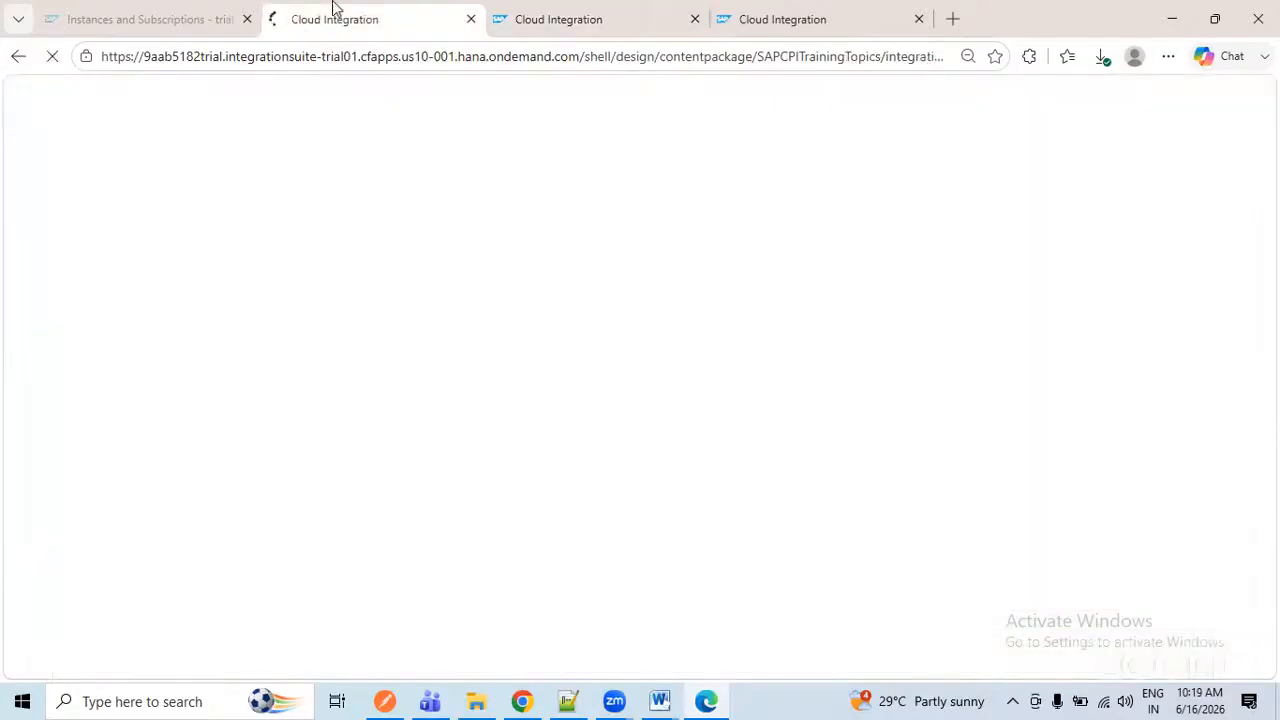
{"action": "left_click", "coordinate": [771, 12]}
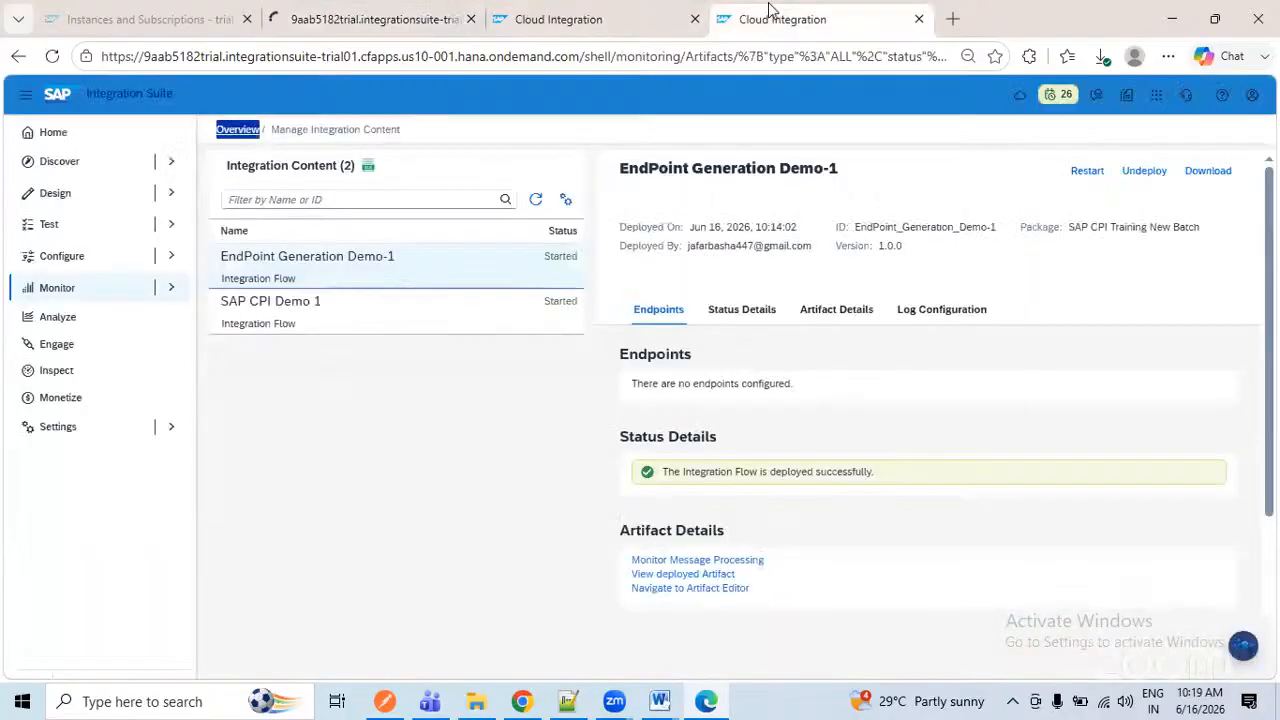
{"action": "left_click", "coordinate": [63, 288]}
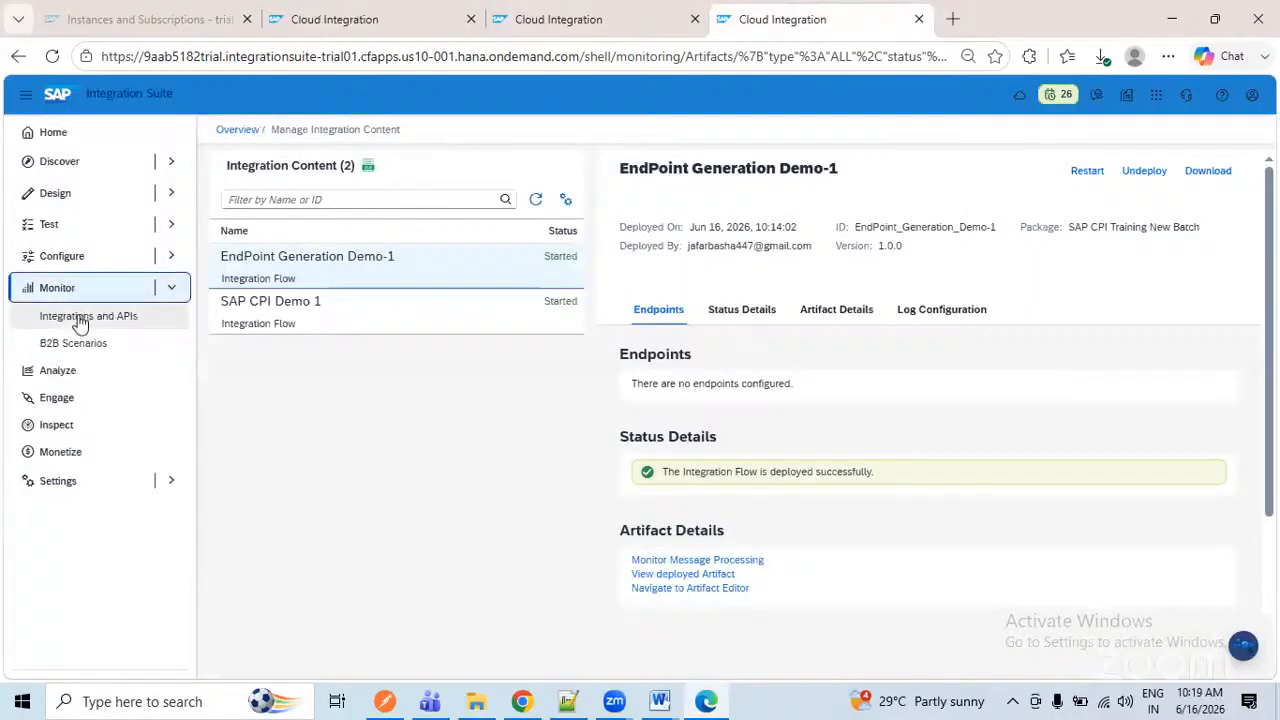
{"action": "left_click", "coordinate": [75, 316]}
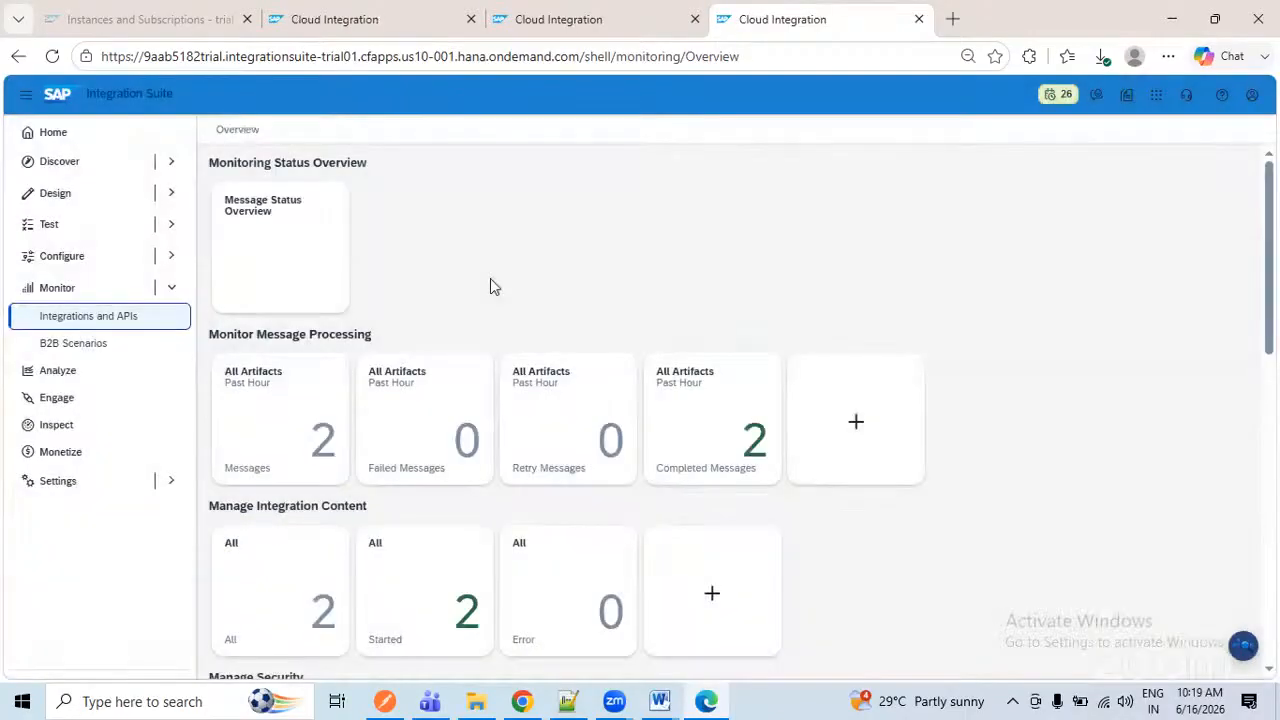
{"action": "scroll", "coordinate": [490, 287], "scroll_direction": "down", "scroll_amount": 5}
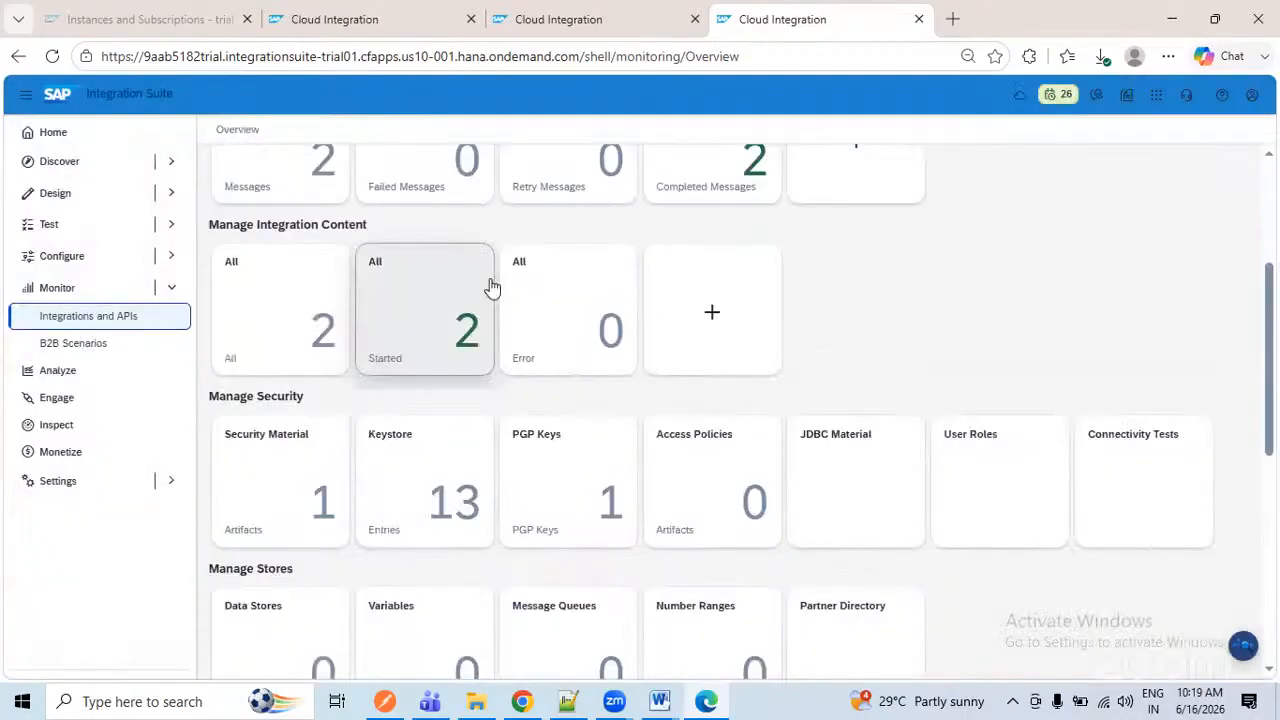
{"action": "left_click", "coordinate": [561, 315]}
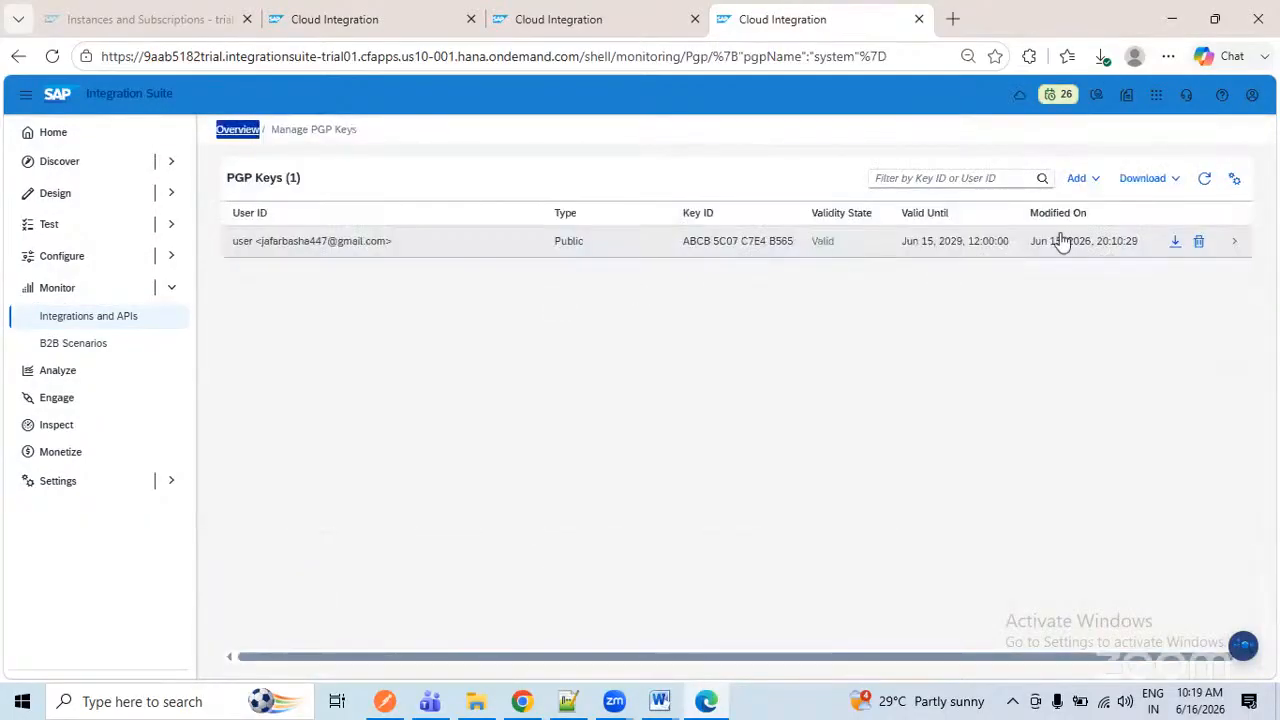
{"action": "left_click", "coordinate": [263, 243]}
- Switch to Notepad++ and review the mapped Employee fields in the new 10 output, from EmployeeKey to SAPCPIDEMO
{"action": "left_click", "coordinate": [530, 20]}
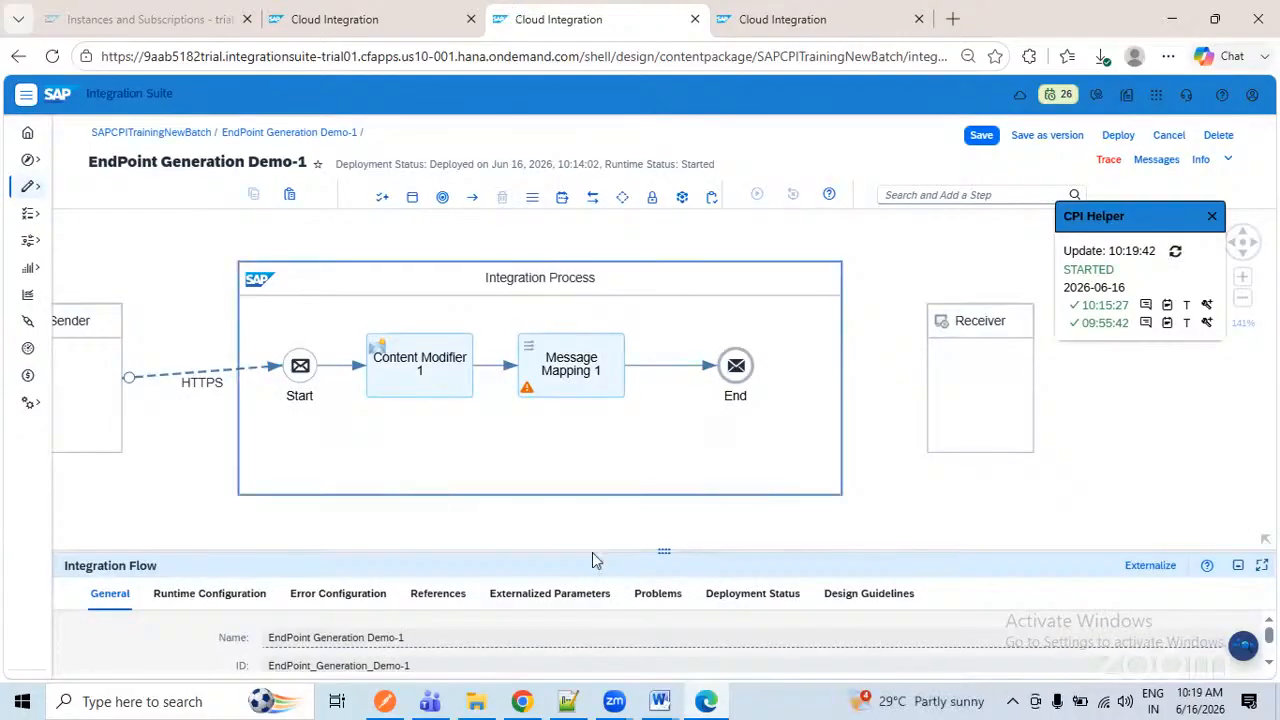
{"action": "key", "text": "alt+Tab"}
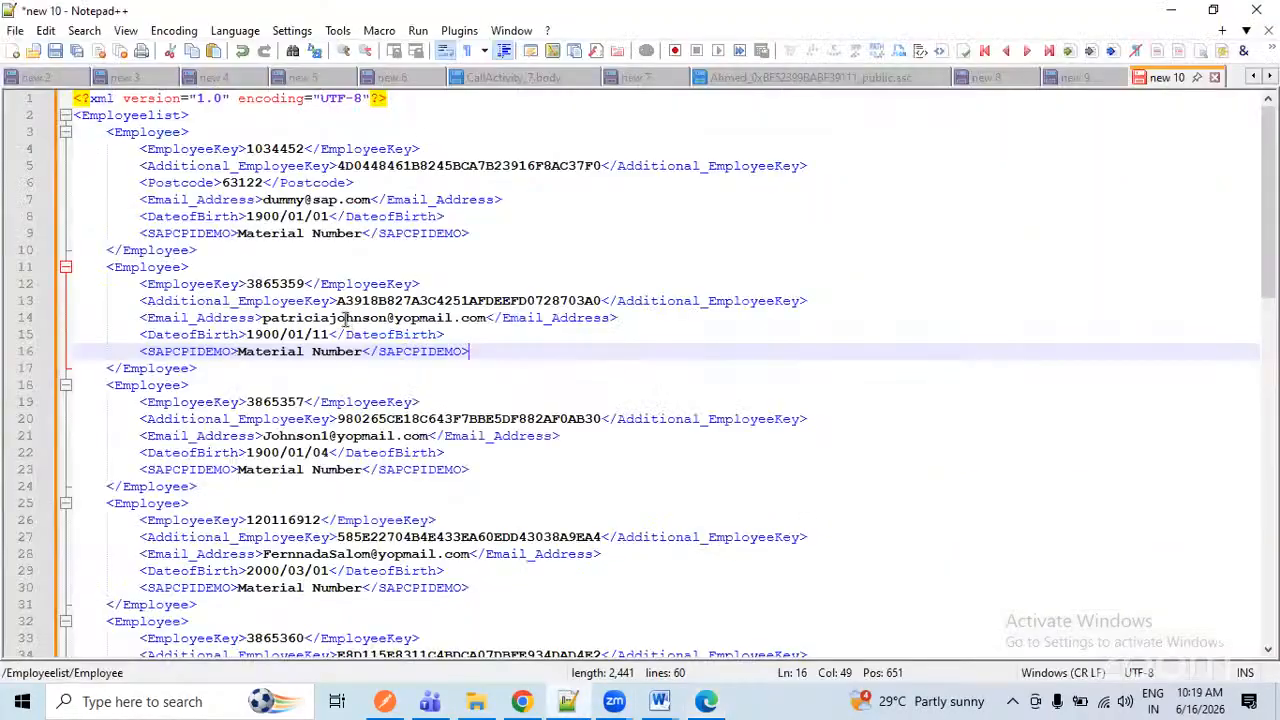
{"action": "left_click", "coordinate": [380, 335]}
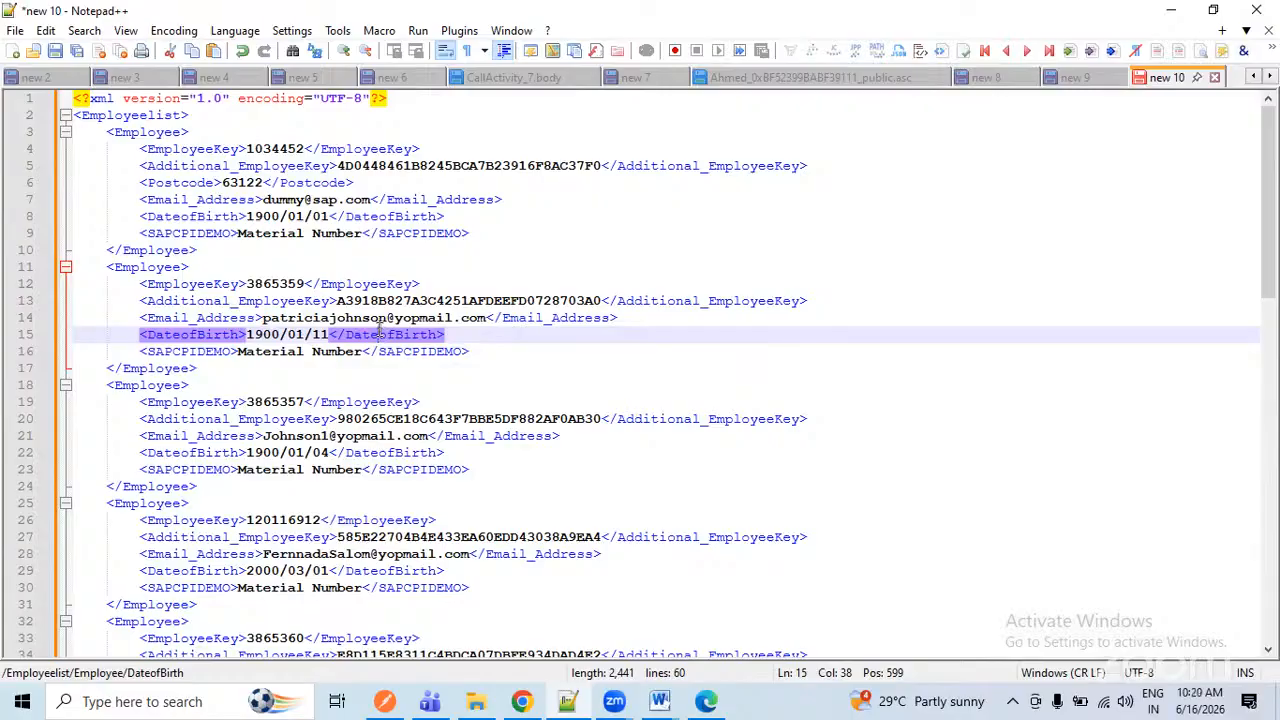
{"action": "left_click", "coordinate": [408, 230]}
{"action": "left_click", "coordinate": [409, 217]}
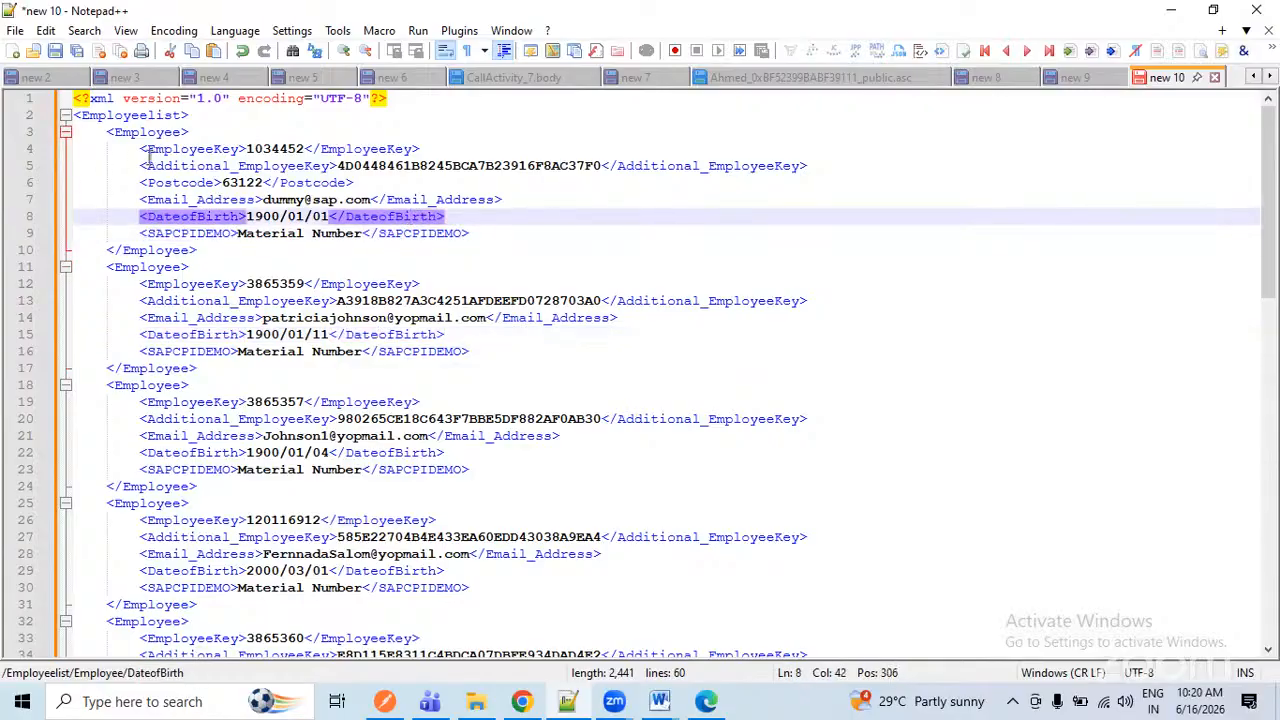
{"action": "left_click_drag", "start_coordinate": [141, 166], "coordinate": [934, 163]}
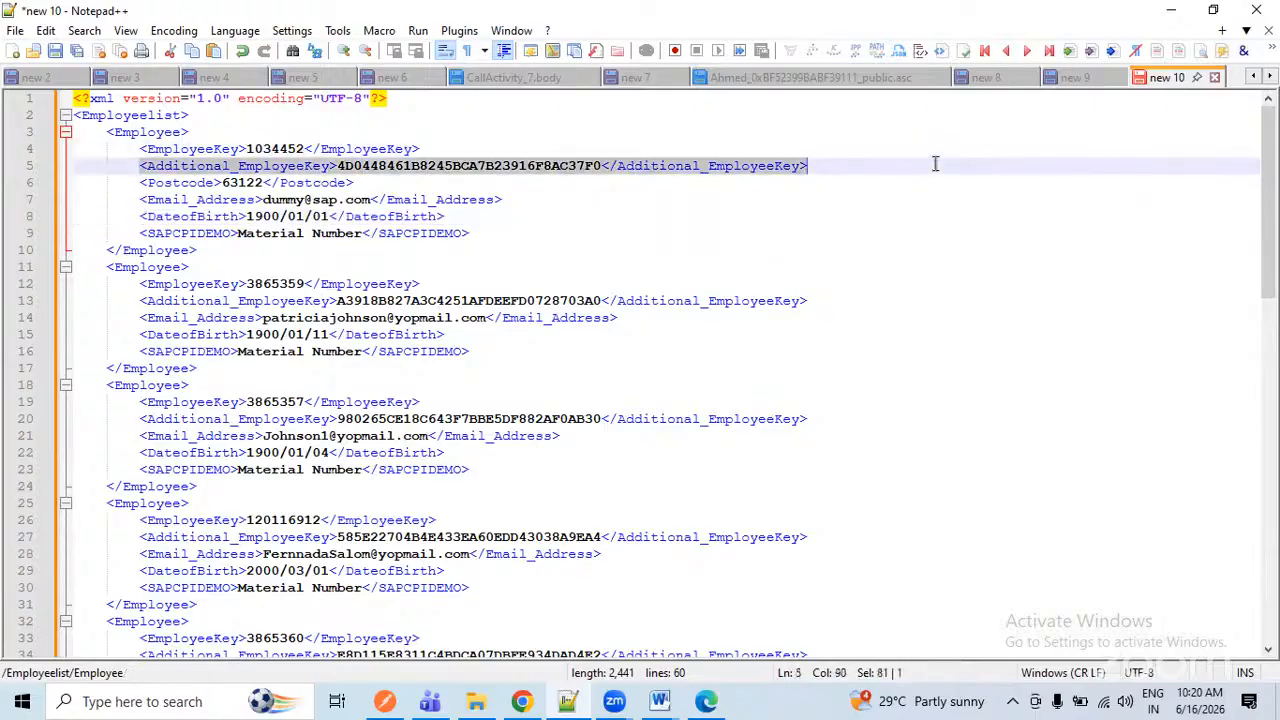
{"action": "left_click", "coordinate": [207, 146]}
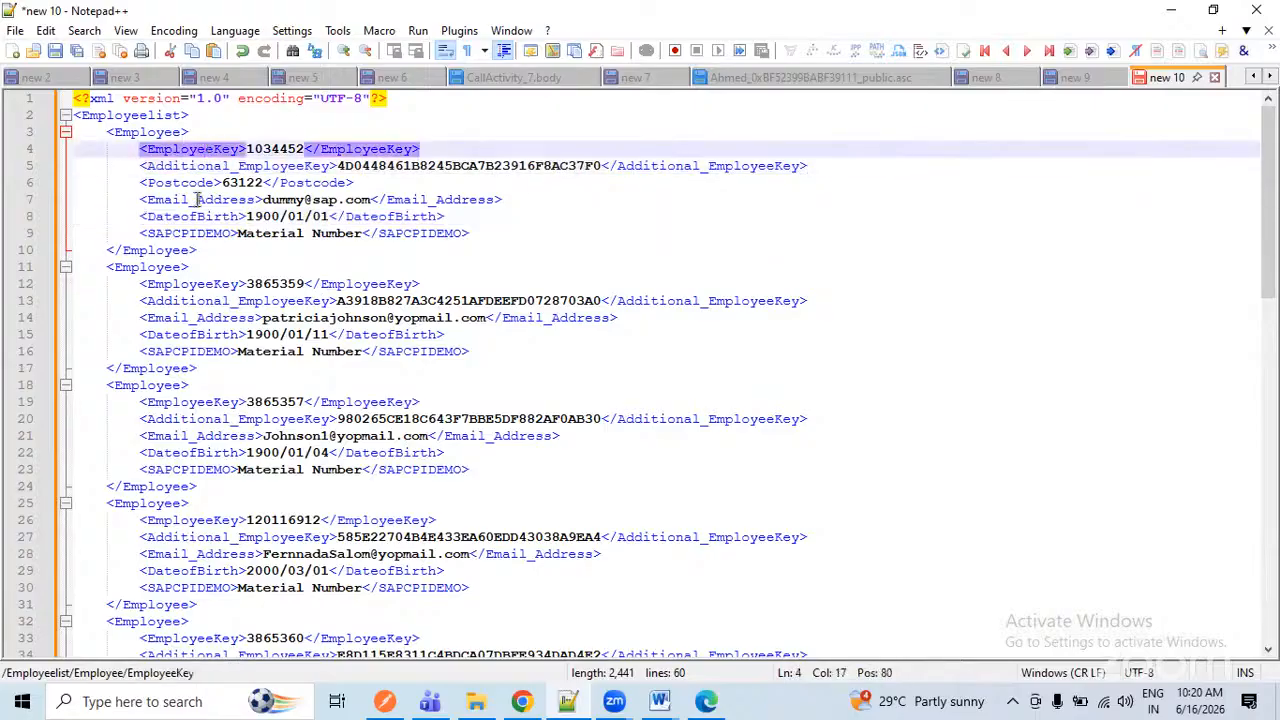
{"action": "left_click", "coordinate": [197, 199]}
{"action": "left_click", "coordinate": [197, 216]}
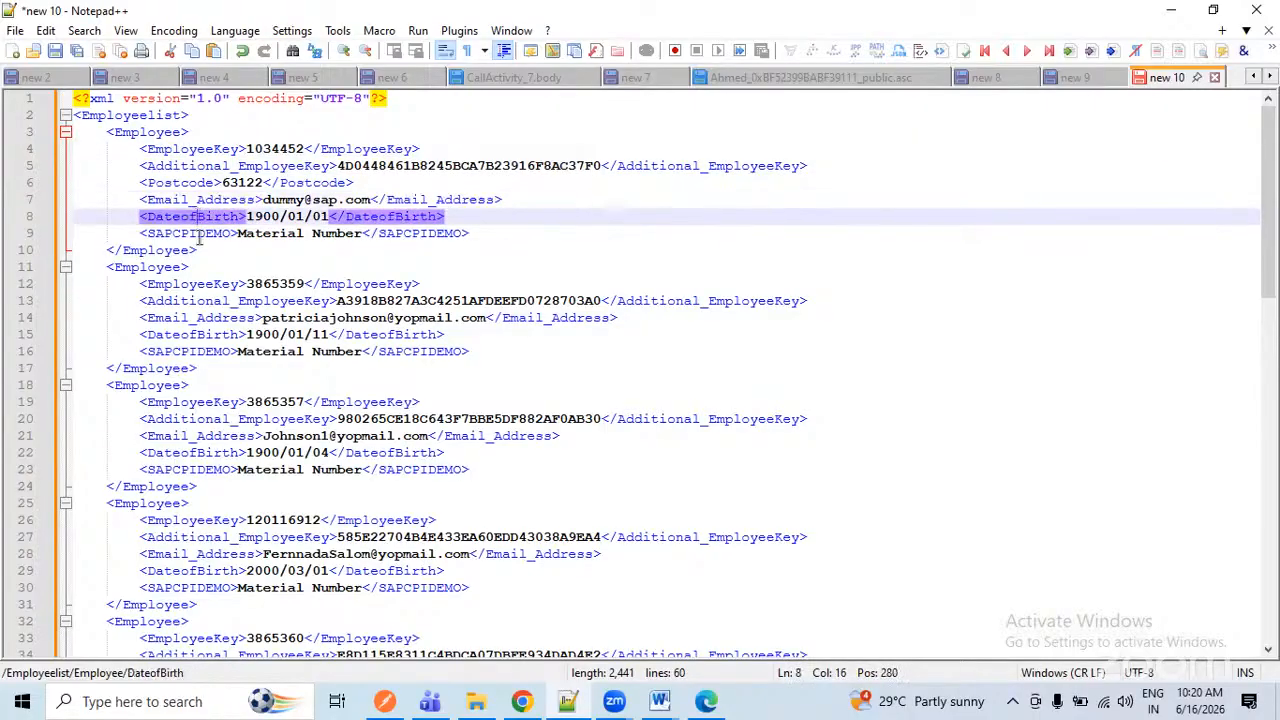
{"action": "left_click", "coordinate": [214, 234]}
{"action": "scroll", "coordinate": [389, 249], "scroll_direction": "down", "scroll_amount": 5}
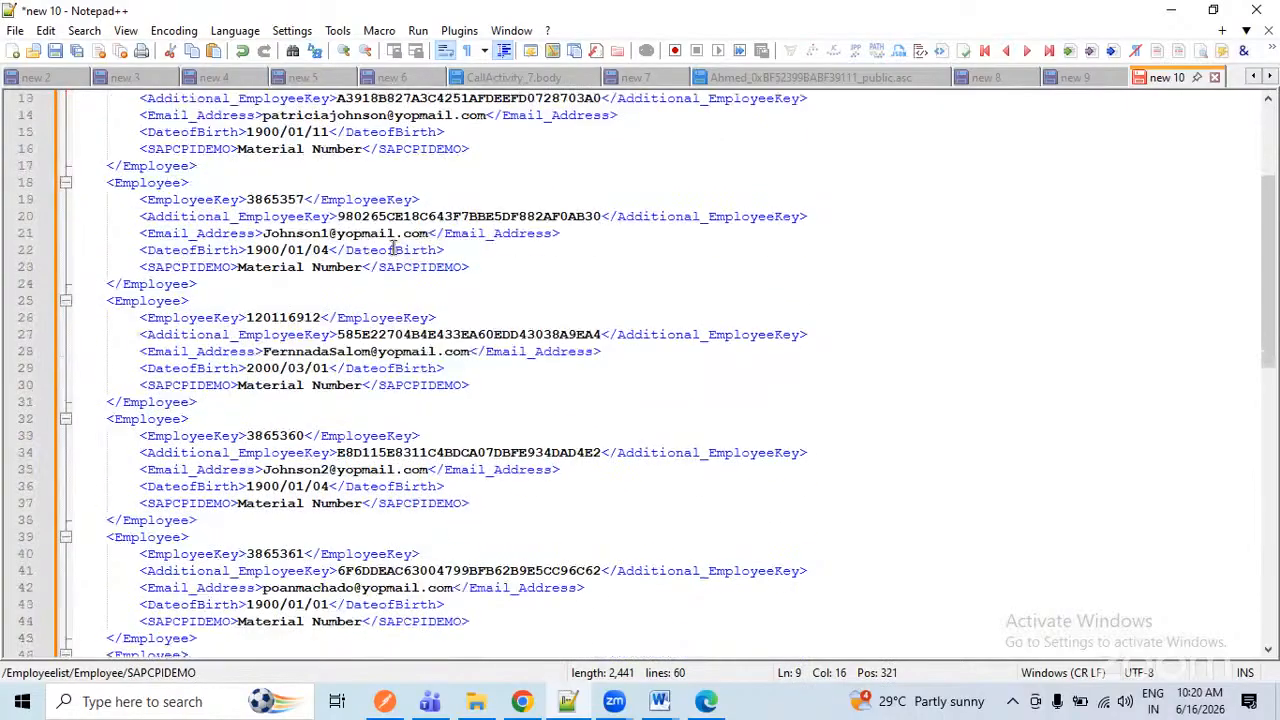
- Return to EndPoint Generation Demo-1 in Edge, move the Receiver farther right and shift the End event away from Message Mapping 1
{"action": "left_click", "coordinate": [522, 701]}
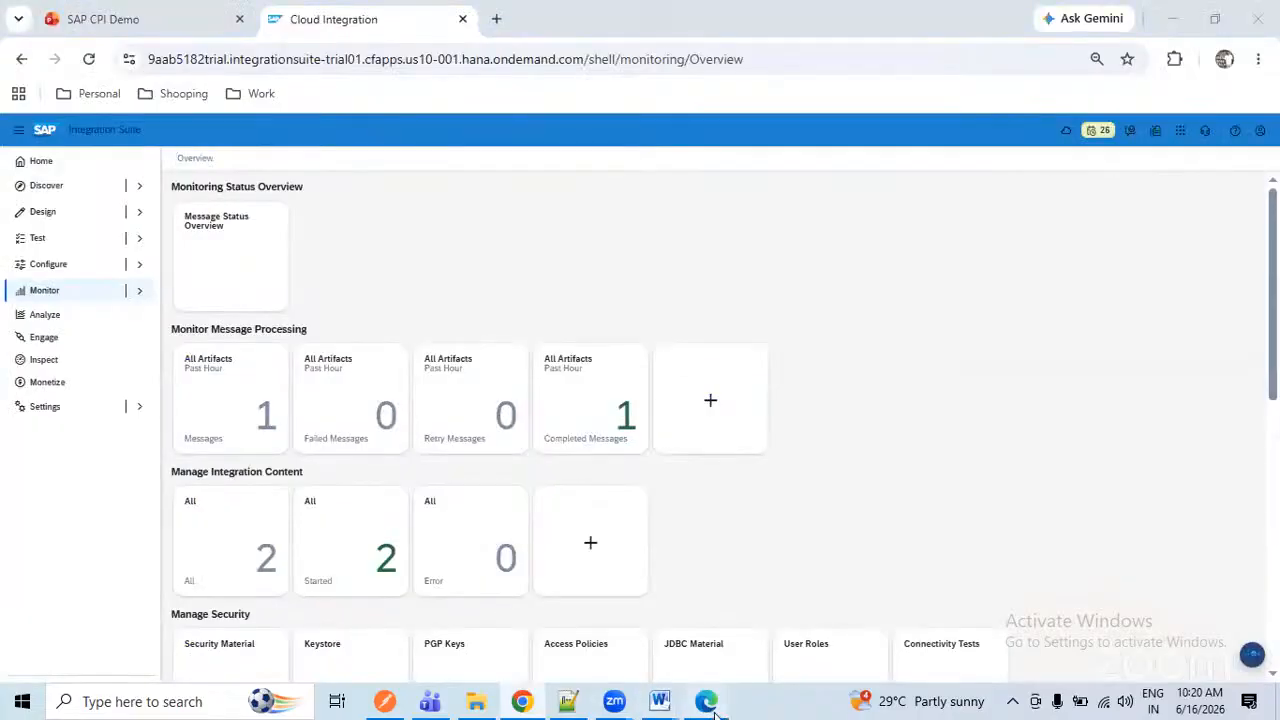
{"action": "left_click", "coordinate": [707, 704]}
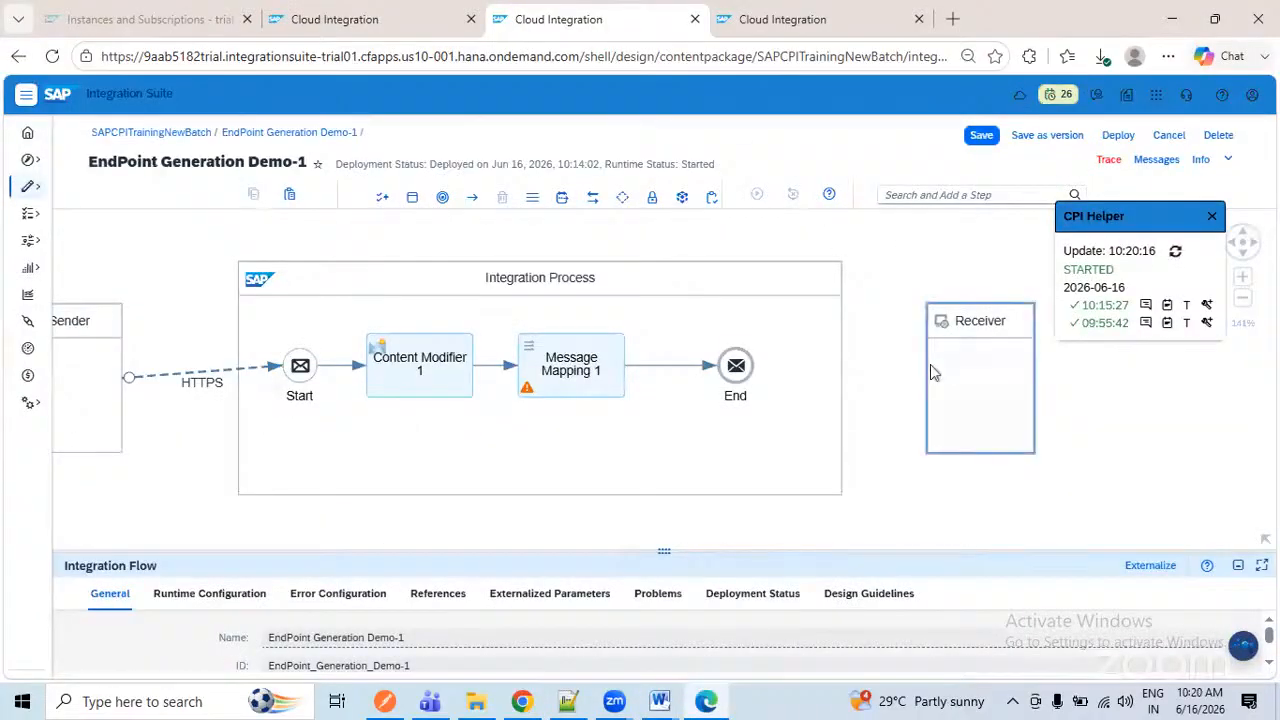
{"action": "left_click_drag", "start_coordinate": [930, 372], "coordinate": [1005, 431]}
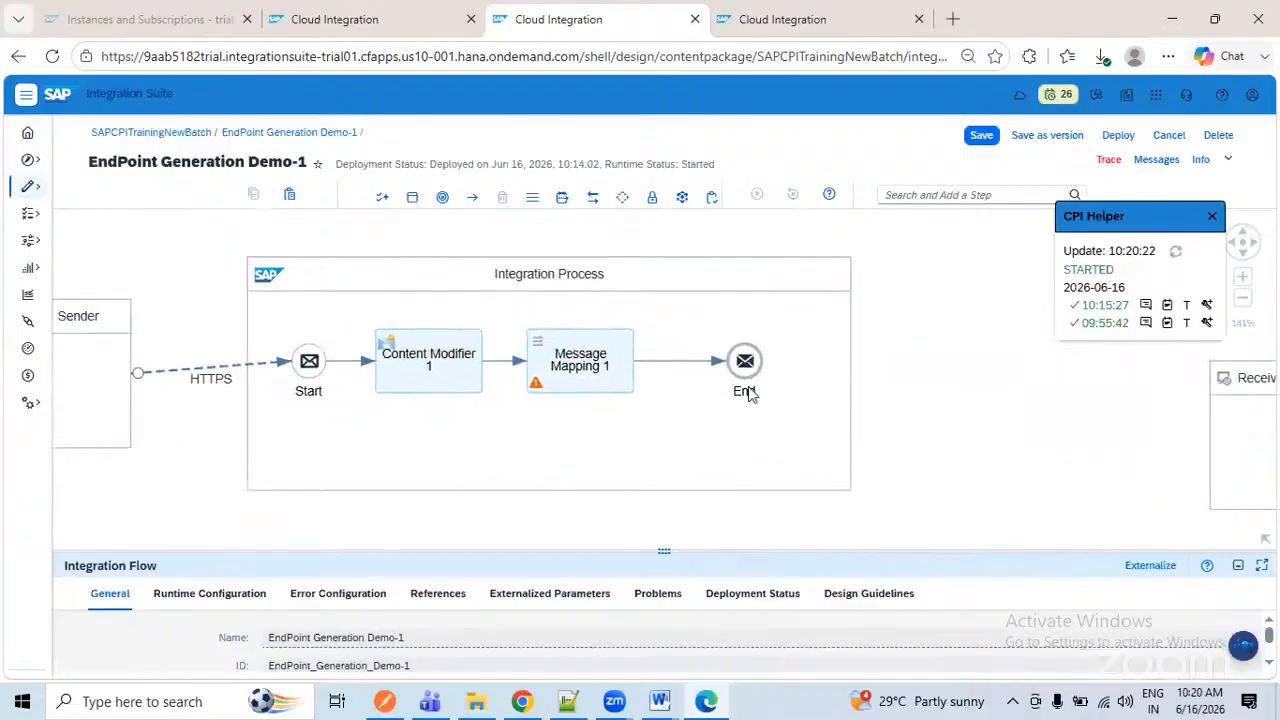
{"action": "left_click_drag", "start_coordinate": [746, 362], "coordinate": [822, 362]}
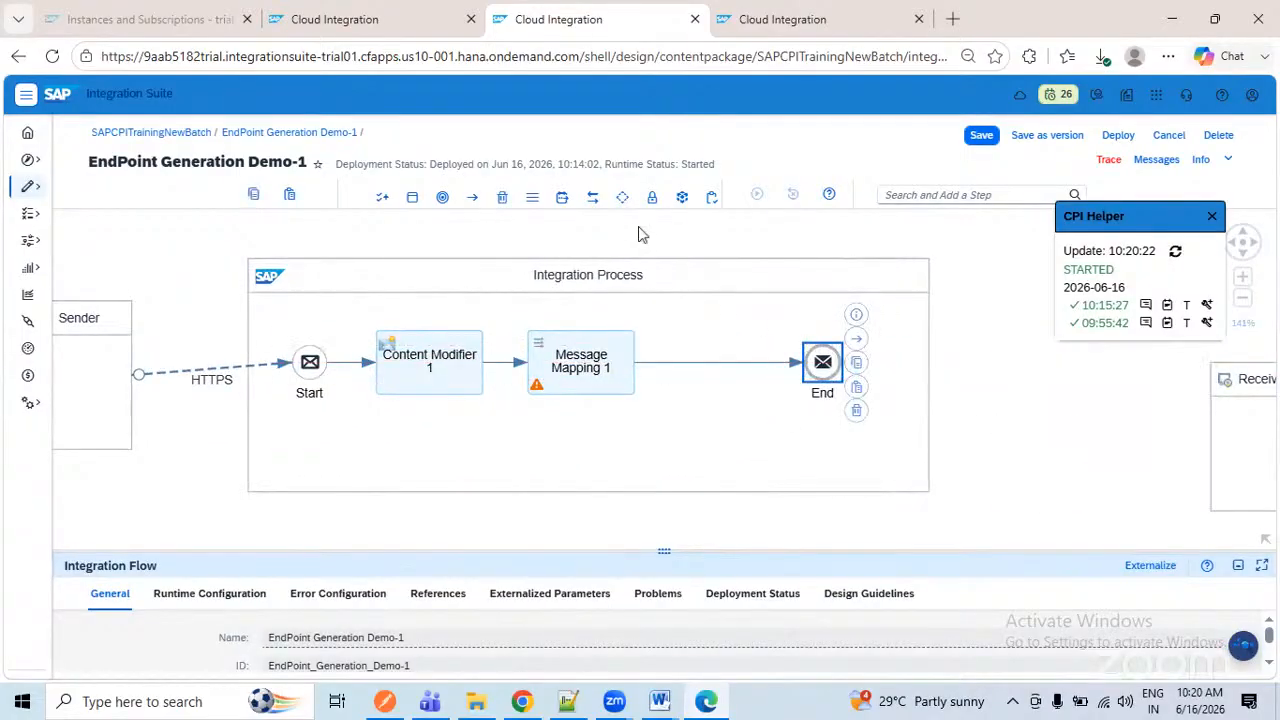
- Insert a PGP Encryptor from the security steps into the flow between Message Mapping 1 and the End event
{"action": "left_click", "coordinate": [682, 198]}
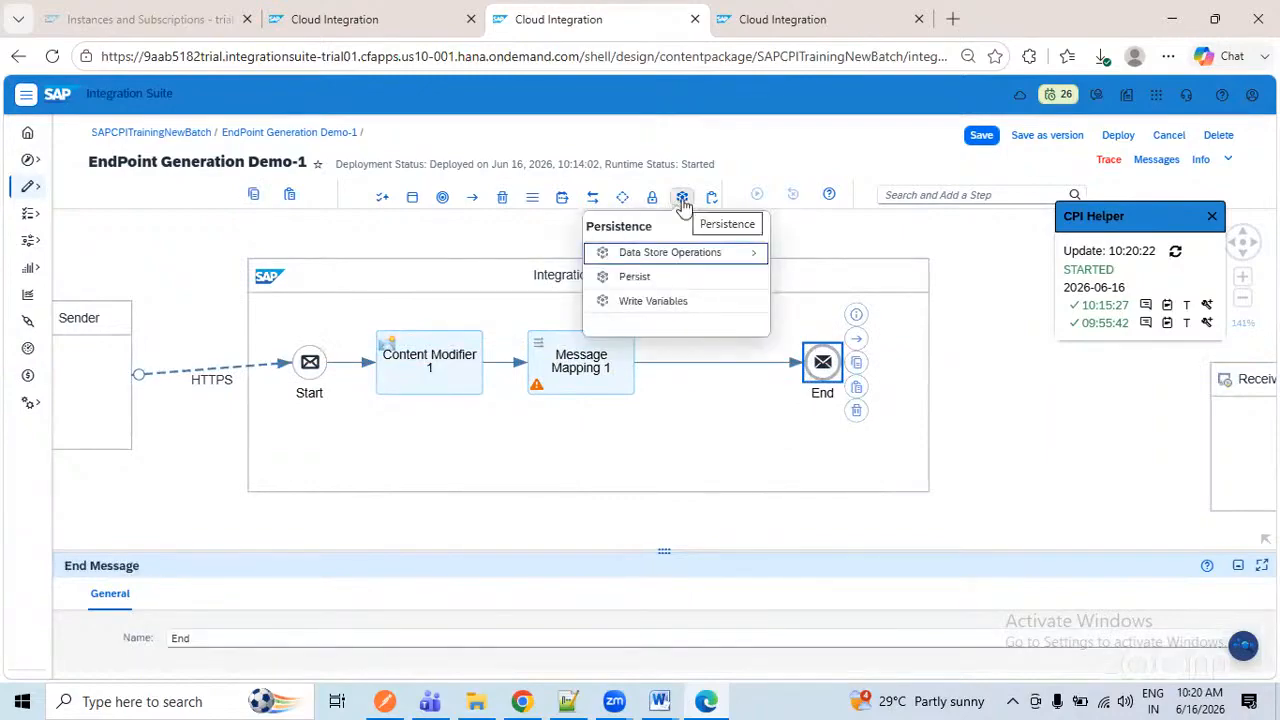
{"action": "left_click", "coordinate": [622, 198]}
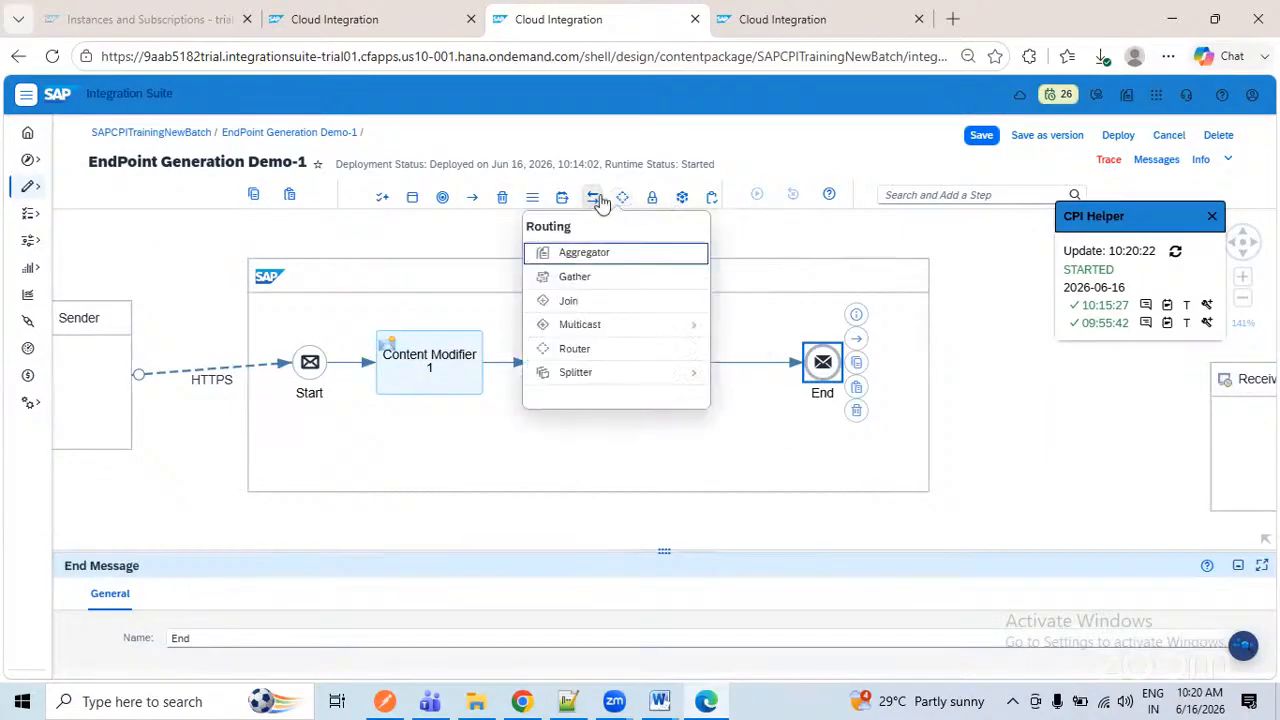
{"action": "left_click", "coordinate": [593, 198]}
{"action": "left_click", "coordinate": [652, 197]}
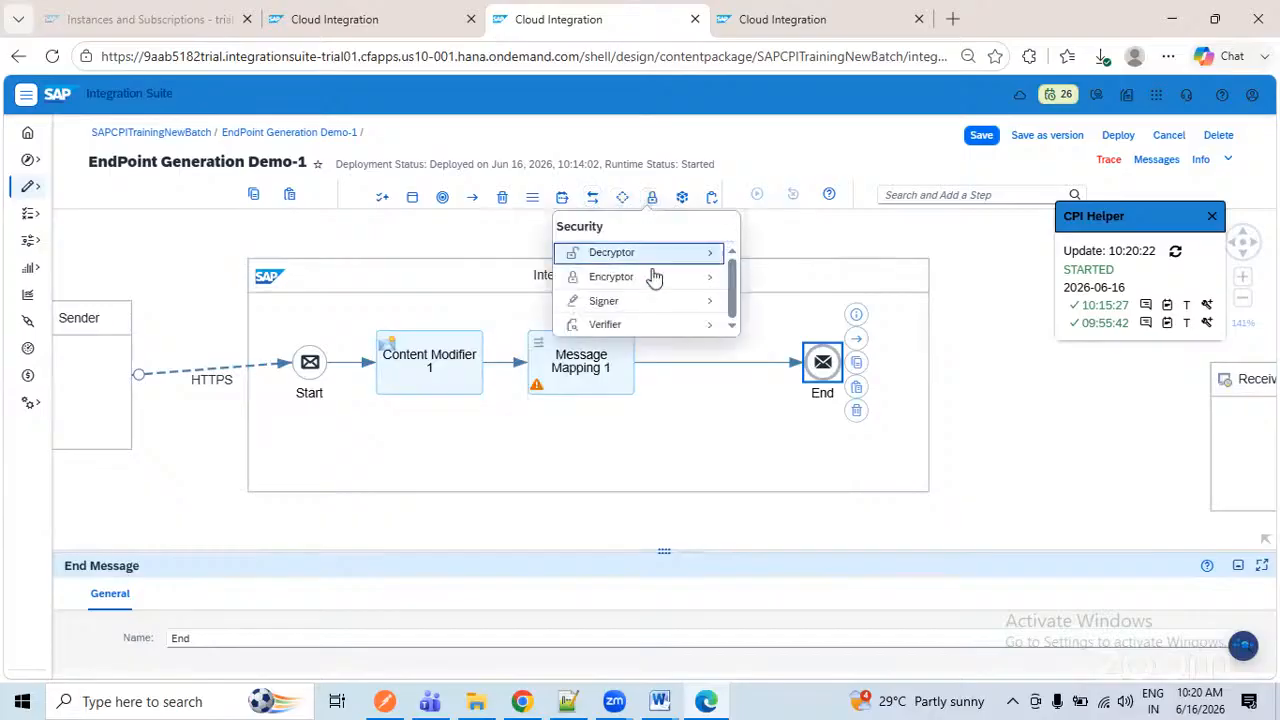
{"action": "left_click", "coordinate": [656, 279]}
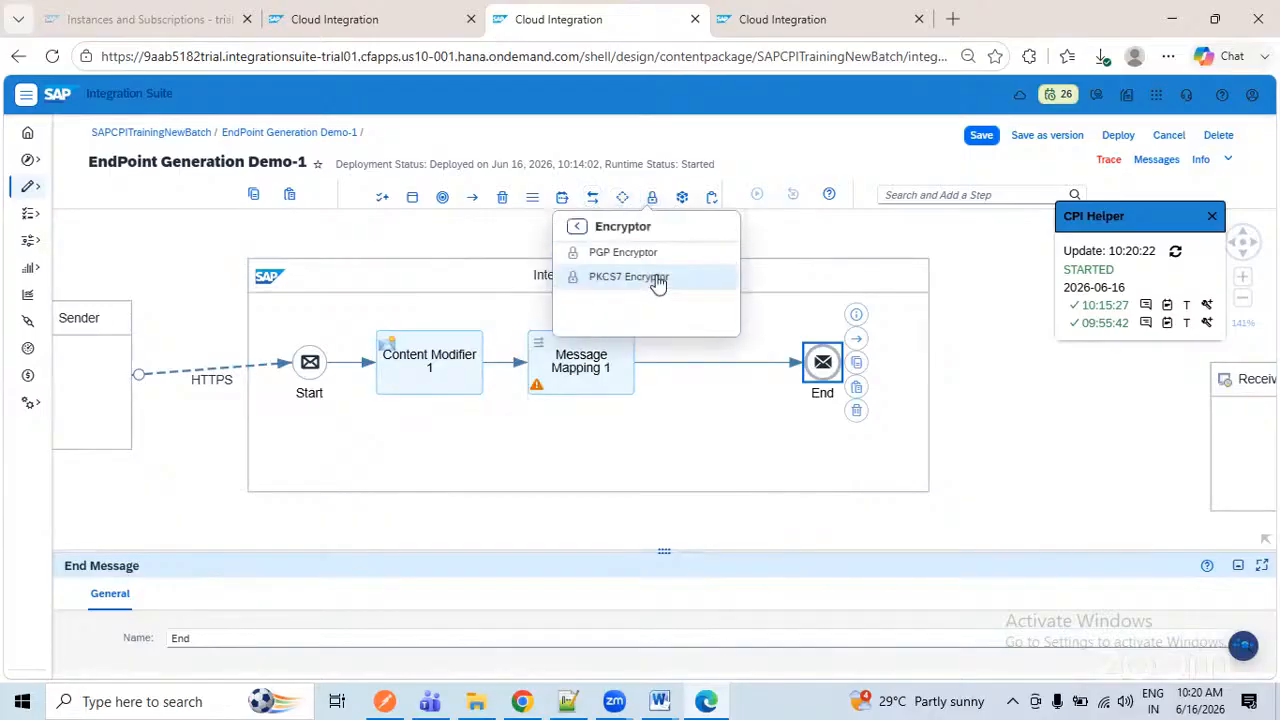
{"action": "left_click", "coordinate": [612, 252]}
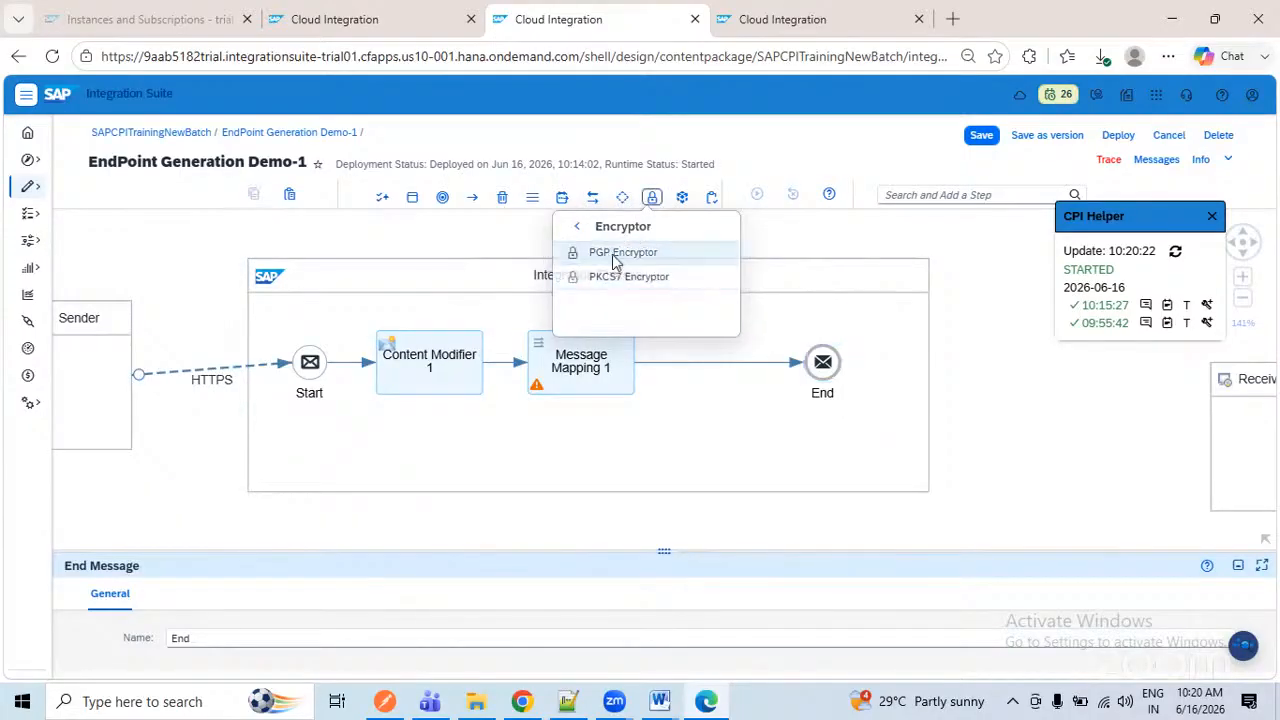
{"action": "left_click", "coordinate": [719, 366]}
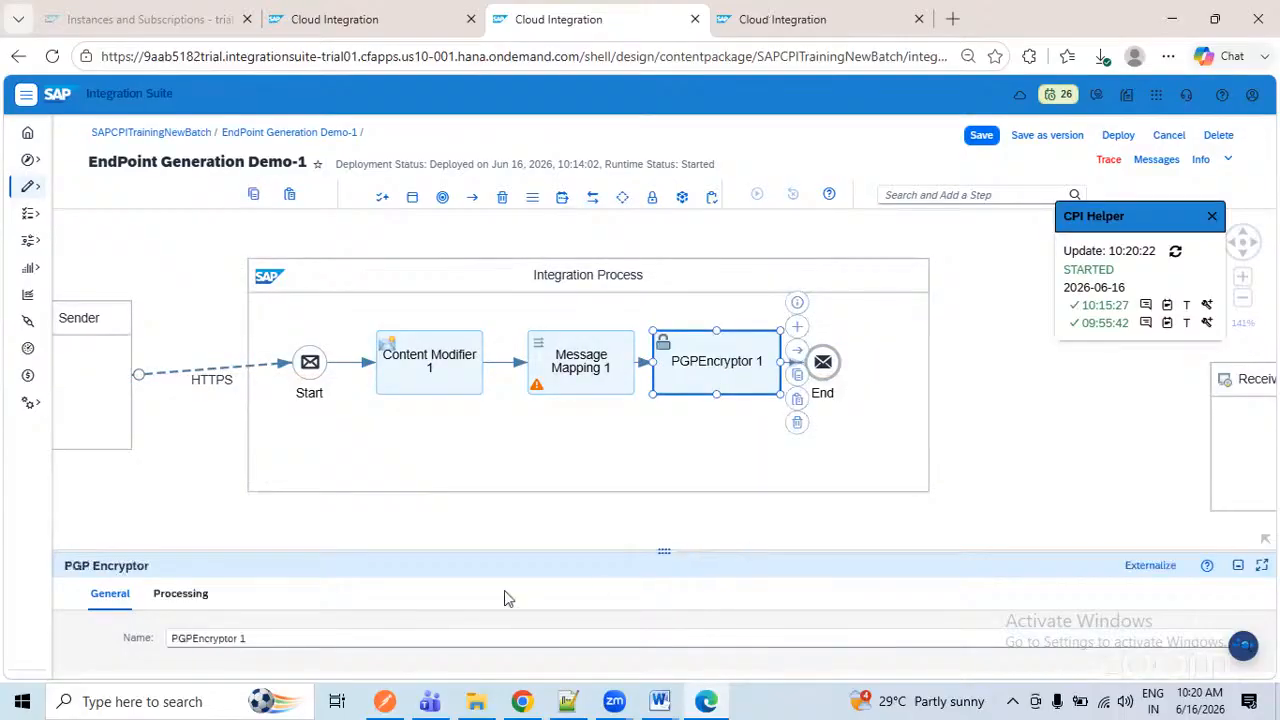
- Add the encryption key user ID "user" in the processing settings of PGPEncryptor 1
{"action": "left_click_drag", "start_coordinate": [509, 551], "coordinate": [517, 423]}
{"action": "left_click", "coordinate": [181, 453]}
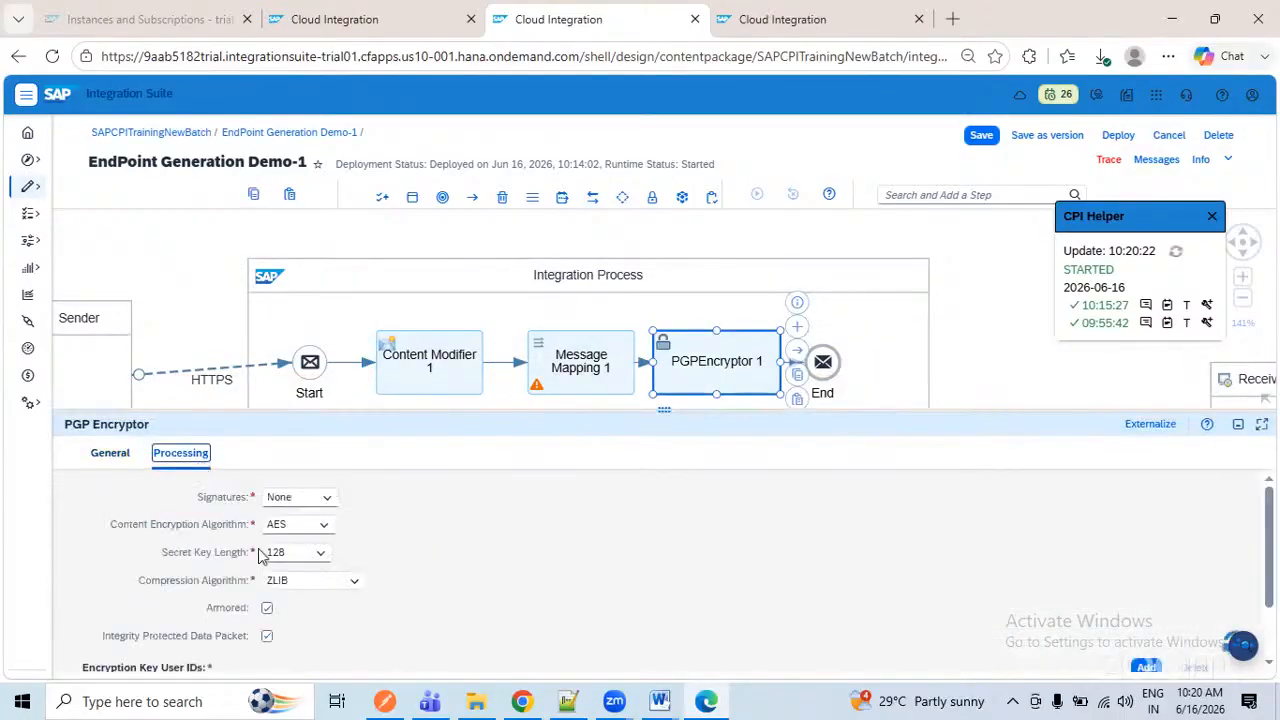
{"action": "scroll", "coordinate": [246, 640], "scroll_direction": "down", "scroll_amount": 3}
{"action": "left_click", "coordinate": [1146, 588]}
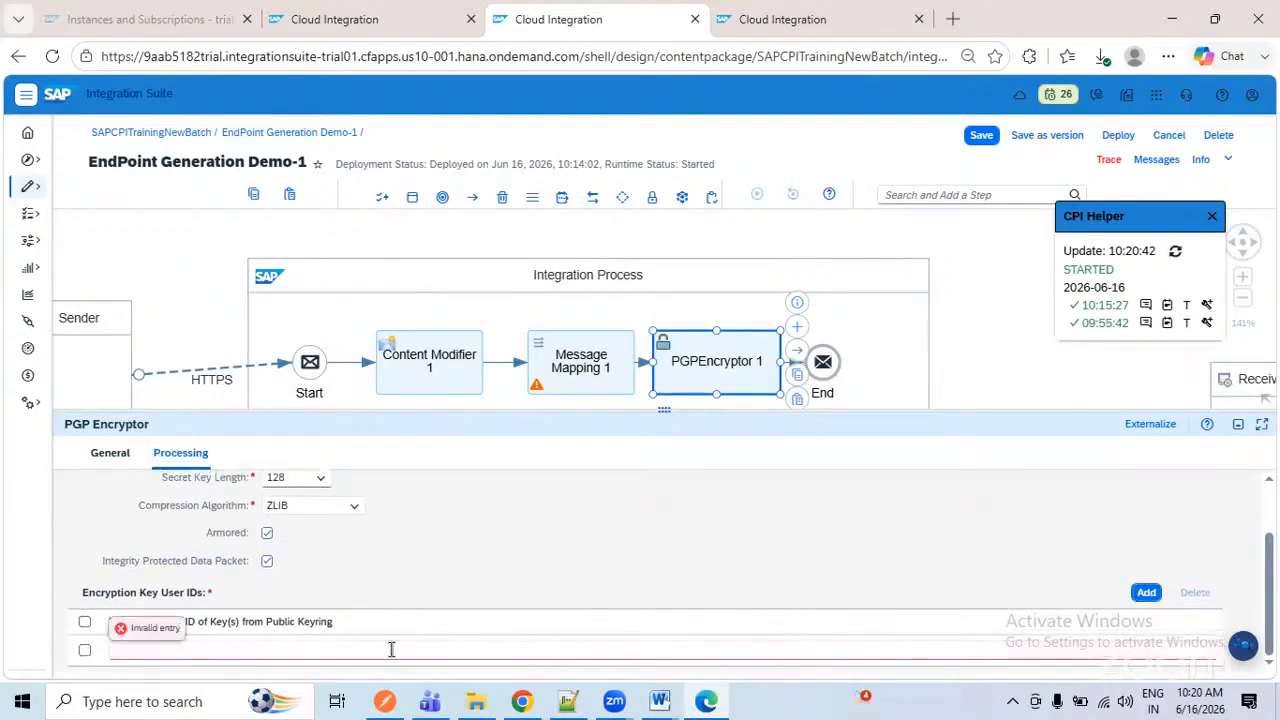
{"action": "type", "text": "user"}
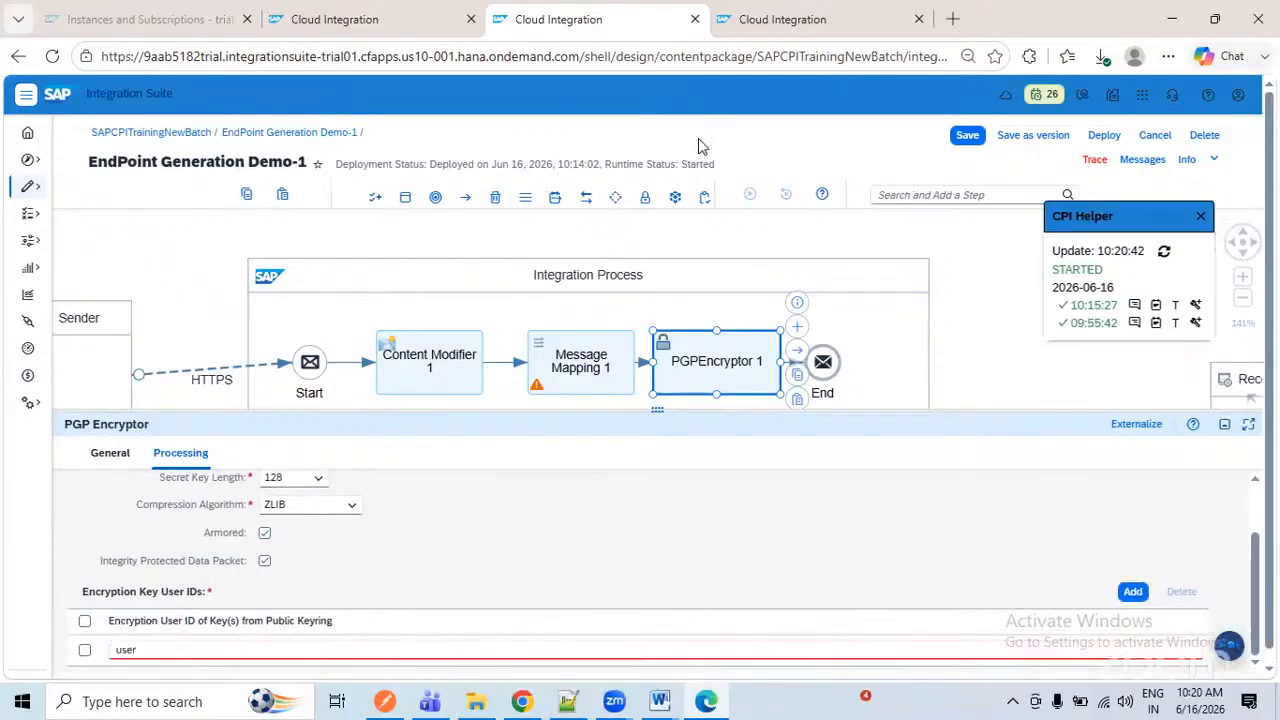
- Check the encryption key user ID configured in PGPEncryptor 1 of the SAP CPI Demo 1 flow
{"action": "left_click", "coordinate": [395, 27]}
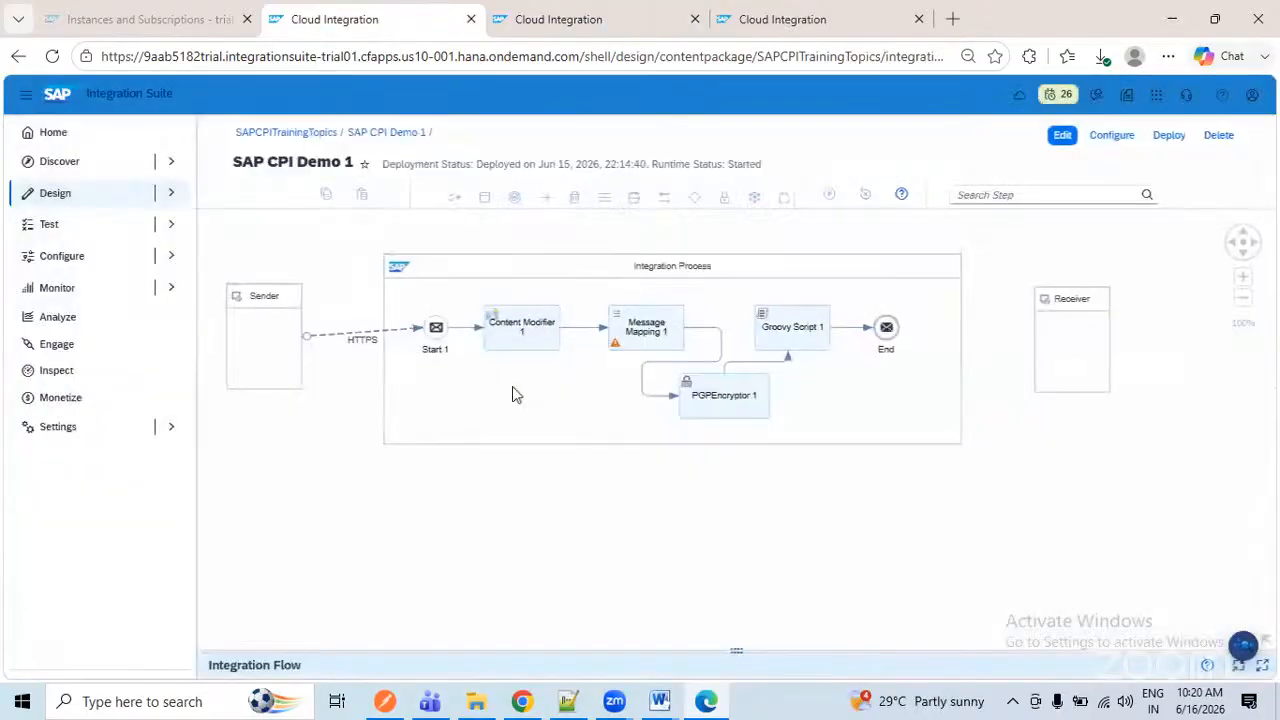
{"action": "left_click", "coordinate": [741, 400]}
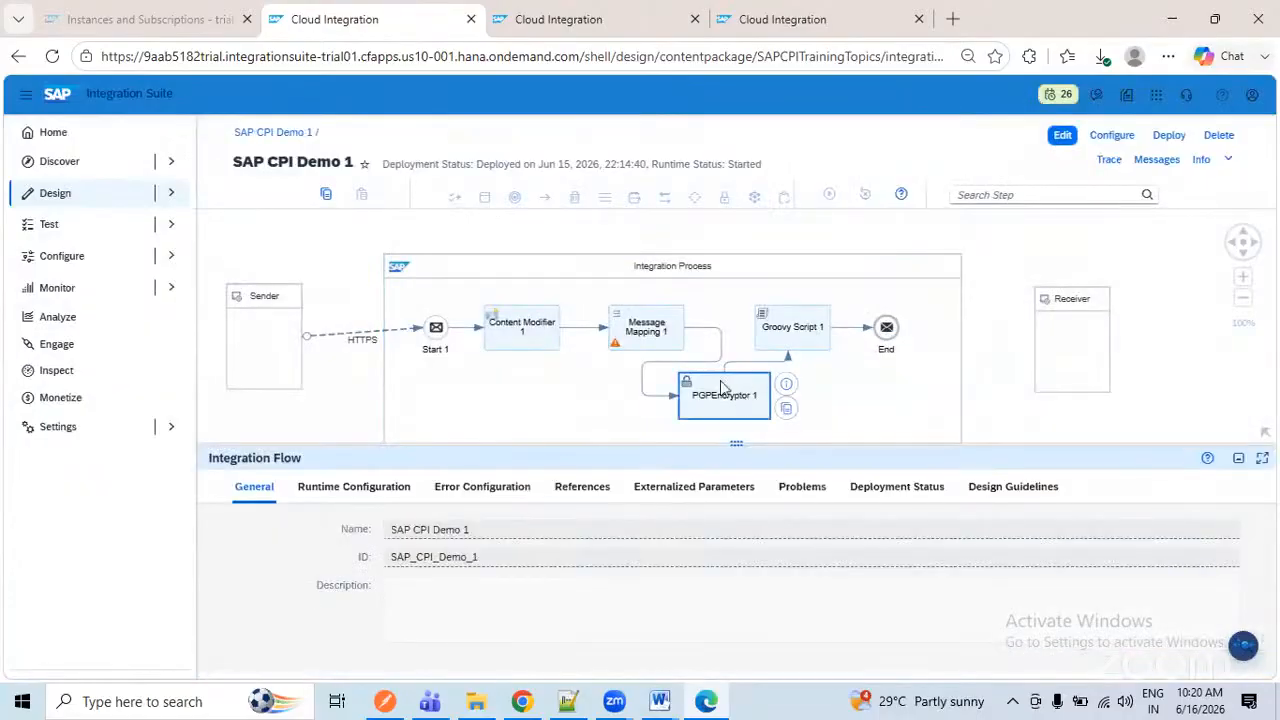
{"action": "scroll", "coordinate": [380, 606], "scroll_direction": "down", "scroll_amount": 5}
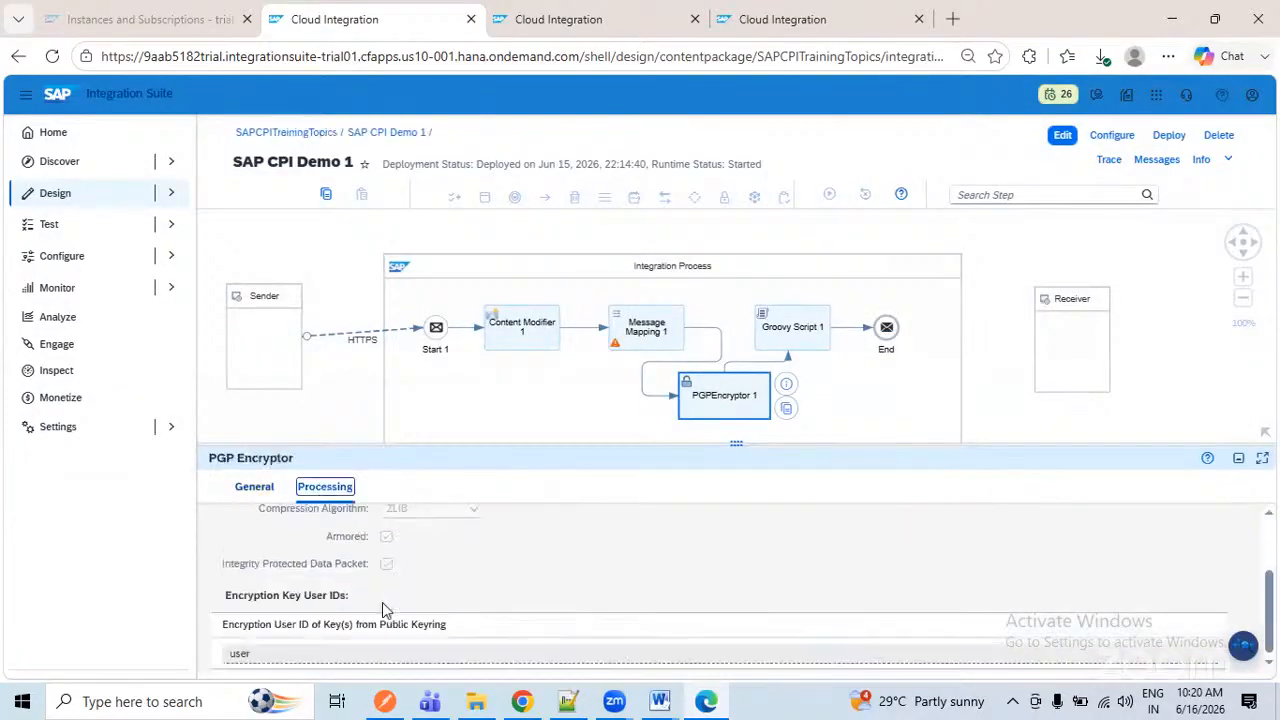
- Return to the EndPoint Generation Demo-1 flow, deploy it with the PGP Encryptor and check its deployment status
{"action": "left_click", "coordinate": [620, 20]}
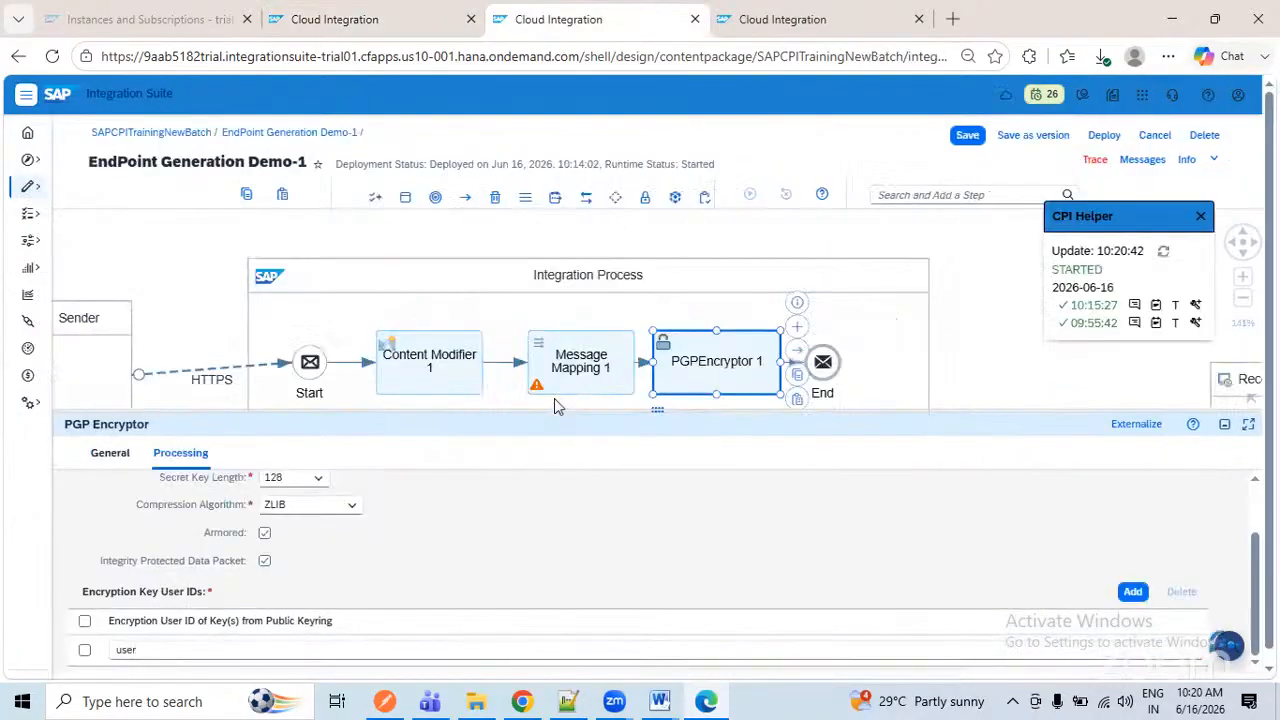
{"action": "left_click", "coordinate": [1110, 140]}
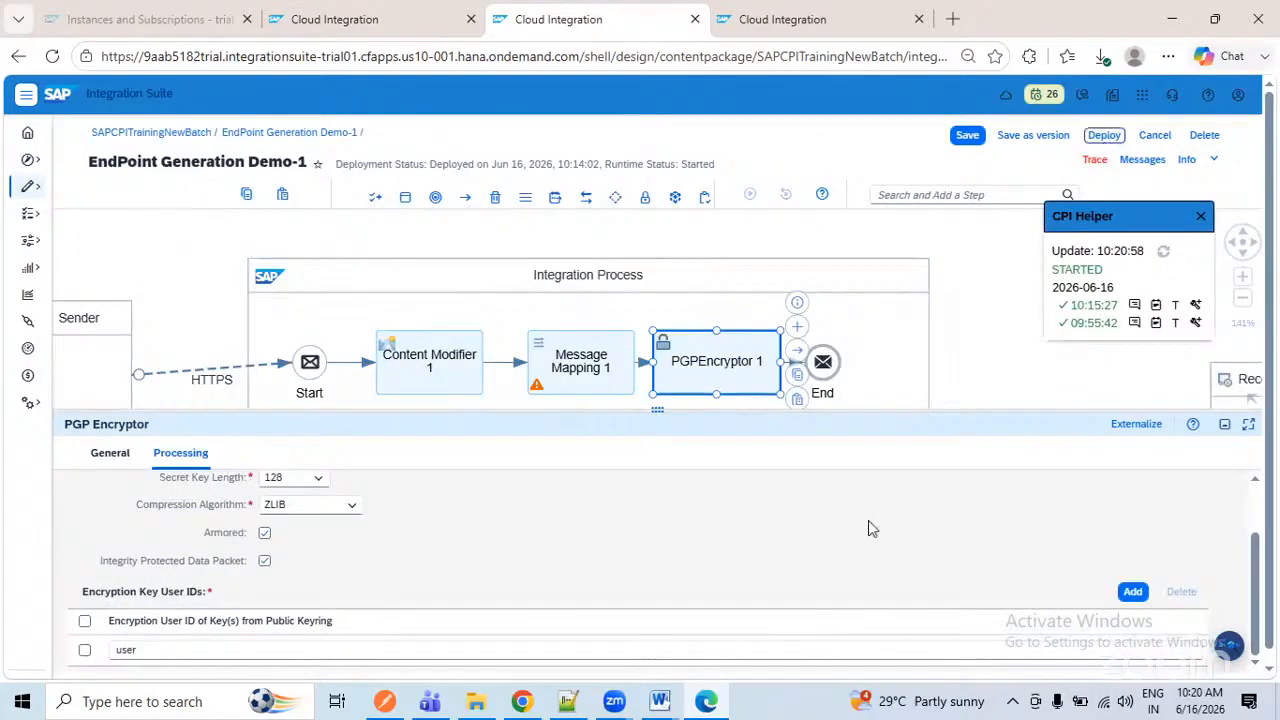
{"action": "key", "text": "Return"}
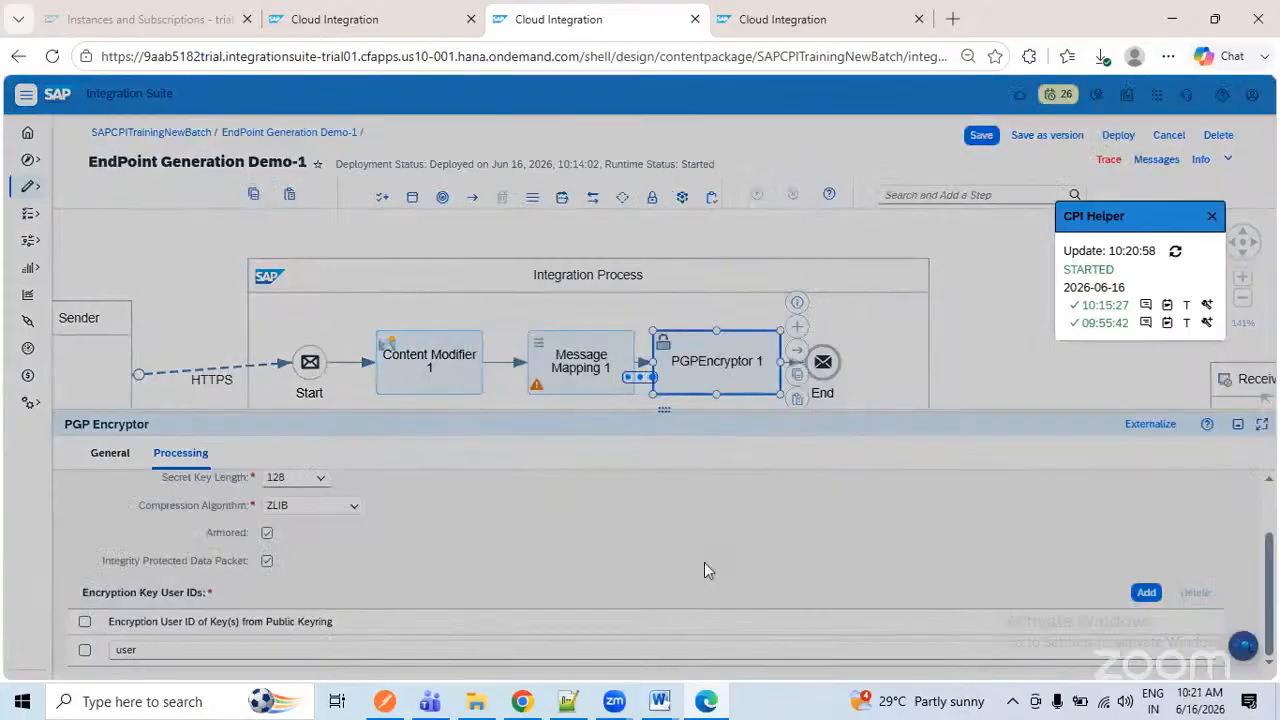
{"action": "left_click", "coordinate": [752, 411]}
{"action": "left_click_drag", "start_coordinate": [677, 411], "coordinate": [706, 515]}
{"action": "left_click", "coordinate": [978, 488]}
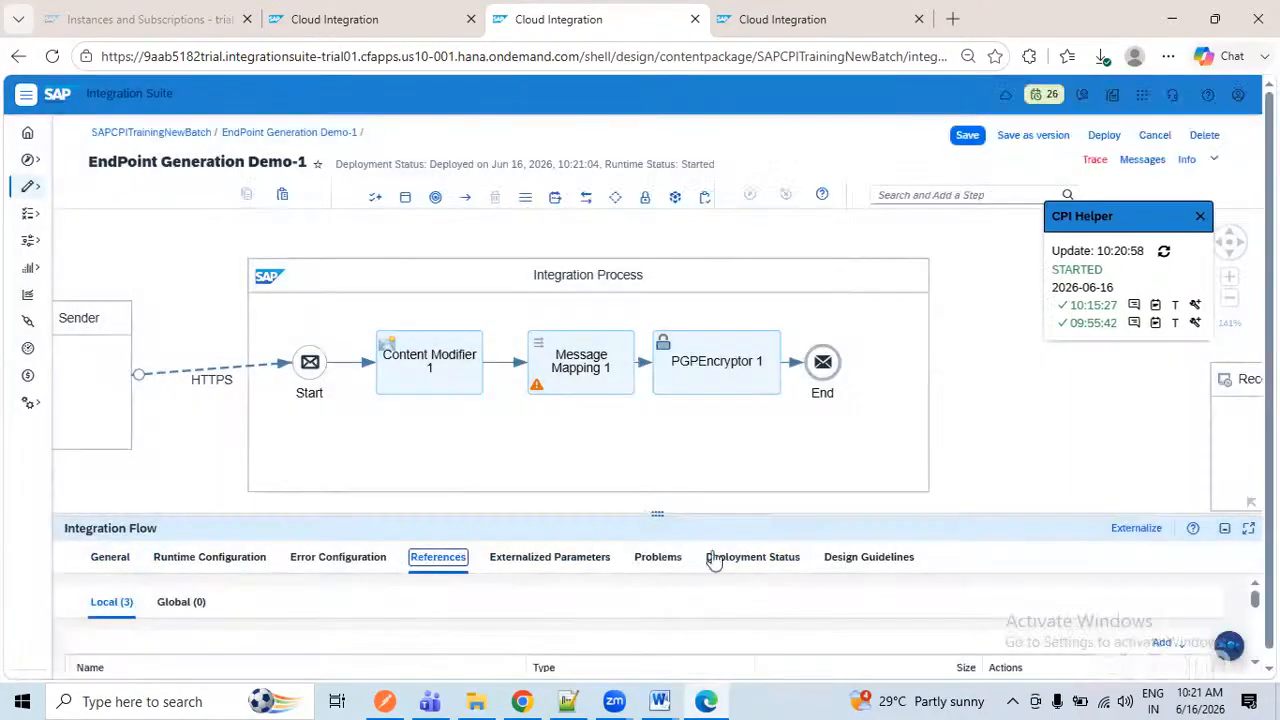
{"action": "left_click", "coordinate": [713, 558]}
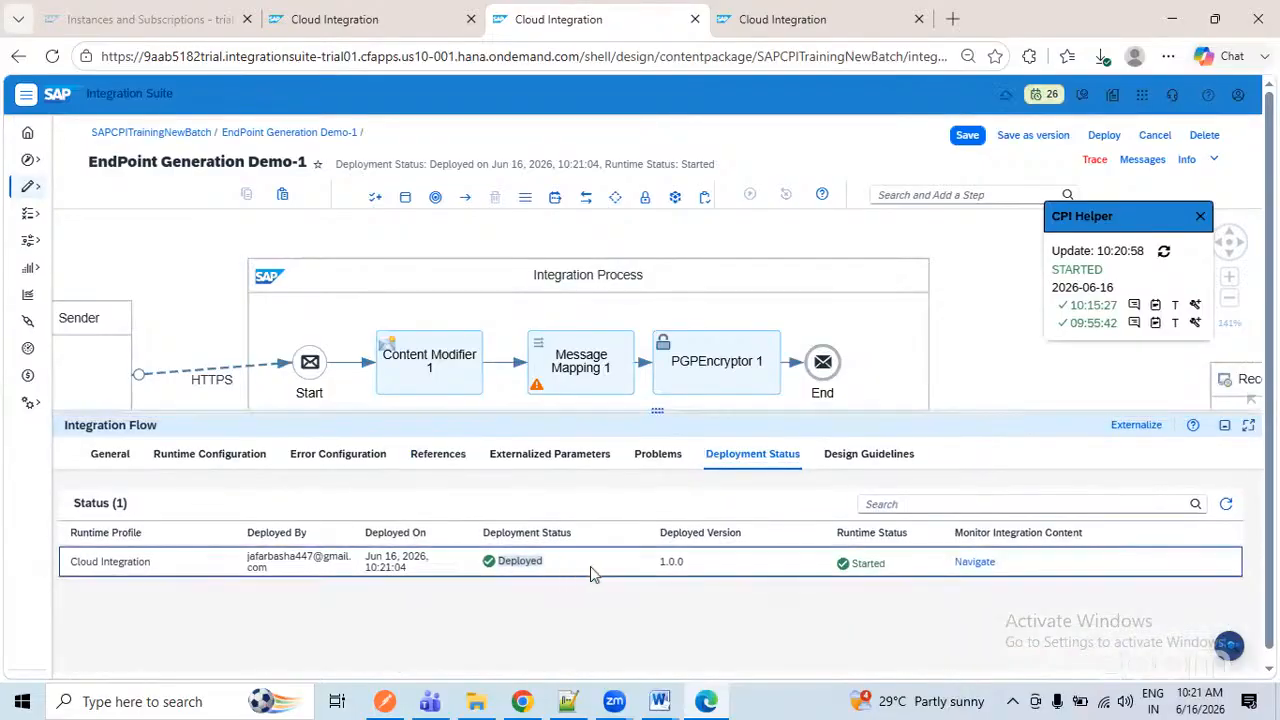
- Switch to Postman and send the POST request to the SAPCPIDemo1 endpoint
{"action": "left_click", "coordinate": [388, 700]}
{"action": "left_click", "coordinate": [1160, 157]}
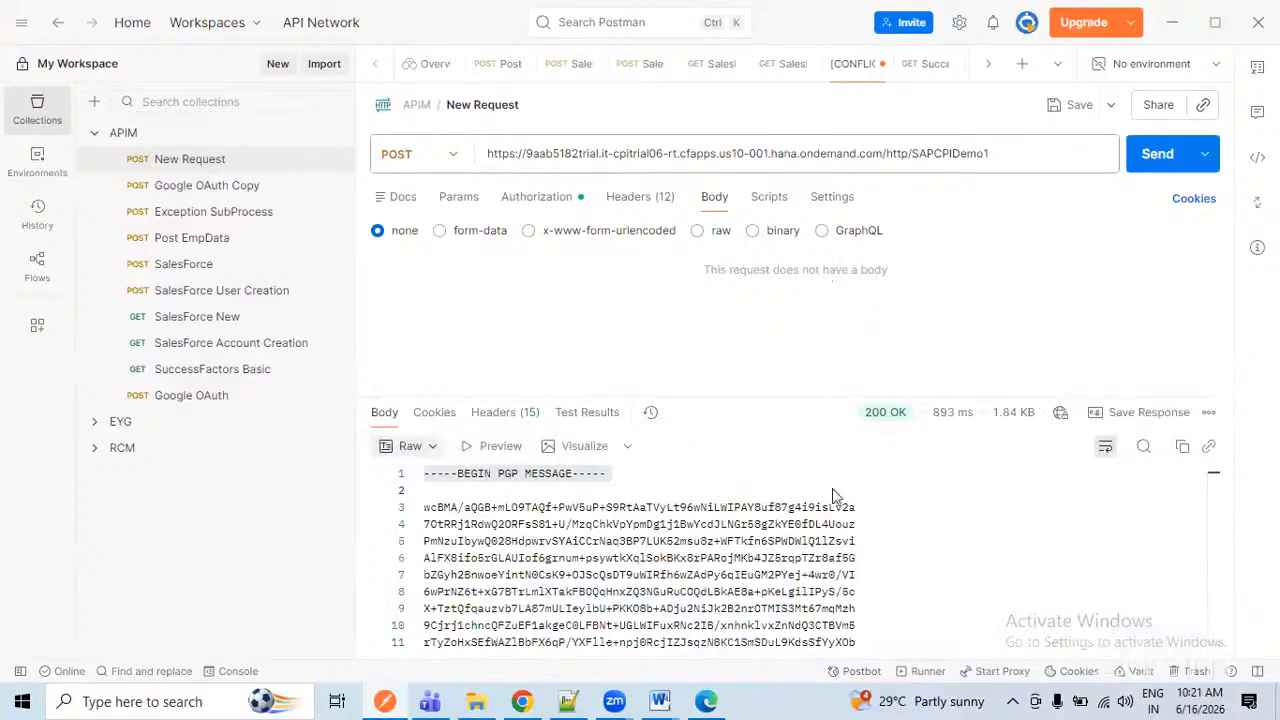
- Examine the PGP message in the raw response body from its beginning to its end marker
{"action": "left_click", "coordinate": [883, 572]}
{"action": "scroll", "coordinate": [883, 562], "scroll_direction": "down", "scroll_amount": 5}
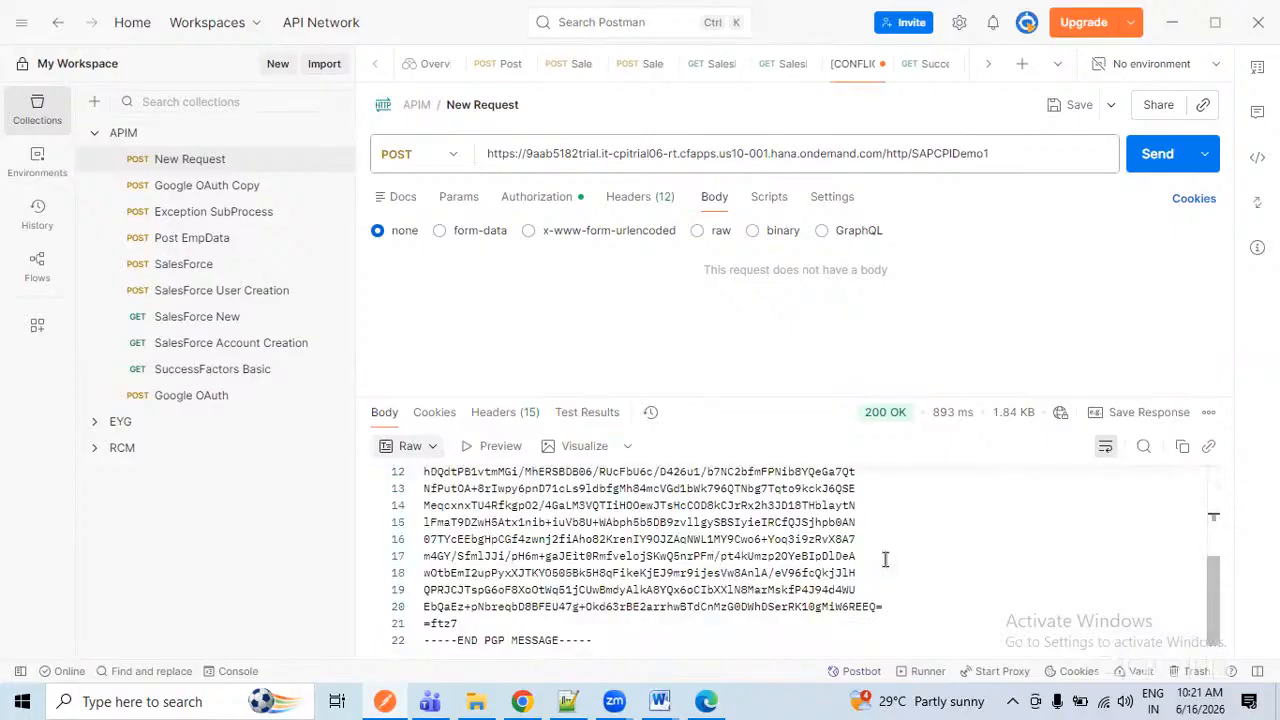
{"action": "left_click_drag", "start_coordinate": [625, 627], "coordinate": [346, 448]}
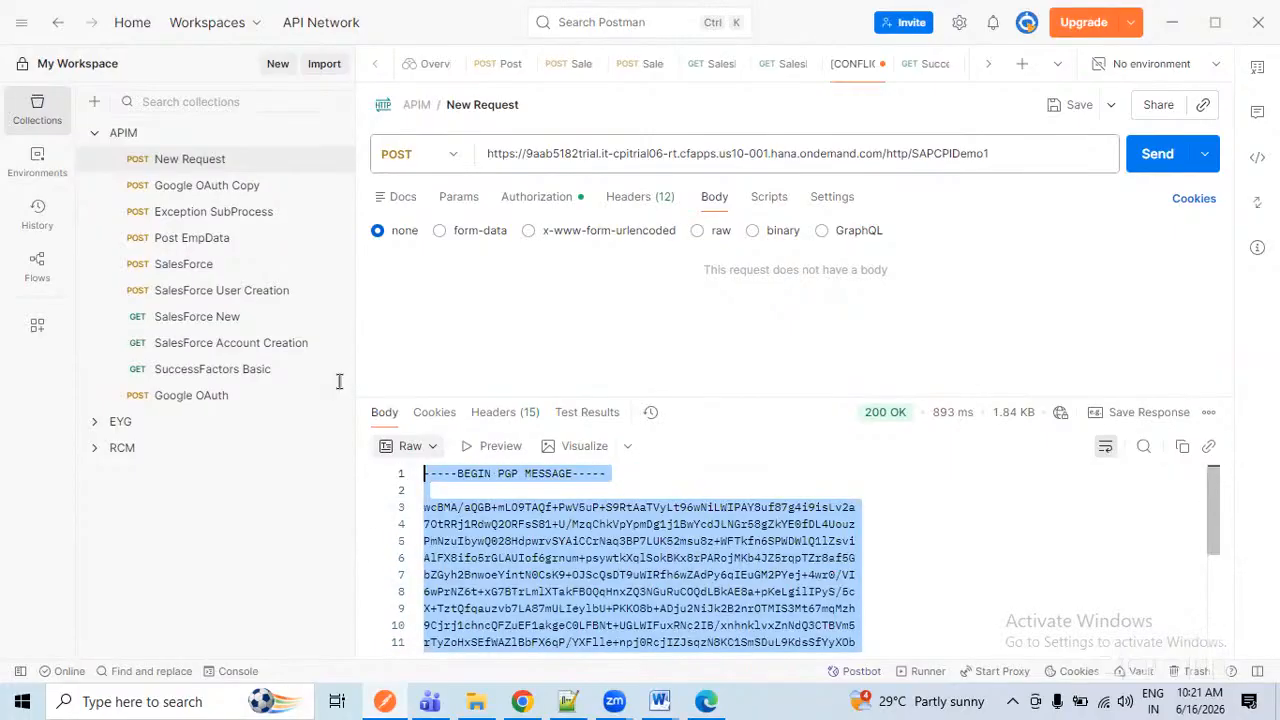
{"action": "double_click", "coordinate": [598, 557]}
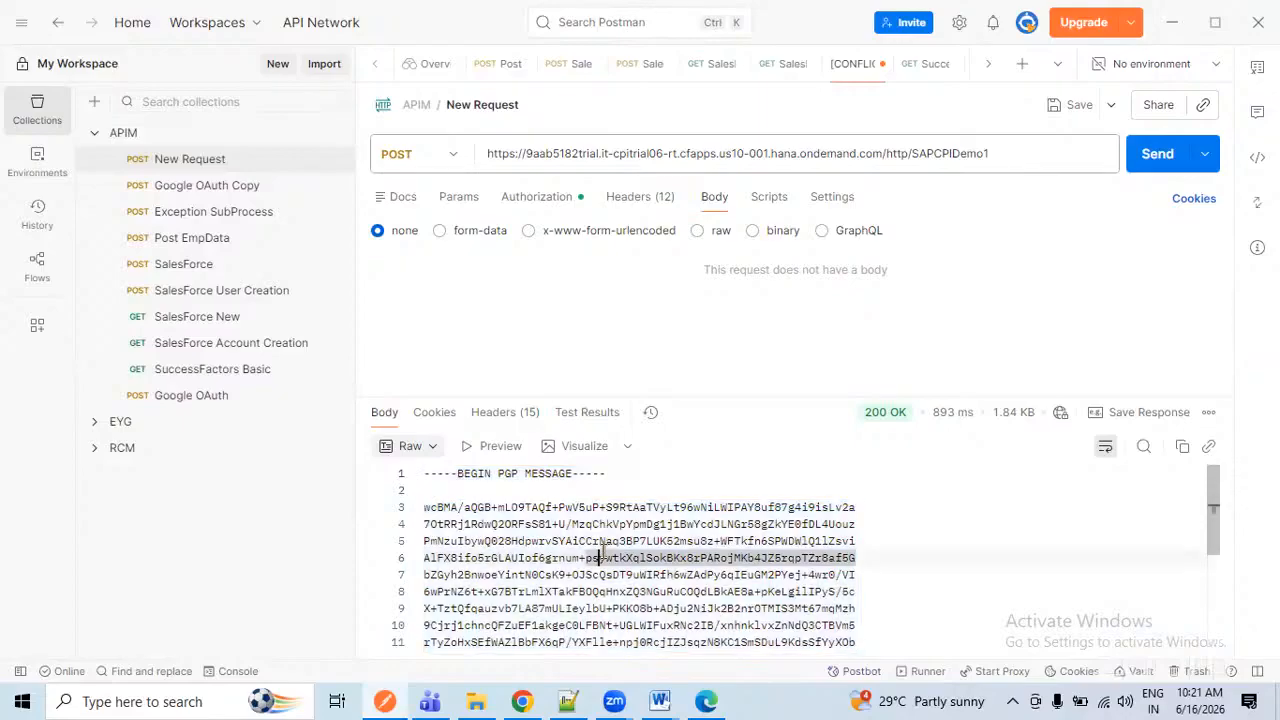
{"action": "double_click", "coordinate": [943, 589]}
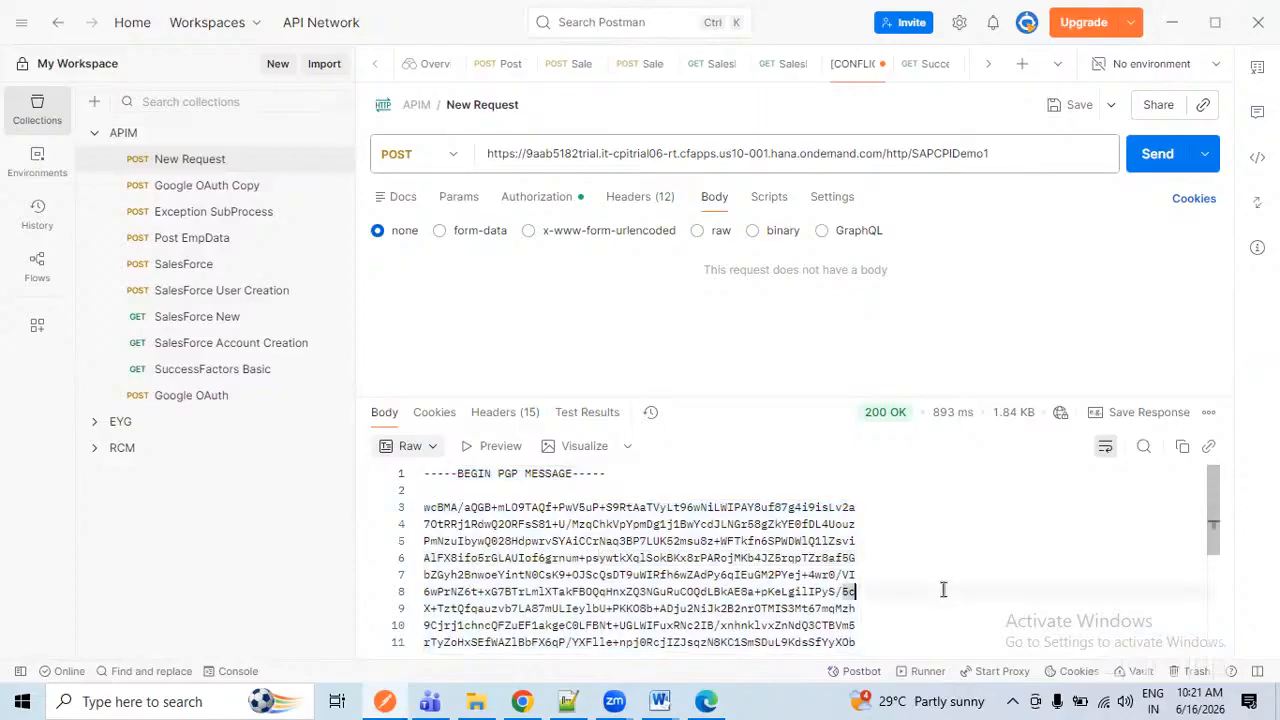
{"action": "scroll", "coordinate": [943, 589], "scroll_direction": "down", "scroll_amount": 4}
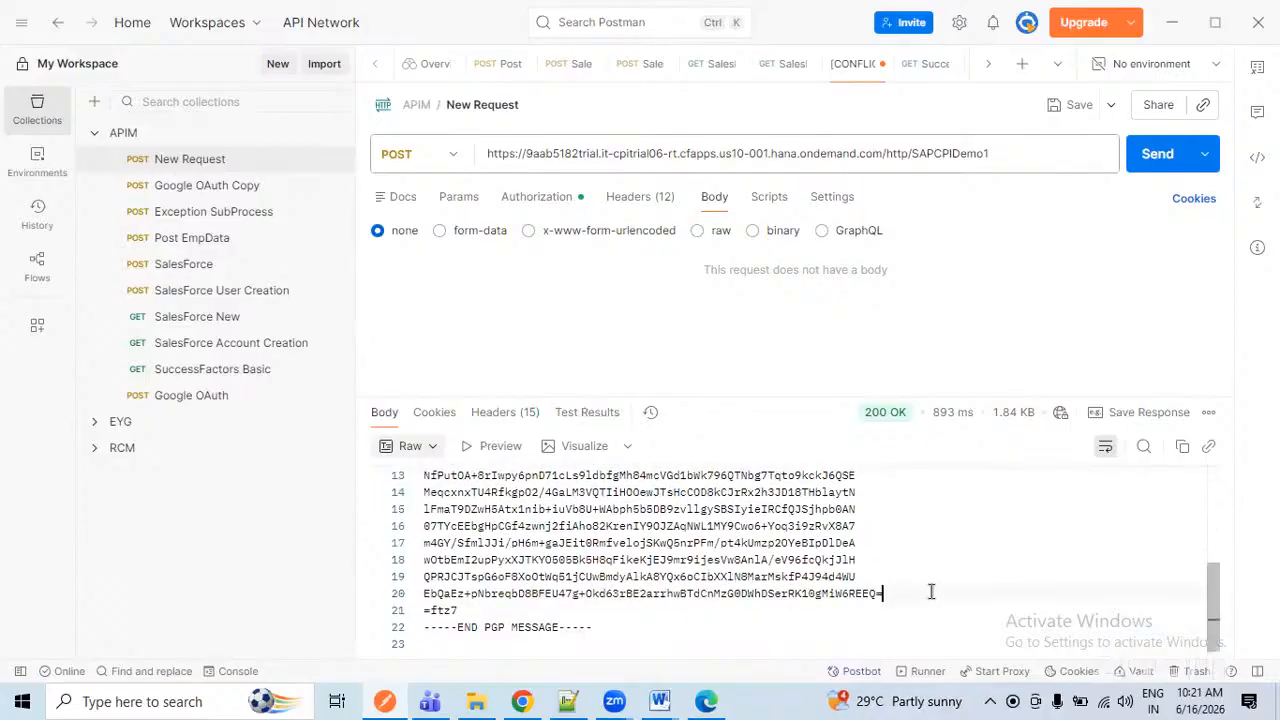
{"action": "double_click", "coordinate": [456, 610]}
{"action": "double_click", "coordinate": [917, 569]}
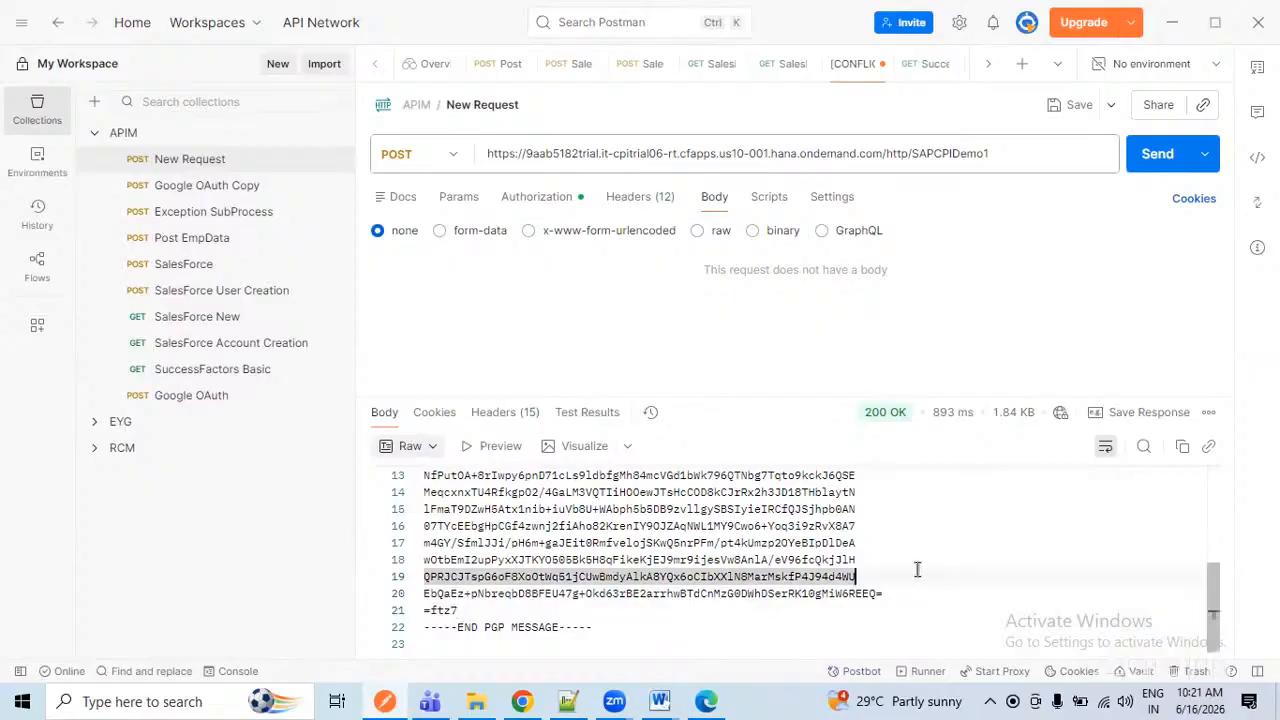
{"action": "scroll", "coordinate": [881, 573], "scroll_direction": "up", "scroll_amount": 4}
{"action": "double_click", "coordinate": [881, 573]}
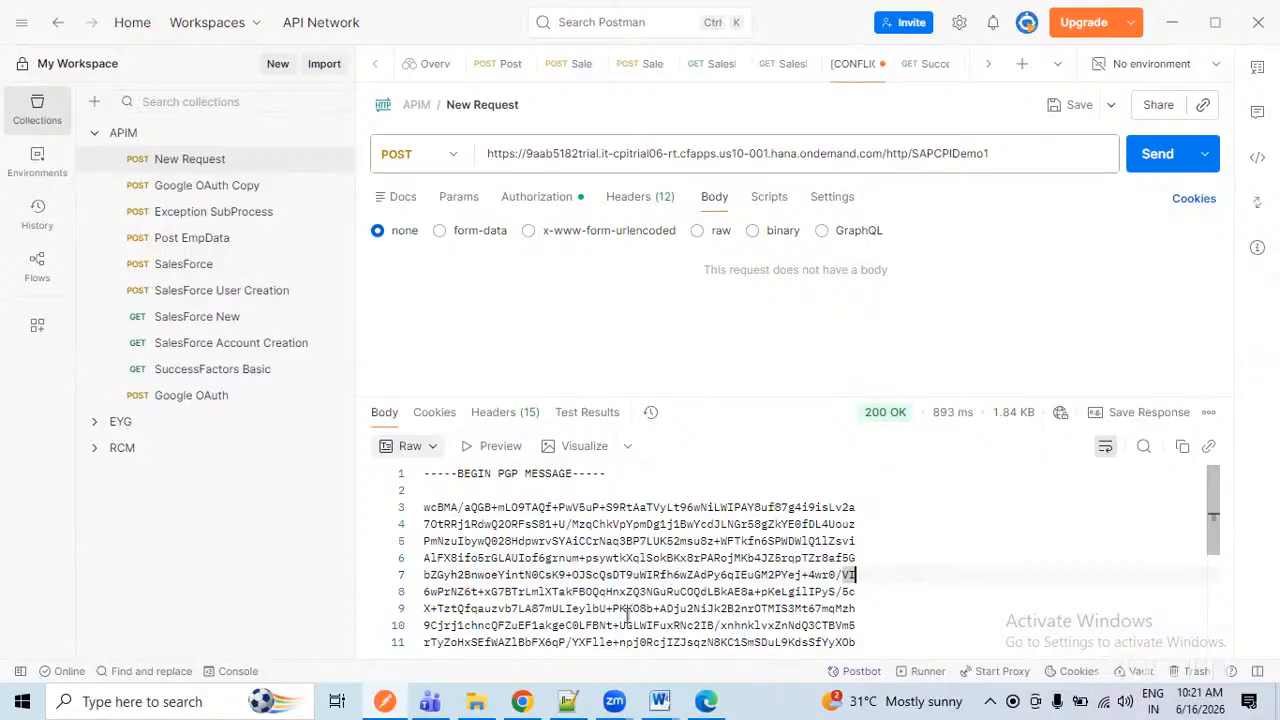
- Return to EndPoint Generation Demo-1 in Edge and widen the Integration Process pool toward the Receiver
{"action": "left_click", "coordinate": [522, 701]}
{"action": "left_click", "coordinate": [706, 701]}
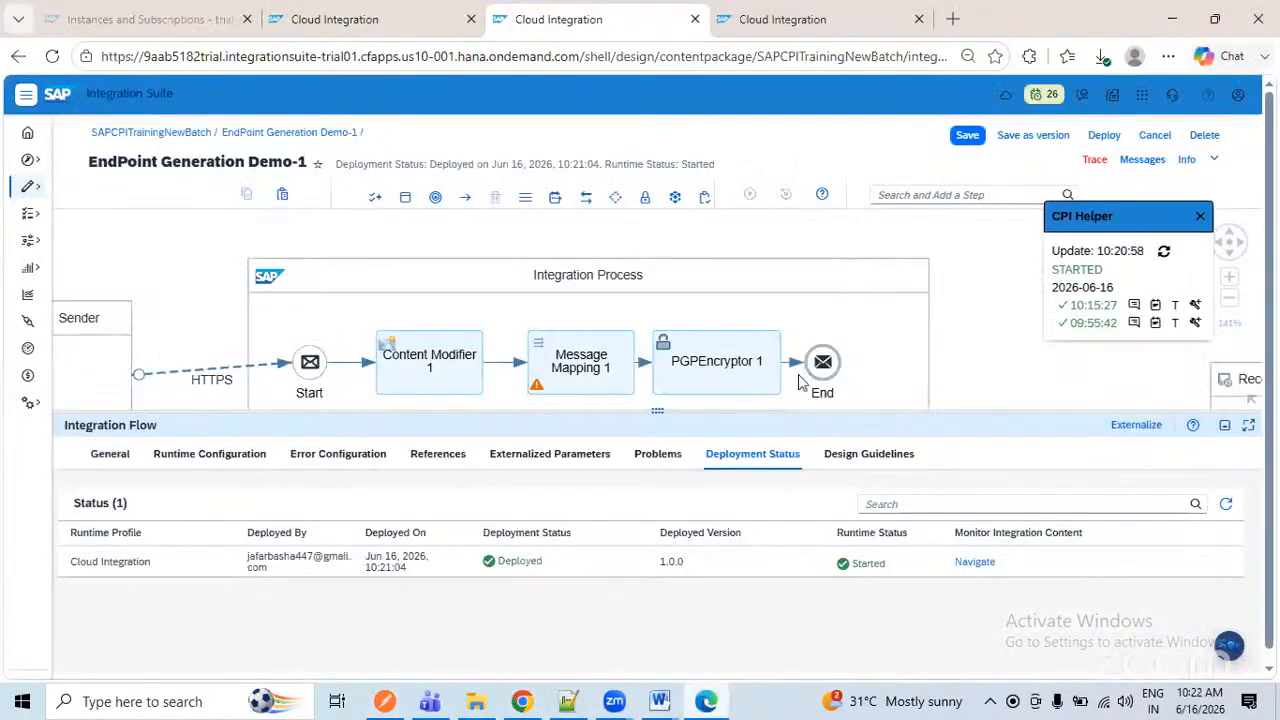
{"action": "left_click_drag", "start_coordinate": [777, 412], "coordinate": [777, 547]}
{"action": "left_click", "coordinate": [928, 376]}
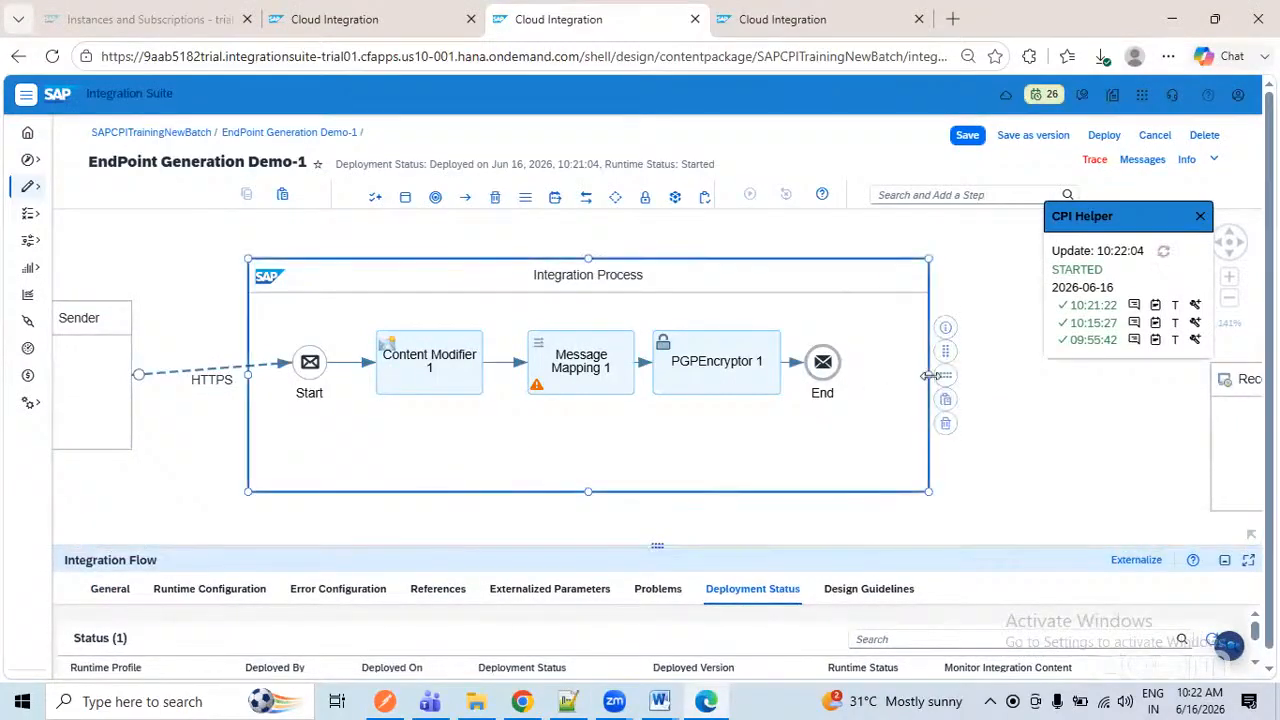
{"action": "left_click_drag", "start_coordinate": [948, 376], "coordinate": [1020, 376]}
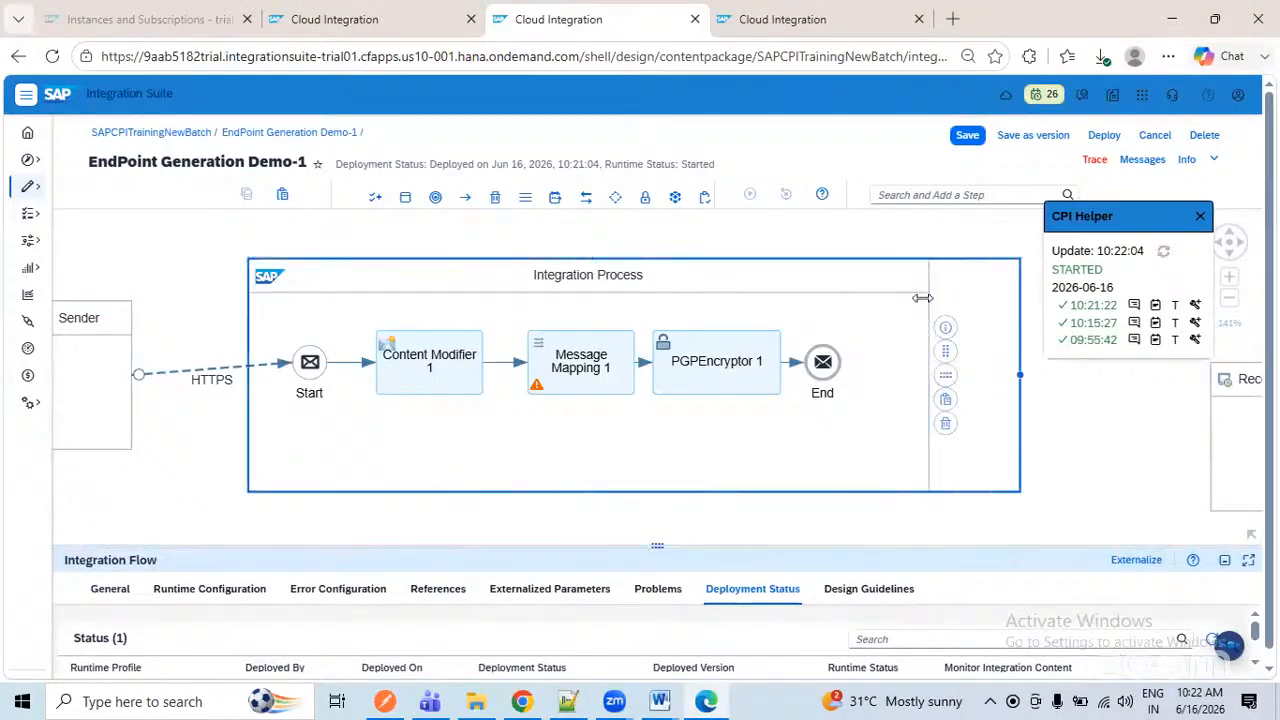
- Open the message processing monitor for all artifacts of the past hour in the other Cloud Integration browser tab
{"action": "left_click", "coordinate": [797, 38]}
{"action": "left_click", "coordinate": [92, 285]}
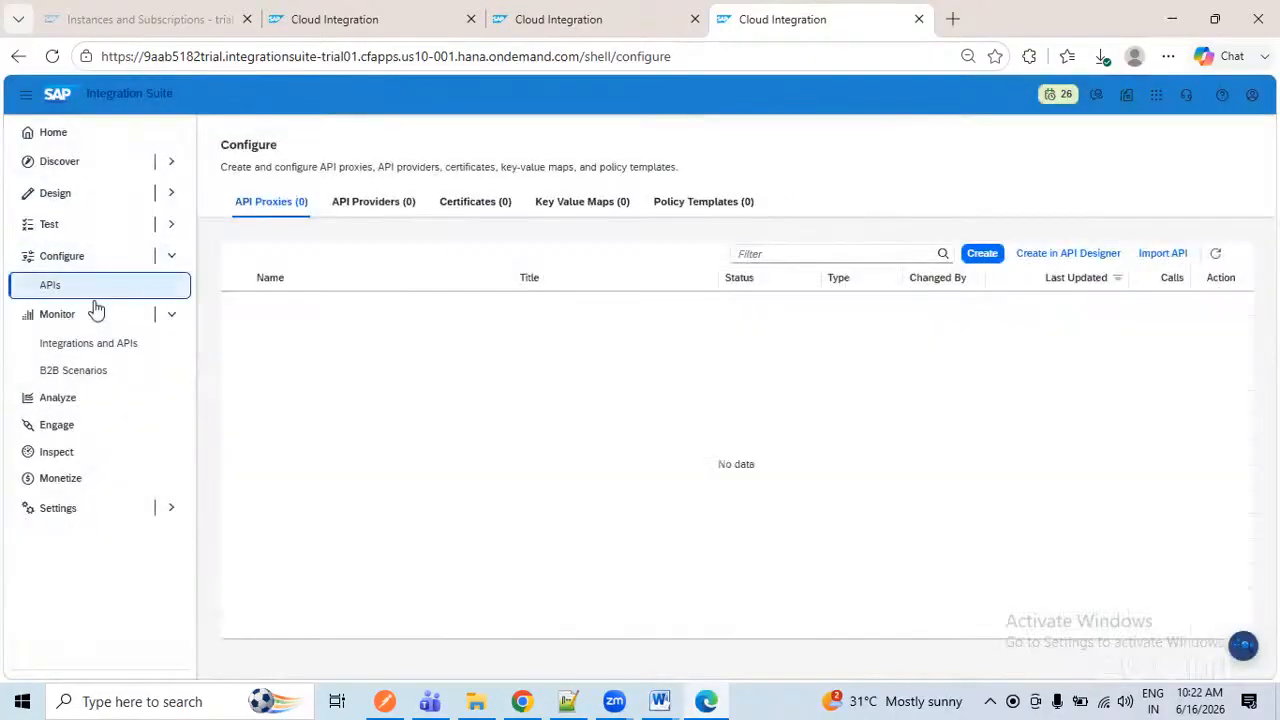
{"action": "left_click", "coordinate": [94, 344]}
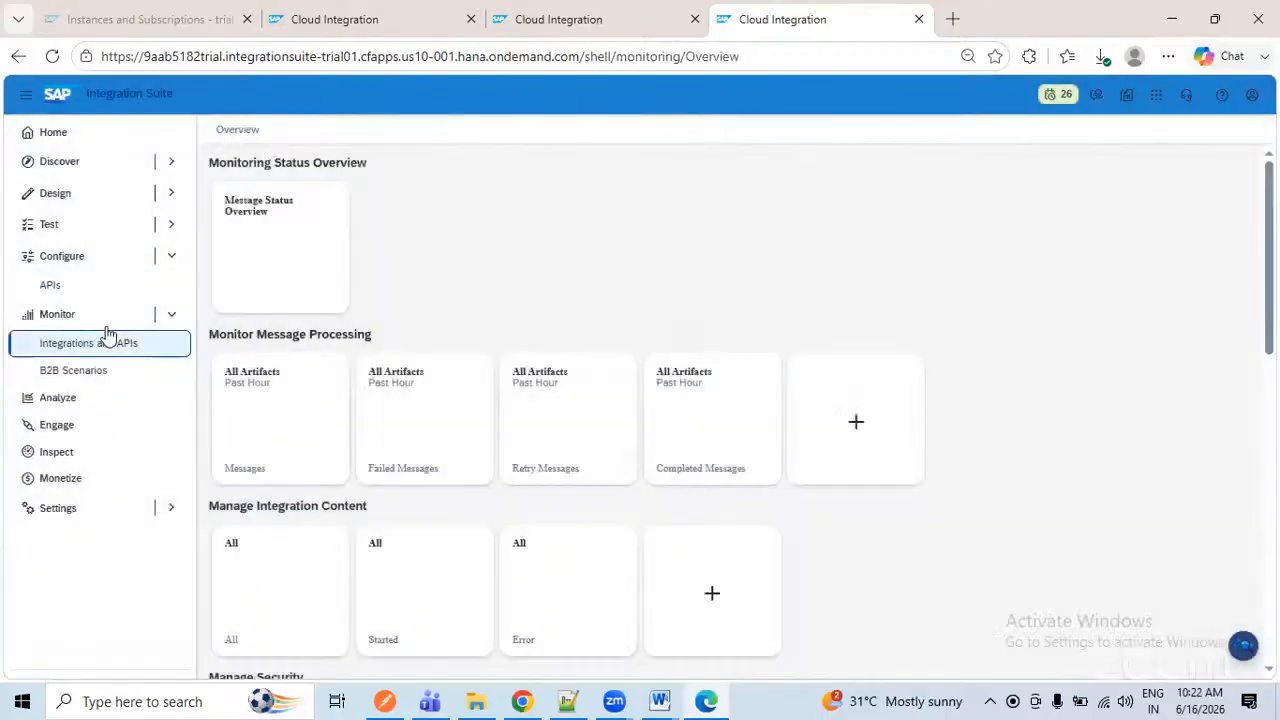
{"action": "left_click", "coordinate": [264, 437]}
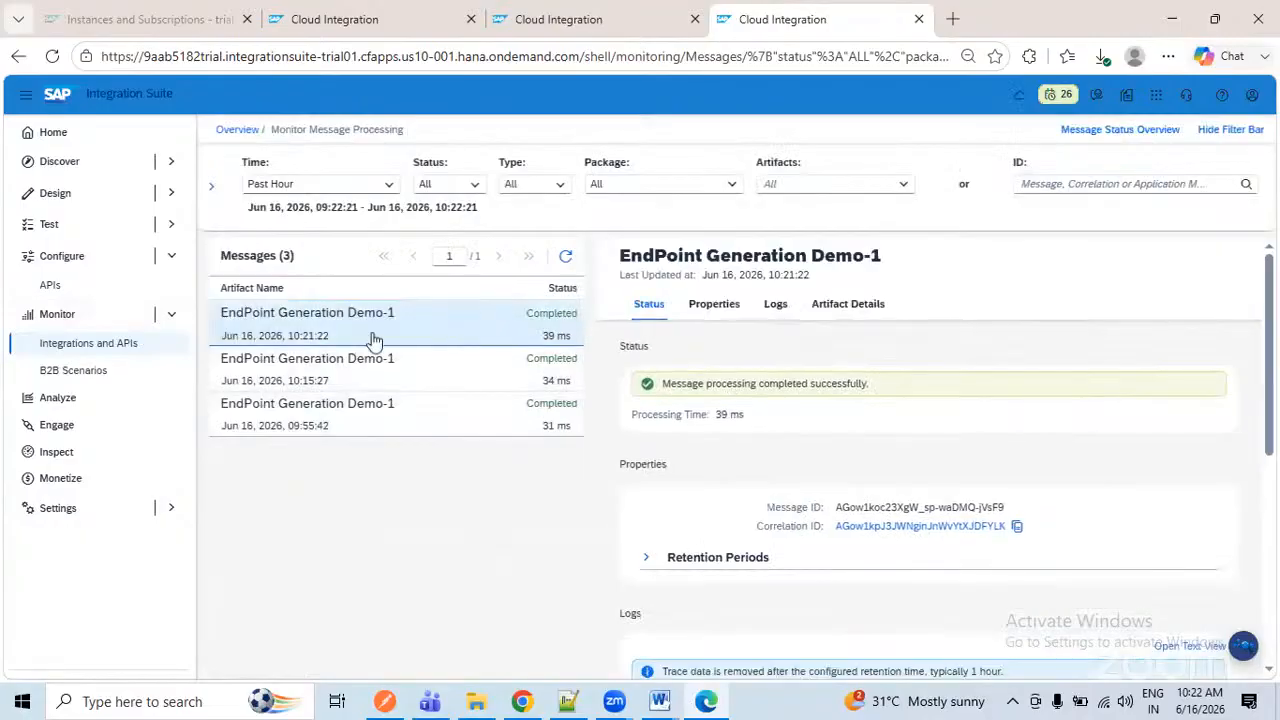
- Review the time and status filter options and the status, logs and artifact details of the latest EndPoint Generation Demo-1 message
{"action": "left_click", "coordinate": [364, 186]}
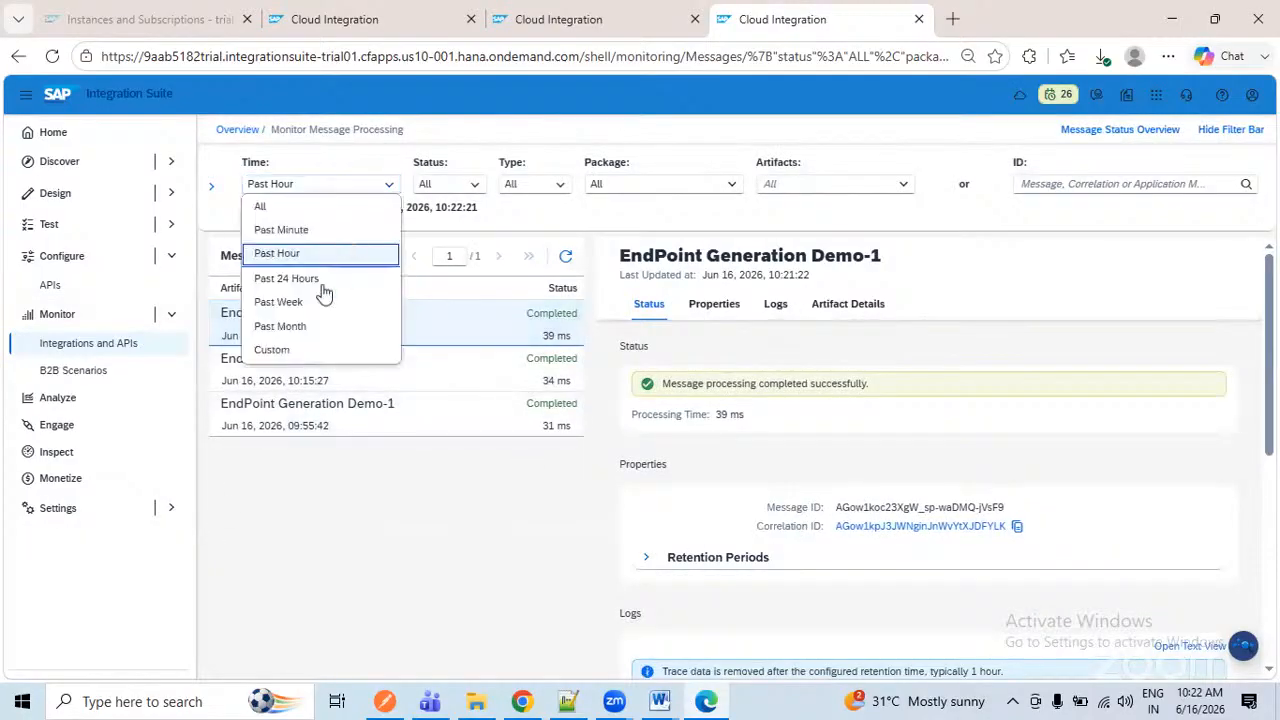
{"action": "left_click", "coordinate": [468, 188]}
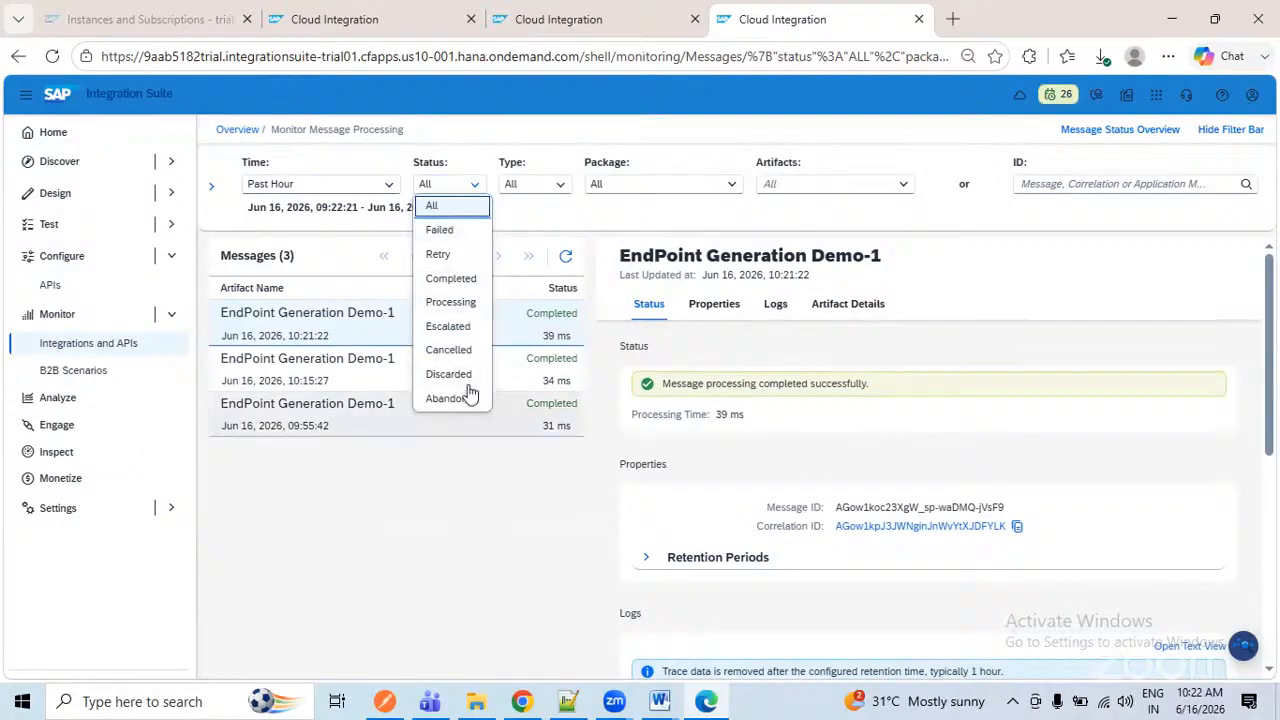
{"action": "left_click", "coordinate": [478, 518]}
{"action": "scroll", "coordinate": [826, 480], "scroll_direction": "down", "scroll_amount": 3}
{"action": "scroll", "coordinate": [828, 480], "scroll_direction": "down", "scroll_amount": 3}
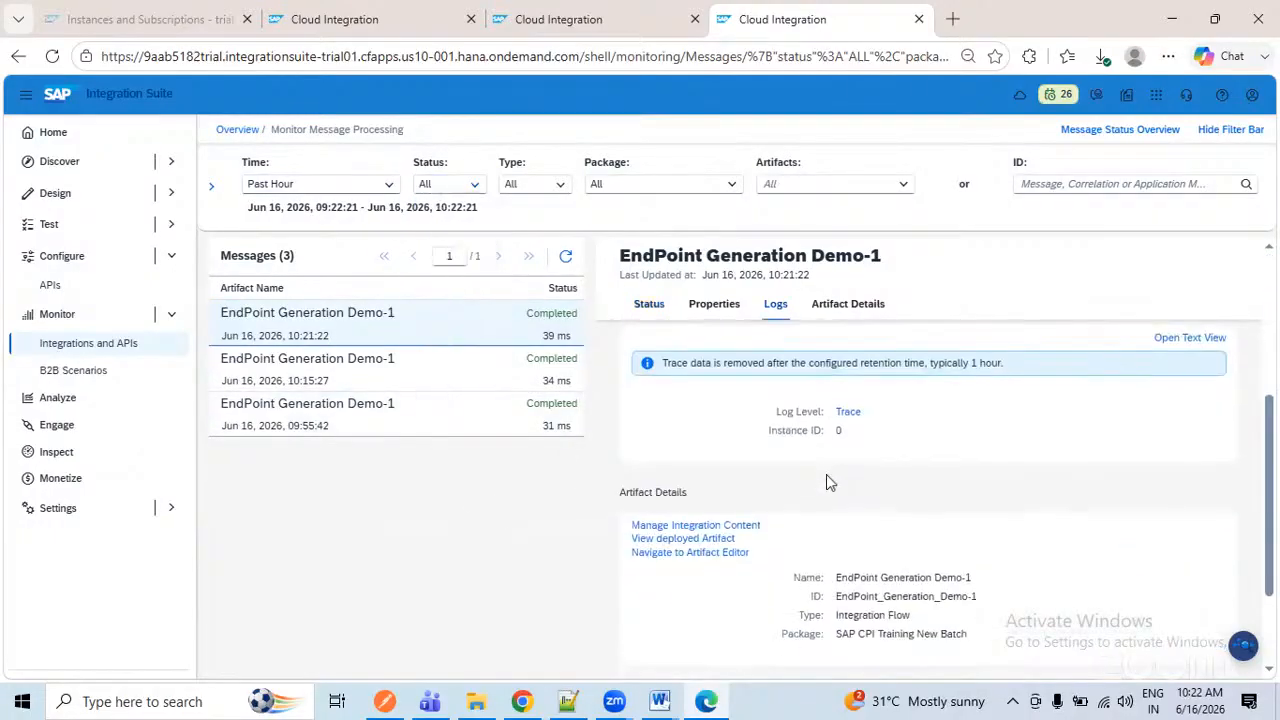
{"action": "scroll", "coordinate": [828, 480], "scroll_direction": "up", "scroll_amount": 10}
{"action": "left_click", "coordinate": [858, 310]}
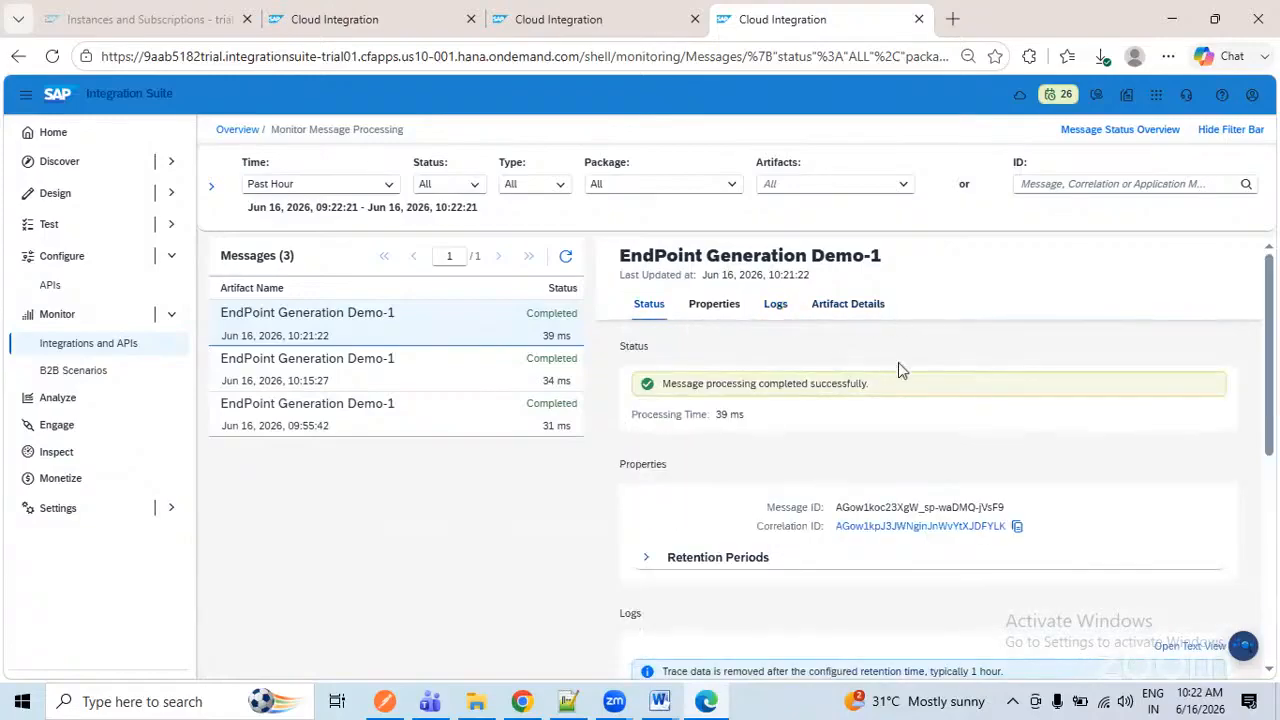
{"action": "scroll", "coordinate": [623, 434], "scroll_direction": "up", "scroll_amount": 5}
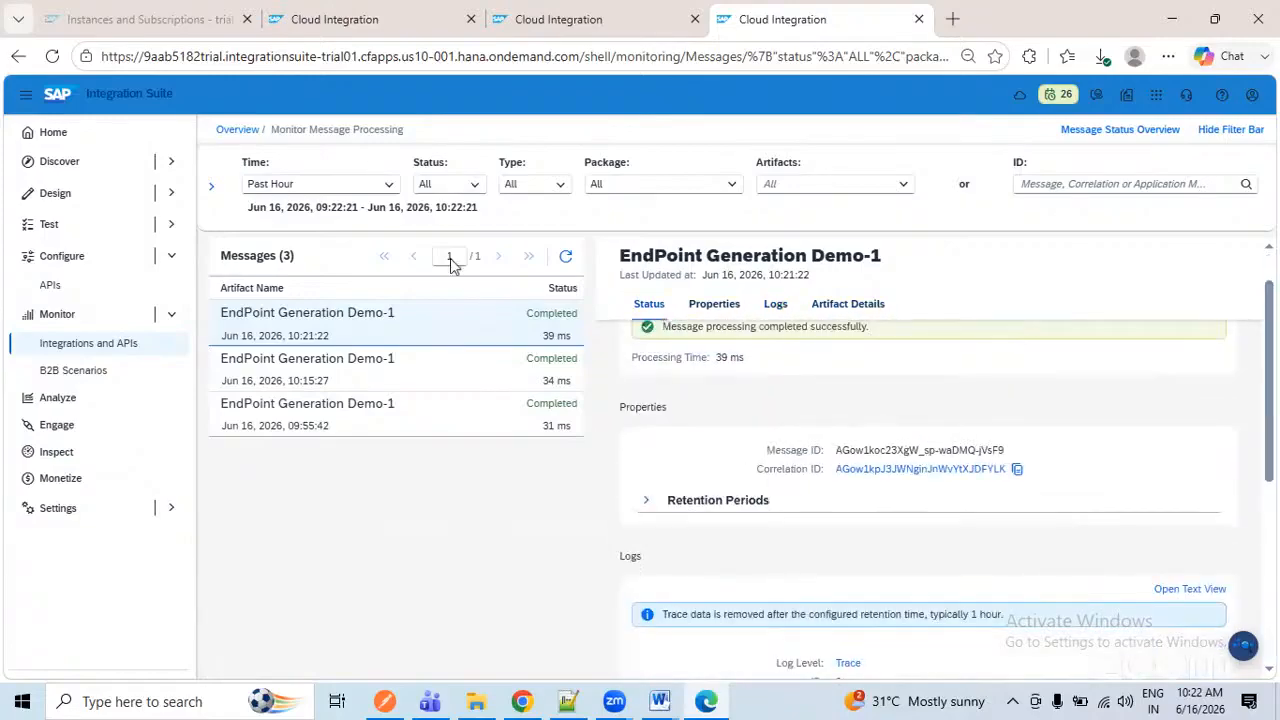
- Return to the EndPoint Generation Demo-1 flow and move the End event farther away from PGPEncryptor 1
{"action": "left_click", "coordinate": [423, 19]}
{"action": "left_click", "coordinate": [527, 19]}
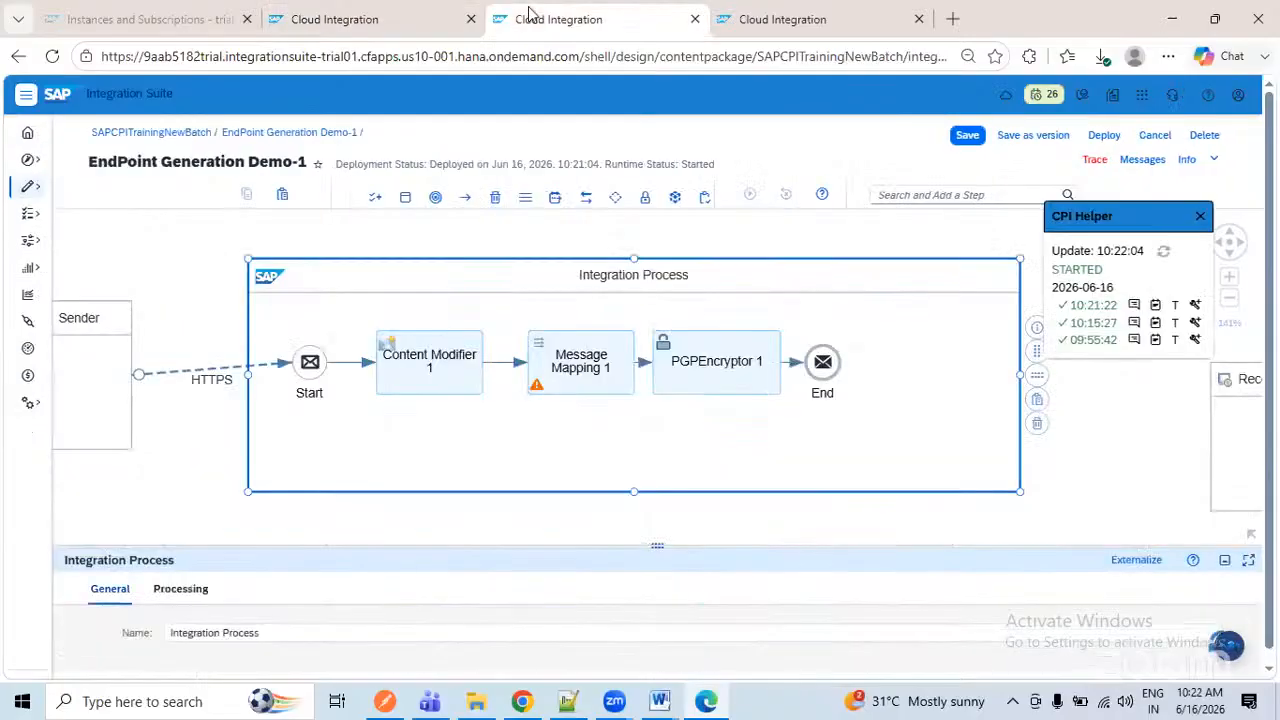
{"action": "left_click_drag", "start_coordinate": [822, 362], "coordinate": [960, 366]}
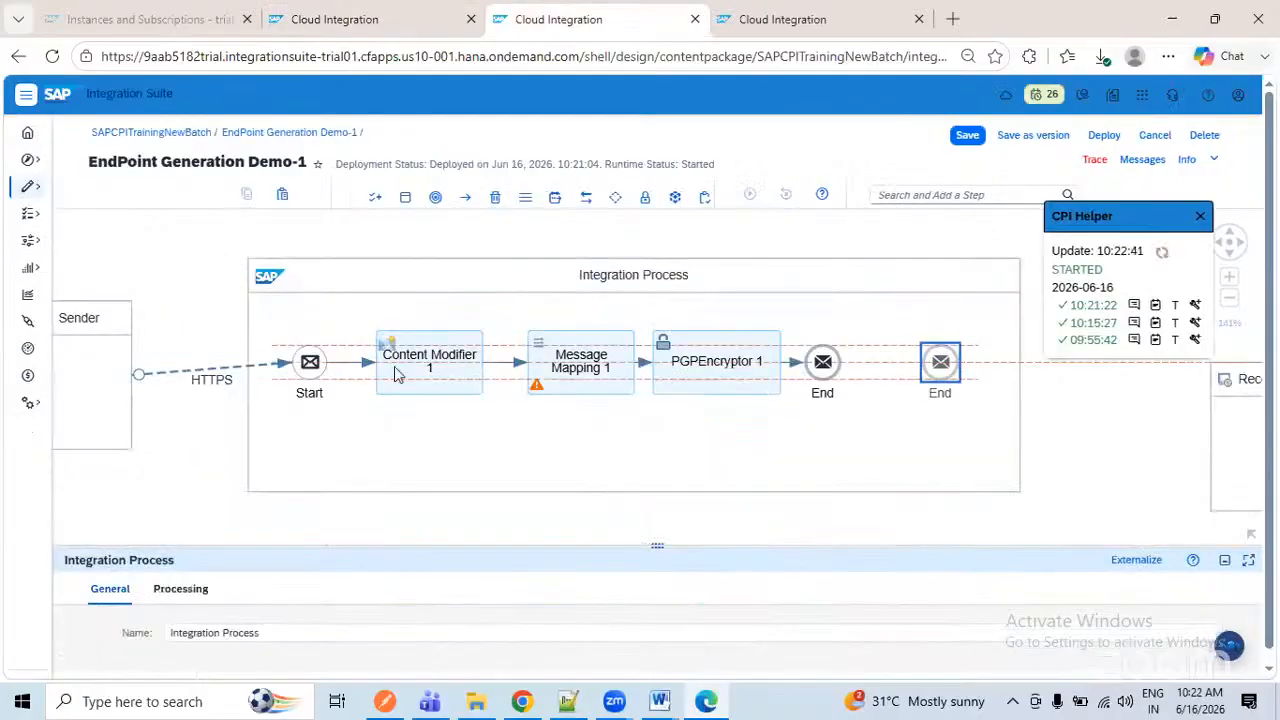
- Insert a Groovy Script step from the transformation steps between PGPEncryptor 1 and the End event
{"action": "left_click", "coordinate": [417, 368]}
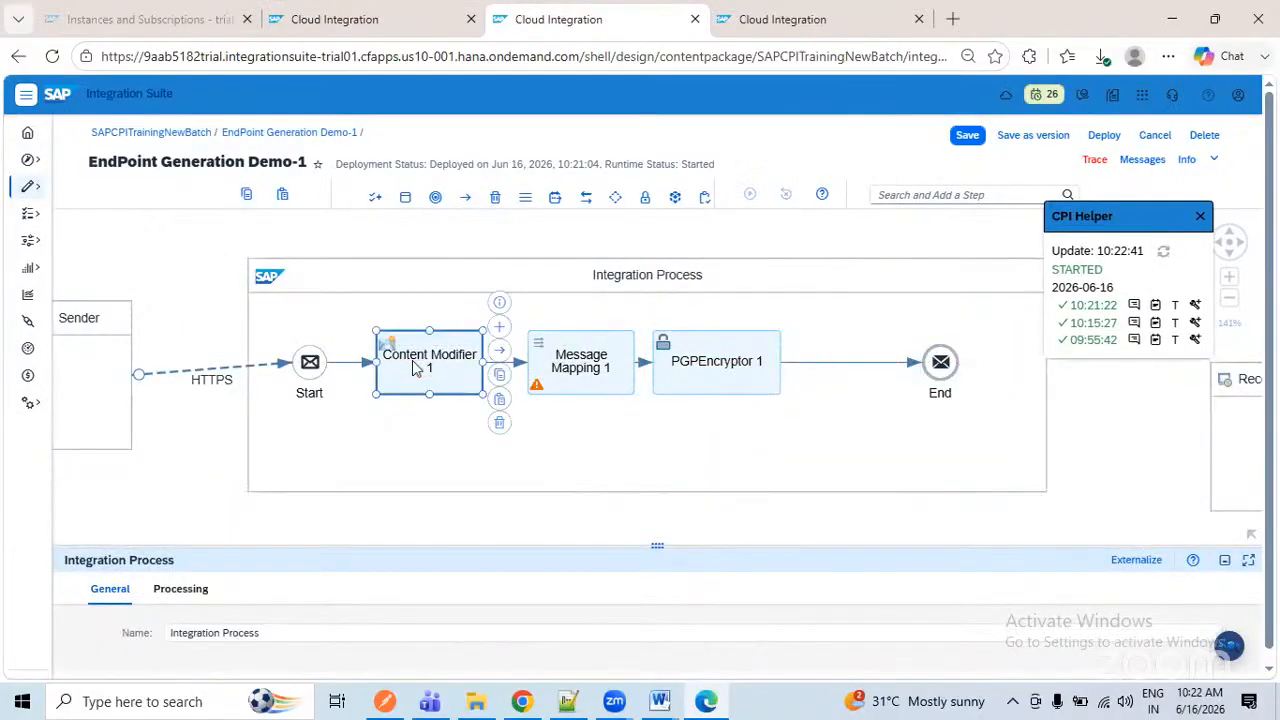
{"action": "left_click", "coordinate": [555, 197]}
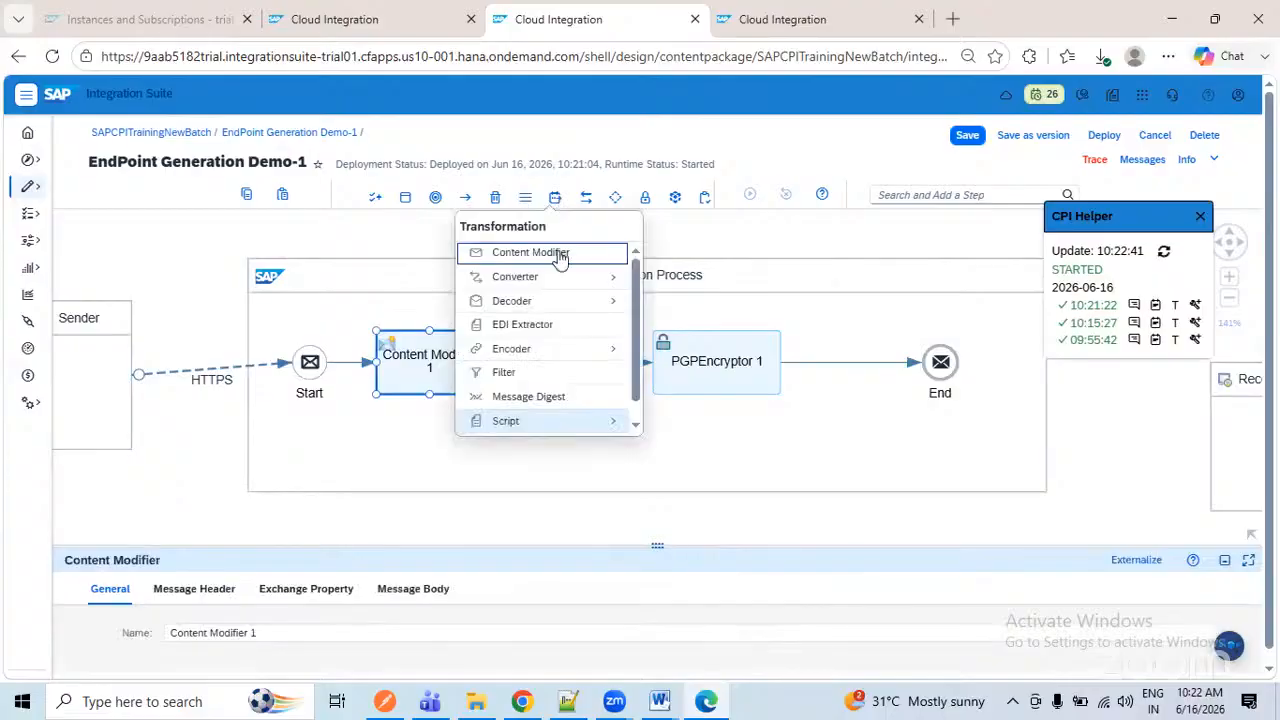
{"action": "left_click", "coordinate": [520, 421]}
{"action": "left_click", "coordinate": [558, 254]}
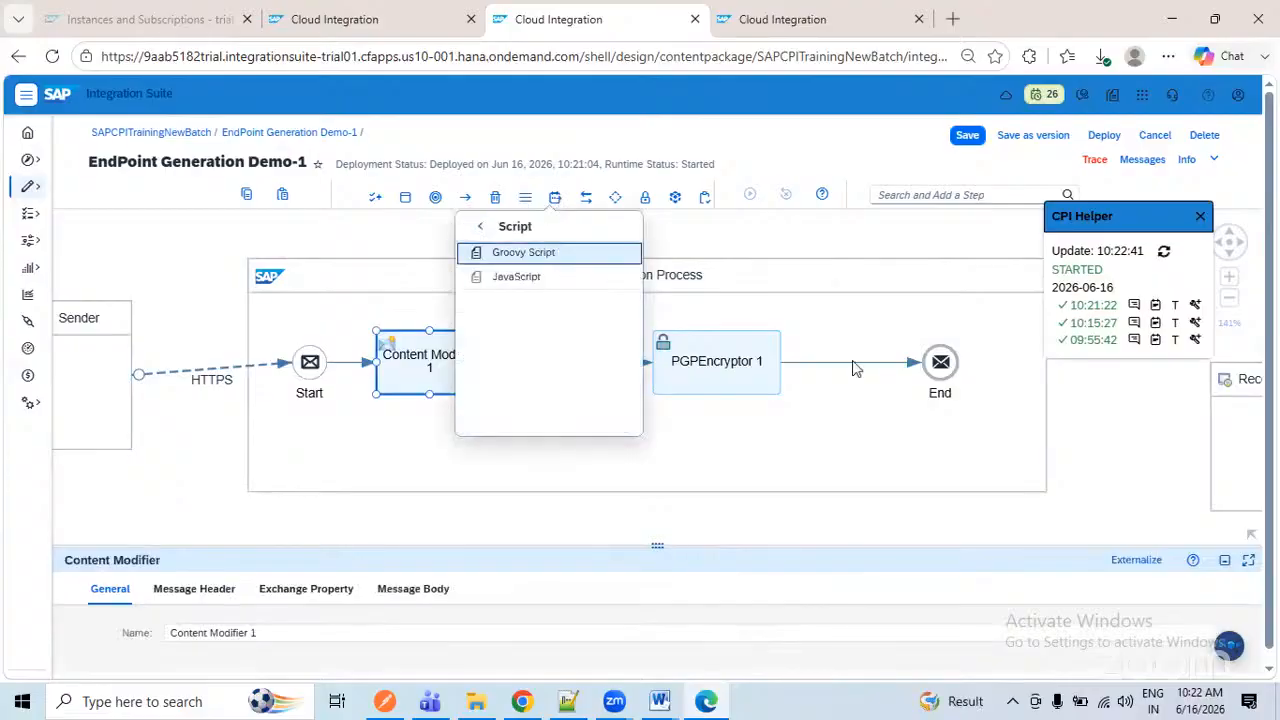
{"action": "left_click", "coordinate": [860, 362]}
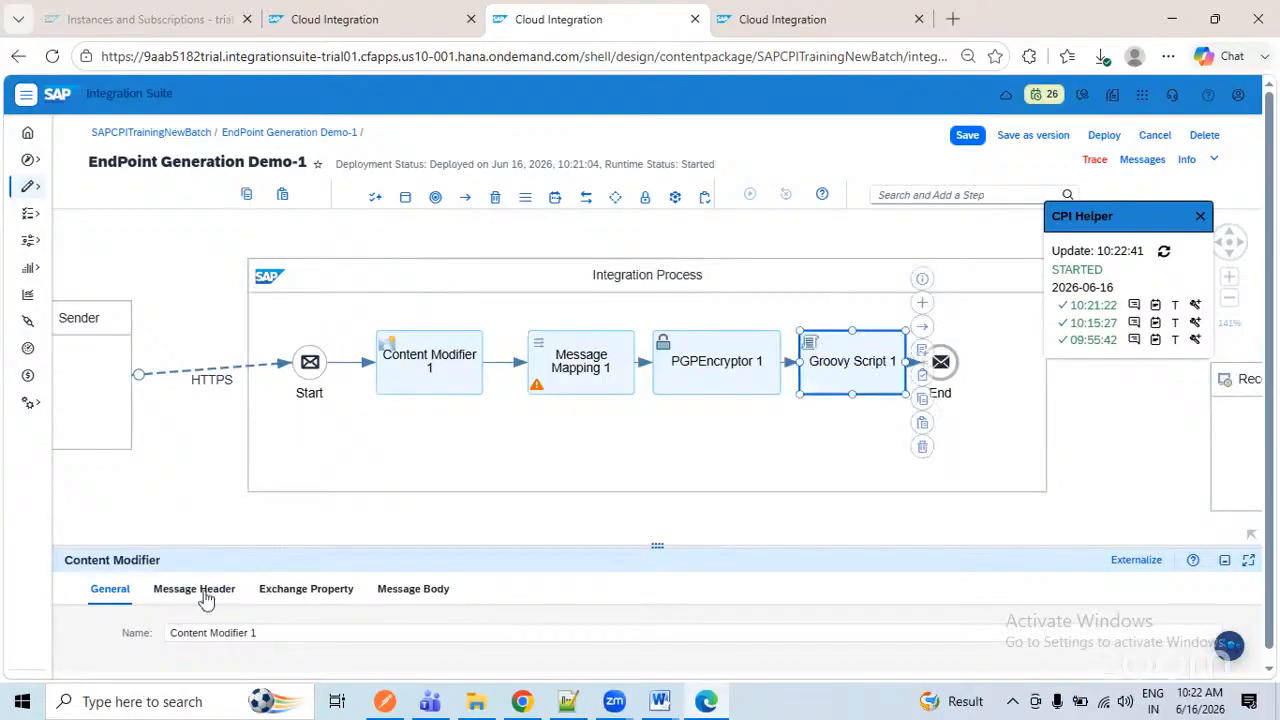
- Download the LogPayload Groovy script from the references of the SAP CPI Demo 1 flow
{"action": "key", "text": "ctrl+Page_Up"}
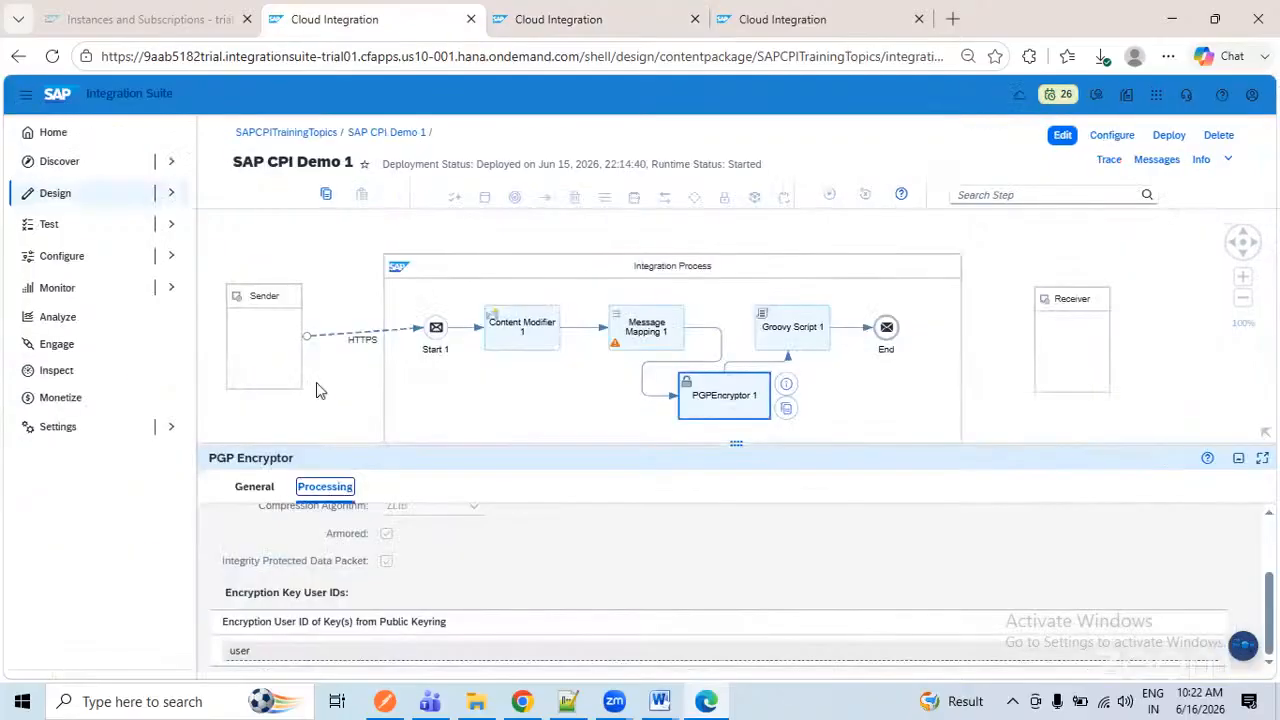
{"action": "left_click", "coordinate": [757, 366]}
{"action": "left_click", "coordinate": [795, 368]}
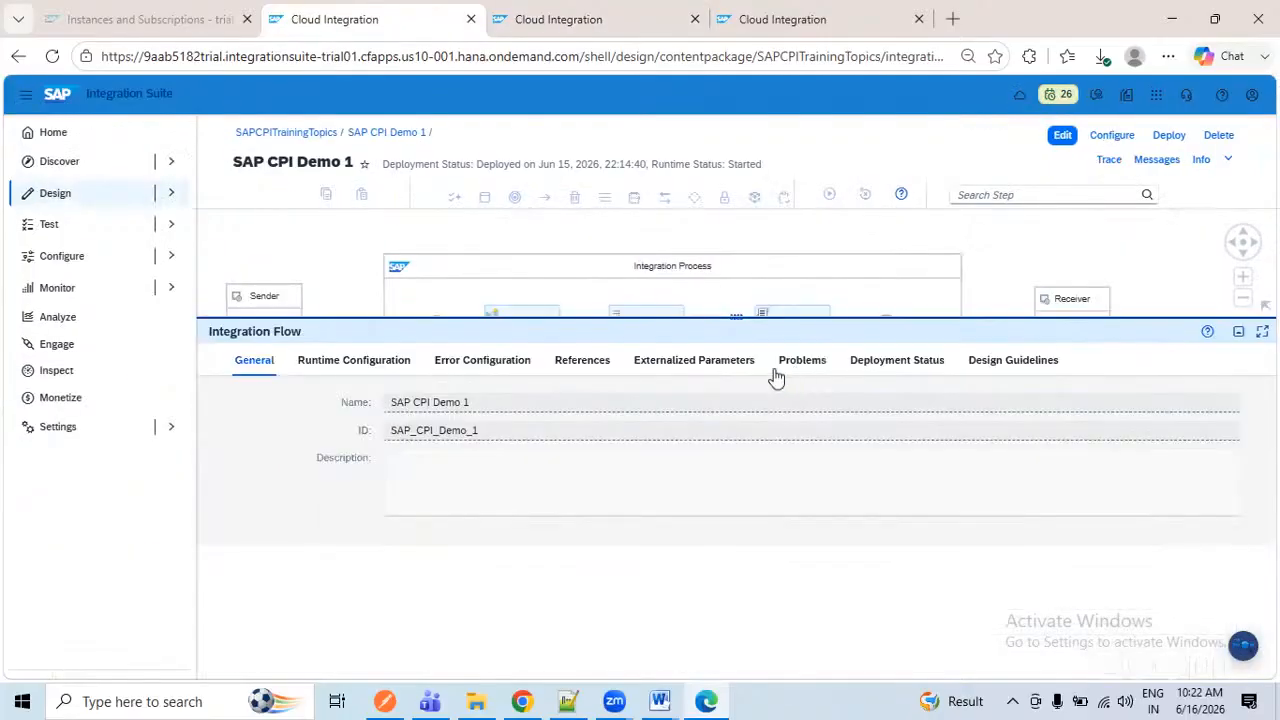
{"action": "left_click", "coordinate": [852, 366]}
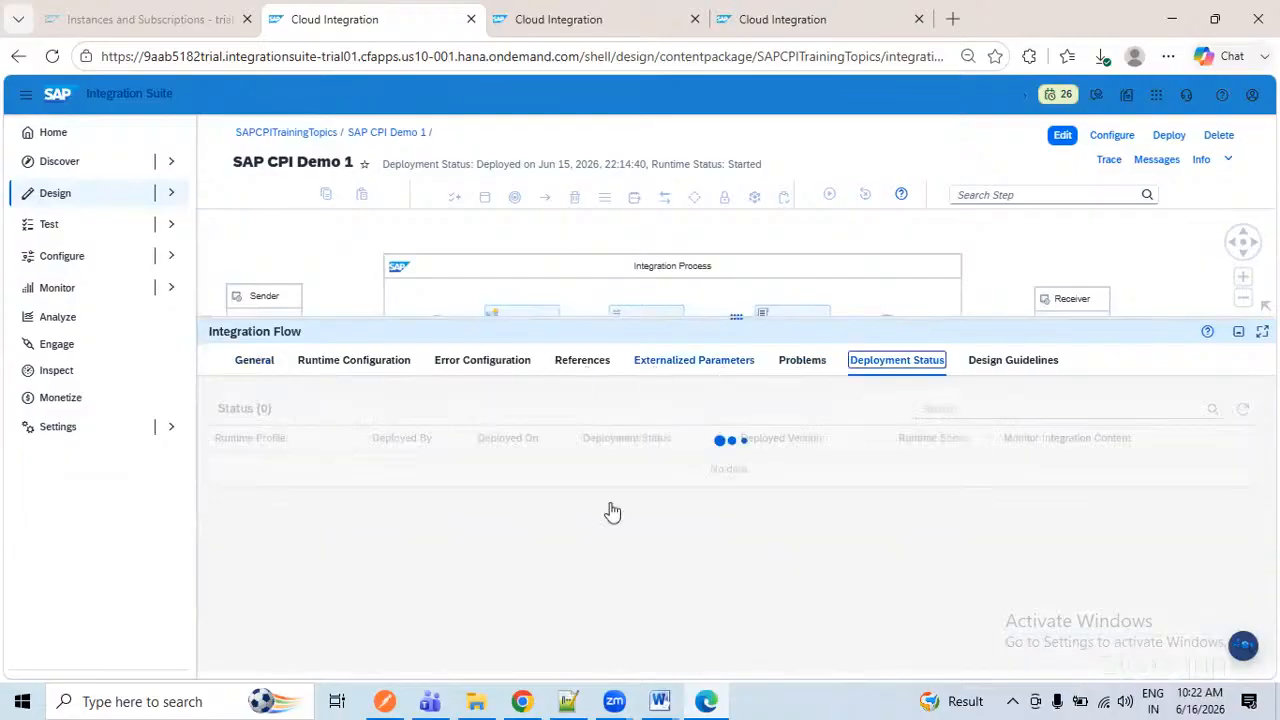
{"action": "left_click", "coordinate": [582, 362]}
{"action": "scroll", "coordinate": [985, 578], "scroll_direction": "down", "scroll_amount": 2}
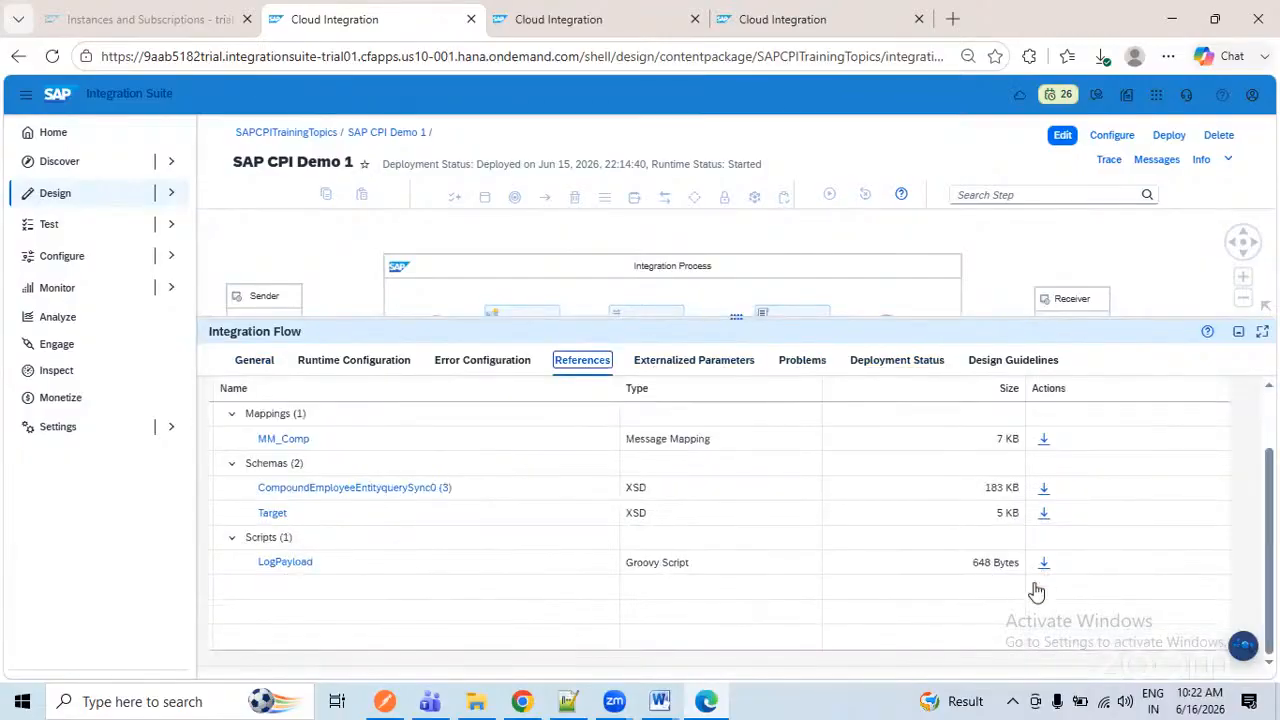
{"action": "left_click", "coordinate": [658, 424]}
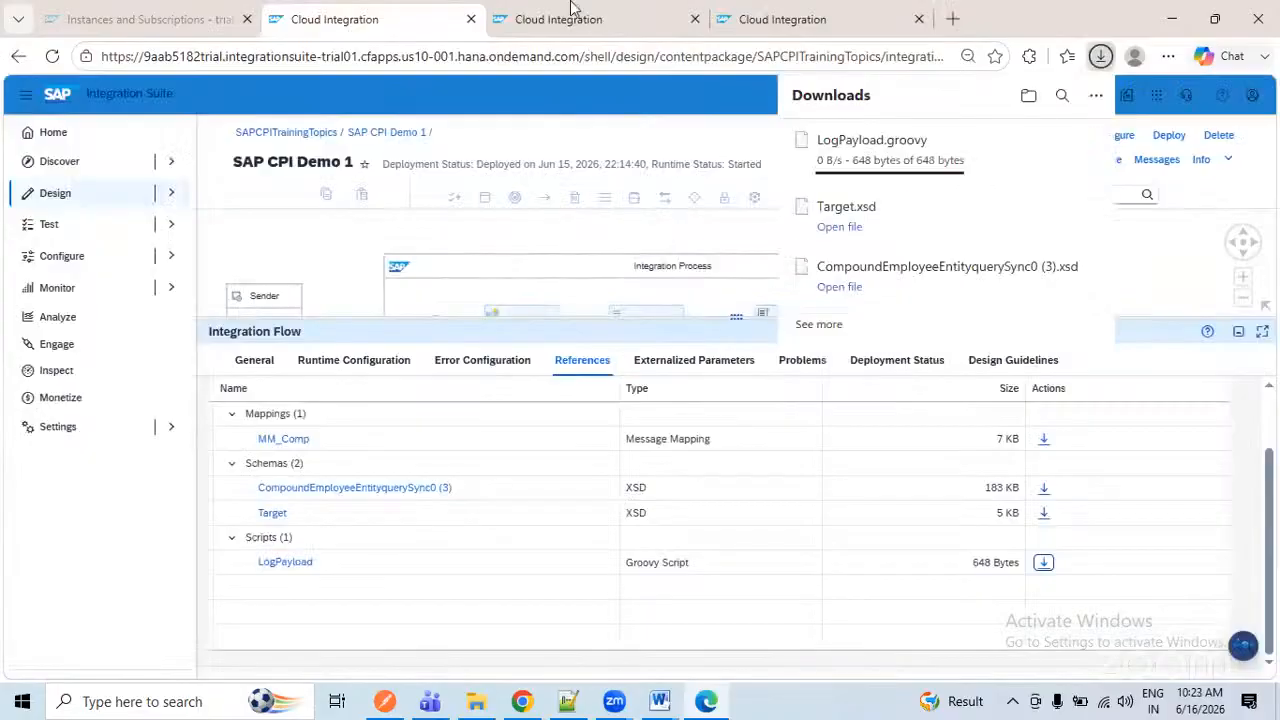
- Return to the EndPoint Generation Demo-1 flow, upload LogPayload.groovy as the script file of Groovy Script 1, and apply the script
{"action": "left_click", "coordinate": [672, 22]}
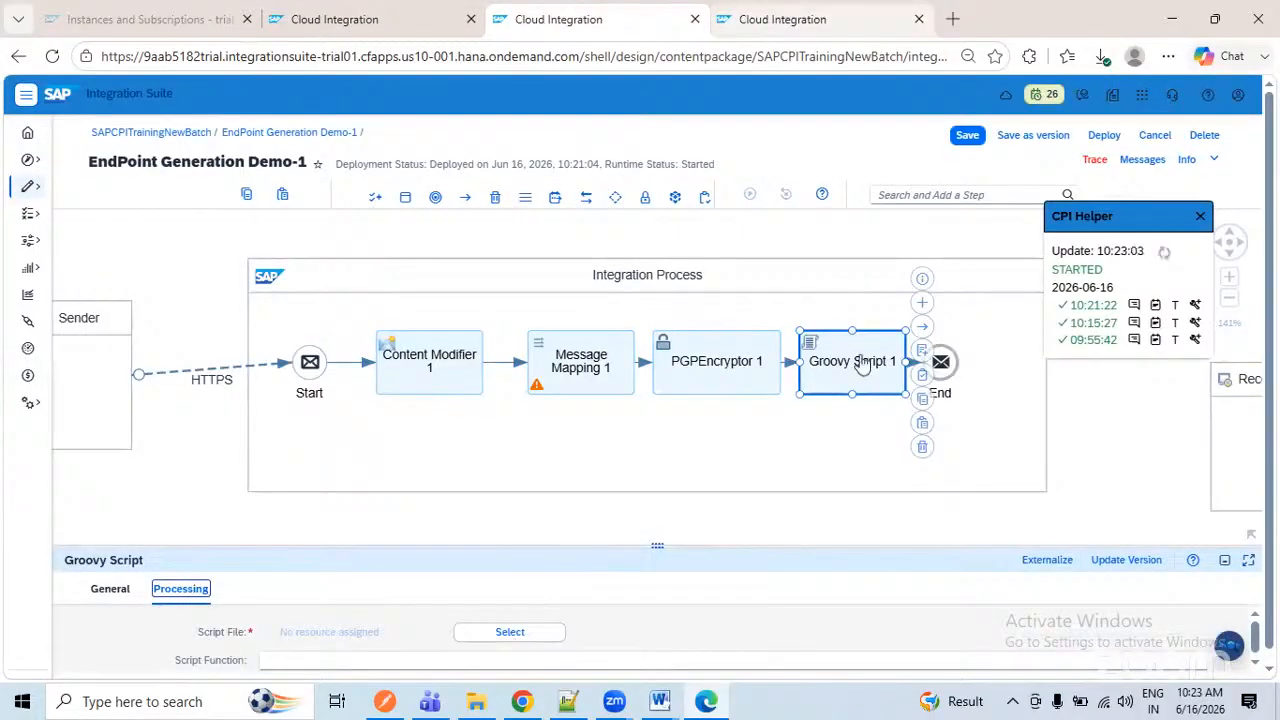
{"action": "left_click", "coordinate": [510, 633]}
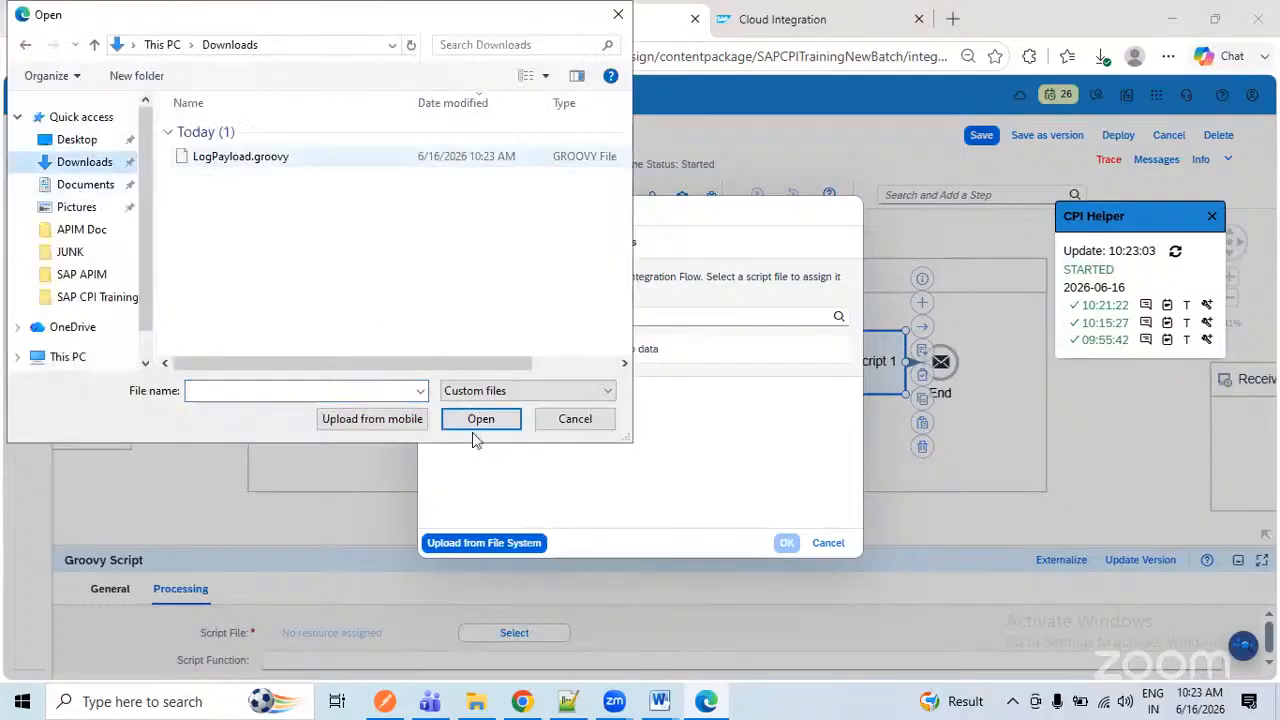
{"action": "left_click", "coordinate": [480, 420]}
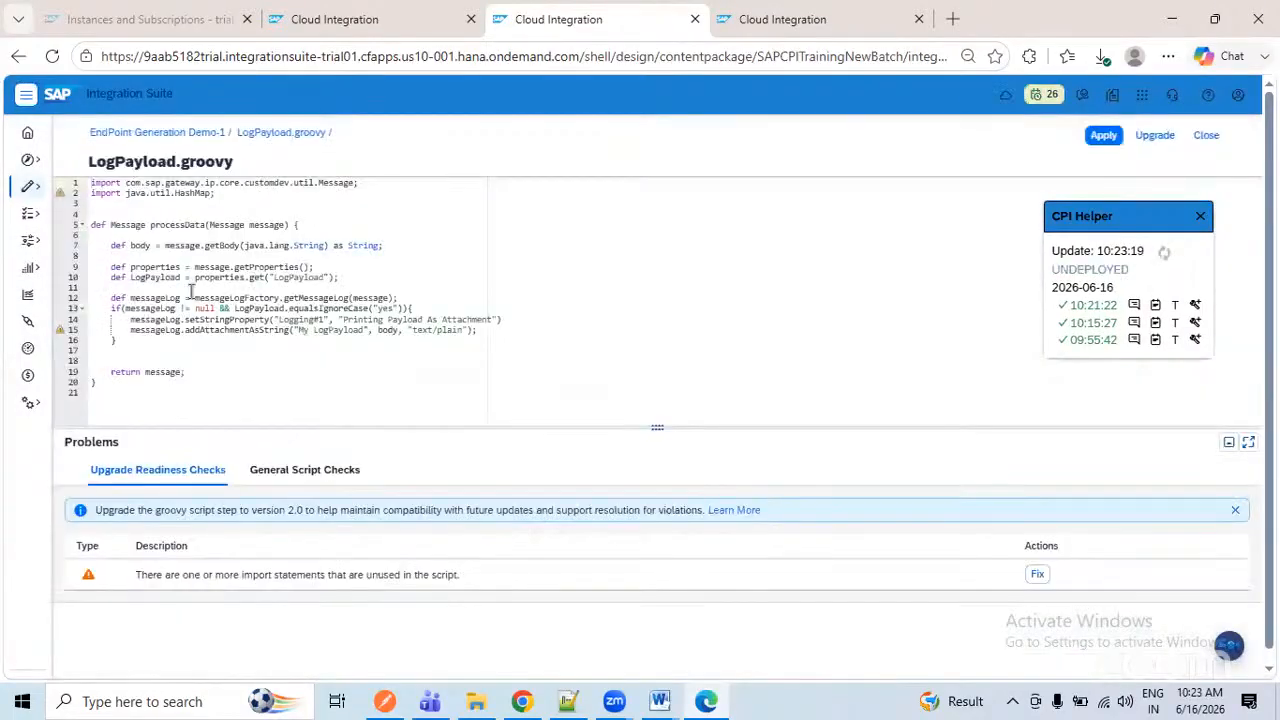
{"action": "double_click", "coordinate": [298, 278]}
{"action": "left_click", "coordinate": [1096, 138]}
{"action": "left_click", "coordinate": [836, 408]}
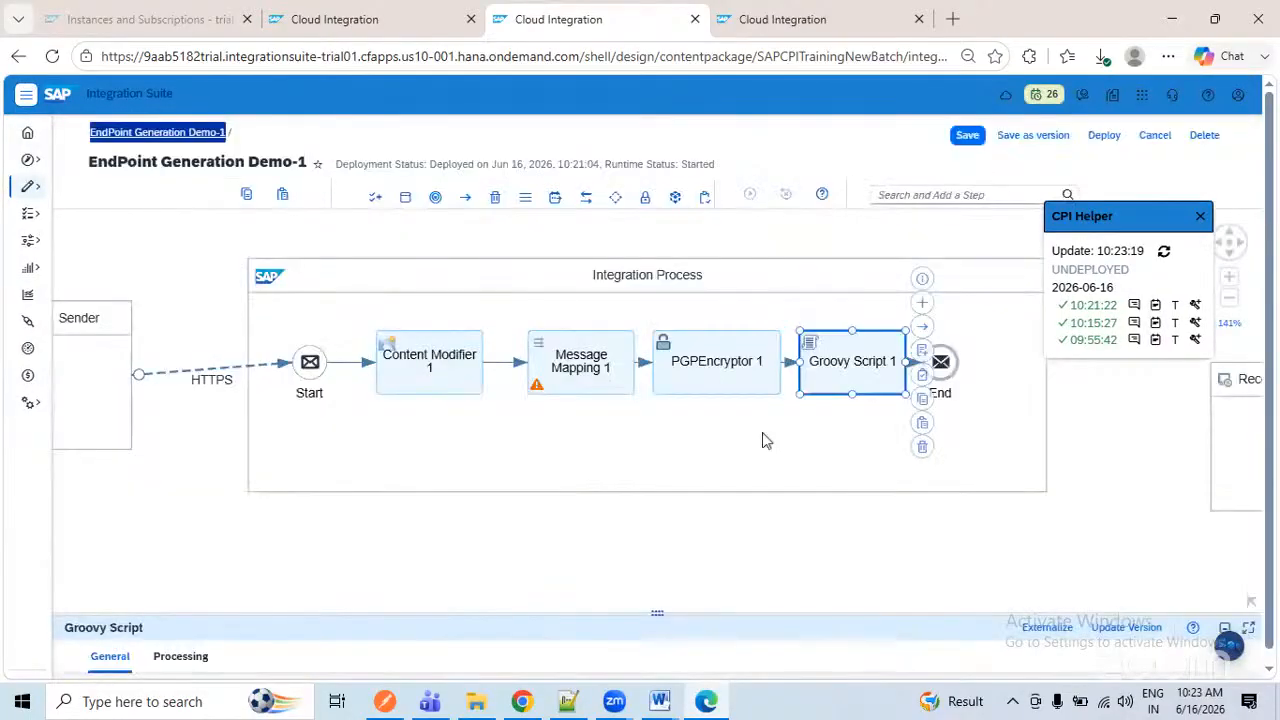
- Add an exchange property LogPayload to Content Modifier 1 with action Create, source type Constant and source value yes
{"action": "left_click", "coordinate": [415, 375]}
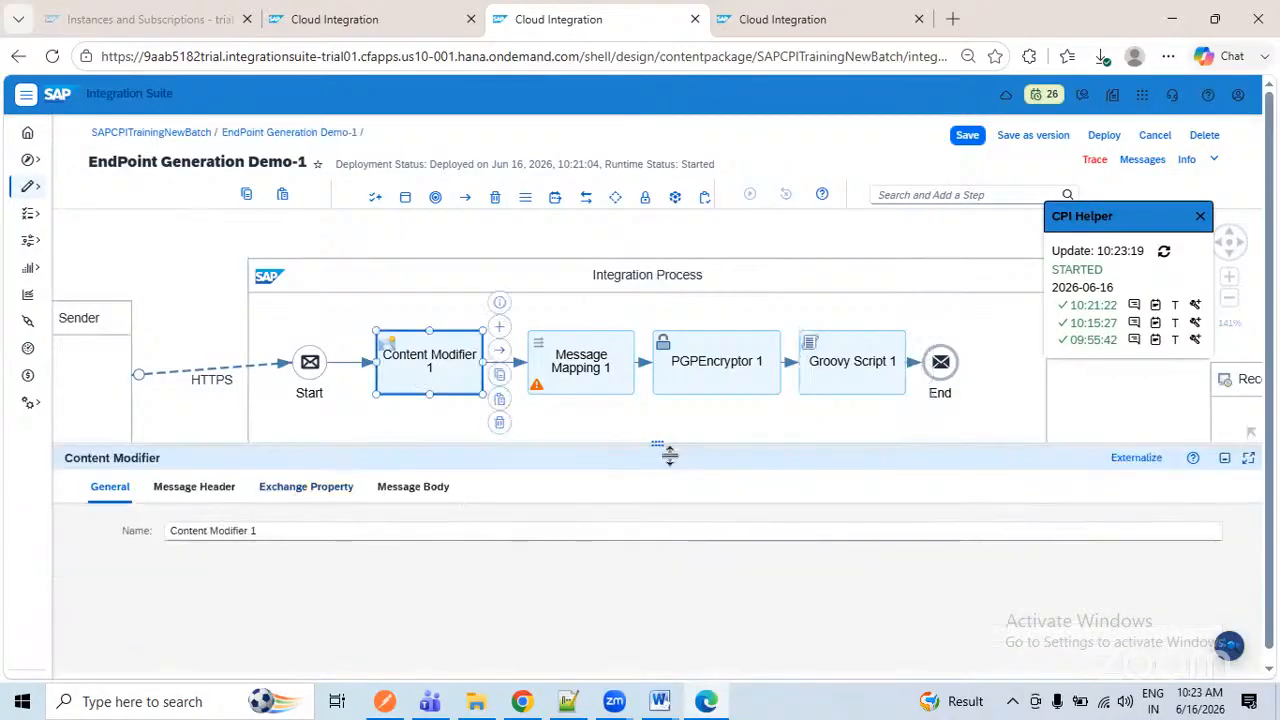
{"action": "left_click_drag", "start_coordinate": [666, 448], "coordinate": [669, 455]}
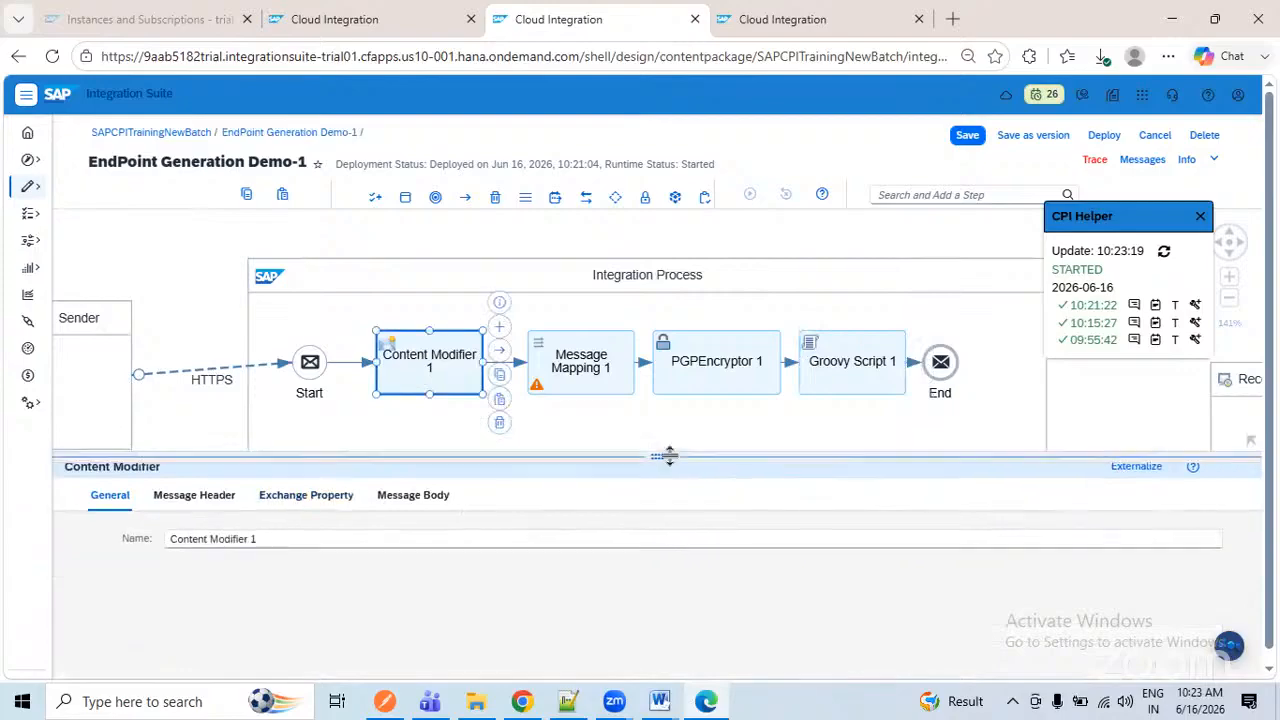
{"action": "left_click", "coordinate": [340, 496]}
{"action": "left_click", "coordinate": [1001, 542]}
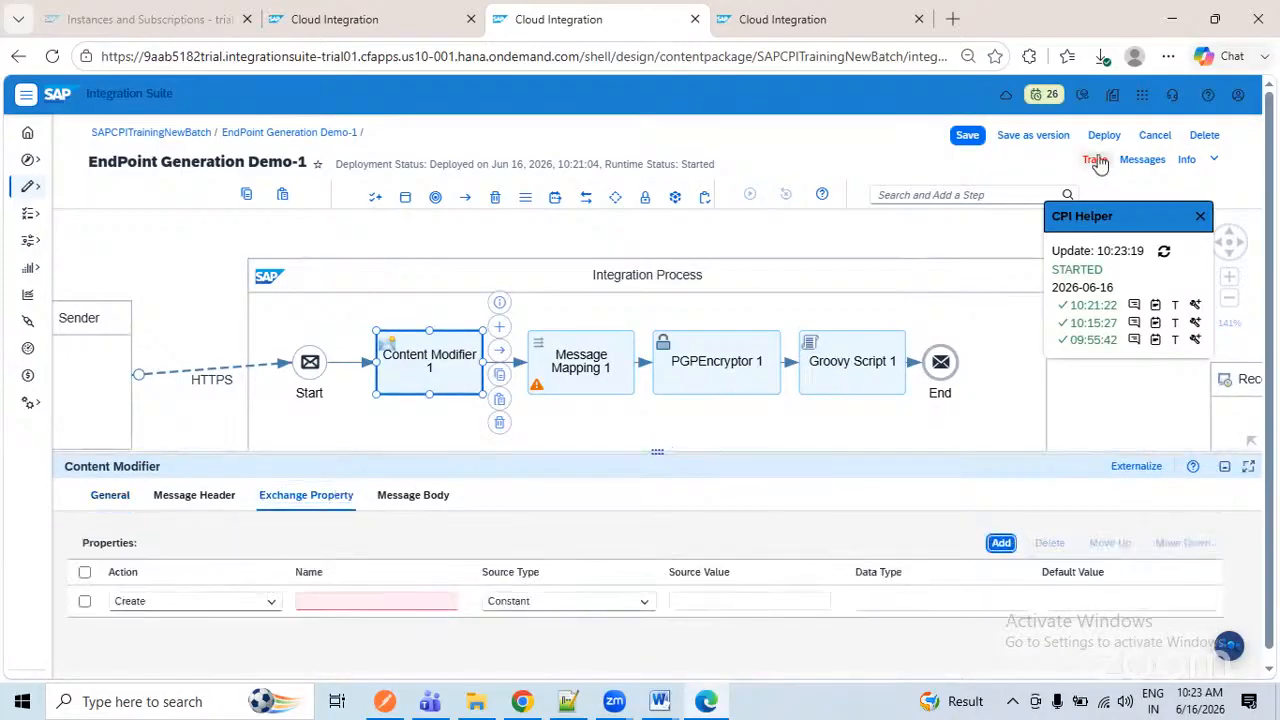
{"action": "left_click", "coordinate": [433, 606]}
{"action": "type", "text": "LogPayload"}
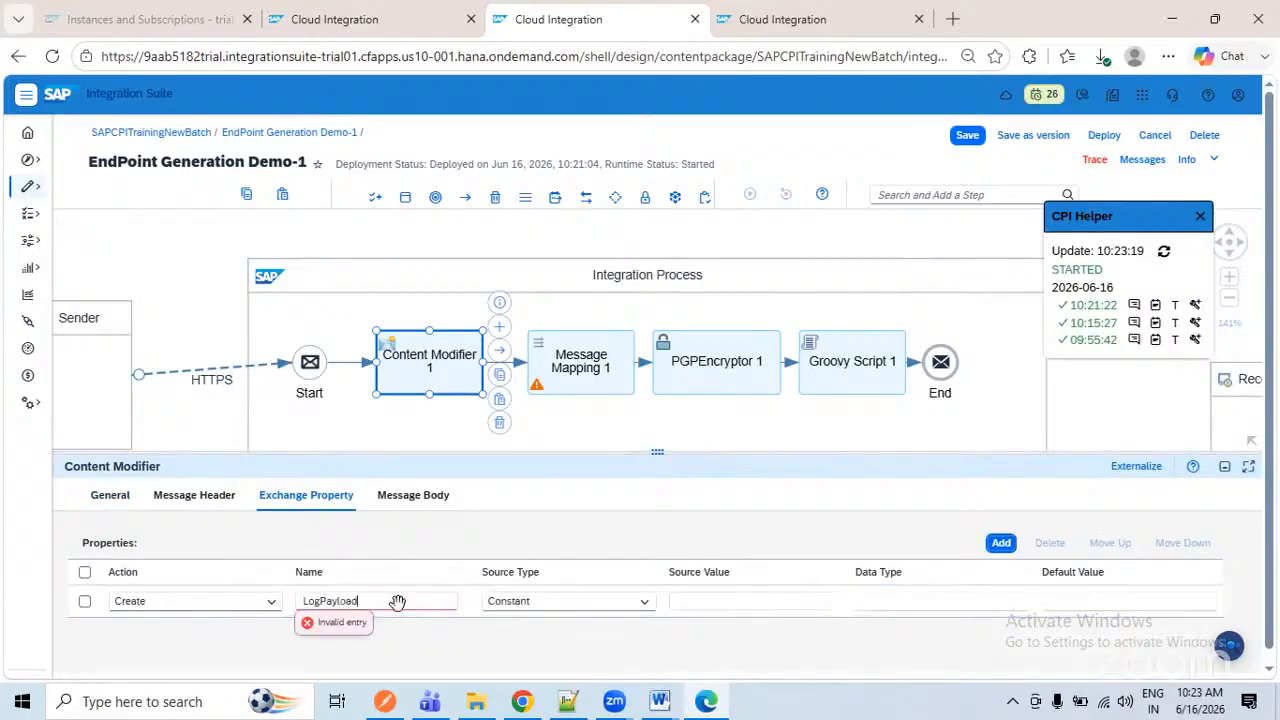
{"action": "left_click", "coordinate": [703, 602]}
{"action": "type", "text": "yes"}
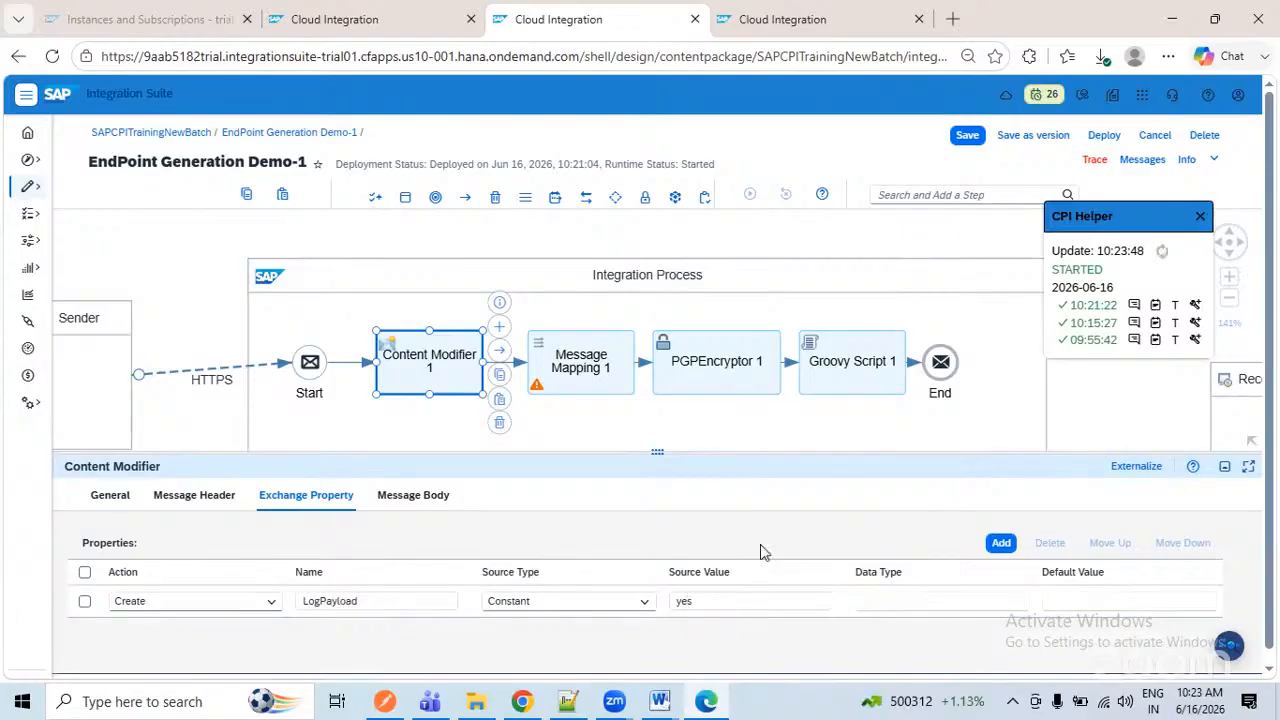
{"action": "left_click_drag", "start_coordinate": [708, 460], "coordinate": [716, 548]}
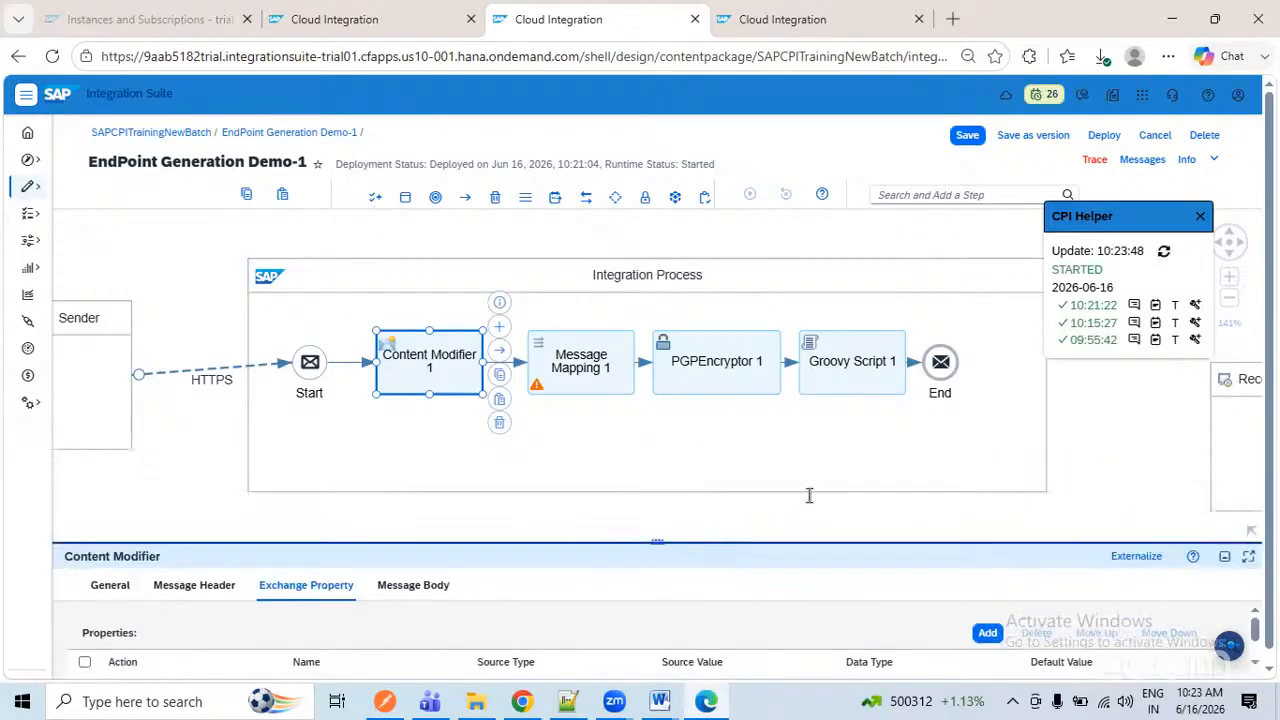
- Review the properties, logs and artifact details of the latest EndPoint Generation Demo-1 message in message monitoring
{"action": "key", "text": "ctrl+Tab"}
{"action": "scroll", "coordinate": [843, 566], "scroll_direction": "up", "scroll_amount": 1}
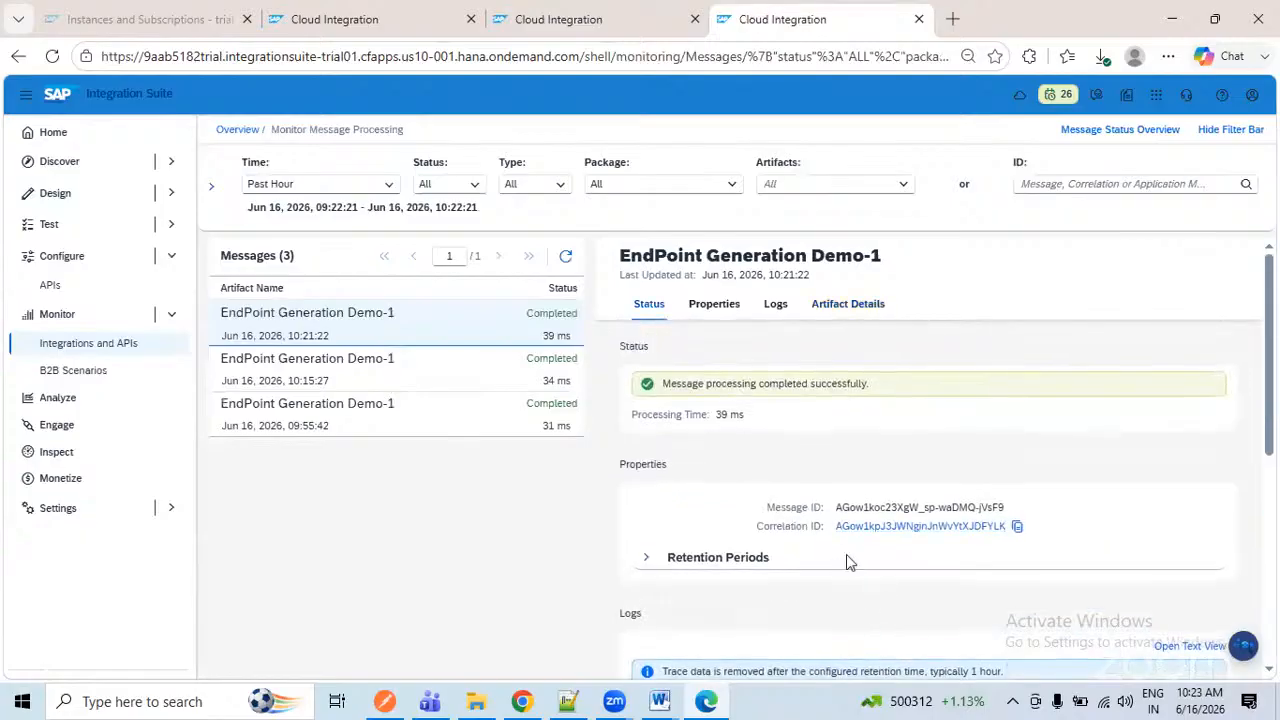
{"action": "scroll", "coordinate": [830, 540], "scroll_direction": "down", "scroll_amount": 3}
{"action": "scroll", "coordinate": [915, 555], "scroll_direction": "down", "scroll_amount": 2}
{"action": "scroll", "coordinate": [912, 566], "scroll_direction": "up", "scroll_amount": 5}
{"action": "scroll", "coordinate": [908, 560], "scroll_direction": "down", "scroll_amount": 3}
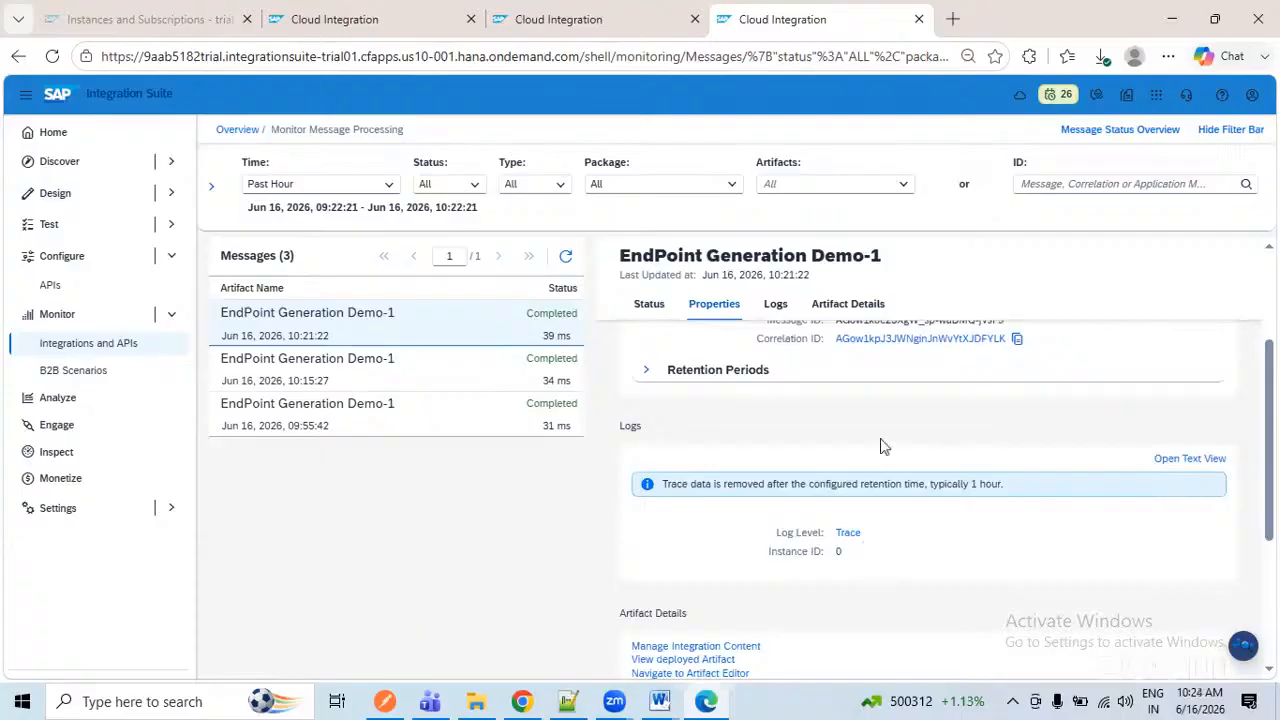
- Save and deploy the EndPoint Generation Demo-1 flow on the Cloud Integration runtime profile and check its deployment status
{"action": "left_click", "coordinate": [523, 22]}
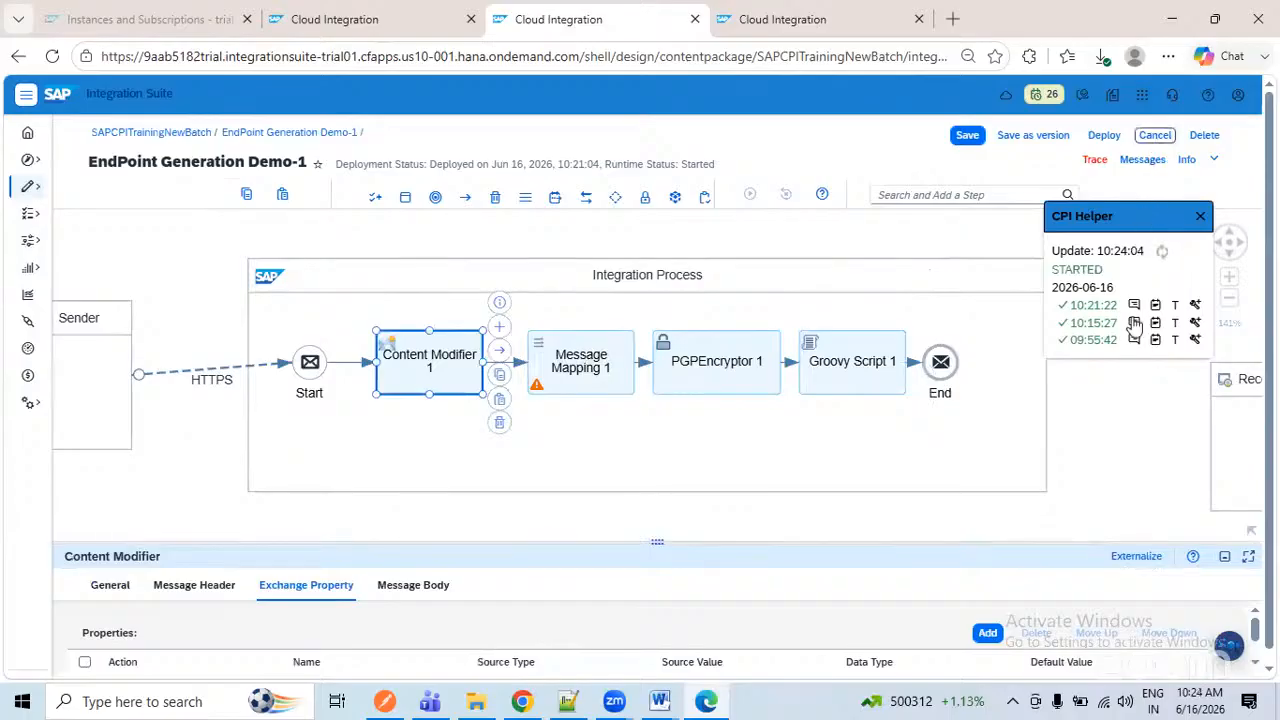
{"action": "left_click", "coordinate": [1101, 137]}
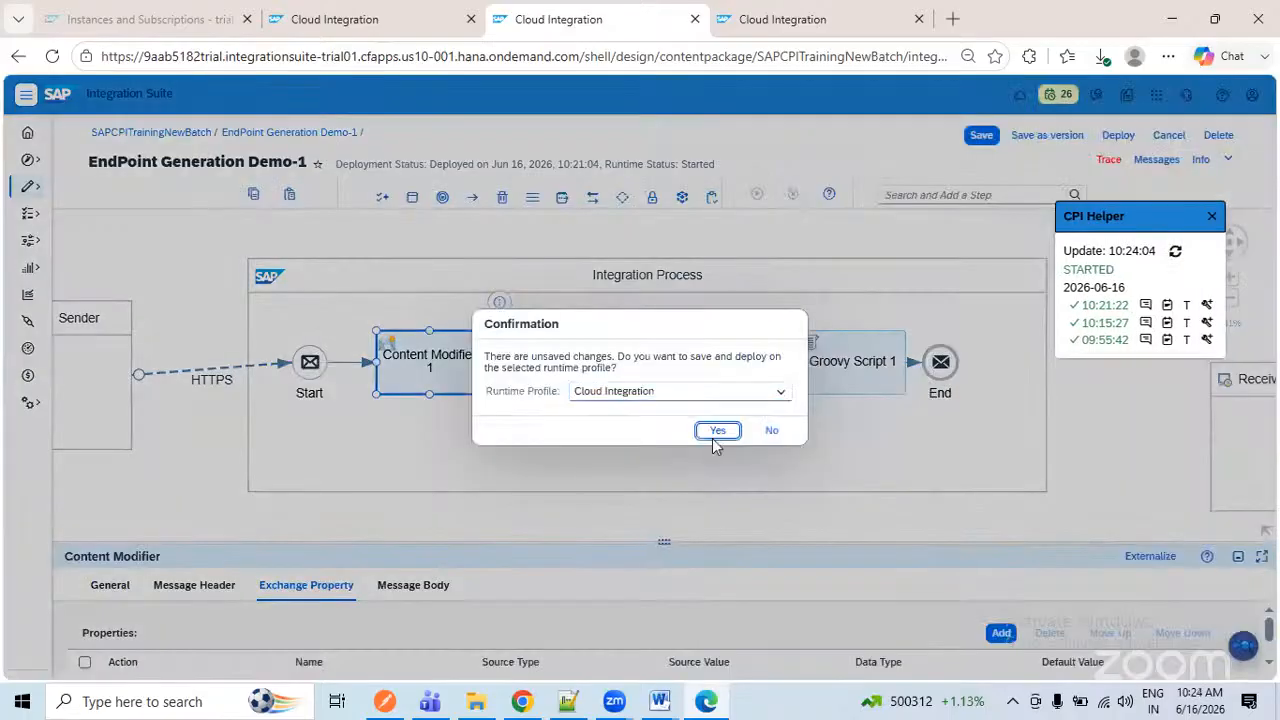
{"action": "left_click", "coordinate": [717, 431]}
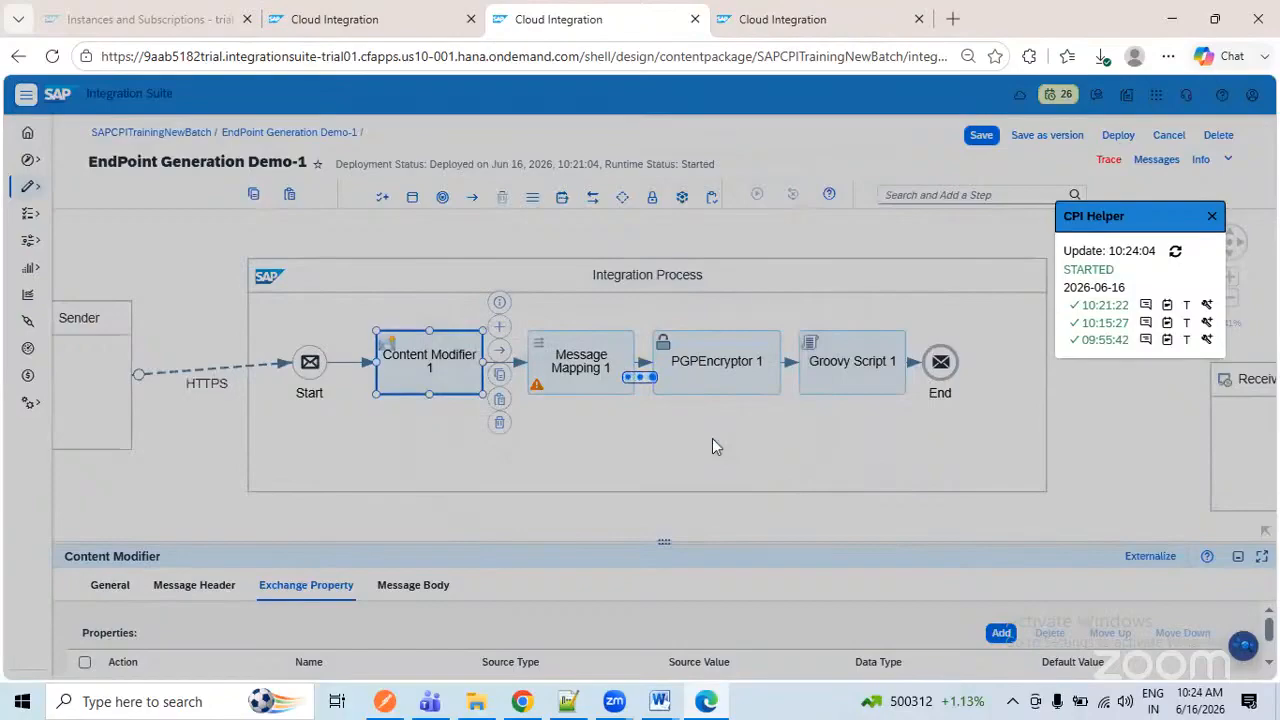
{"action": "left_click", "coordinate": [749, 411]}
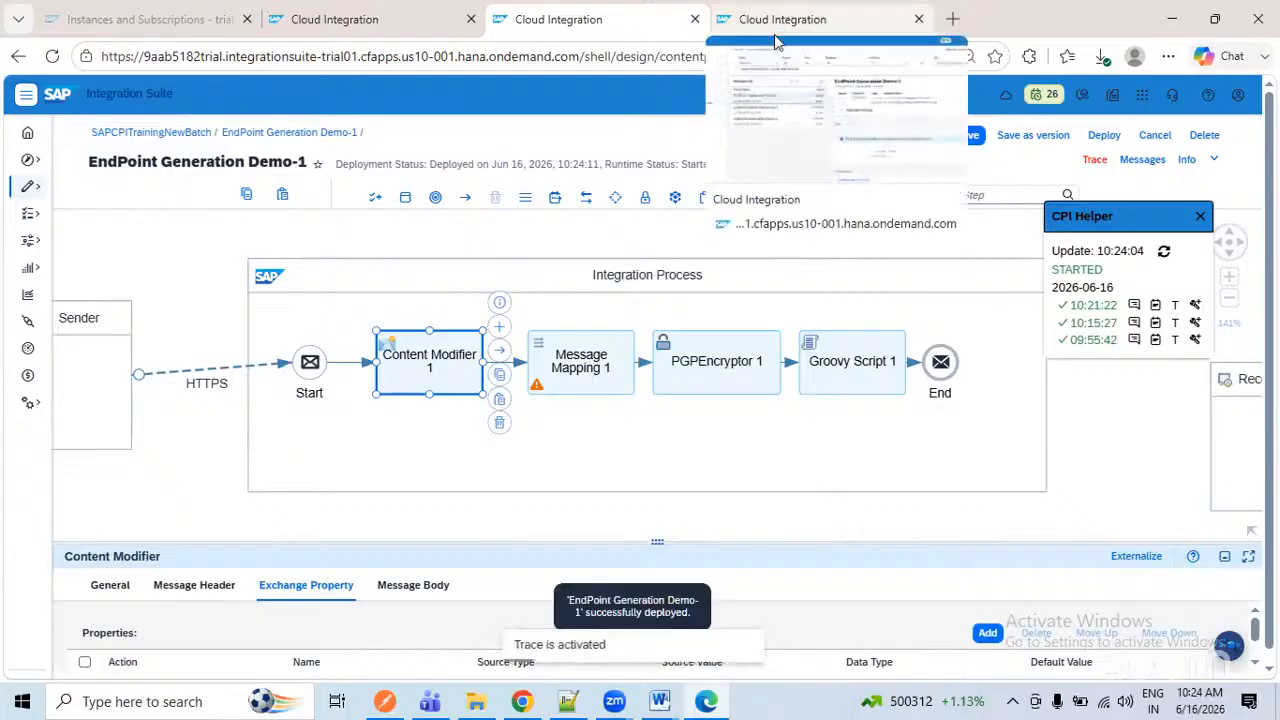
{"action": "left_click_drag", "start_coordinate": [660, 544], "coordinate": [640, 364]}
{"action": "left_click", "coordinate": [739, 404]}
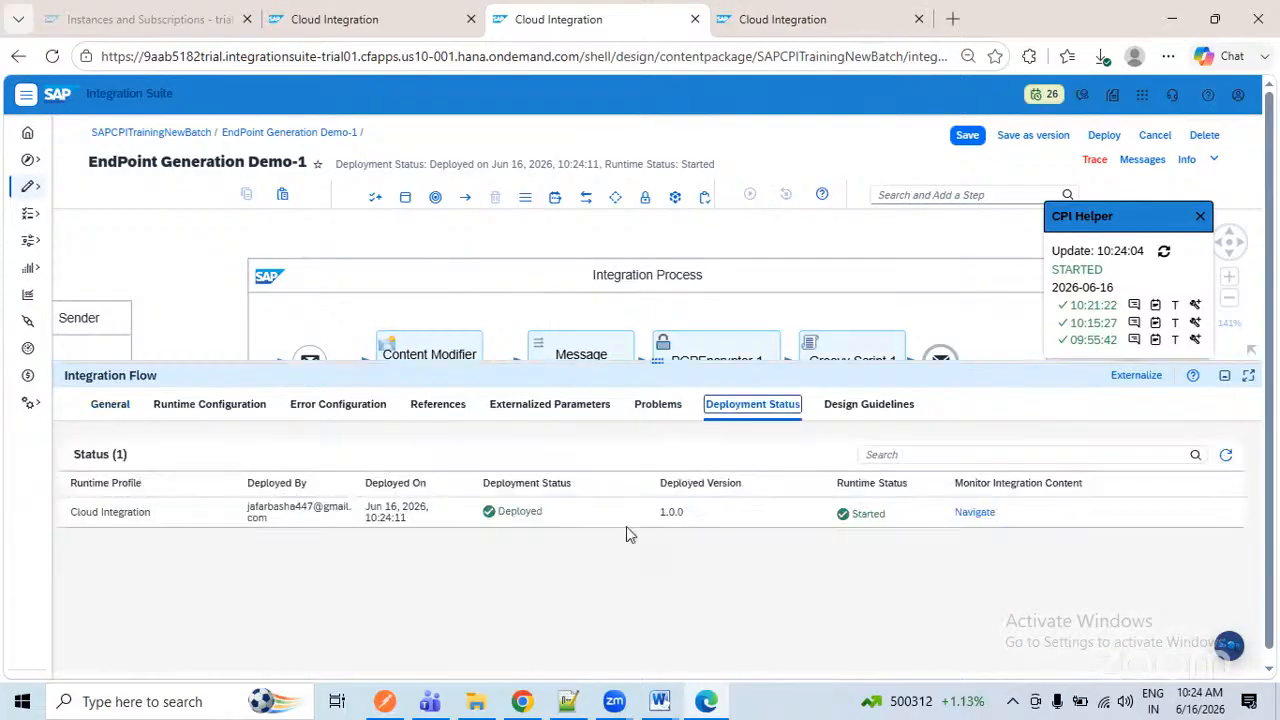
- Switch to Postman and send the POST New Request to the SAPCPIDemo1 endpoint again
{"action": "left_click", "coordinate": [522, 701]}
{"action": "left_click", "coordinate": [522, 701]}
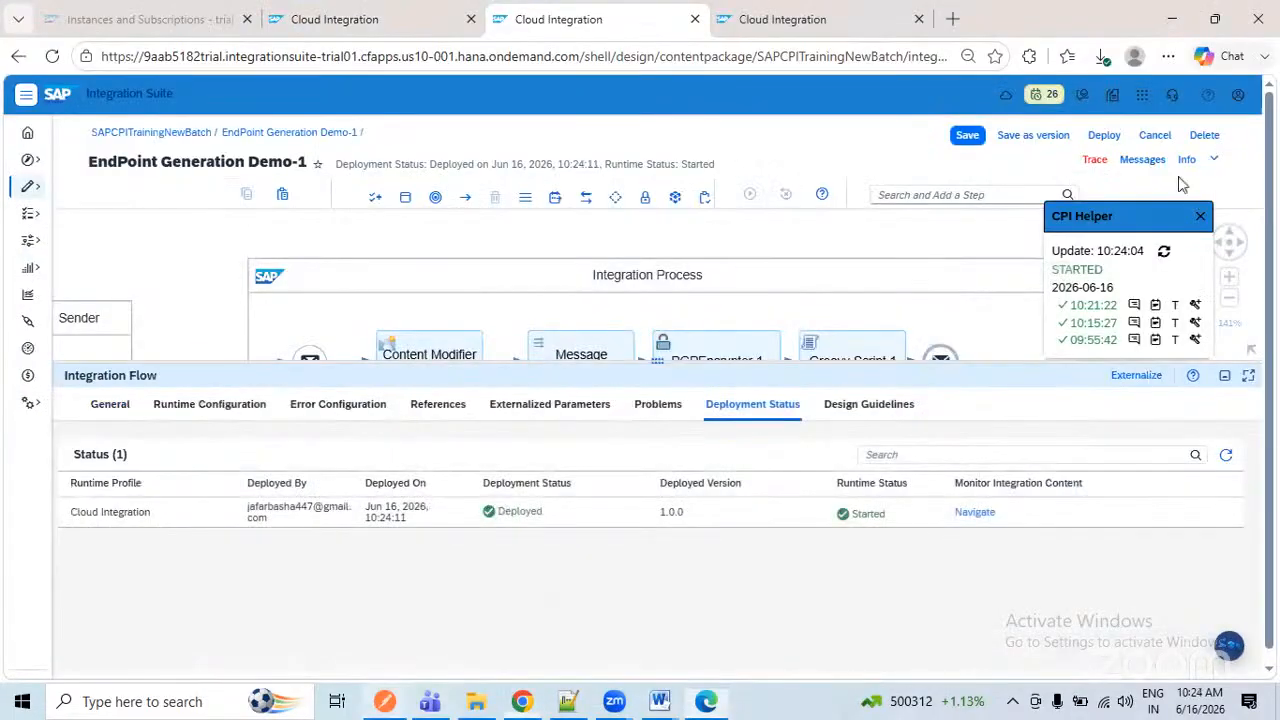
{"action": "left_click", "coordinate": [1172, 19]}
{"action": "key", "text": "ctrl+Return"}
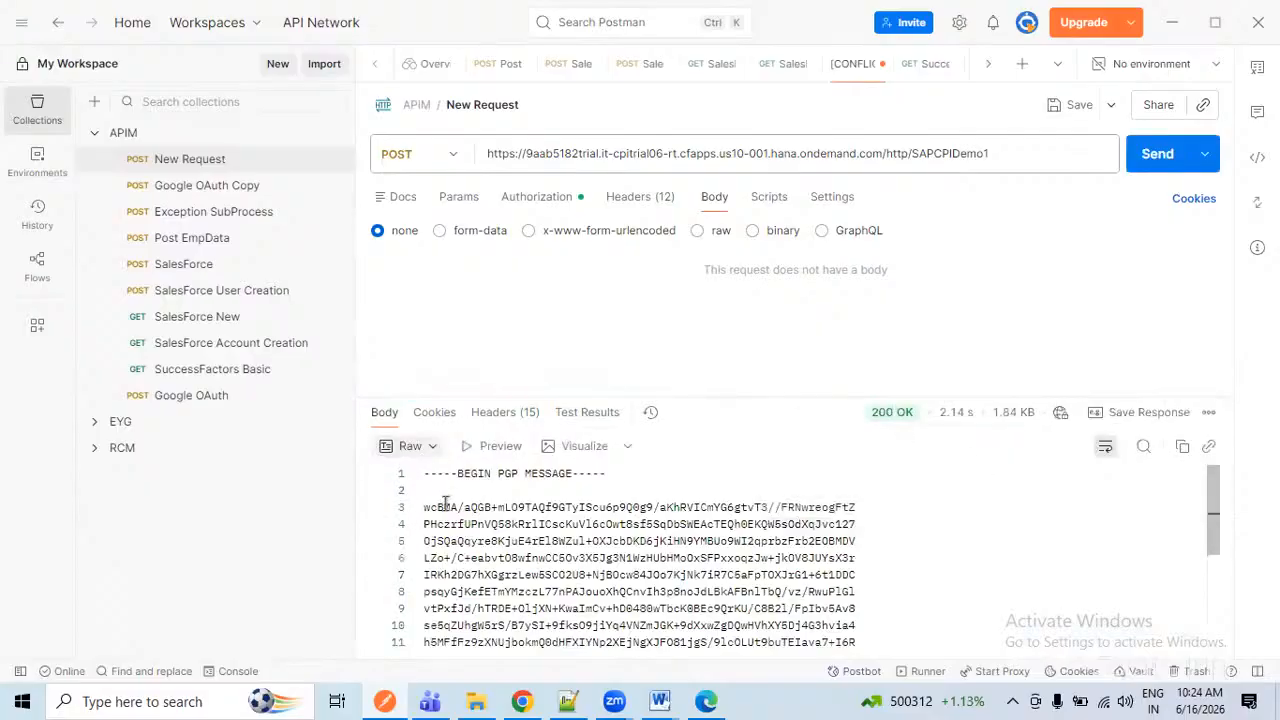
- Refresh the monitored messages in Integration Suite and compare the attachments of the newest EndPoint Generation Demo-1 message with the previous one
{"action": "left_click", "coordinate": [524, 702]}
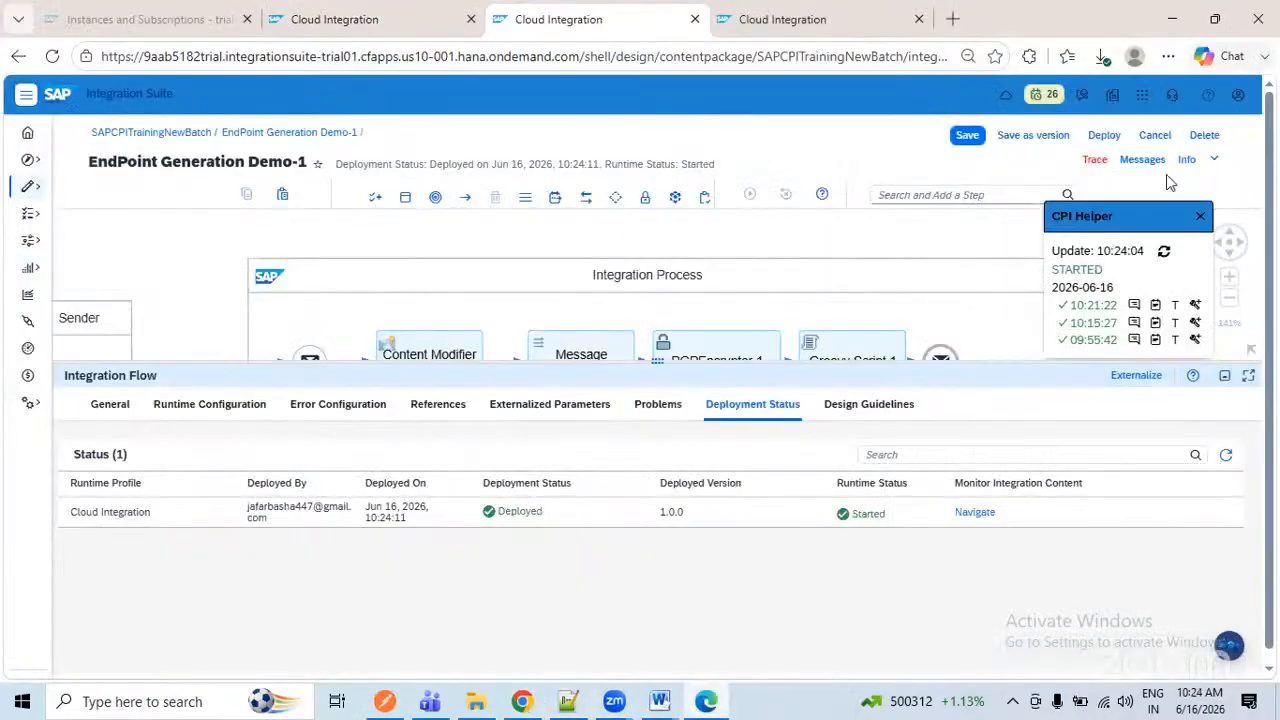
{"action": "left_click", "coordinate": [1145, 161]}
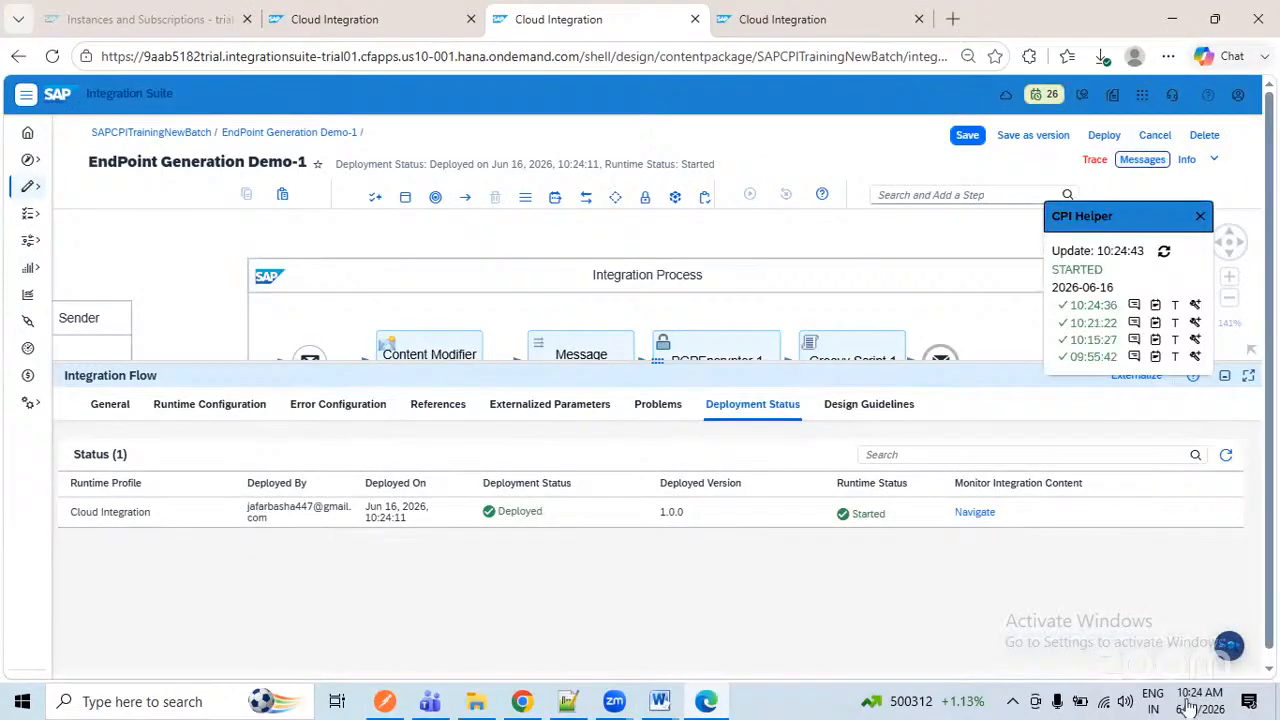
{"action": "key", "text": "ctrl+Tab"}
{"action": "left_click", "coordinate": [566, 260]}
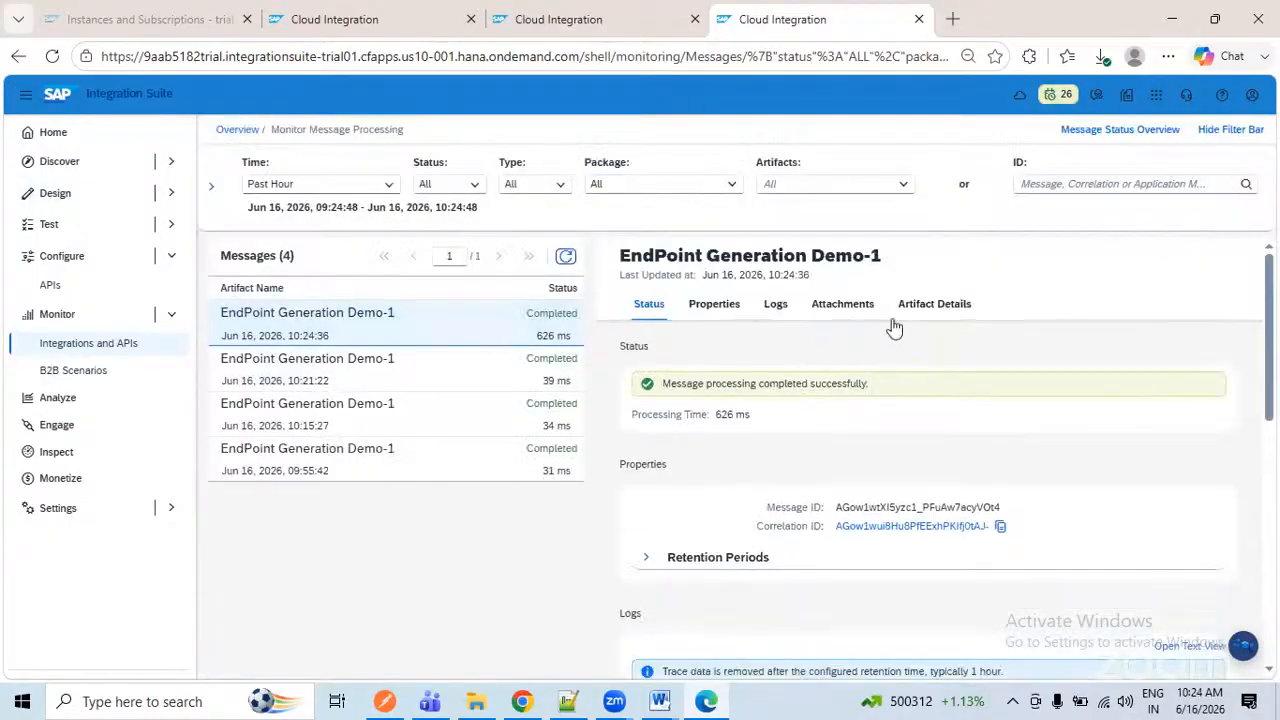
{"action": "left_click", "coordinate": [831, 313]}
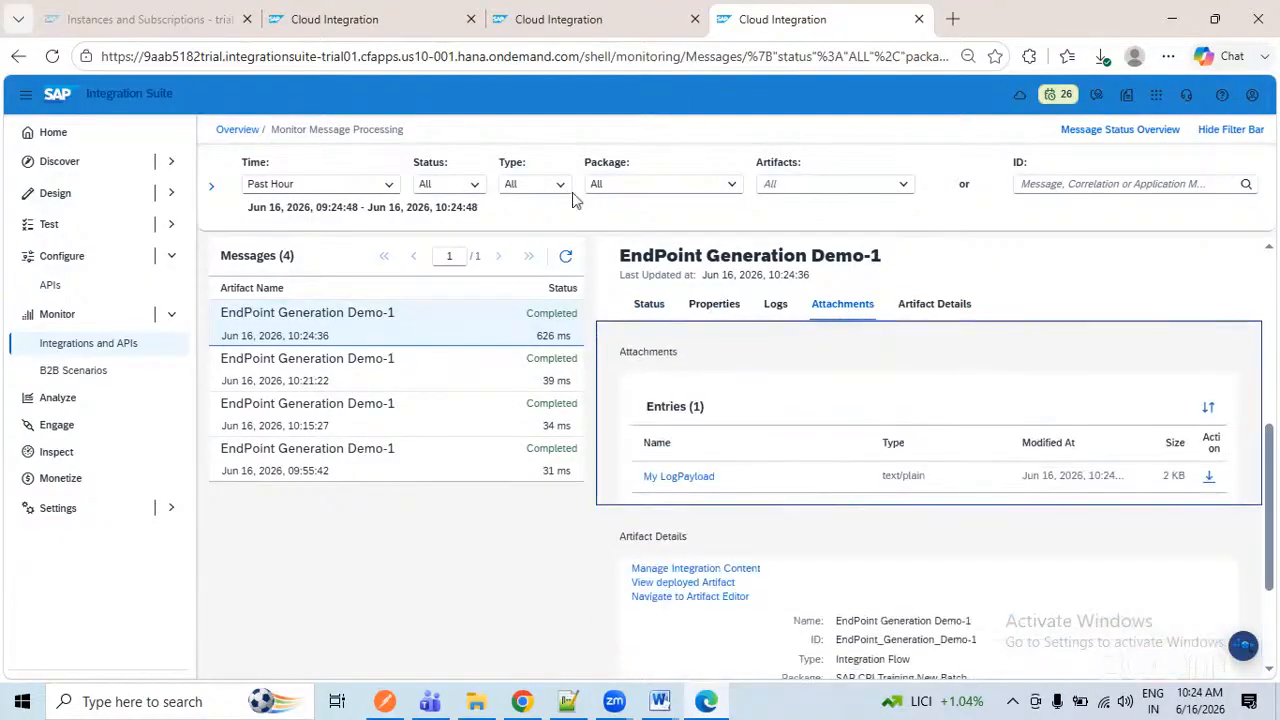
{"action": "left_click", "coordinate": [475, 373]}
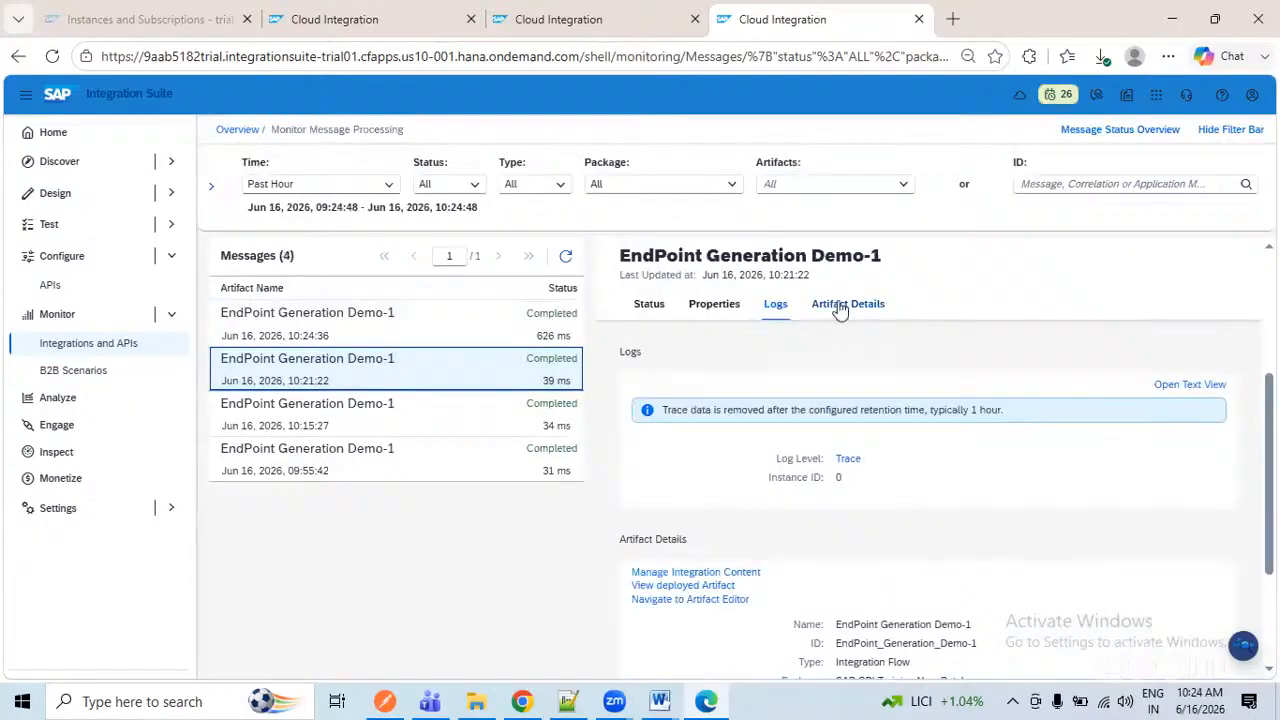
{"action": "left_click", "coordinate": [490, 330]}
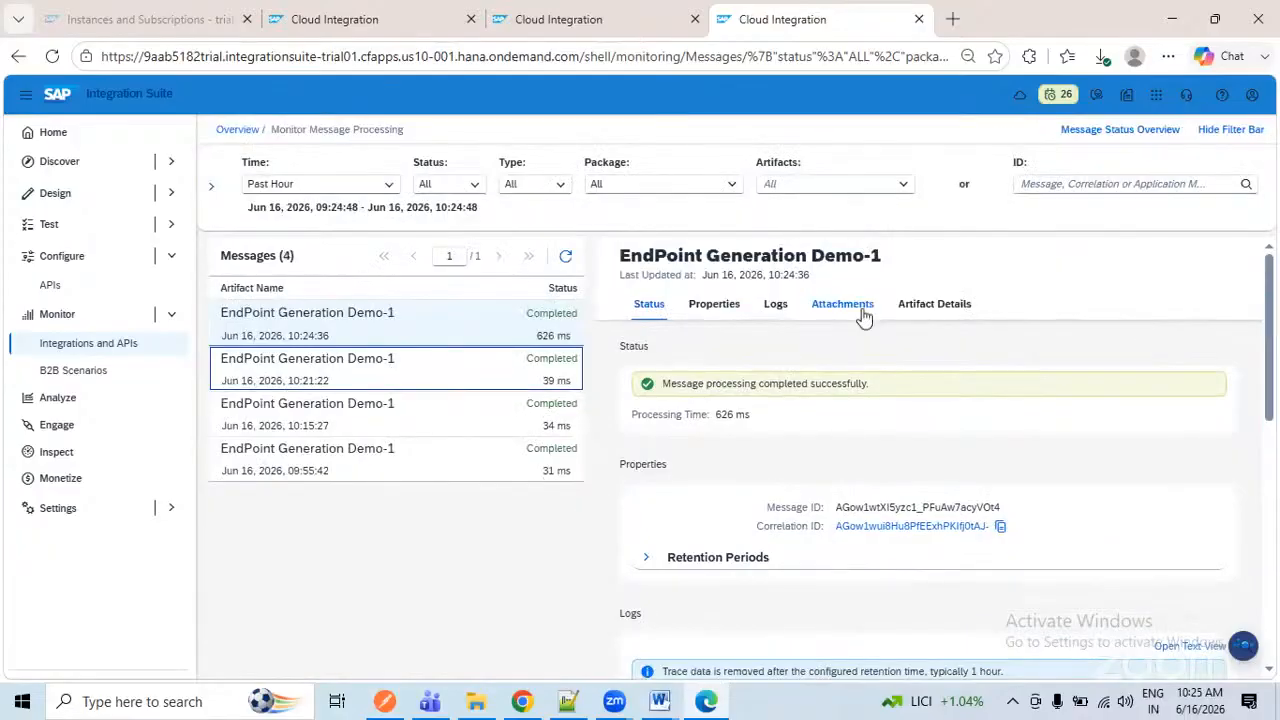
{"action": "left_click", "coordinate": [864, 316]}
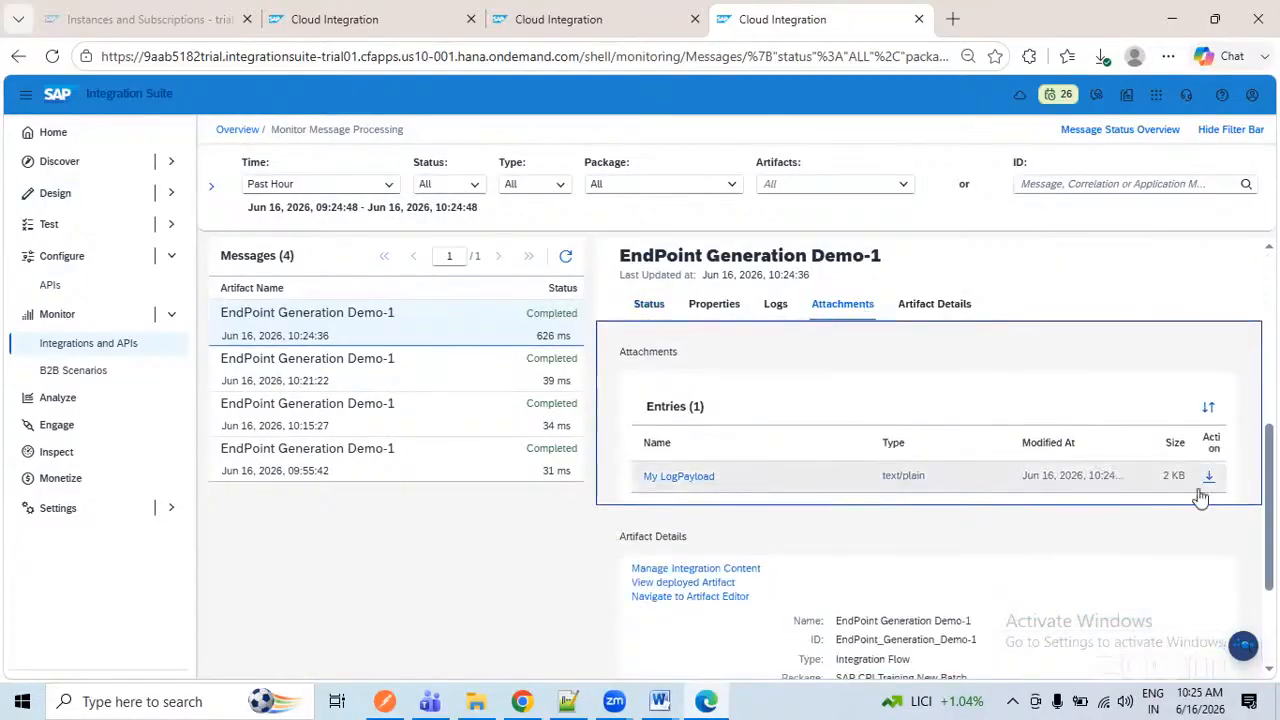
- Download the My LogPayload attachment of the newest message, view its content in Notepad, and close the Notepad windows
{"action": "left_click", "coordinate": [1208, 480]}
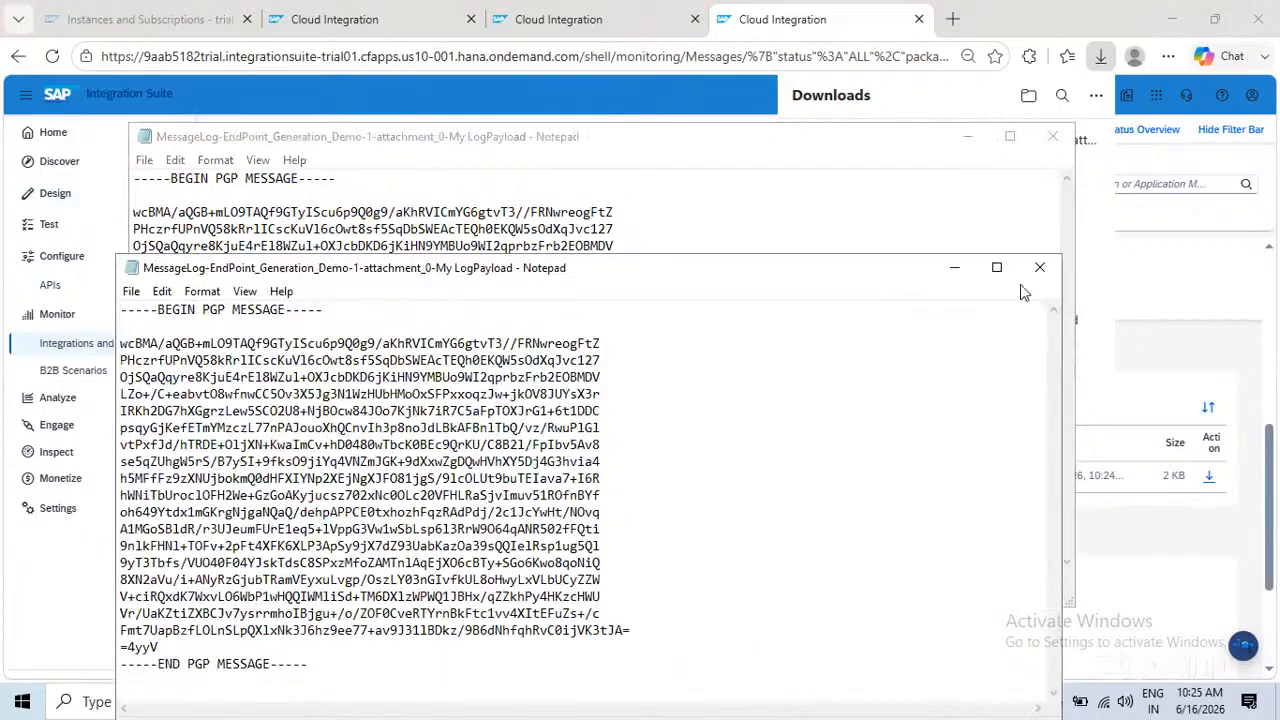
{"action": "left_click", "coordinate": [1048, 268]}
{"action": "left_click", "coordinate": [1052, 145]}
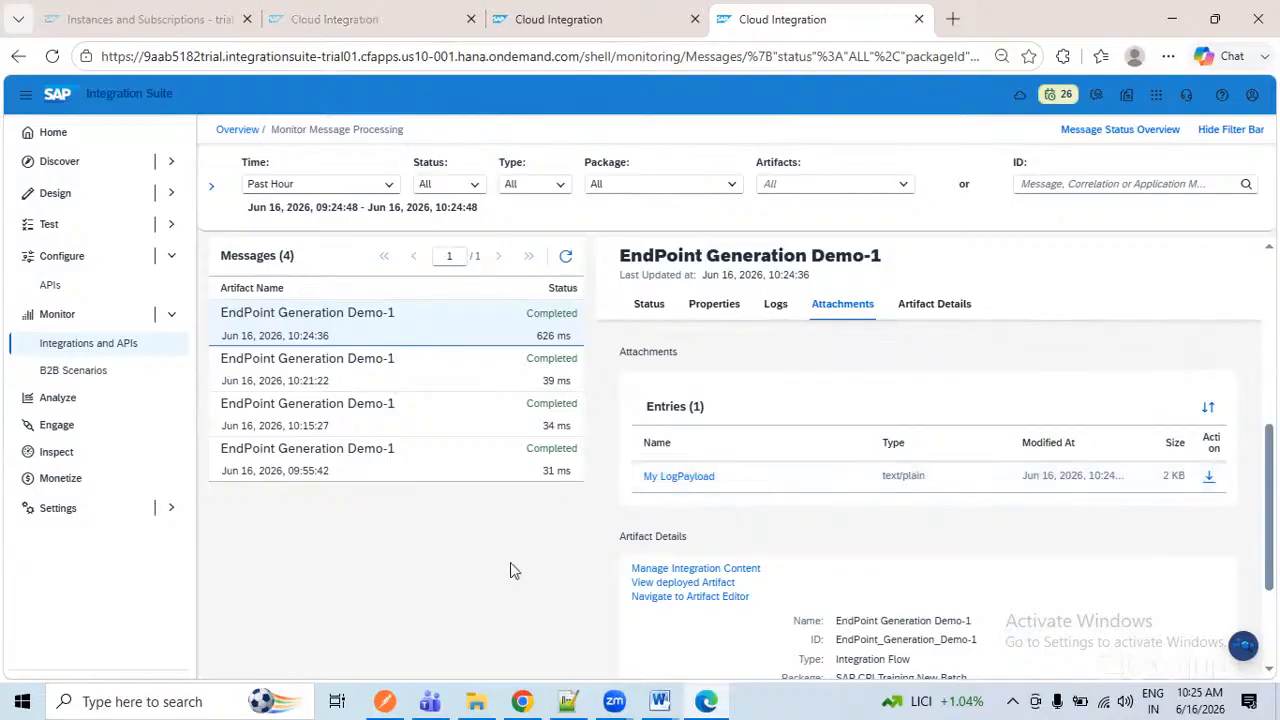
- Move the End event farther away from Groovy Script 1 in EndPoint Generation Demo-1, save the flow, and leave edit mode
{"action": "left_click", "coordinate": [637, 14]}
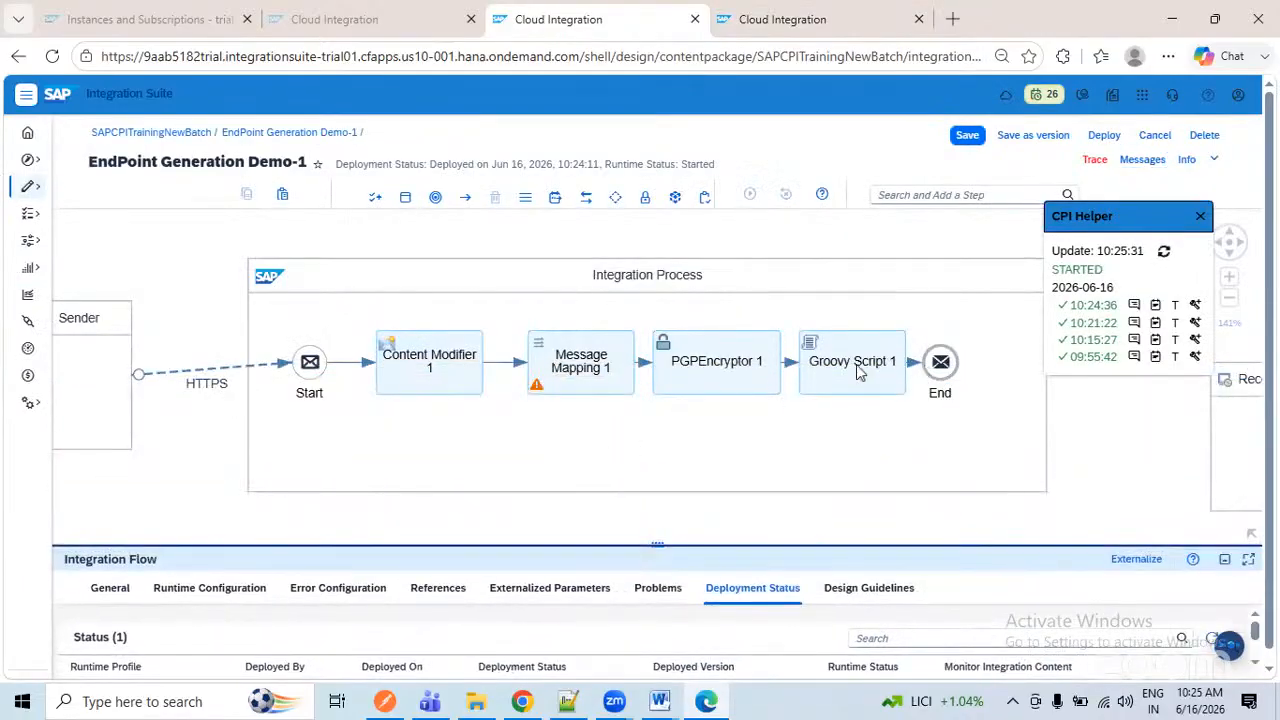
{"action": "left_click_drag", "start_coordinate": [945, 368], "coordinate": [969, 363]}
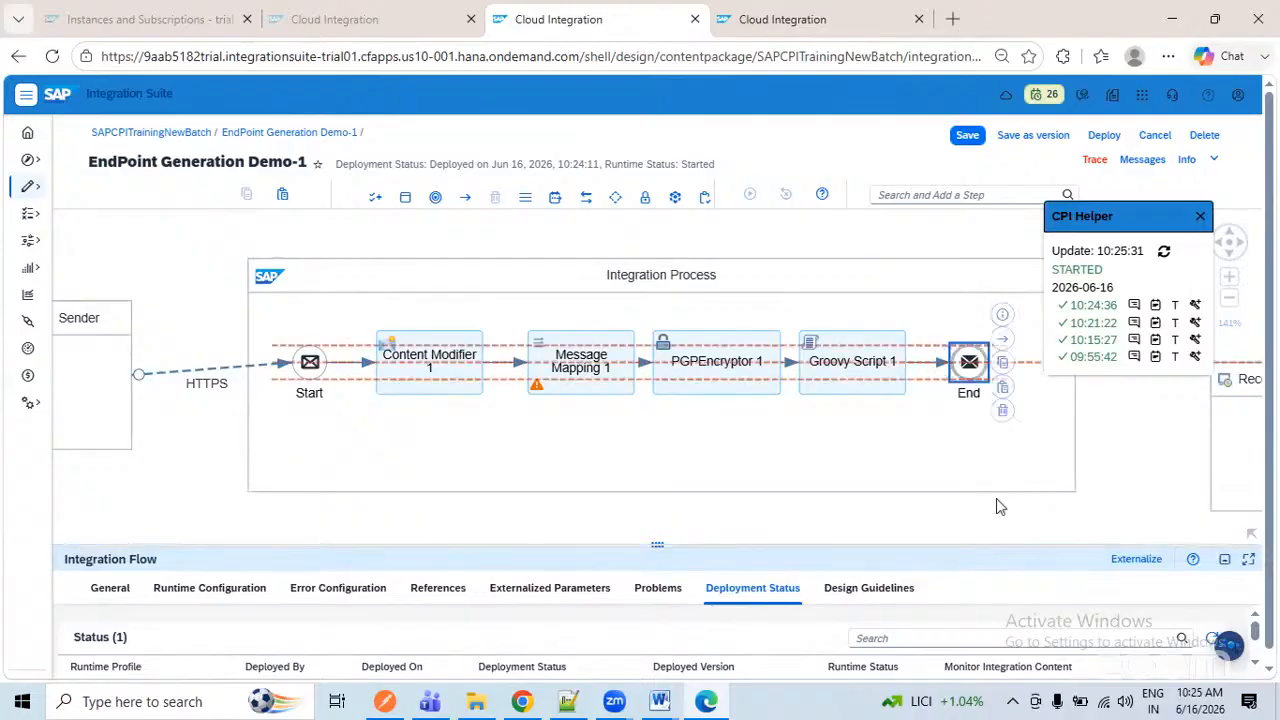
{"action": "left_click", "coordinate": [1122, 476]}
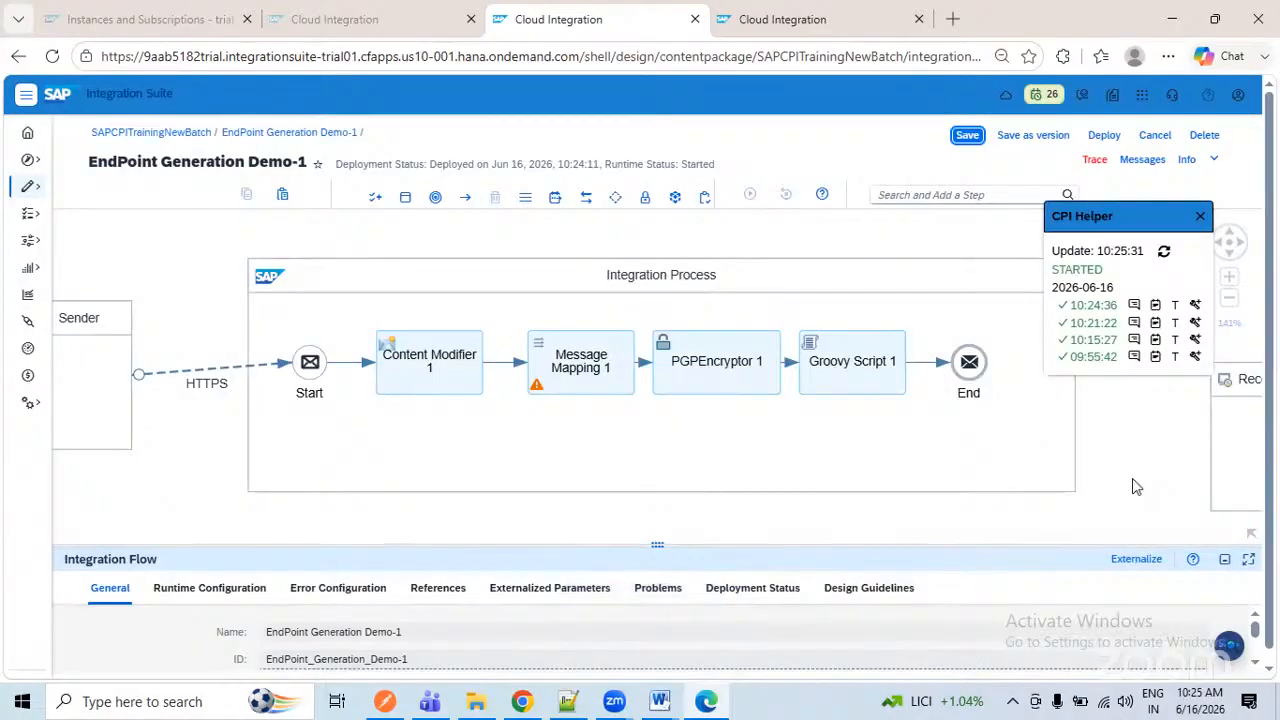
{"action": "left_click", "coordinate": [1154, 134]}
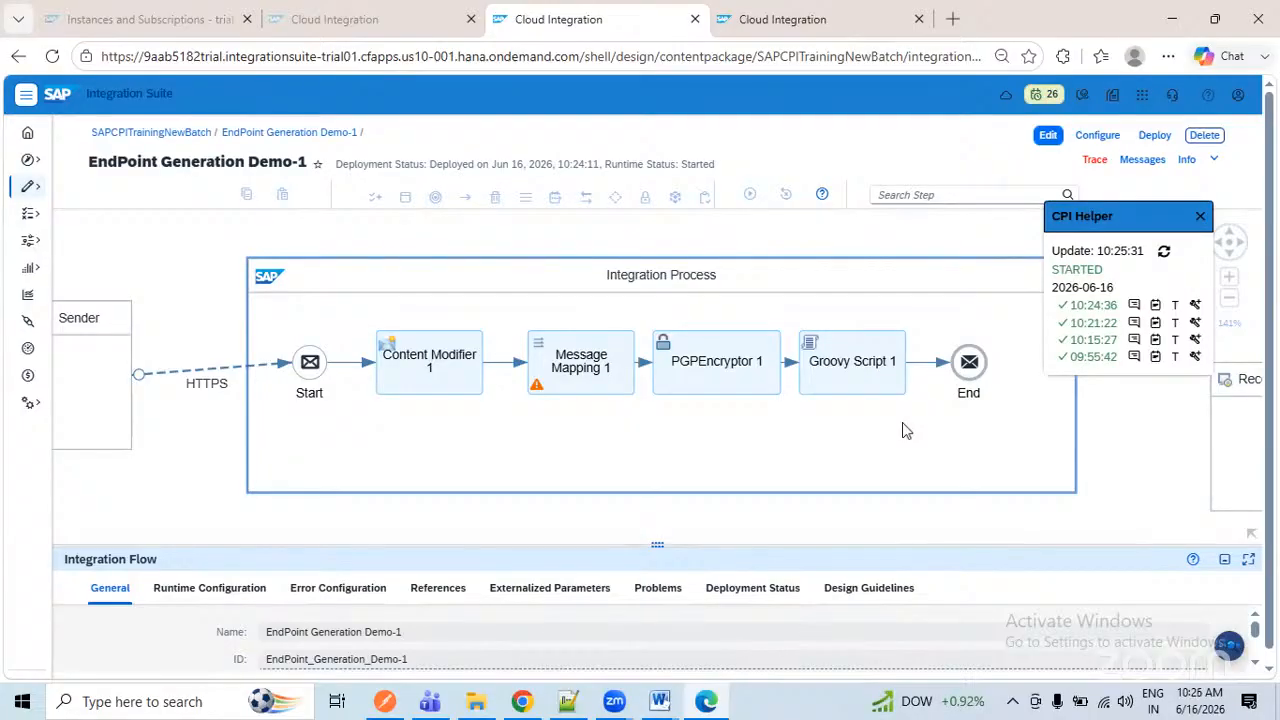
{"action": "left_click_drag", "start_coordinate": [892, 435], "coordinate": [856, 435]}
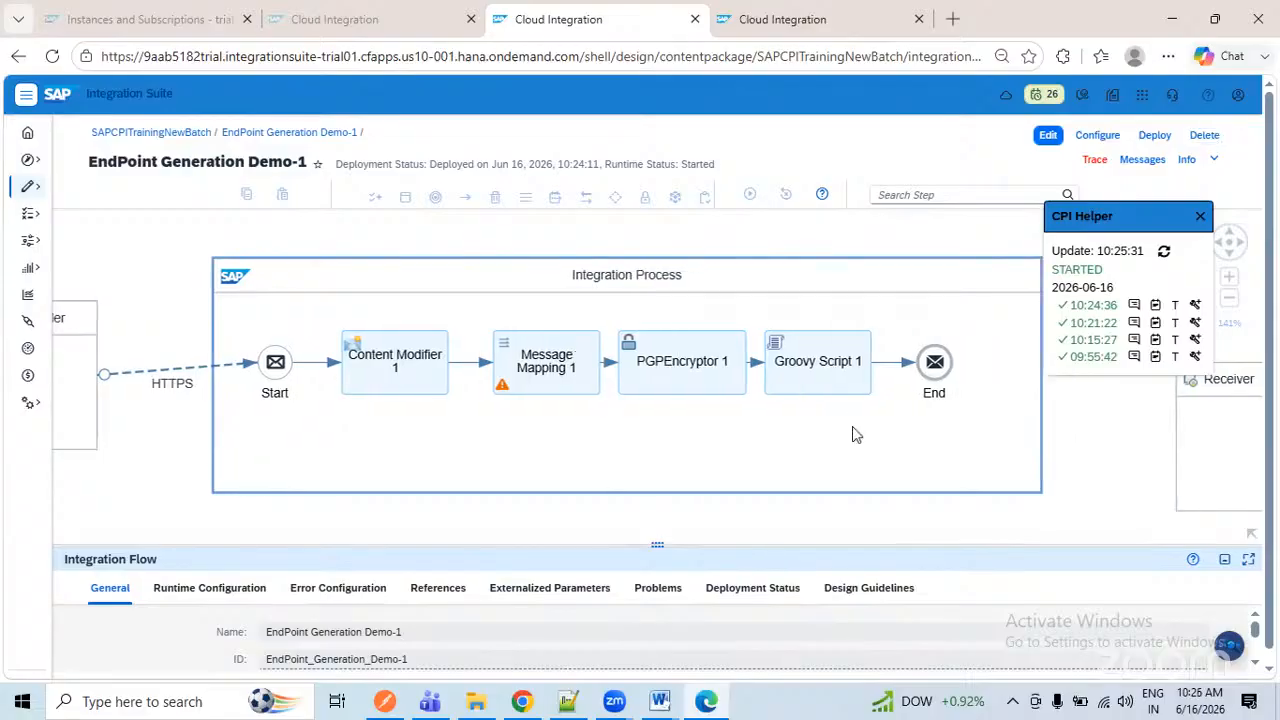